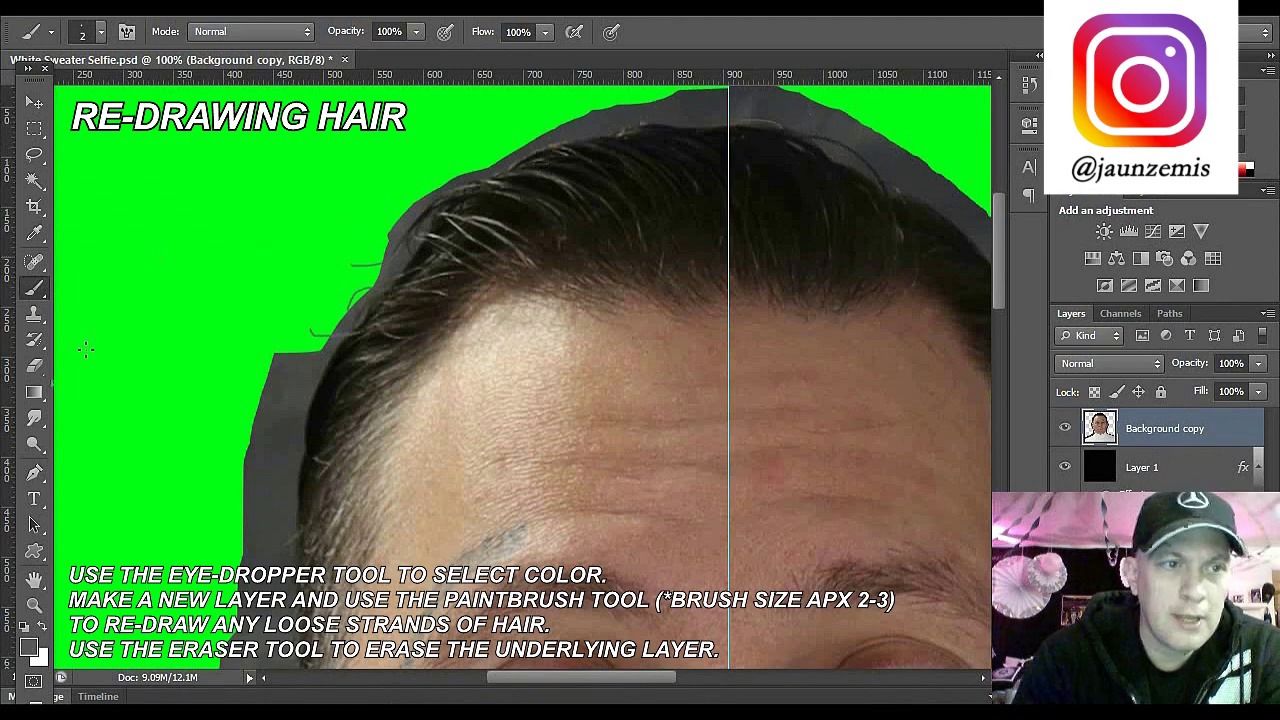
# Step: Set the eraser size to 10 px and erase the grey fringe along the neck and sweater shoulder on the portrait's left side
pyautogui.click(34, 365)
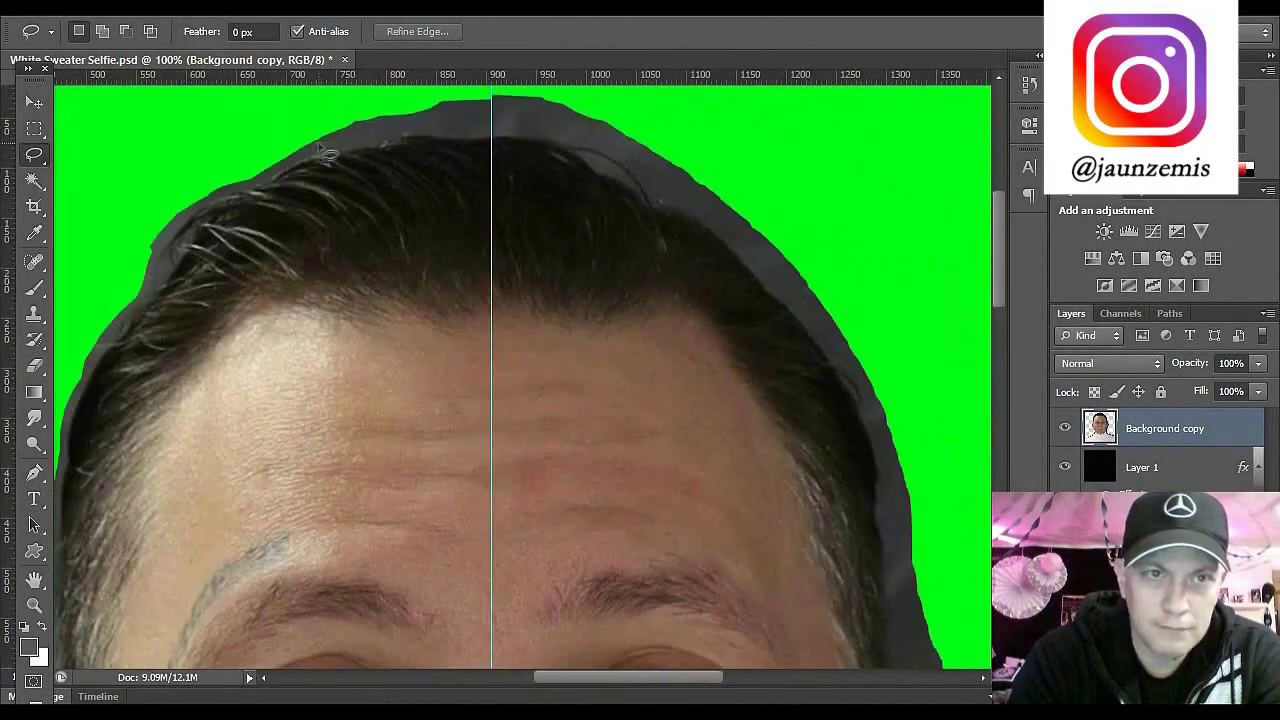
pyautogui.moveTo(312, 140)
pyautogui.mouseDown()
pyautogui.moveTo(775, 250)
pyautogui.moveTo(557, 400)
pyautogui.moveTo(571, 571)
pyautogui.moveTo(500, 571)
pyautogui.moveTo(485, 600)
pyautogui.mouseUp()
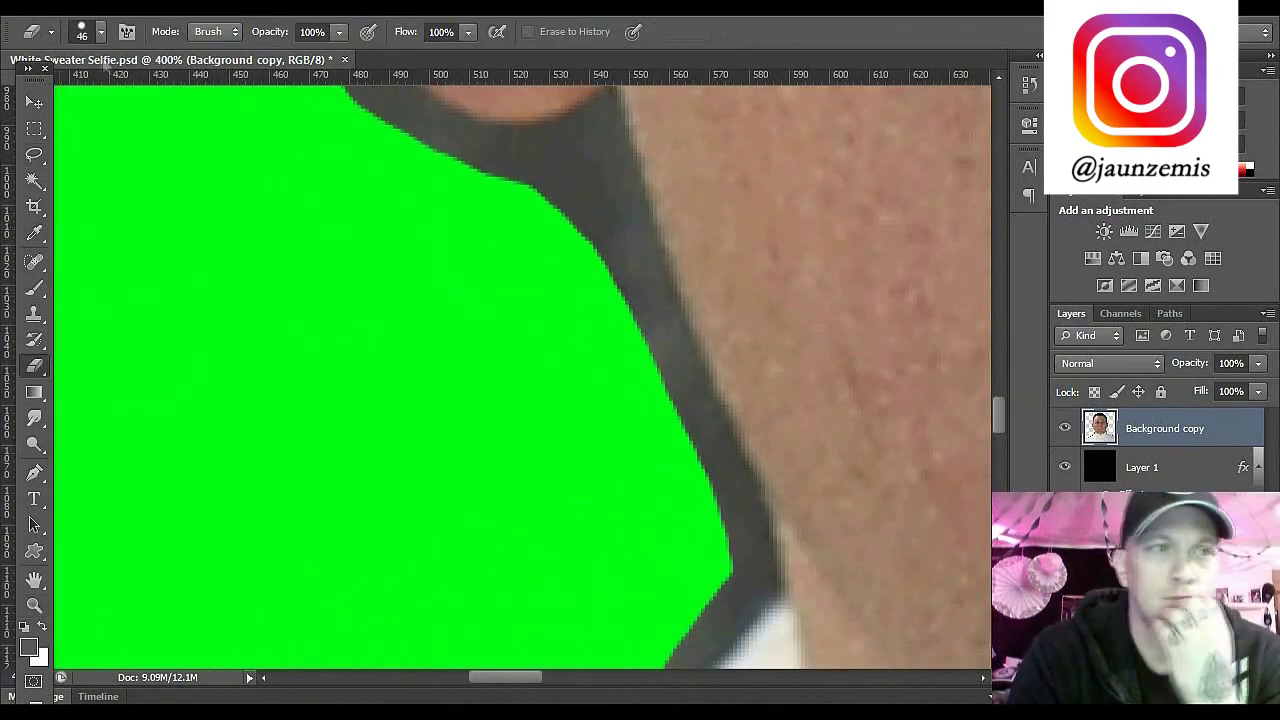
pyautogui.click(100, 31)
pyautogui.write('10')
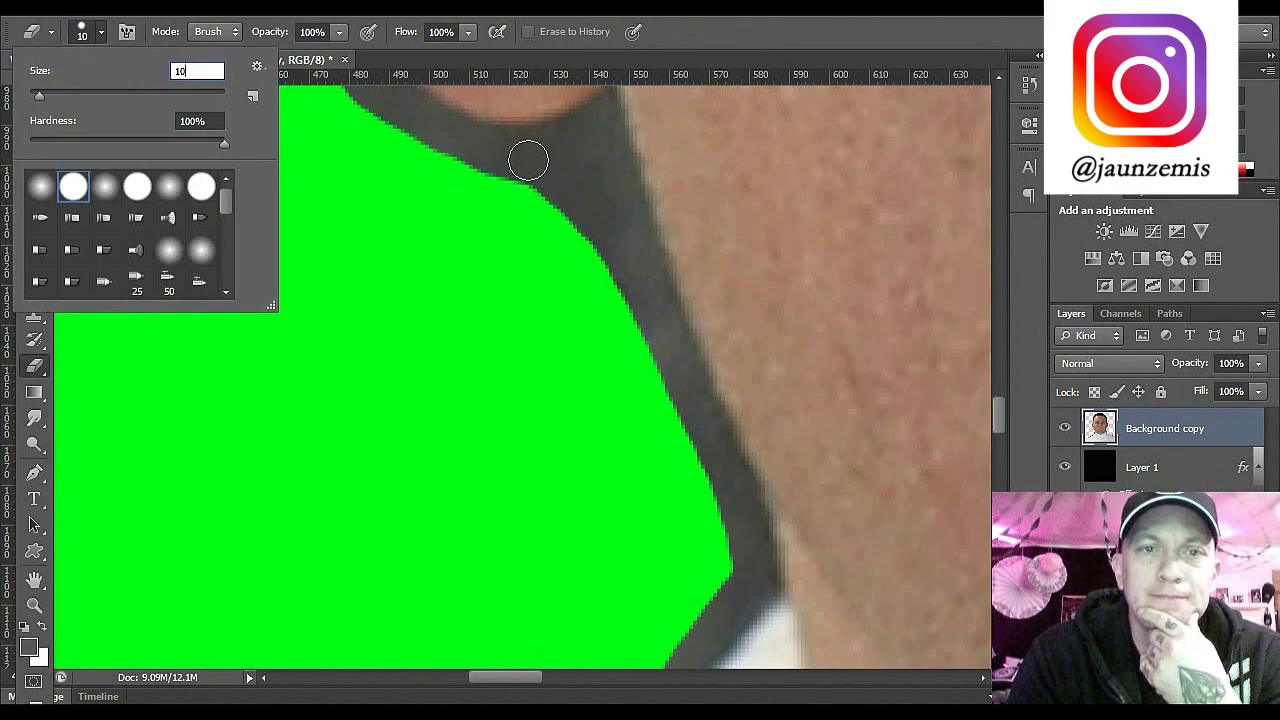
pyautogui.press('Return')
pyautogui.moveTo(497, 171)
pyautogui.mouseDown()
pyautogui.moveTo(606, 134)
pyautogui.moveTo(649, 281)
pyautogui.moveTo(741, 489)
pyautogui.moveTo(758, 575)
pyautogui.moveTo(620, 280)
pyautogui.moveTo(629, 216)
pyautogui.mouseUp()
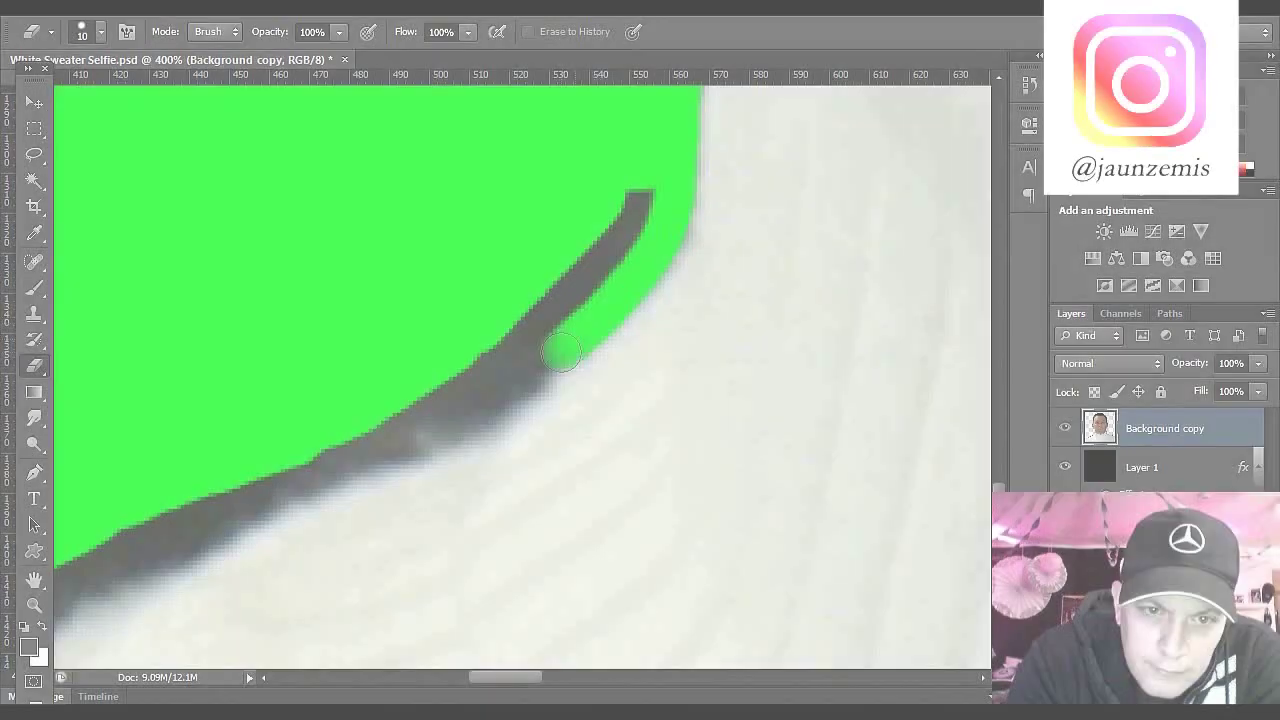
pyautogui.moveTo(130, 560)
pyautogui.mouseDown()
pyautogui.moveTo(650, 280)
pyautogui.moveTo(188, 548)
pyautogui.moveTo(740, 300)
pyautogui.moveTo(300, 560)
pyautogui.moveTo(600, 350)
pyautogui.moveTo(660, 399)
pyautogui.mouseUp()
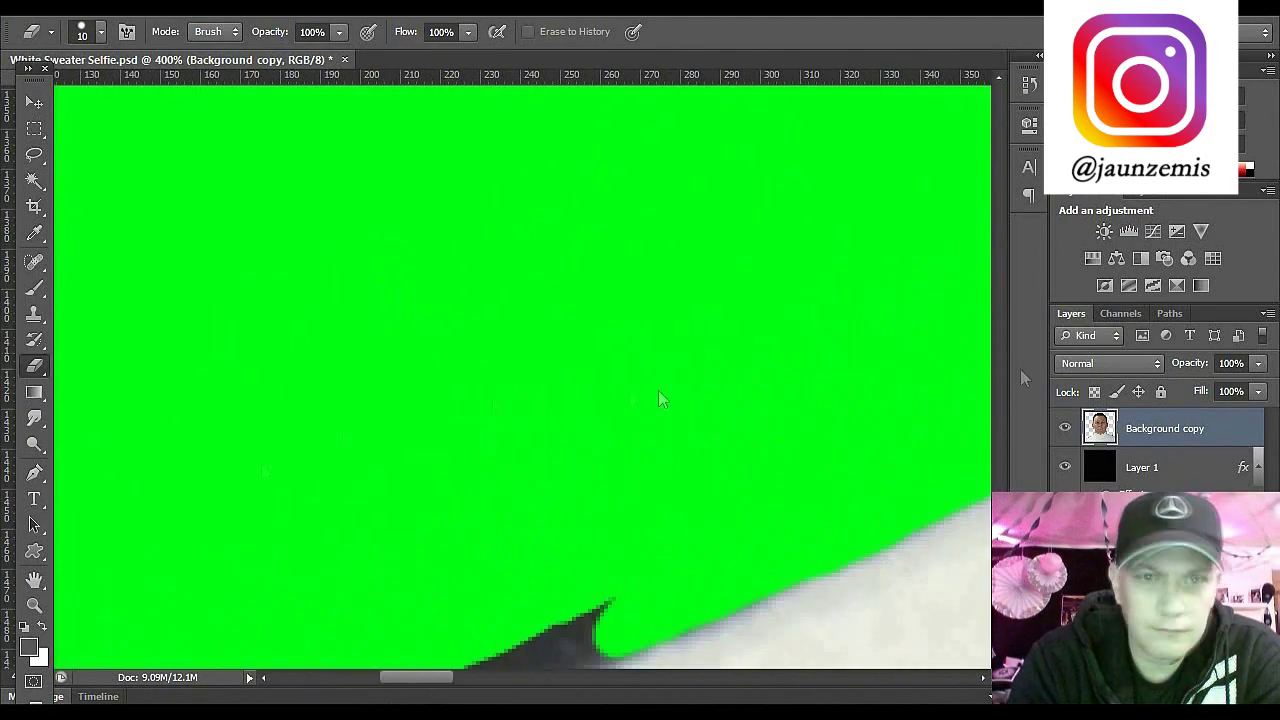
pyautogui.scroll(-5, 660, 399)
pyautogui.moveTo(600, 300)
pyautogui.mouseDown()
pyautogui.moveTo(100, 540)
pyautogui.moveTo(580, 300)
pyautogui.mouseUp()
# Step: Set the eraser size to 5 px and erase the grey fringe around the upper edge of the portrait's left-hand ear
pyautogui.press('z')
pyautogui.hotkey('ctrl', '0')
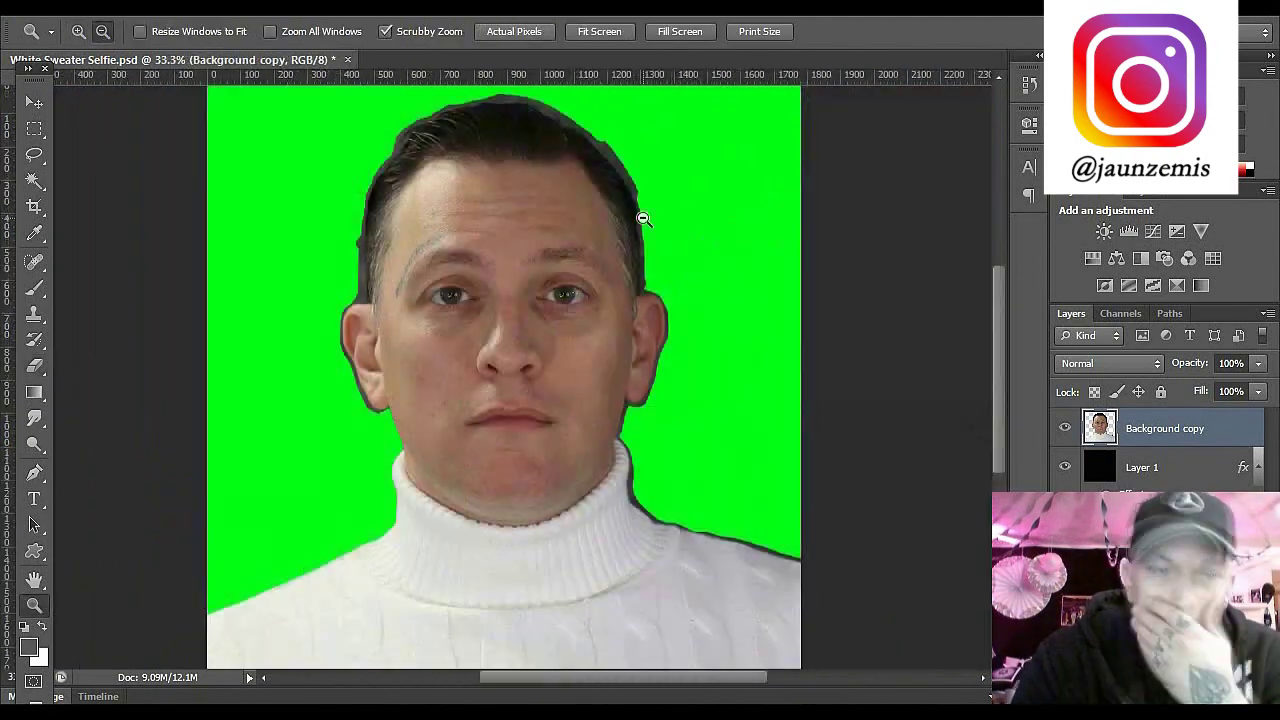
pyautogui.click(643, 218)
pyautogui.press('e')
pyautogui.scroll(2, 643, 218)
pyautogui.click(100, 31)
pyautogui.write('5')
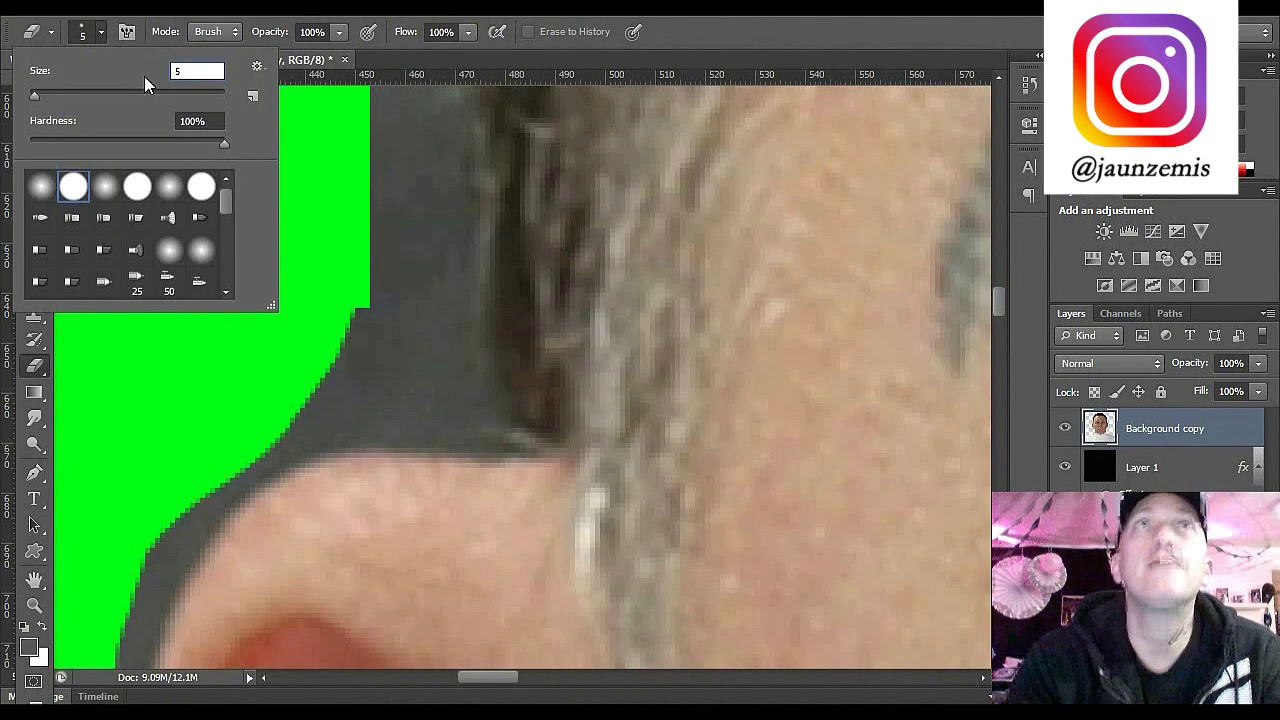
pyautogui.moveTo(364, 300)
pyautogui.mouseDown()
pyautogui.moveTo(459, 404)
pyautogui.moveTo(475, 444)
pyautogui.moveTo(341, 442)
pyautogui.moveTo(282, 465)
pyautogui.moveTo(215, 525)
pyautogui.mouseUp()
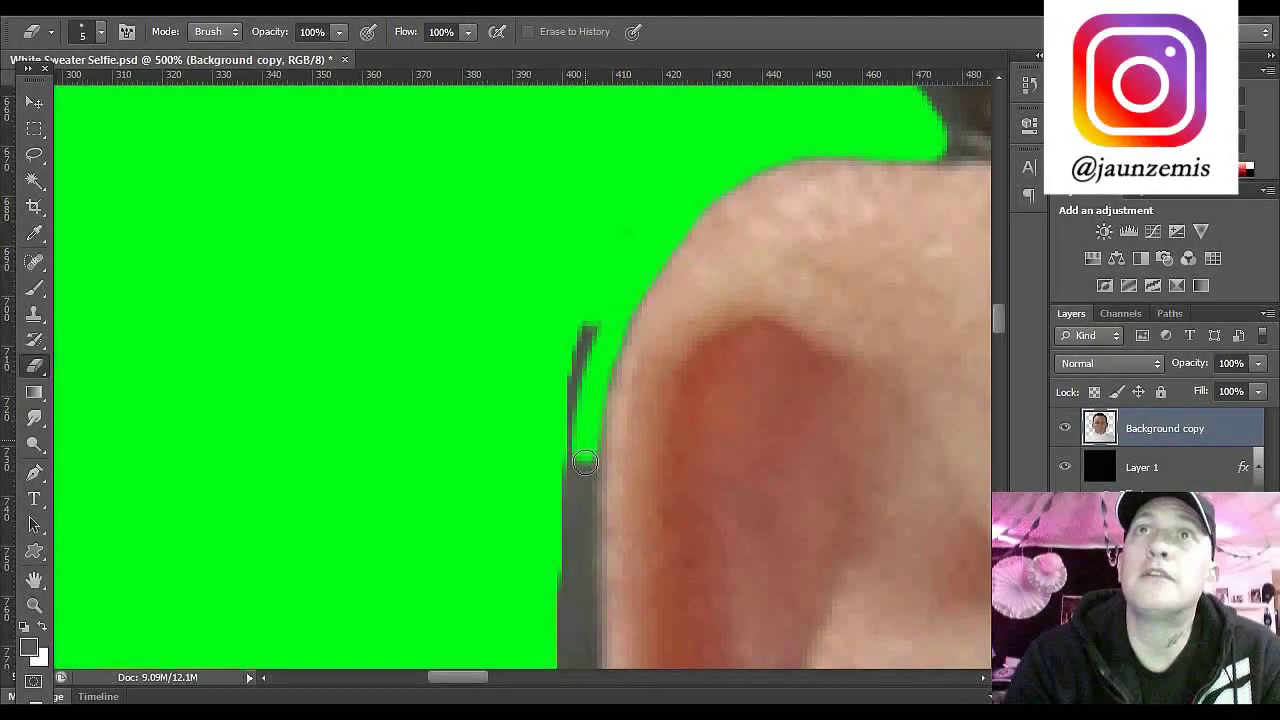
pyautogui.moveTo(584, 462)
pyautogui.mouseDown()
pyautogui.moveTo(575, 641)
pyautogui.moveTo(571, 383)
pyautogui.moveTo(596, 313)
pyautogui.mouseUp()
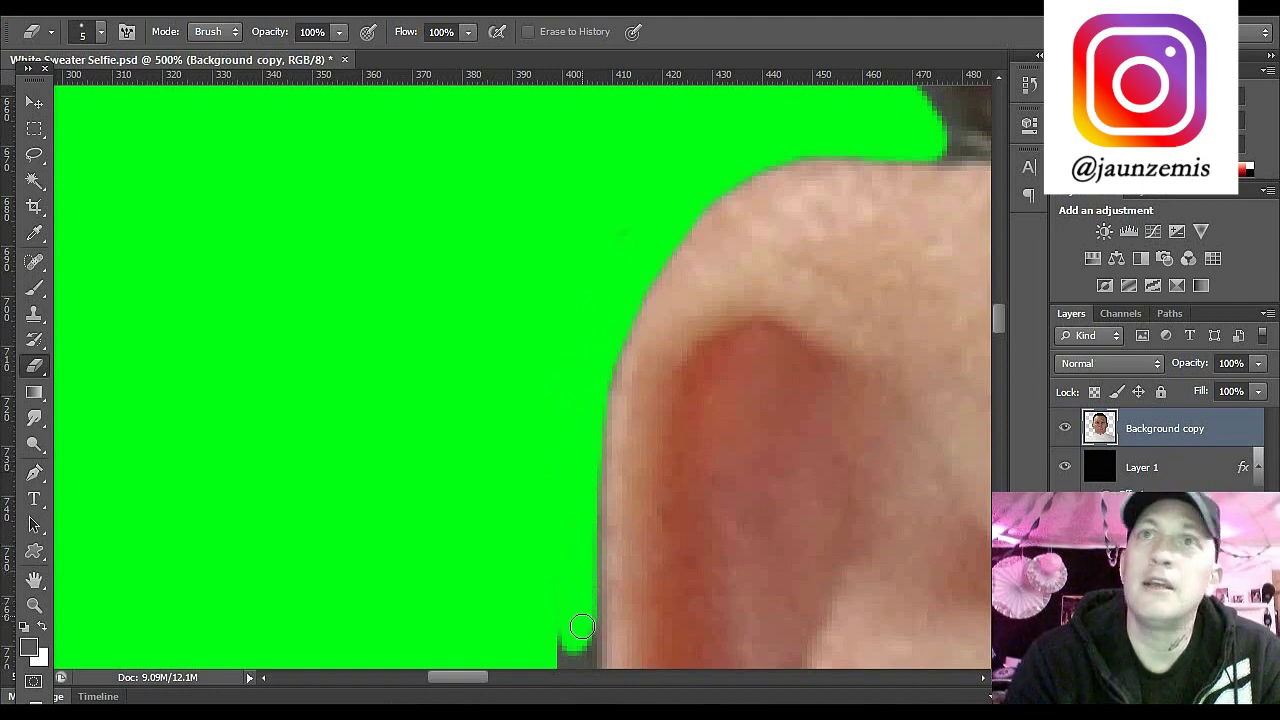
# Step: Erase the grey fringe and its leftover strip along the middle outer edge of the left-hand ear
pyautogui.moveTo(1001, 311); pyautogui.dragTo(999, 337)
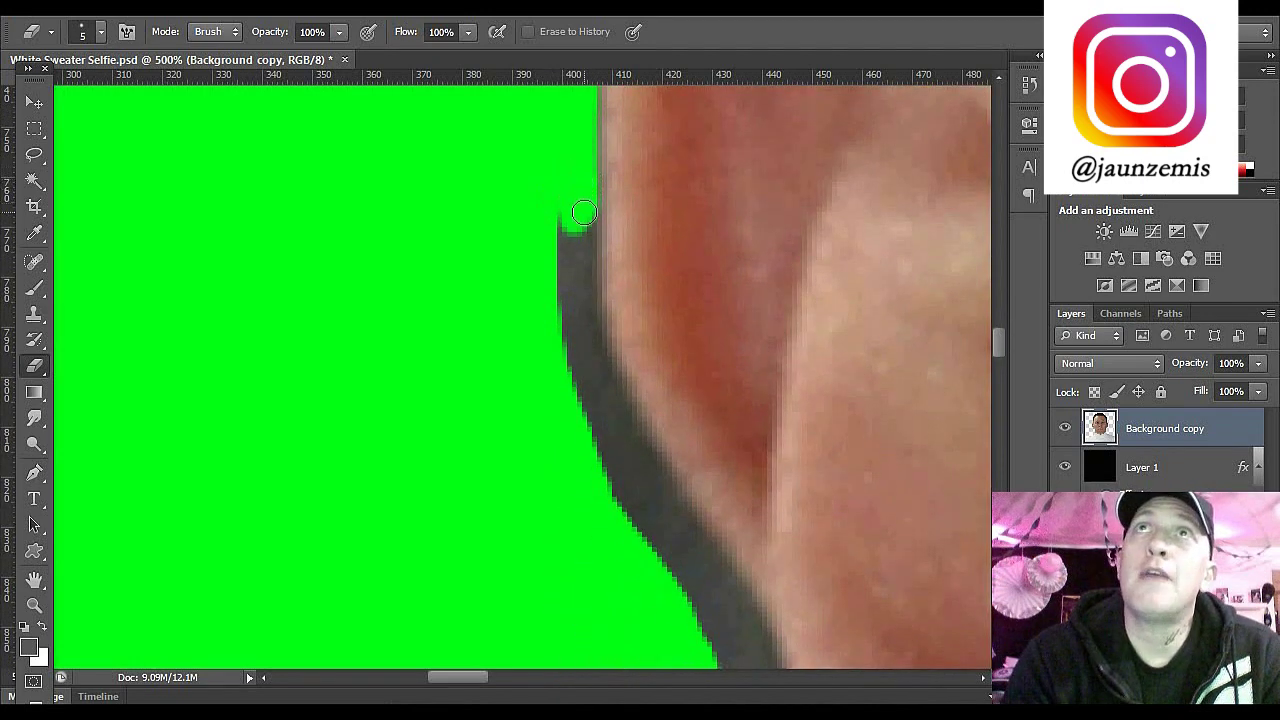
pyautogui.moveTo(584, 213)
pyautogui.mouseDown()
pyautogui.moveTo(582, 297)
pyautogui.moveTo(605, 393)
pyautogui.moveTo(756, 642)
pyautogui.moveTo(598, 362)
pyautogui.mouseUp()
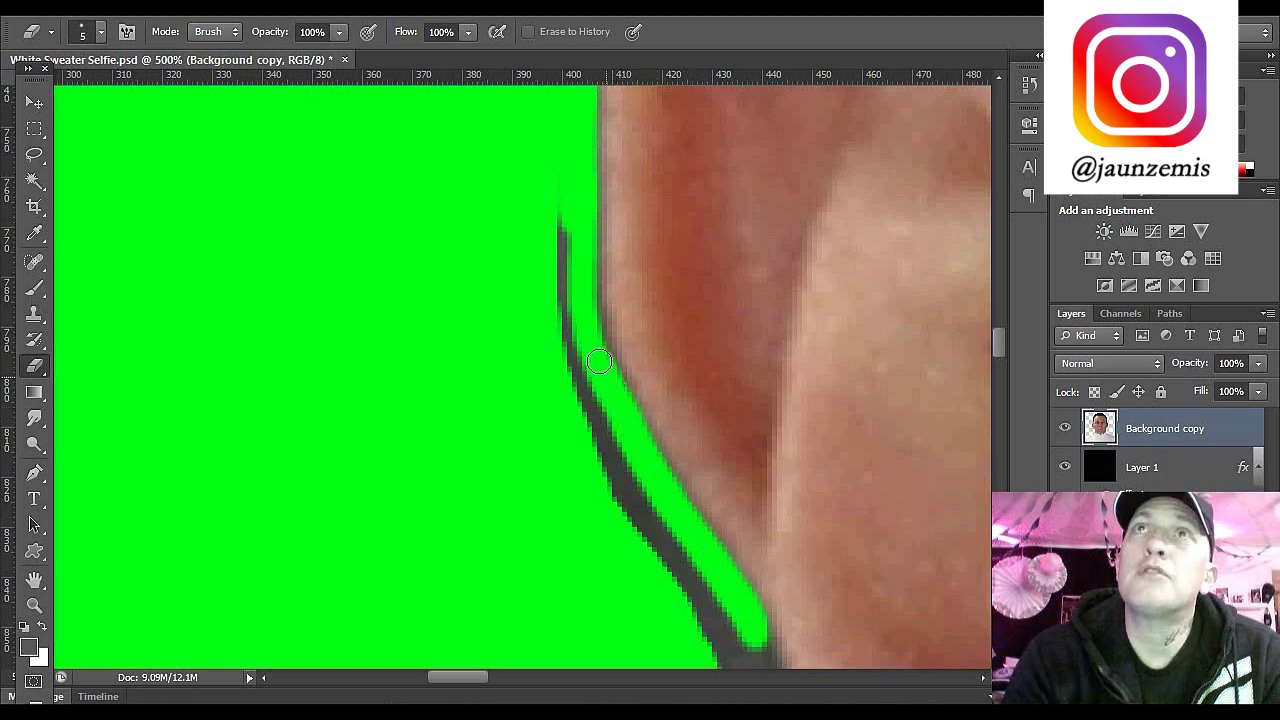
pyautogui.moveTo(585, 319); pyautogui.dragTo(582, 288)
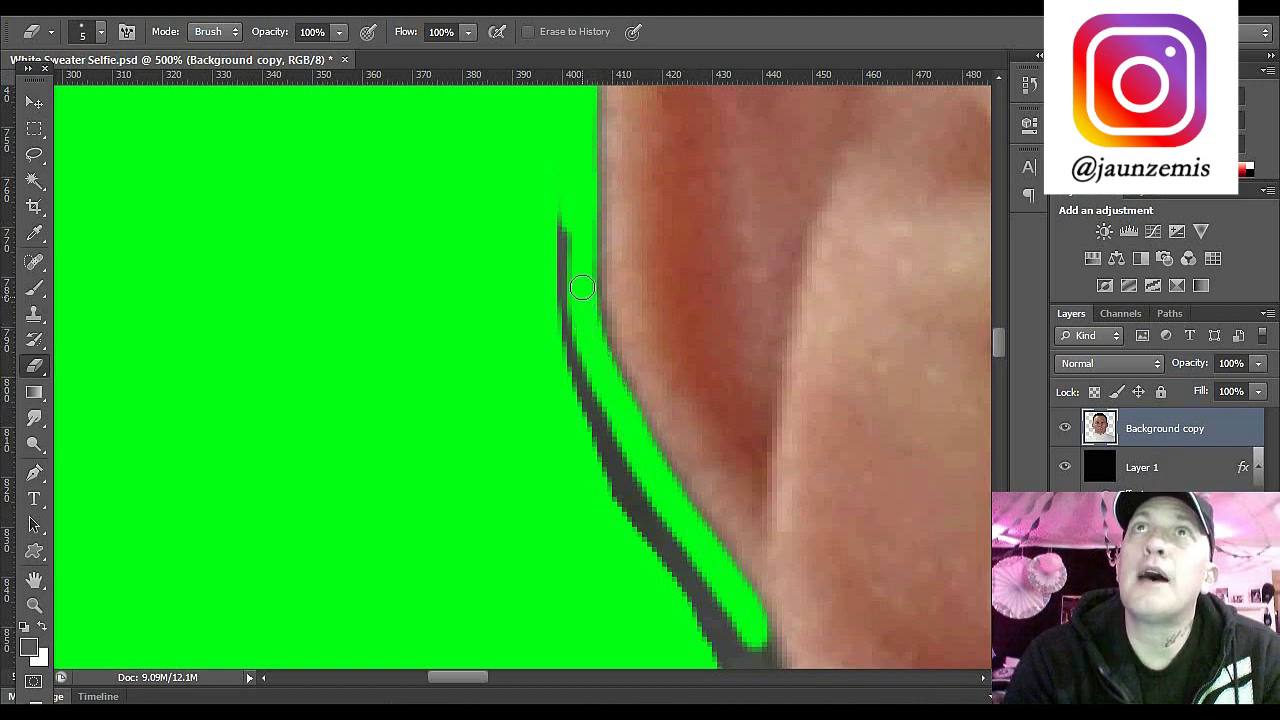
pyautogui.moveTo(560, 222)
pyautogui.mouseDown()
pyautogui.moveTo(571, 356)
pyautogui.moveTo(610, 469)
pyautogui.moveTo(720, 638)
pyautogui.moveTo(604, 438)
pyautogui.moveTo(587, 270)
pyautogui.mouseUp()
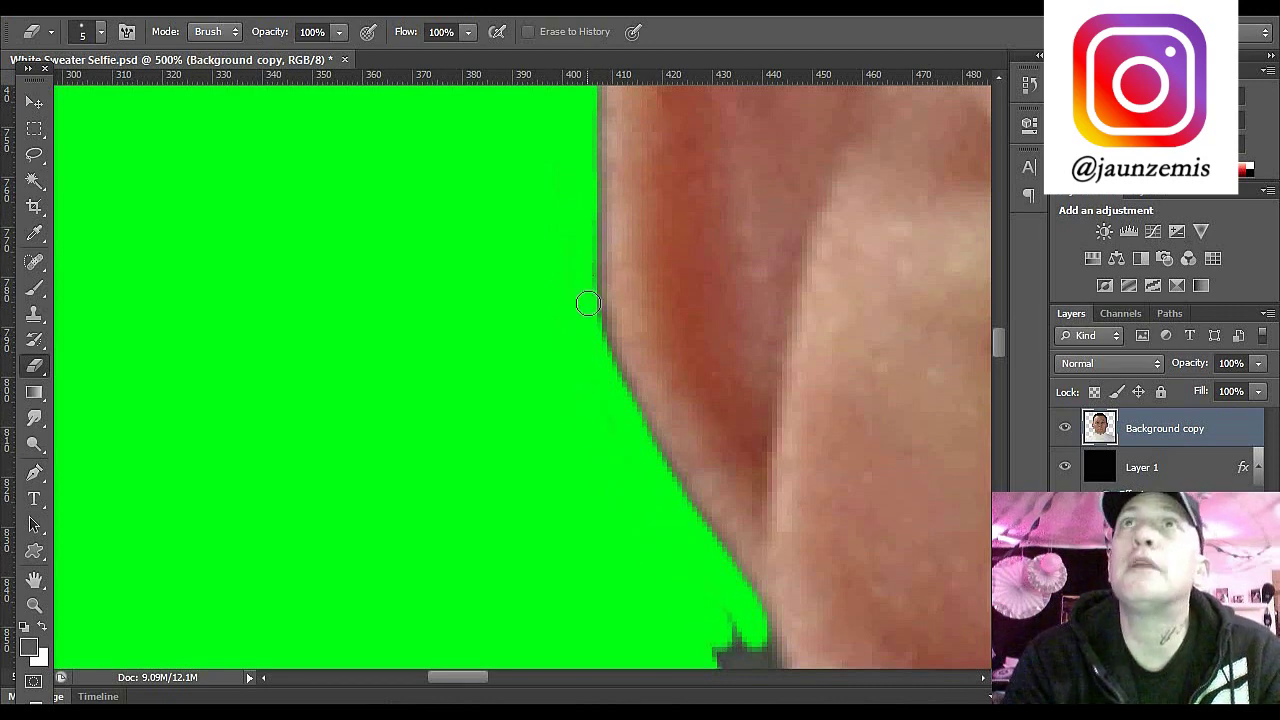
pyautogui.moveTo(588, 316); pyautogui.dragTo(590, 262)
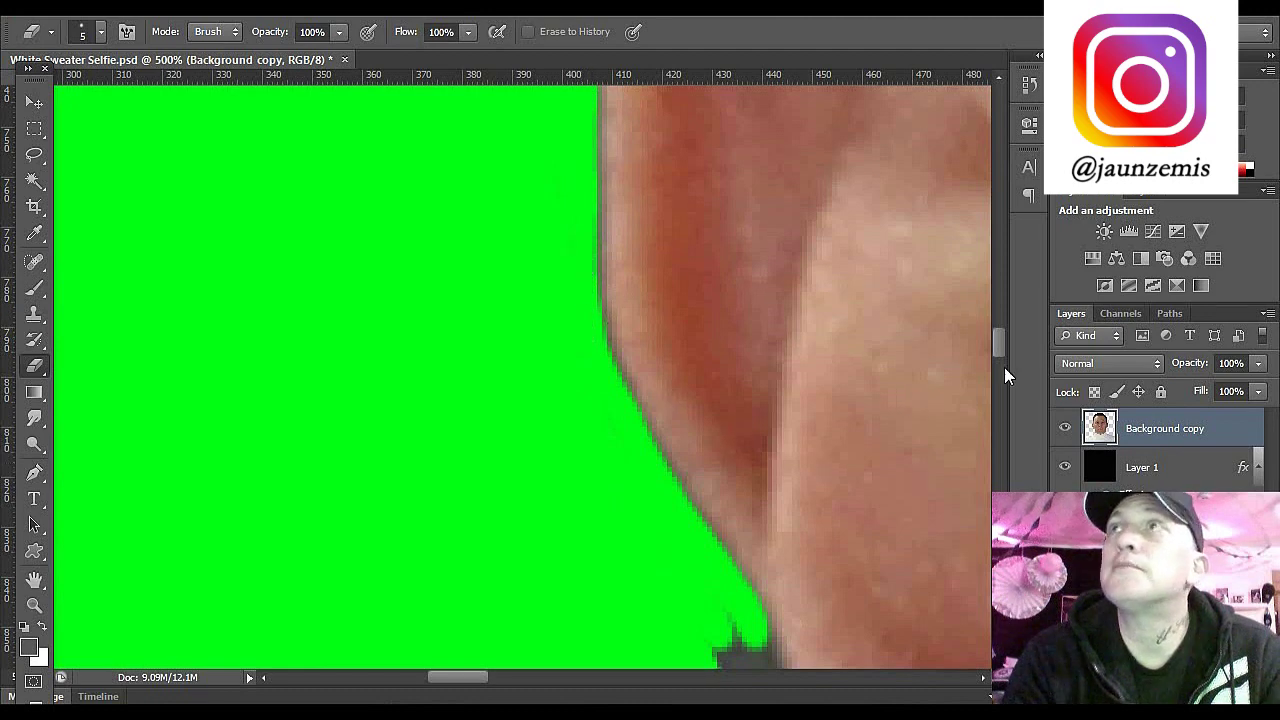
# Step: Erase the fringe along the lower outer edge of the left-hand ear, enlarging the eraser to 11 px for the remaining strip
pyautogui.moveTo(1001, 352); pyautogui.dragTo(1000, 370)
pyautogui.moveTo(732, 222)
pyautogui.mouseDown()
pyautogui.moveTo(790, 344)
pyautogui.moveTo(833, 523)
pyautogui.moveTo(896, 642)
pyautogui.moveTo(858, 562)
pyautogui.mouseUp()
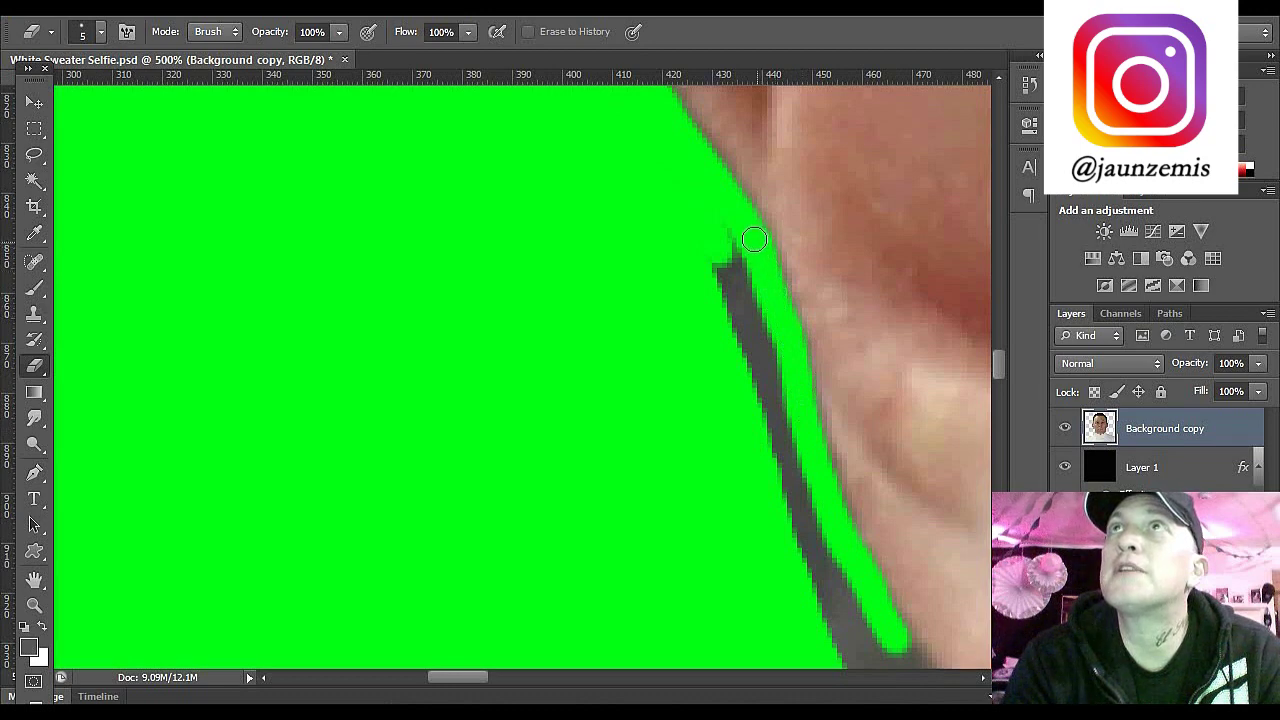
pyautogui.click(84, 36)
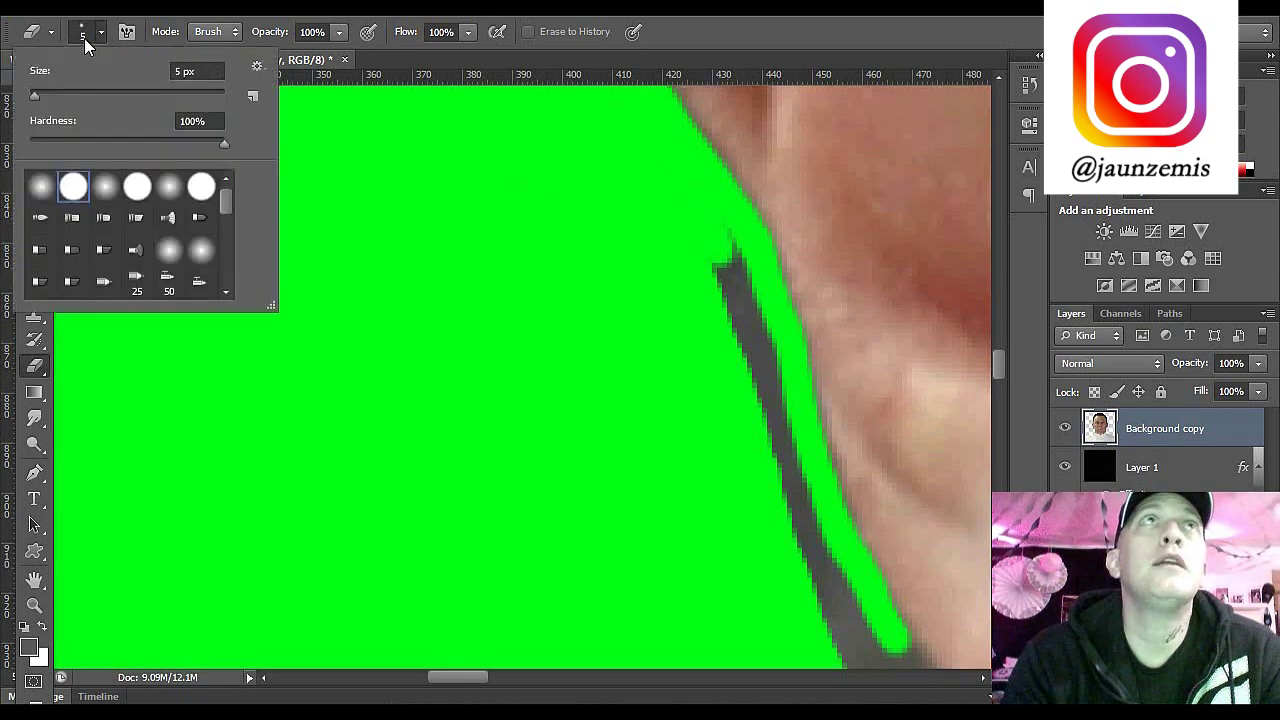
pyautogui.moveTo(36, 100); pyautogui.dragTo(40, 95)
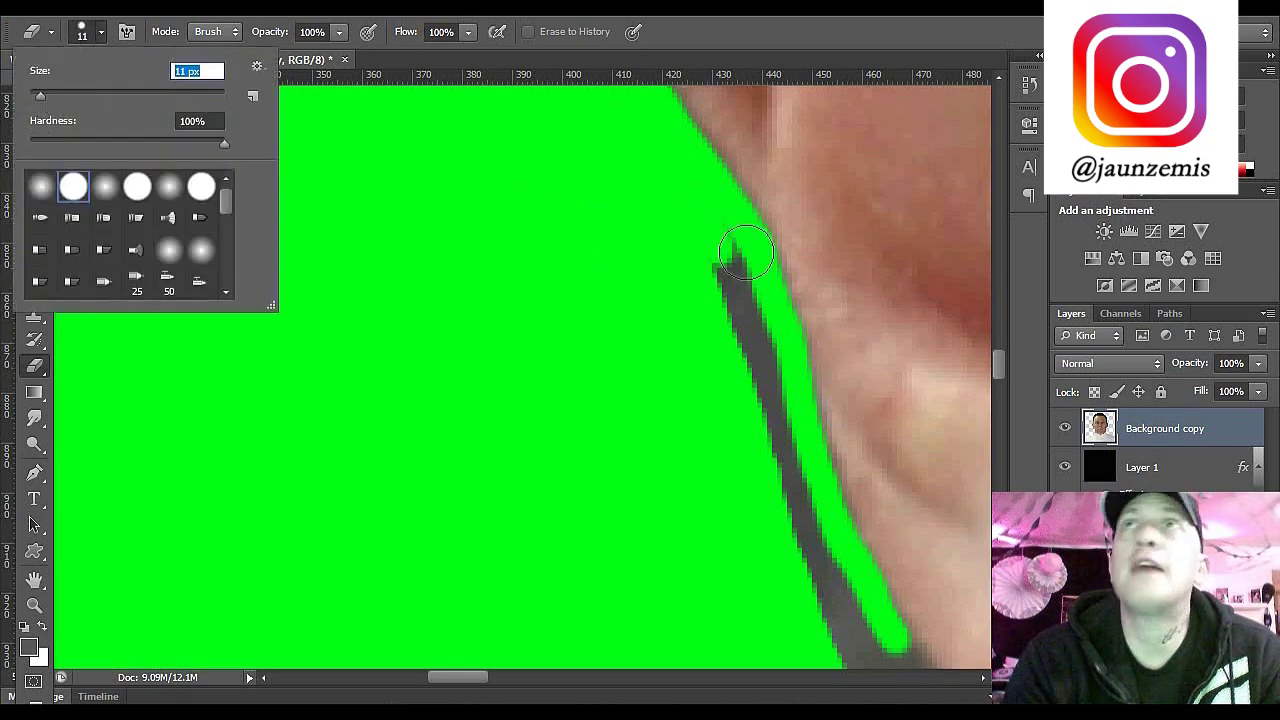
pyautogui.moveTo(722, 245)
pyautogui.mouseDown()
pyautogui.moveTo(797, 514)
pyautogui.moveTo(843, 608)
pyautogui.mouseUp()
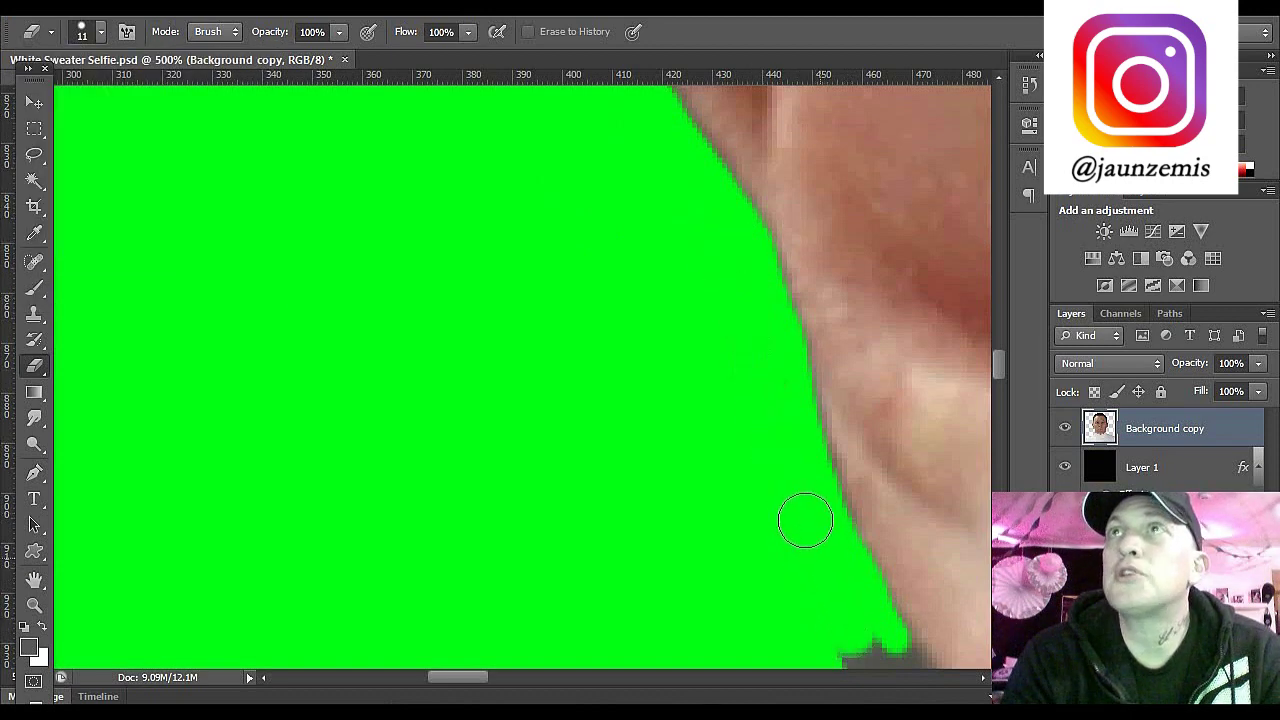
# Step: Erase the grey fringe around the left-hand earlobe and along its underside toward the jaw
pyautogui.moveTo(1000, 366); pyautogui.dragTo(1002, 388)
pyautogui.moveTo(475, 680); pyautogui.dragTo(497, 684)
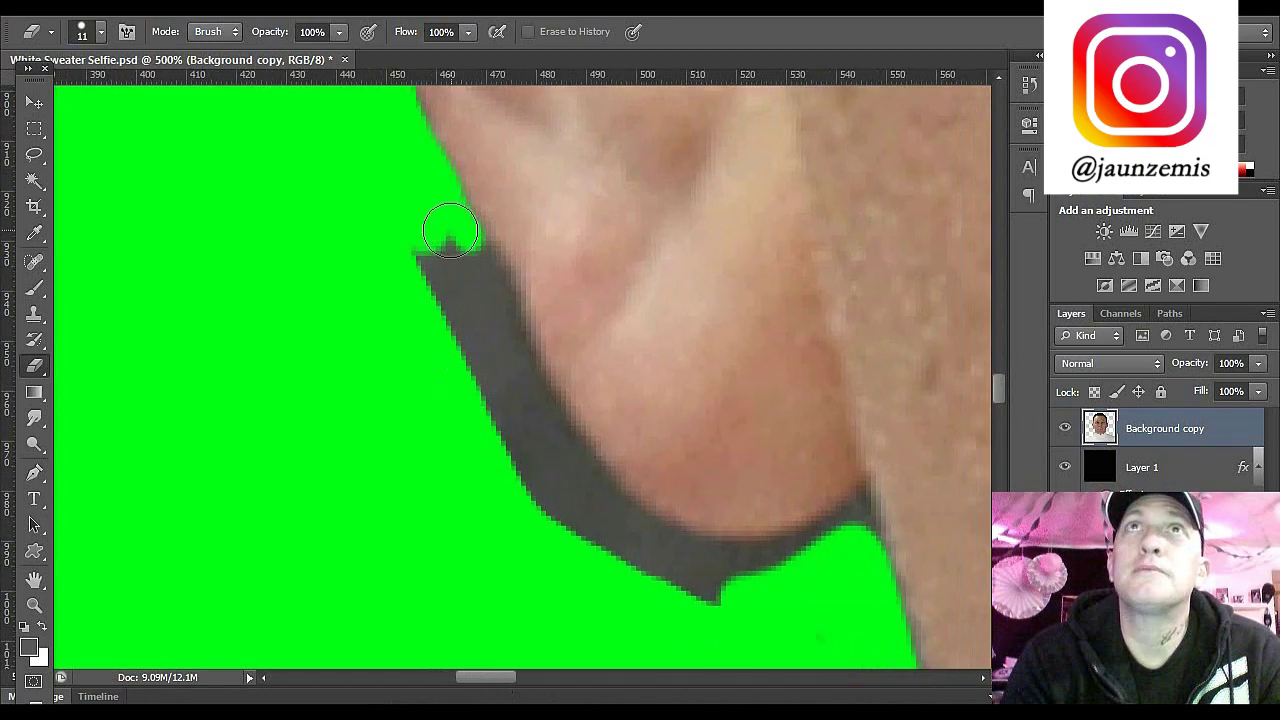
pyautogui.moveTo(450, 232)
pyautogui.mouseDown()
pyautogui.moveTo(523, 395)
pyautogui.moveTo(590, 496)
pyautogui.moveTo(722, 593)
pyautogui.moveTo(617, 552)
pyautogui.moveTo(560, 511)
pyautogui.moveTo(412, 258)
pyautogui.moveTo(490, 308)
pyautogui.moveTo(497, 331)
pyautogui.moveTo(444, 203)
pyautogui.mouseUp()
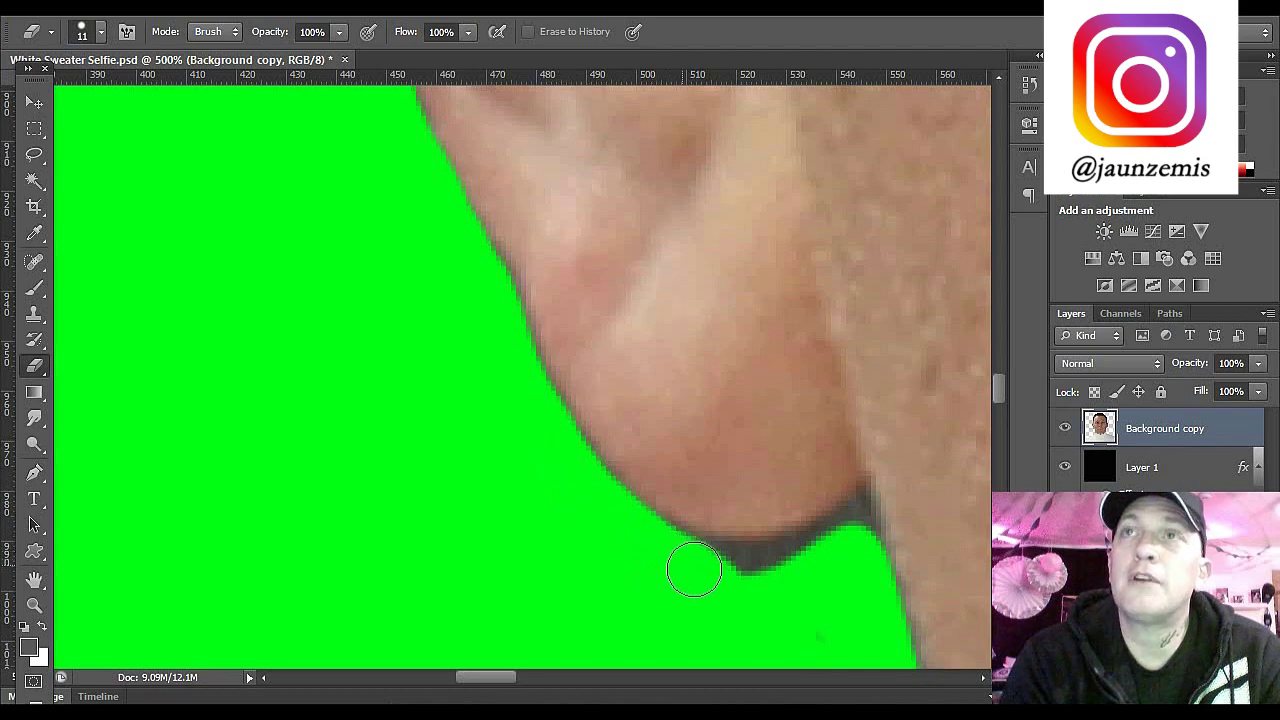
pyautogui.moveTo(694, 569); pyautogui.dragTo(777, 594)
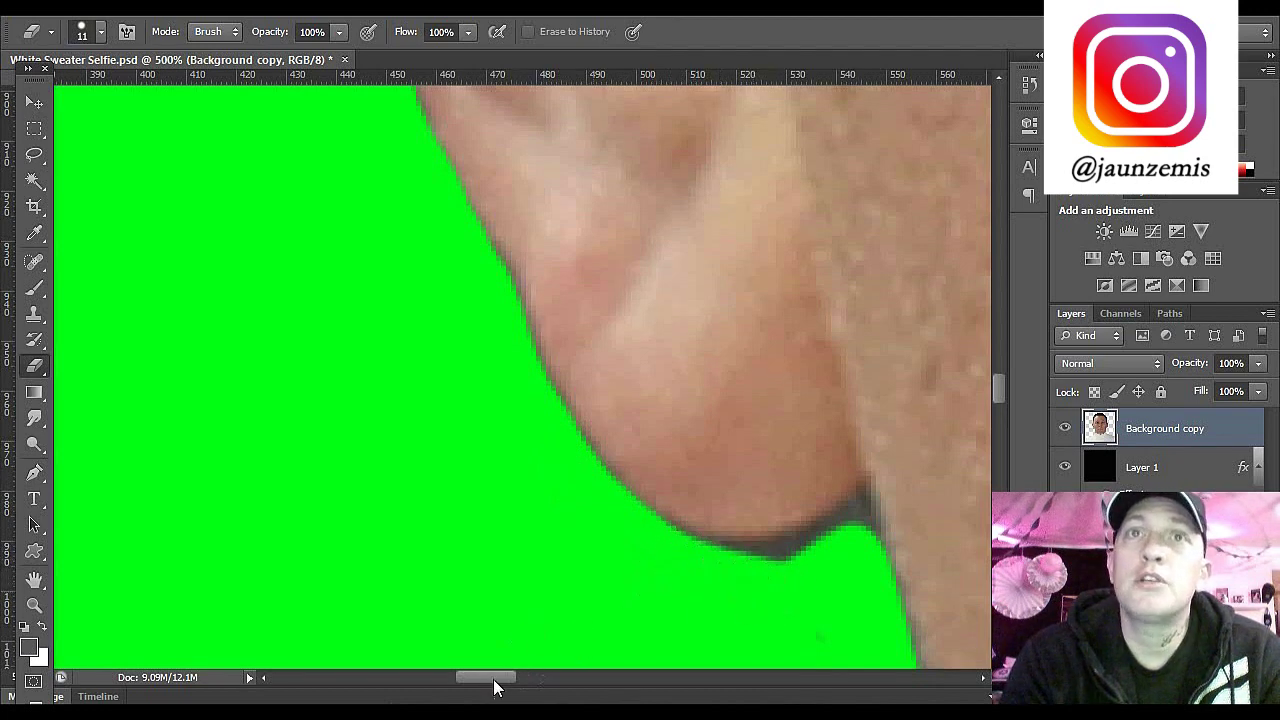
pyautogui.moveTo(497, 686)
pyautogui.mouseDown()
pyautogui.moveTo(531, 690)
pyautogui.moveTo(508, 684)
pyautogui.mouseUp()
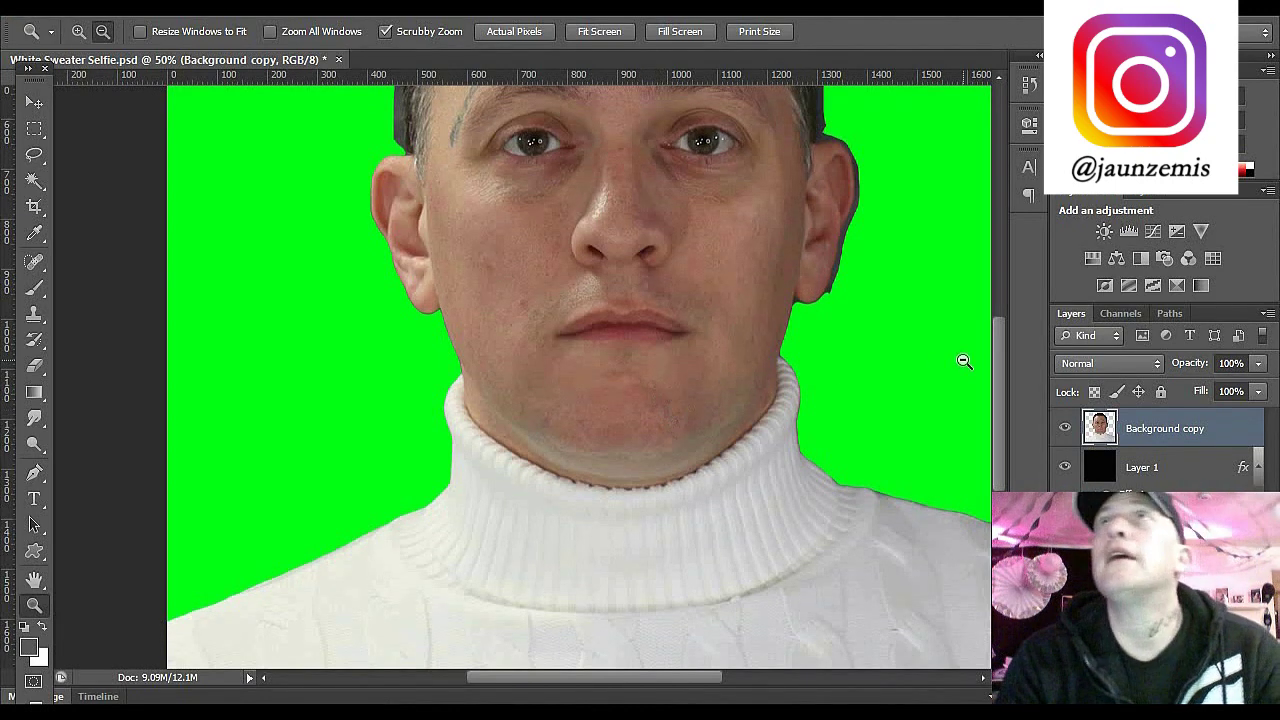
# Step: Erase a thin strip of grey fringe closely along the outer edge of the portrait's right-hand ear with a 5 px eraser
pyautogui.moveTo(1003, 357); pyautogui.dragTo(1006, 329)
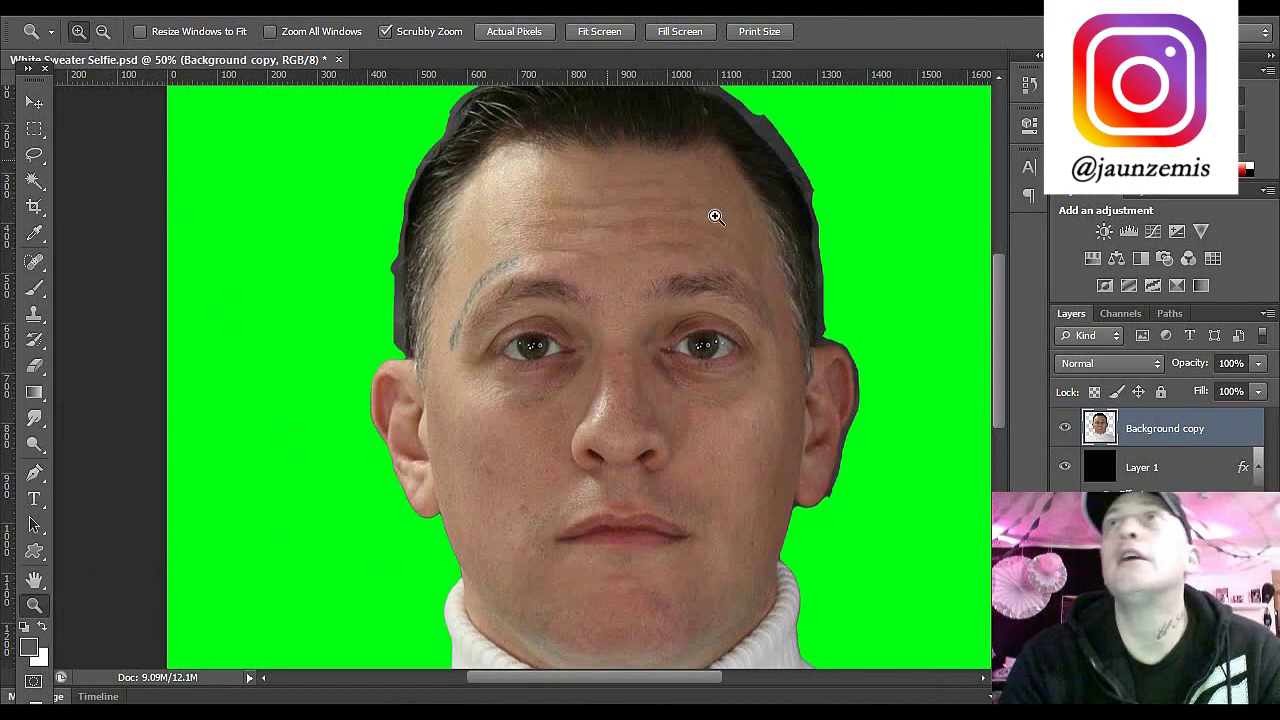
pyautogui.click(860, 345)
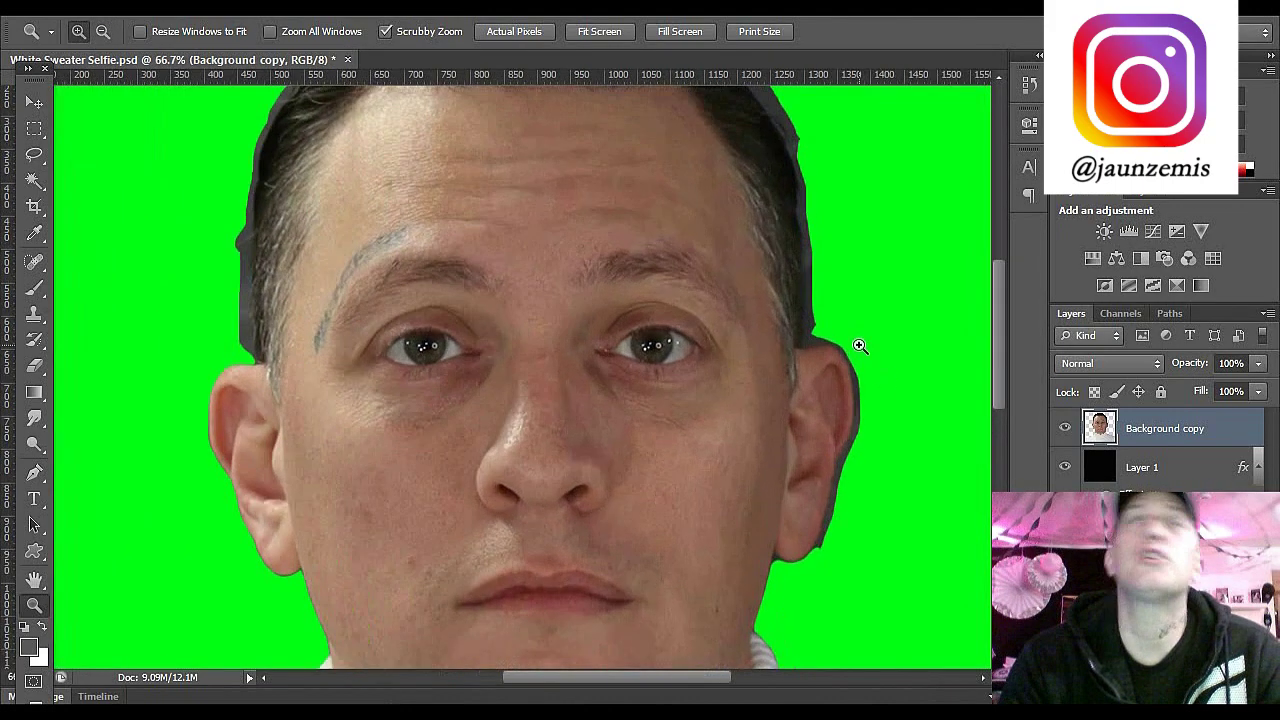
pyautogui.click(860, 345)
pyautogui.click(820, 343)
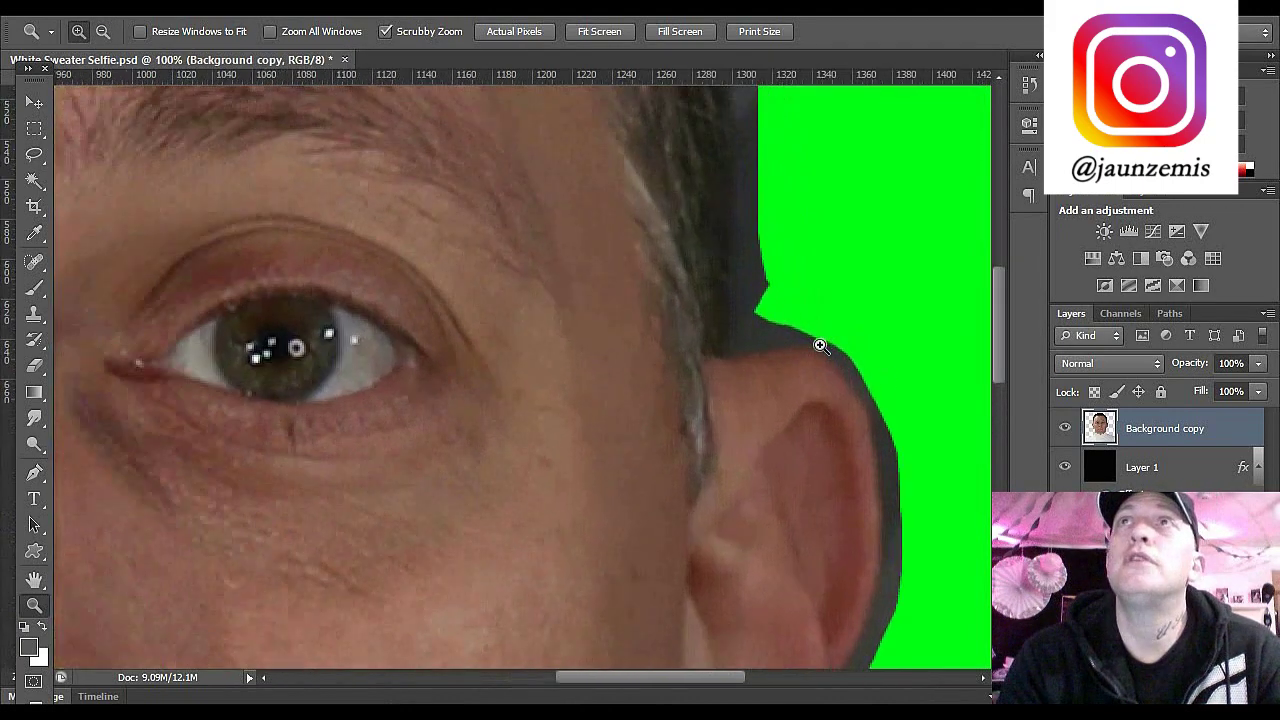
pyautogui.click(820, 343)
pyautogui.click(820, 343)
pyautogui.click(34, 365)
pyautogui.moveTo(708, 293)
pyautogui.mouseDown()
pyautogui.moveTo(884, 410)
pyautogui.moveTo(966, 598)
pyautogui.moveTo(958, 535)
pyautogui.moveTo(870, 382)
pyautogui.moveTo(786, 336)
pyautogui.moveTo(684, 336)
pyautogui.moveTo(707, 296)
pyautogui.moveTo(874, 361)
pyautogui.moveTo(800, 332)
pyautogui.moveTo(699, 319)
pyautogui.mouseUp()
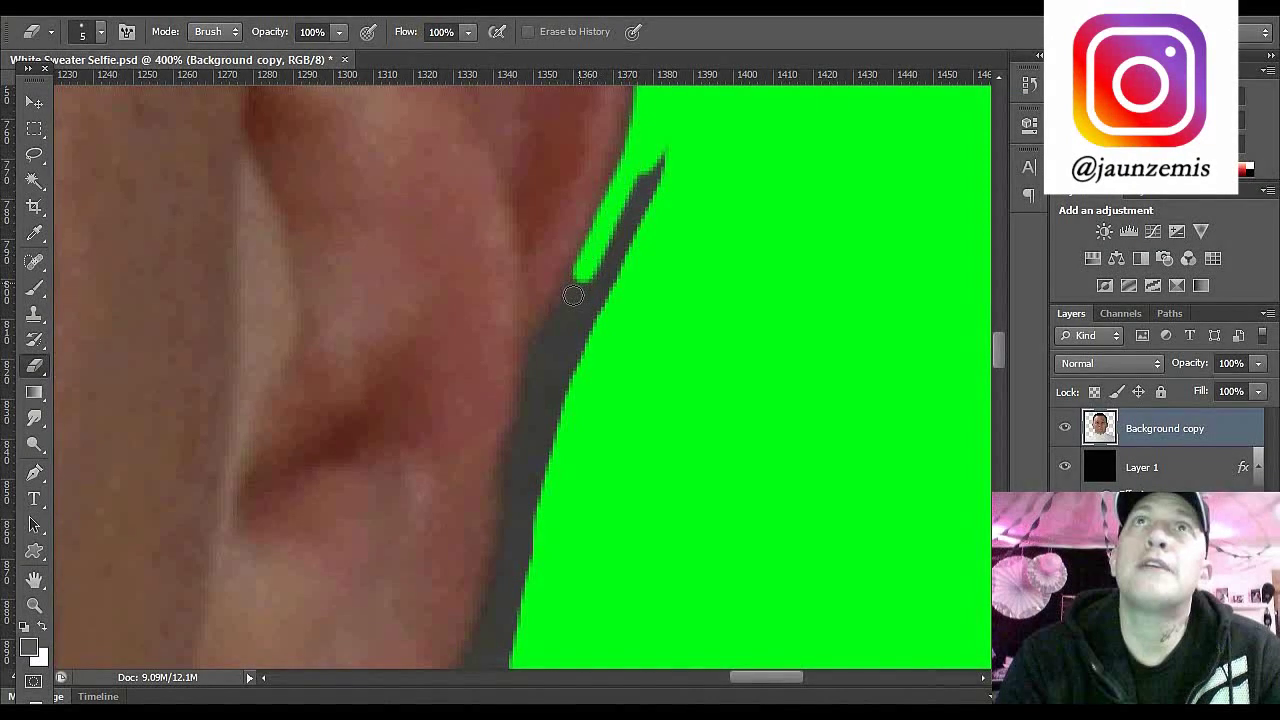
pyautogui.moveTo(582, 280)
pyautogui.mouseDown()
pyautogui.moveTo(515, 442)
pyautogui.moveTo(492, 647)
pyautogui.moveTo(523, 574)
pyautogui.moveTo(544, 426)
pyautogui.mouseUp()
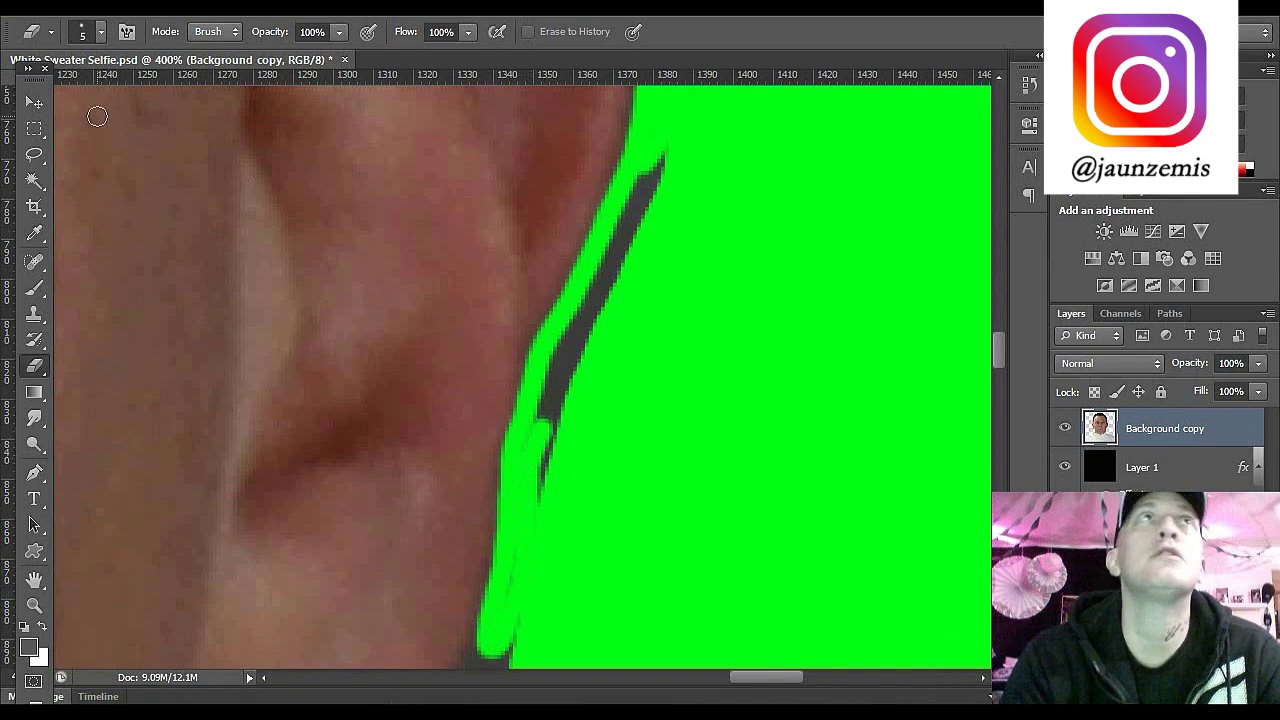
# Step: Set the eraser size to 10 px and clear the leftover grey strip beside the right-hand ear's outer edge
pyautogui.click(99, 33)
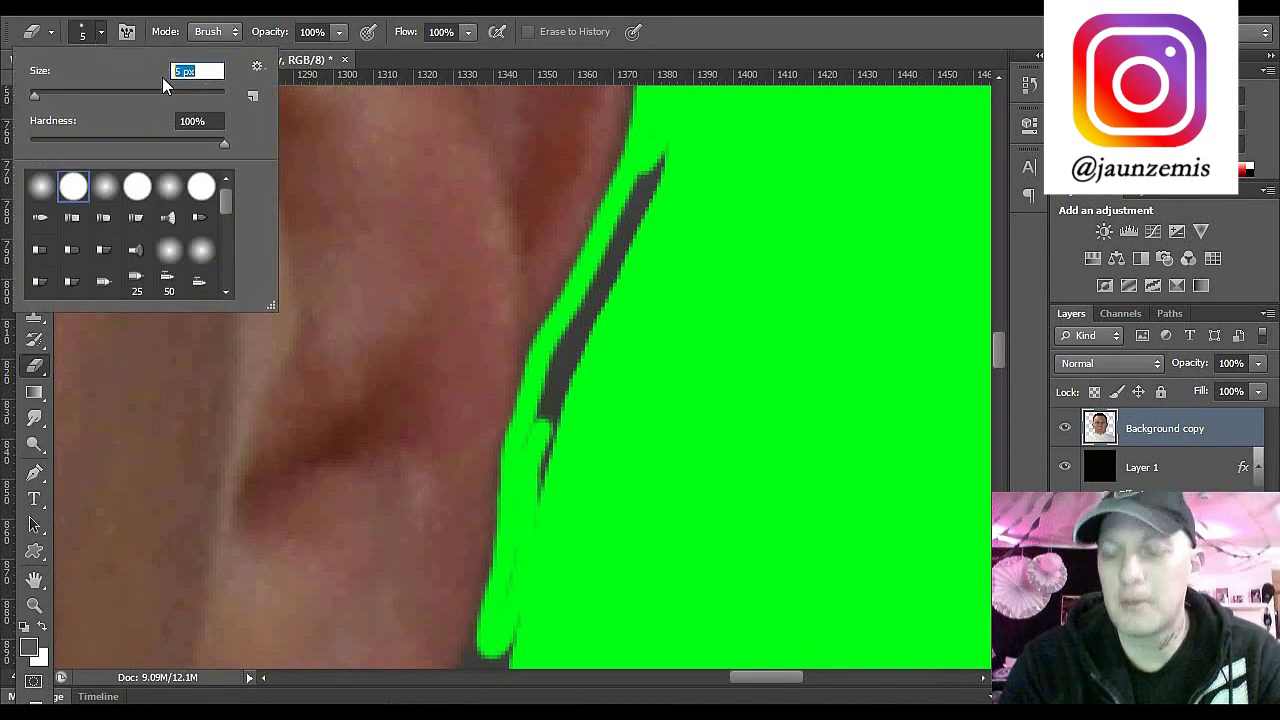
pyautogui.write('10')
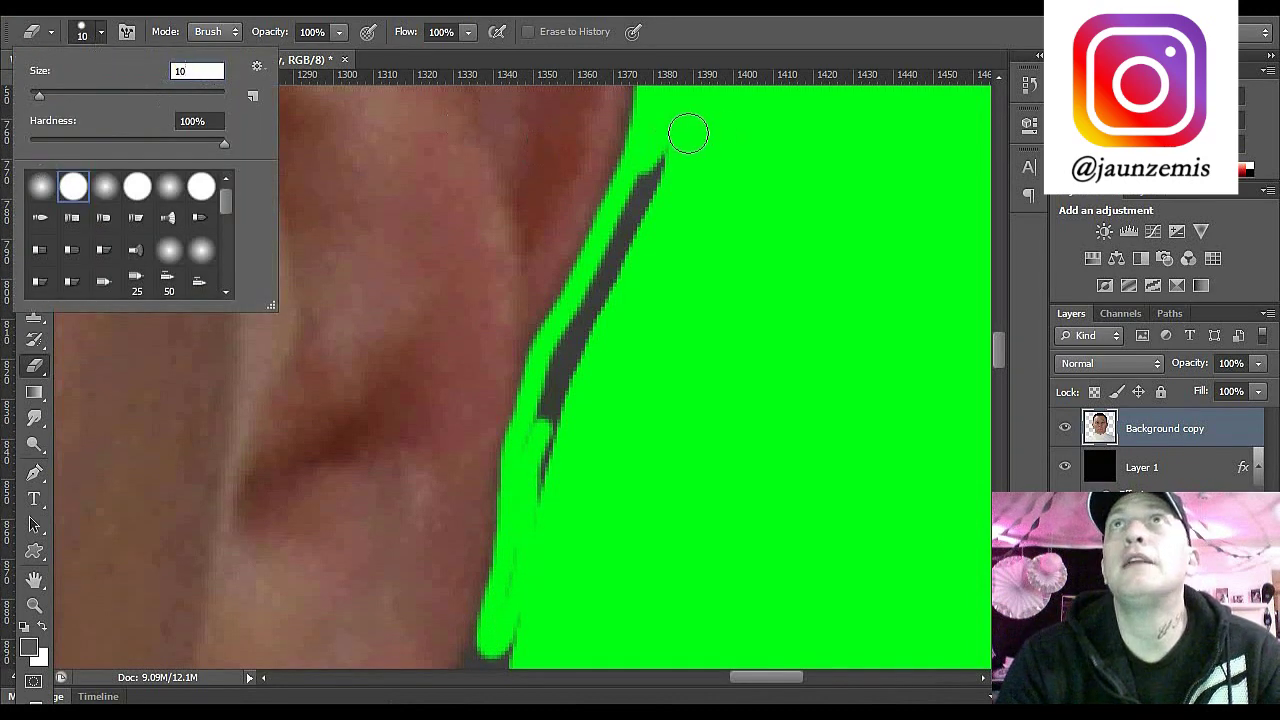
pyautogui.moveTo(688, 134)
pyautogui.mouseDown()
pyautogui.moveTo(645, 188)
pyautogui.moveTo(563, 392)
pyautogui.moveTo(543, 484)
pyautogui.moveTo(543, 393)
pyautogui.moveTo(565, 335)
pyautogui.mouseUp()
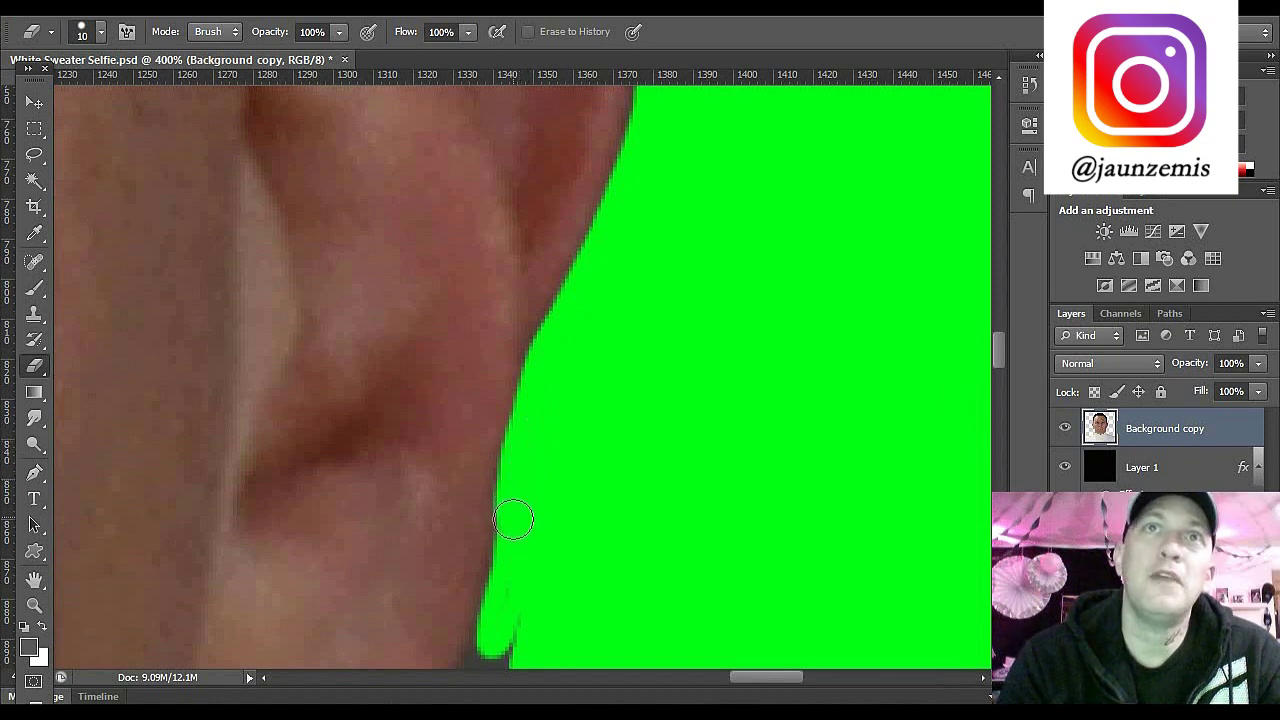
pyautogui.moveTo(513, 519); pyautogui.dragTo(500, 632)
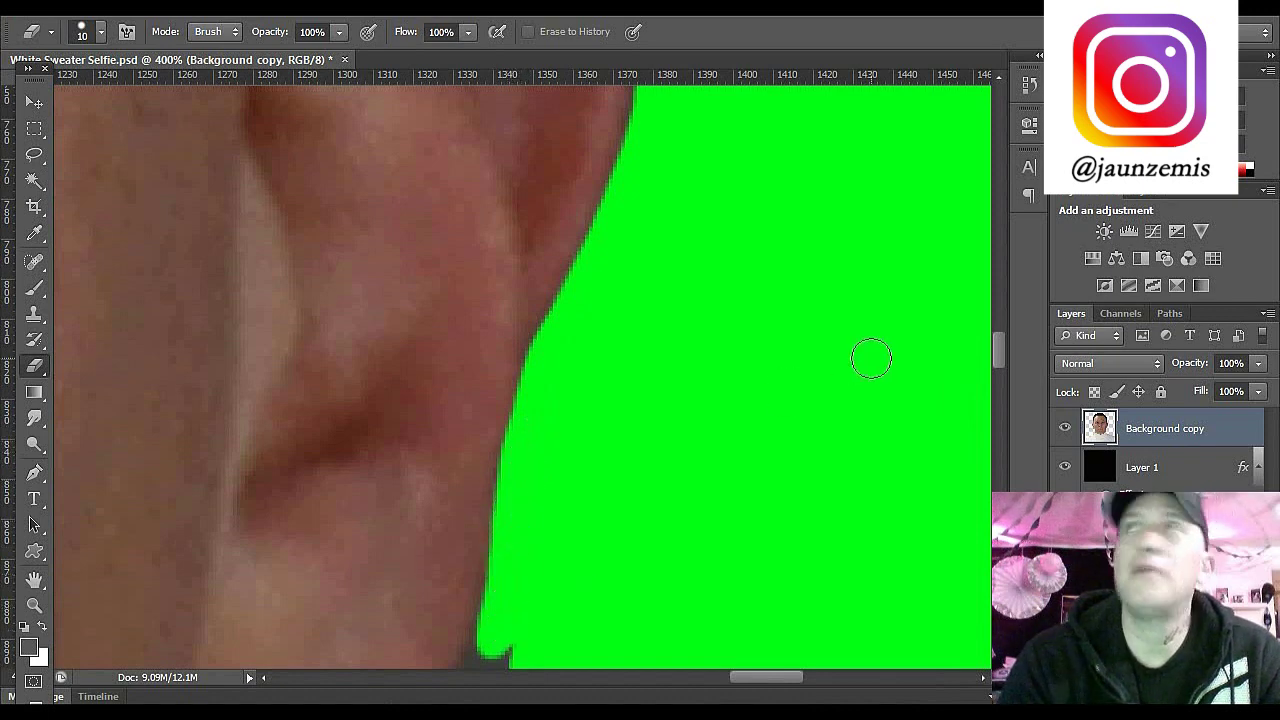
# Step: Erase the remaining dark grey fringe along the lower outer edge of the right-hand ear down to its lobe
pyautogui.moveTo(1002, 347); pyautogui.dragTo(997, 375)
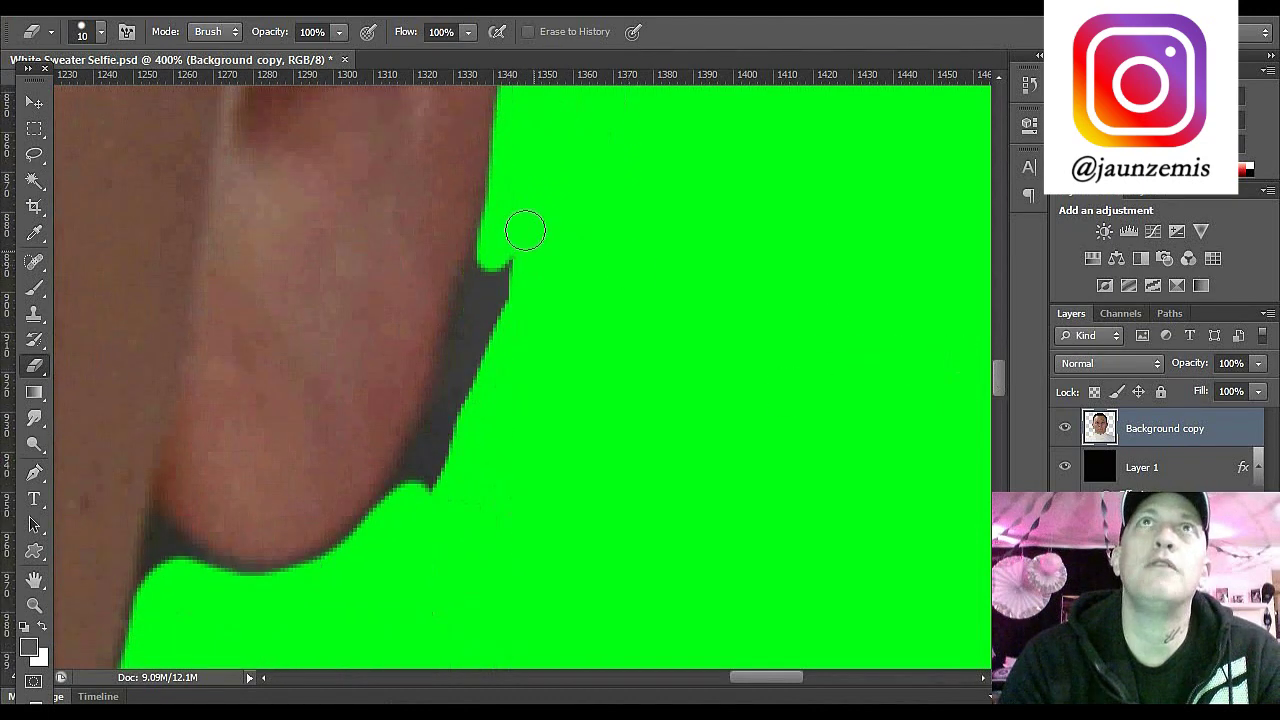
pyautogui.moveTo(502, 226)
pyautogui.mouseDown()
pyautogui.moveTo(407, 500)
pyautogui.moveTo(464, 414)
pyautogui.moveTo(519, 238)
pyautogui.mouseUp()
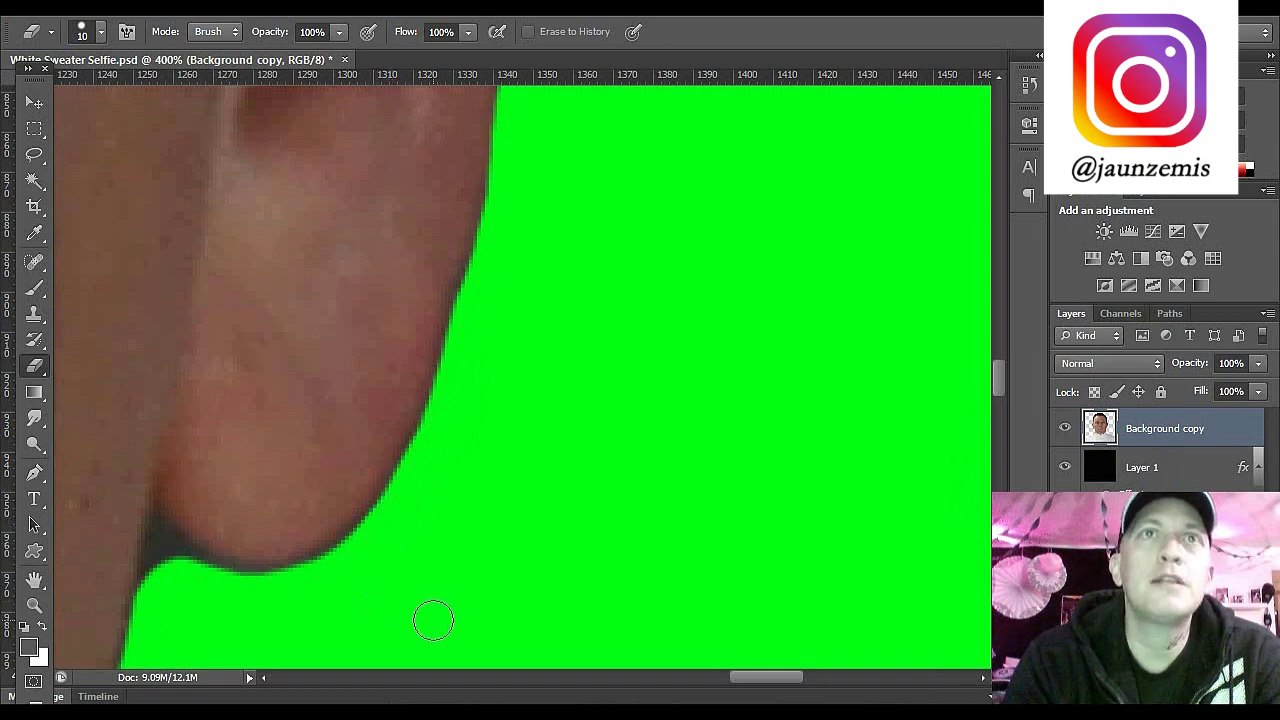
# Step: Set the eraser size to 3 px and erase the dark wedge between the right-hand earlobe and the jaw
pyautogui.moveTo(771, 683); pyautogui.dragTo(737, 692)
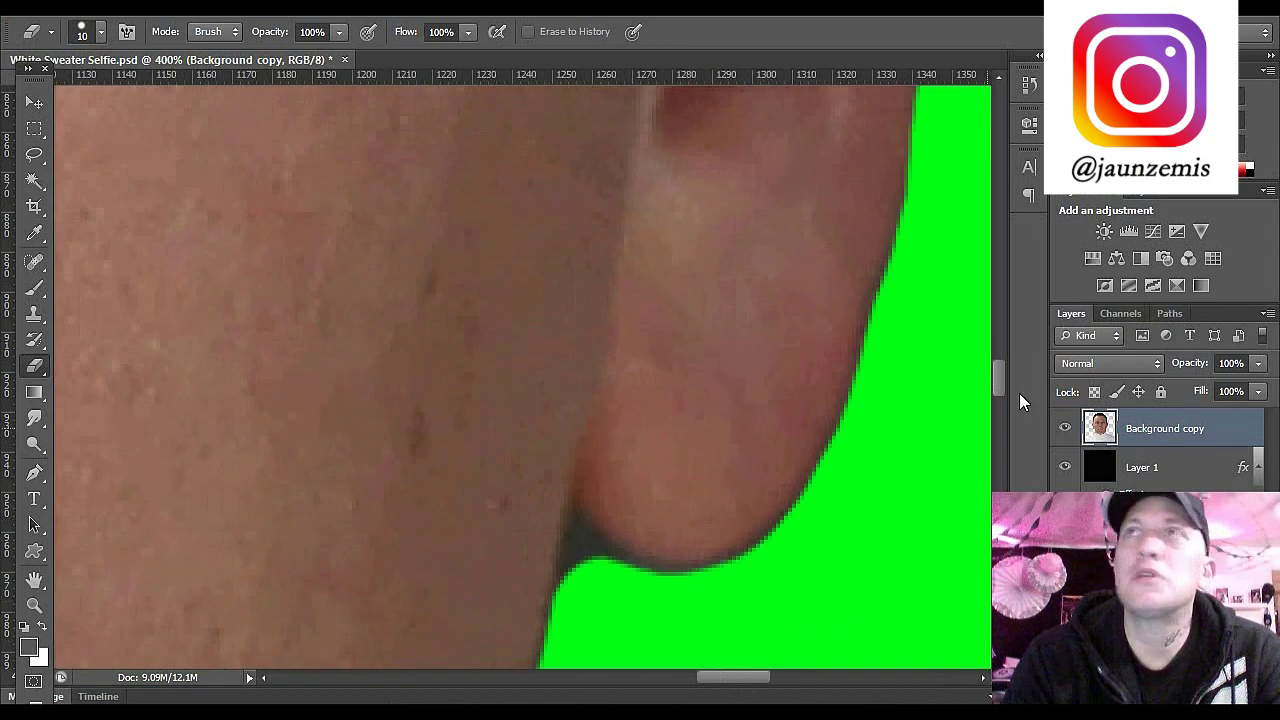
pyautogui.moveTo(1005, 385); pyautogui.dragTo(979, 400)
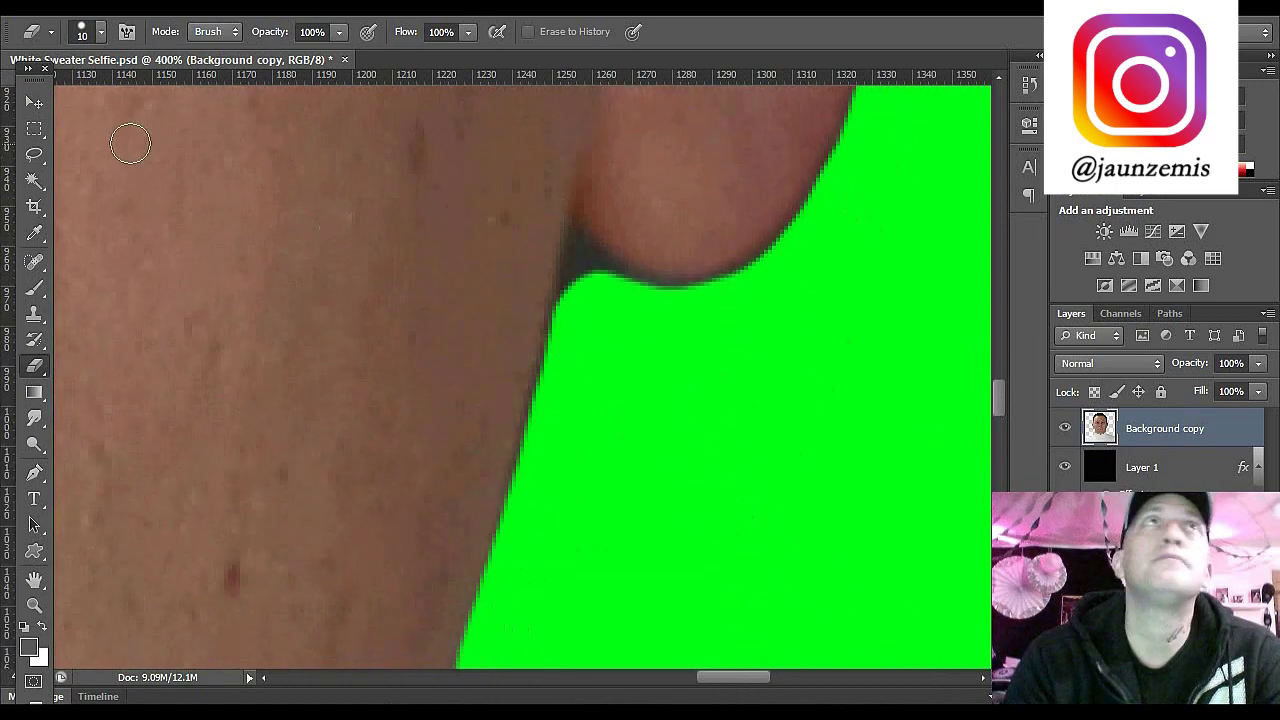
pyautogui.click(100, 31)
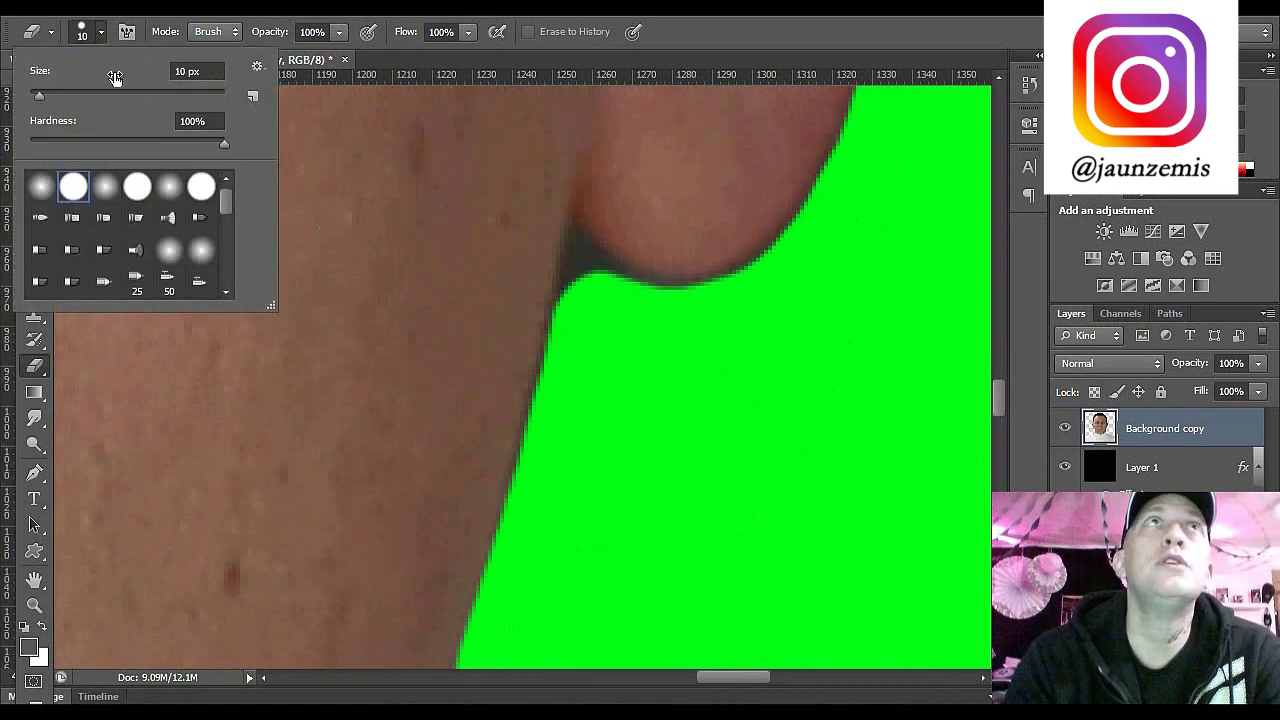
pyautogui.click(200, 70)
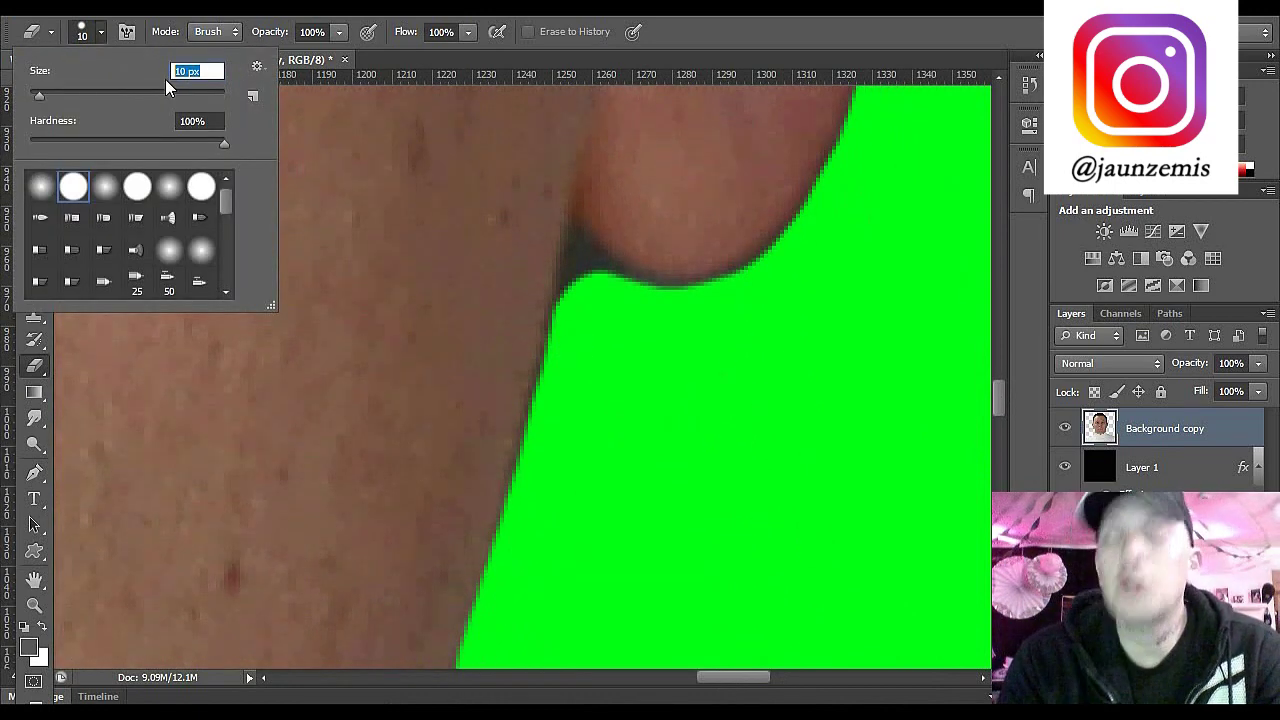
pyautogui.write('3')
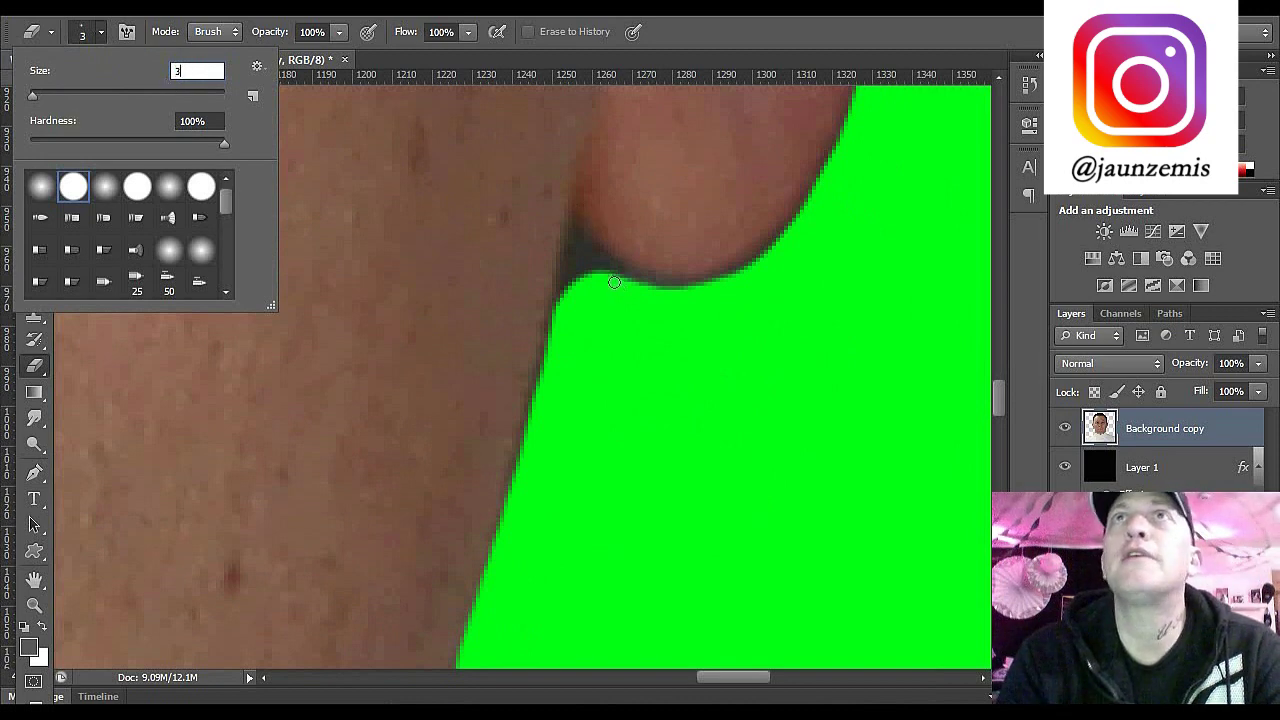
pyautogui.press('Return')
pyautogui.moveTo(614, 282)
pyautogui.mouseDown()
pyautogui.moveTo(578, 243)
pyautogui.moveTo(561, 296)
pyautogui.moveTo(579, 252)
pyautogui.moveTo(598, 271)
pyautogui.moveTo(572, 281)
pyautogui.moveTo(581, 275)
pyautogui.mouseUp()
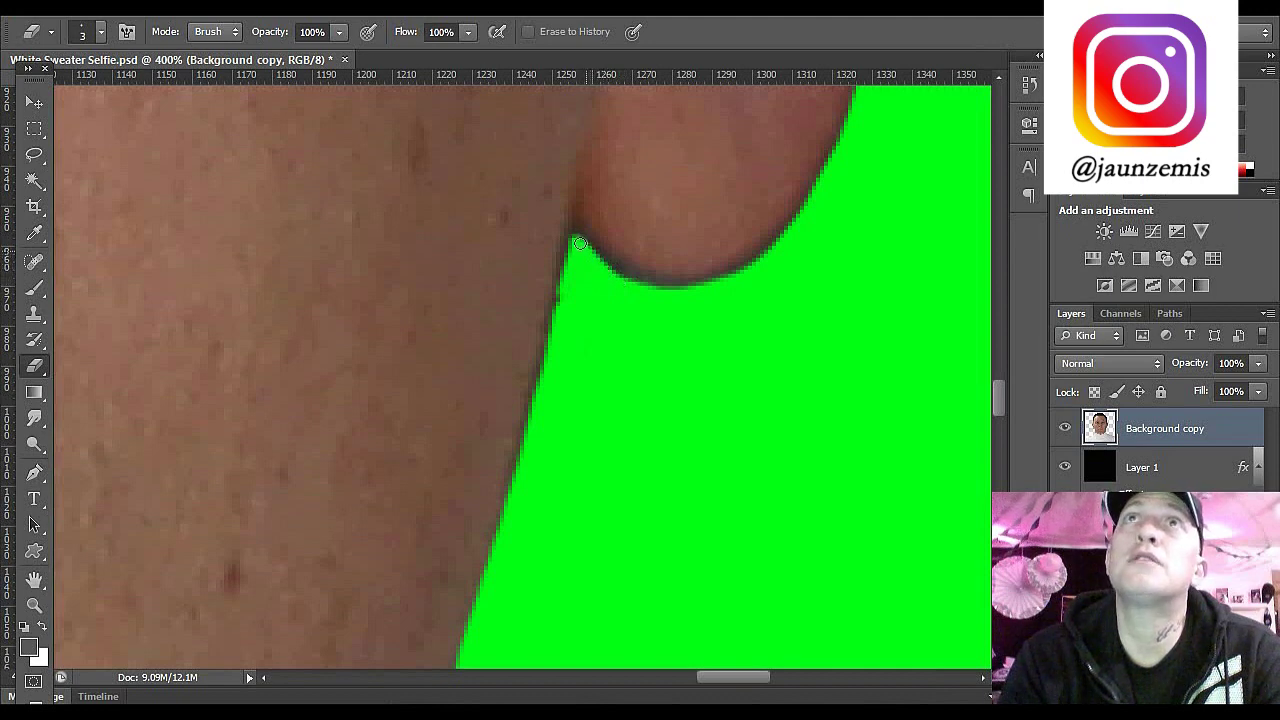
pyautogui.moveTo(580, 245); pyautogui.dragTo(591, 254)
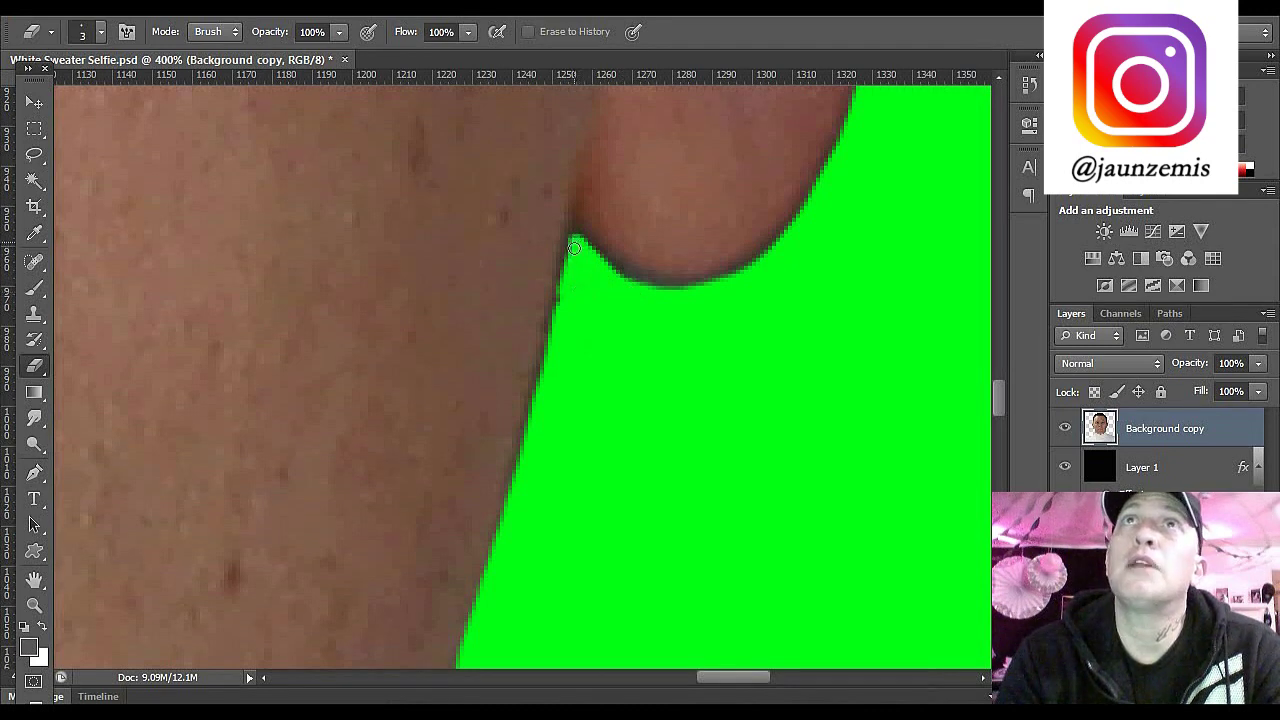
pyautogui.moveTo(575, 247); pyautogui.dragTo(525, 463)
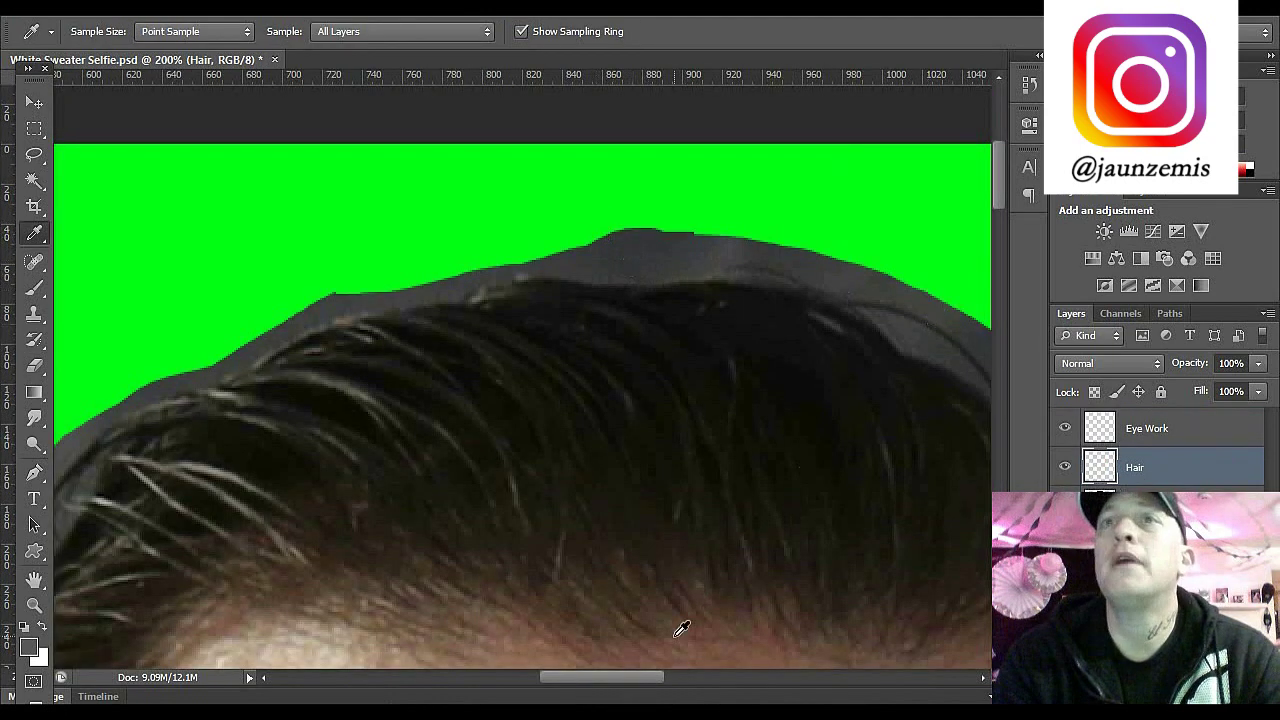
# Step: Sample a dark hair colour and paint thin 2 px stray hairs along the upper right-hand hairline on the Hair layer
pyautogui.moveTo(630, 680); pyautogui.dragTo(660, 683)
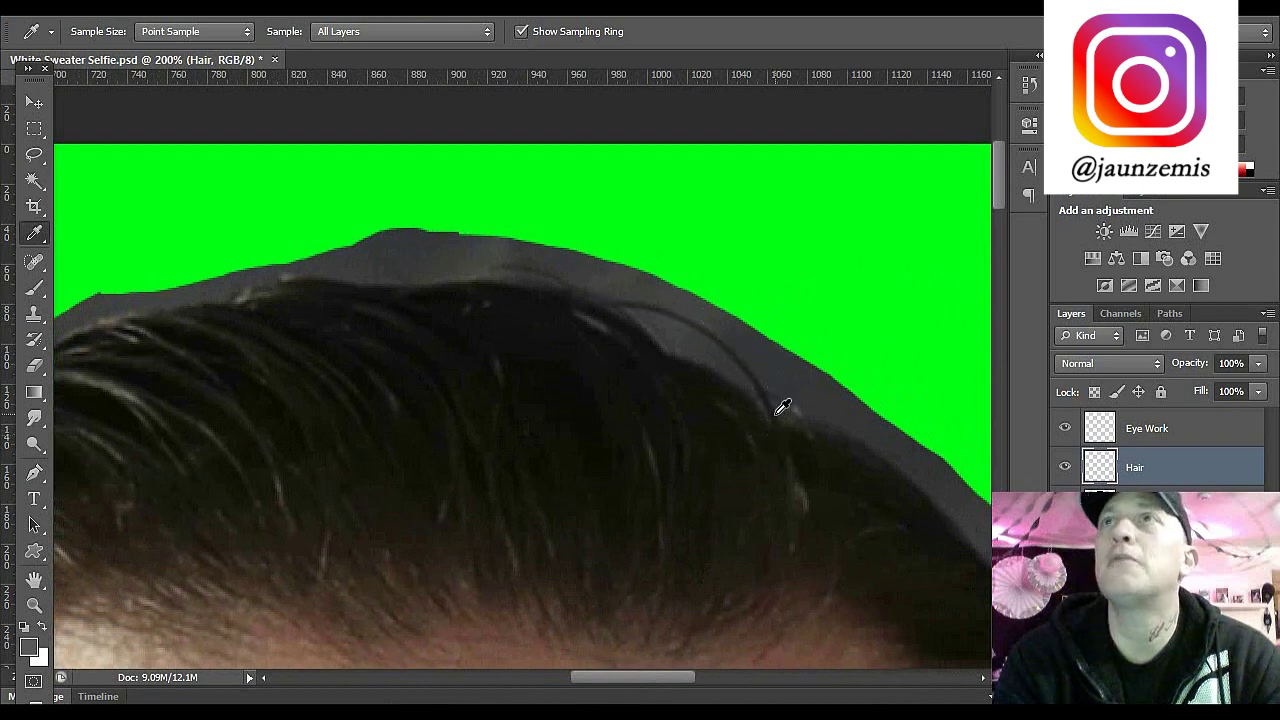
pyautogui.click(780, 408)
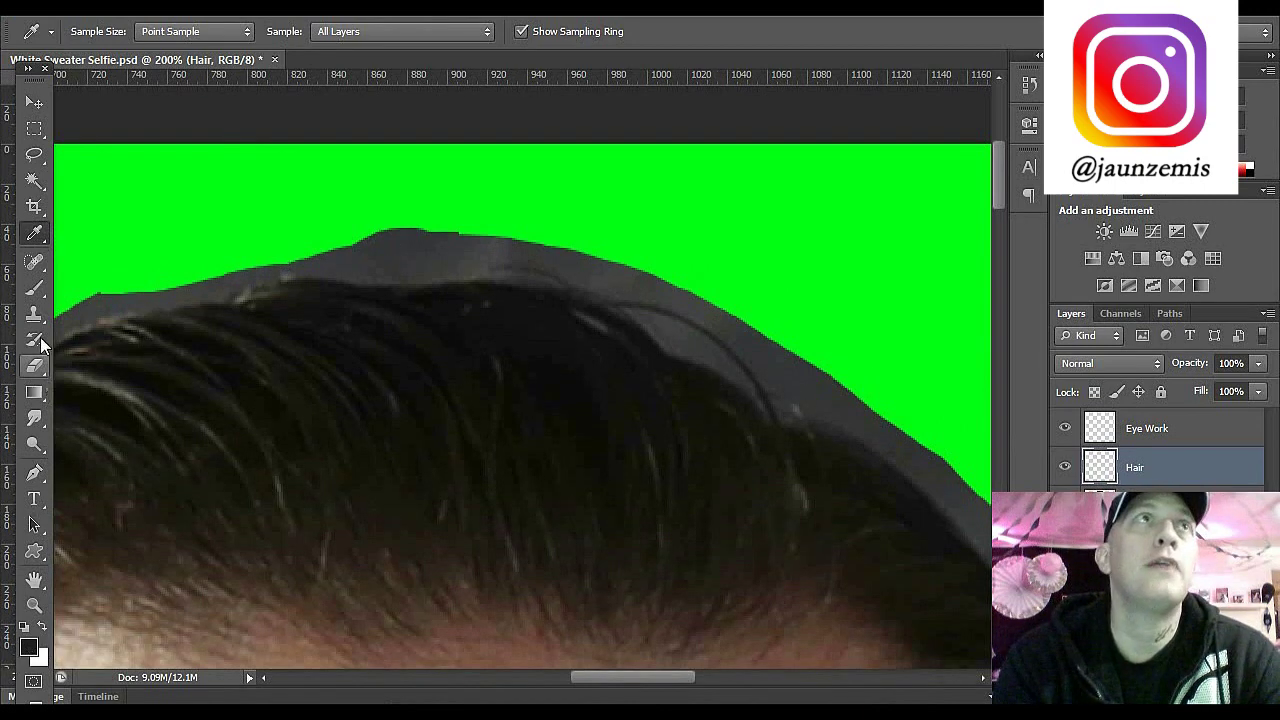
pyautogui.click(35, 290)
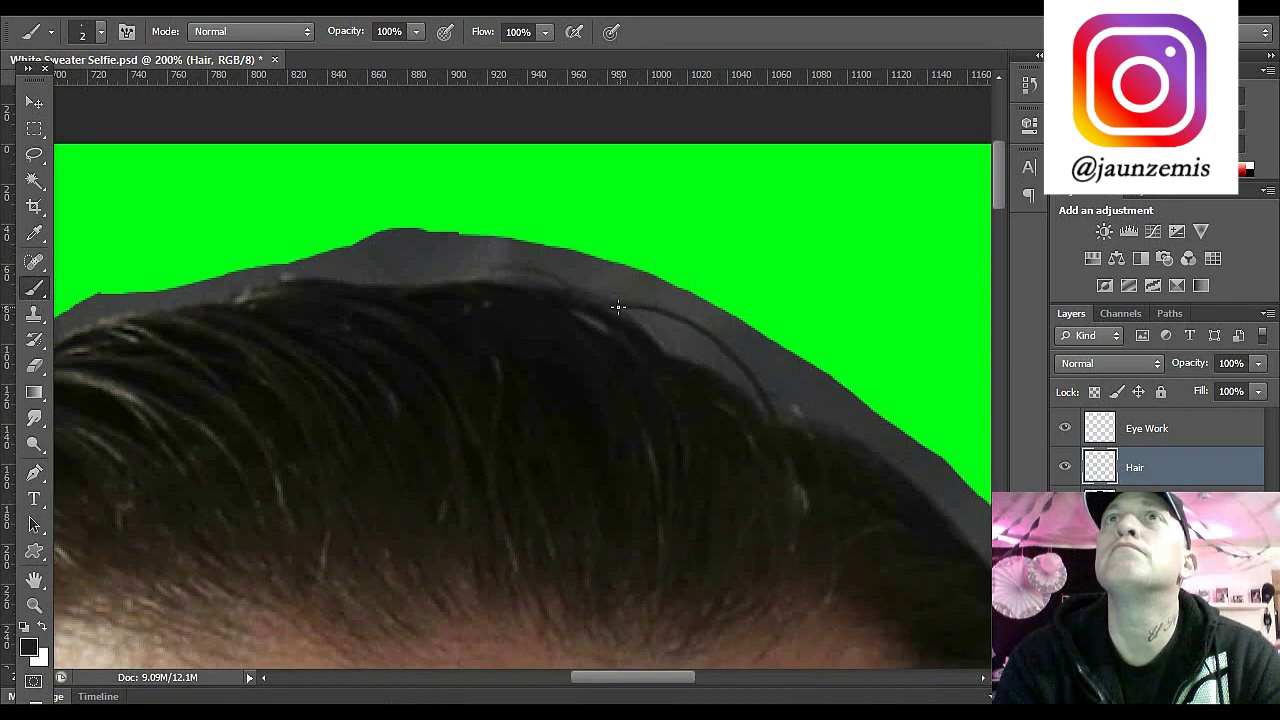
pyautogui.moveTo(771, 396); pyautogui.dragTo(781, 426)
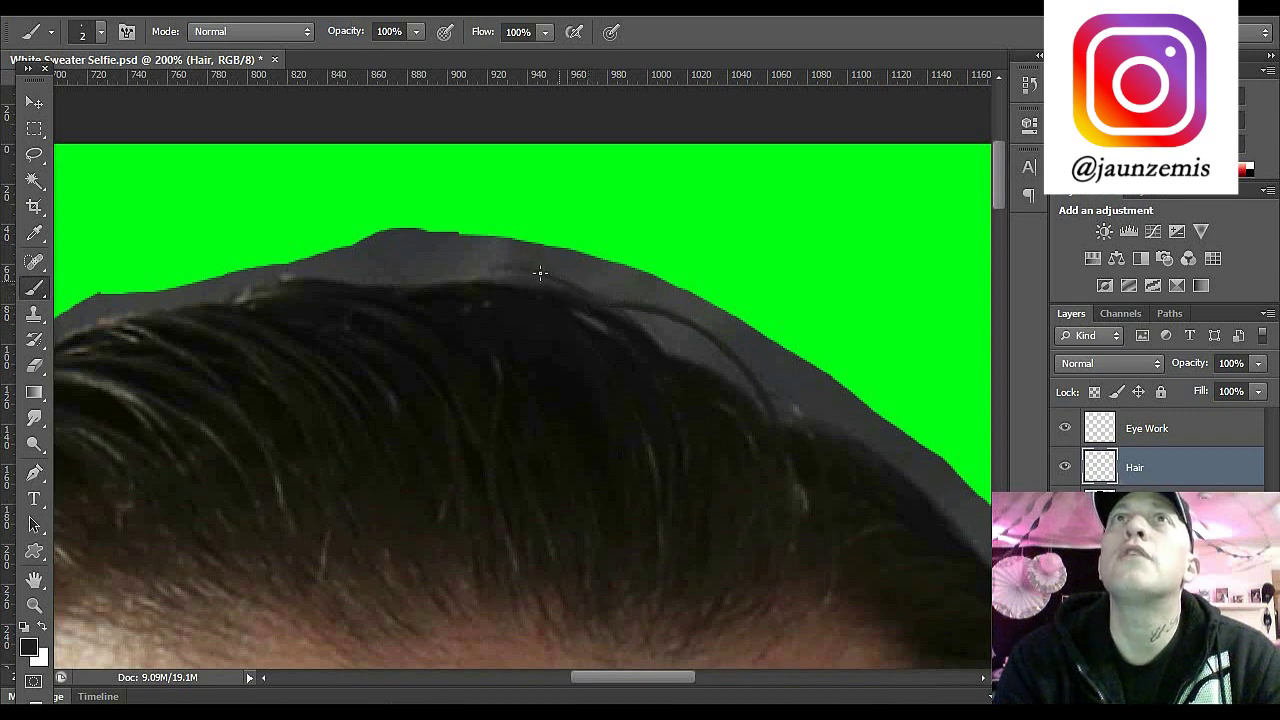
pyautogui.moveTo(491, 265); pyautogui.dragTo(560, 274)
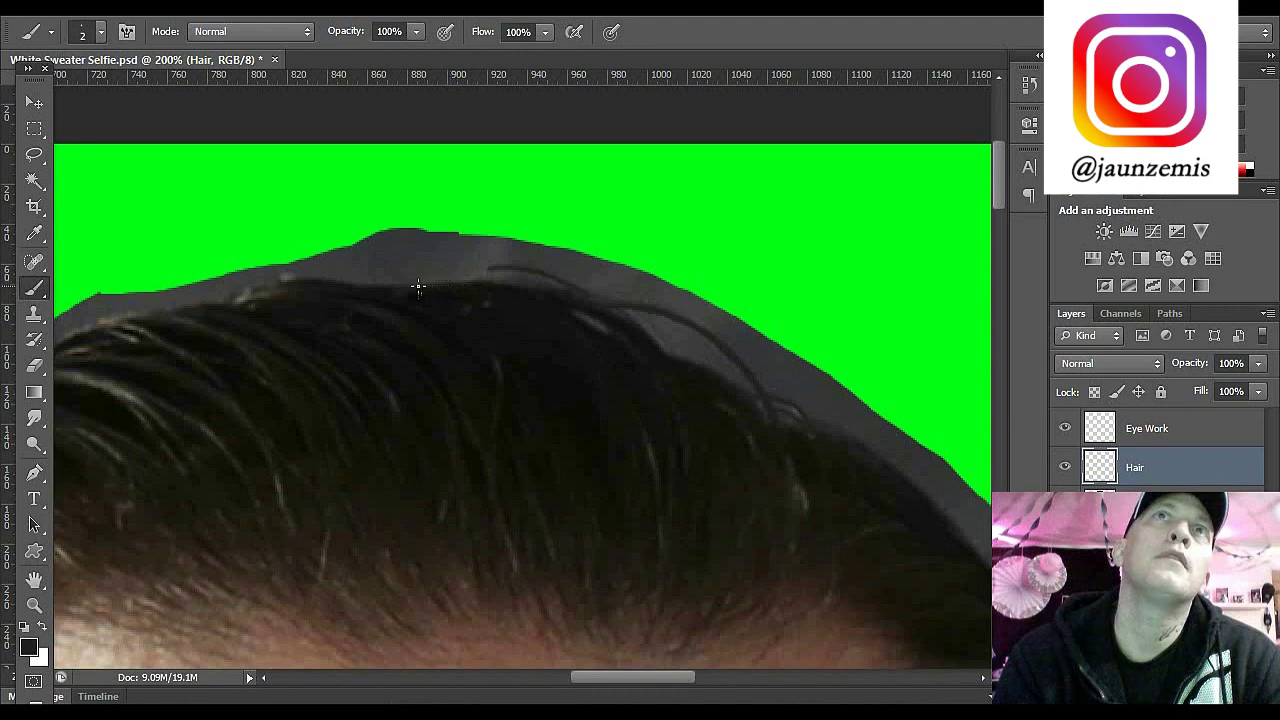
pyautogui.moveTo(408, 286); pyautogui.dragTo(350, 237)
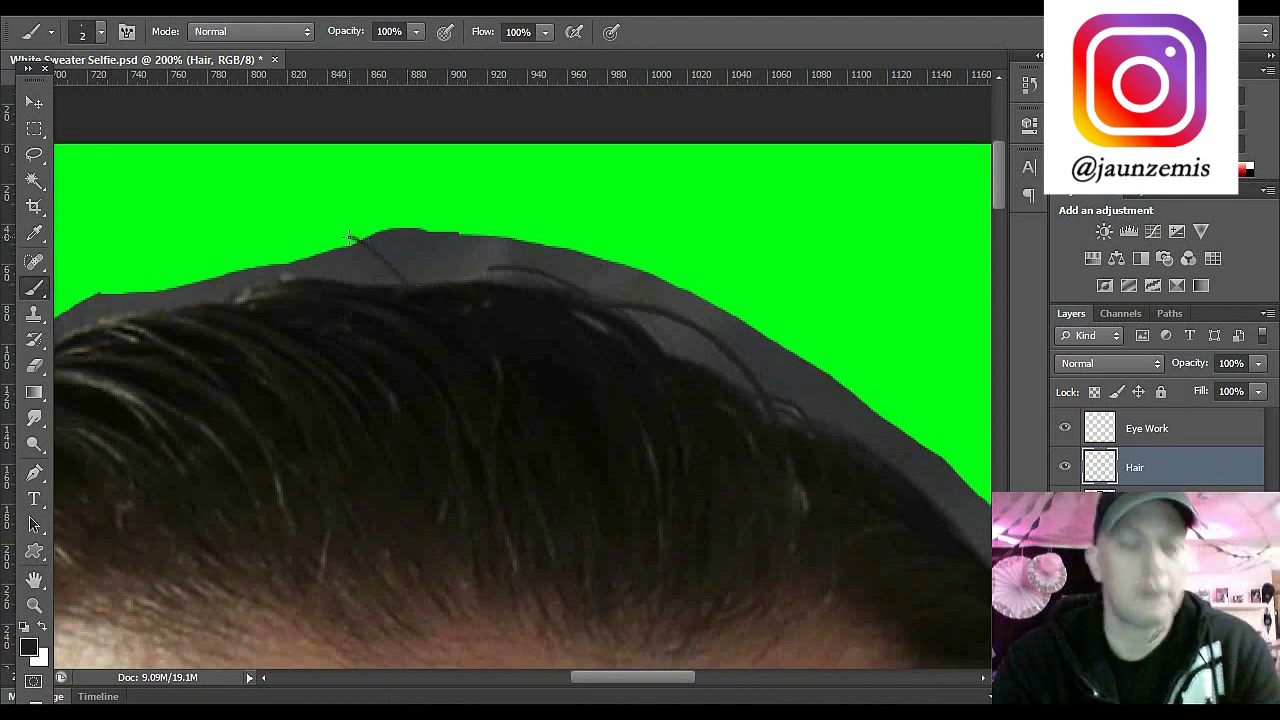
pyautogui.hotkey('ctrl', 'z')
# Step: Paint a long curved dark strand with the 2 px brush along the outer left-hand side of the hair
pyautogui.moveTo(634, 678); pyautogui.dragTo(666, 677)
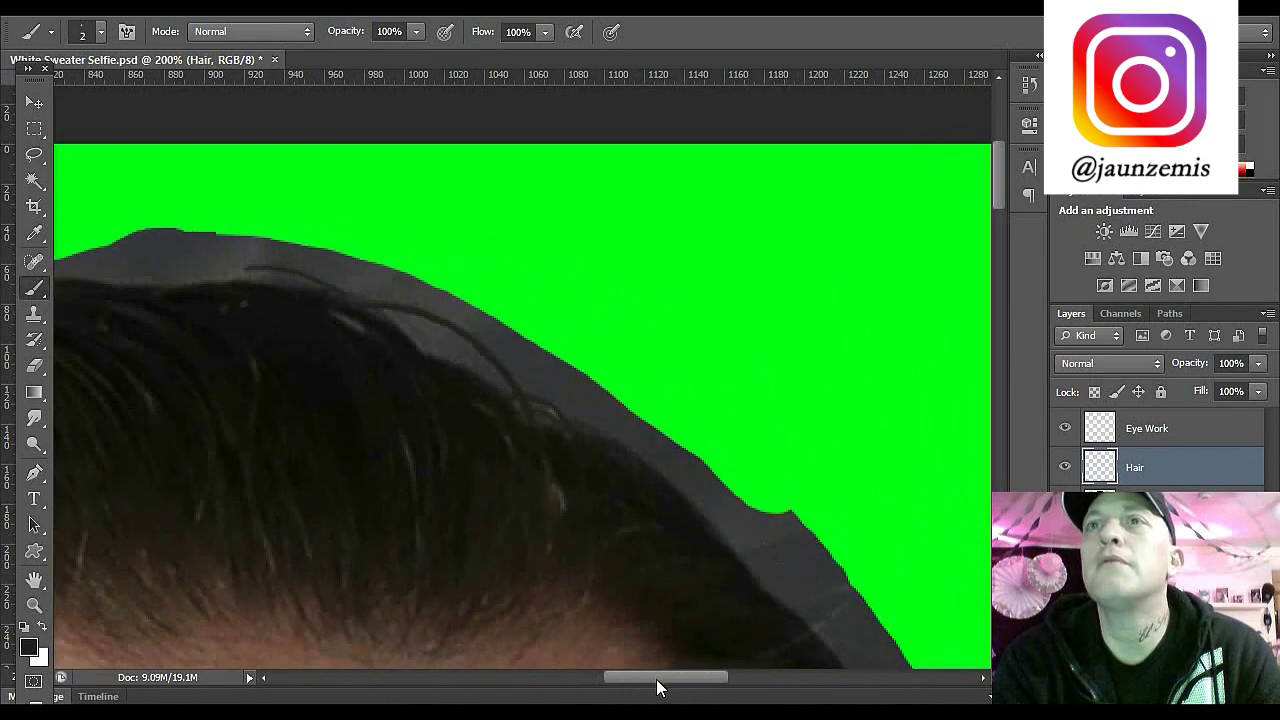
pyautogui.moveTo(657, 686); pyautogui.dragTo(548, 698)
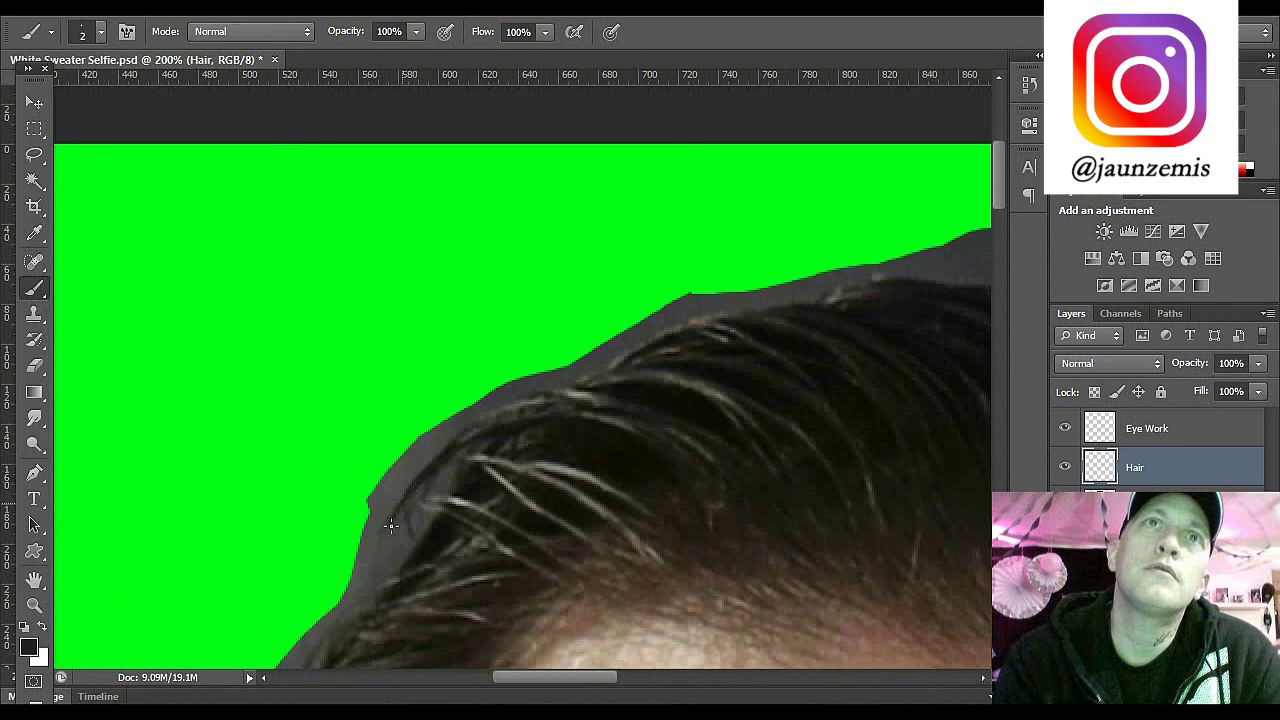
pyautogui.moveTo(388, 528); pyautogui.dragTo(374, 597)
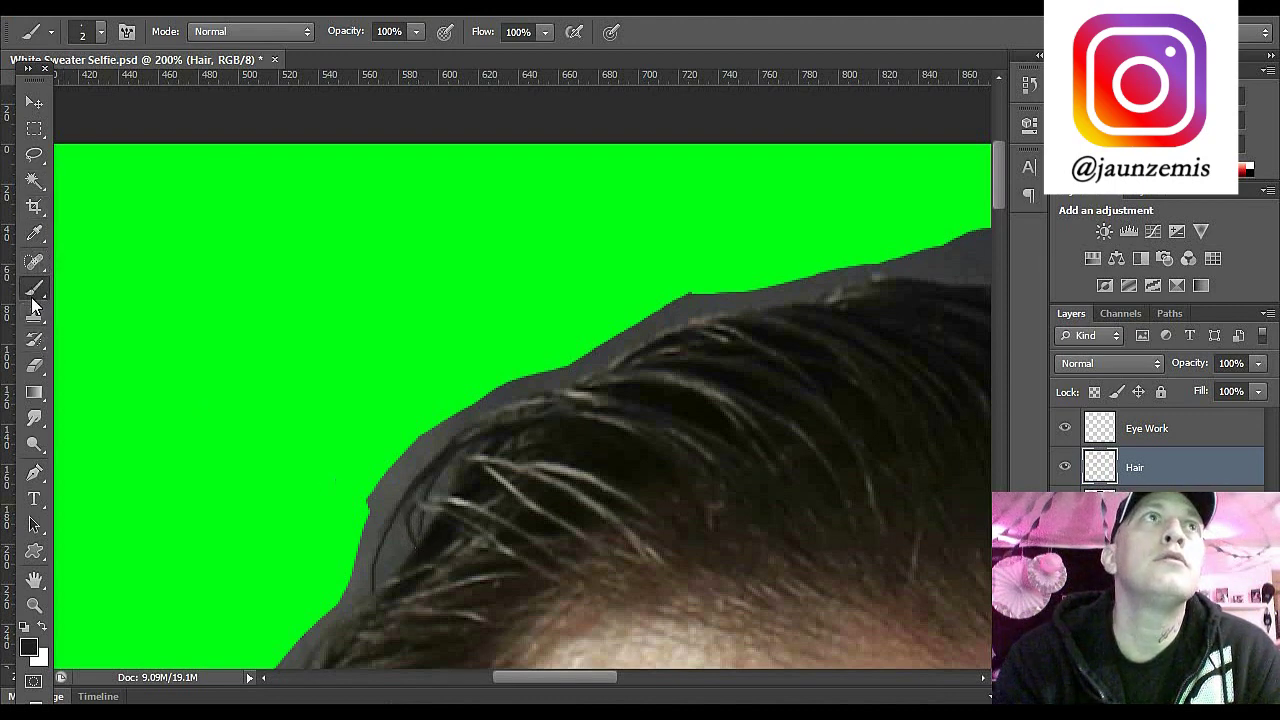
# Step: Sample a lighter grey from the left-hand hair and paint over the pale stray strands there with the 2 px brush
pyautogui.click(34, 232)
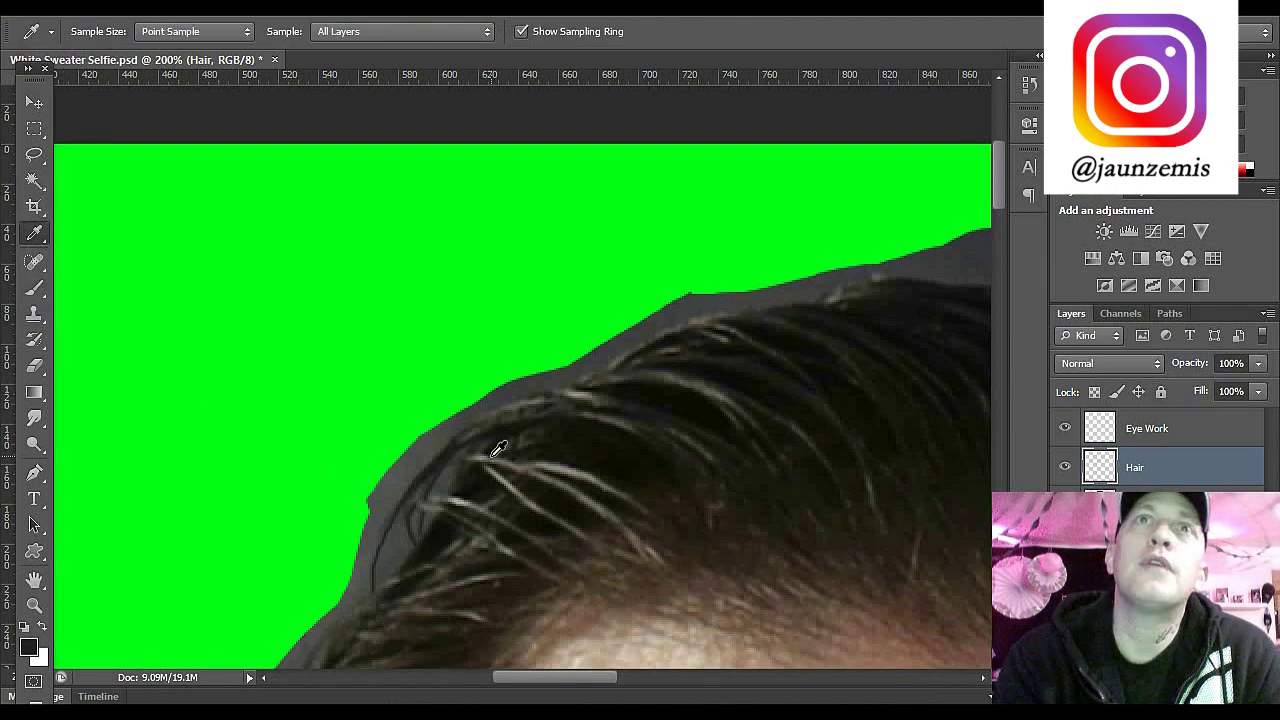
pyautogui.click(440, 500)
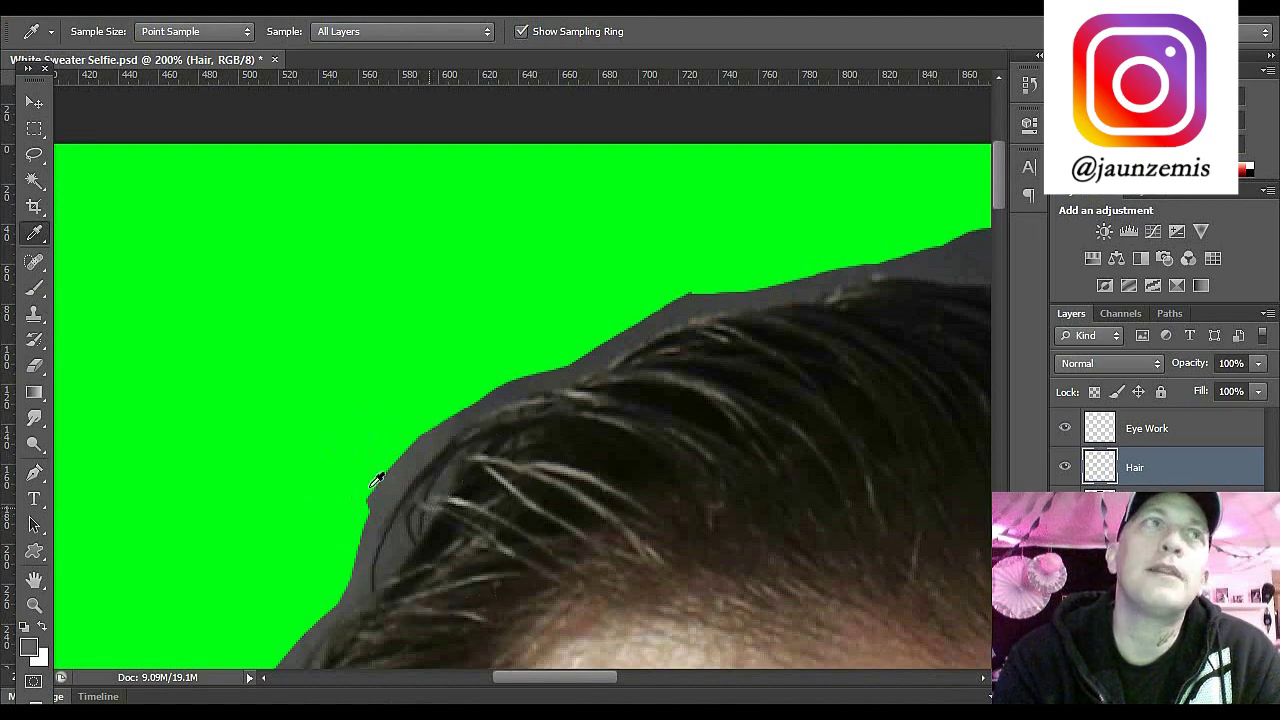
pyautogui.press('b')
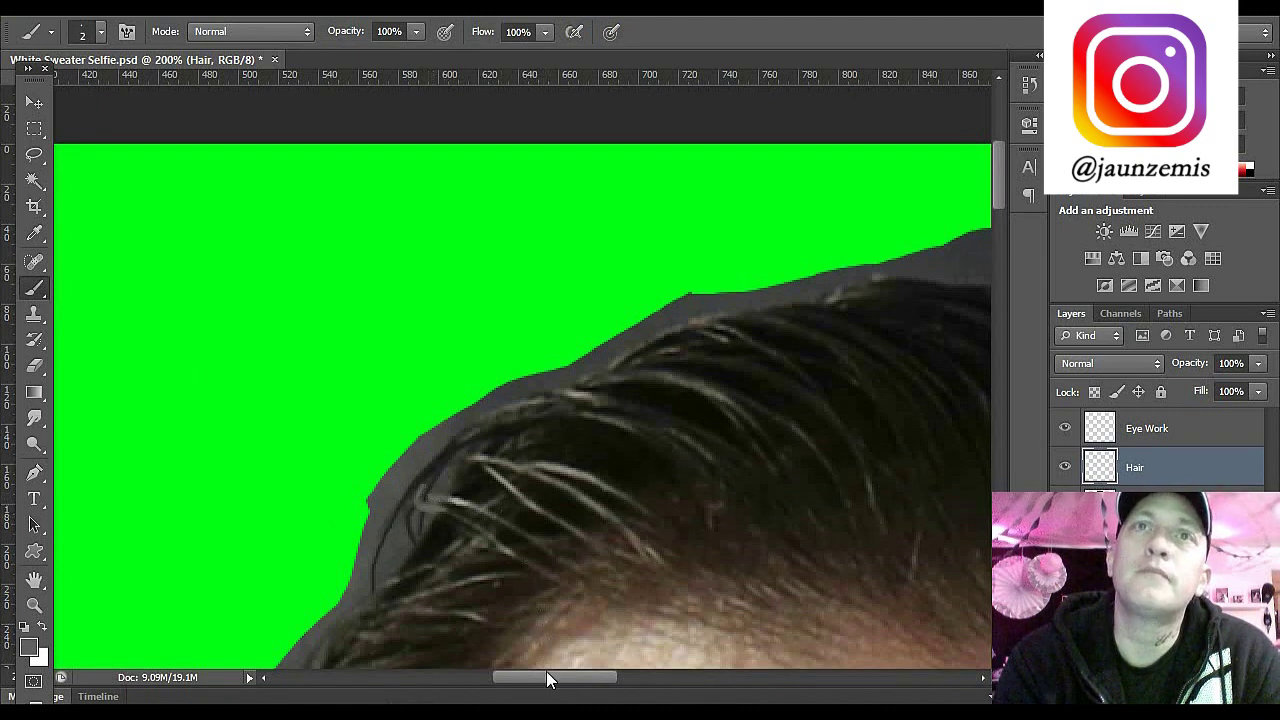
# Step: Sample the hair tone beside the left-hand temple and paint a thin 2 px stray hair out over the grey fringe
pyautogui.moveTo(546, 676); pyautogui.dragTo(528, 677)
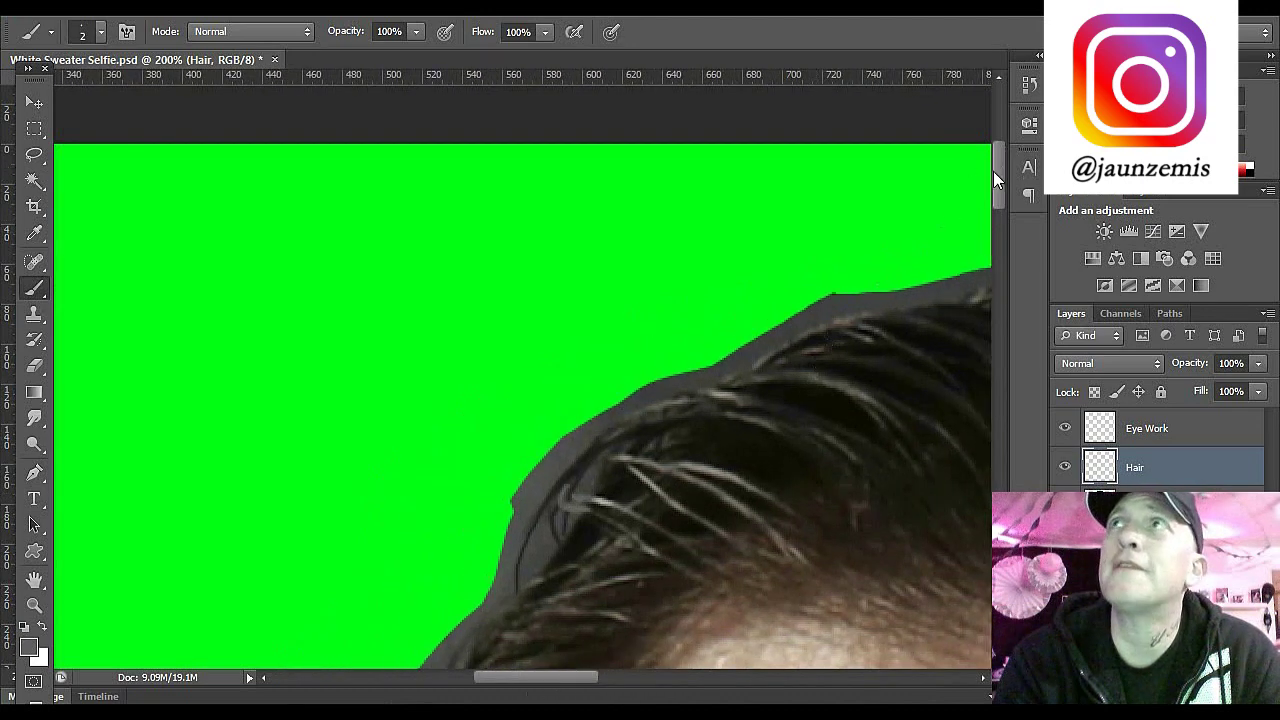
pyautogui.moveTo(999, 173); pyautogui.dragTo(1000, 218)
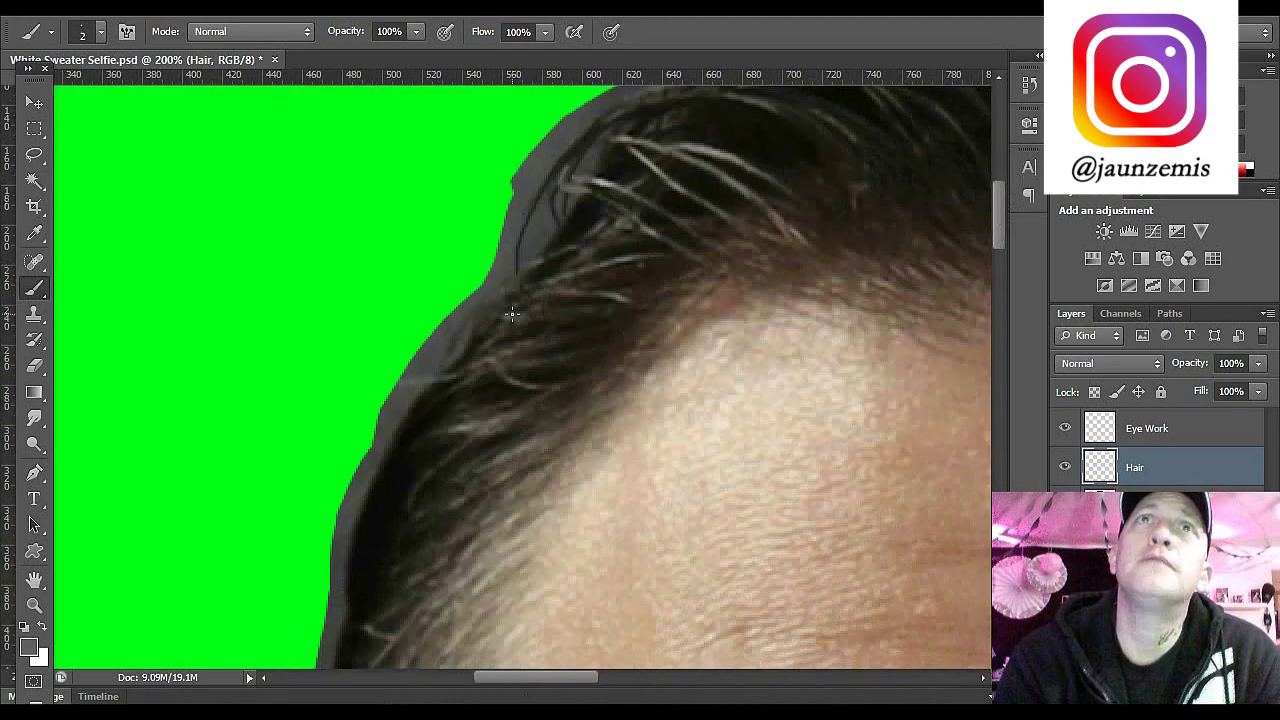
pyautogui.click(34, 233)
pyautogui.click(440, 368)
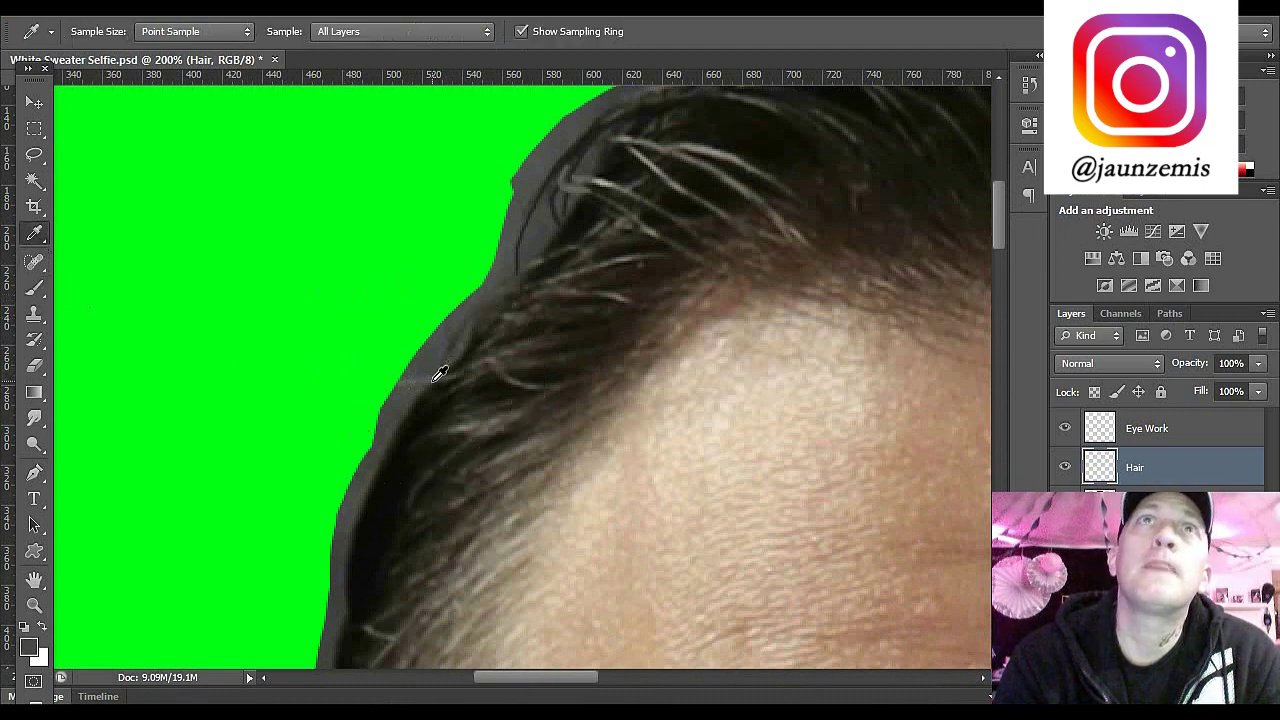
pyautogui.click(34, 289)
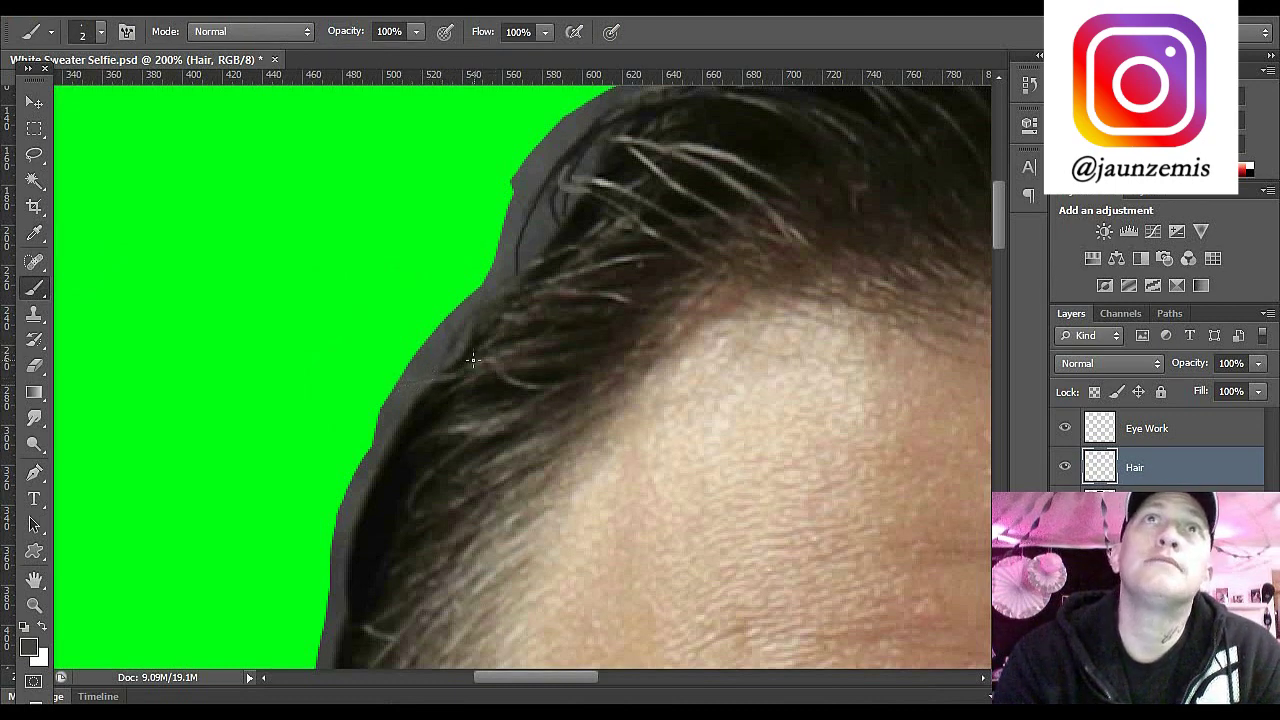
# Step: Erase the grey background around the painted strands and upper left-hand hair on the Background copy layer with a 5 px eraser
pyautogui.moveTo(1002, 210); pyautogui.dragTo(995, 292)
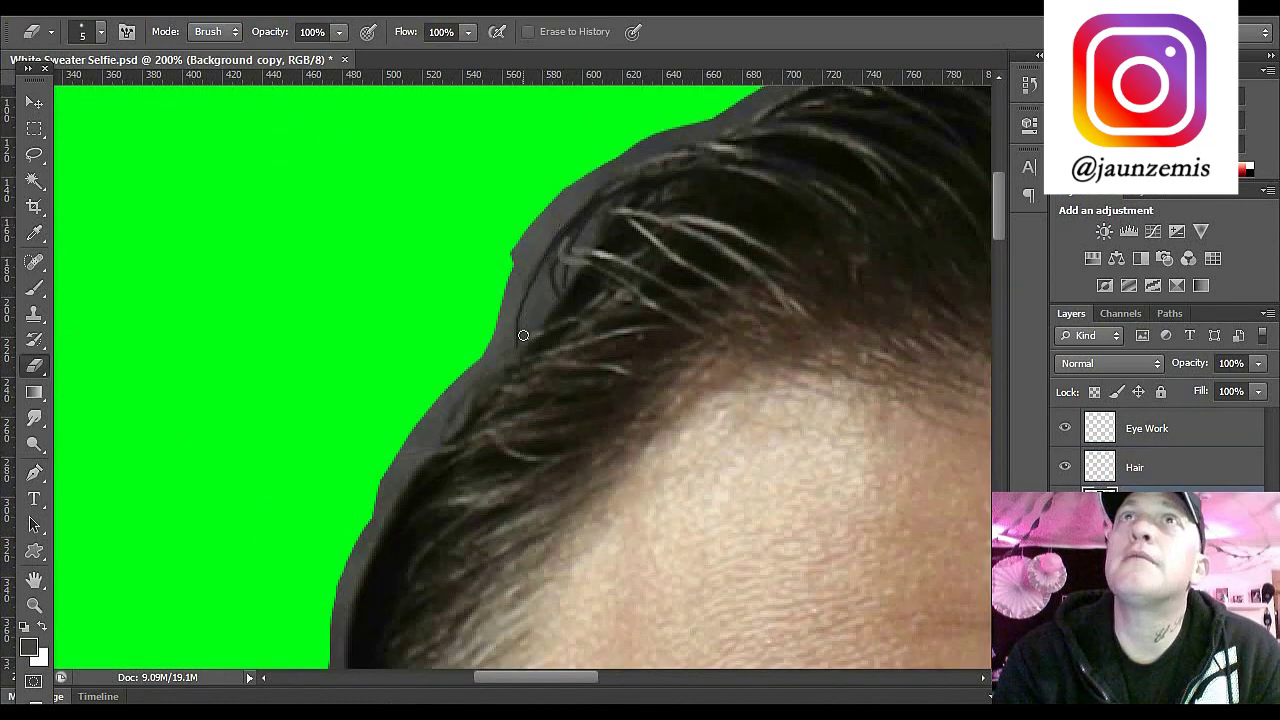
pyautogui.moveTo(543, 207)
pyautogui.mouseDown()
pyautogui.moveTo(543, 251)
pyautogui.moveTo(565, 282)
pyautogui.mouseUp()
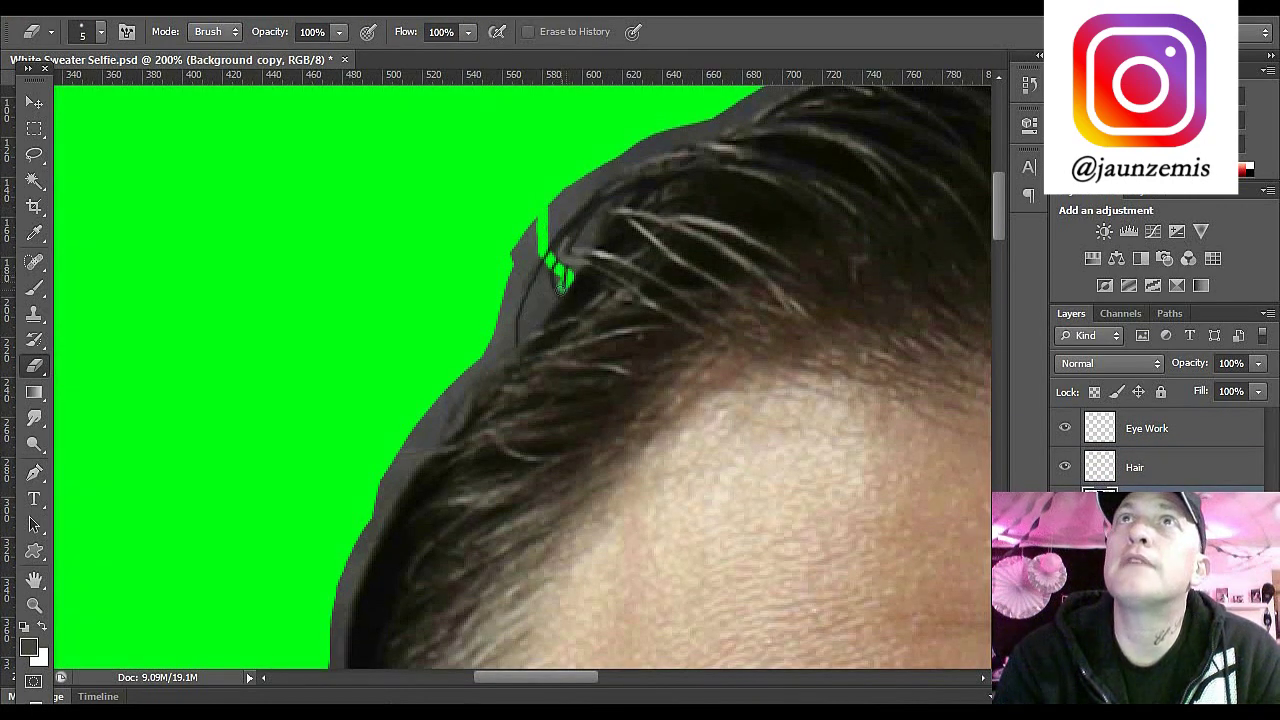
pyautogui.press(']')
pyautogui.press(']')
pyautogui.press(']')
pyautogui.press(']')
pyautogui.press(']')
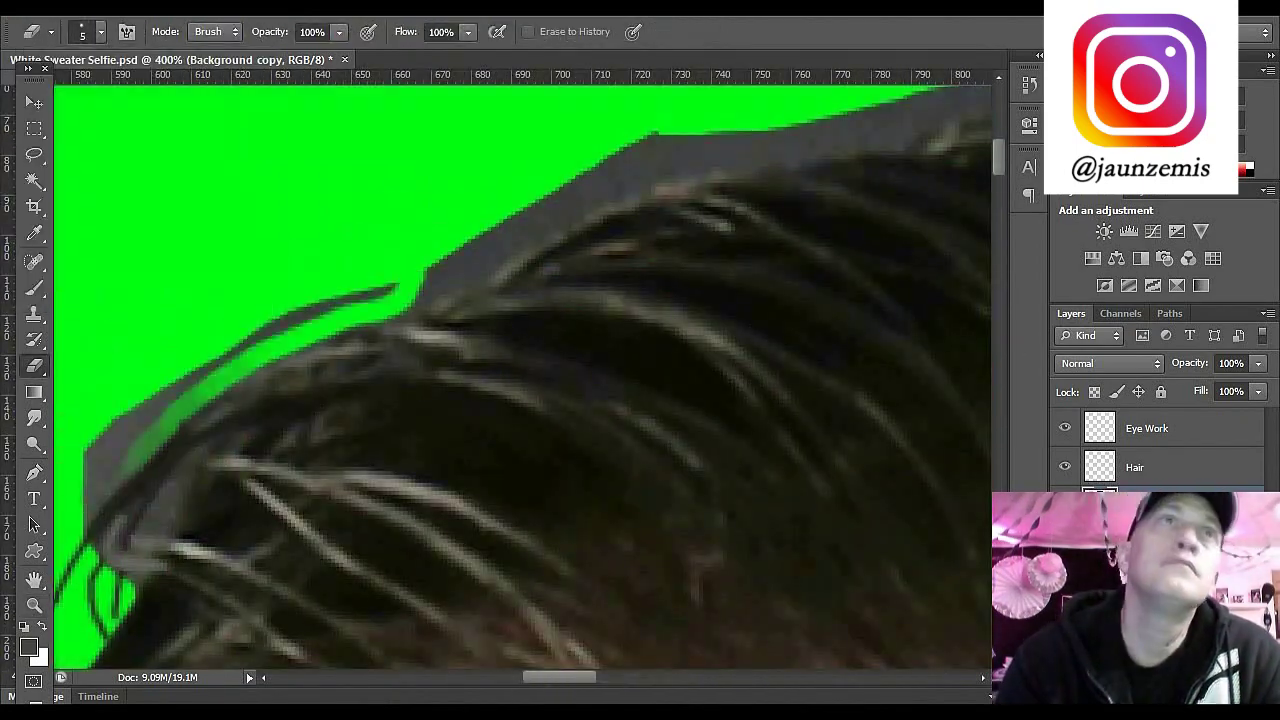
pyautogui.moveTo(90, 530); pyautogui.dragTo(585, 180)
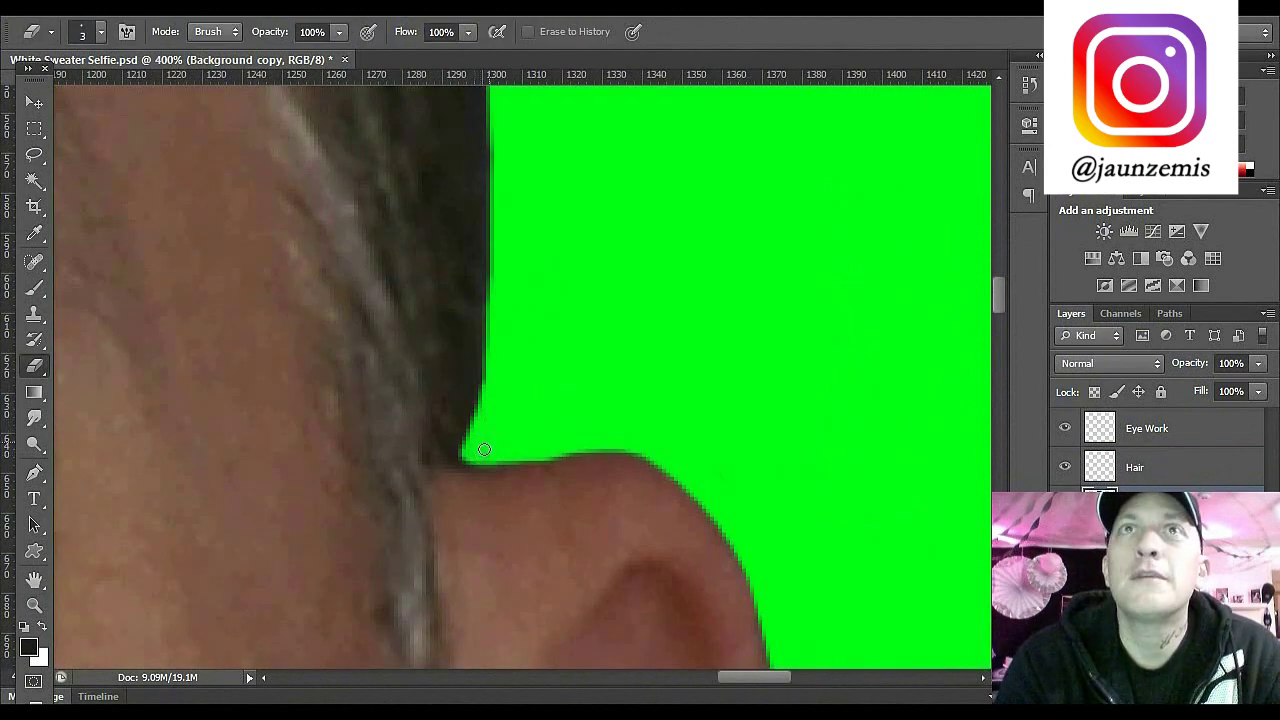
# Step: Erase the fringe where the hair meets the top of the right-hand ear, and set the eraser size to 10 px
pyautogui.moveTo(482, 444)
pyautogui.mouseDown()
pyautogui.moveTo(499, 453)
pyautogui.moveTo(463, 455)
pyautogui.moveTo(492, 376)
pyautogui.mouseUp()
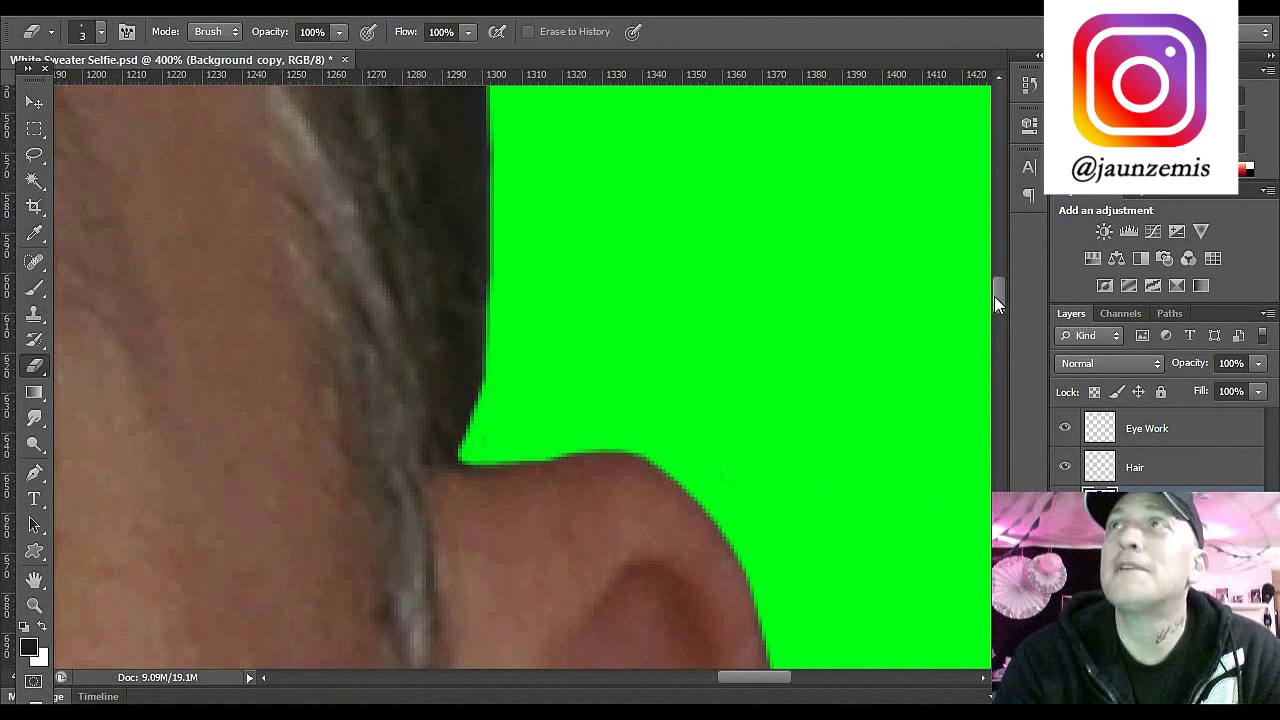
pyautogui.moveTo(998, 295); pyautogui.dragTo(1001, 229)
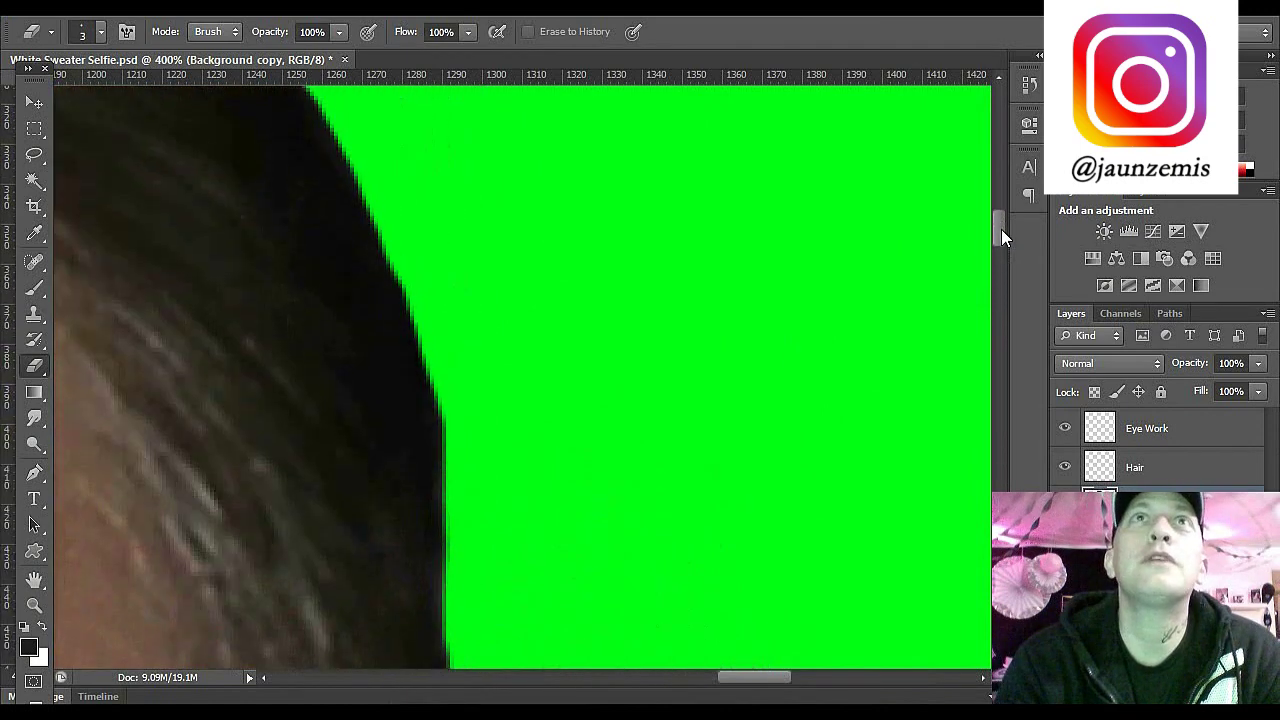
pyautogui.click(83, 36)
pyautogui.click(172, 68)
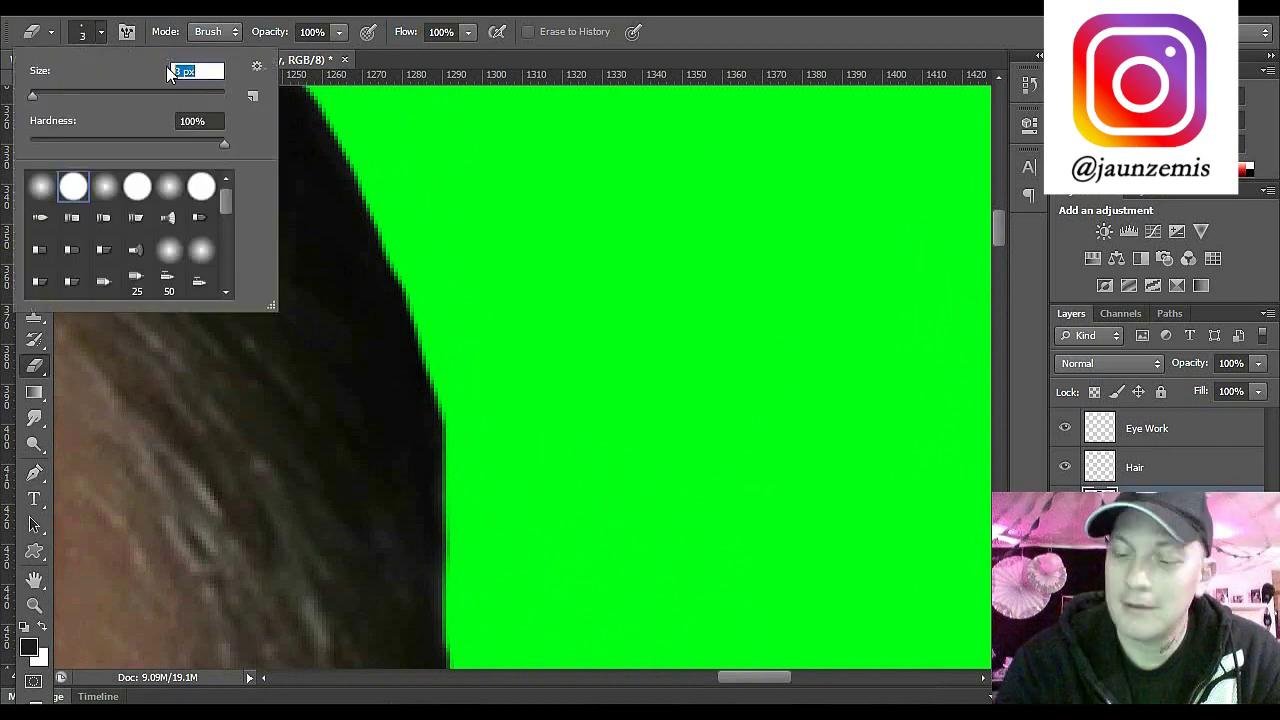
pyautogui.write('10')
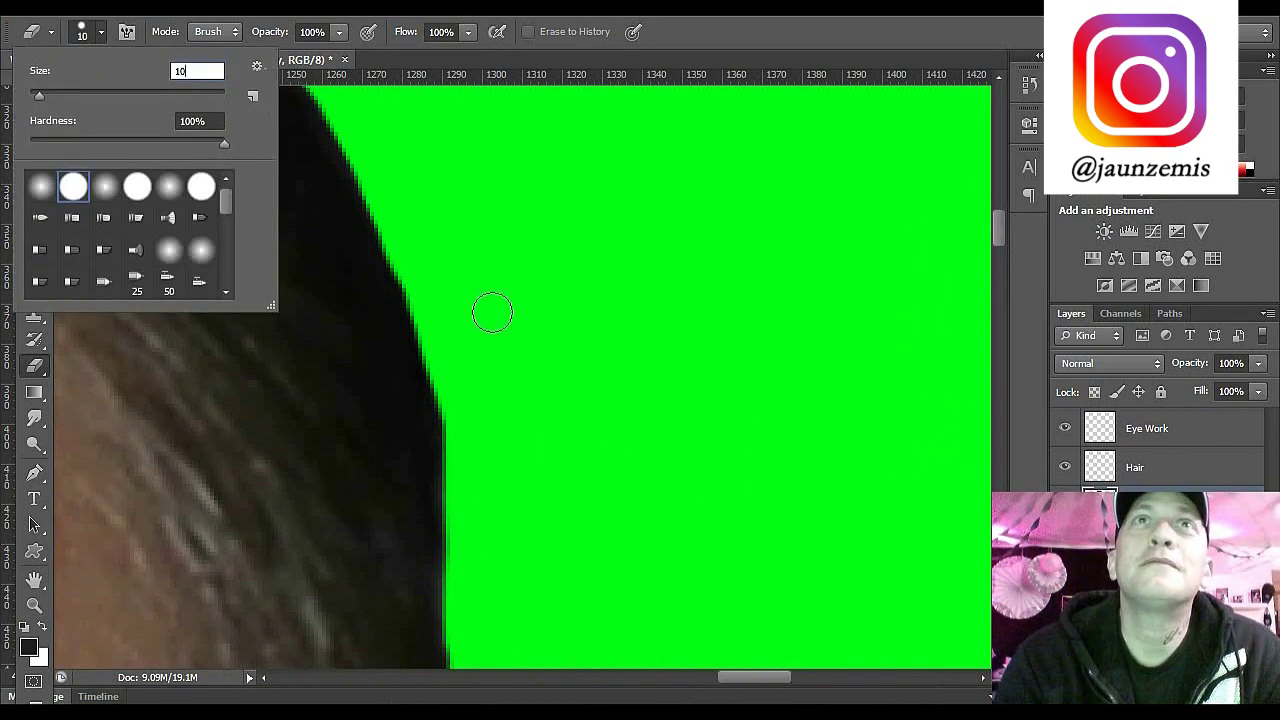
pyautogui.press('Return')
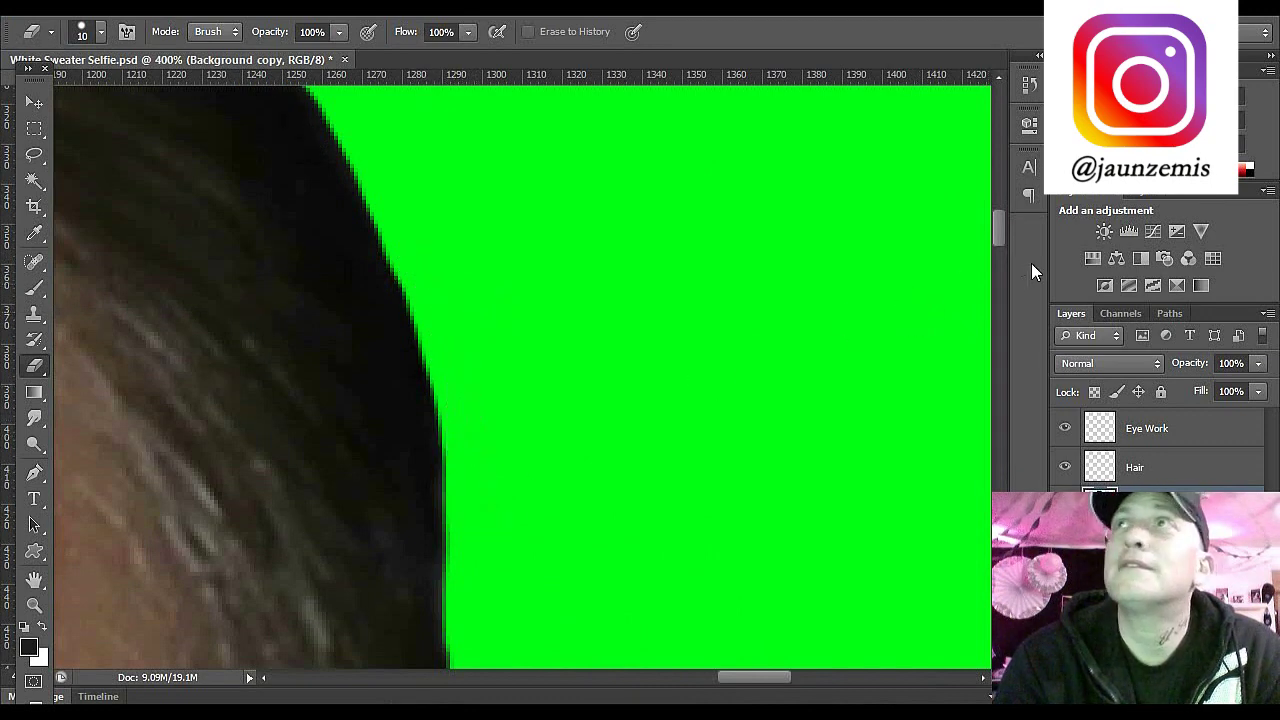
# Step: Erase the remaining fringe along the upper left-hand hairline beside the loose strands on the Background copy layer with a 3 px eraser
pyautogui.scroll(5, 1002, 230)
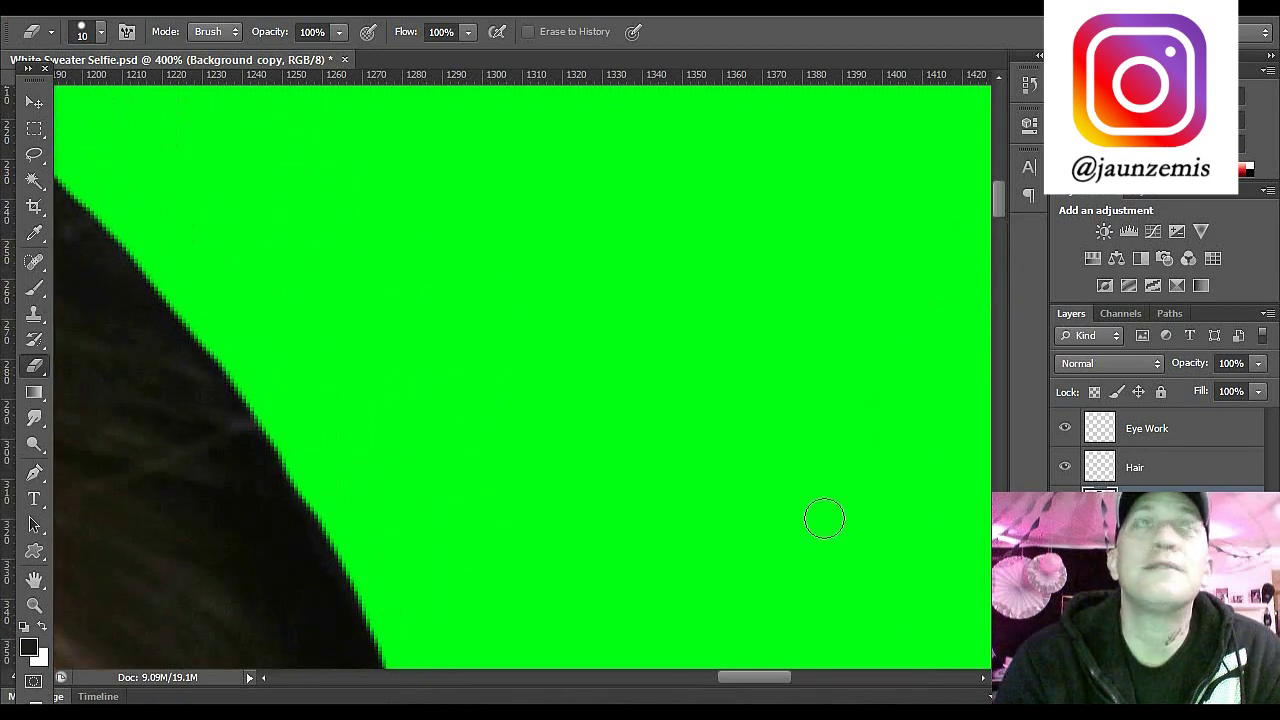
pyautogui.moveTo(700, 680); pyautogui.dragTo(698, 680)
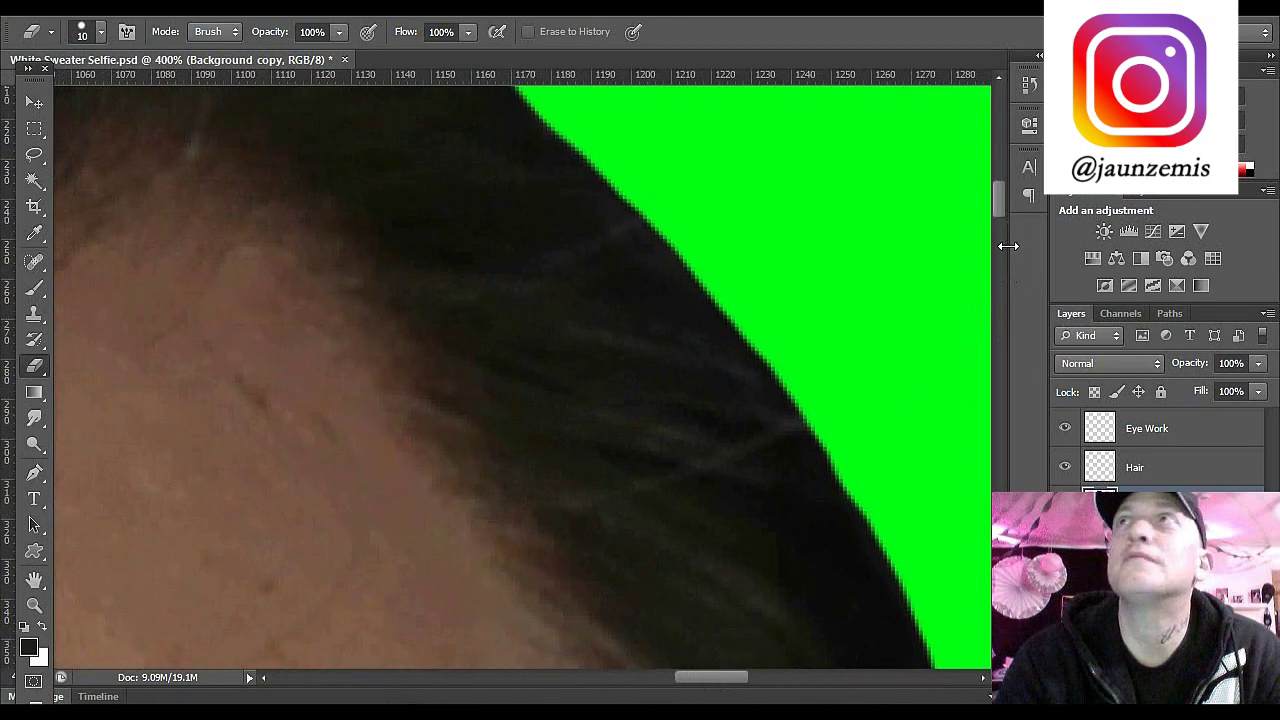
pyautogui.moveTo(1000, 214); pyautogui.dragTo(1003, 182)
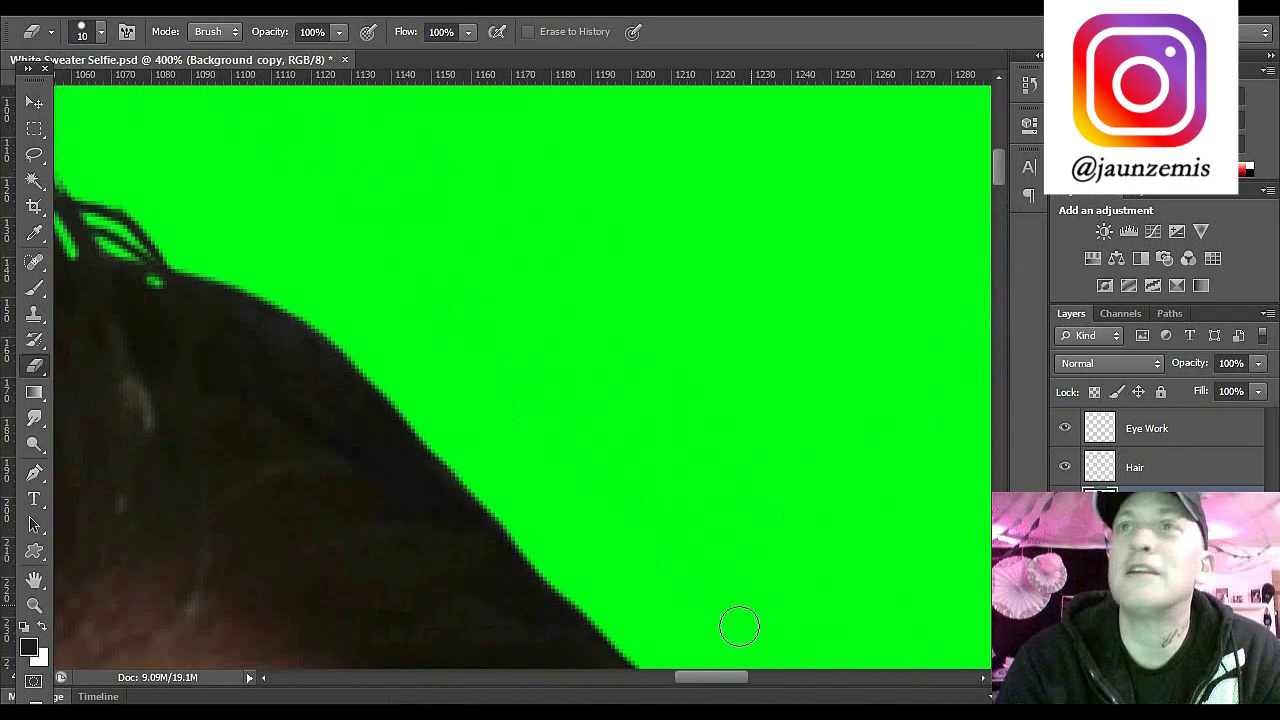
pyautogui.moveTo(710, 677); pyautogui.dragTo(530, 680)
pyautogui.click(100, 31)
pyautogui.write('3')
pyautogui.moveTo(555, 322)
pyautogui.mouseDown()
pyautogui.moveTo(512, 390)
pyautogui.moveTo(550, 330)
pyautogui.moveTo(532, 365)
pyautogui.moveTo(539, 332)
pyautogui.mouseUp()
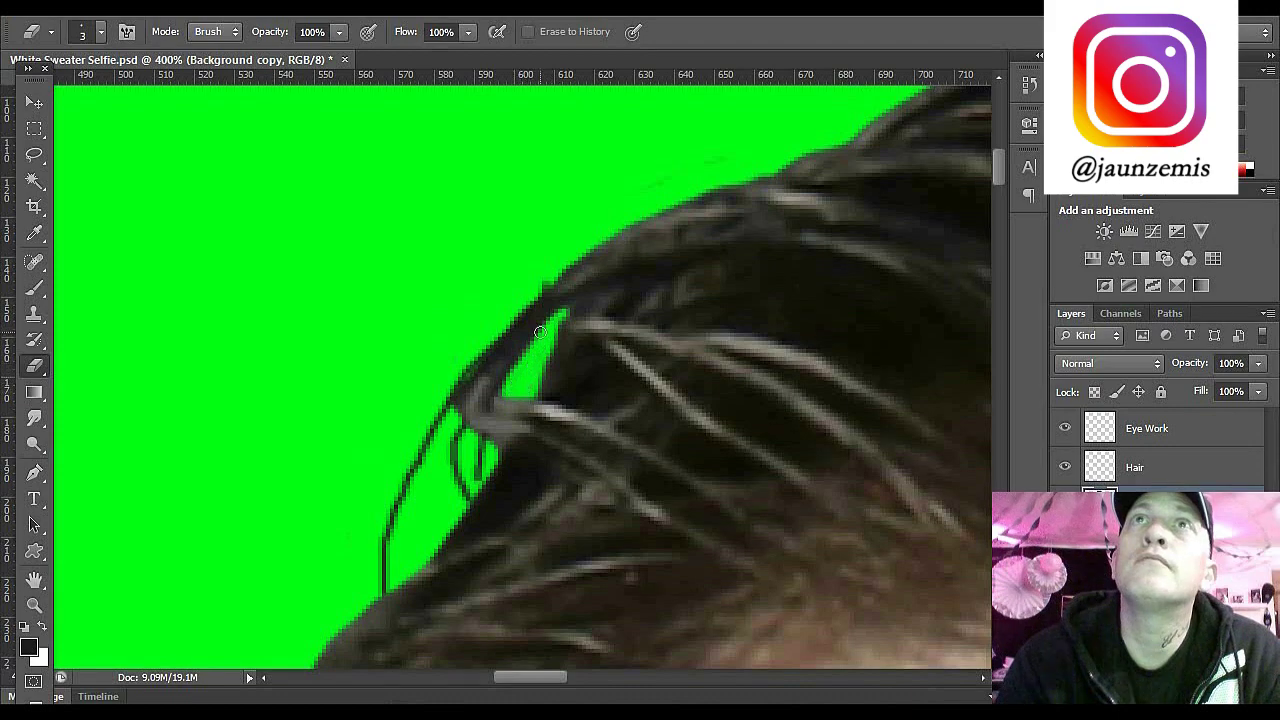
pyautogui.hotkey('alt', ']')
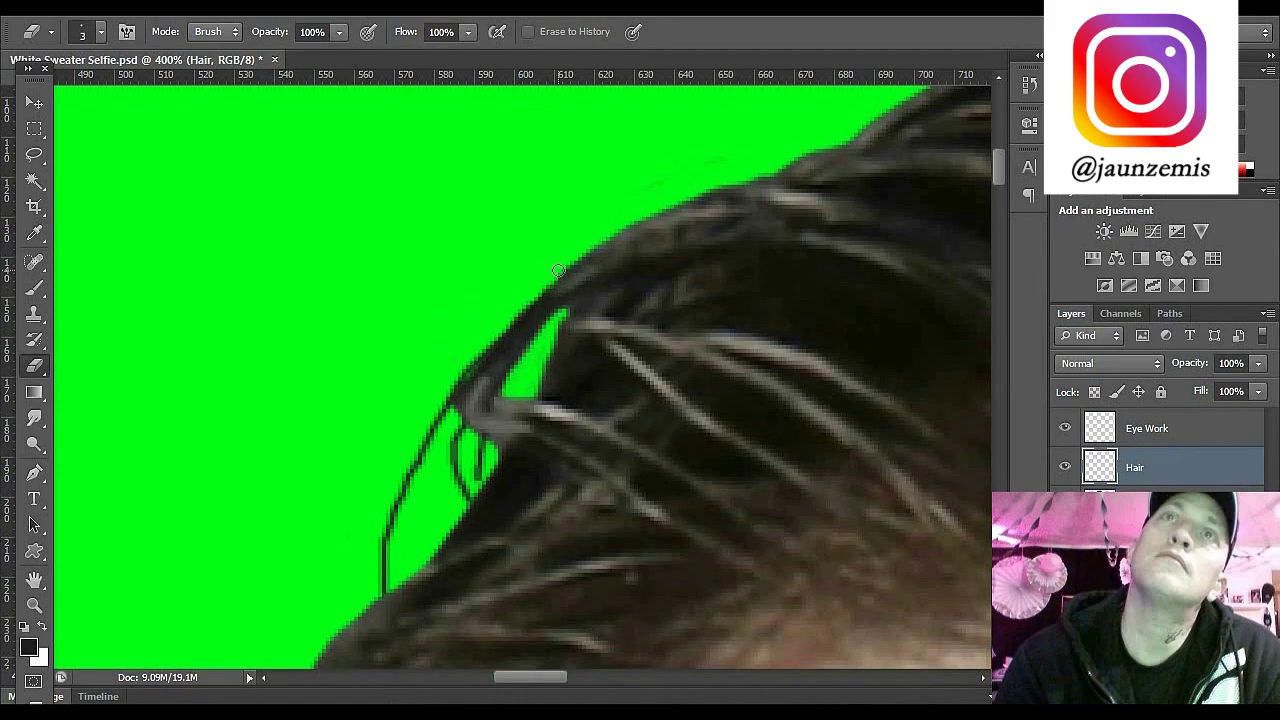
pyautogui.hotkey('alt', '[')
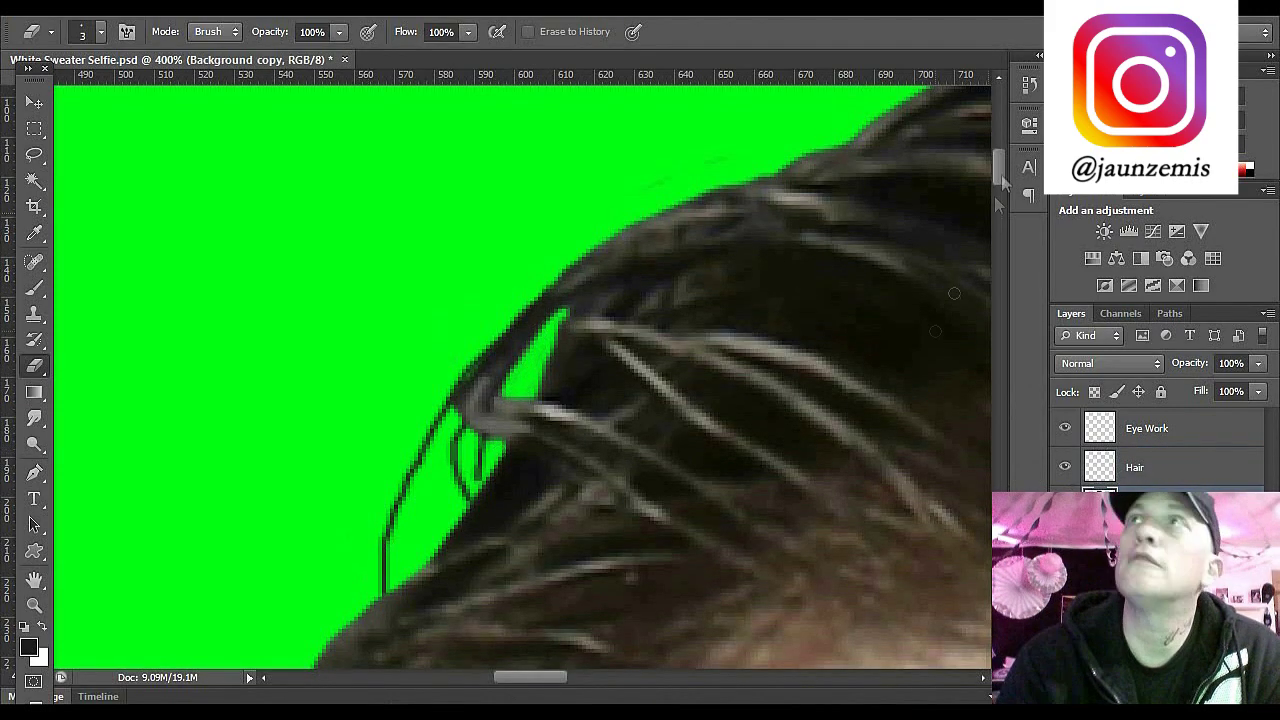
# Step: Smudge the tip of the left-hand stray strand outward on the Hair layer at 5 px, and choose the Blur tool
pyautogui.moveTo(1003, 185); pyautogui.dragTo(996, 191)
pyautogui.moveTo(529, 680); pyautogui.dragTo(499, 686)
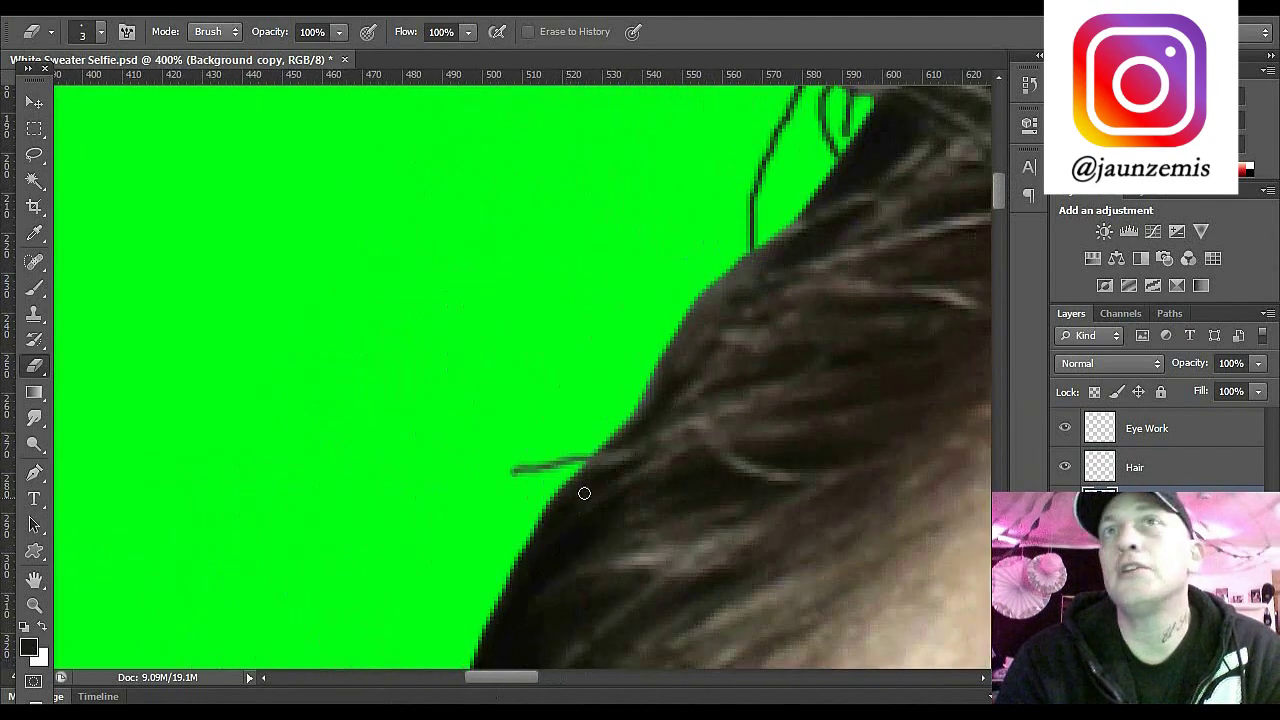
pyautogui.click(1190, 465)
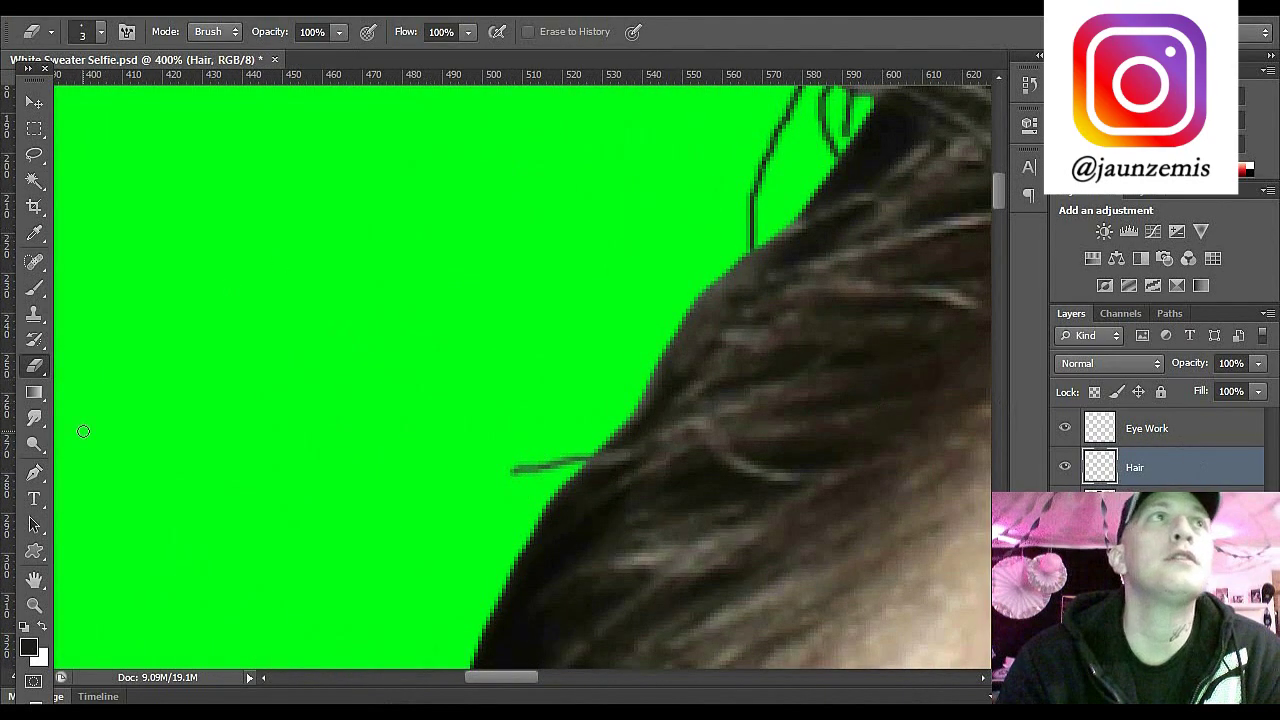
pyautogui.rightClick(47, 430)
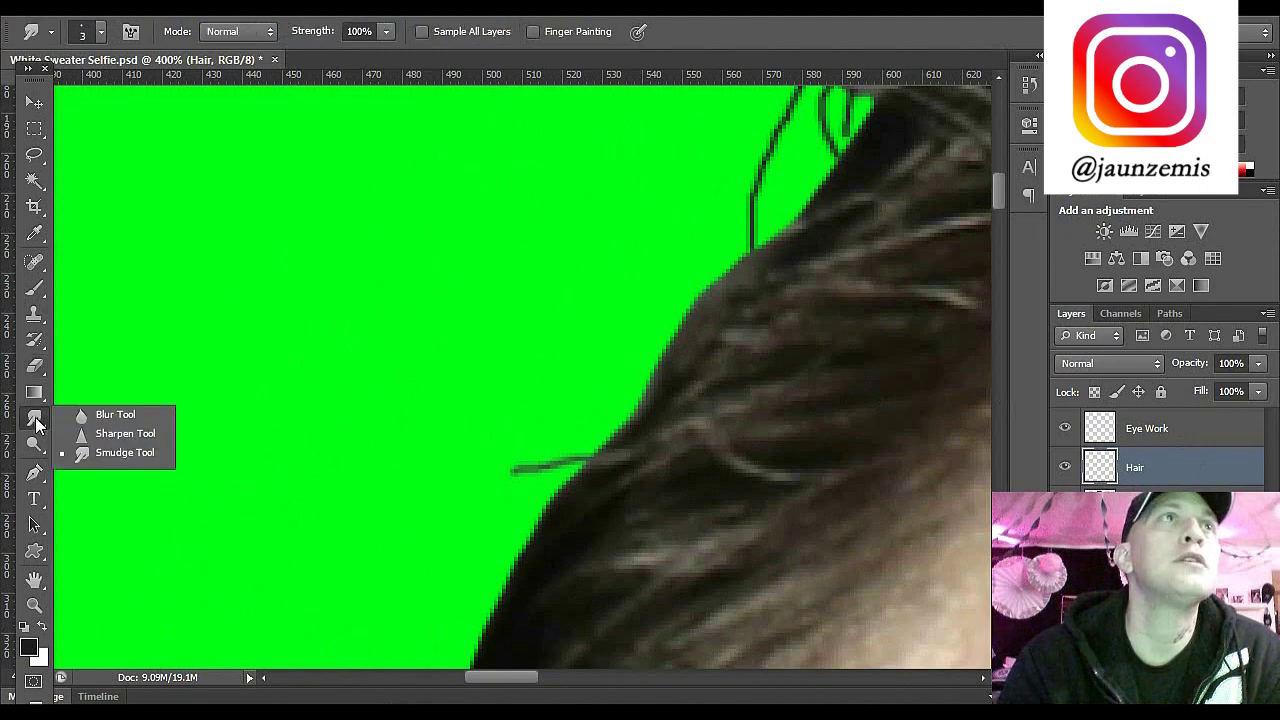
pyautogui.click(102, 448)
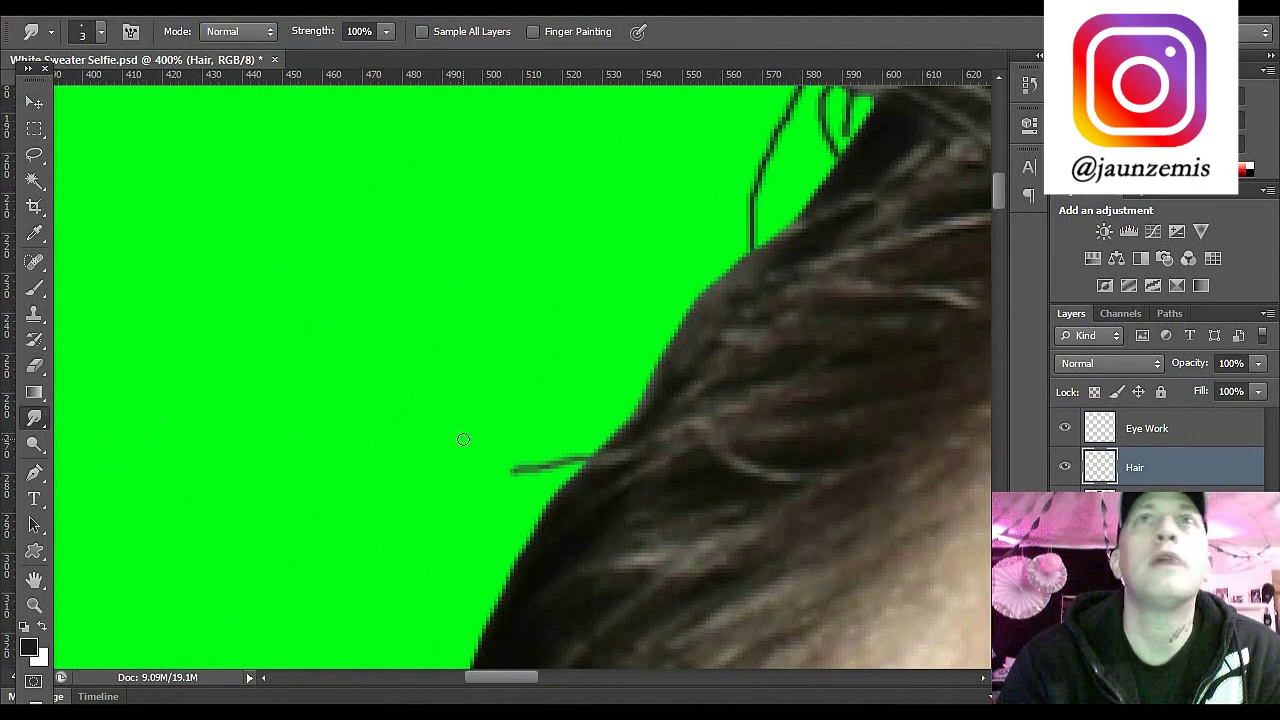
pyautogui.click(98, 33)
pyautogui.click(222, 72)
pyautogui.write('5')
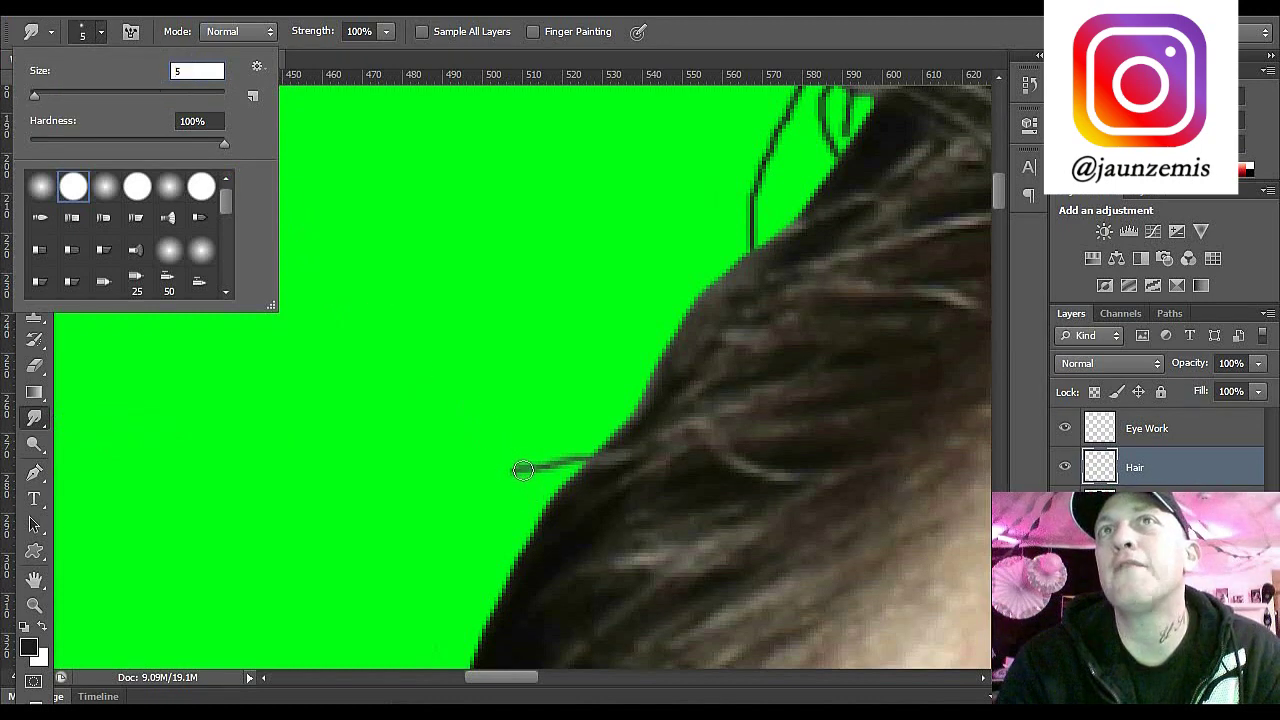
pyautogui.press('Return')
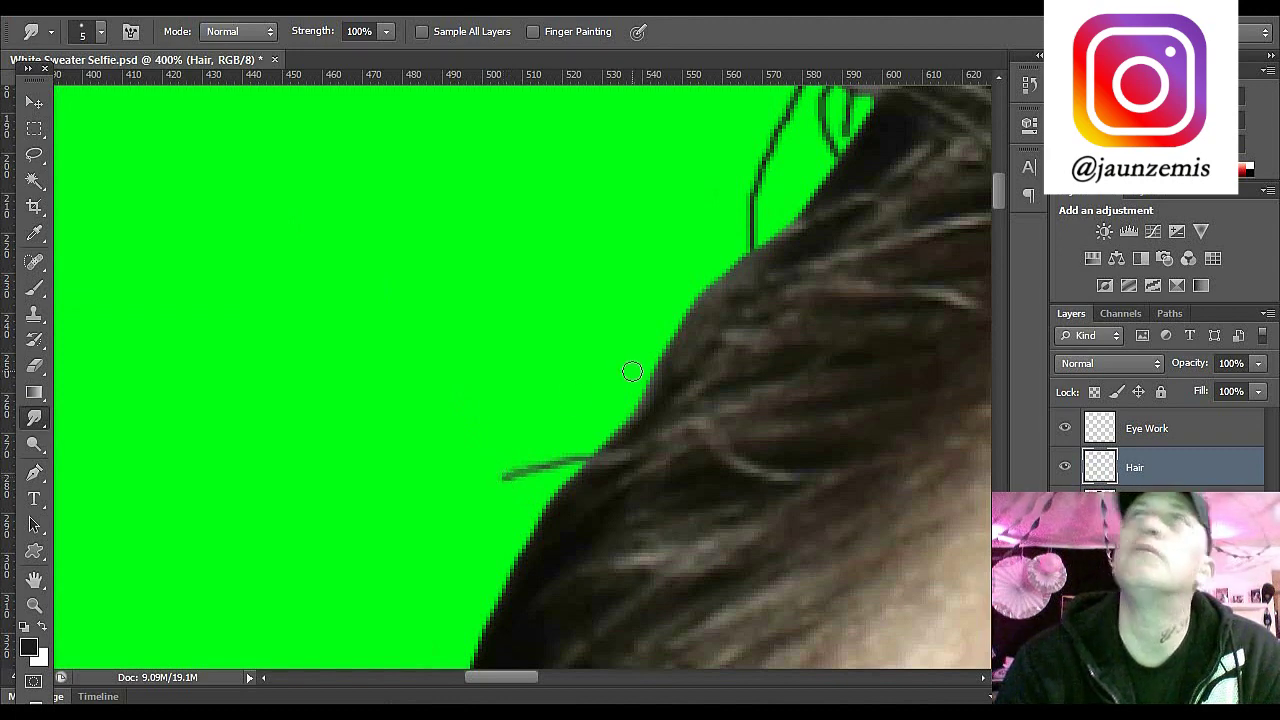
pyautogui.moveTo(1001, 187); pyautogui.dragTo(1001, 179)
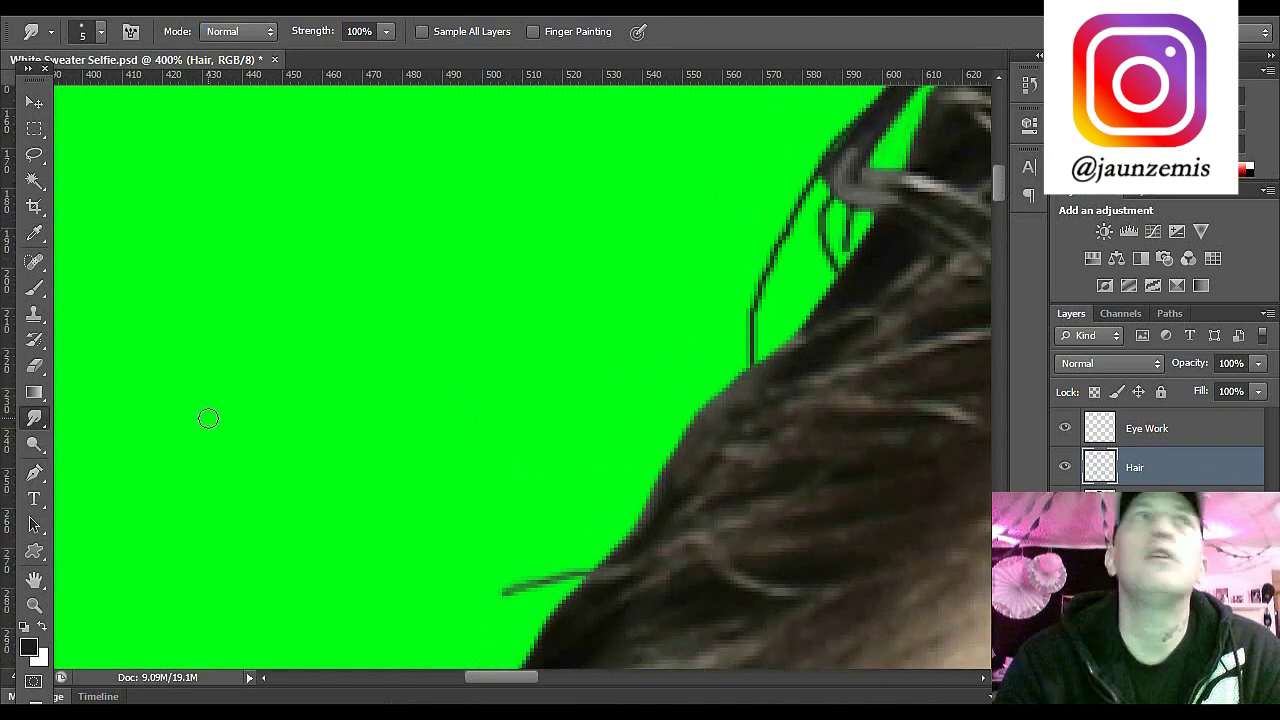
pyautogui.click(41, 427)
pyautogui.click(100, 414)
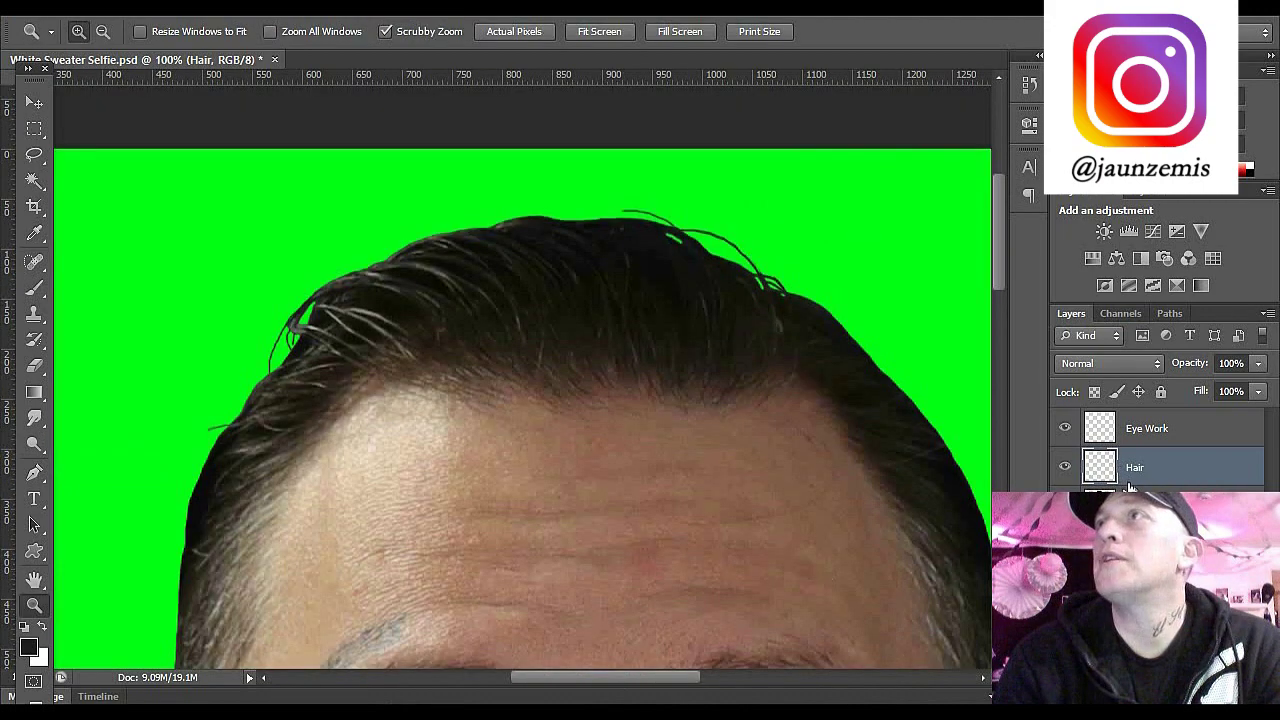
# Step: Add a 1 px outside Stroke in pure red to the Background copy layer
pyautogui.click(1130, 498)
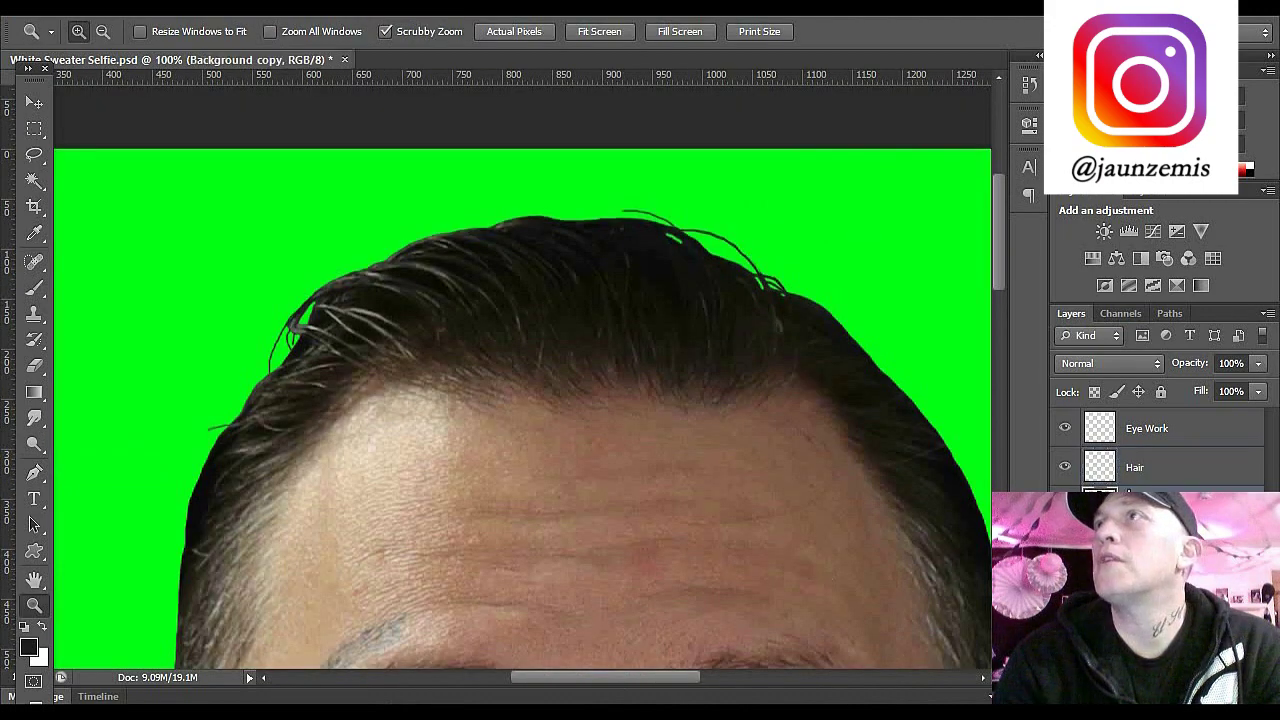
pyautogui.doubleClick(1130, 498)
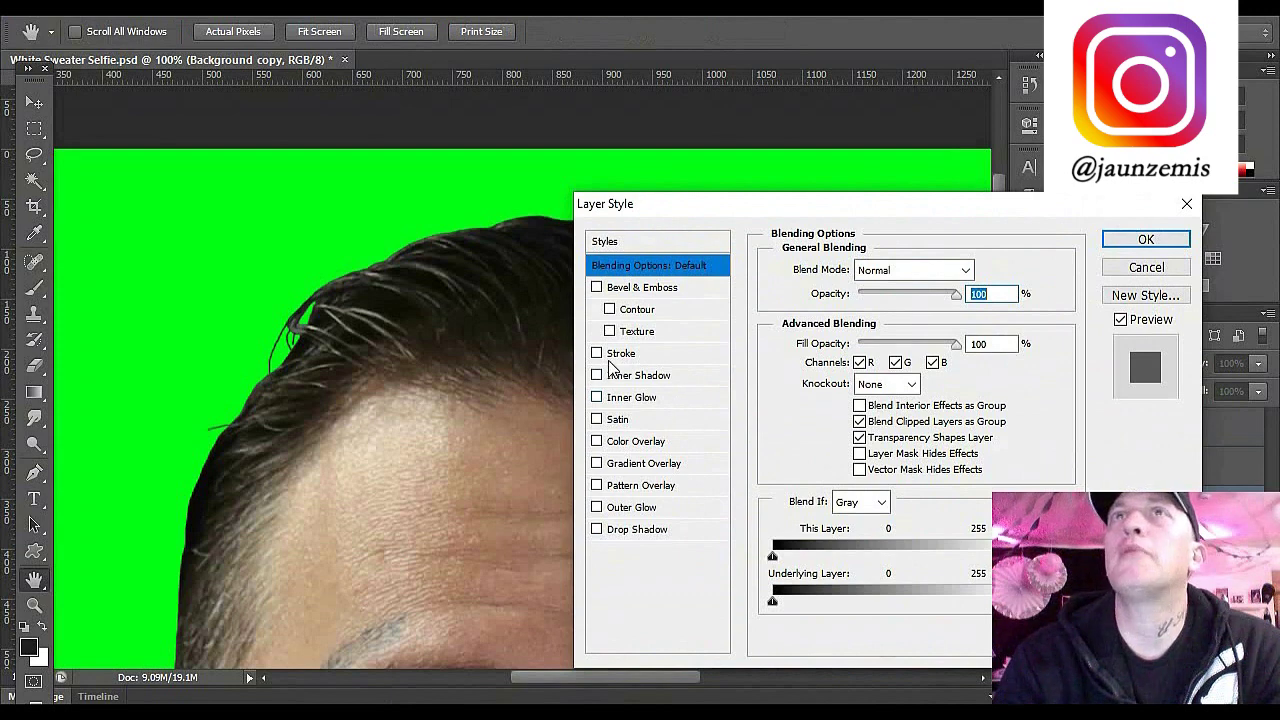
pyautogui.click(597, 354)
pyautogui.click(660, 356)
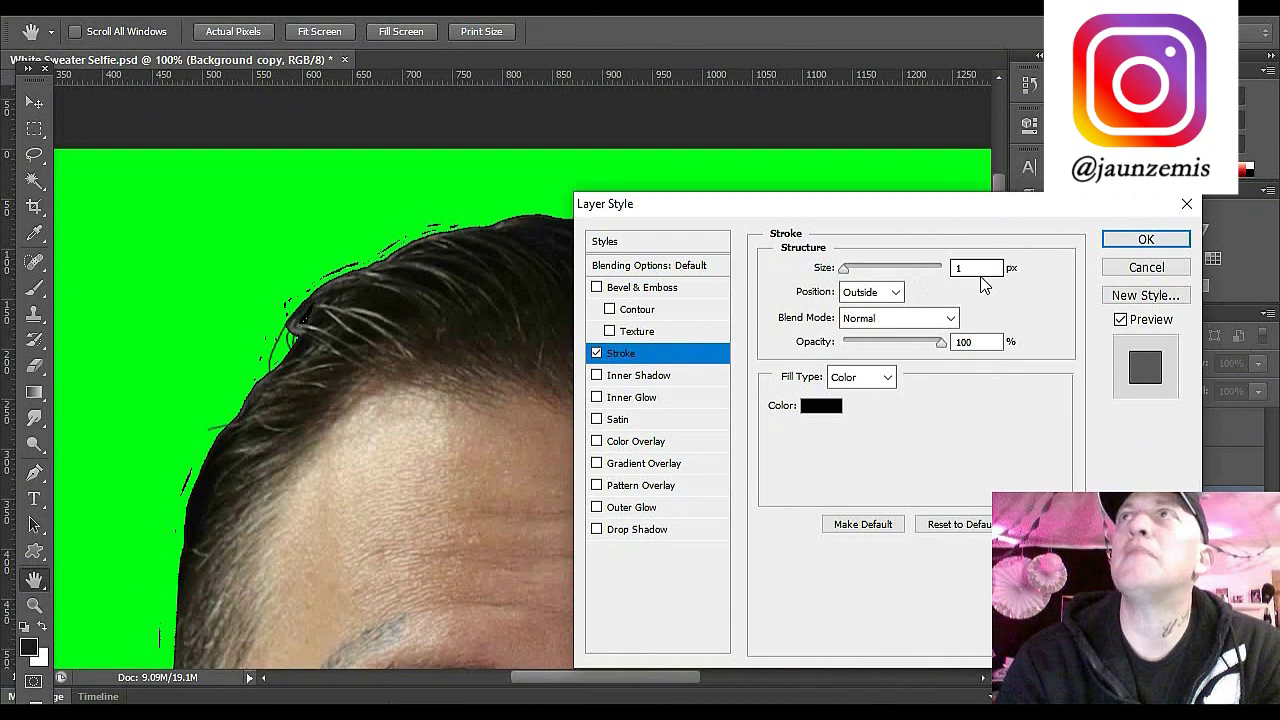
pyautogui.click(821, 406)
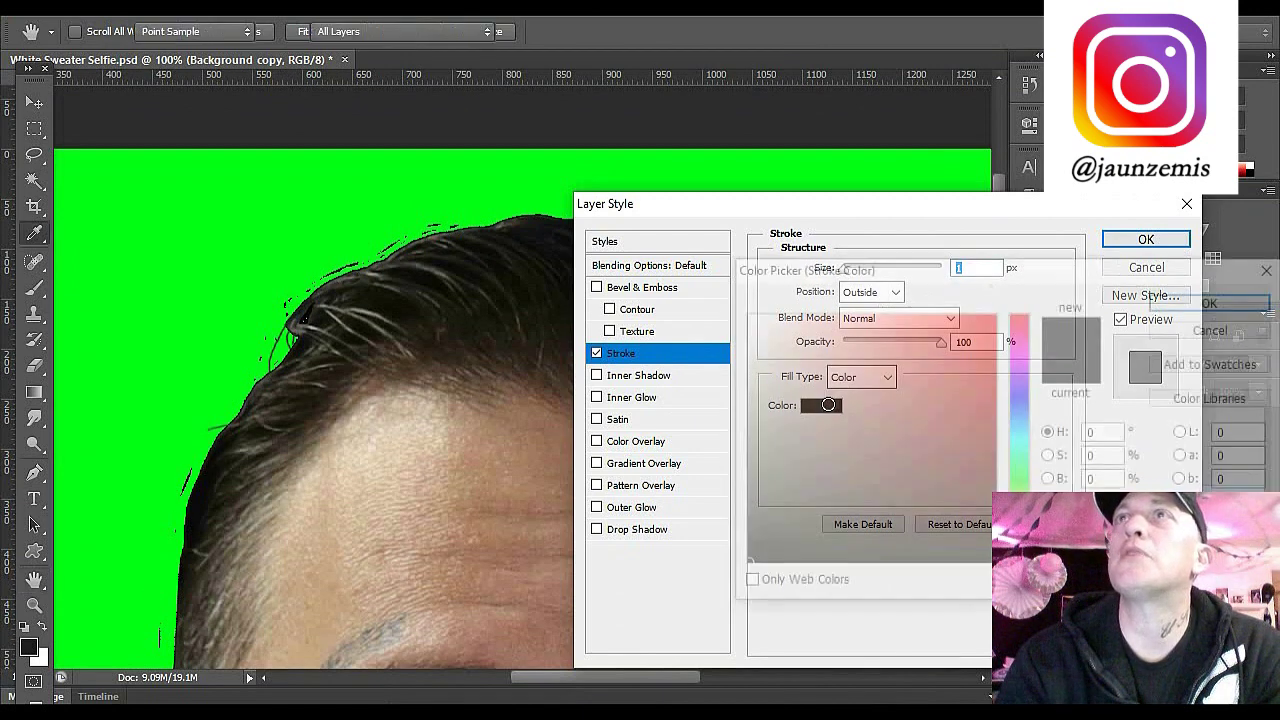
pyautogui.moveTo(953, 344); pyautogui.dragTo(997, 313)
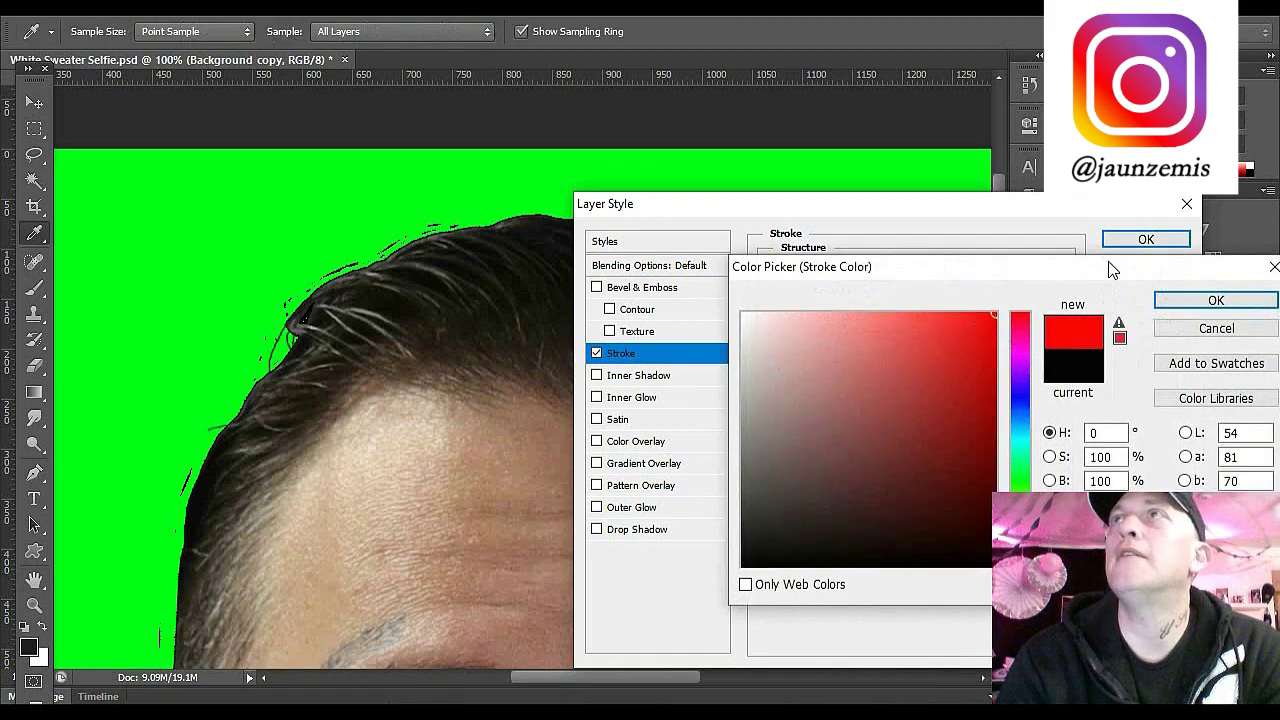
pyautogui.click(1205, 302)
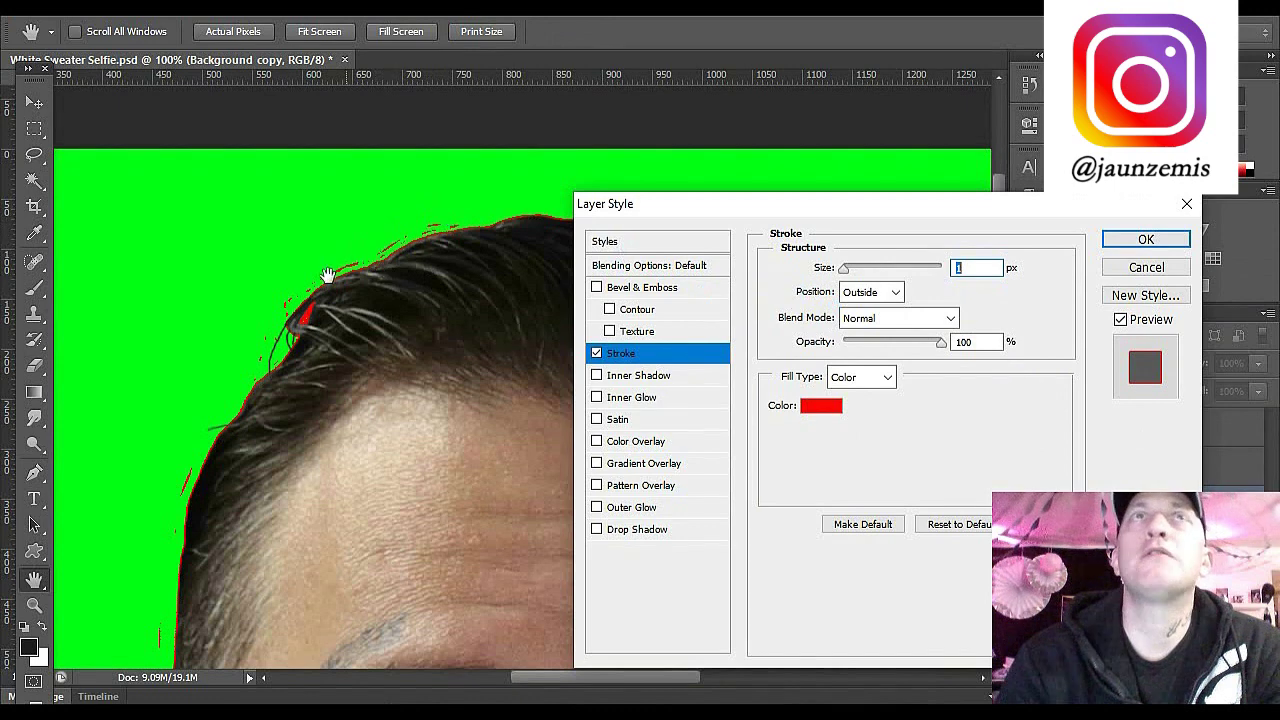
pyautogui.click(598, 530)
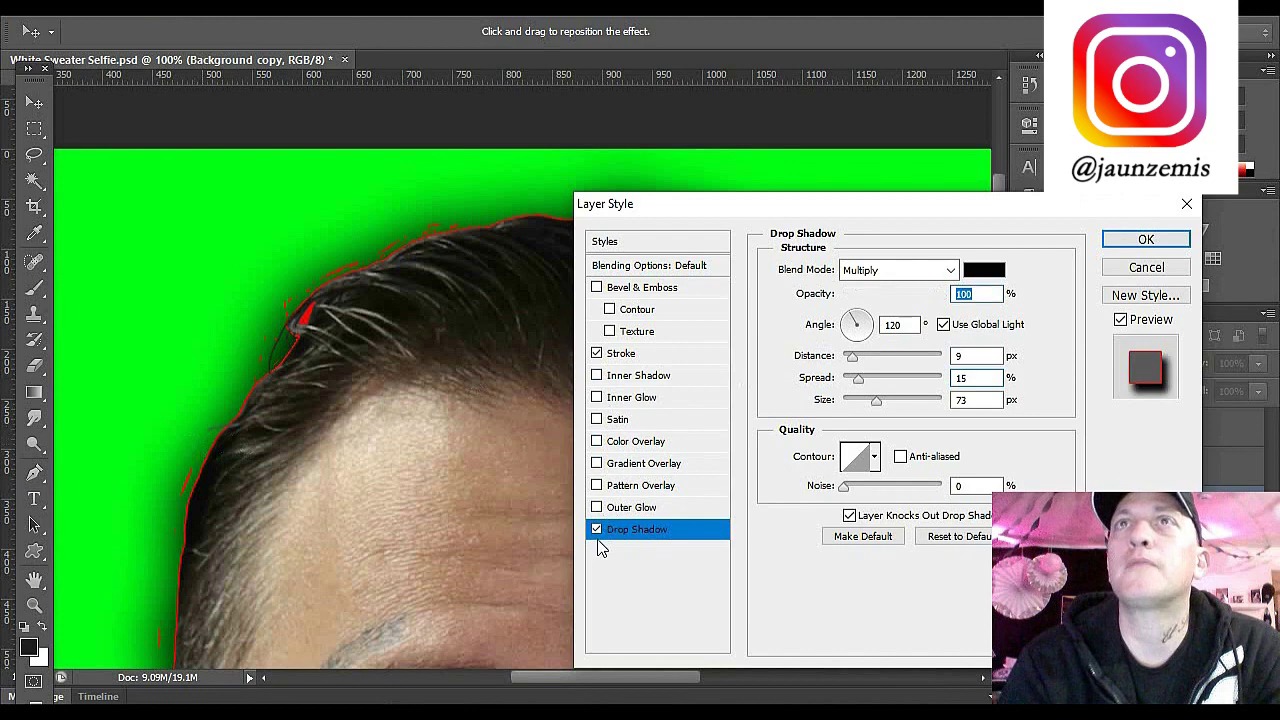
pyautogui.press('space')
pyautogui.click(621, 353)
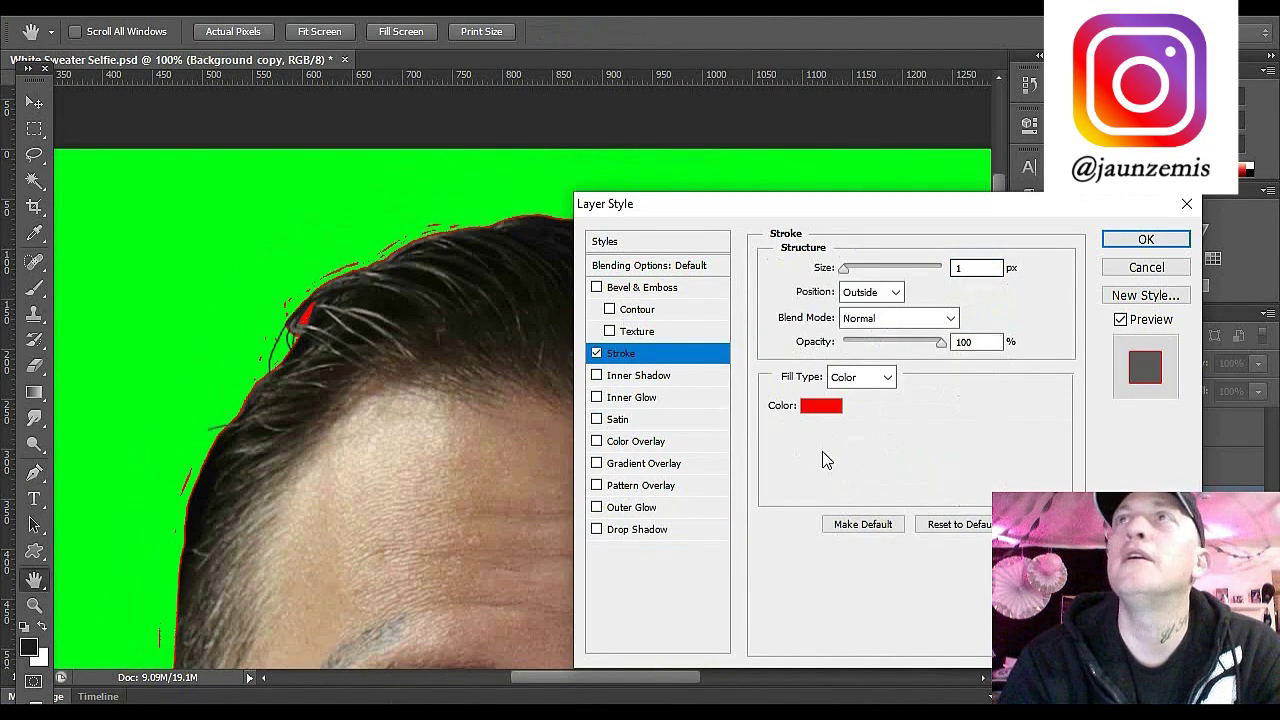
# Step: Apply the layer style and inspect the outlined remnants around the hair and the portrait as a whole
pyautogui.click(1140, 244)
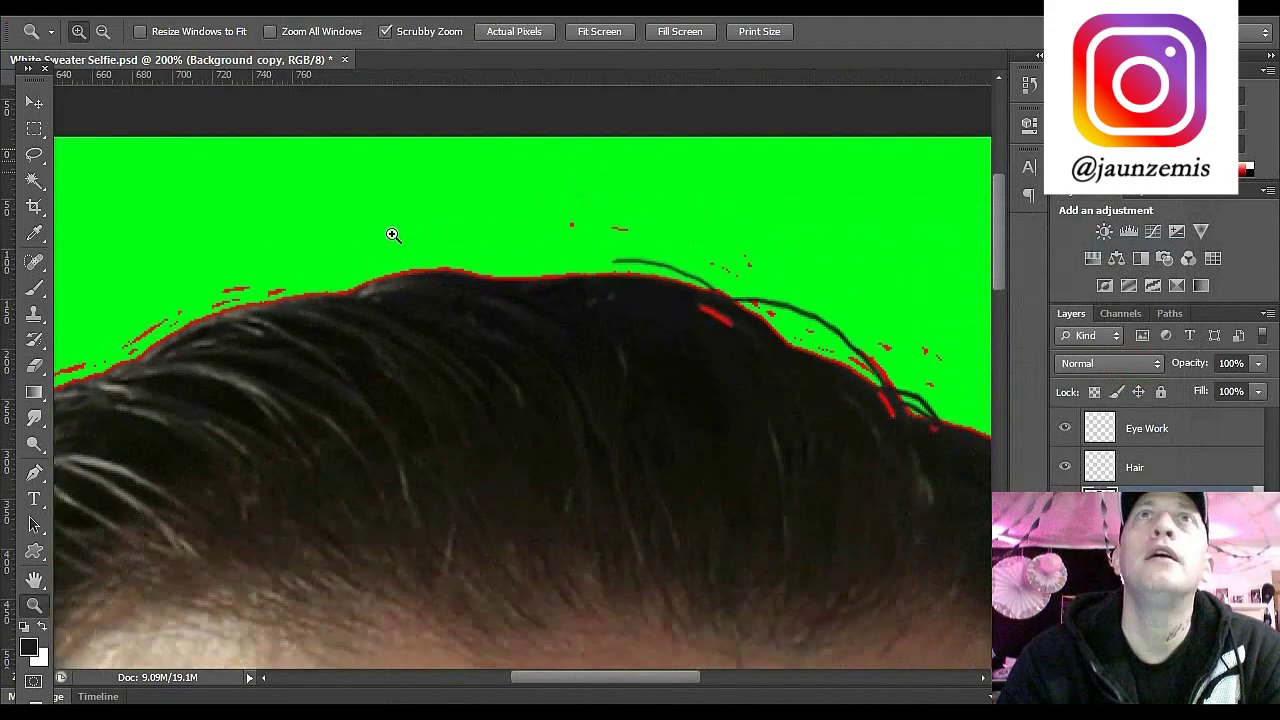
pyautogui.click(628, 165)
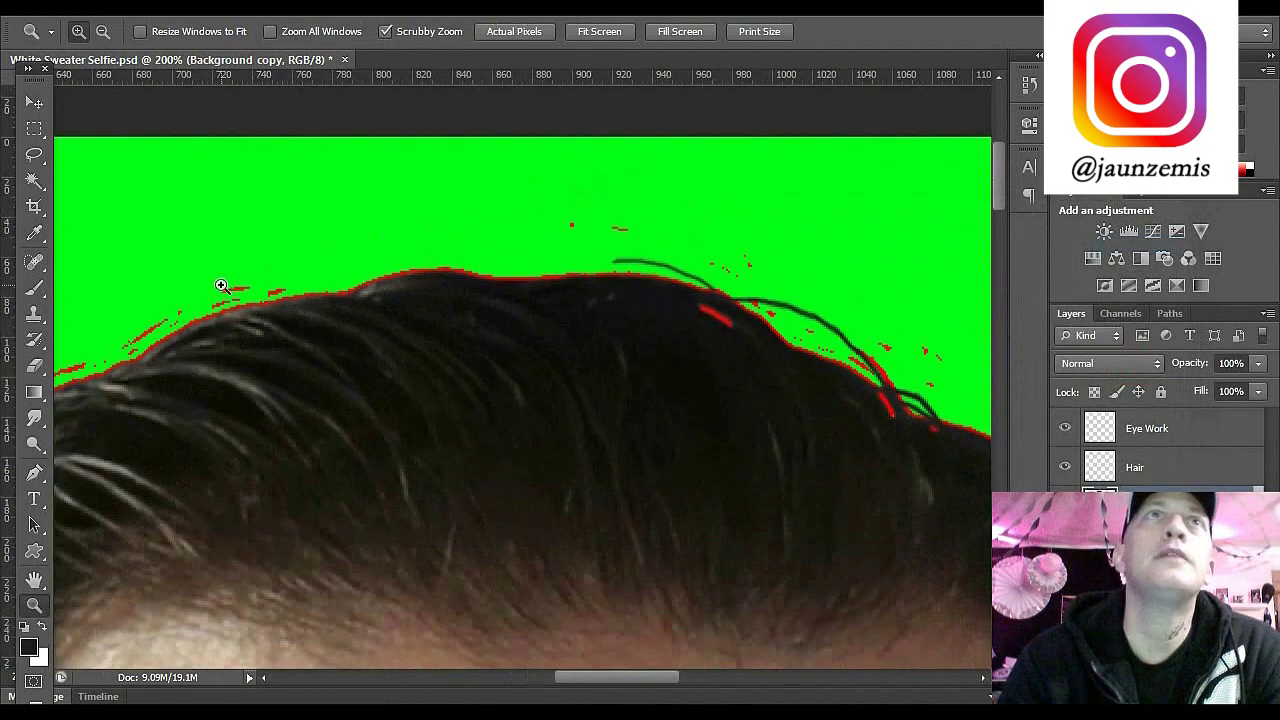
pyautogui.click(221, 286)
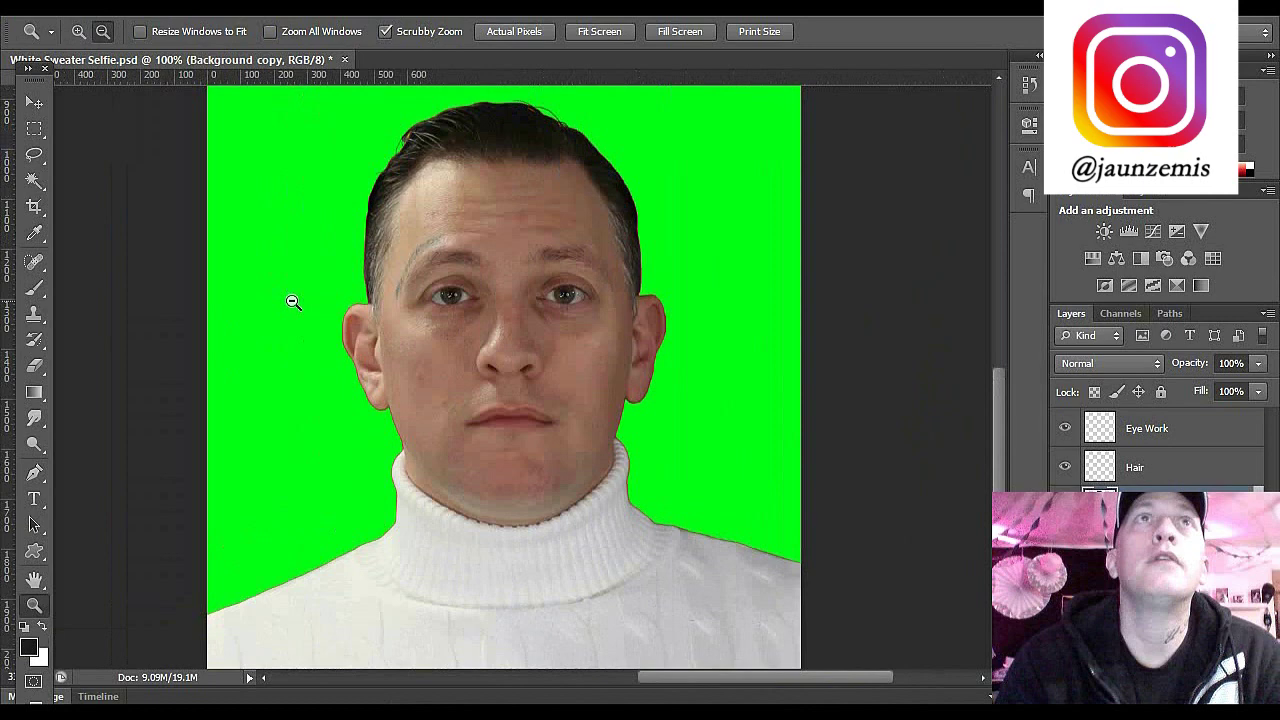
pyautogui.click(292, 302)
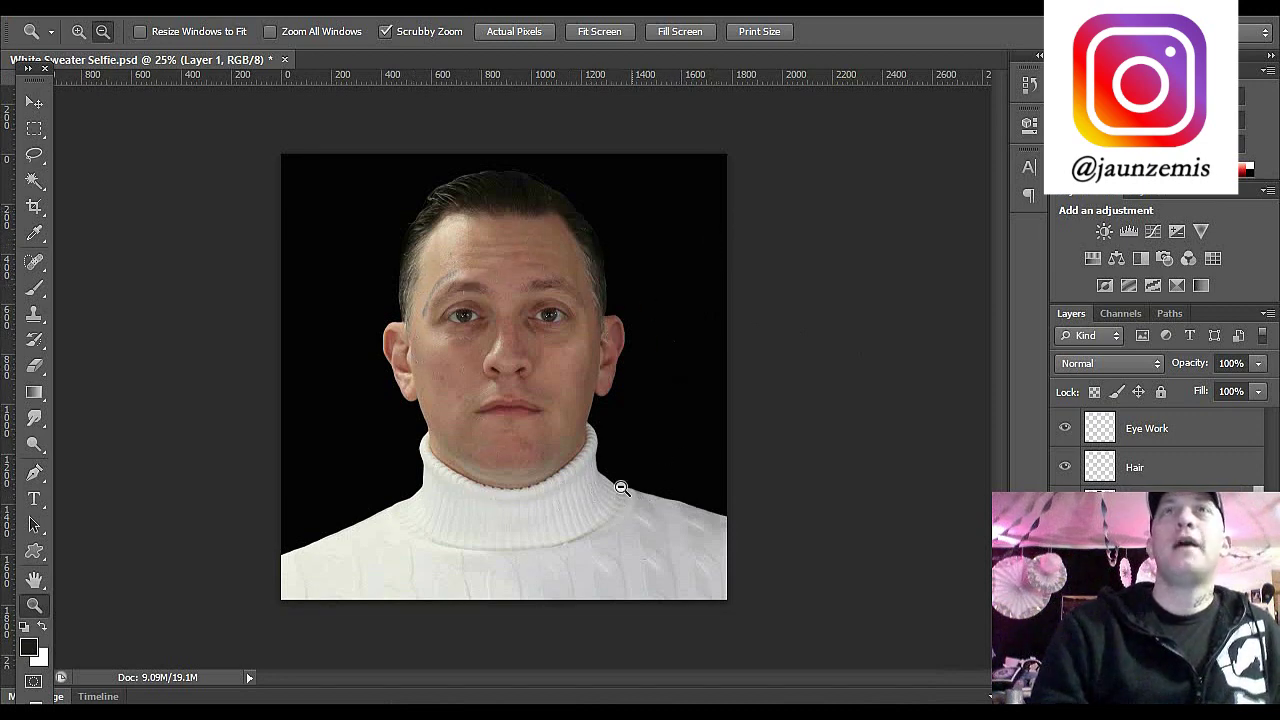
pyautogui.keyDown('alt'); pyautogui.click(498, 495); pyautogui.keyUp('alt')
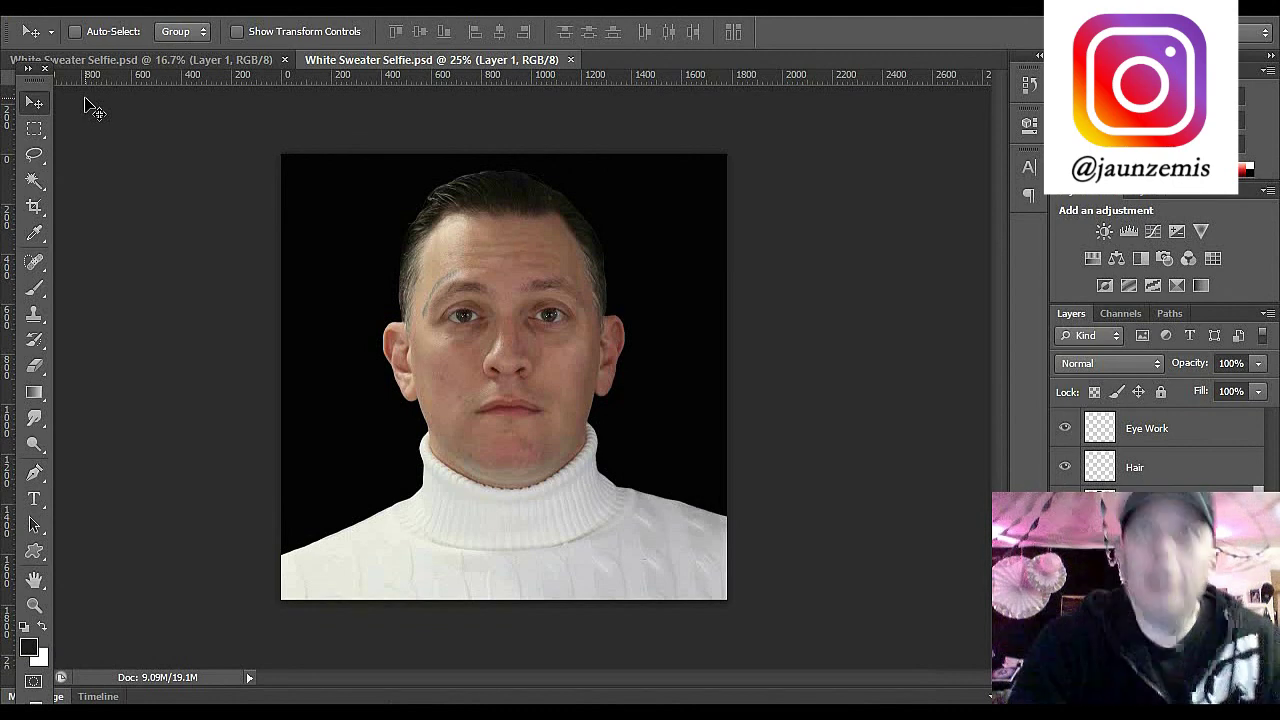
# Step: Open the Exposure adjustment for the Background copy layer and set Exposure to +0.33 and Gamma Correction to 1.00
pyautogui.click(34, 606)
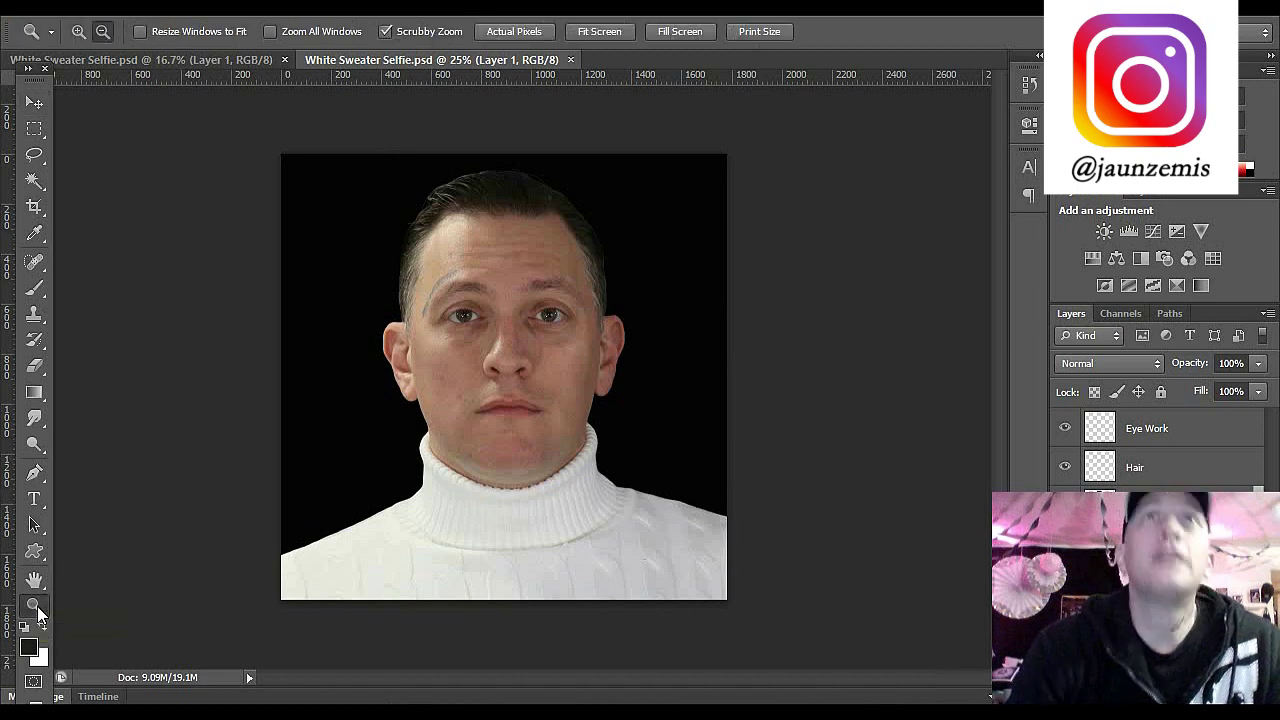
pyautogui.click(77, 31)
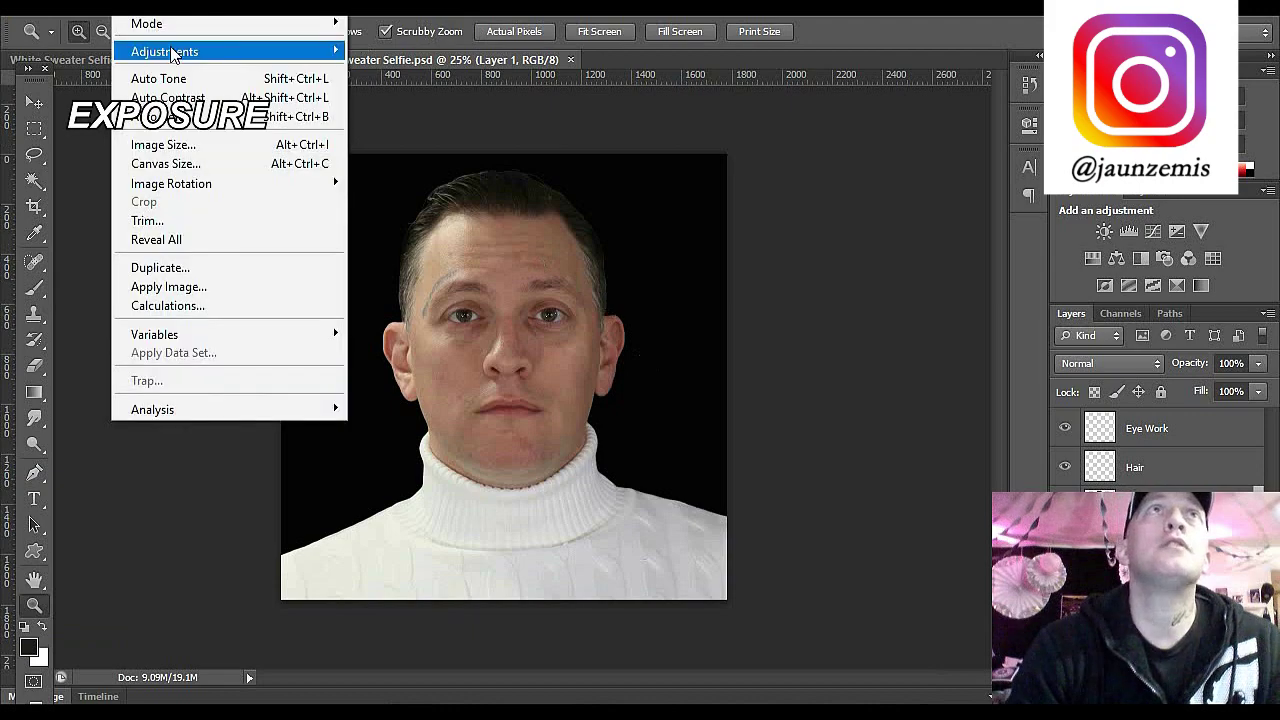
pyautogui.moveTo(171, 49)
pyautogui.click(431, 108)
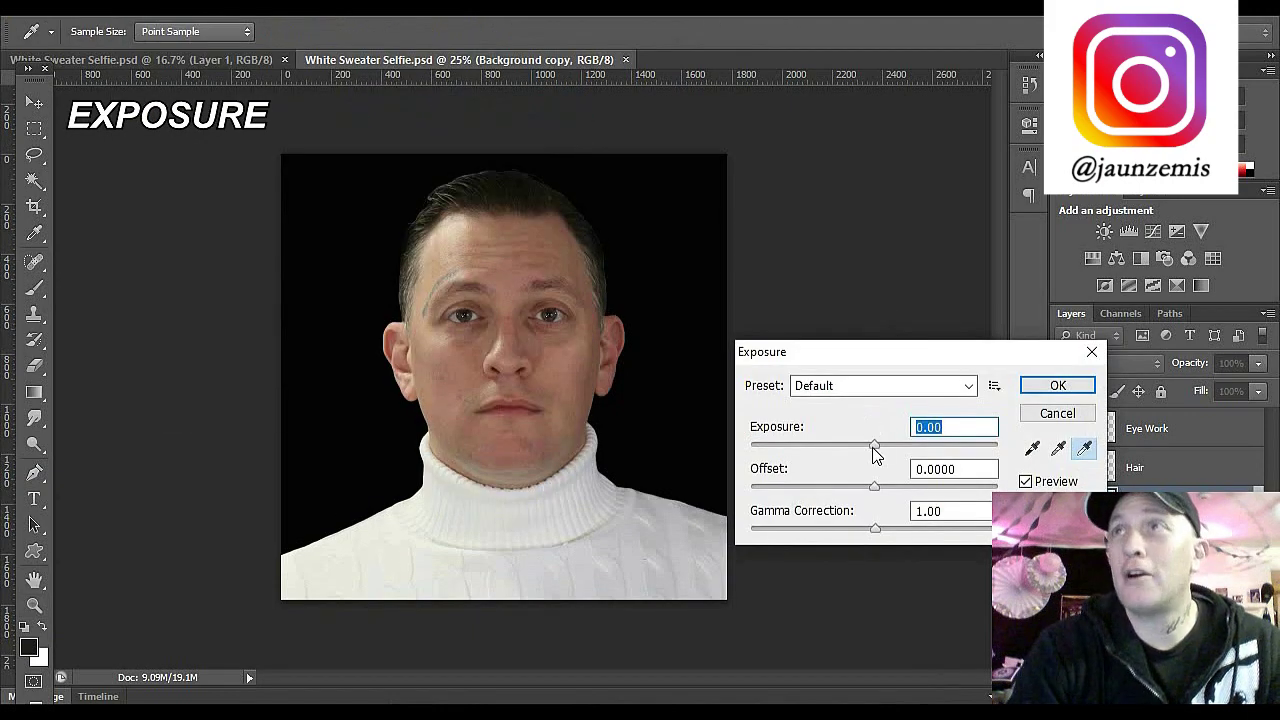
pyautogui.moveTo(873, 452)
pyautogui.mouseDown()
pyautogui.moveTo(993, 451)
pyautogui.moveTo(720, 450)
pyautogui.moveTo(880, 449)
pyautogui.mouseUp()
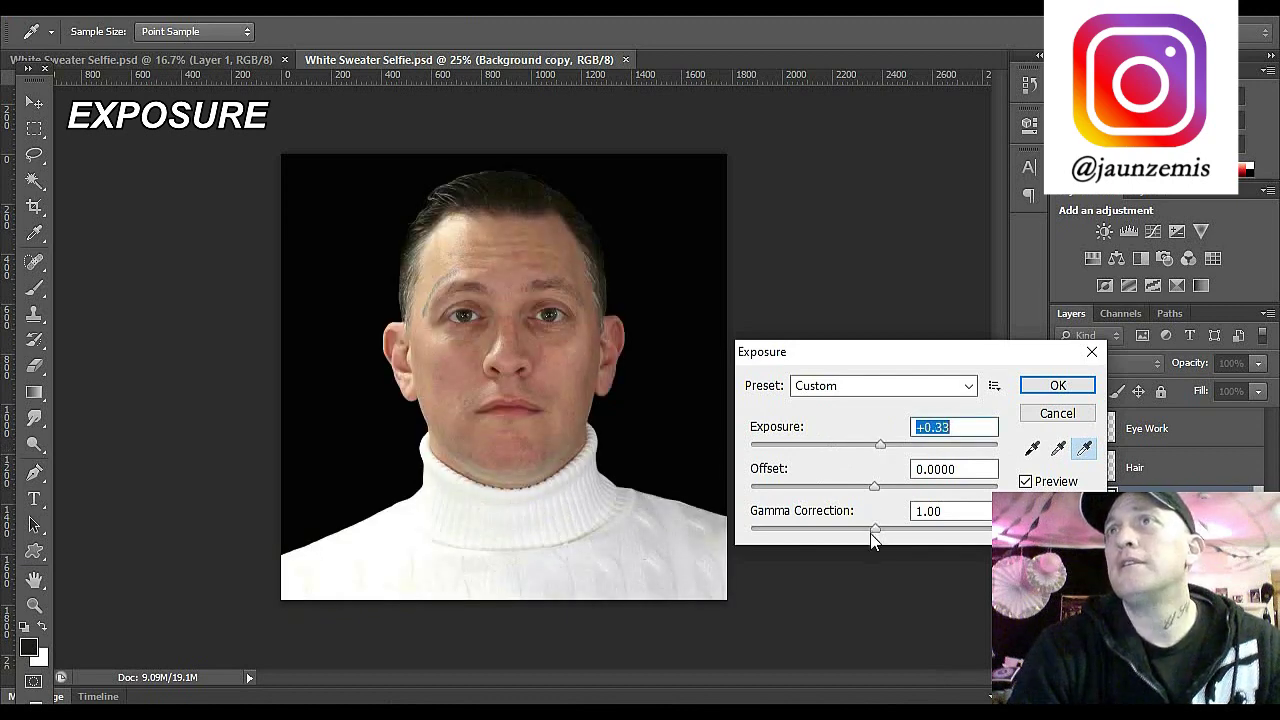
pyautogui.moveTo(875, 535)
pyautogui.mouseDown()
pyautogui.moveTo(817, 534)
pyautogui.moveTo(950, 545)
pyautogui.moveTo(876, 535)
pyautogui.mouseUp()
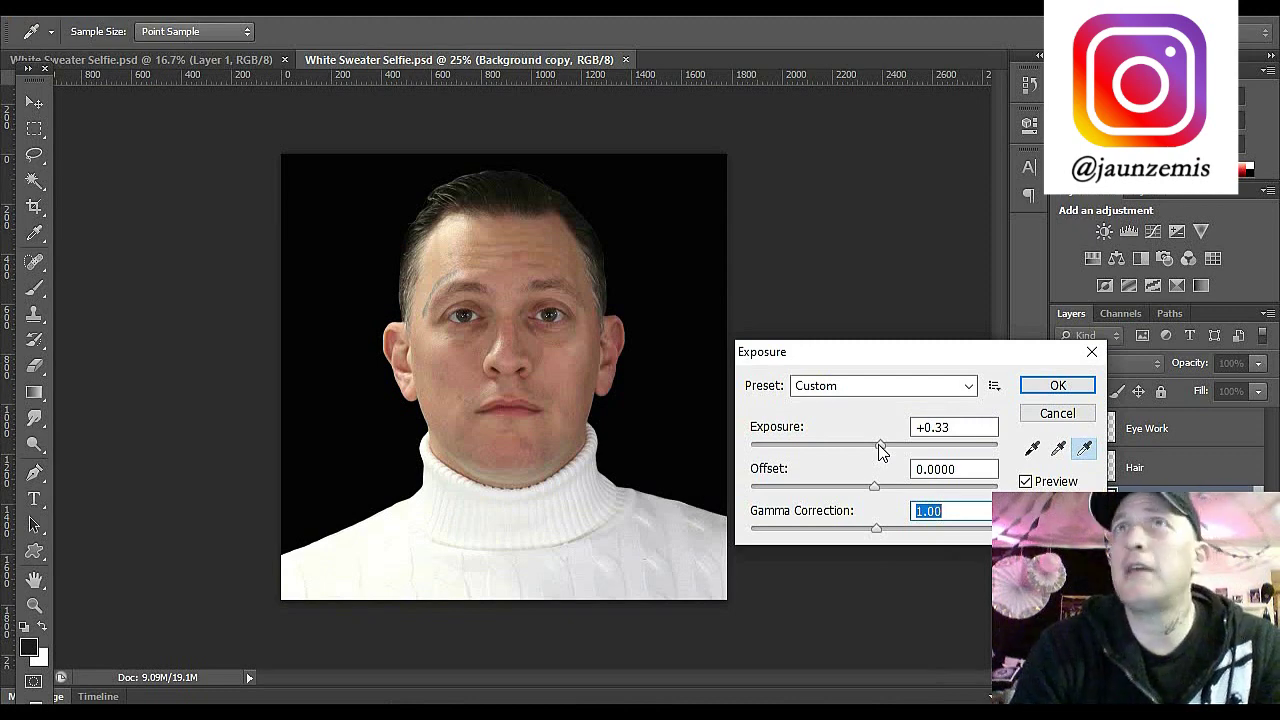
# Step: Try Exposure values between +1.30 and +0.22 in the Exposure adjustment to compare the brightness of the portrait
pyautogui.moveTo(880, 451); pyautogui.dragTo(900, 452)
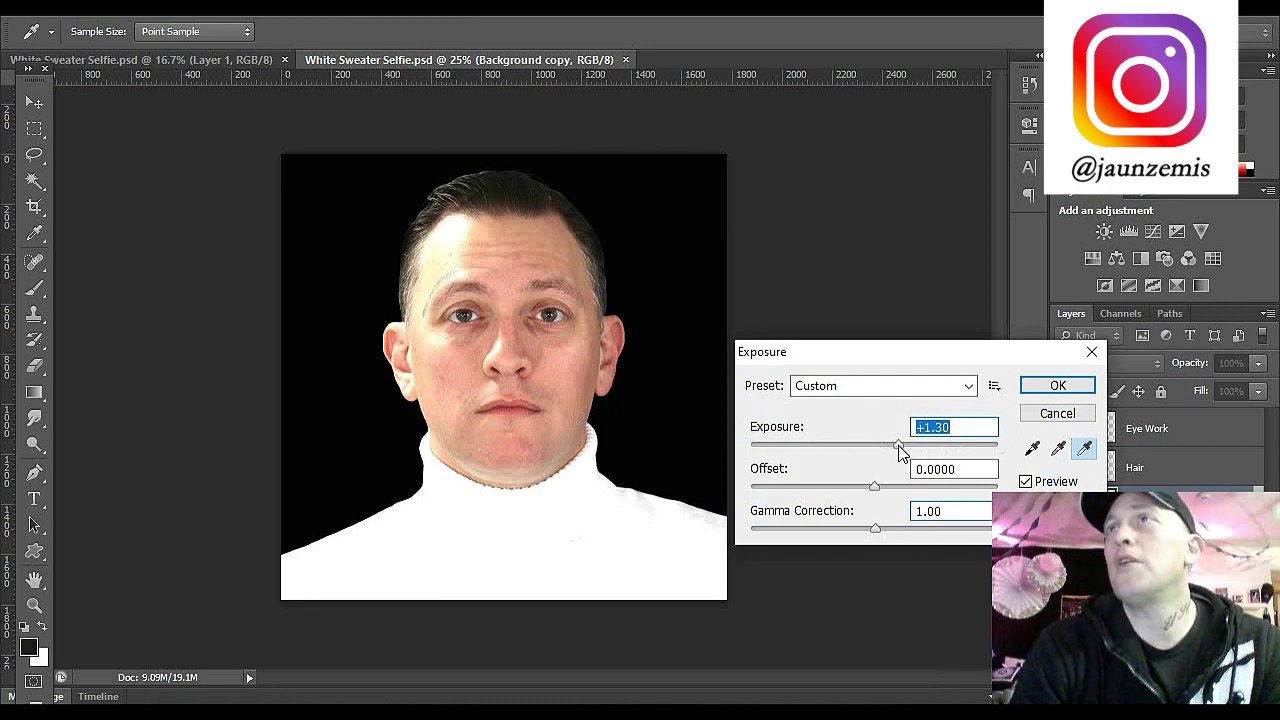
pyautogui.moveTo(898, 451)
pyautogui.mouseDown()
pyautogui.moveTo(878, 452)
pyautogui.moveTo(895, 450)
pyautogui.mouseUp()
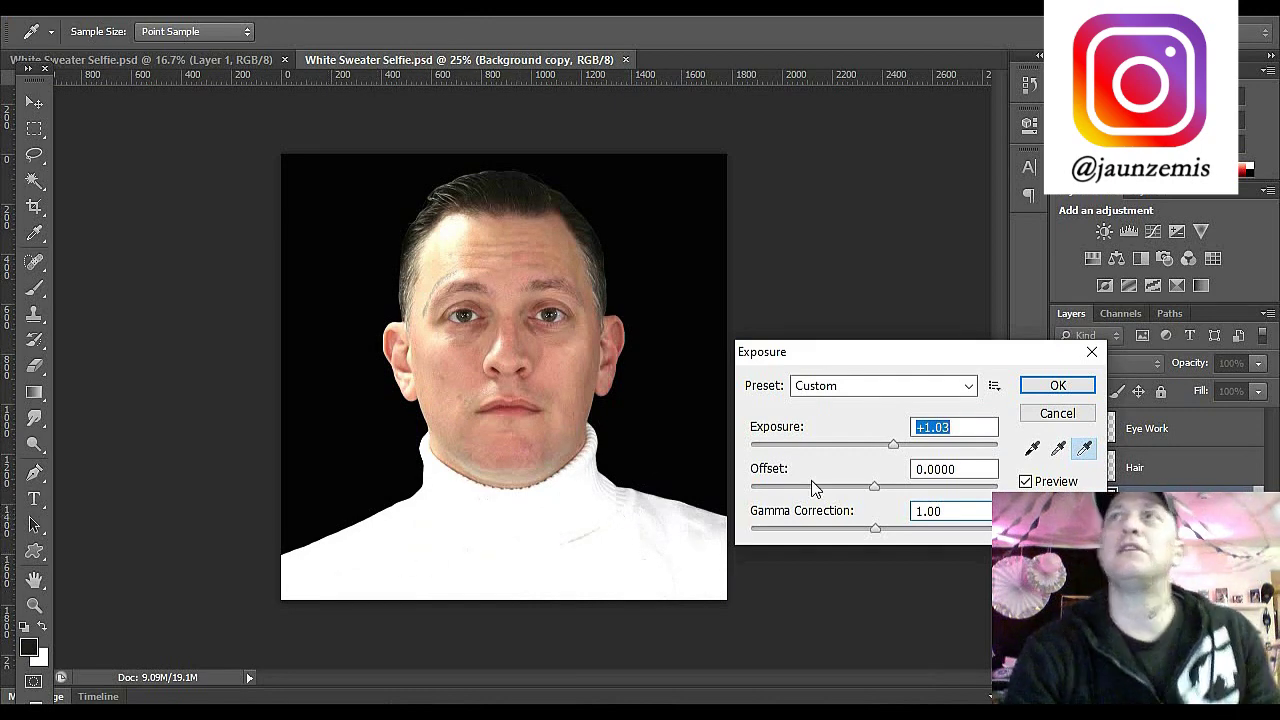
pyautogui.click(877, 446)
pyautogui.moveTo(877, 452)
pyautogui.mouseDown()
pyautogui.moveTo(892, 452)
pyautogui.moveTo(879, 456)
pyautogui.mouseUp()
pyautogui.moveTo(878, 455); pyautogui.dragTo(884, 449)
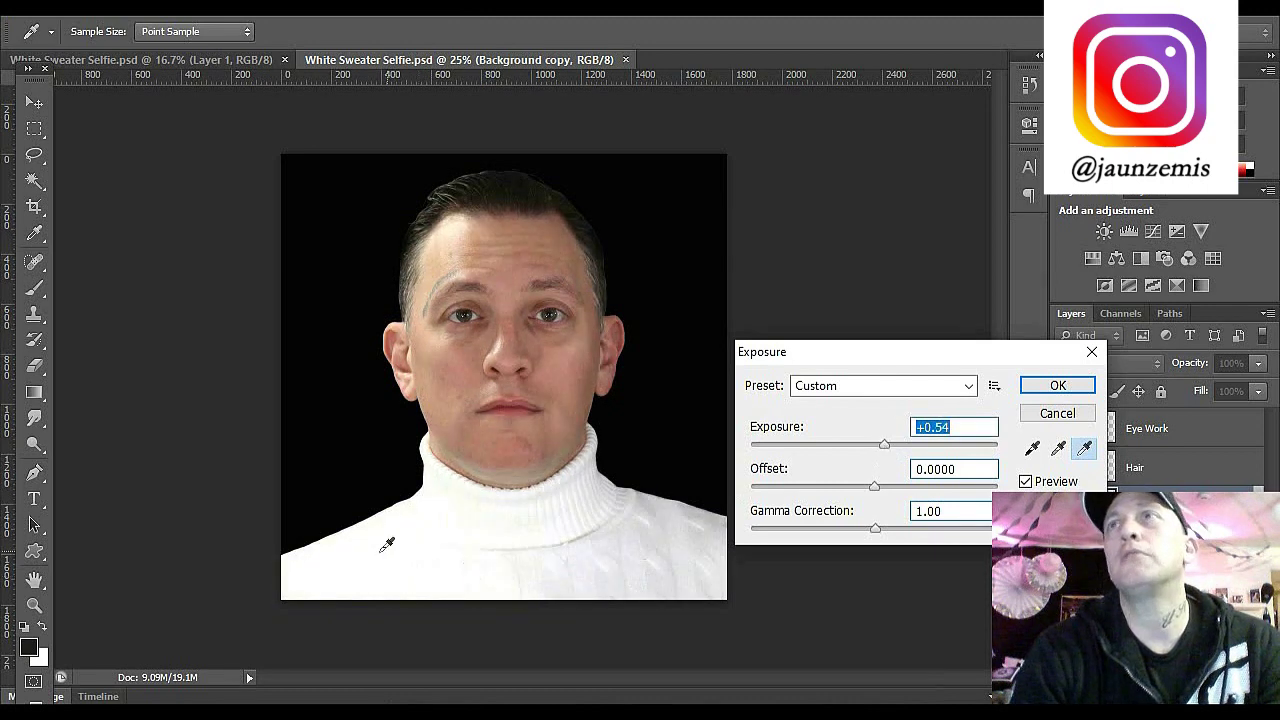
pyautogui.moveTo(888, 448); pyautogui.dragTo(879, 449)
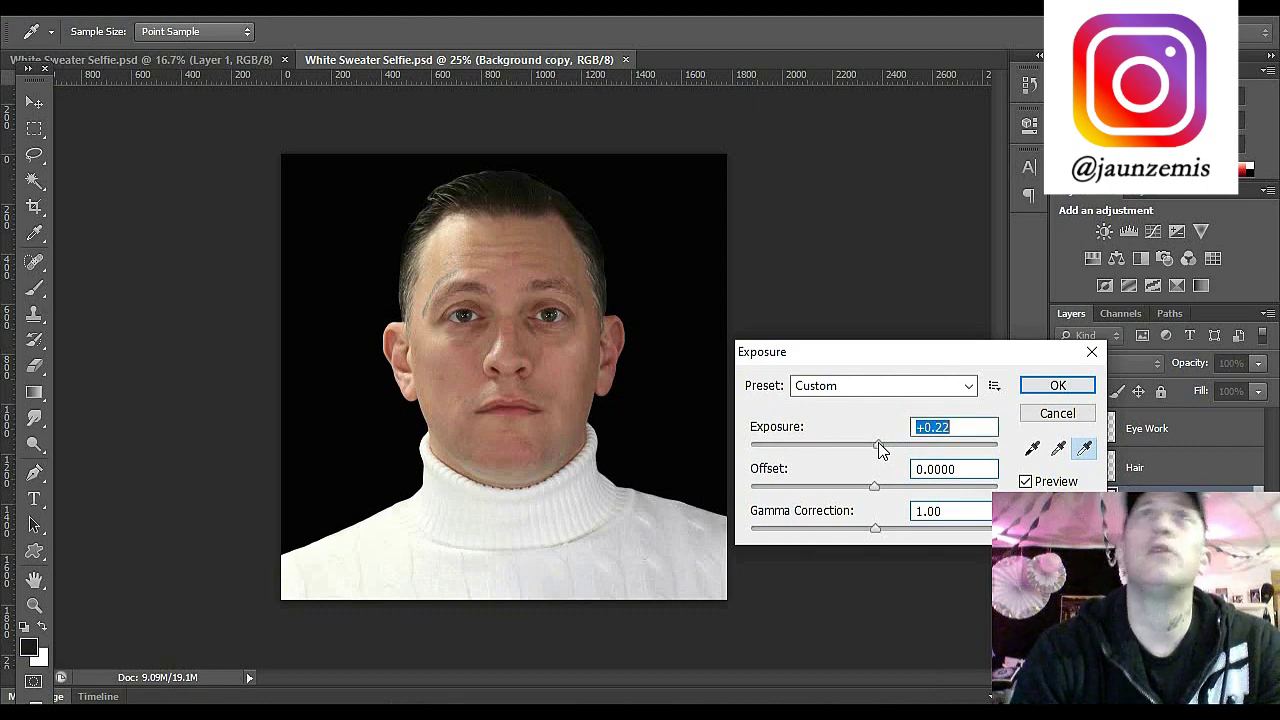
# Step: Set the Exposure to +0.50 and reduce it in small increments to +0.18
pyautogui.moveTo(937, 427); pyautogui.dragTo(997, 427)
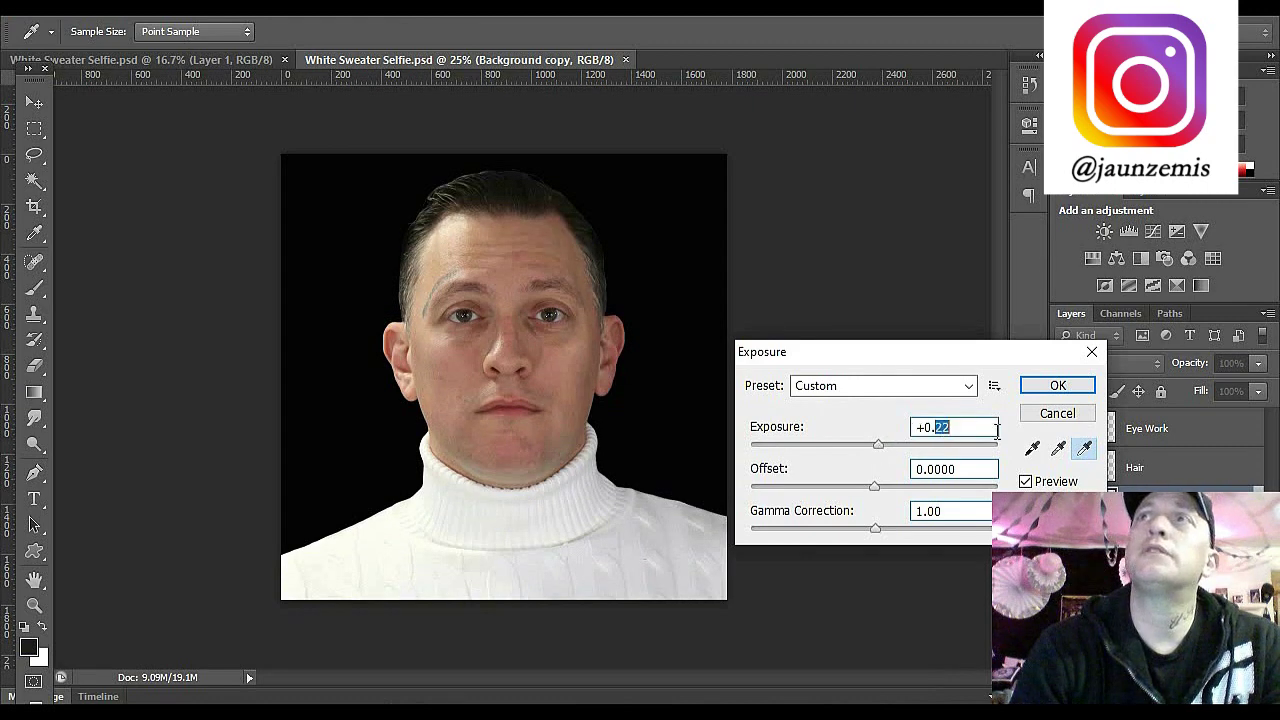
pyautogui.write('50')
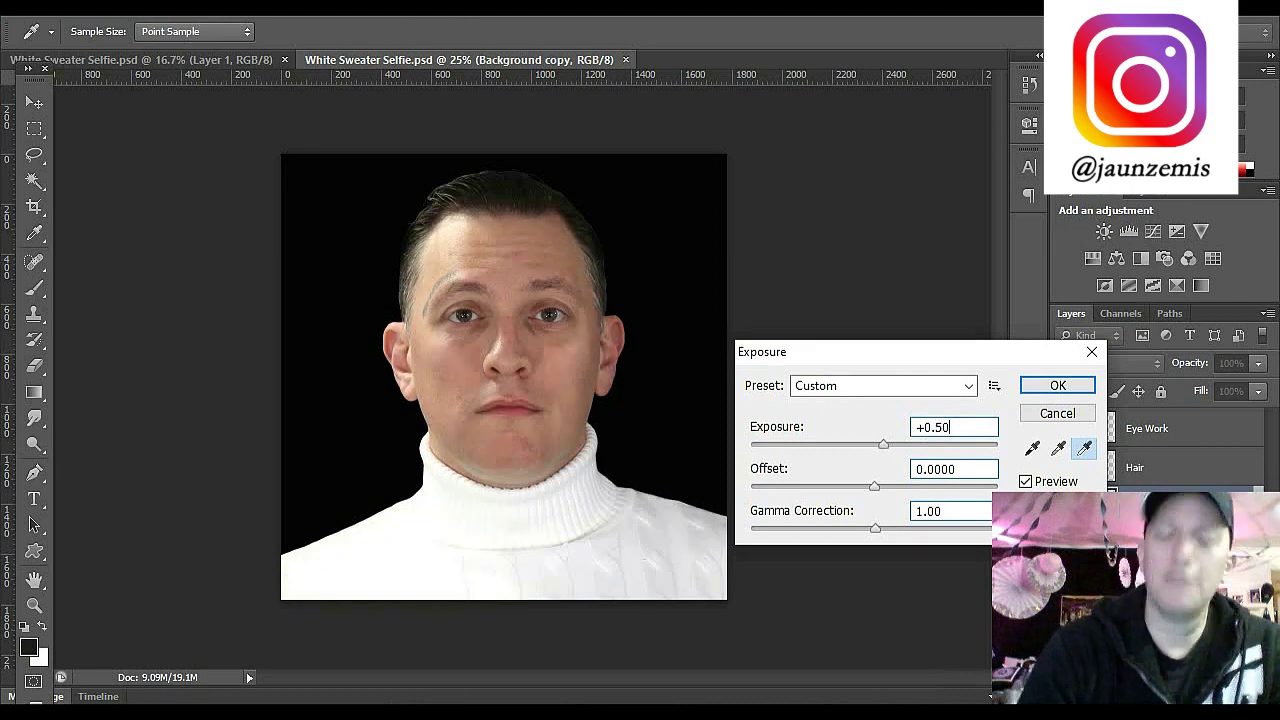
pyautogui.press('Down')
pyautogui.press('Down')
pyautogui.press('Down')
pyautogui.press('Down')
pyautogui.press('Down')
pyautogui.press('Down')
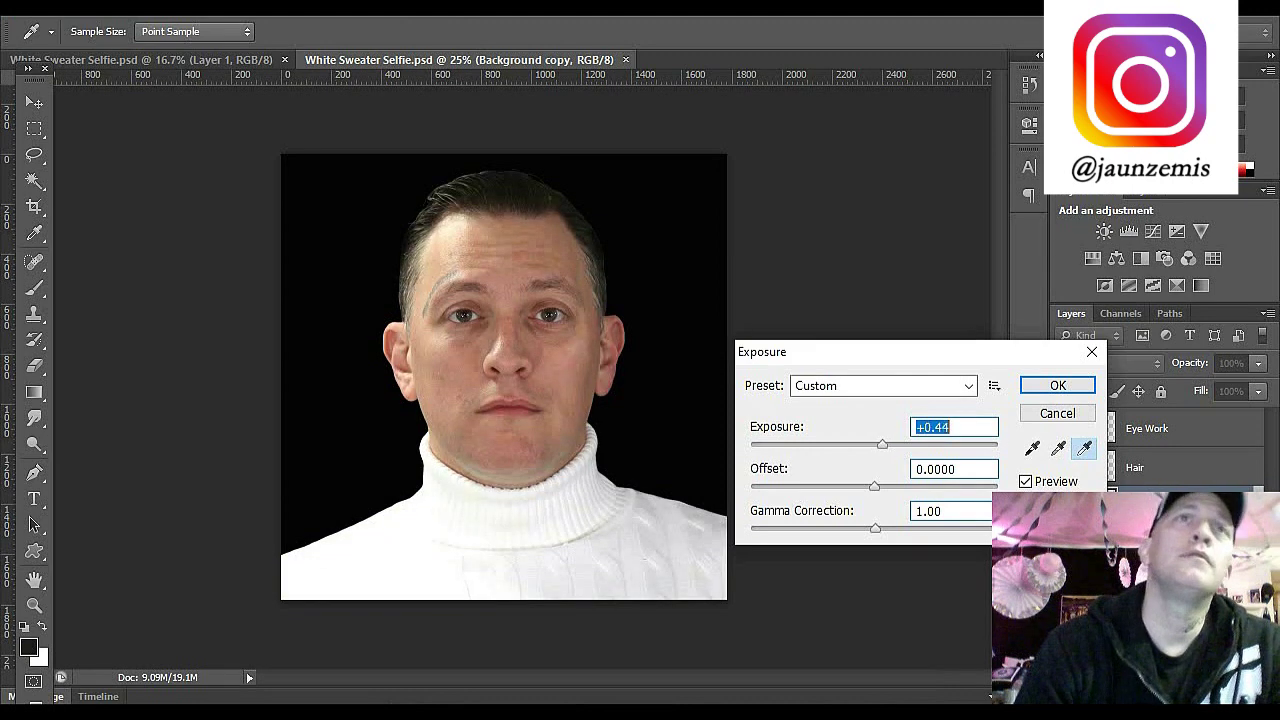
pyautogui.press('Down')
pyautogui.press('Down')
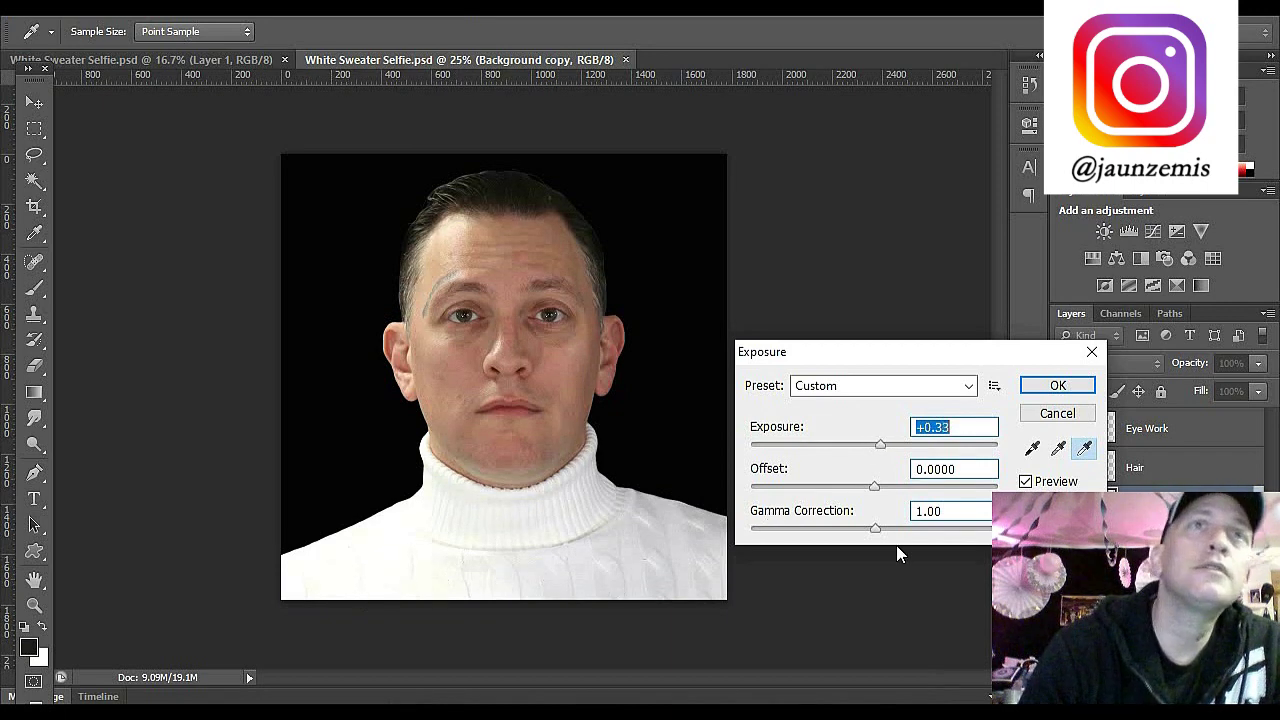
pyautogui.press('Down')
pyautogui.press('Down')
pyautogui.press('Down')
pyautogui.press('Down')
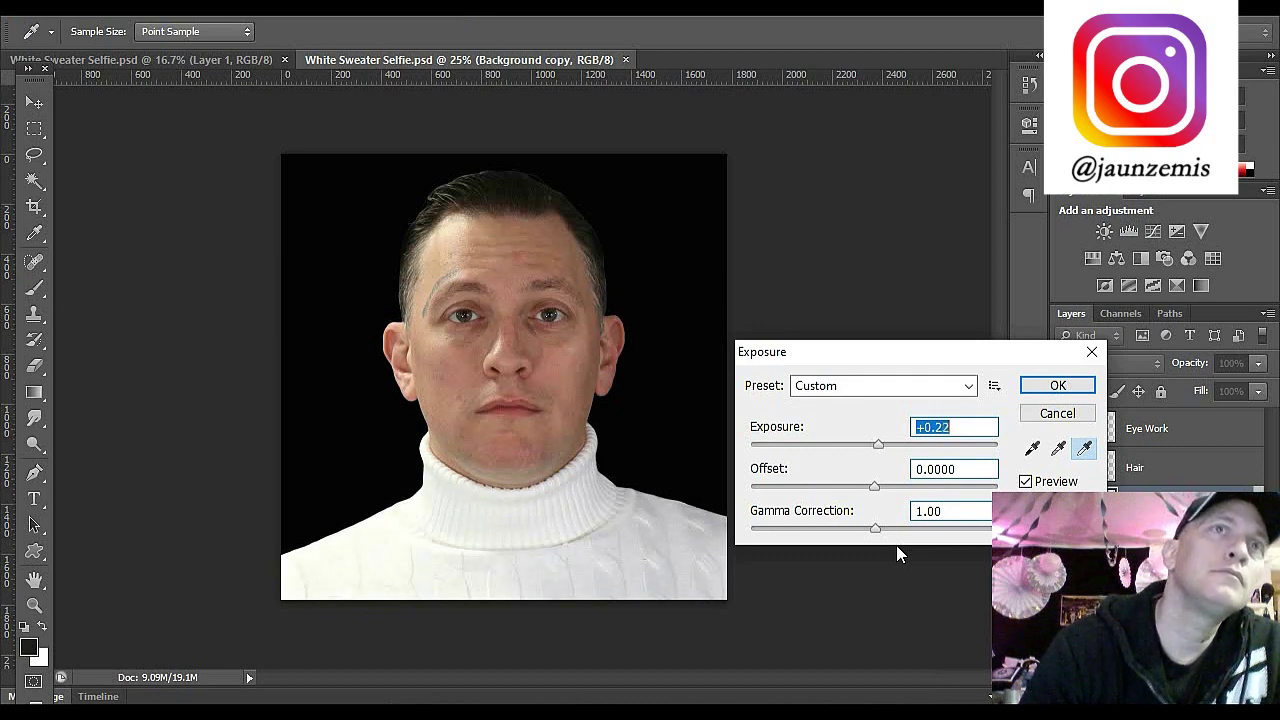
pyautogui.press('Down')
pyautogui.press('Down')
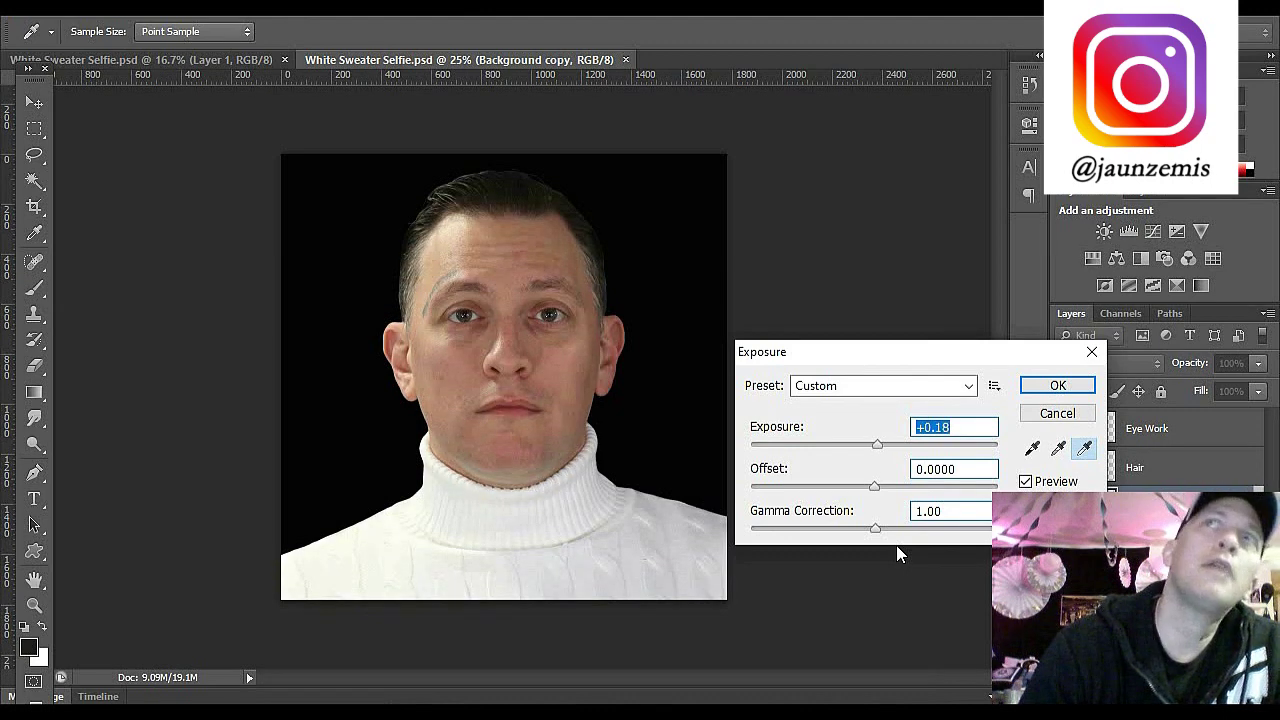
# Step: Fine-tune the Exposure of the Background copy layer in small increments down to +0.05
pyautogui.press('Up')
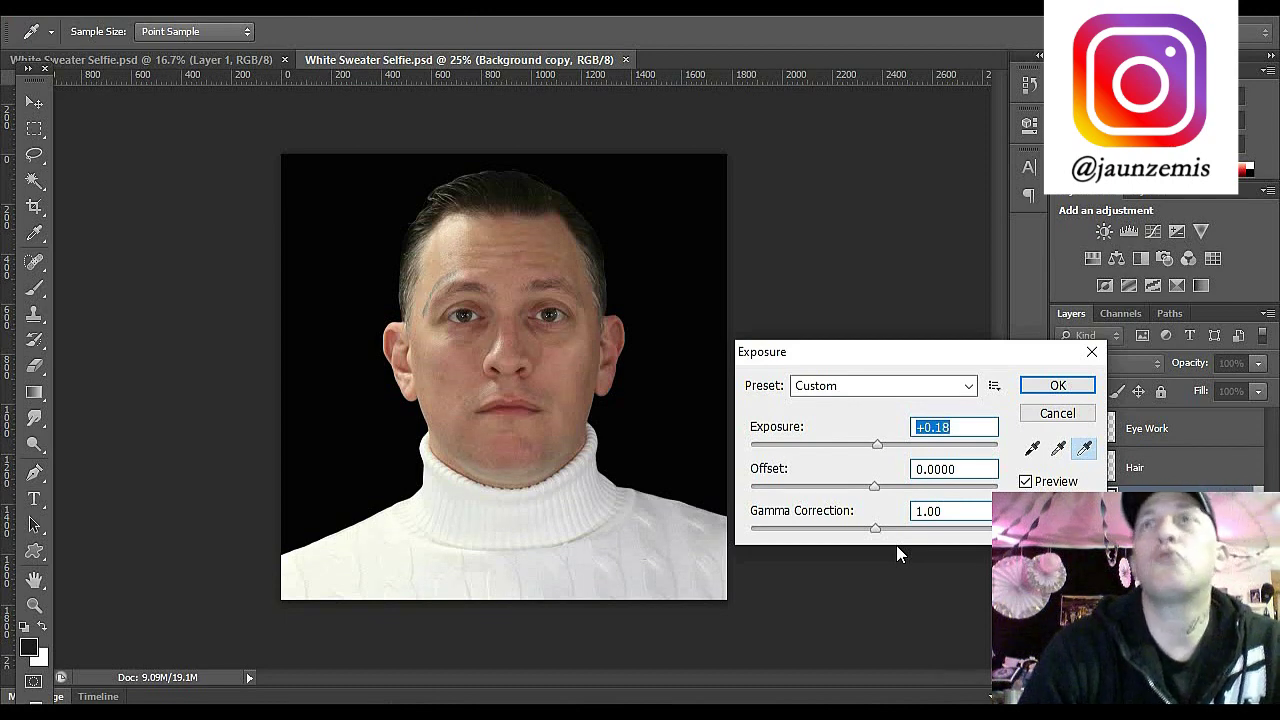
pyautogui.press('Down')
pyautogui.press('Down')
pyautogui.press('Down')
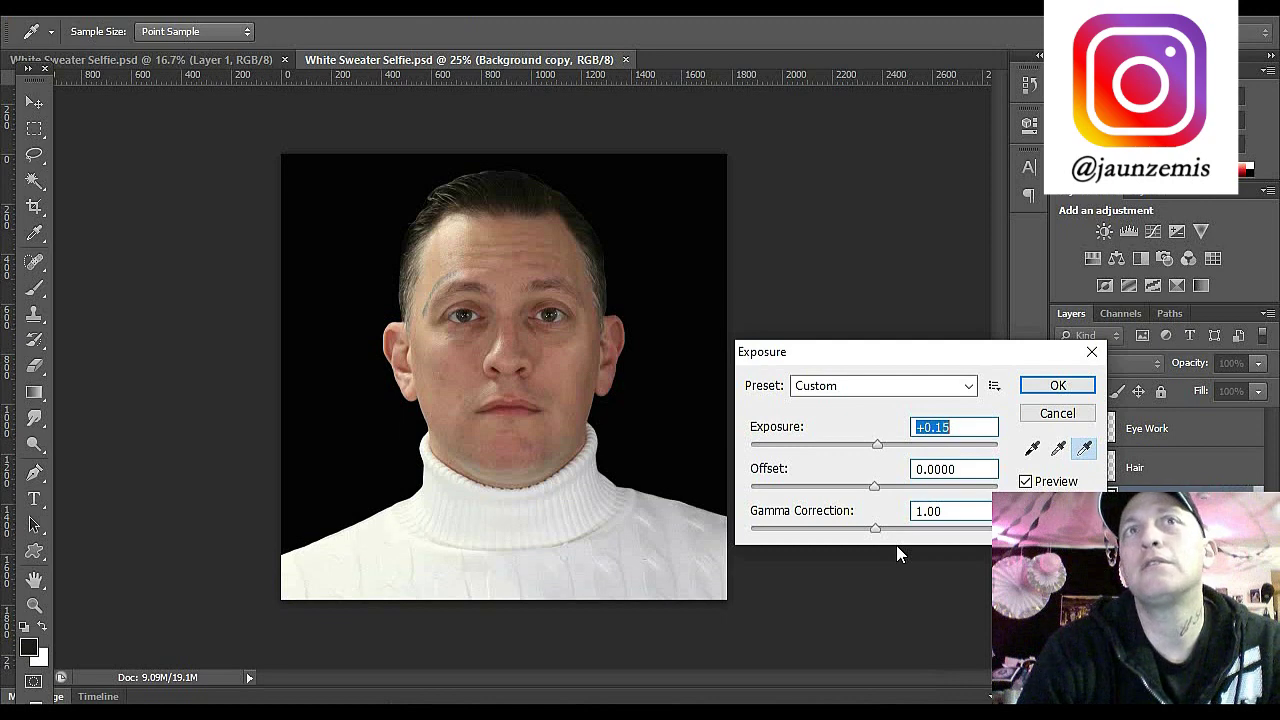
pyautogui.press('Down')
pyautogui.press('Down')
pyautogui.press('Down')
pyautogui.press('Down')
pyautogui.press('Down')
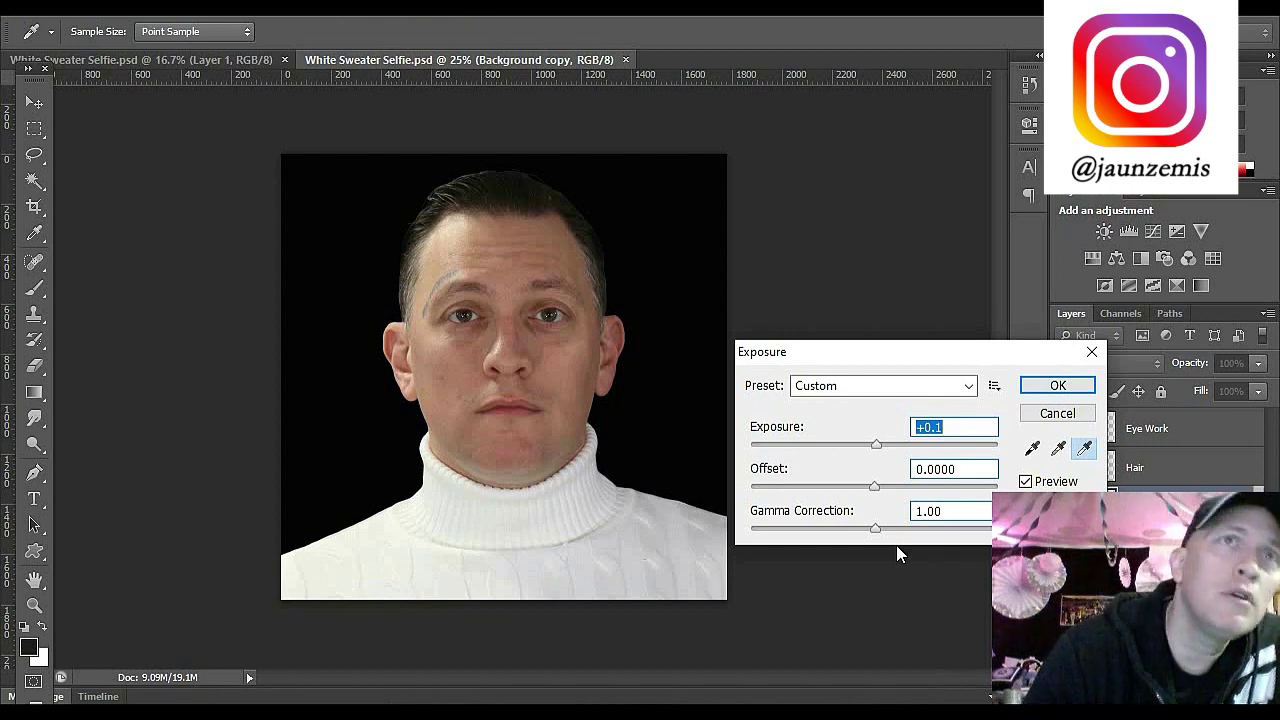
pyautogui.press('Down')
pyautogui.press('Up')
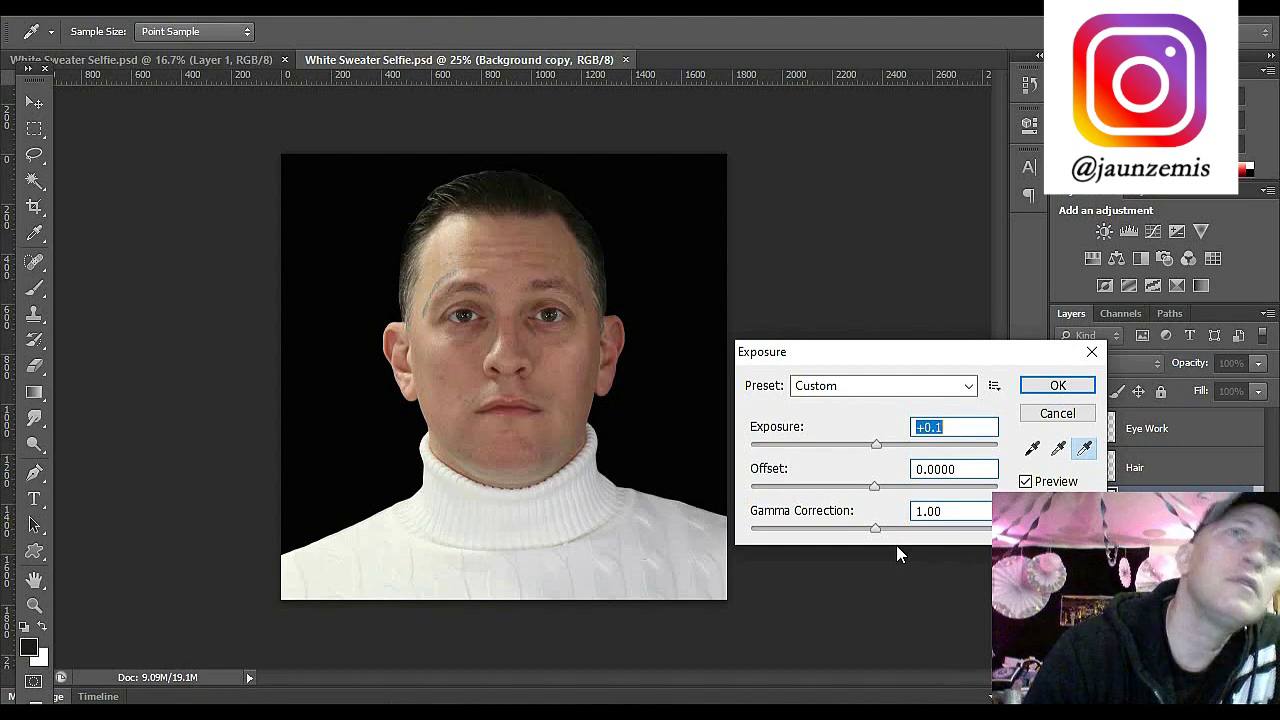
pyautogui.press('Down')
pyautogui.press('Down')
pyautogui.press('Down')
pyautogui.press('Down')
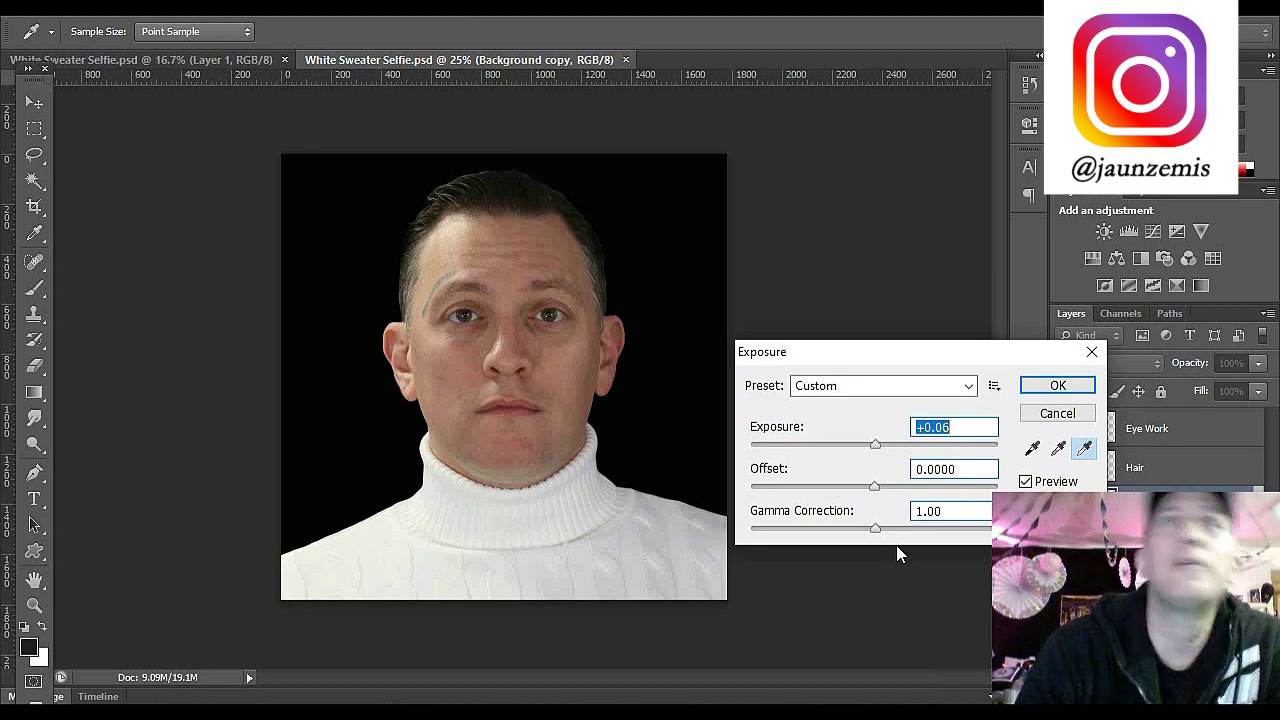
# Step: Try a Gamma Correction of 1.01 in the Exposure adjustment and return it to 1.00
pyautogui.click(948, 511)
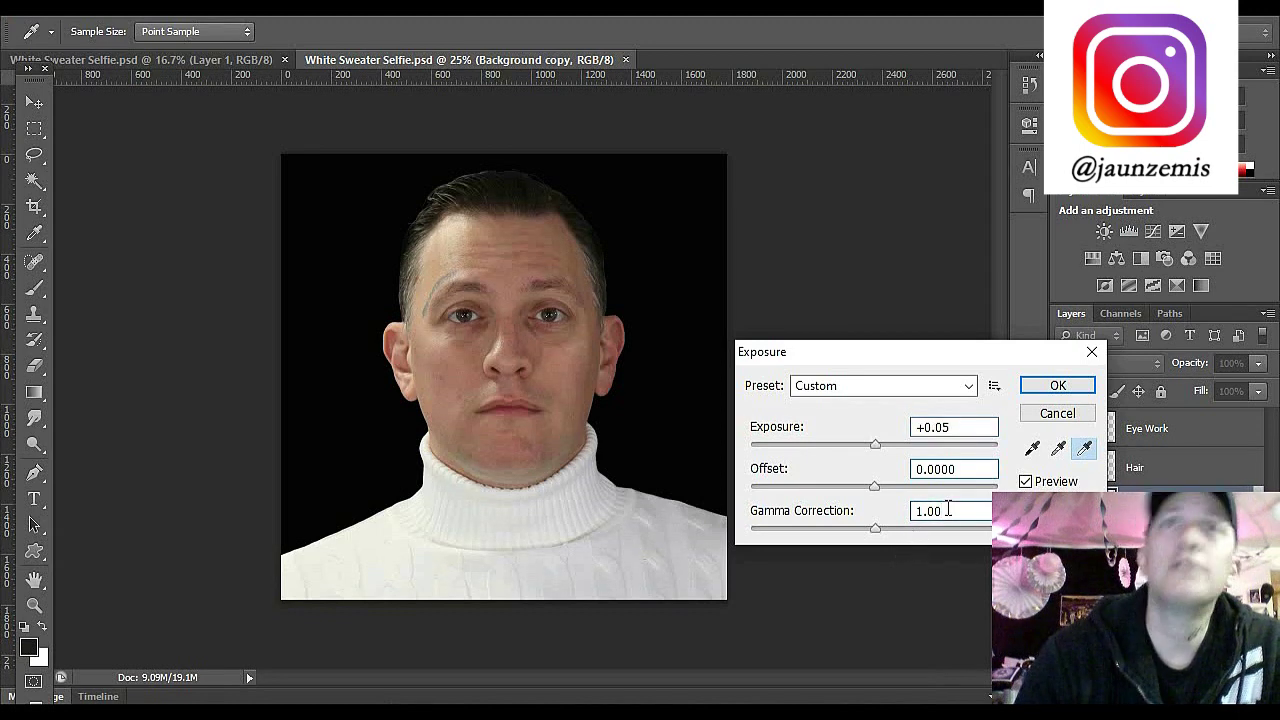
pyautogui.press('Up')
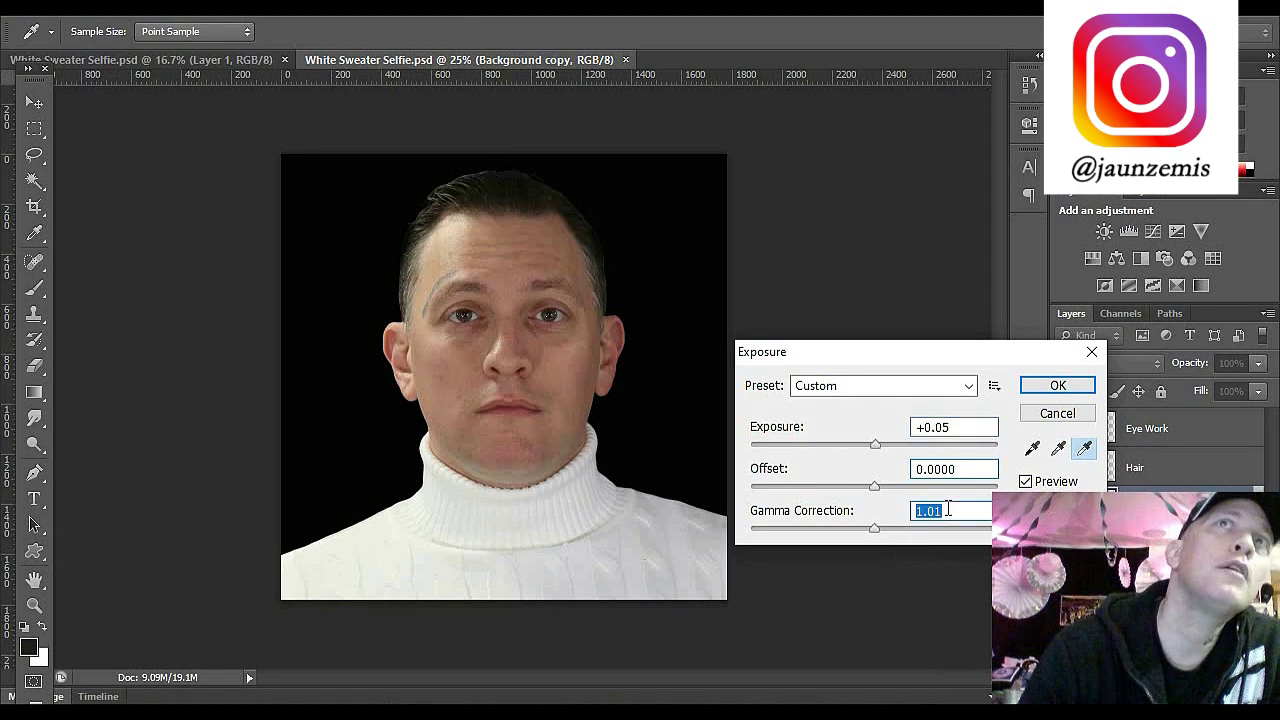
pyautogui.press('Down')
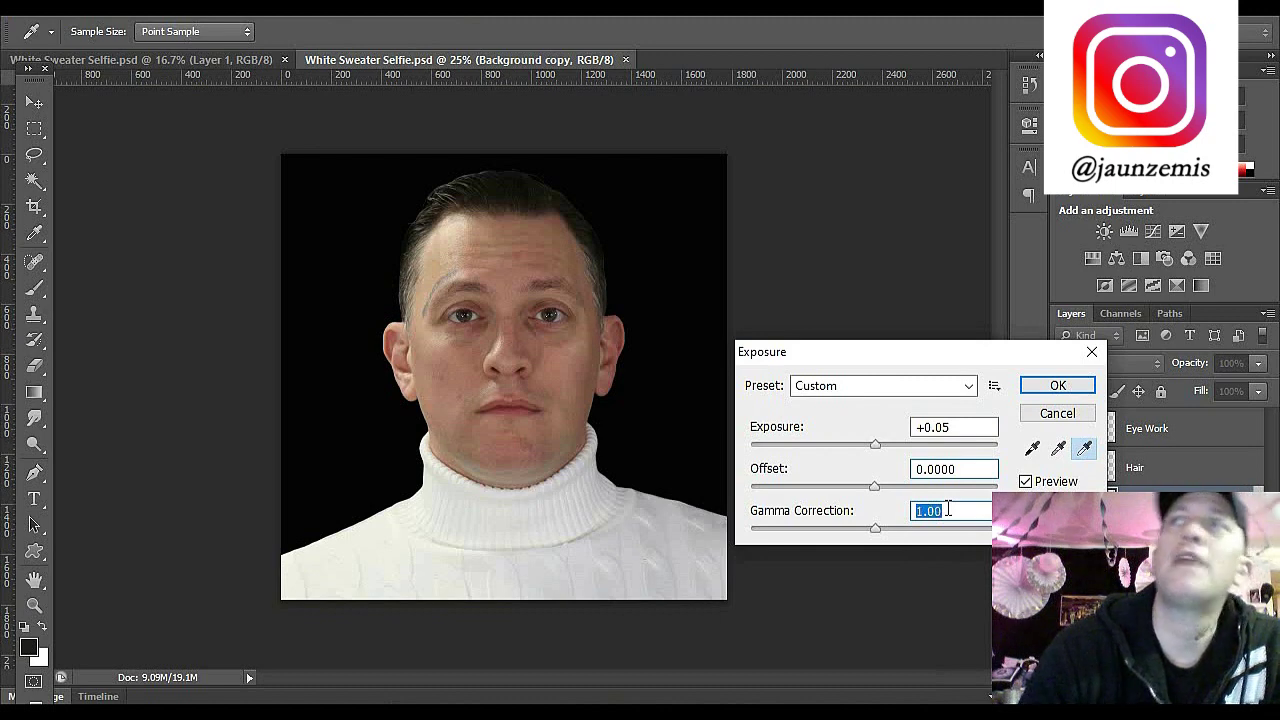
# Step: Compare the portrait with and without the exposure change by switching the preview off and on
pyautogui.click(1026, 482)
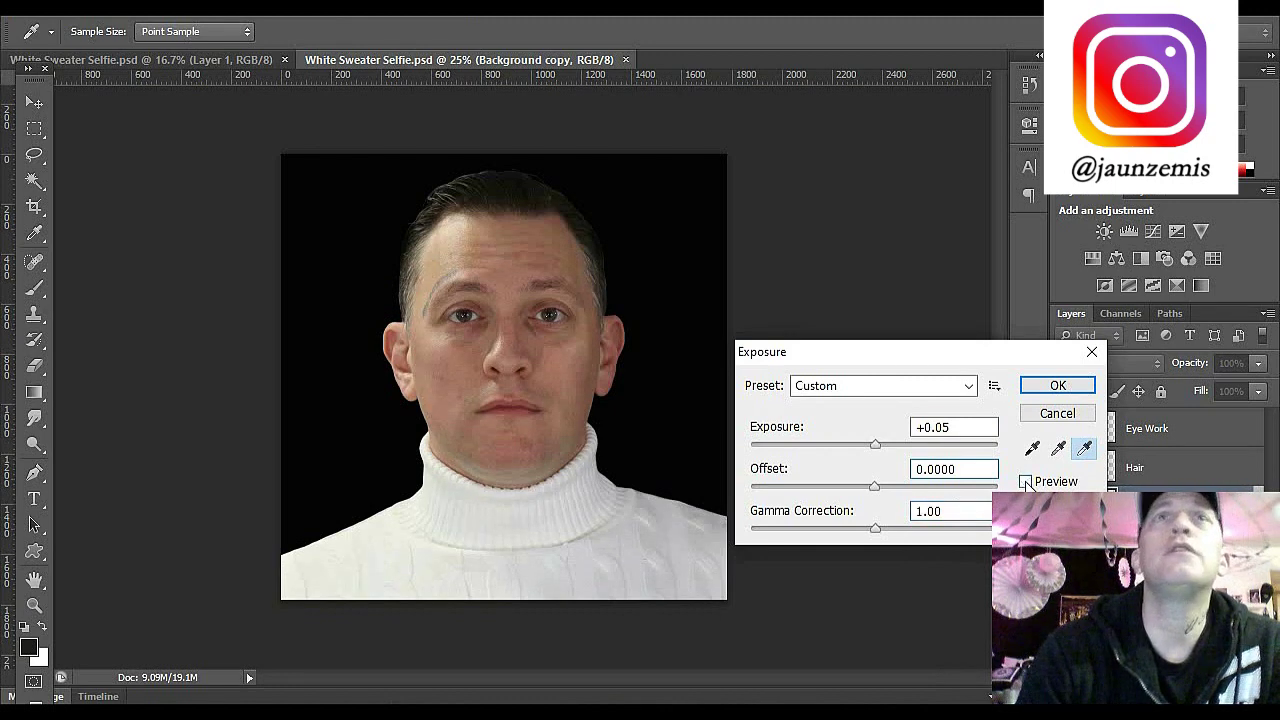
pyautogui.click(1026, 482)
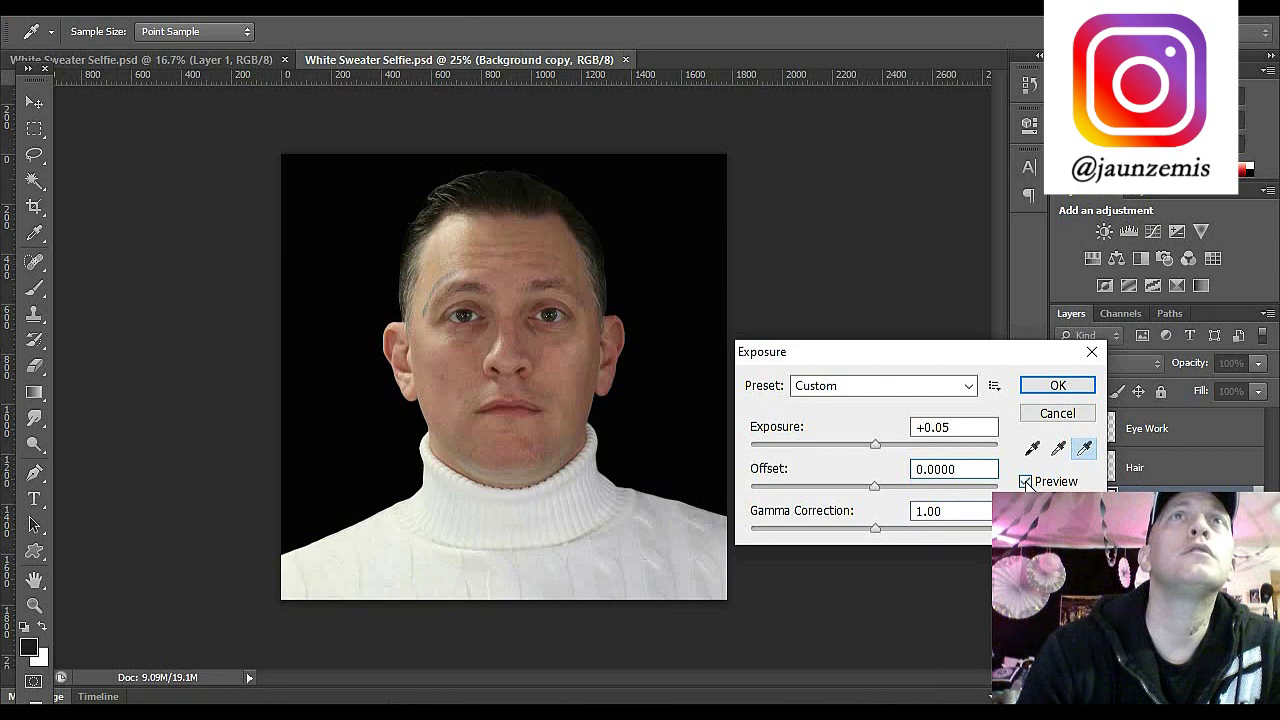
pyautogui.click(1026, 482)
pyautogui.click(1026, 482)
pyautogui.click(1026, 482)
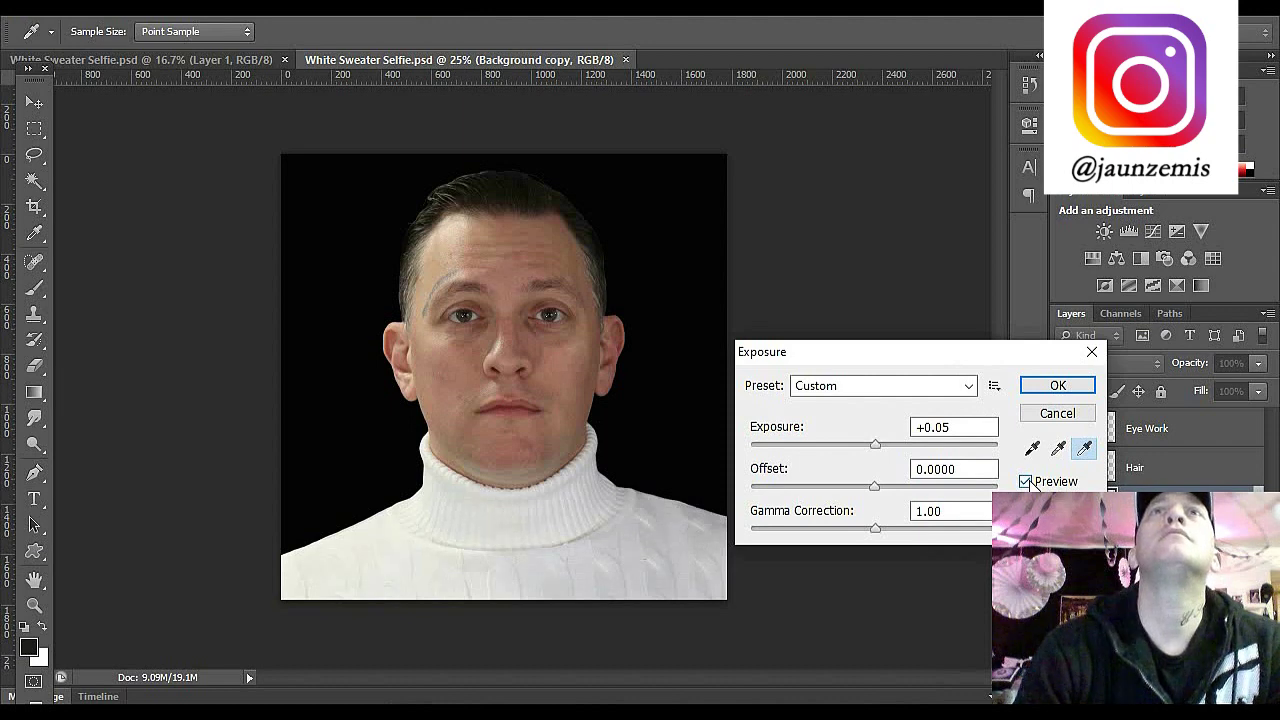
# Step: Set the Exposure to +0.04 and apply the adjustment to the Background copy layer
pyautogui.click(950, 427)
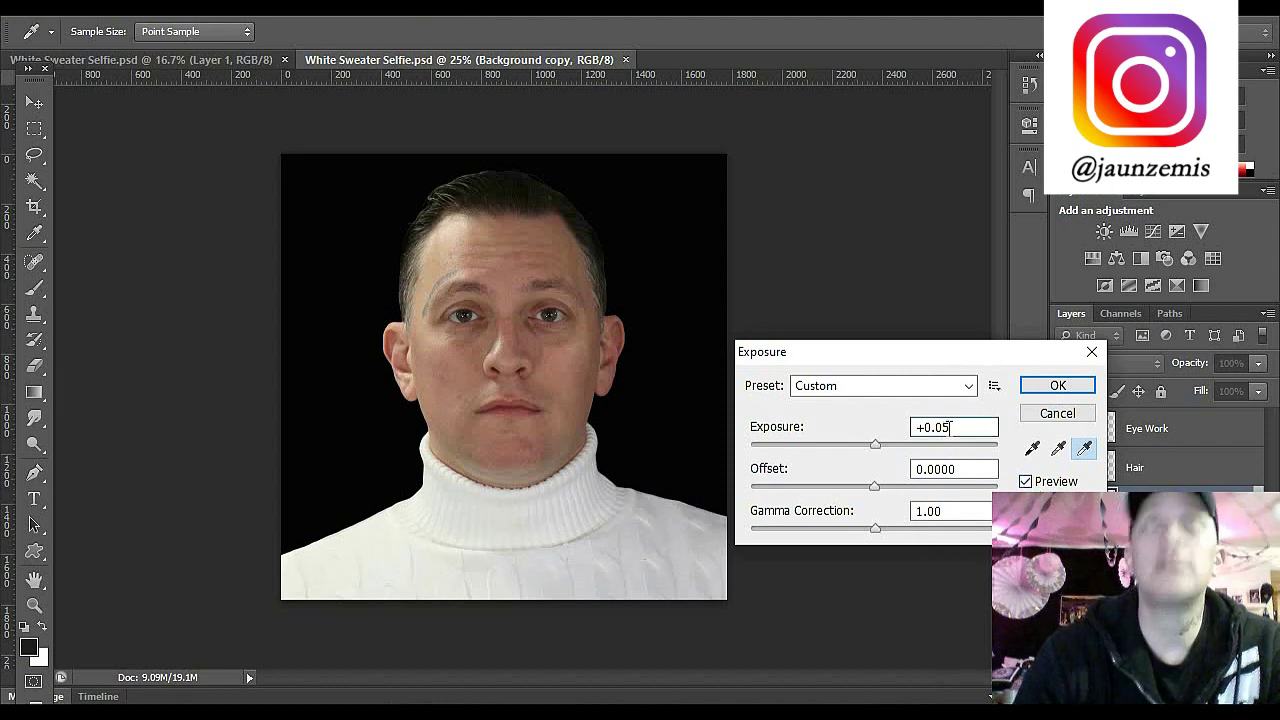
pyautogui.press('Down')
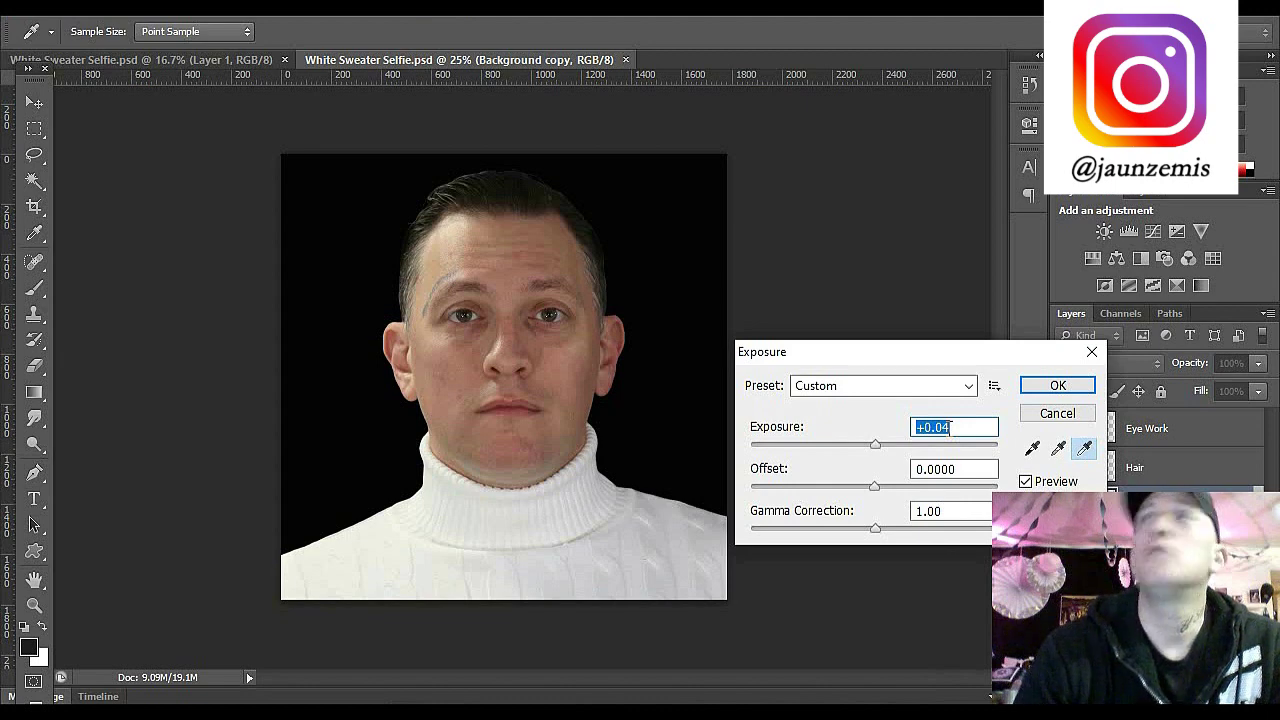
pyautogui.click(1045, 387)
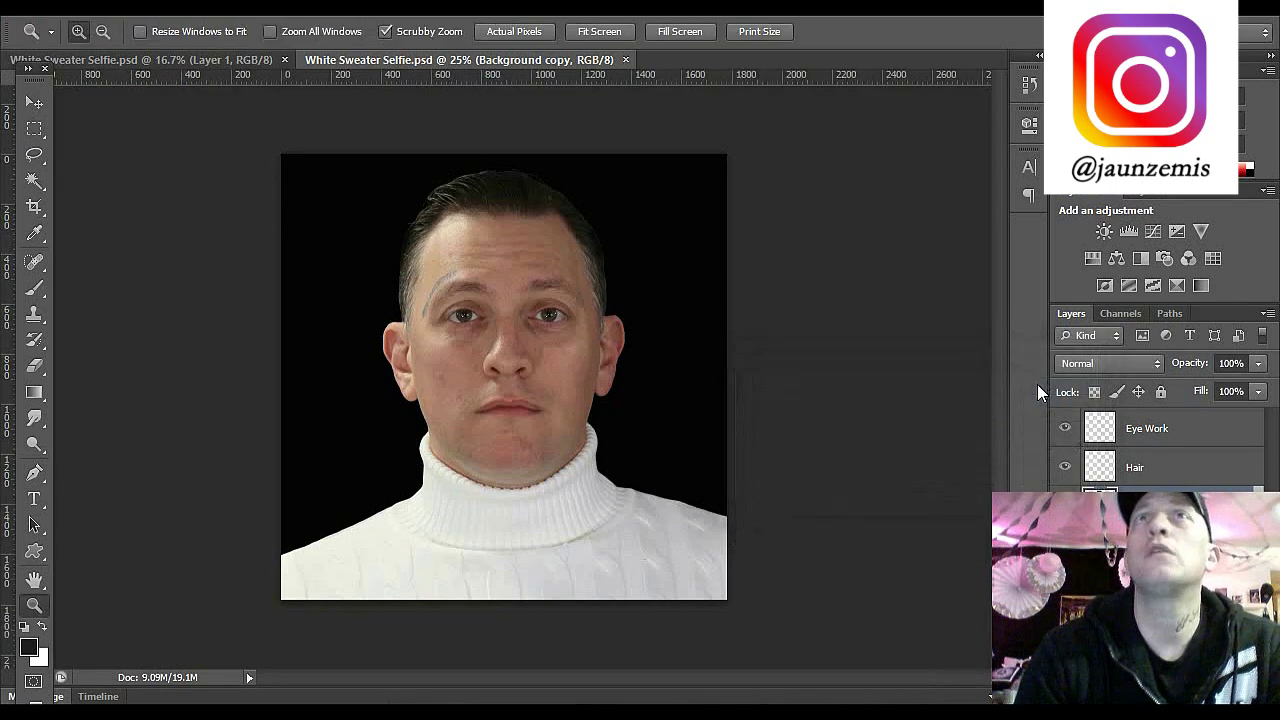
# Step: Open the Selective Color adjustment for the Background copy layer and set Cyan in the Reds to +8%, trying +7% and +15% first
pyautogui.hotkey('alt', 'i')
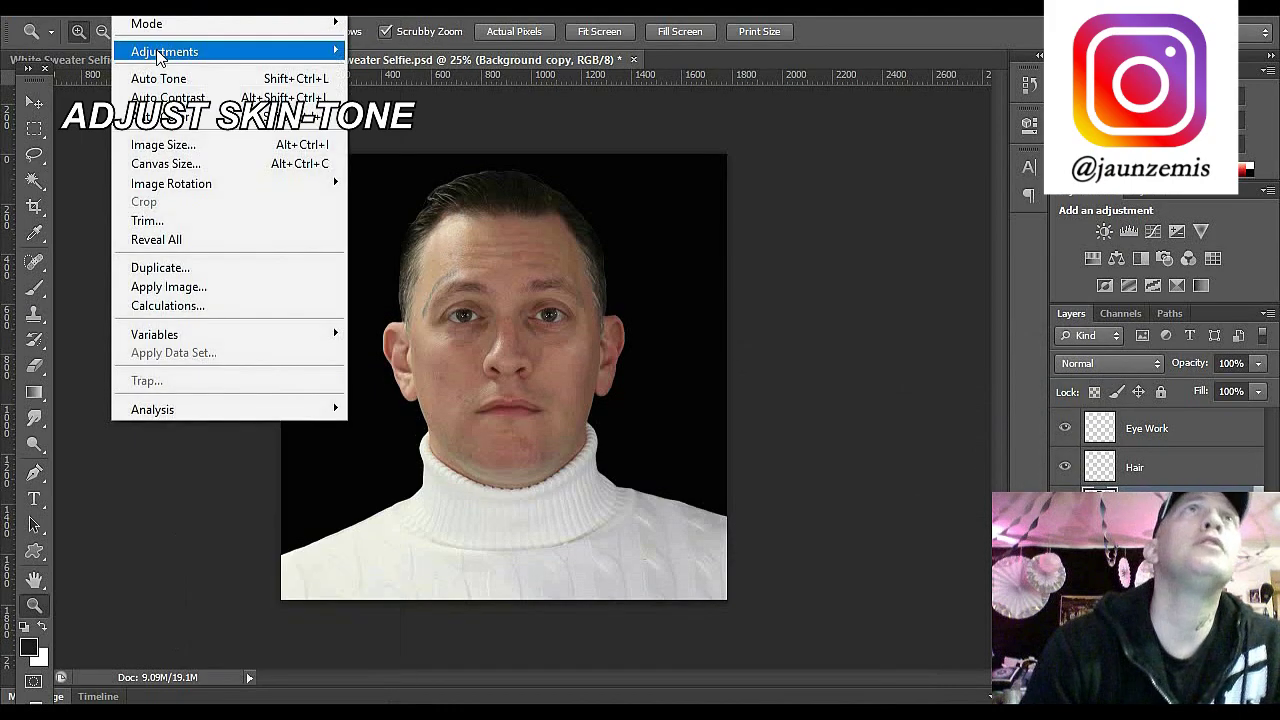
pyautogui.moveTo(157, 56)
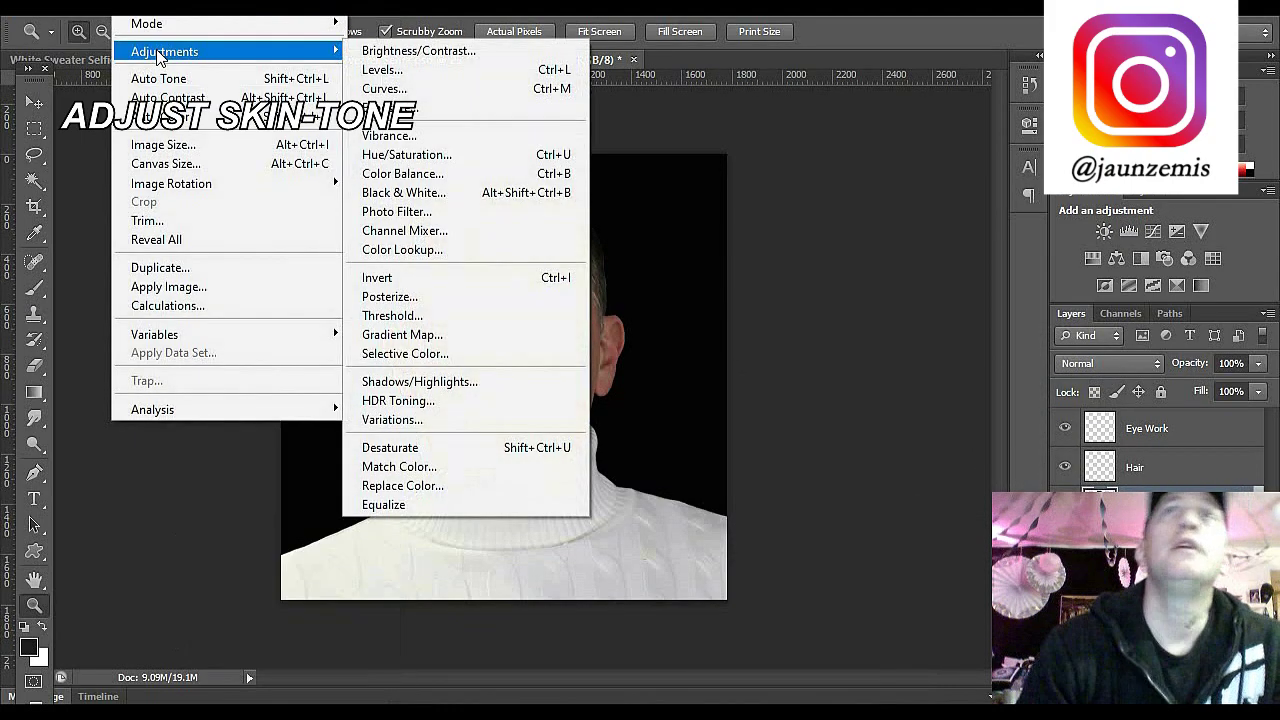
pyautogui.click(396, 357)
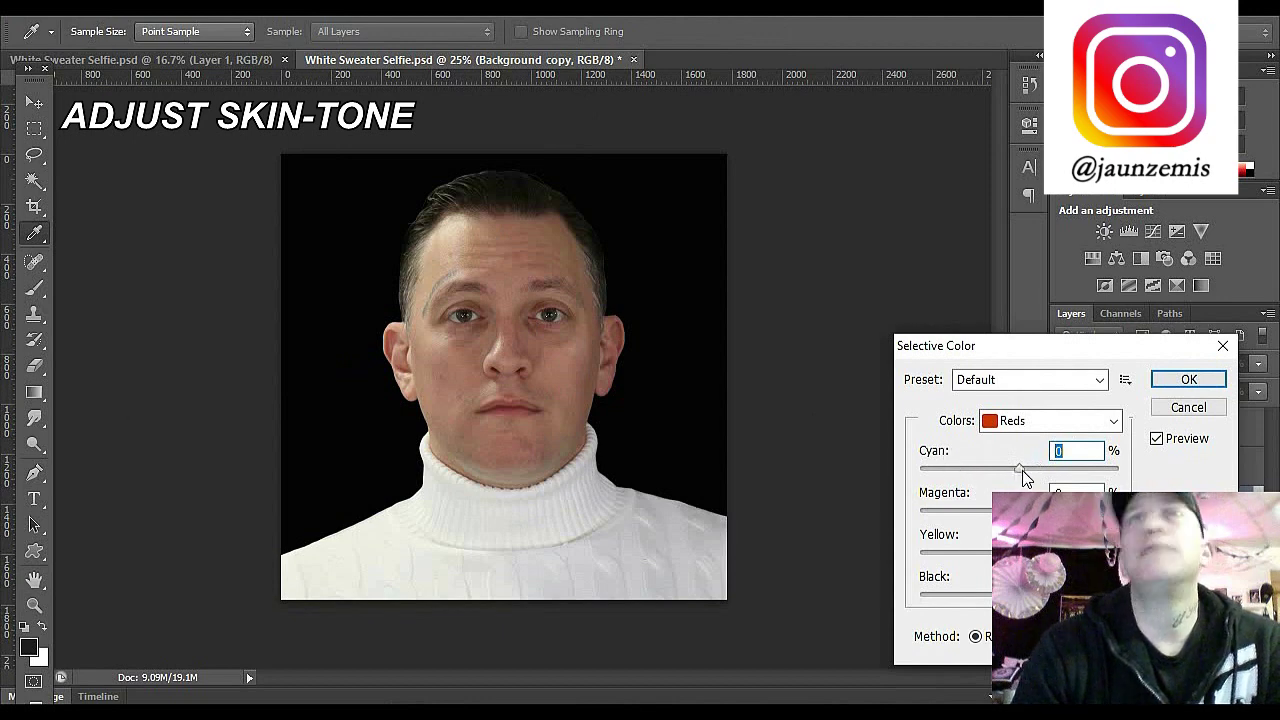
pyautogui.moveTo(1026, 474)
pyautogui.mouseDown()
pyautogui.moveTo(1135, 480)
pyautogui.moveTo(879, 480)
pyautogui.moveTo(1030, 476)
pyautogui.mouseUp()
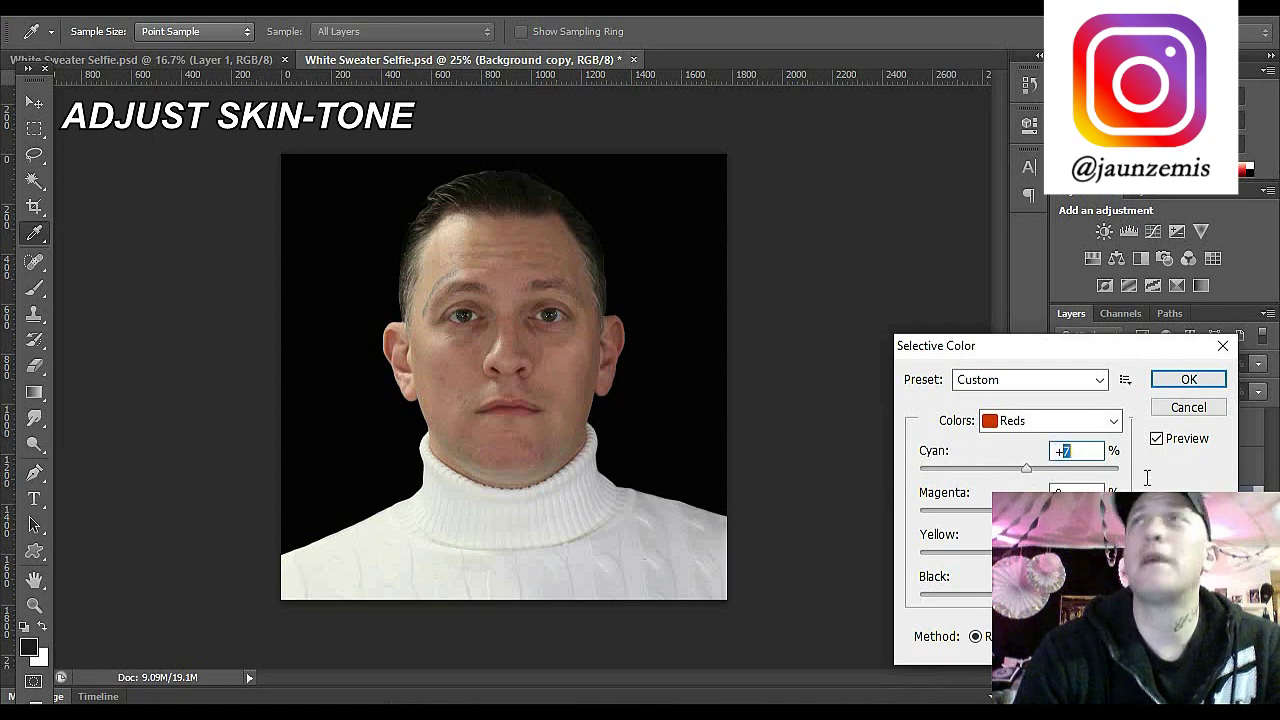
pyautogui.write('15')
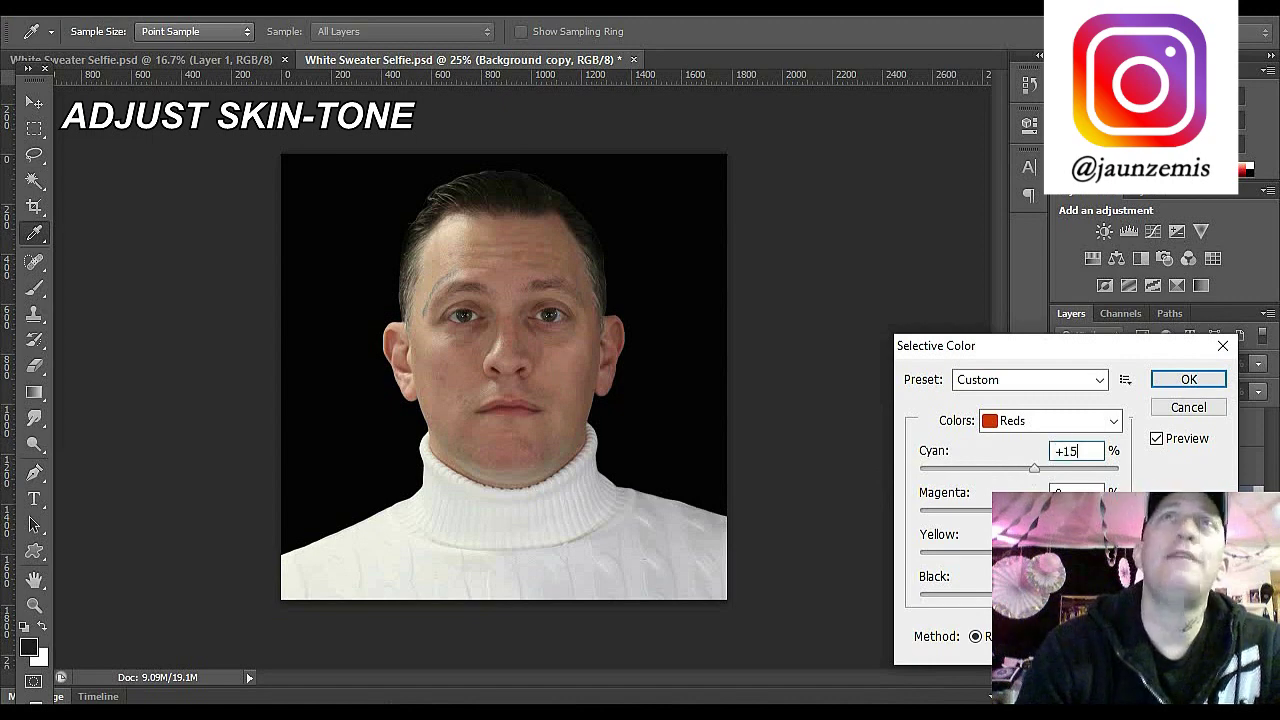
pyautogui.moveTo(1072, 452); pyautogui.dragTo(1032, 481)
pyautogui.write('2')
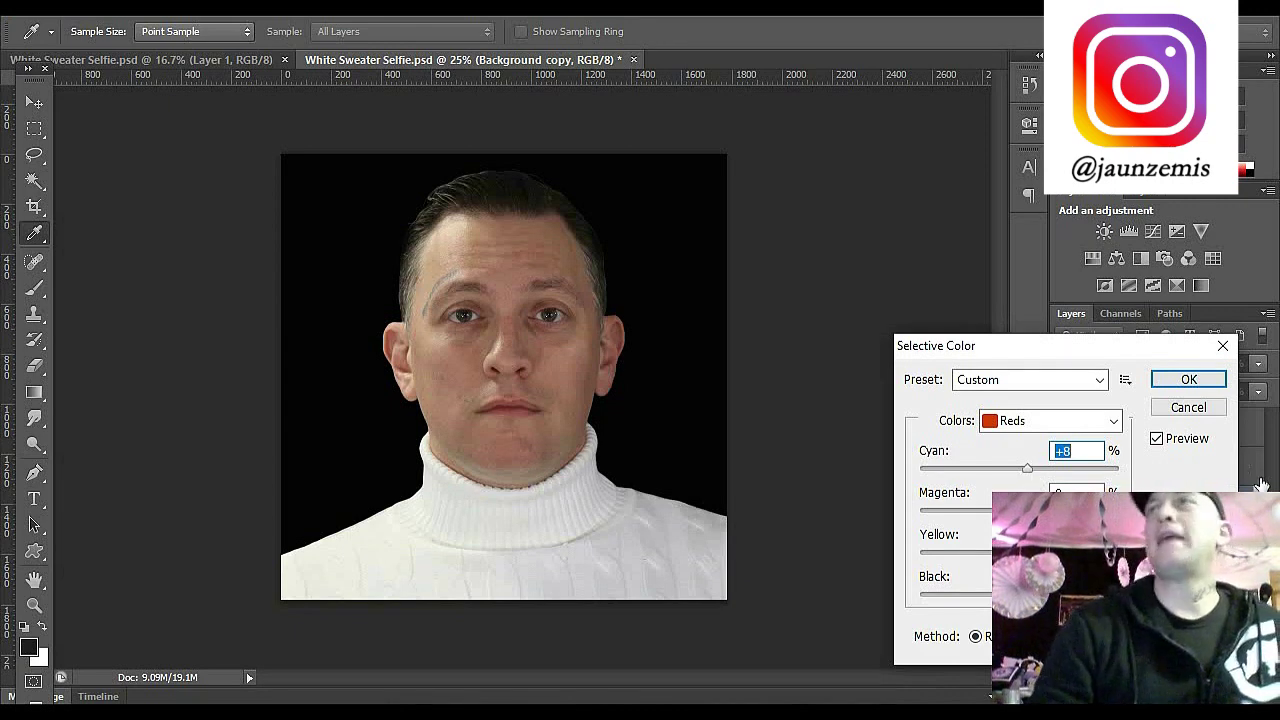
# Step: Compare the skin tone using the Selective Color preview and set Cyan in the Reds to +6%
pyautogui.click(1161, 444)
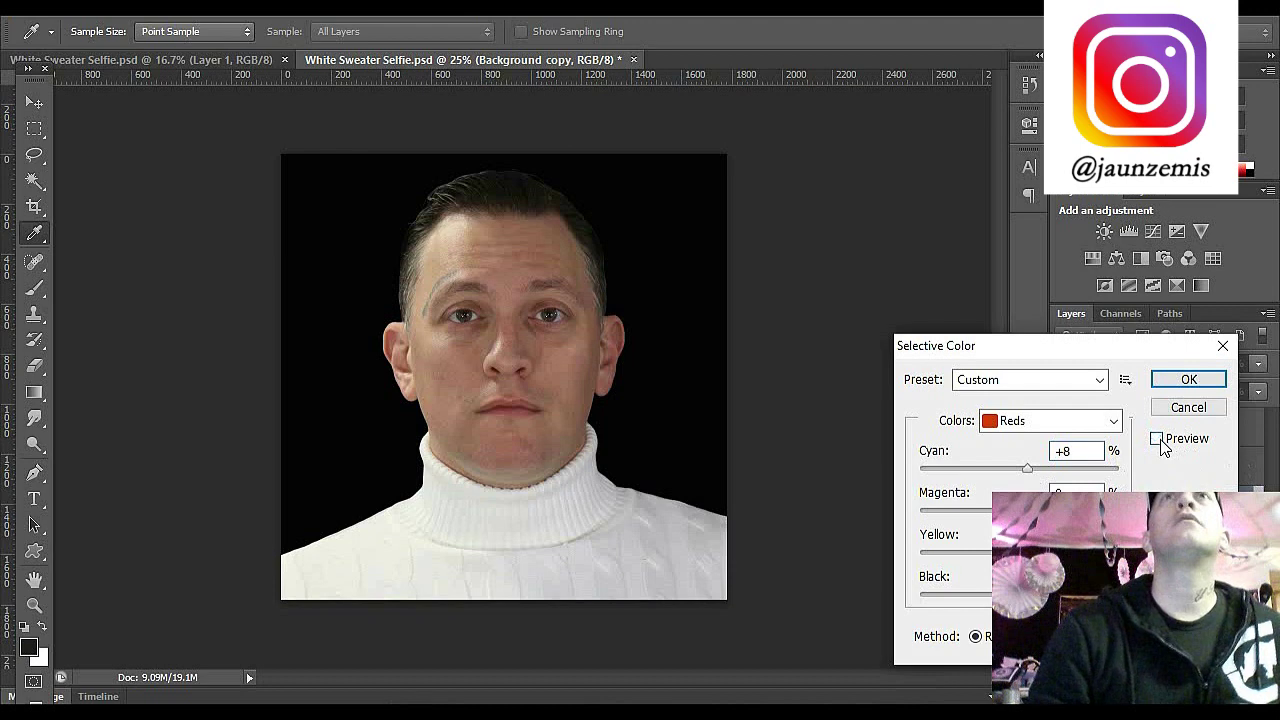
pyautogui.click(1157, 440)
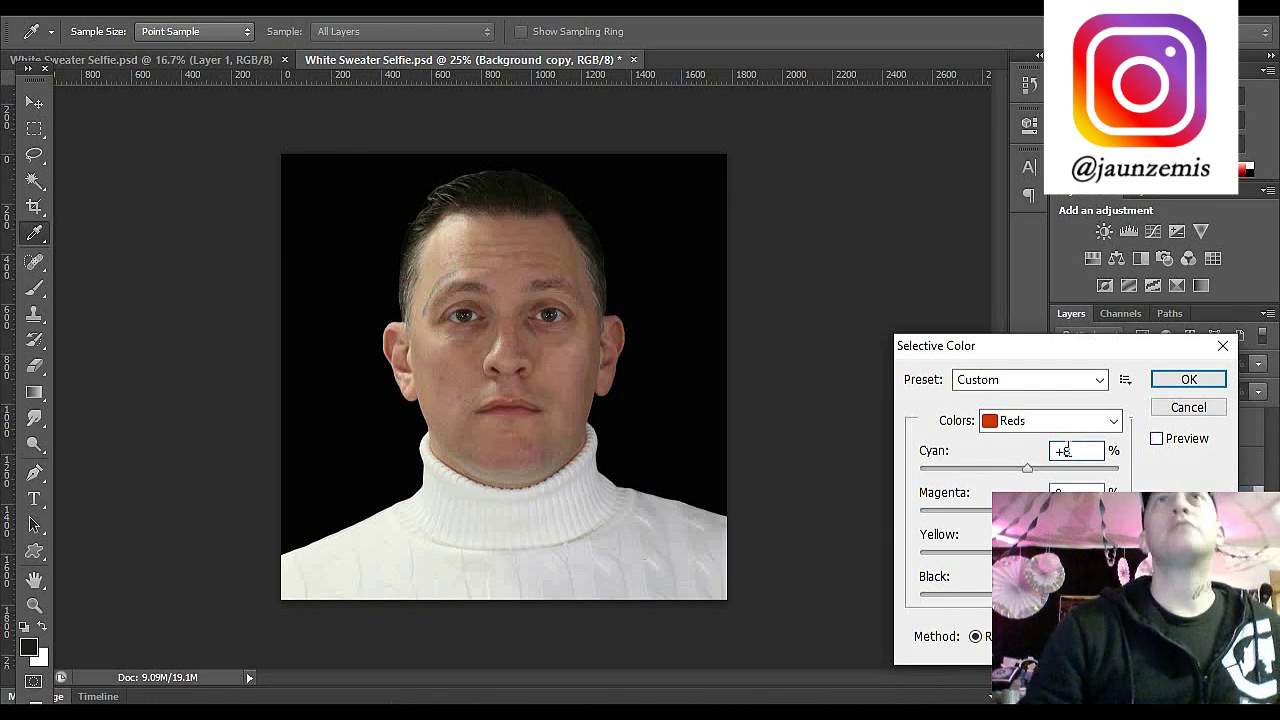
pyautogui.doubleClick(1066, 451)
pyautogui.press('Down')
pyautogui.press('Down')
pyautogui.press('Down')
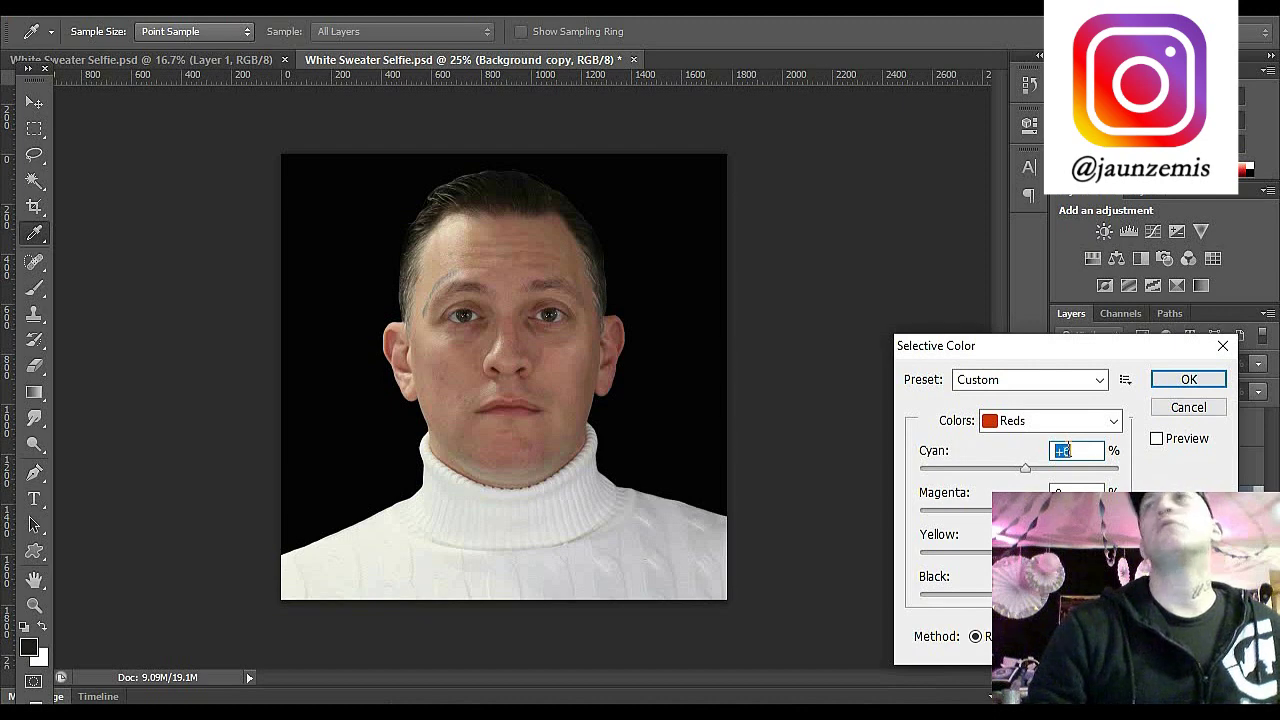
pyautogui.press('Tab')
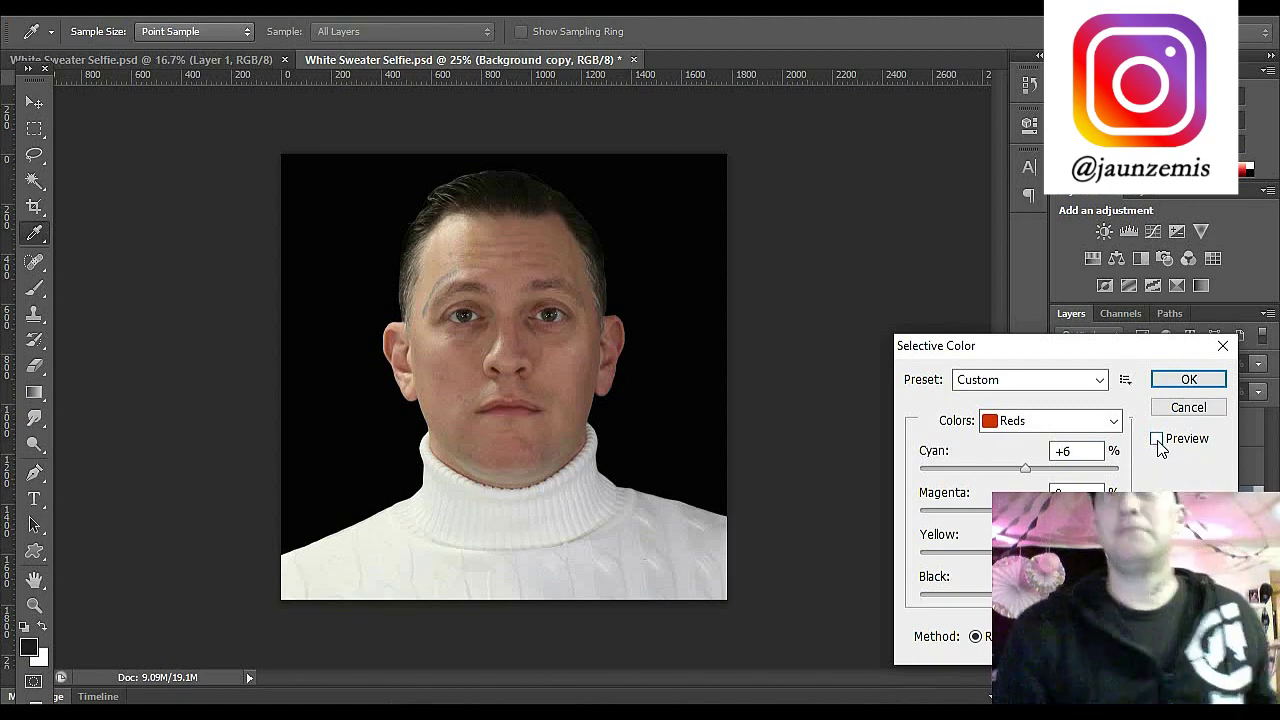
pyautogui.click(1158, 442)
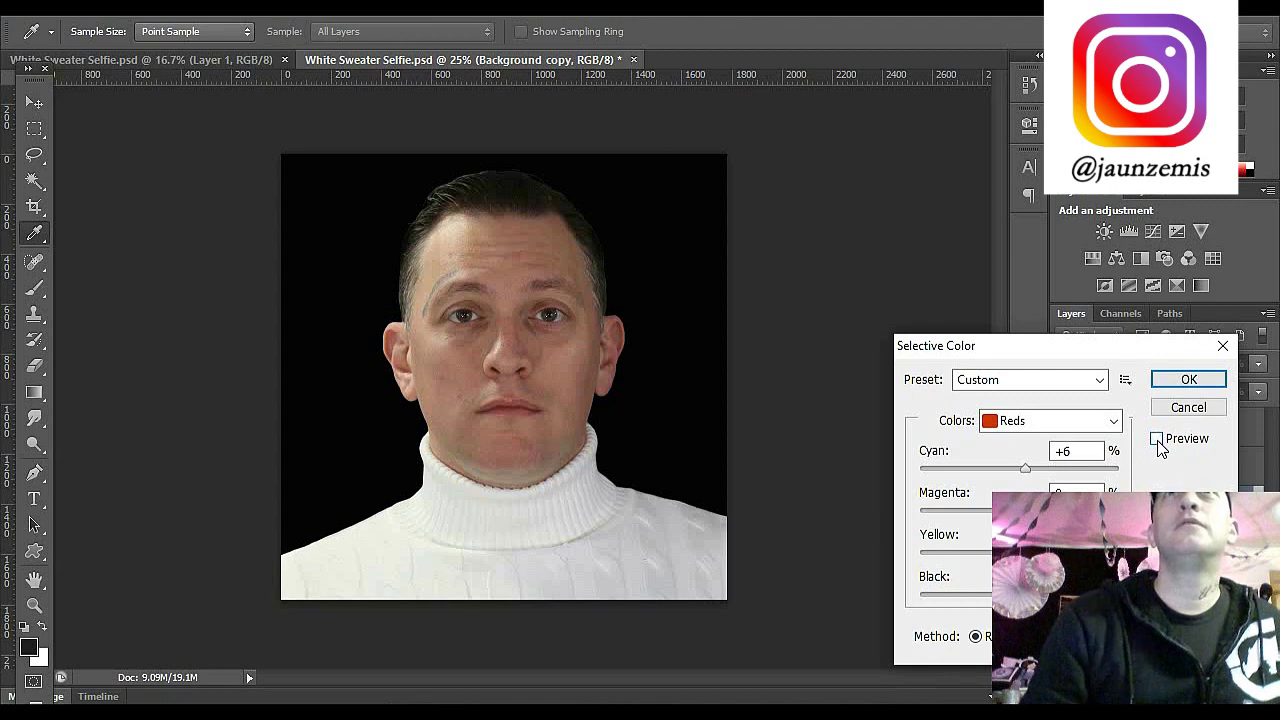
# Step: Set Cyan in the Reds to +4% and compare the skin tone with the Selective Color preview
pyautogui.click(1157, 441)
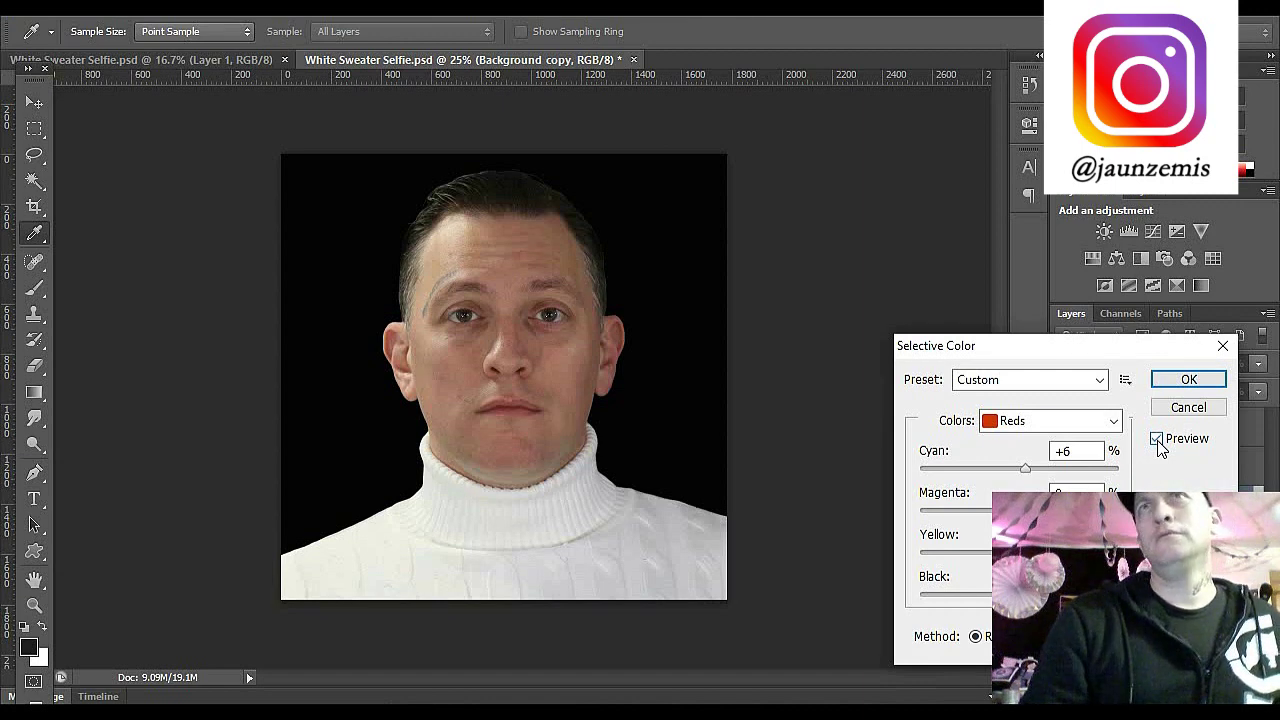
pyautogui.click(1082, 450)
pyautogui.press('Down')
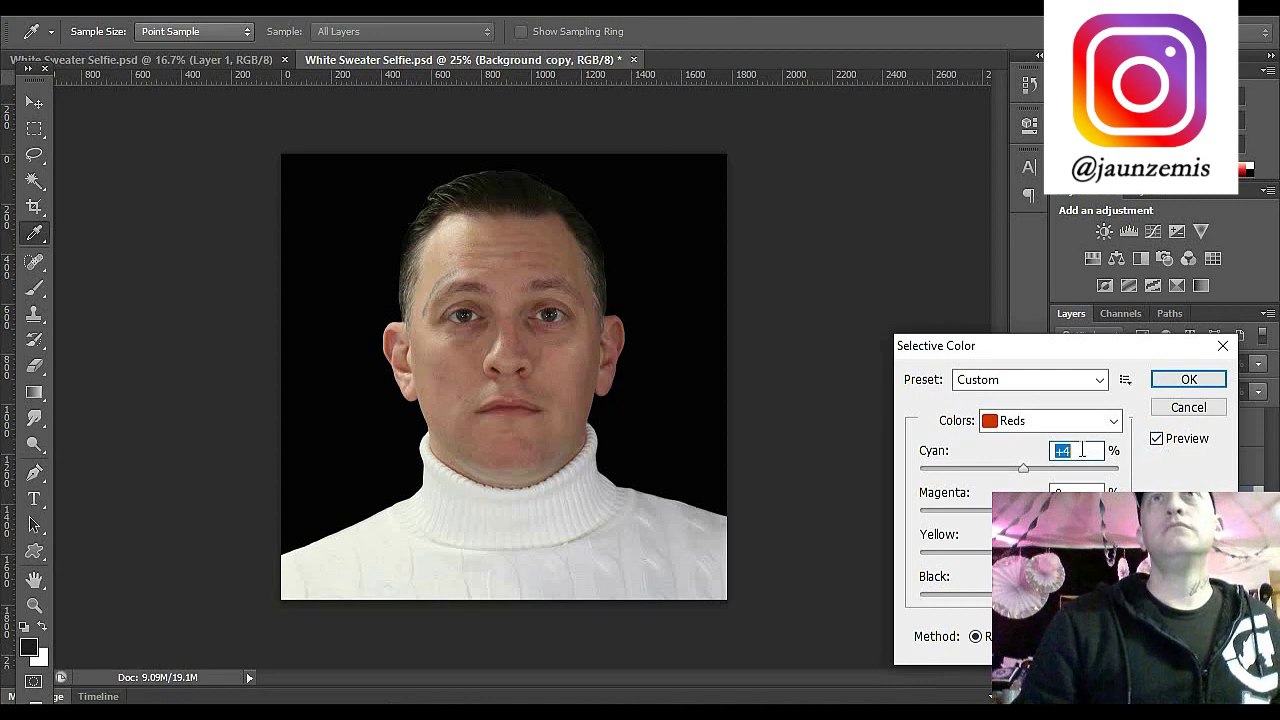
pyautogui.click(1156, 442)
# Step: Set Black in the Blacks to +1%, trying -1% and +2% first, and apply the Selective Color adjustment
pyautogui.click(1090, 423)
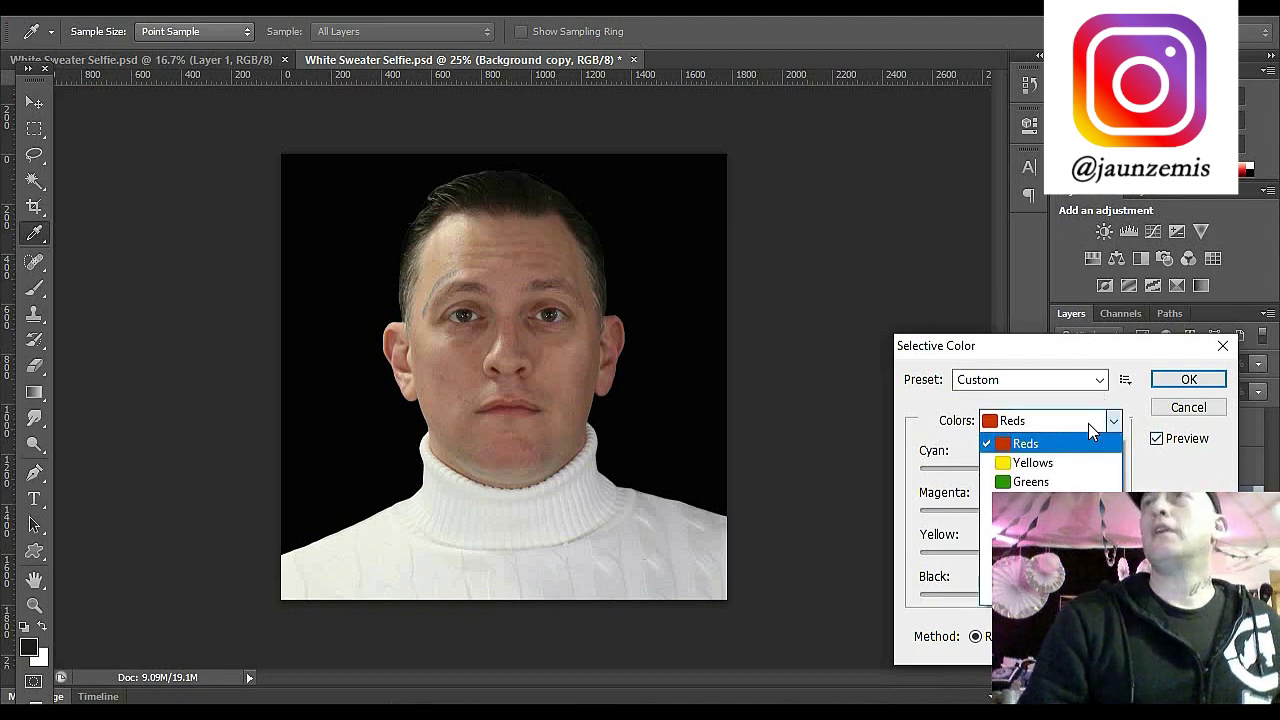
pyautogui.click(985, 596)
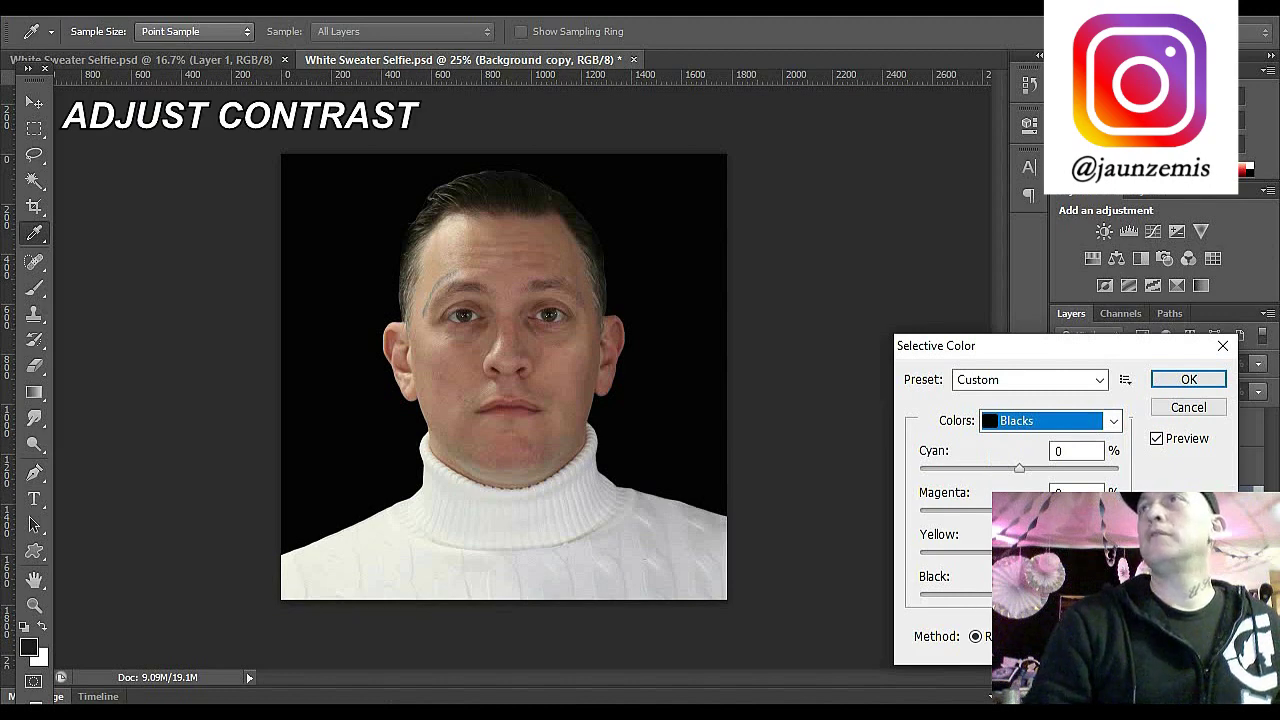
pyautogui.moveTo(1050, 368); pyautogui.dragTo(944, 93)
pyautogui.click(965, 301)
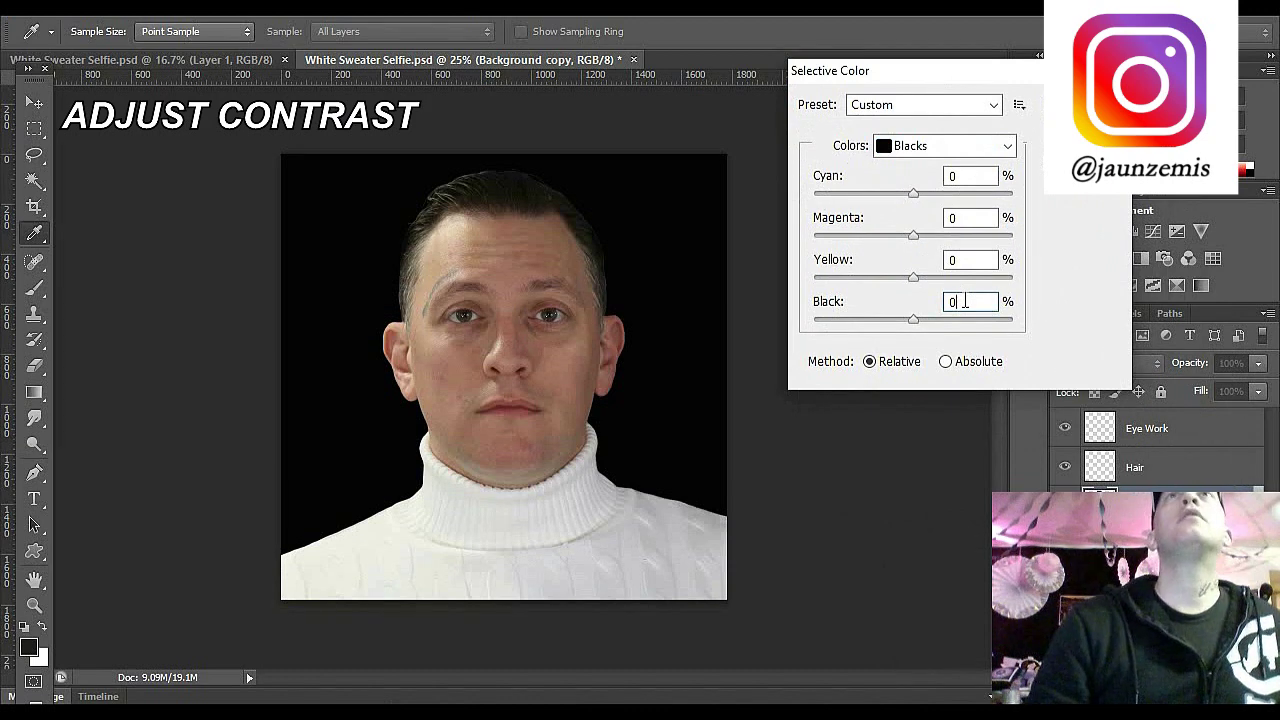
pyautogui.press('Up')
pyautogui.press('Down')
pyautogui.press('Down')
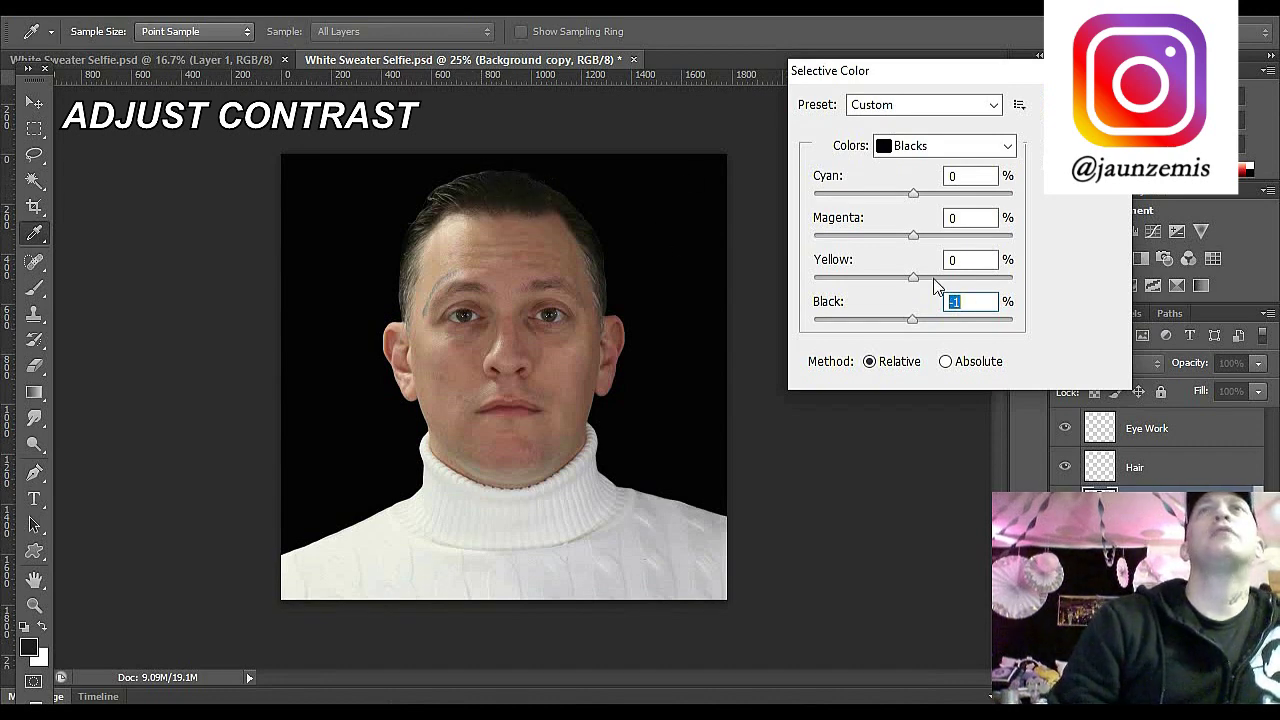
pyautogui.press('Up')
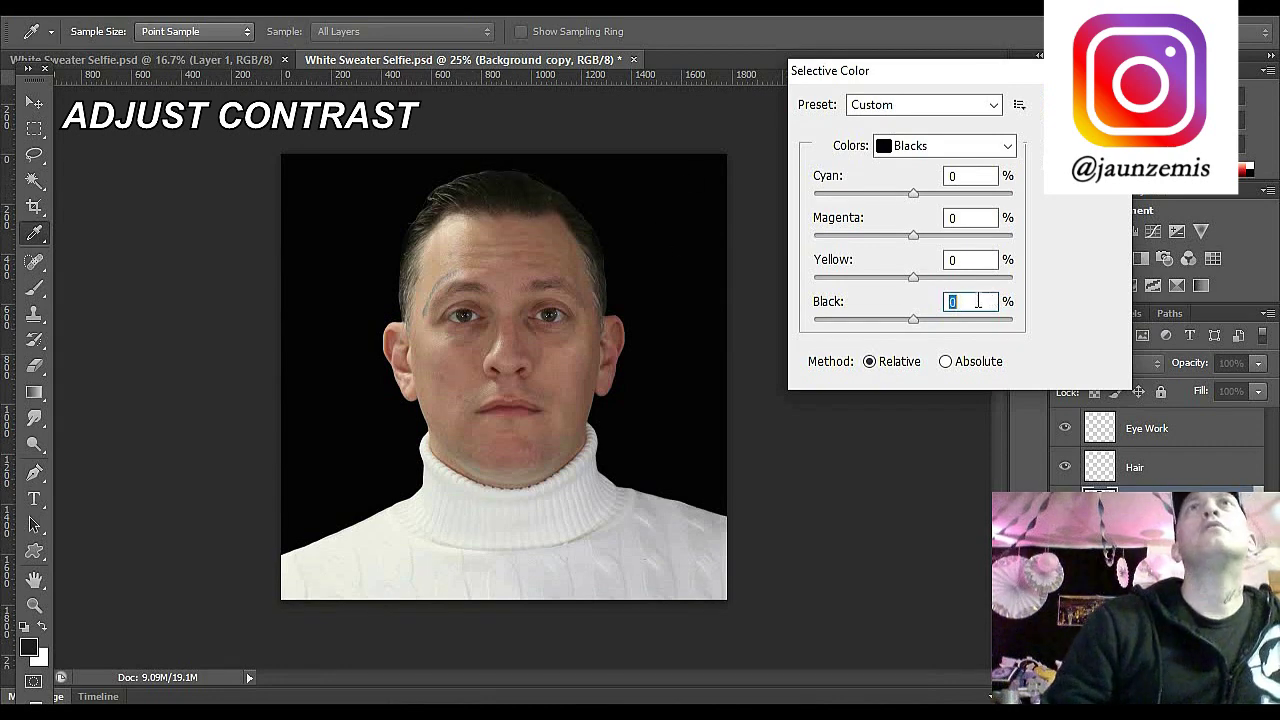
pyautogui.press('Up')
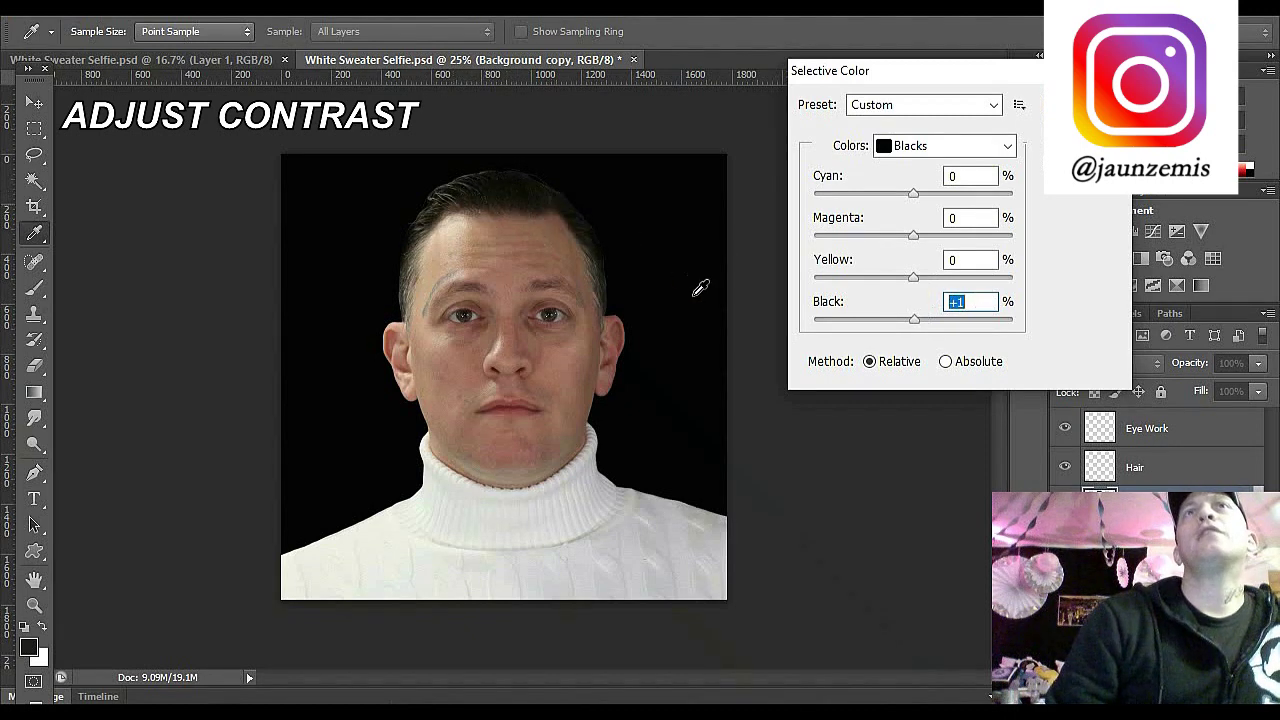
pyautogui.press('Up')
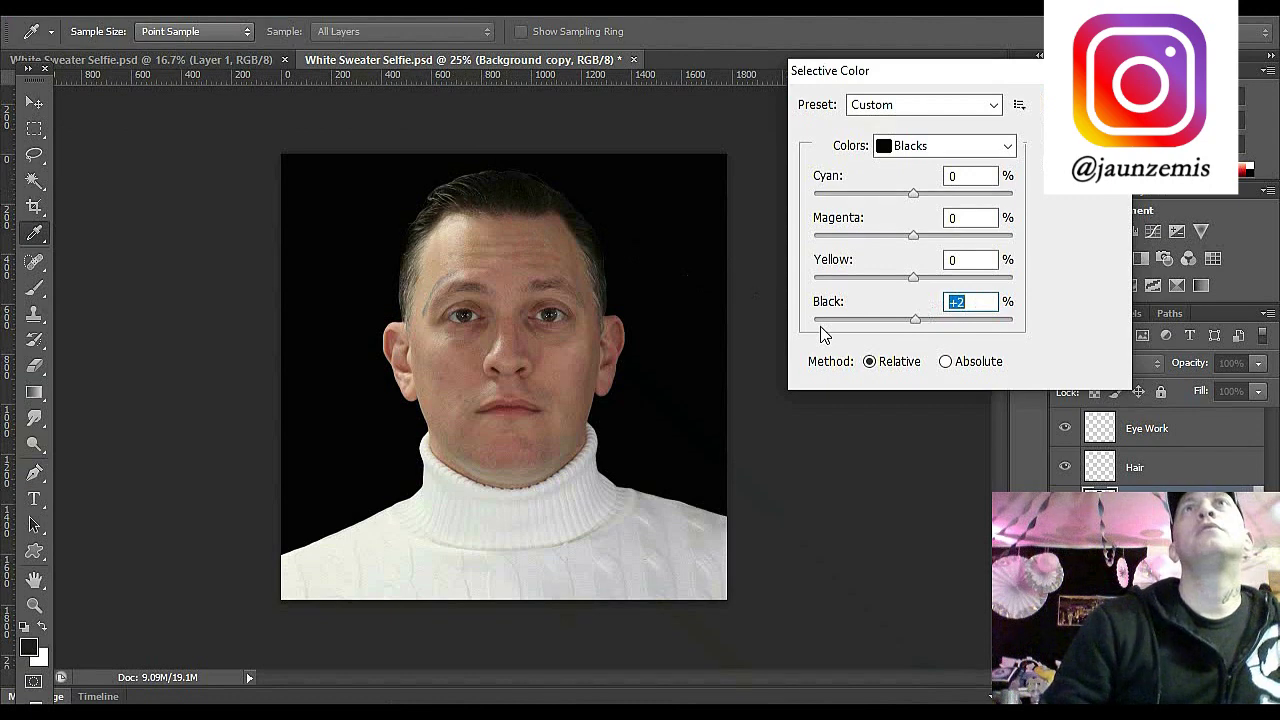
pyautogui.press('Down')
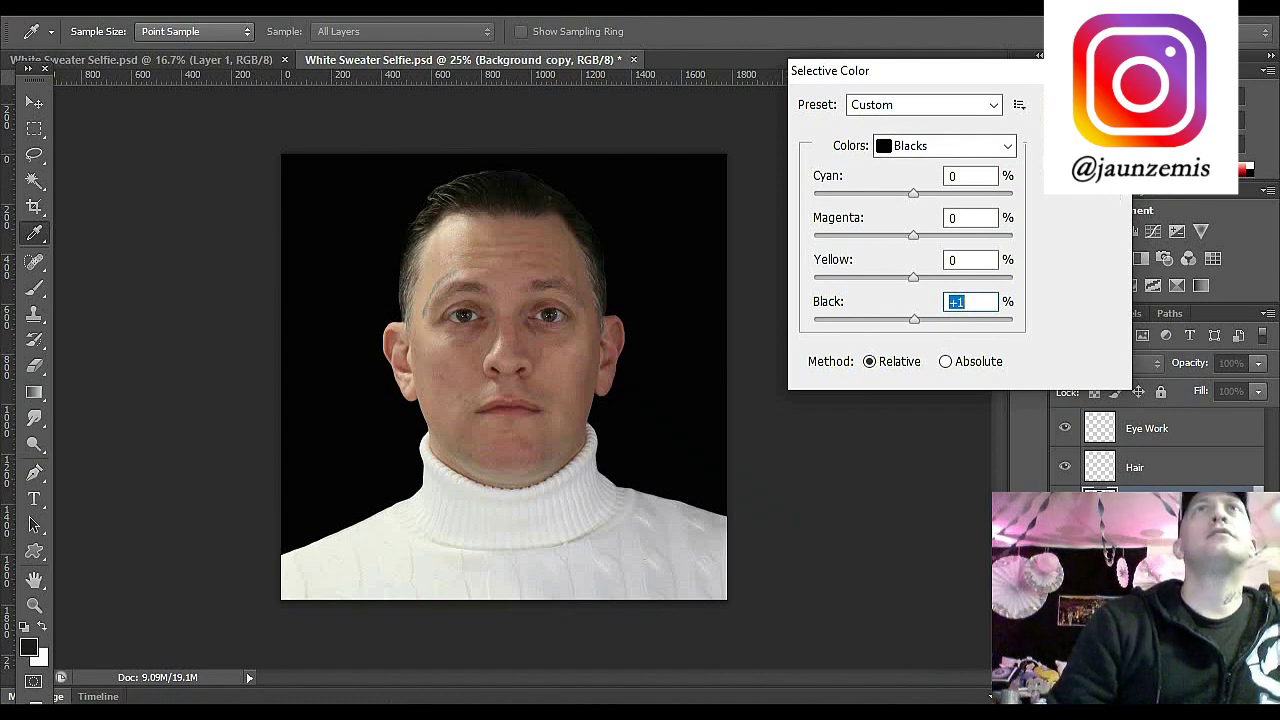
pyautogui.press('Right')
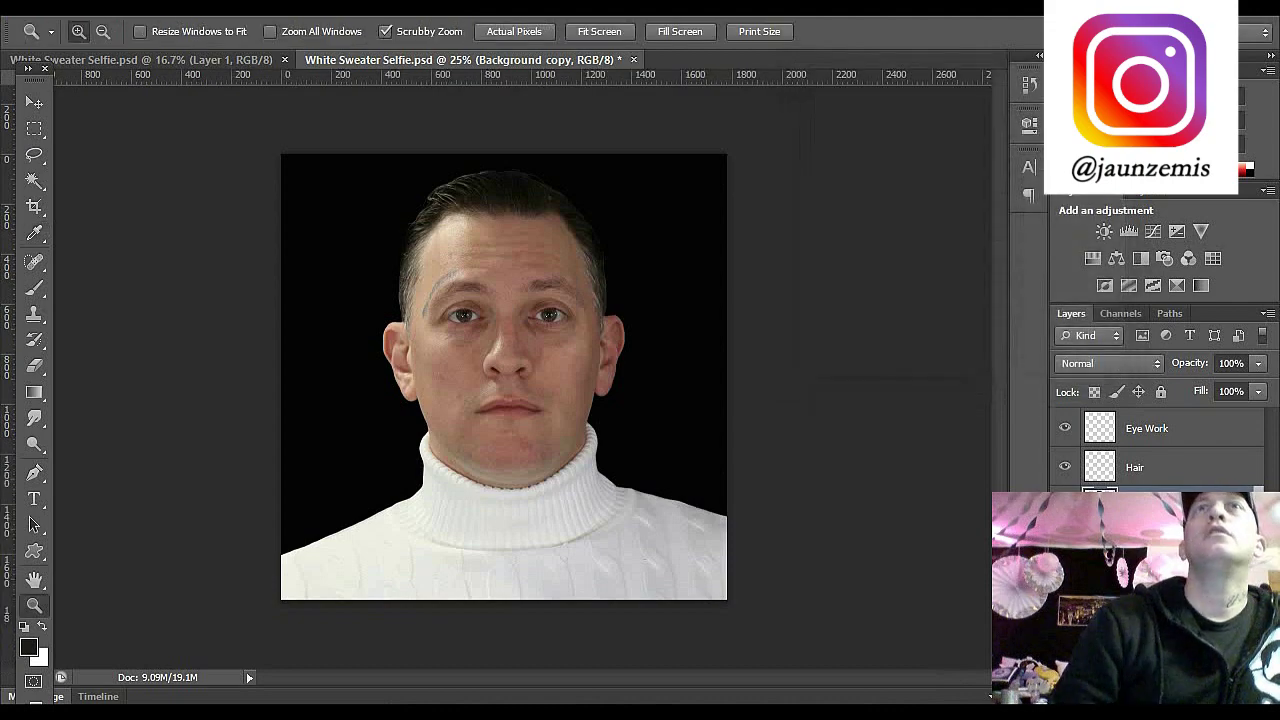
pyautogui.click(130, 1)
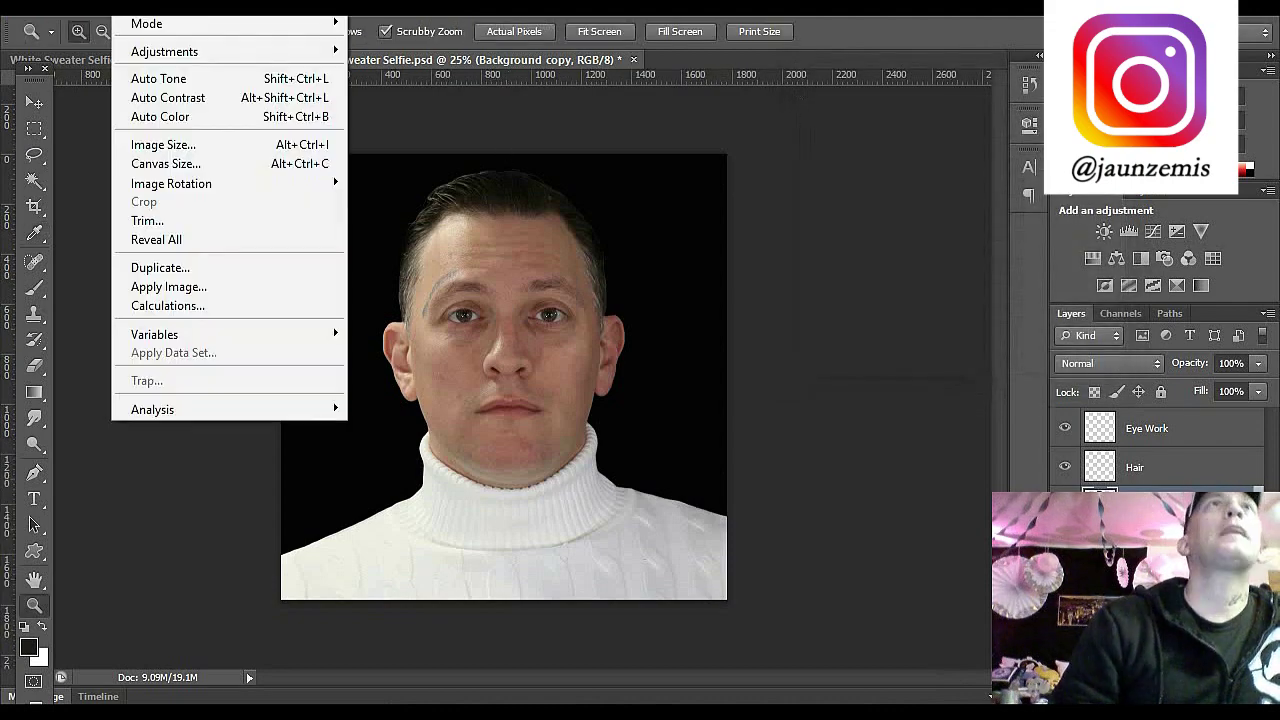
pyautogui.moveTo(182, 52)
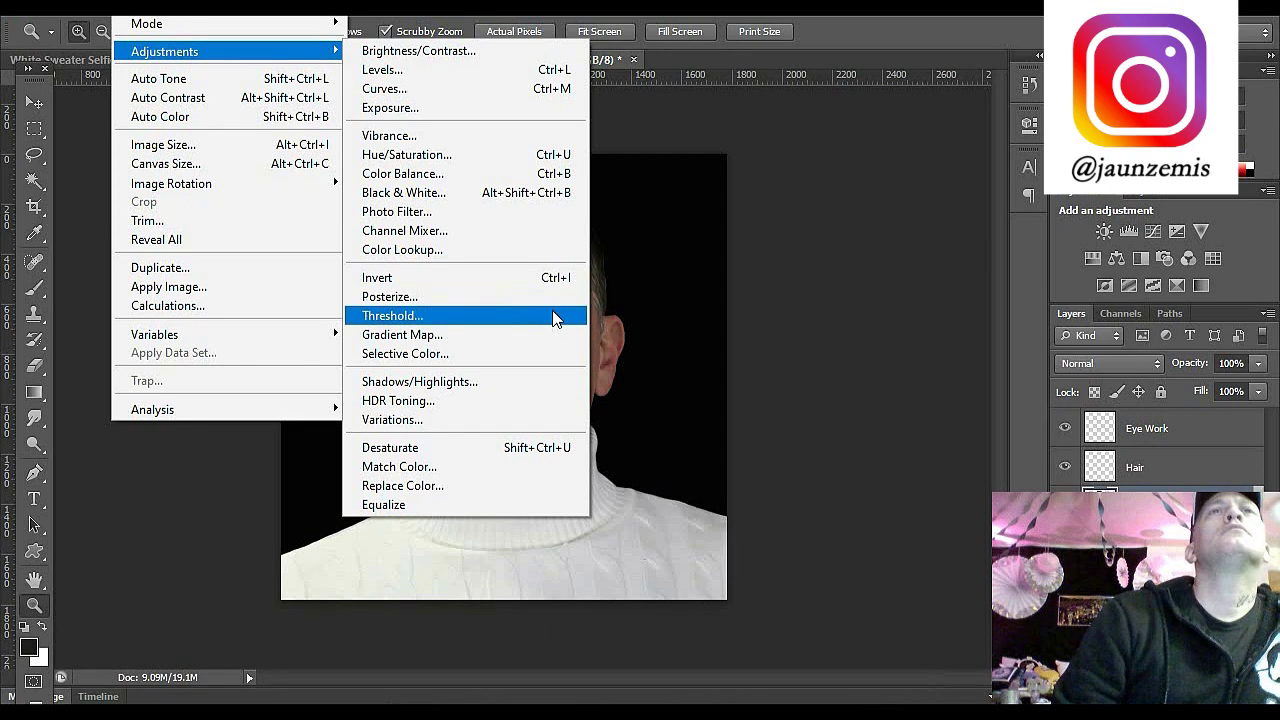
pyautogui.click(466, 380)
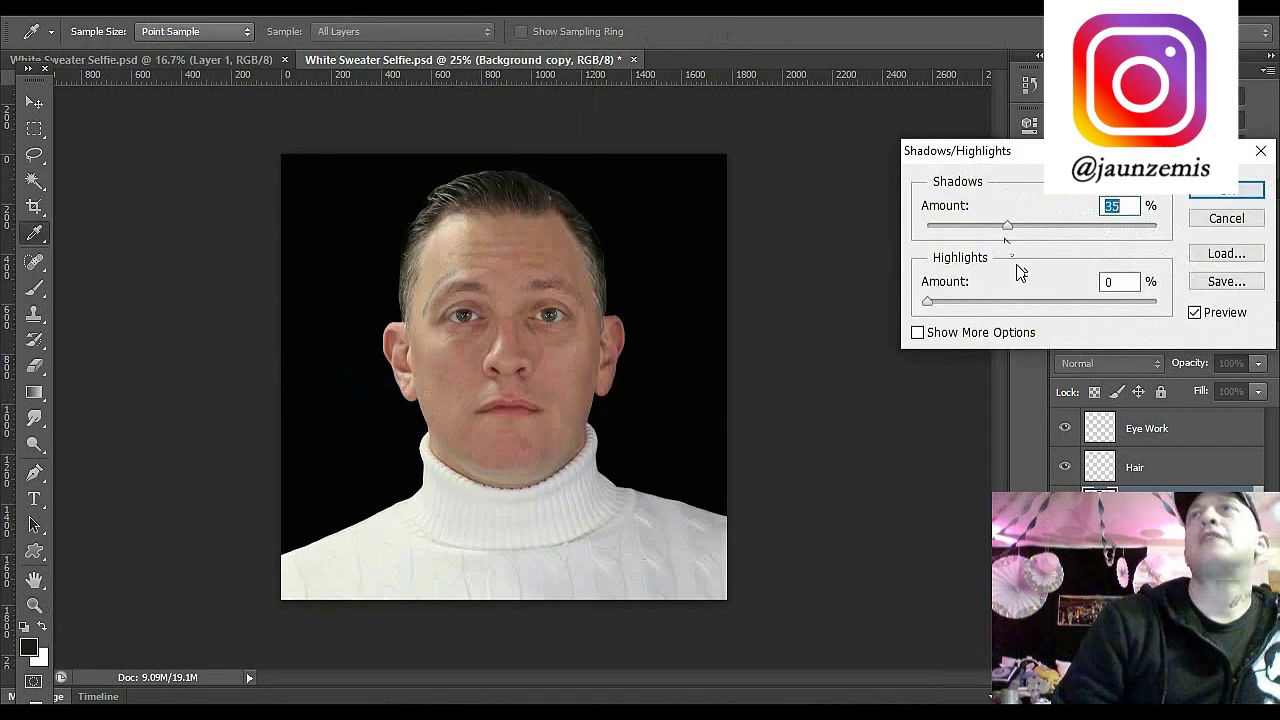
pyautogui.moveTo(1006, 227); pyautogui.dragTo(905, 250)
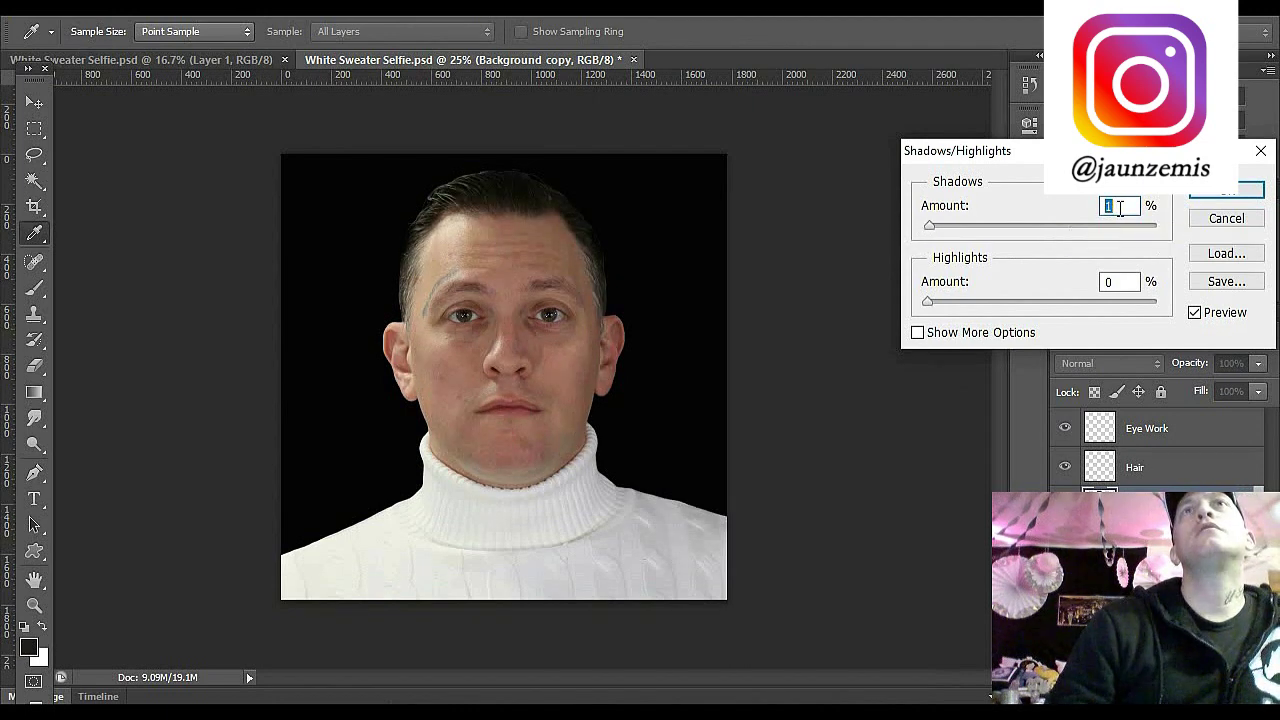
pyautogui.click(1126, 288)
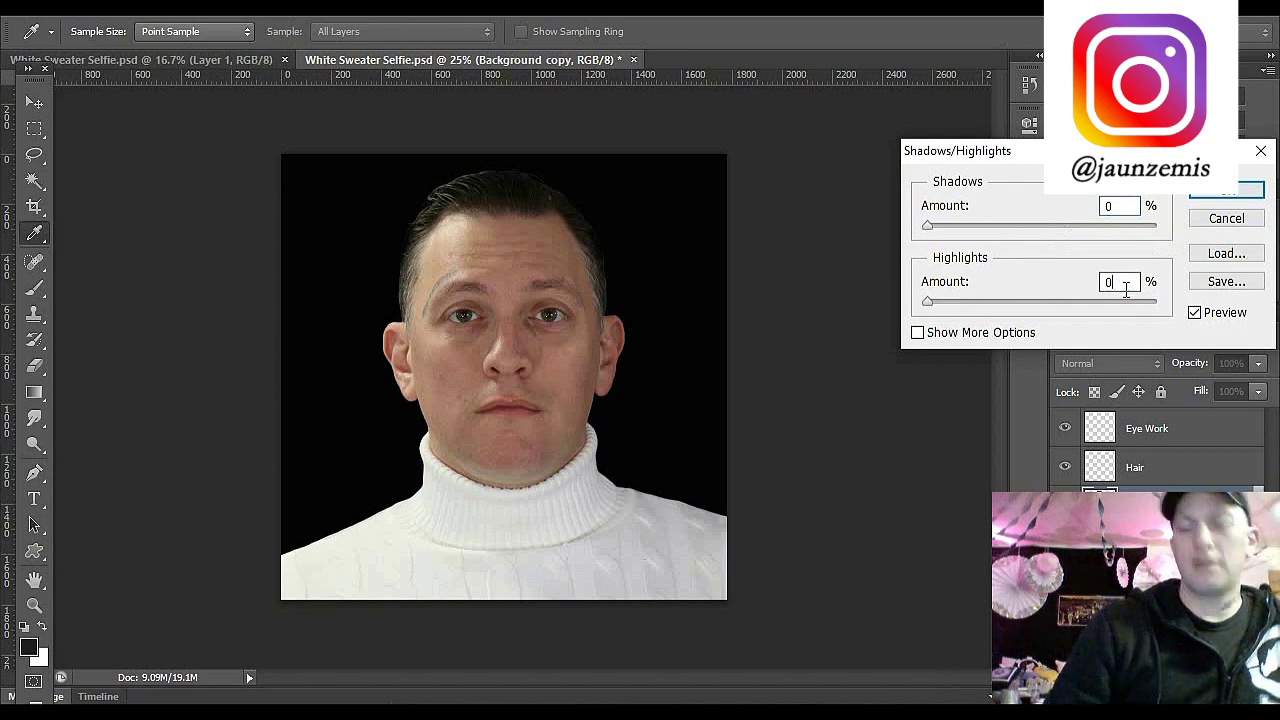
pyautogui.press('Up')
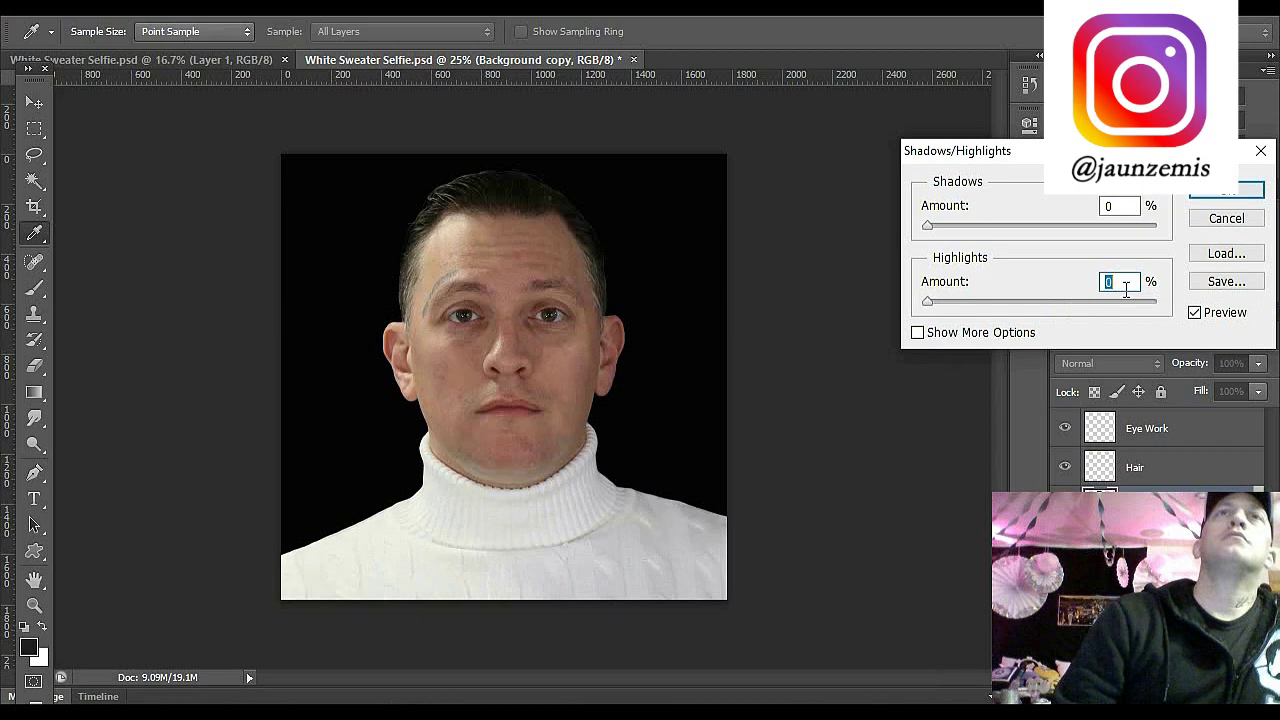
pyautogui.click(1210, 216)
# Step: Select the Spot Healing Brush at 6 px for retouching the forehead and shift the toolbox away from the window edge
pyautogui.press('z')
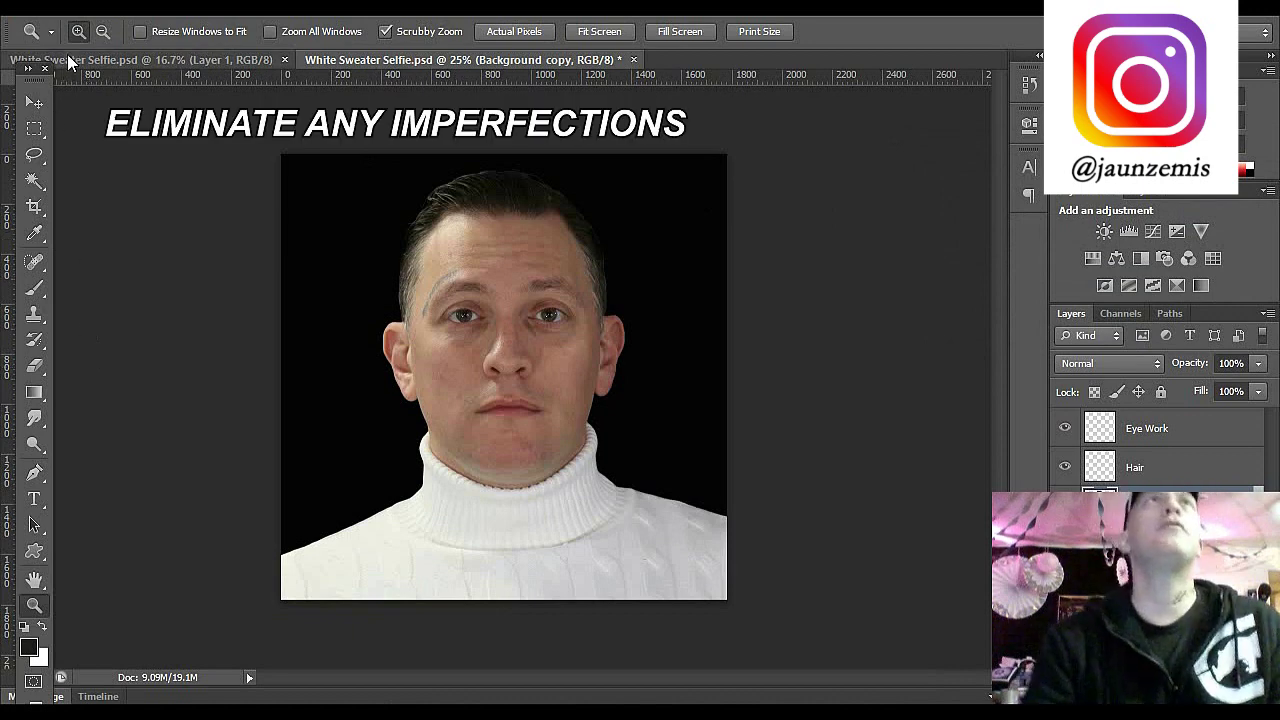
pyautogui.click(507, 228)
pyautogui.click(507, 228)
pyautogui.click(507, 228)
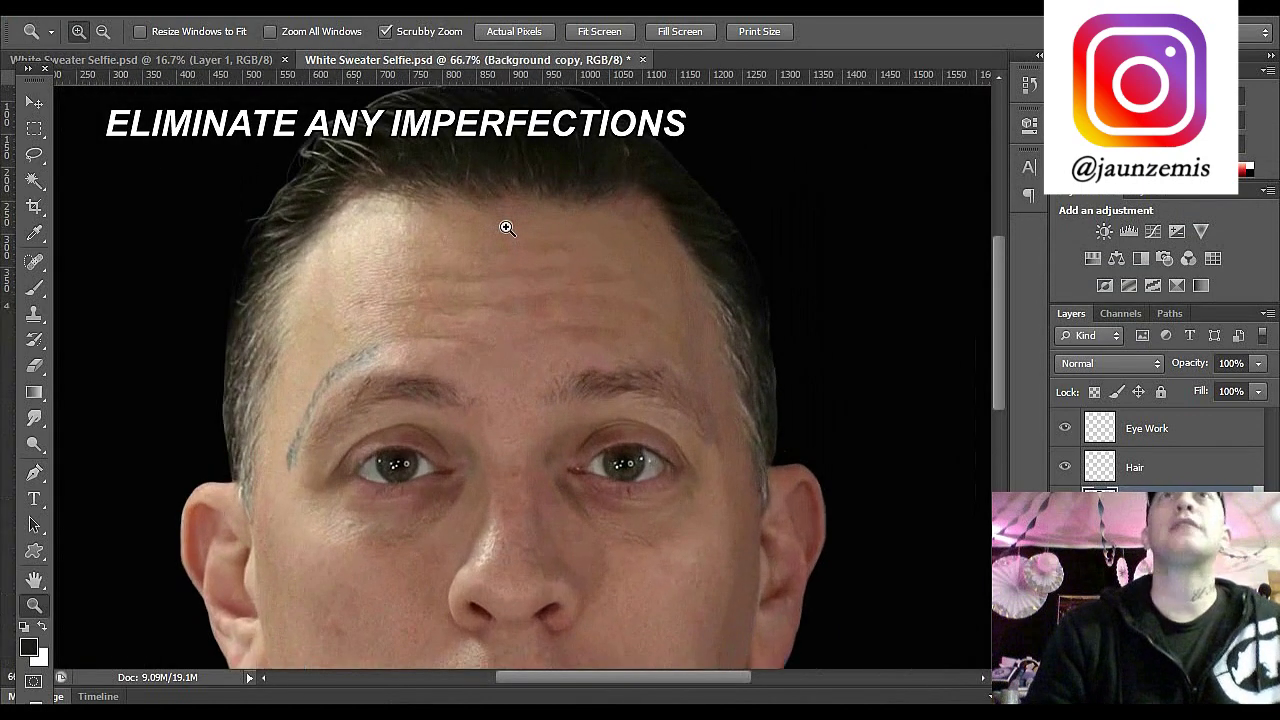
pyautogui.click(660, 243)
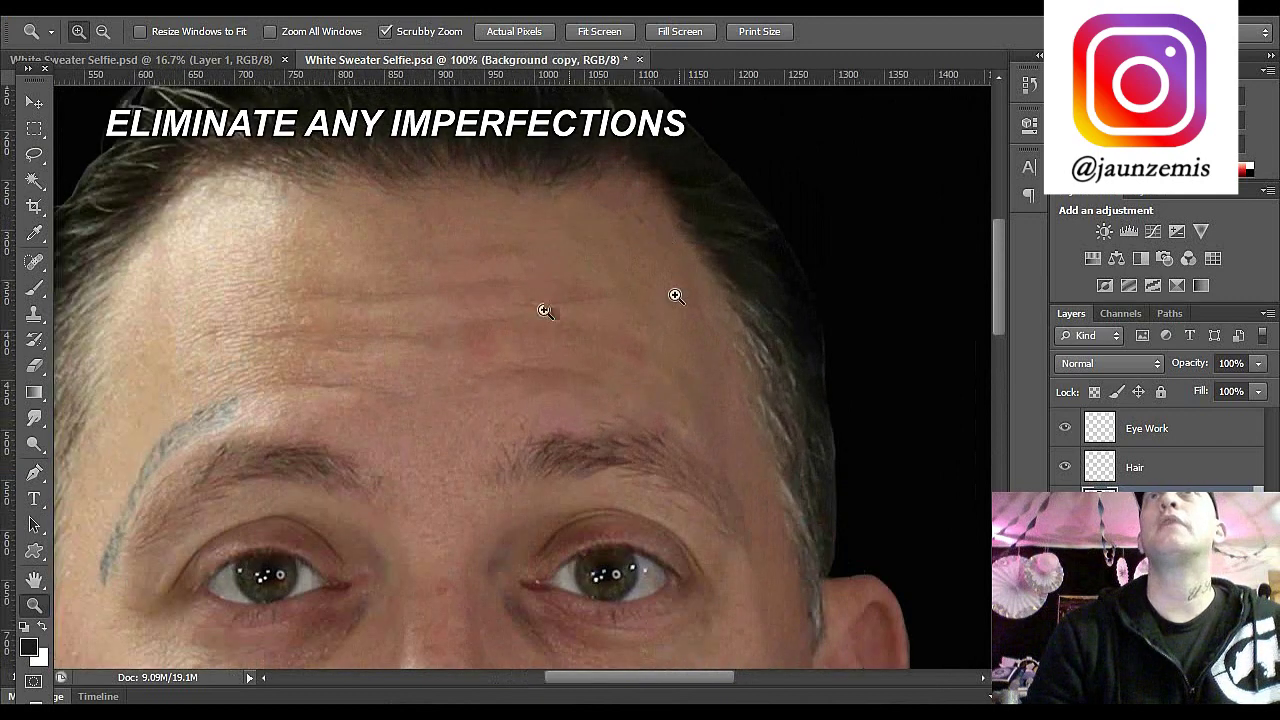
pyautogui.click(42, 266)
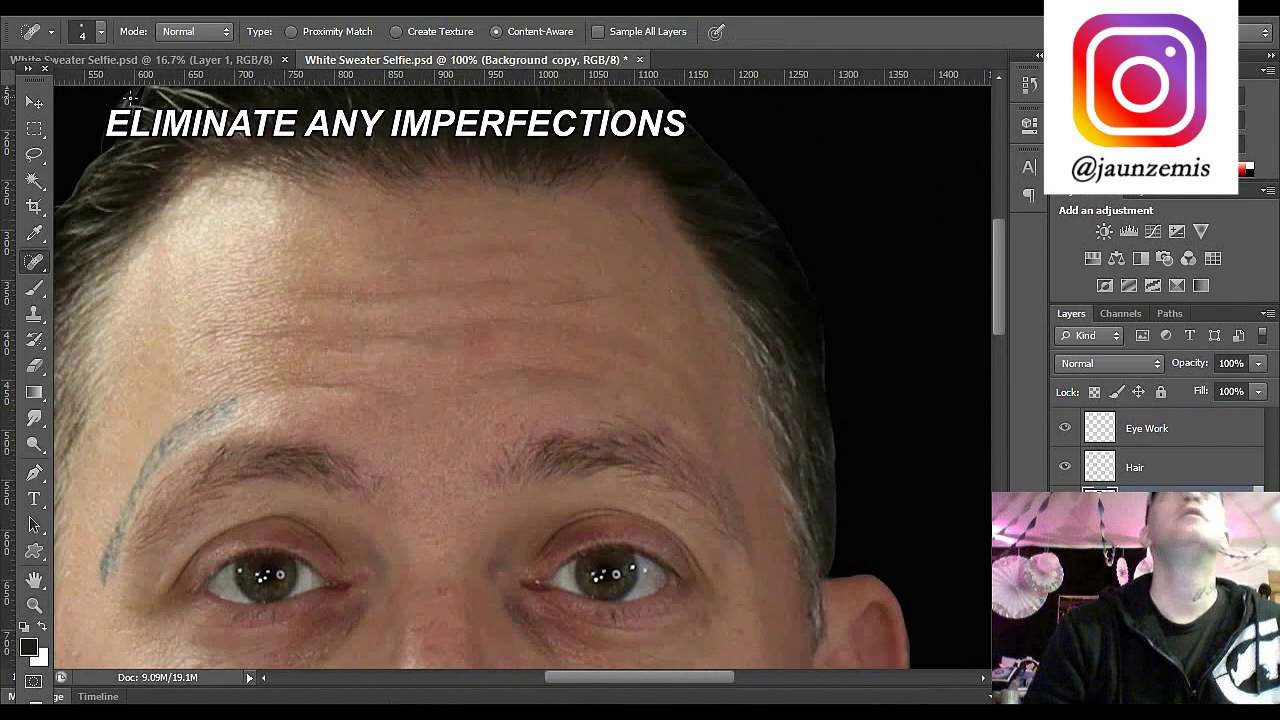
pyautogui.click(95, 35)
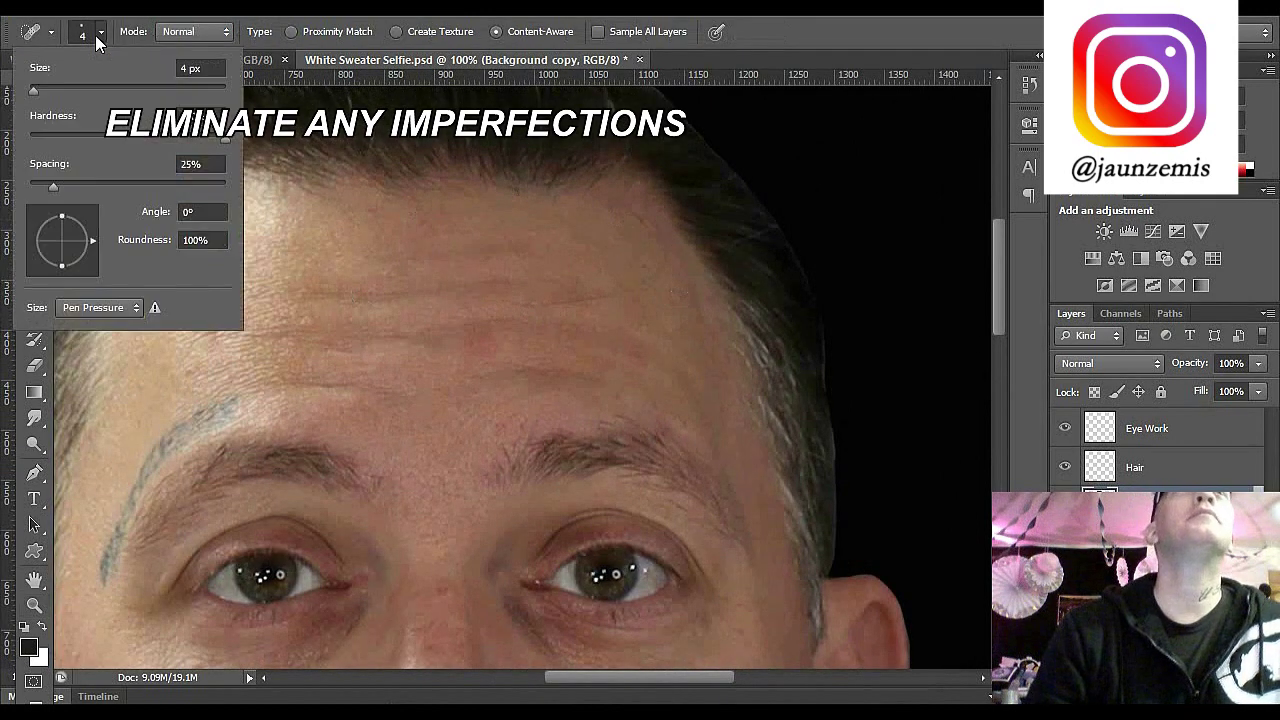
pyautogui.click(219, 69)
pyautogui.write('6')
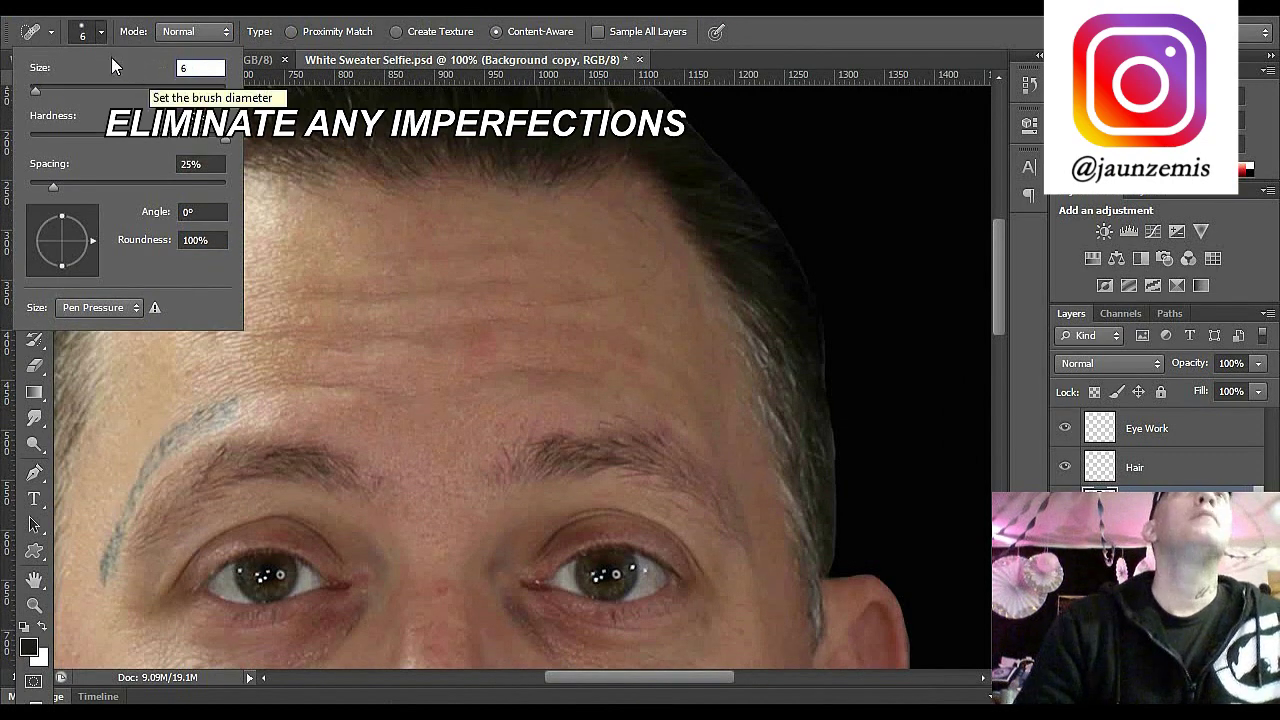
pyautogui.press('Return')
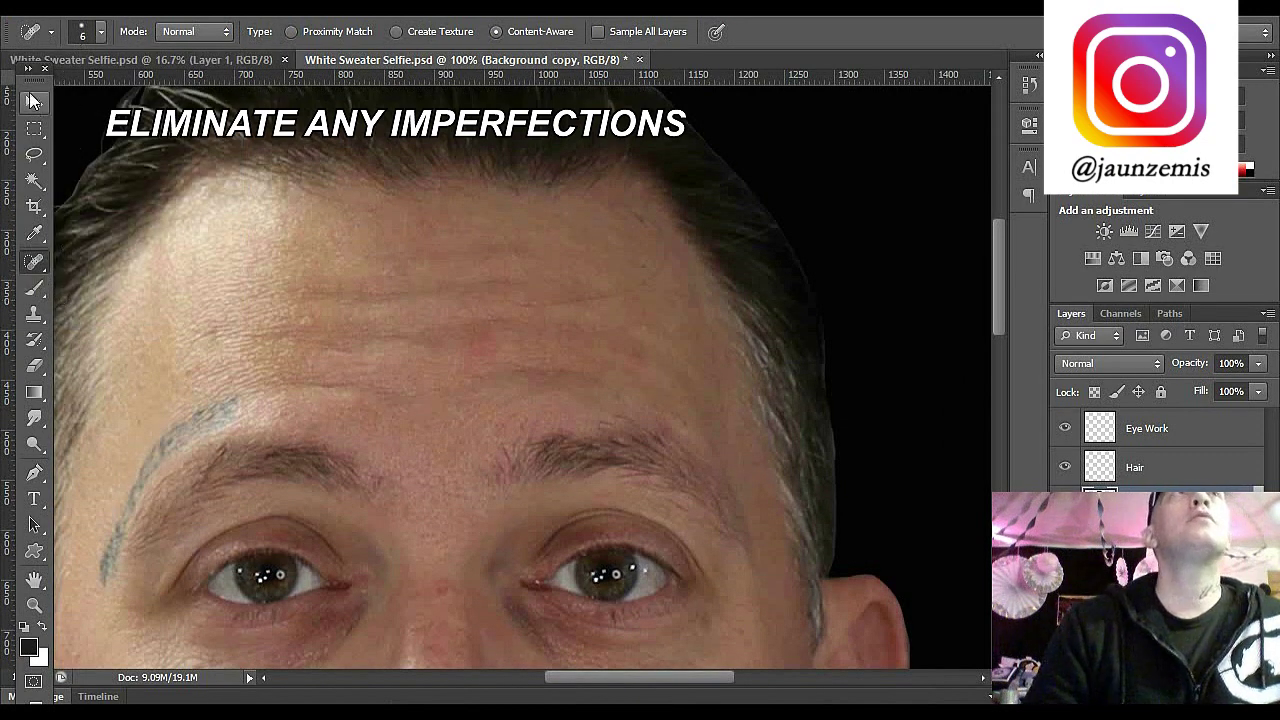
pyautogui.moveTo(34, 68); pyautogui.dragTo(68, 68)
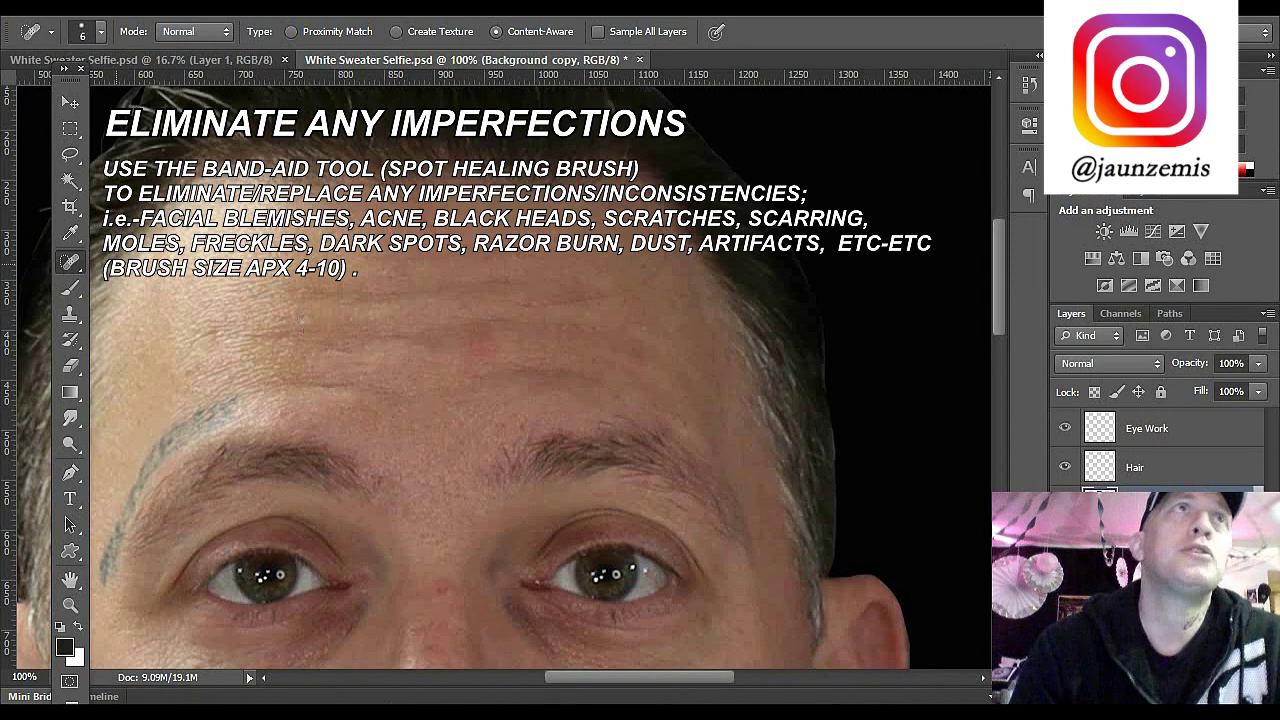
# Step: Set the Spot Healing Brush size to 10 px
pyautogui.click(88, 40)
pyautogui.click(211, 68)
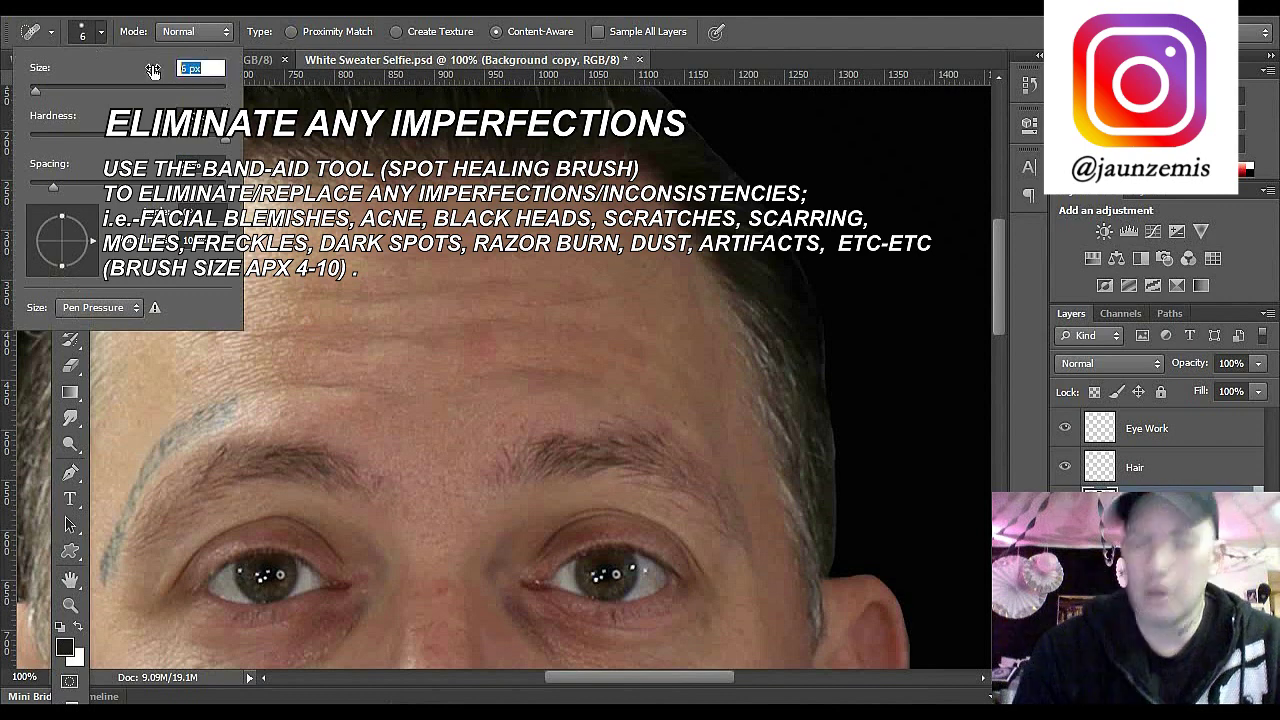
pyautogui.write('10')
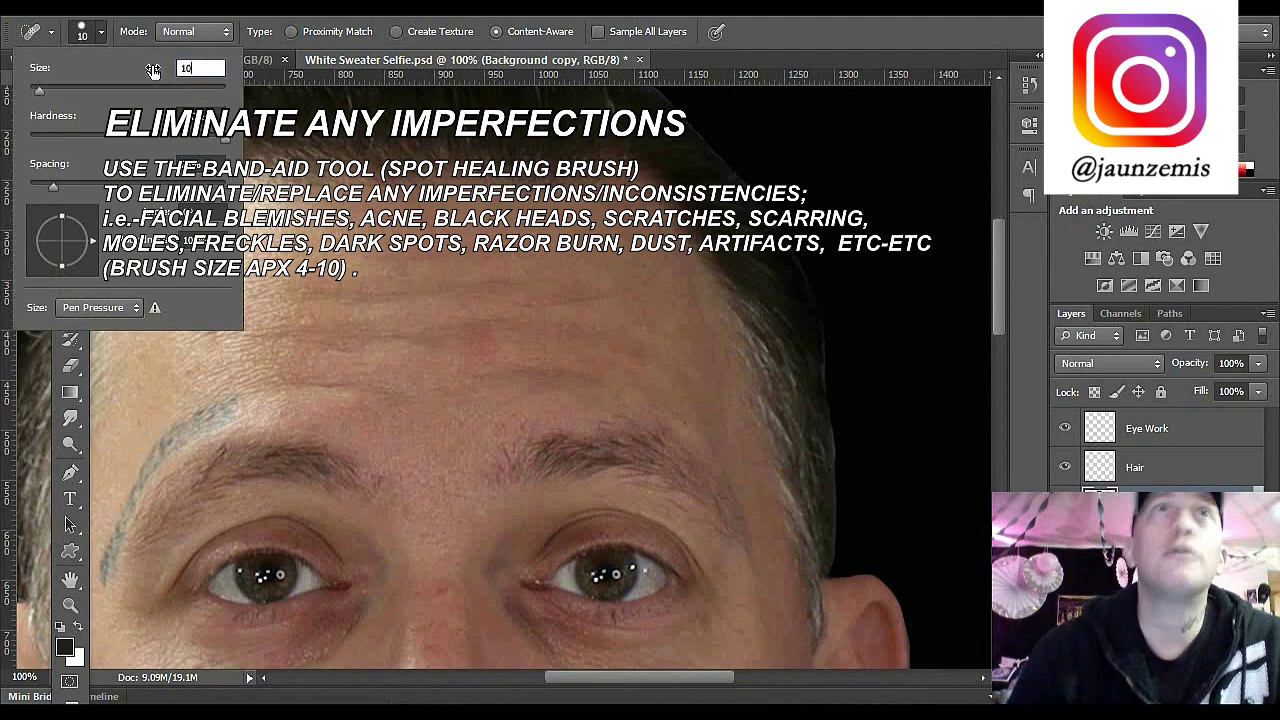
pyautogui.click(83, 38)
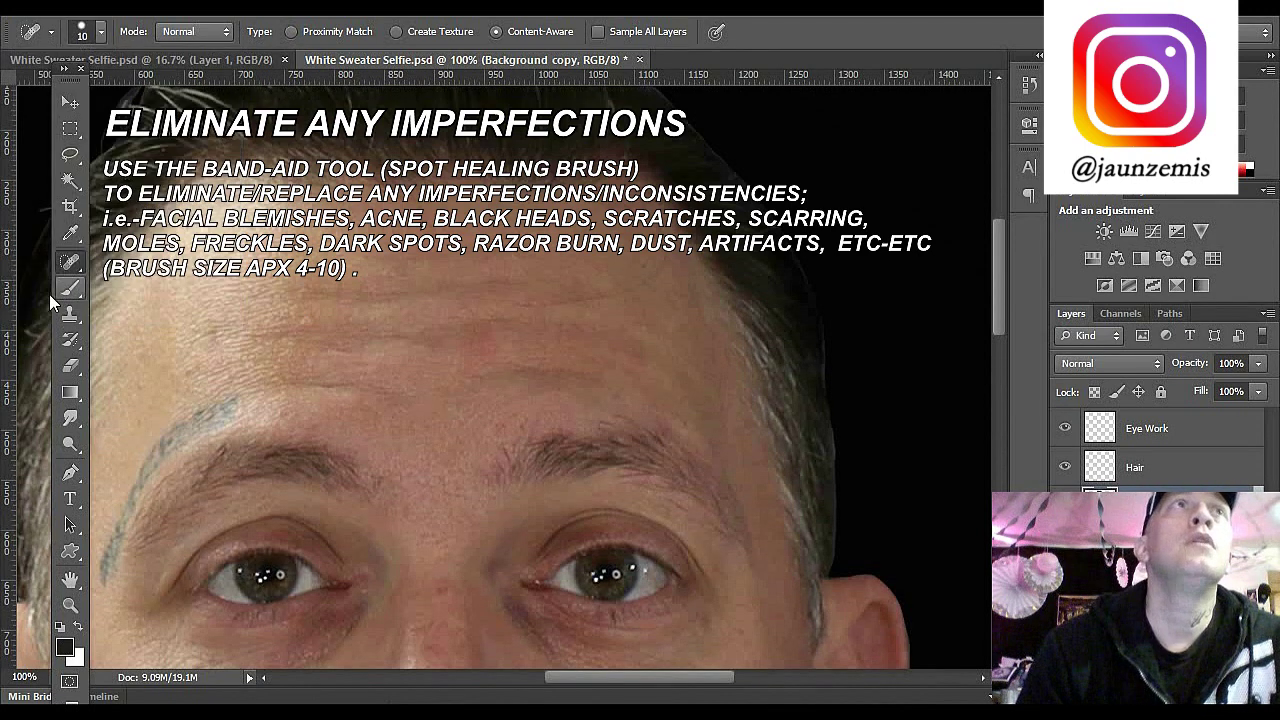
pyautogui.click(307, 321)
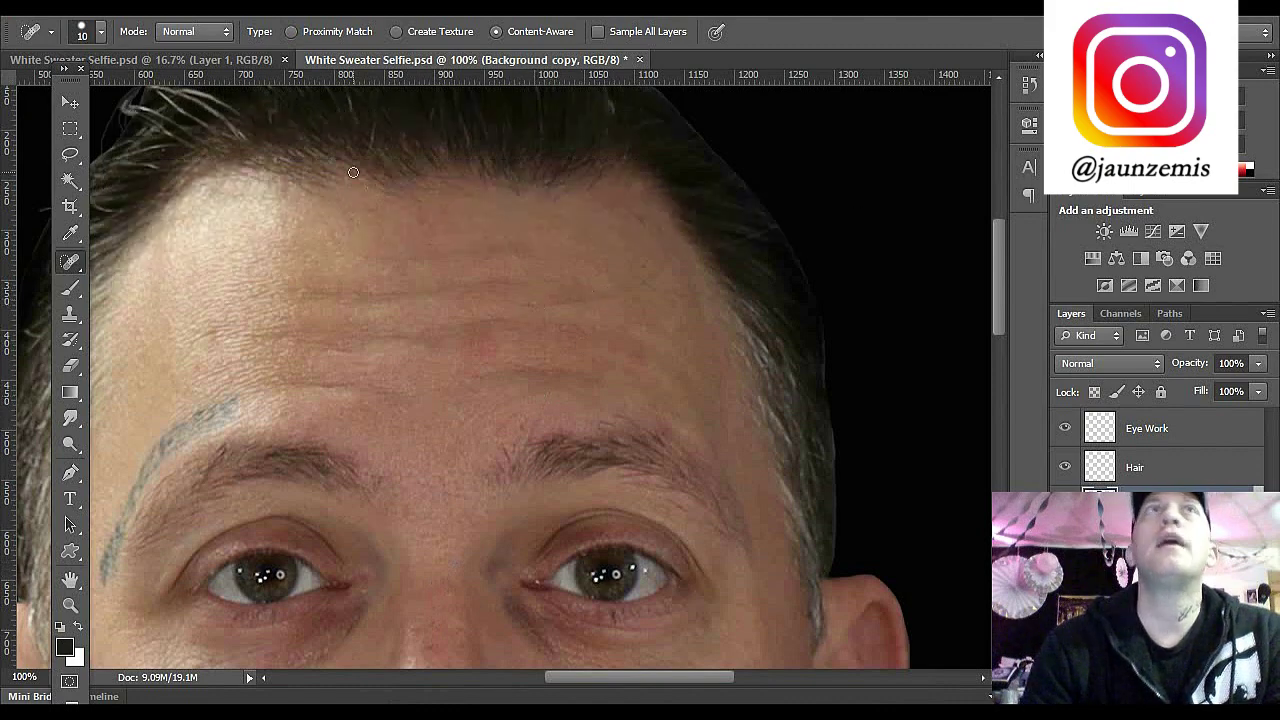
# Step: Set the Spot Healing Brush size to 4 px and heal the long fine line curving across the forehead toward the hairline
pyautogui.click(97, 32)
pyautogui.click(210, 67)
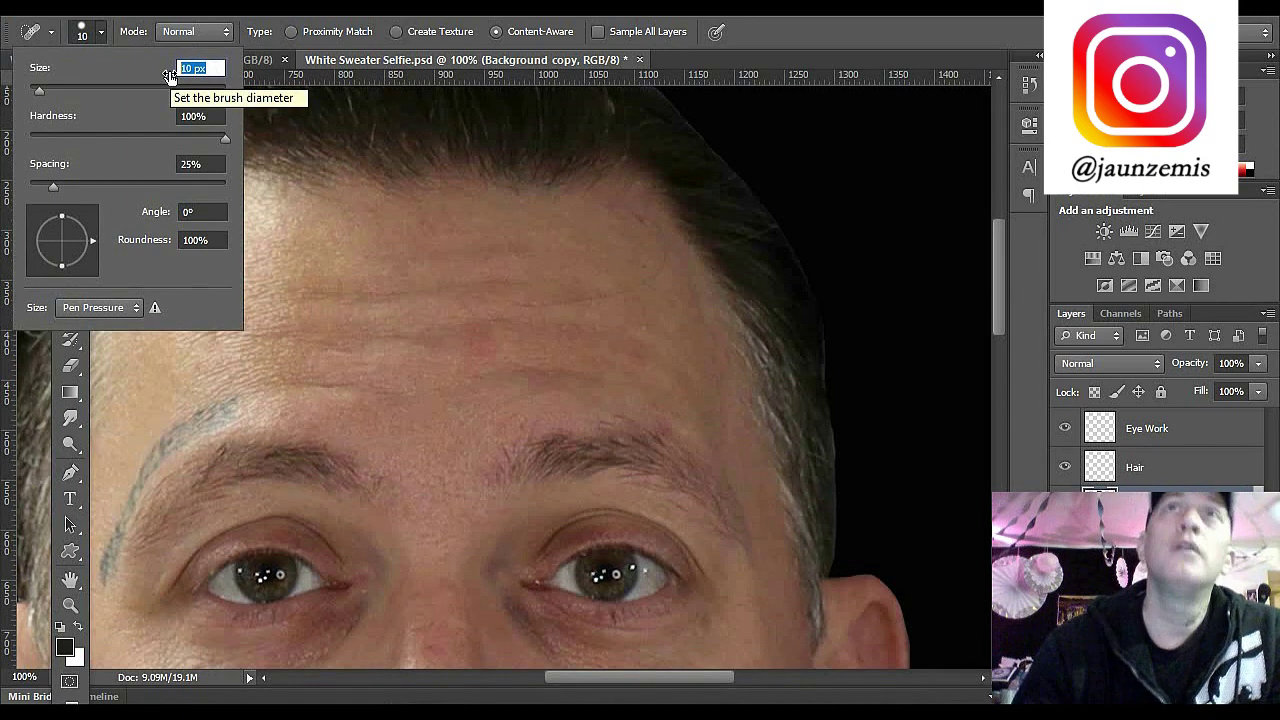
pyautogui.write('4')
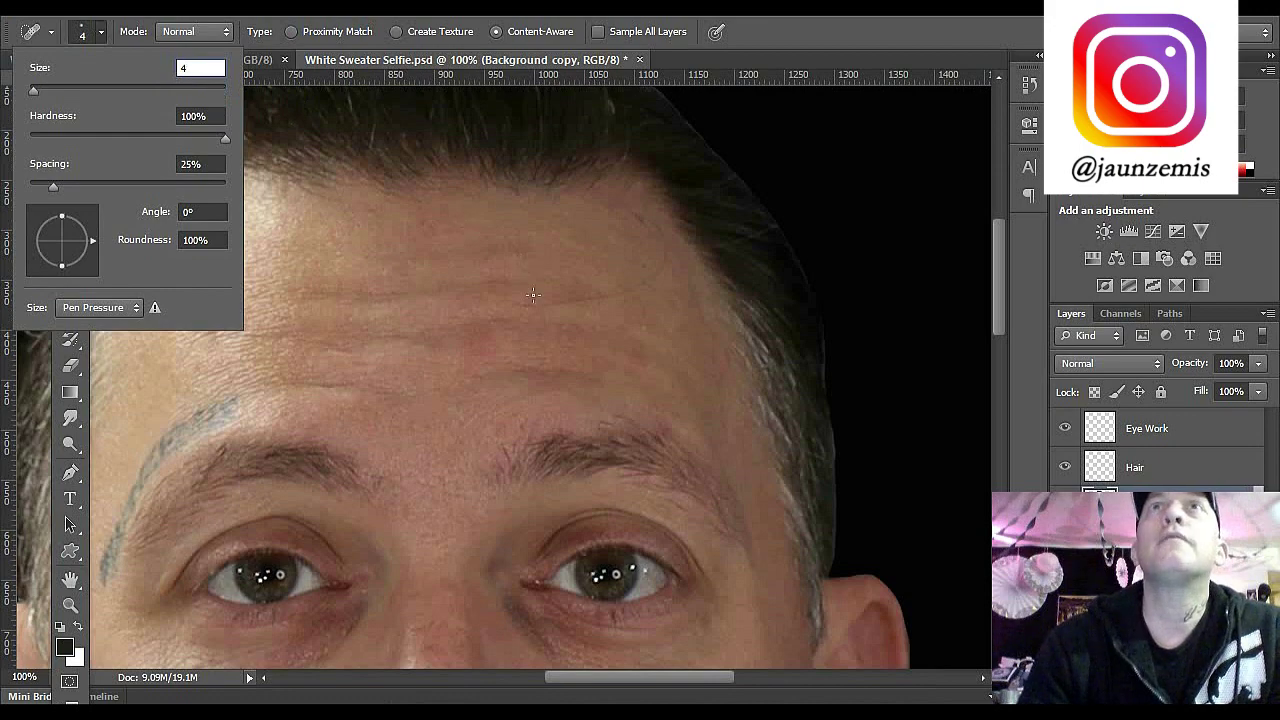
pyautogui.click(70, 604)
pyautogui.moveTo(544, 290)
pyautogui.mouseDown()
pyautogui.moveTo(586, 278)
pyautogui.moveTo(657, 297)
pyautogui.mouseUp()
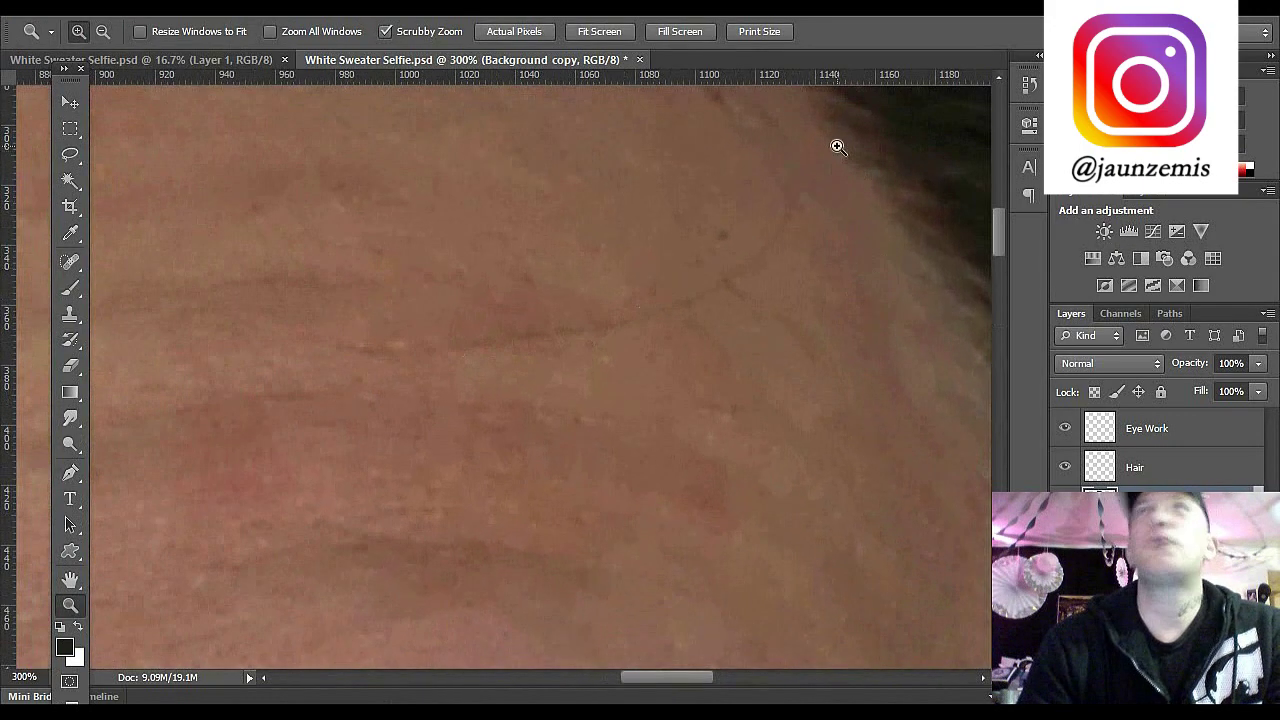
pyautogui.click(70, 262)
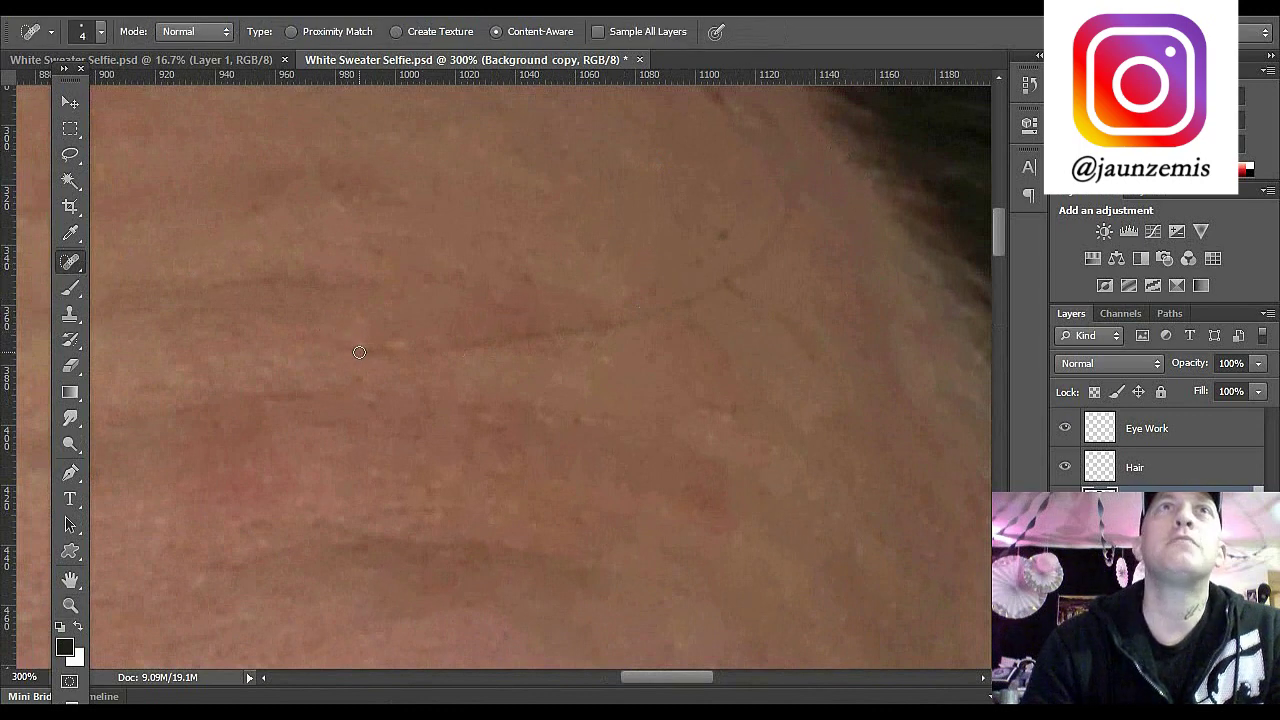
pyautogui.moveTo(335, 345)
pyautogui.mouseDown()
pyautogui.moveTo(423, 352)
pyautogui.moveTo(662, 310)
pyautogui.moveTo(757, 260)
pyautogui.moveTo(792, 190)
pyautogui.mouseUp()
pyautogui.moveTo(722, 281)
pyautogui.mouseDown()
pyautogui.moveTo(814, 334)
pyautogui.moveTo(825, 368)
pyautogui.mouseUp()
pyautogui.moveTo(716, 300)
pyautogui.mouseDown()
pyautogui.moveTo(539, 345)
pyautogui.moveTo(406, 357)
pyautogui.mouseUp()
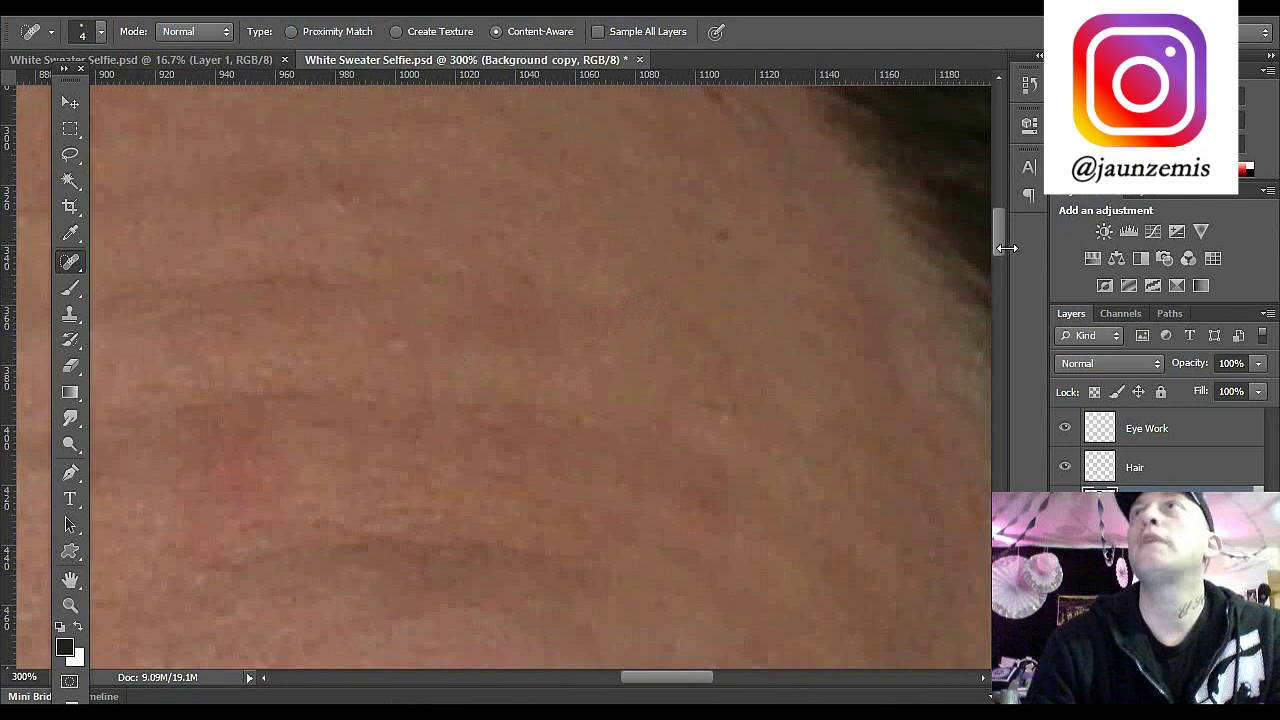
pyautogui.moveTo(1001, 248); pyautogui.dragTo(1001, 228)
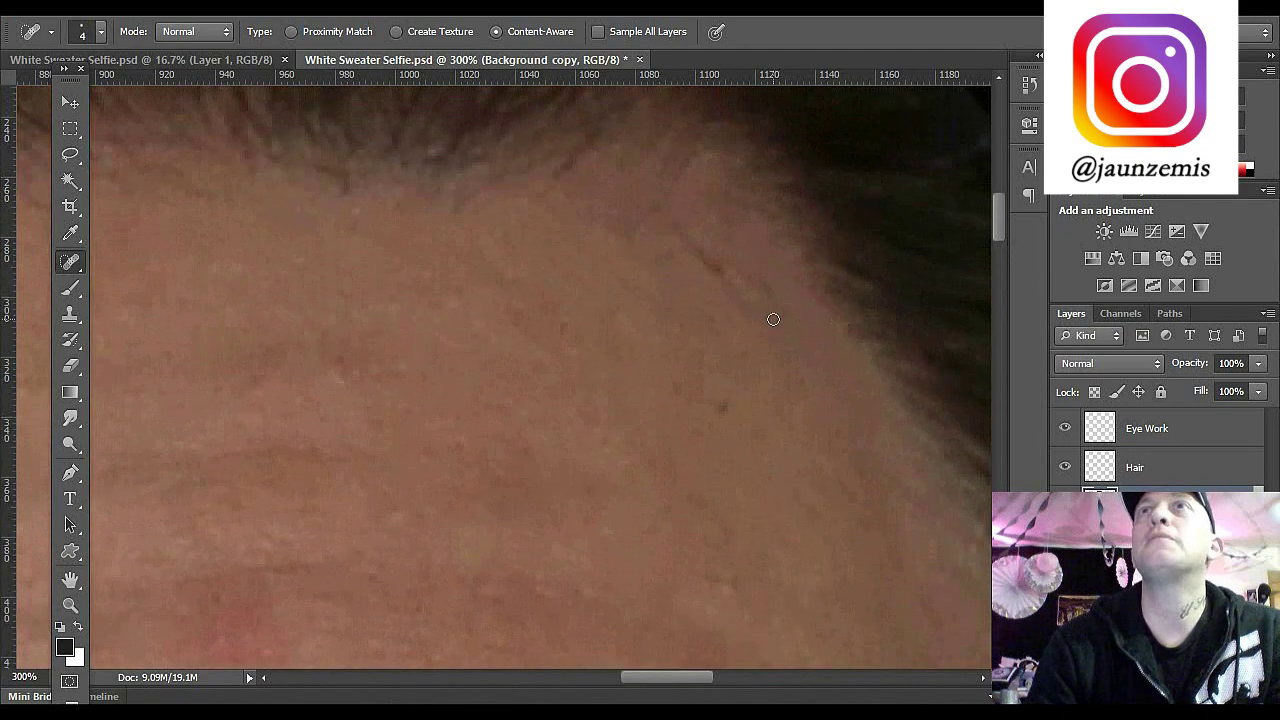
# Step: Heal the dark diagonal line and the nearby small blemishes at the corner of the forehead beside the hairline
pyautogui.moveTo(764, 318); pyautogui.dragTo(686, 251)
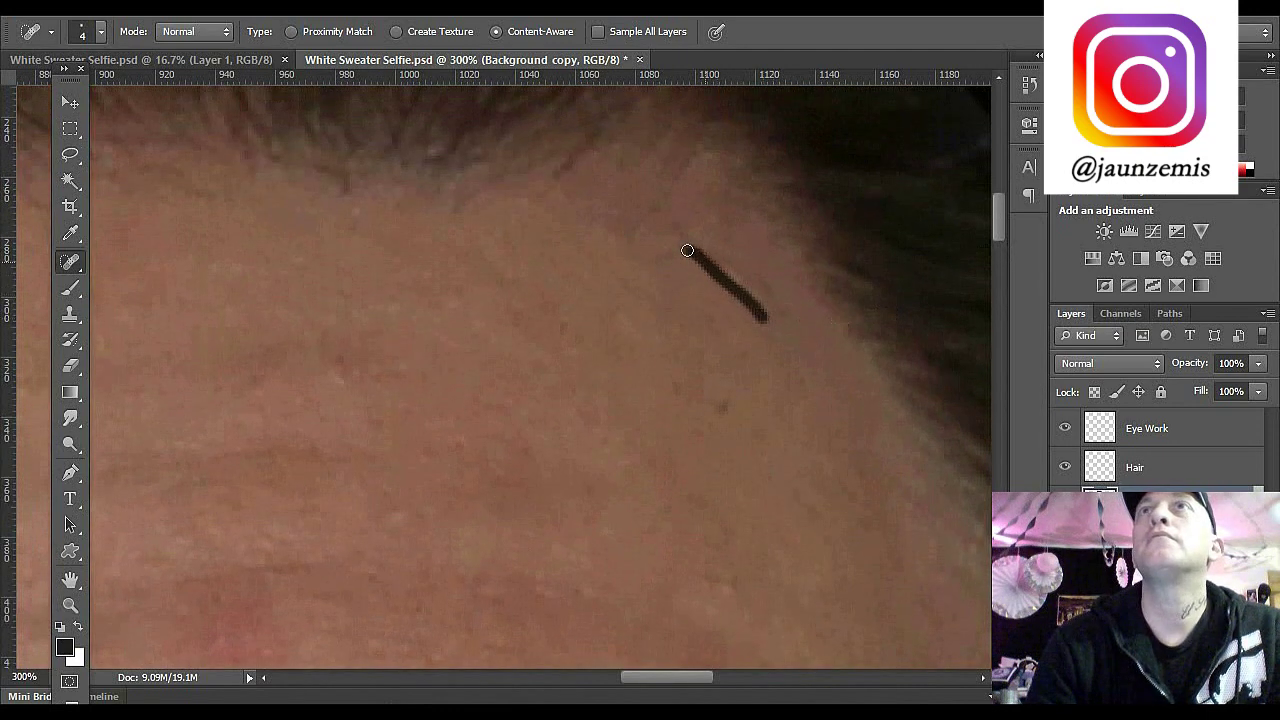
pyautogui.moveTo(776, 307); pyautogui.dragTo(712, 250)
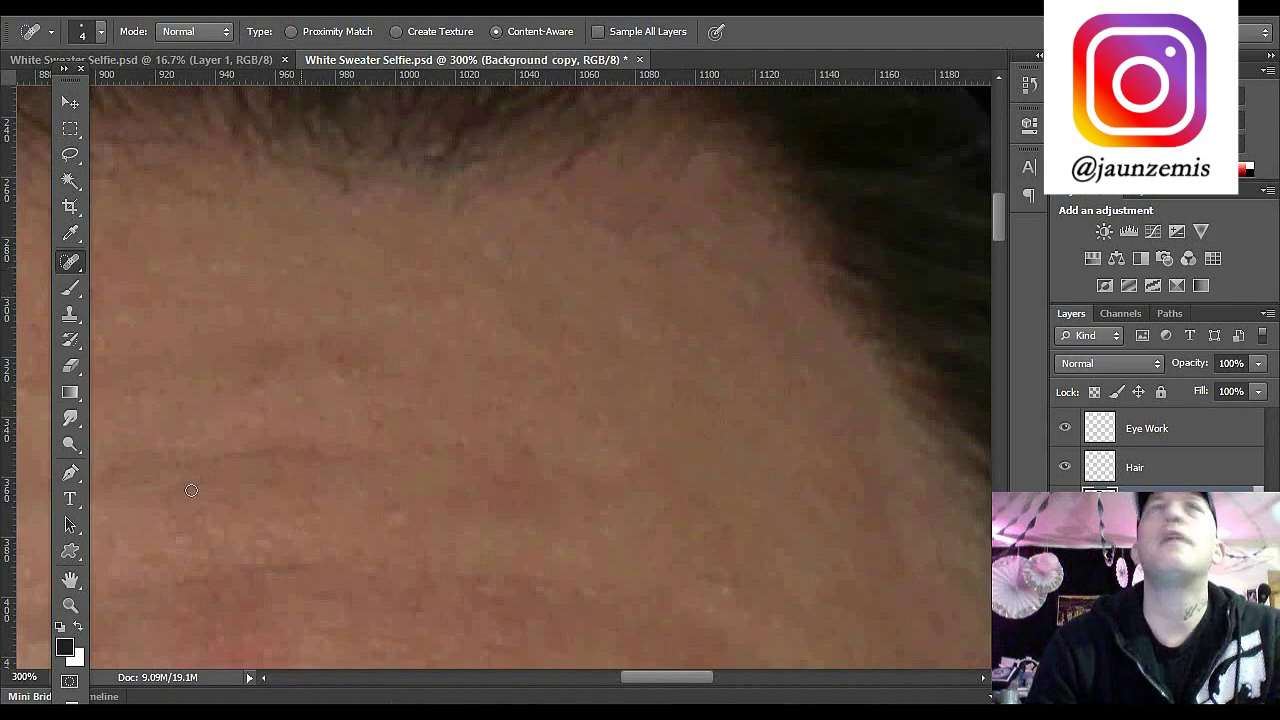
pyautogui.click(71, 604)
pyautogui.doubleClick(71, 604)
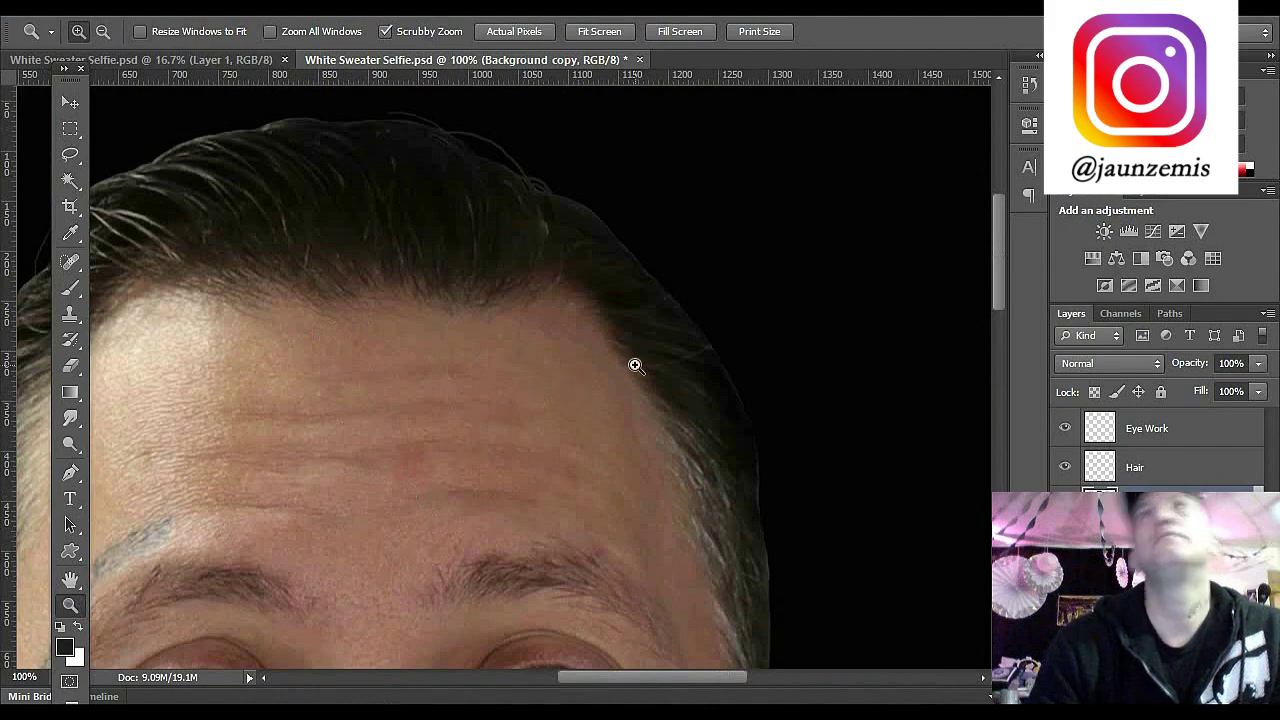
pyautogui.click(590, 355)
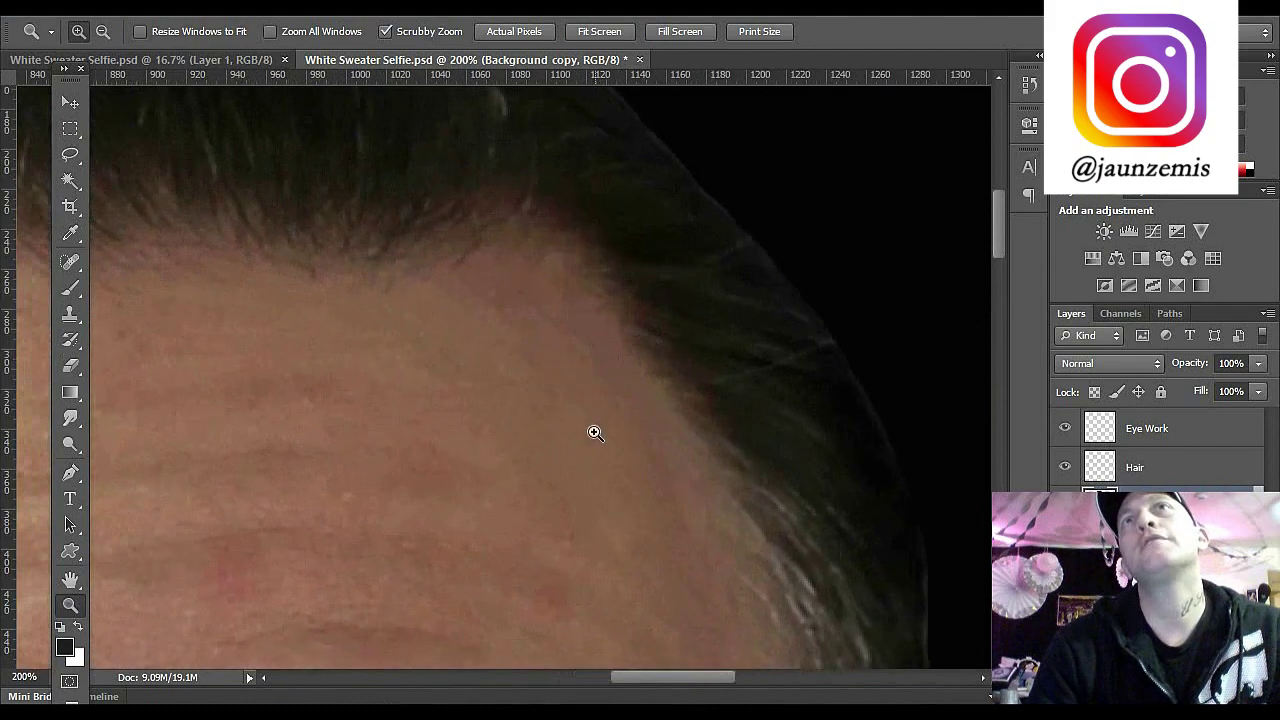
pyautogui.click(586, 331)
pyautogui.click(70, 261)
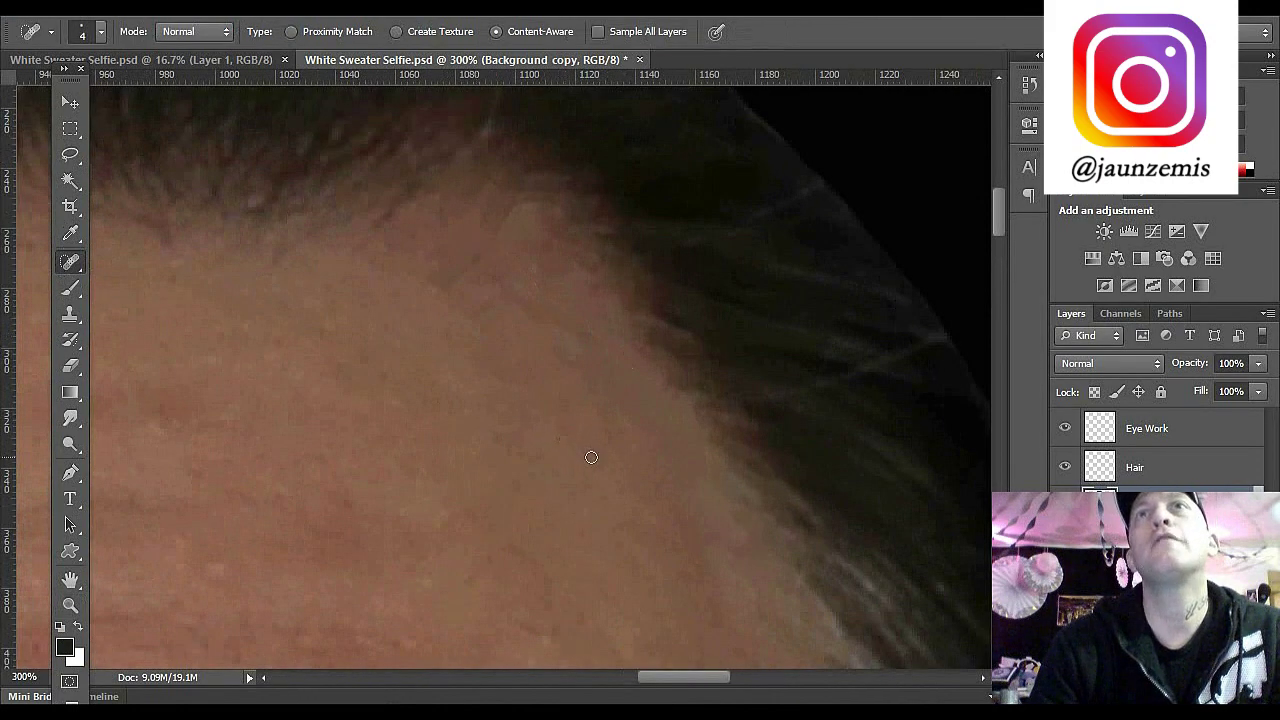
pyautogui.moveTo(593, 458)
pyautogui.mouseDown()
pyautogui.moveTo(611, 372)
pyautogui.moveTo(568, 326)
pyautogui.mouseUp()
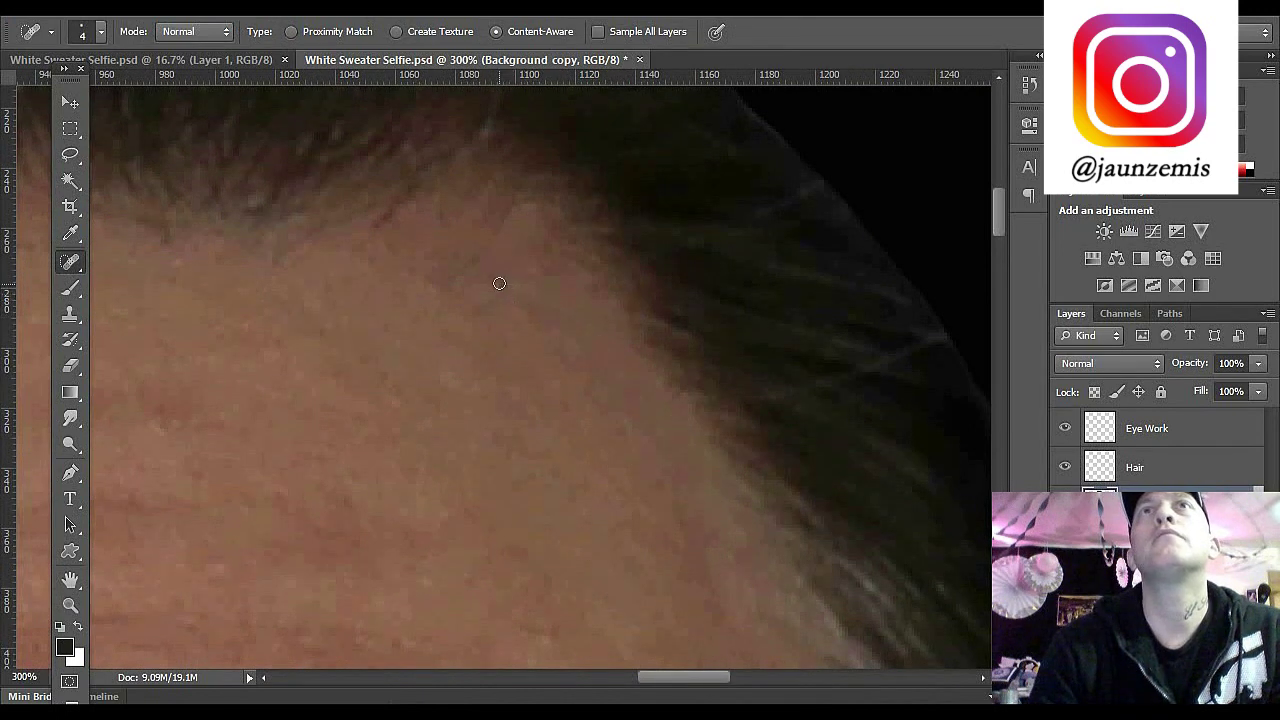
pyautogui.moveTo(491, 295); pyautogui.dragTo(481, 316)
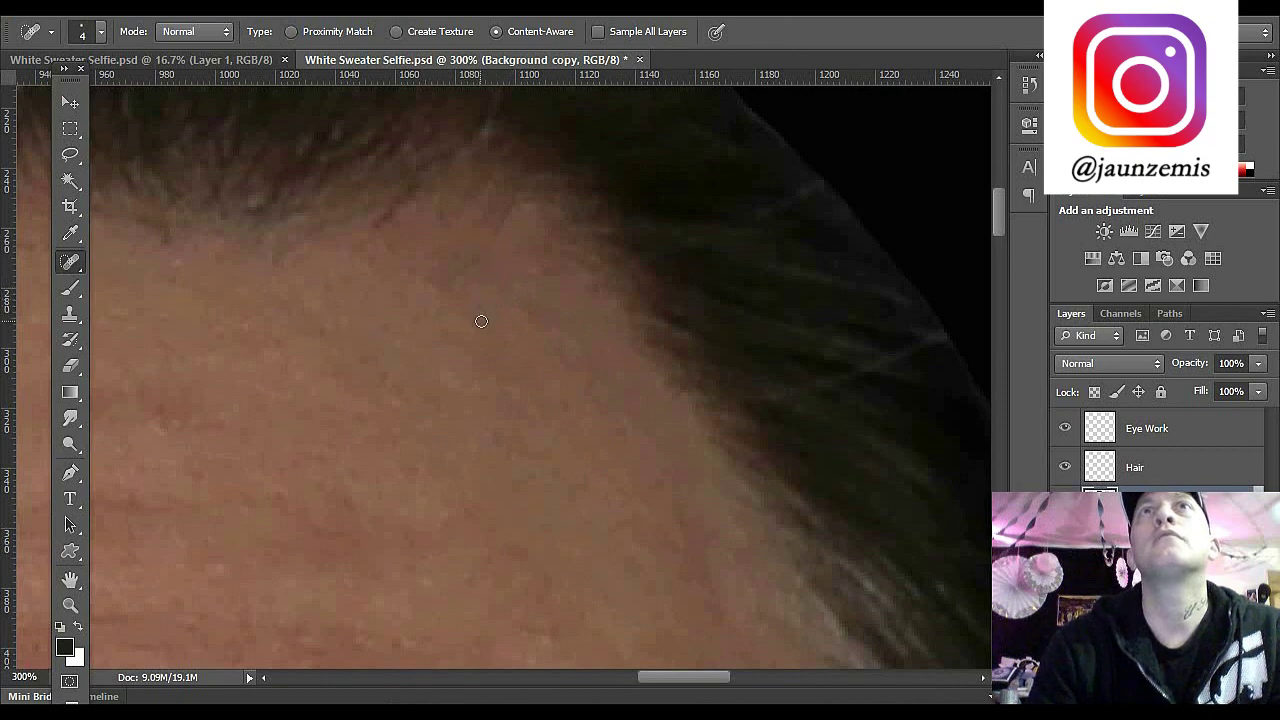
# Step: Heal the small spots across the upper middle of the forehead with the Spot Healing Brush
pyautogui.doubleClick(70, 605)
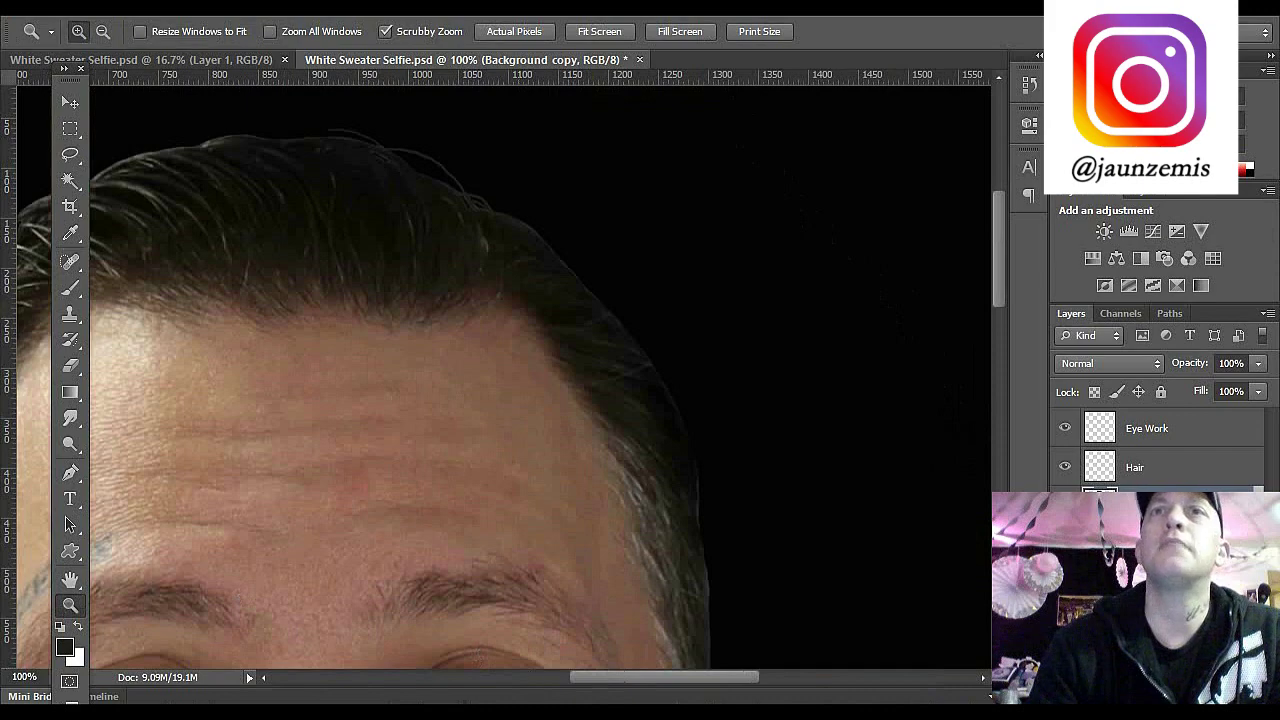
pyautogui.moveTo(711, 679); pyautogui.dragTo(624, 679)
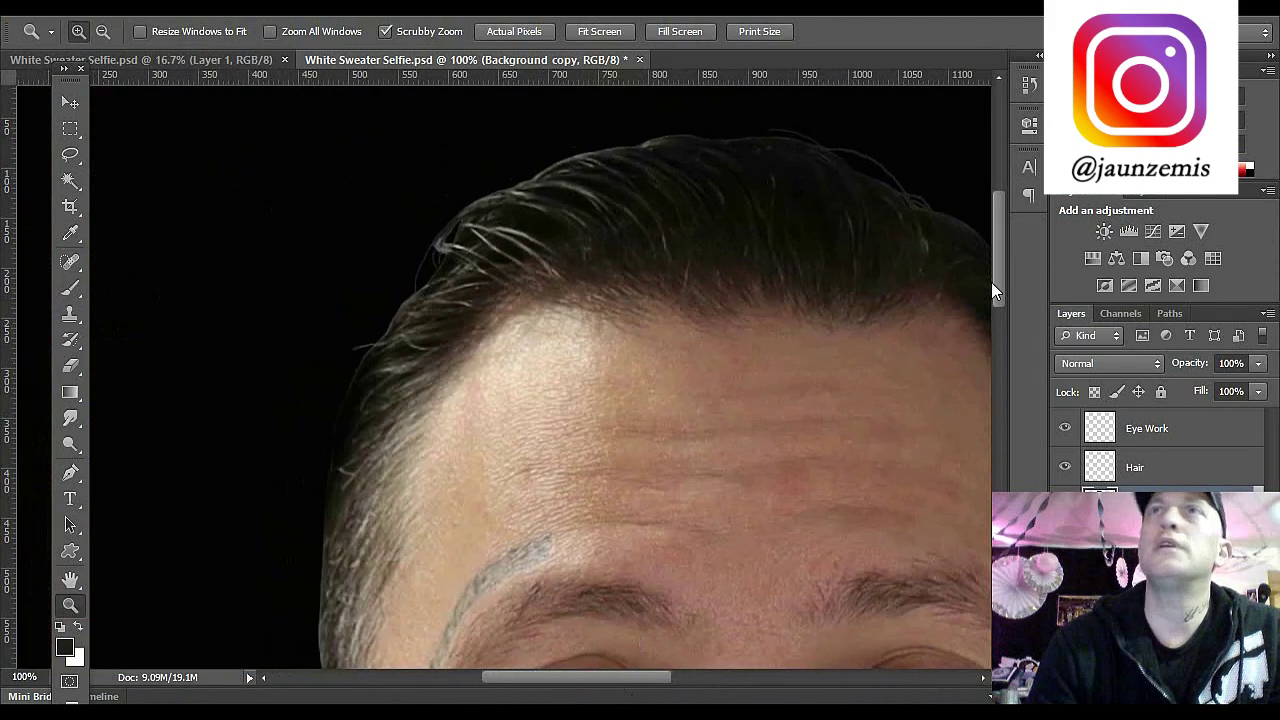
pyautogui.click(770, 385)
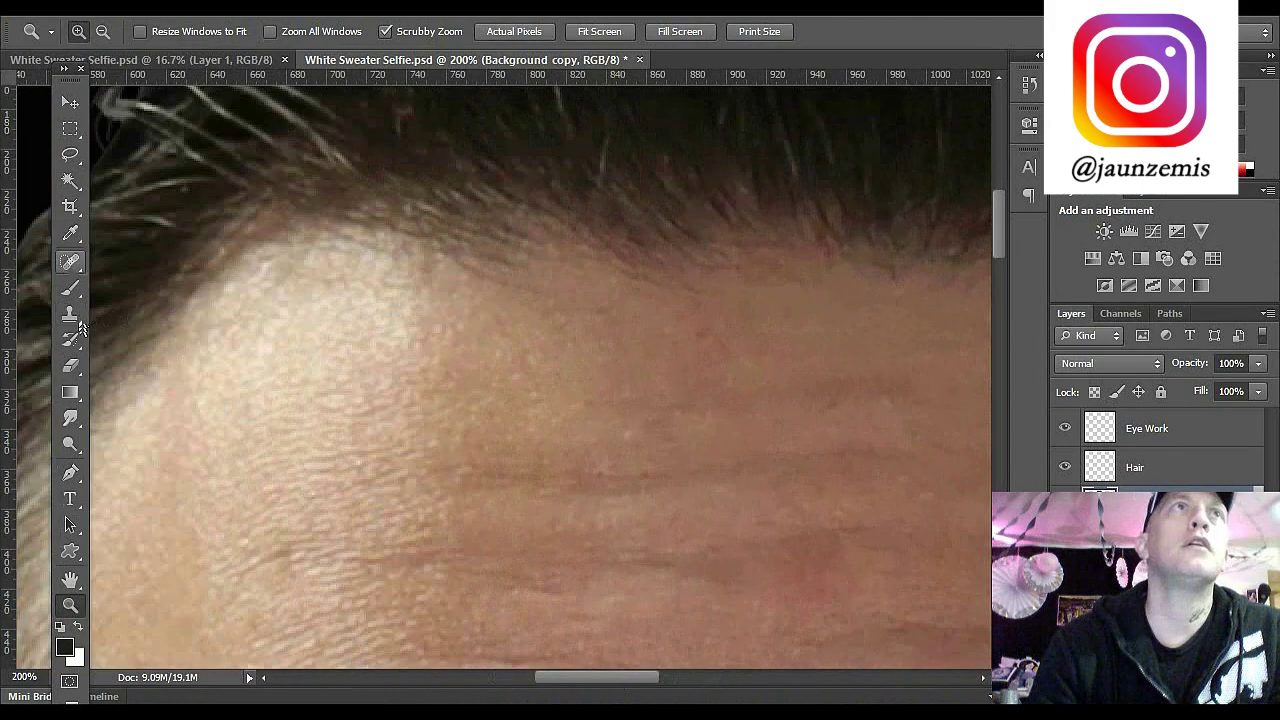
pyautogui.click(70, 262)
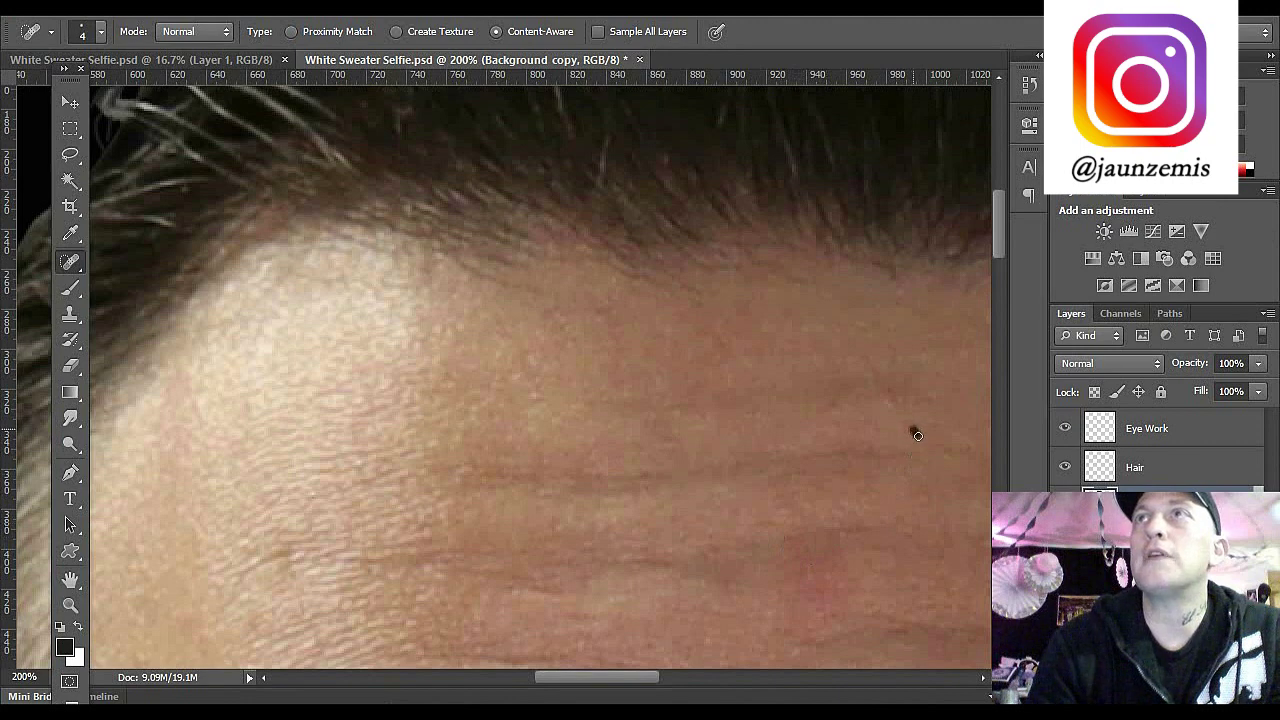
pyautogui.click(886, 403)
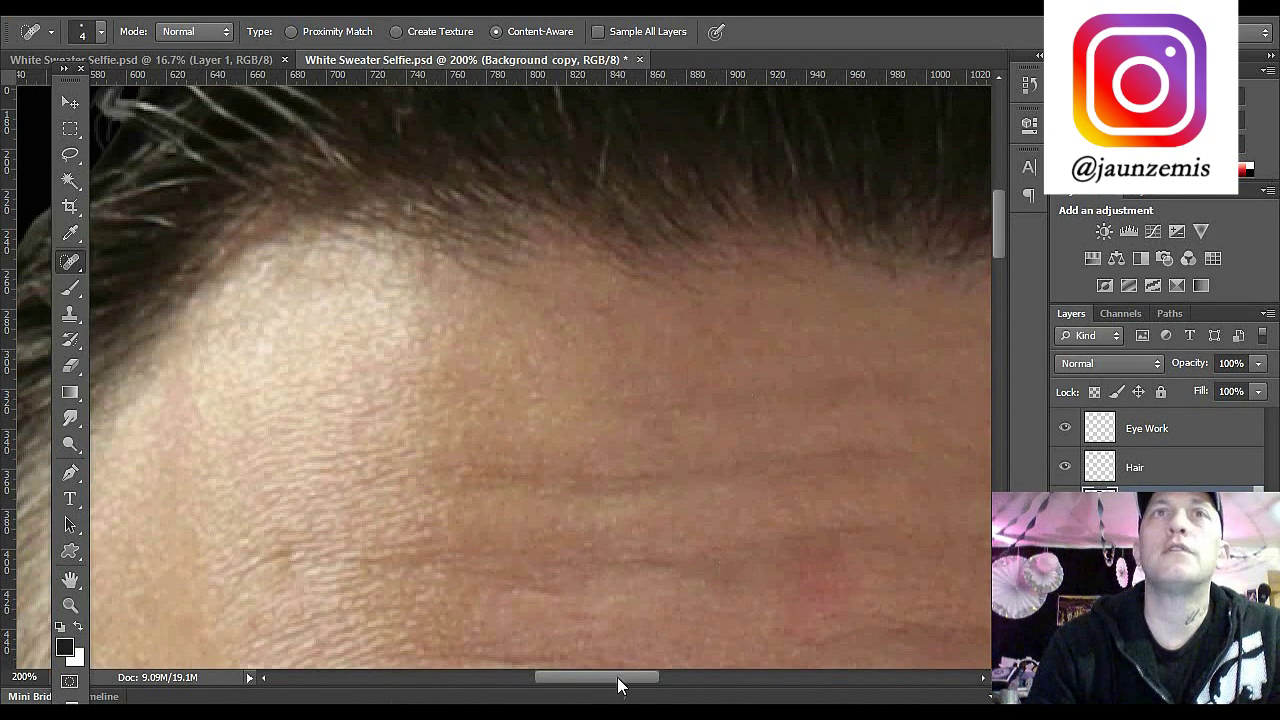
# Step: Set the Spot Healing Brush size to 6 px and heal the uneven specks in the tattoo above the eyebrow
pyautogui.moveTo(617, 677); pyautogui.dragTo(594, 677)
pyautogui.click(82, 33)
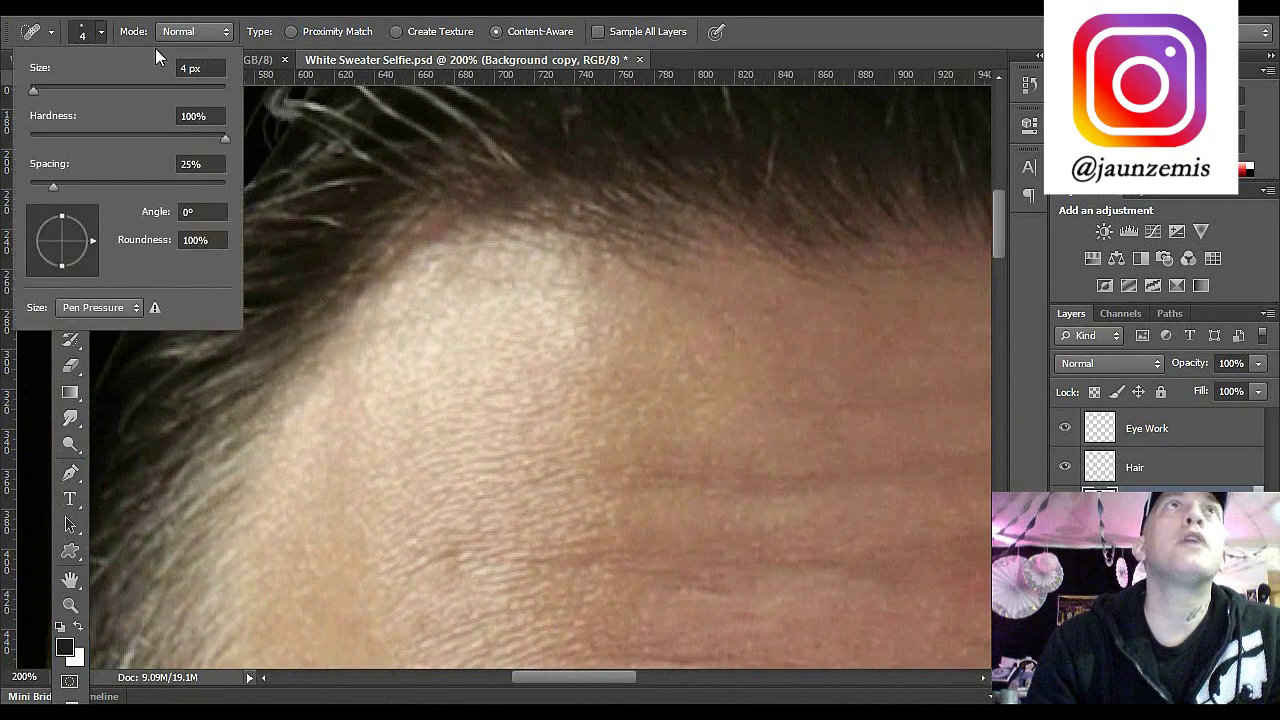
pyautogui.doubleClick(193, 67)
pyautogui.write('6')
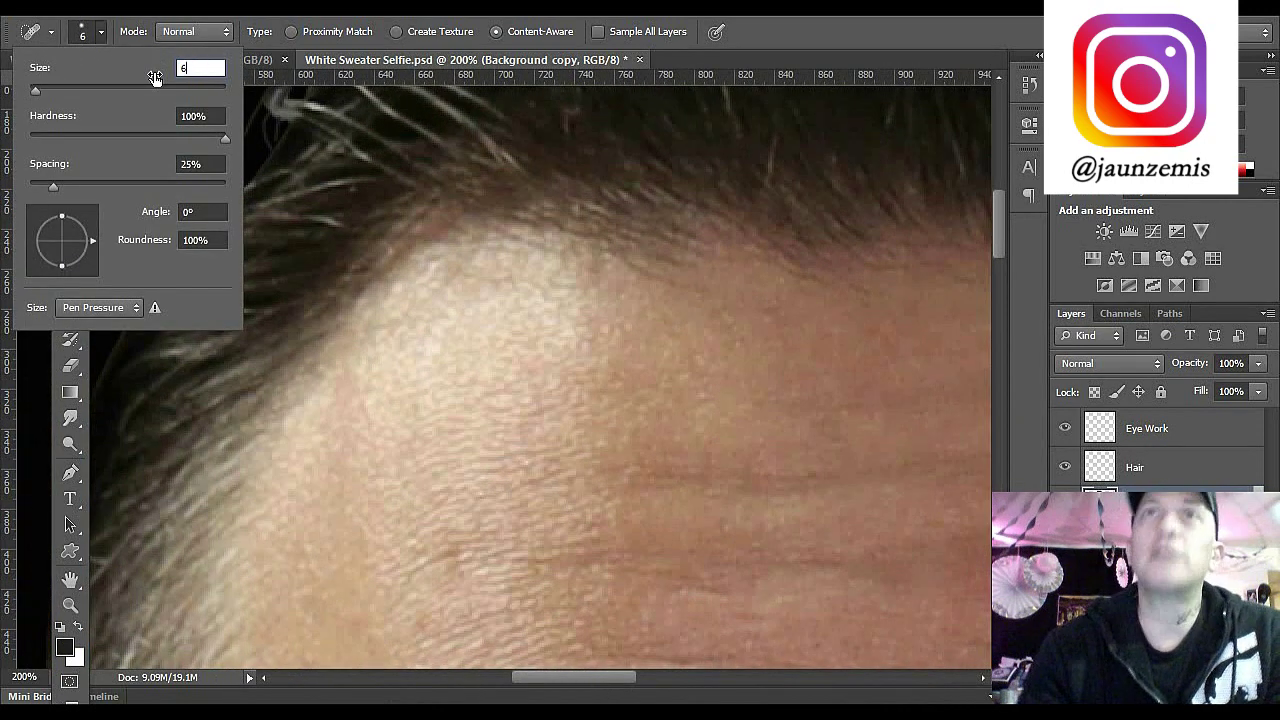
pyautogui.moveTo(1000, 214); pyautogui.dragTo(999, 276)
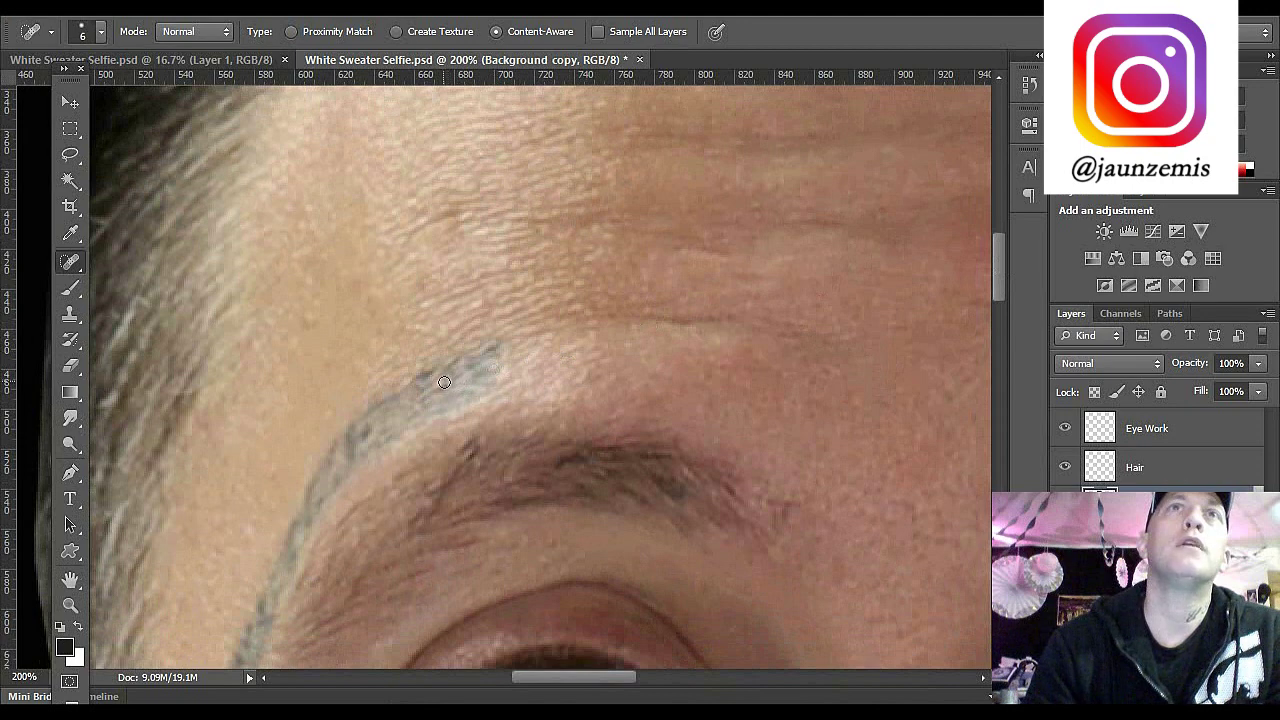
pyautogui.moveTo(436, 380); pyautogui.dragTo(449, 402)
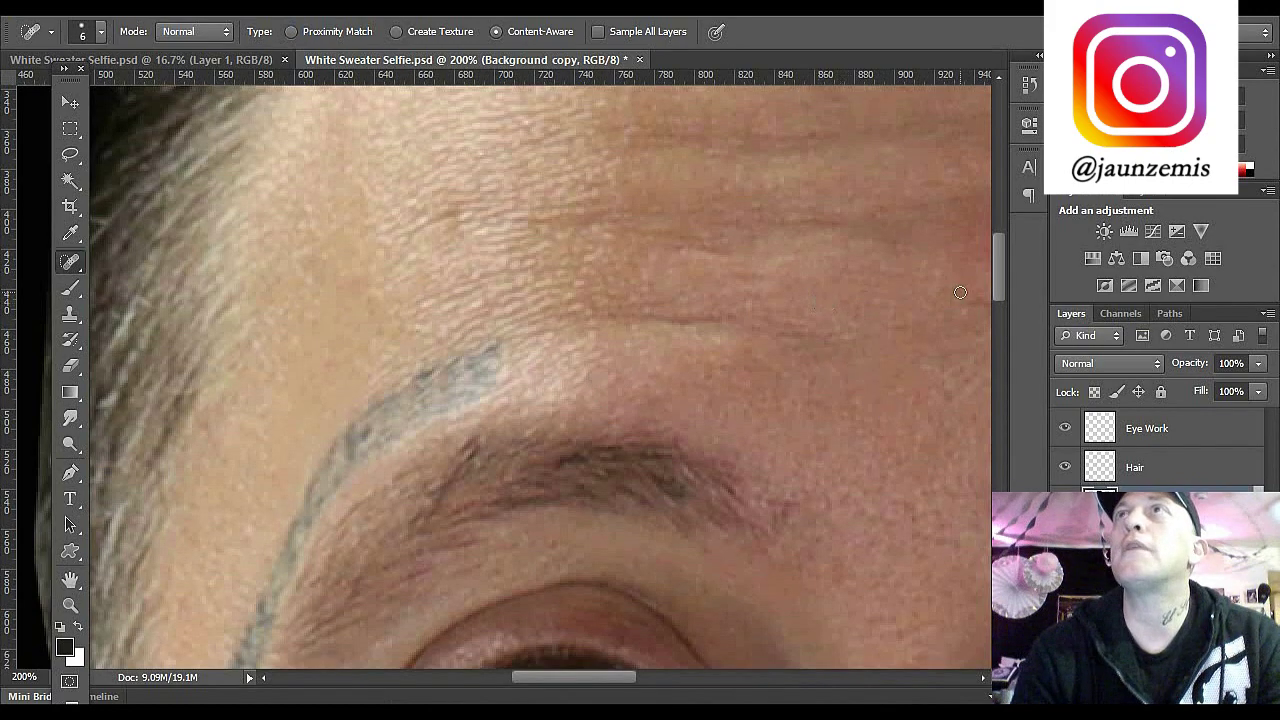
# Step: Heal the small spots in the skin below the eye and at the eye's outer edge
pyautogui.moveTo(996, 266); pyautogui.dragTo(996, 315)
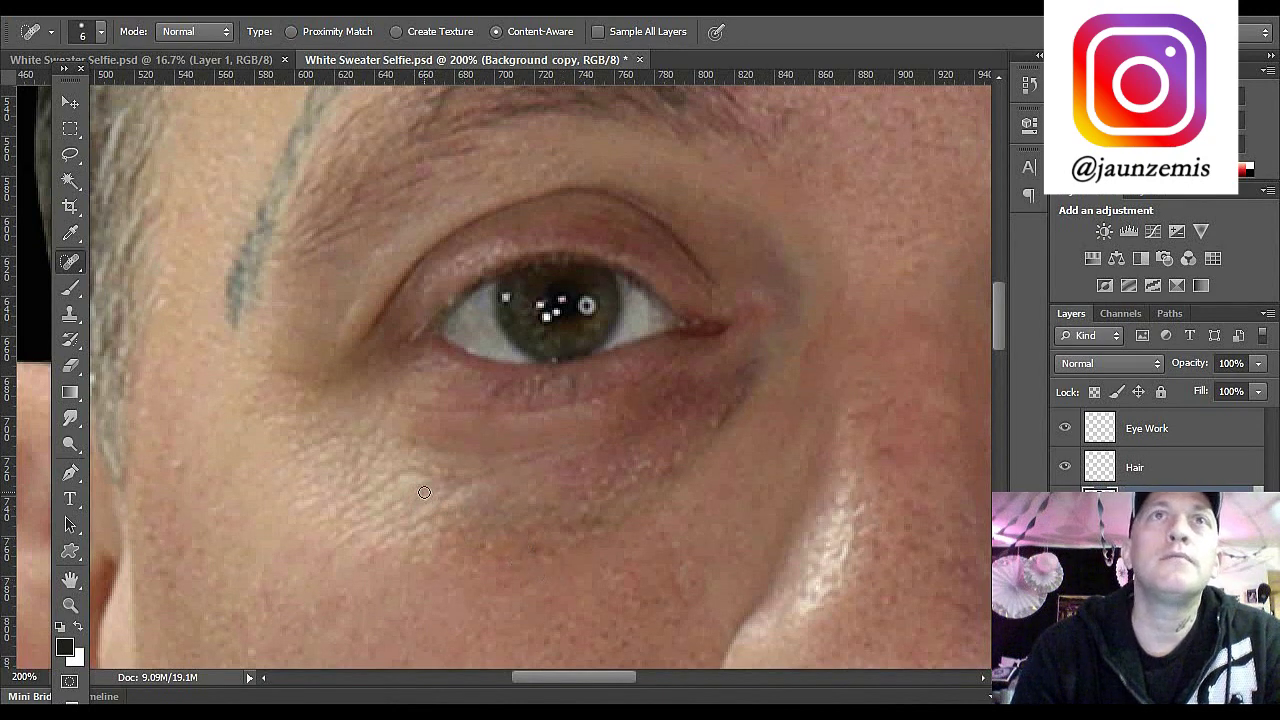
pyautogui.click(423, 496)
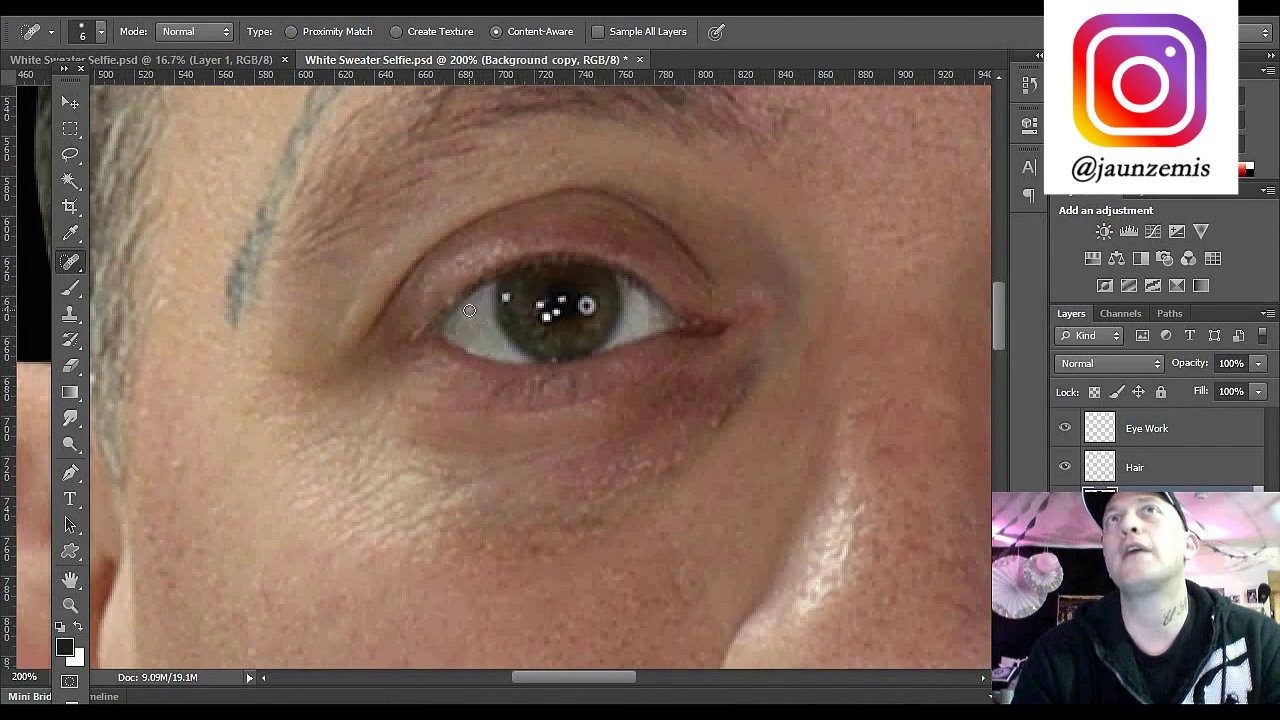
pyautogui.moveTo(476, 290); pyautogui.dragTo(474, 290)
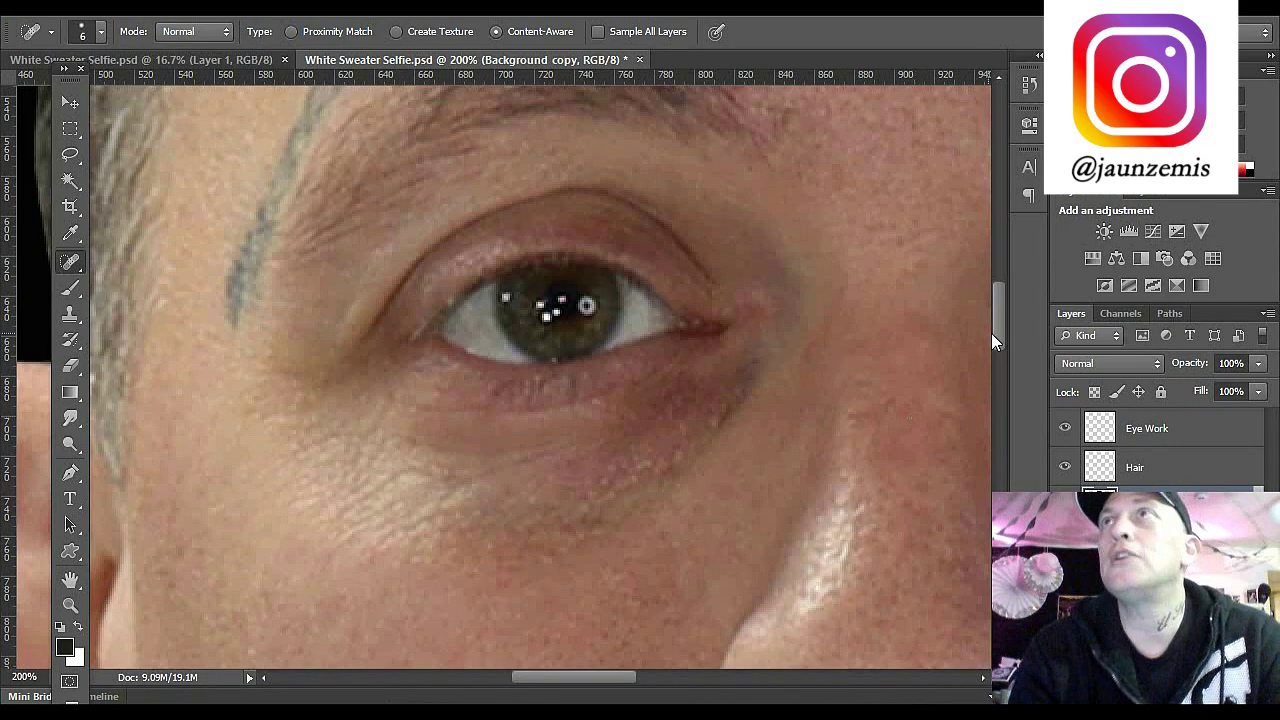
# Step: Heal the small spots on the side and bridge of the nose
pyautogui.moveTo(1001, 327); pyautogui.dragTo(1002, 352)
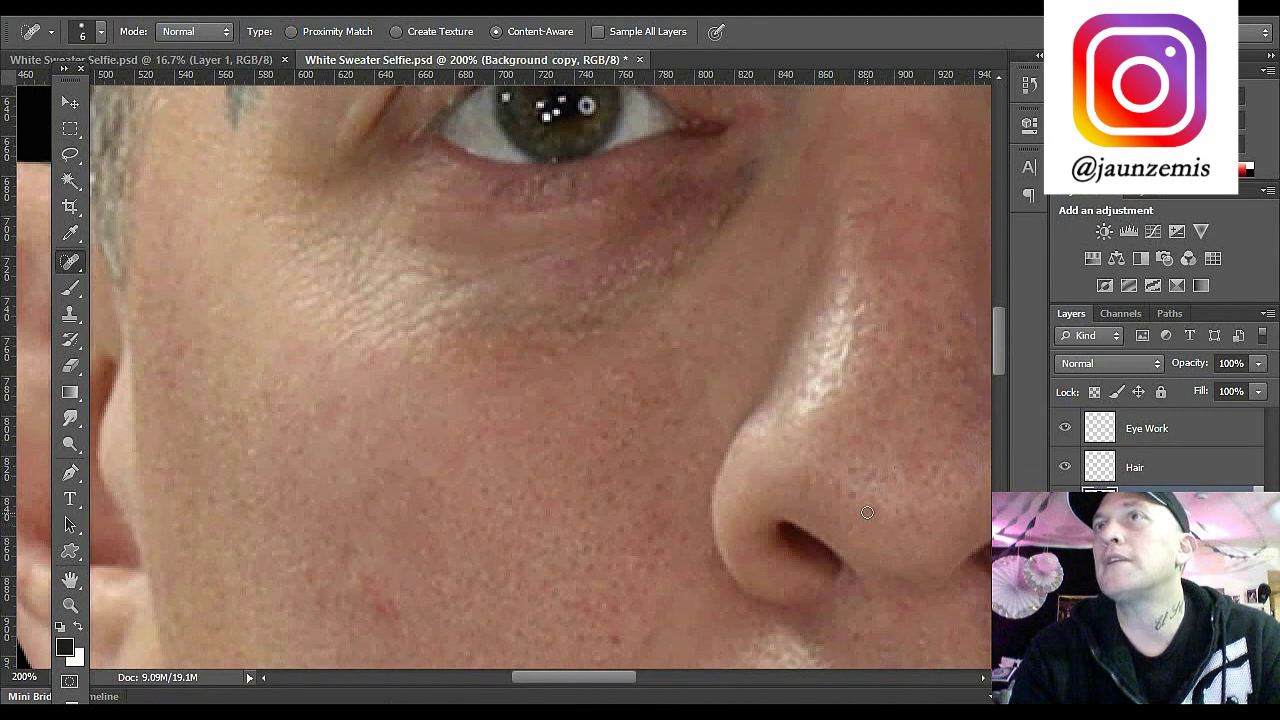
pyautogui.moveTo(814, 486); pyautogui.dragTo(814, 477)
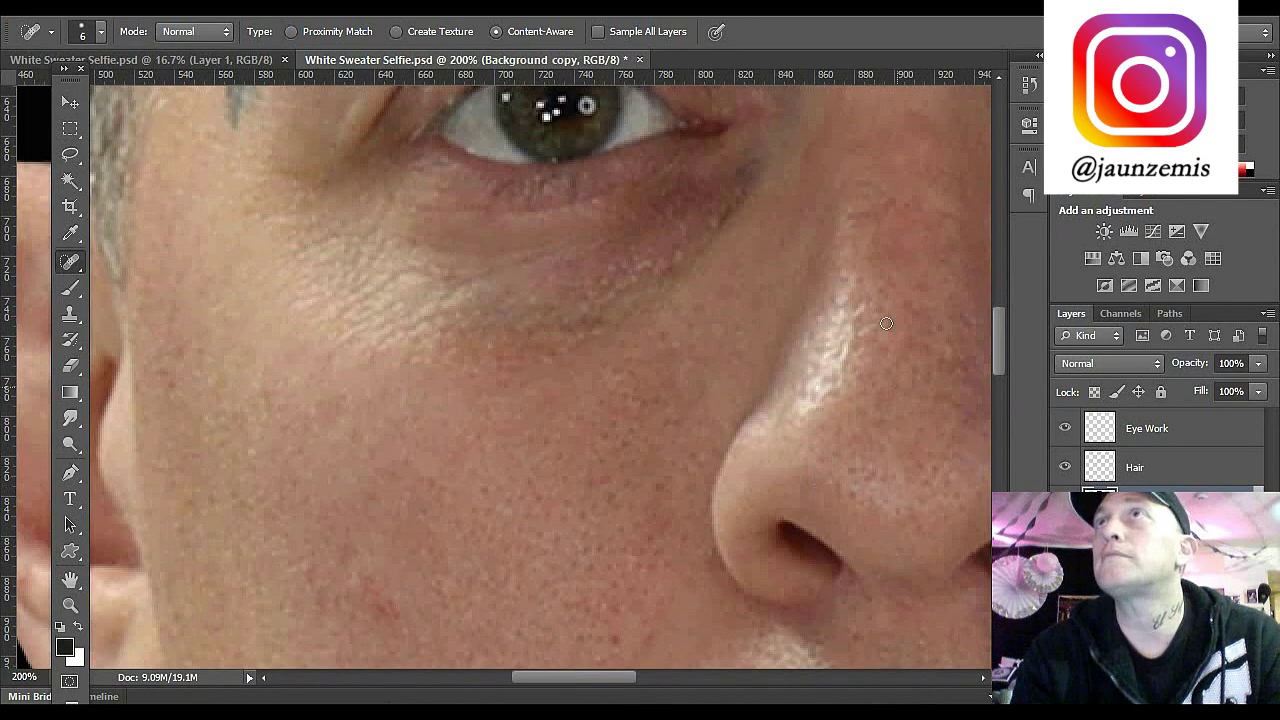
pyautogui.click(853, 225)
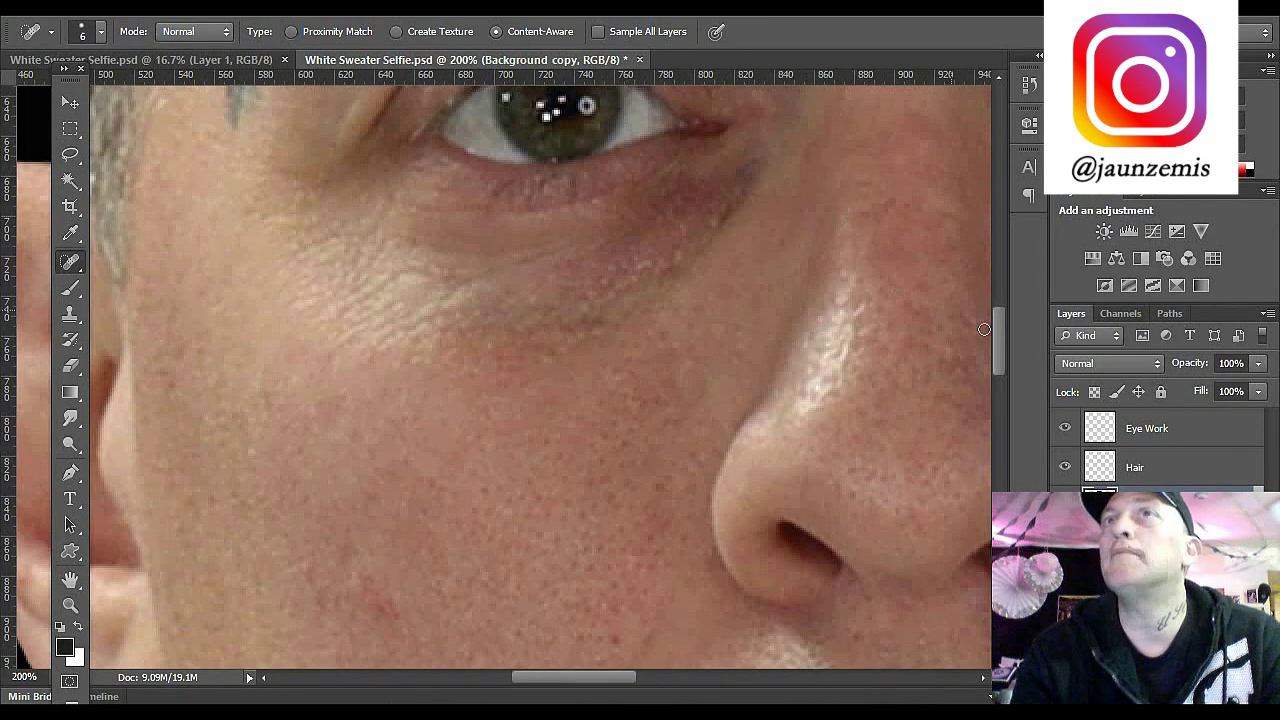
# Step: Set the Smudge Tool size to 3 px and blend away the light specks along the line between the lips
pyautogui.moveTo(996, 340); pyautogui.dragTo(999, 385)
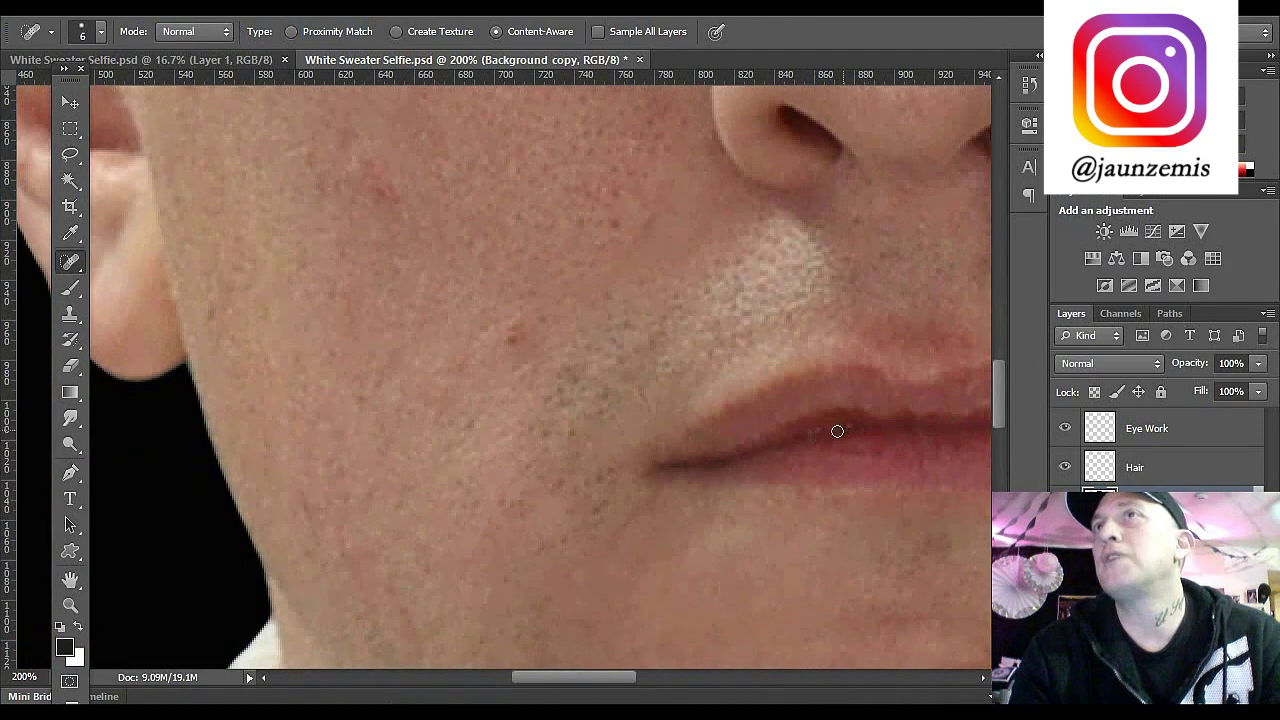
pyautogui.moveTo(589, 680); pyautogui.dragTo(622, 680)
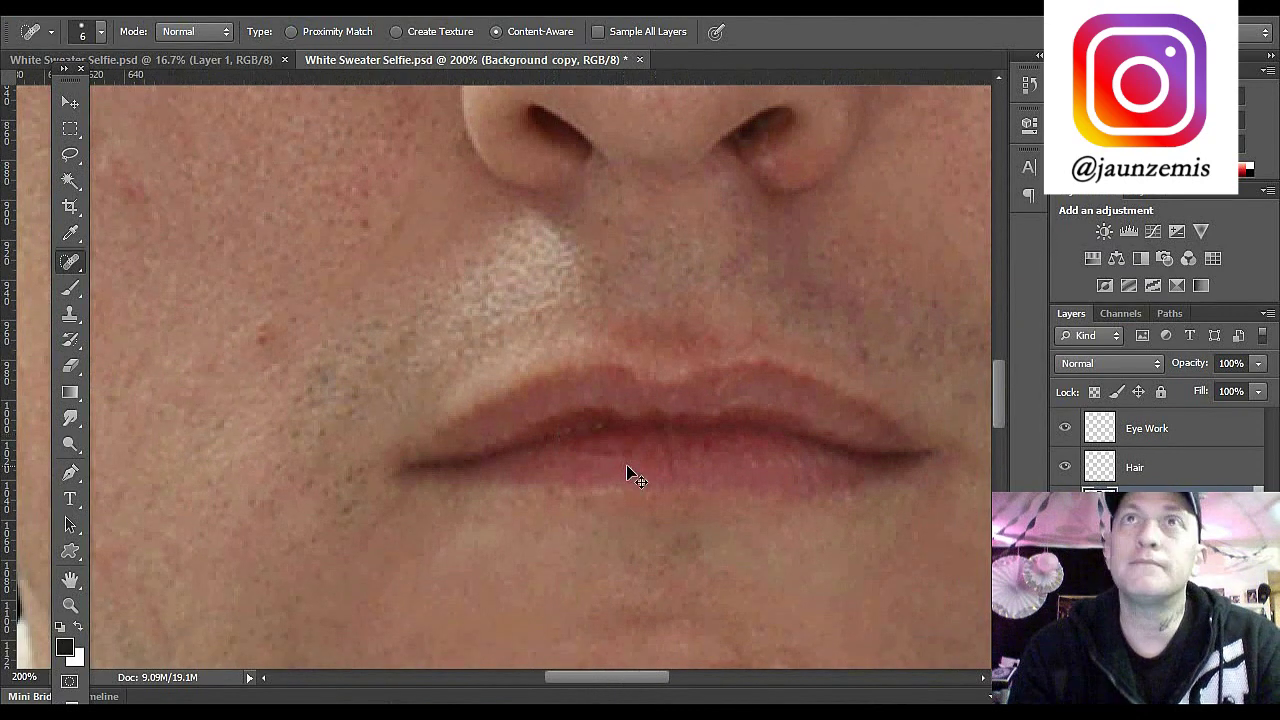
pyautogui.click(70, 605)
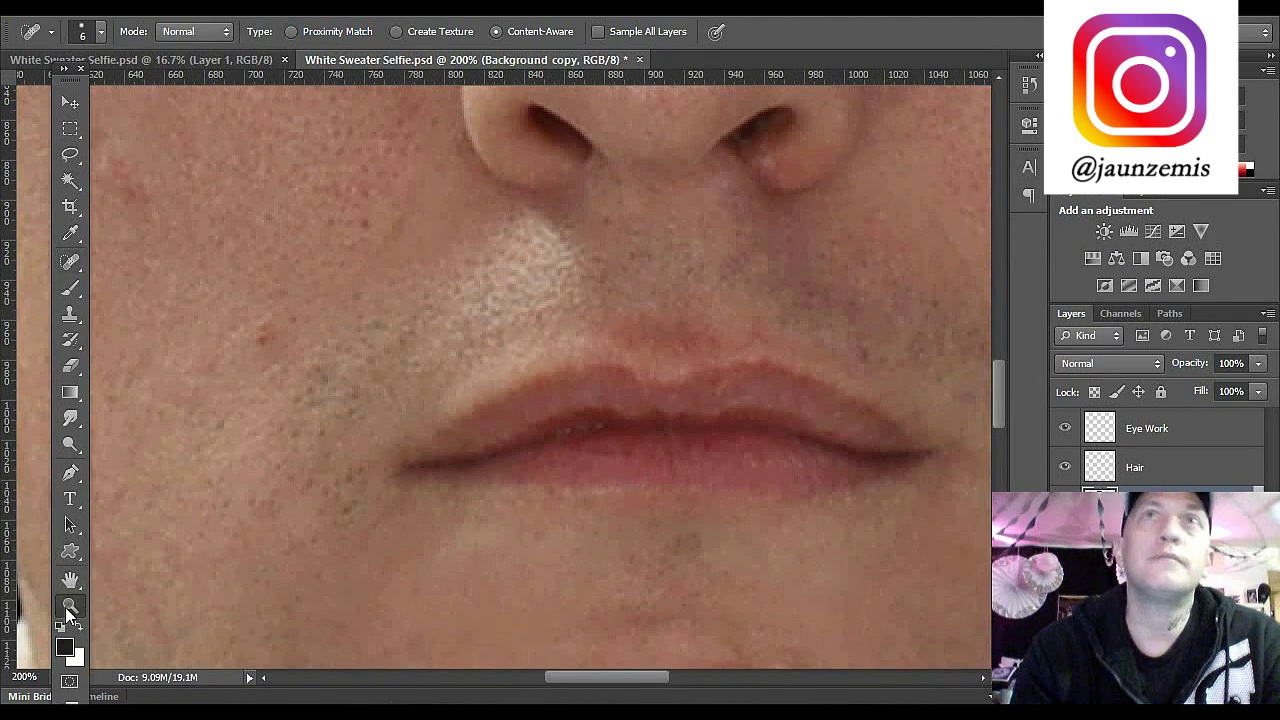
pyautogui.click(589, 429)
pyautogui.click(589, 429)
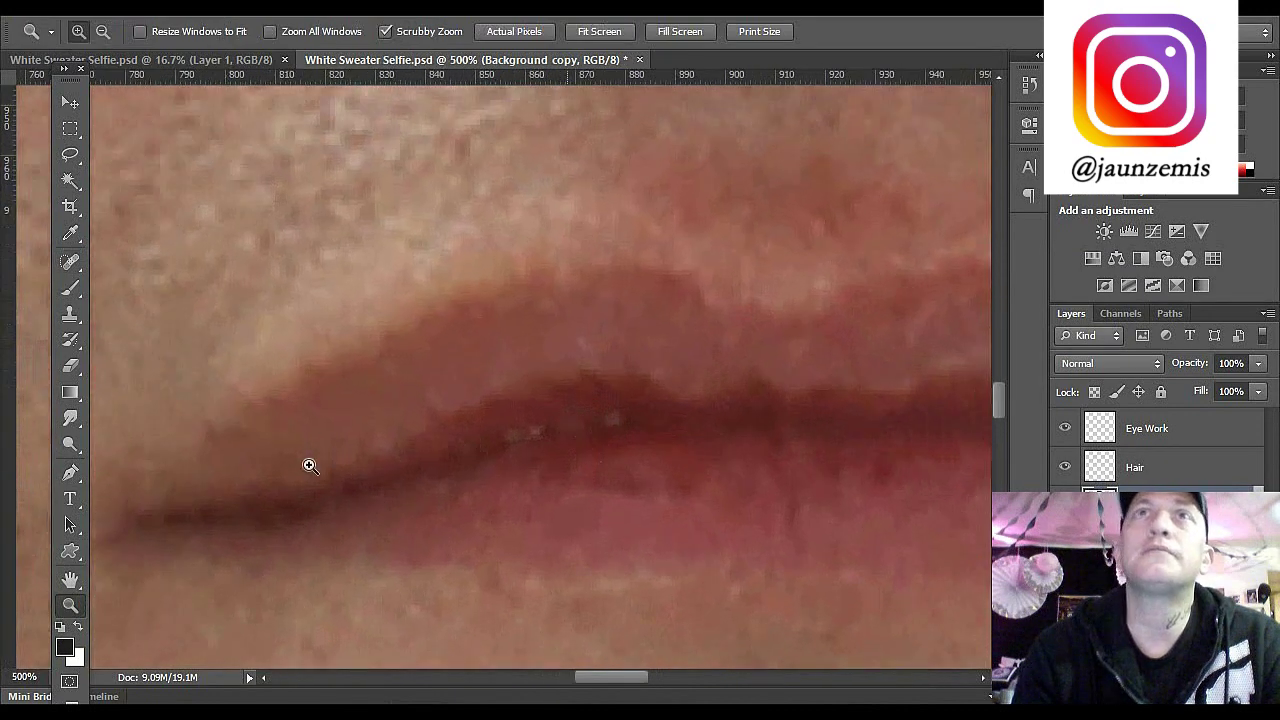
pyautogui.click(72, 418)
pyautogui.click(72, 417)
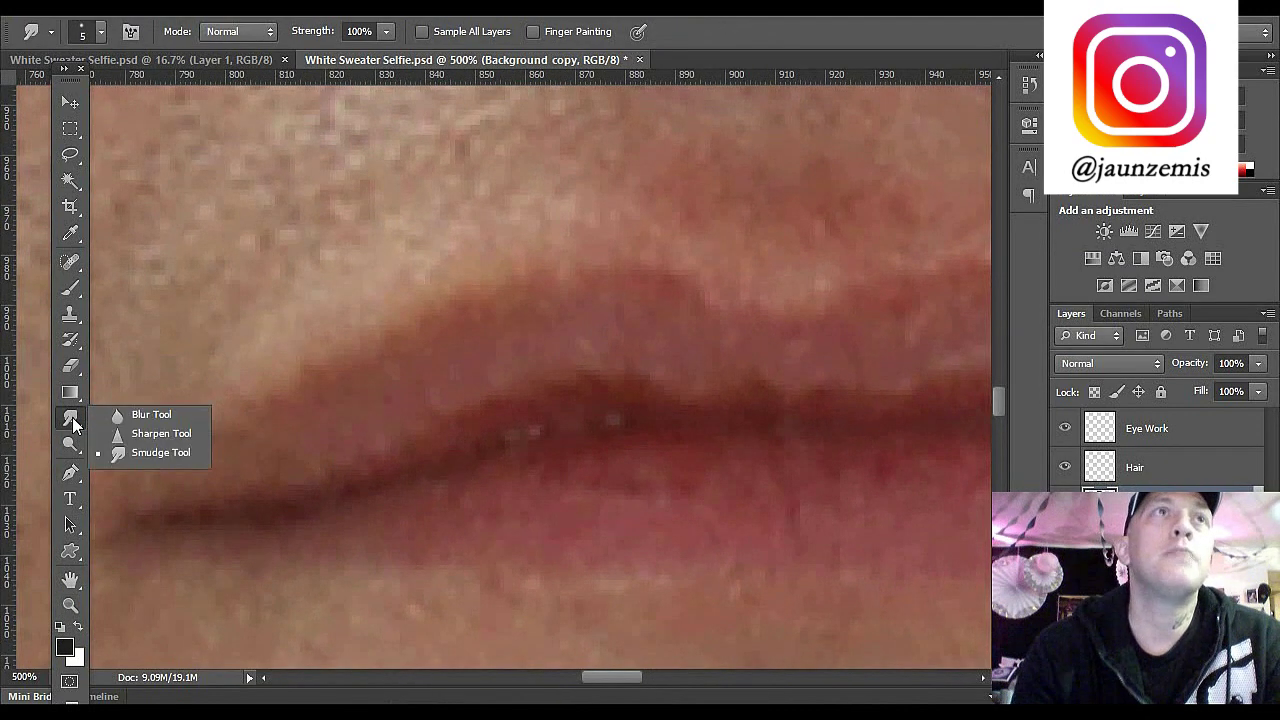
pyautogui.click(155, 450)
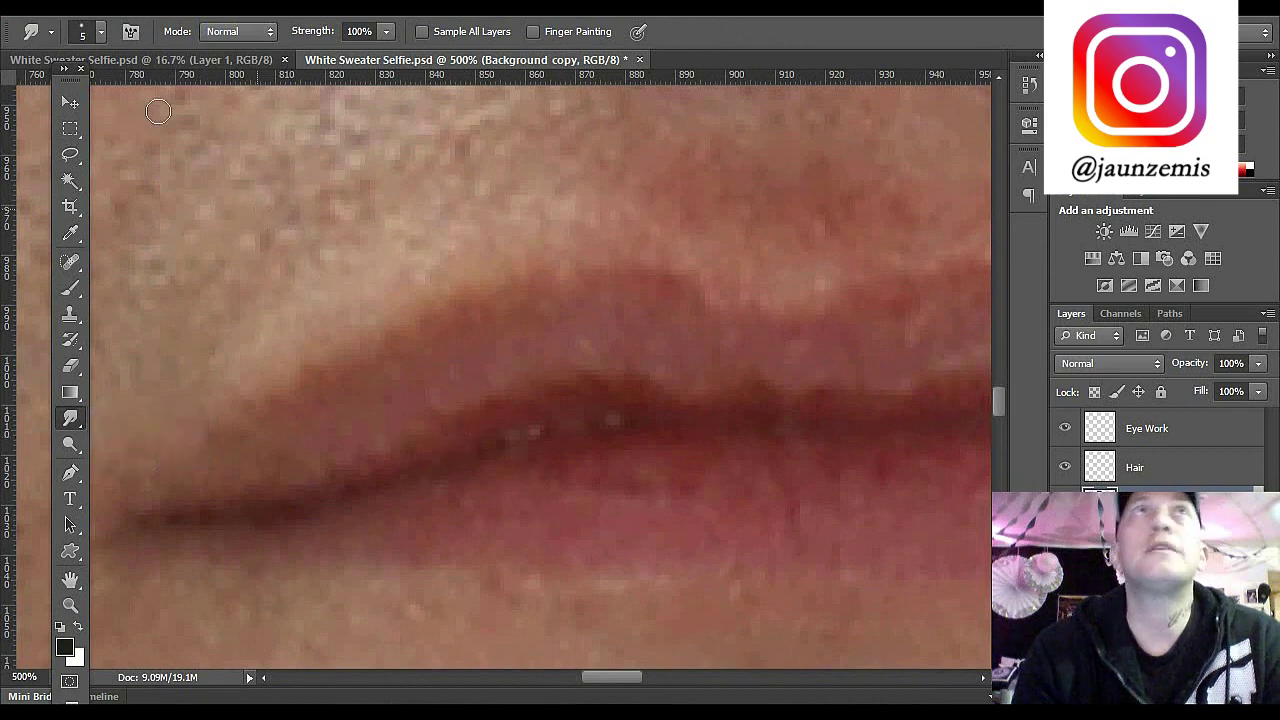
pyautogui.click(92, 36)
pyautogui.moveTo(210, 72); pyautogui.dragTo(168, 74)
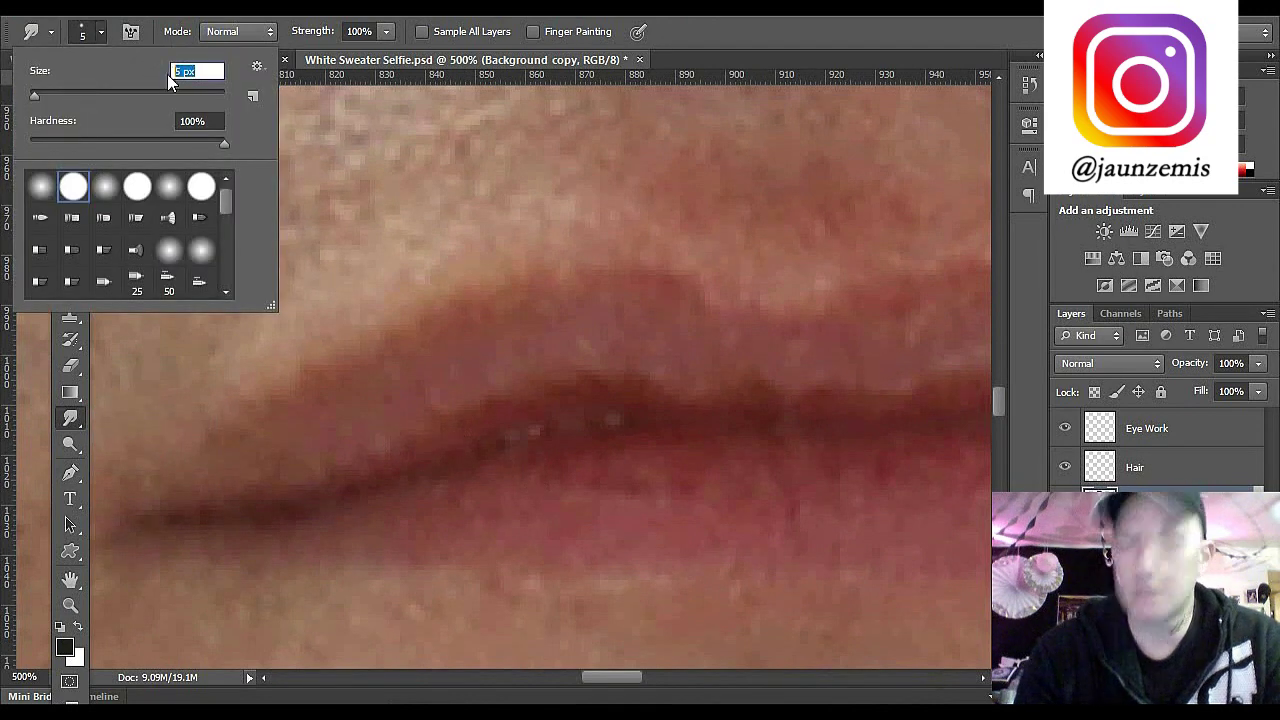
pyautogui.write('3')
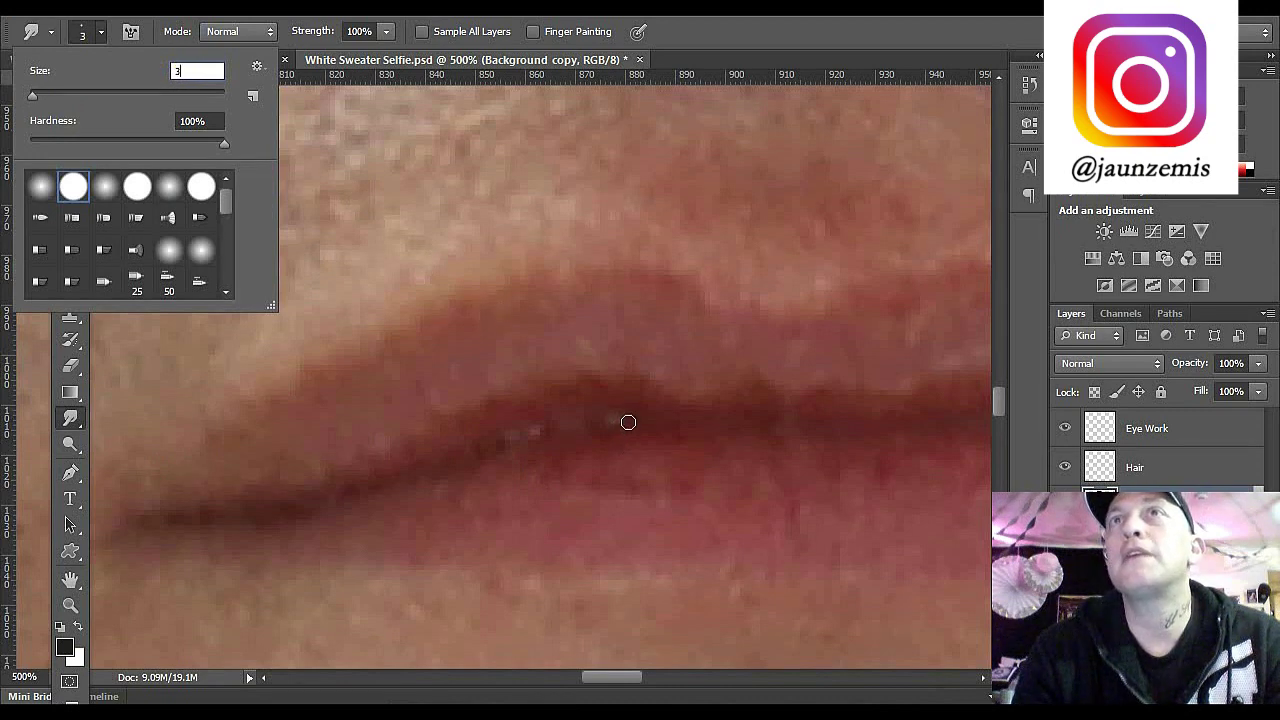
pyautogui.press('Return')
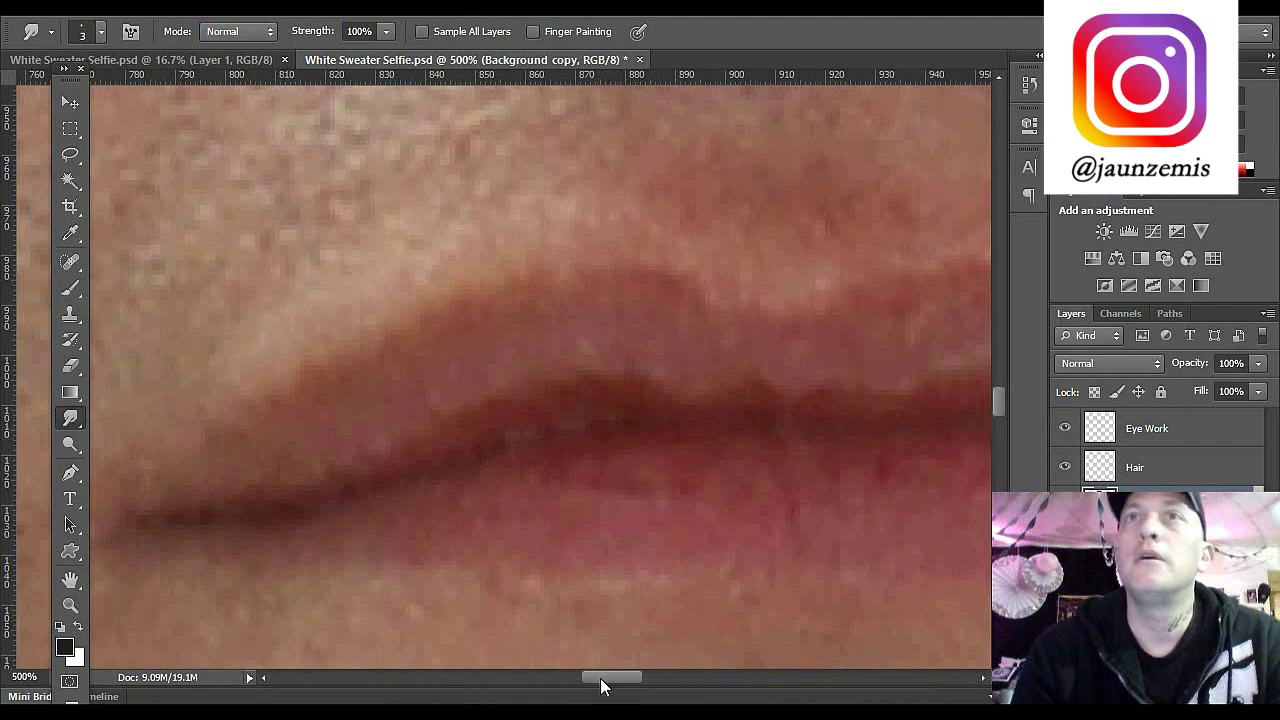
# Step: Smudge away the remaining light specks along the line between the lips, from its middle toward the image's left
pyautogui.moveTo(600, 686); pyautogui.dragTo(622, 681)
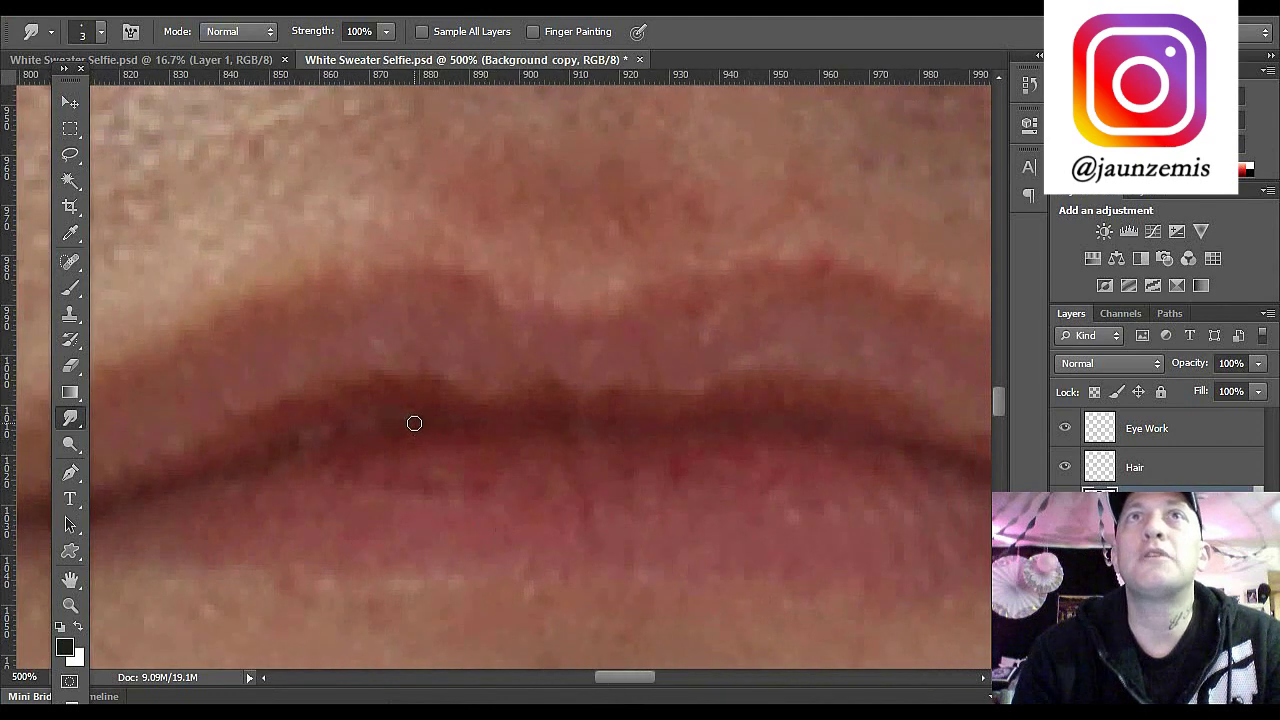
pyautogui.doubleClick(70, 604)
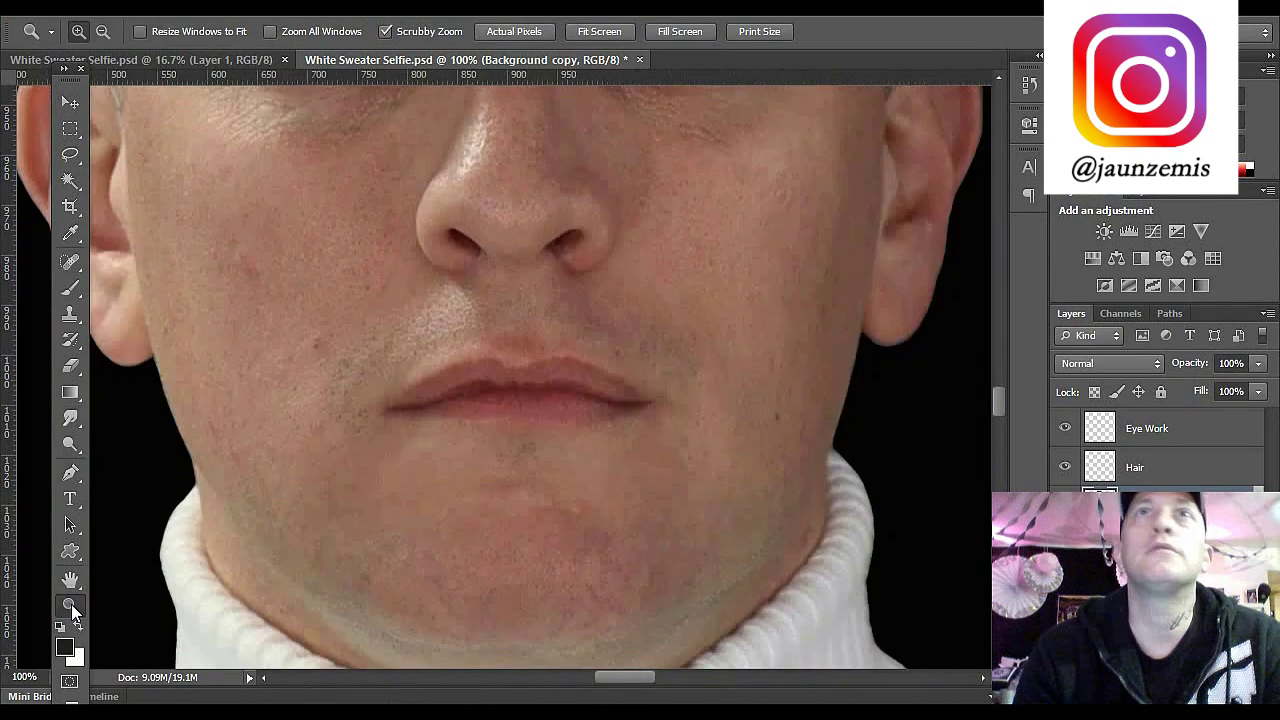
pyautogui.click(450, 407)
pyautogui.click(450, 407)
pyautogui.click(450, 407)
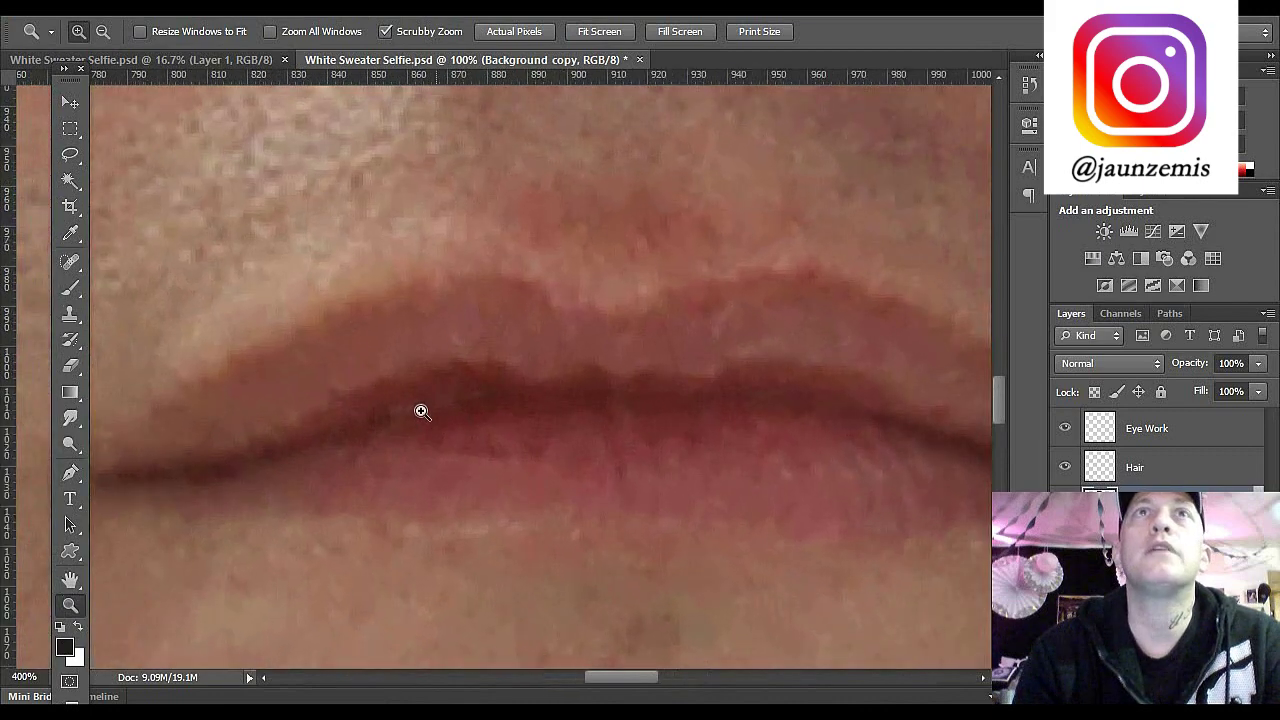
pyautogui.click(420, 409)
pyautogui.click(62, 418)
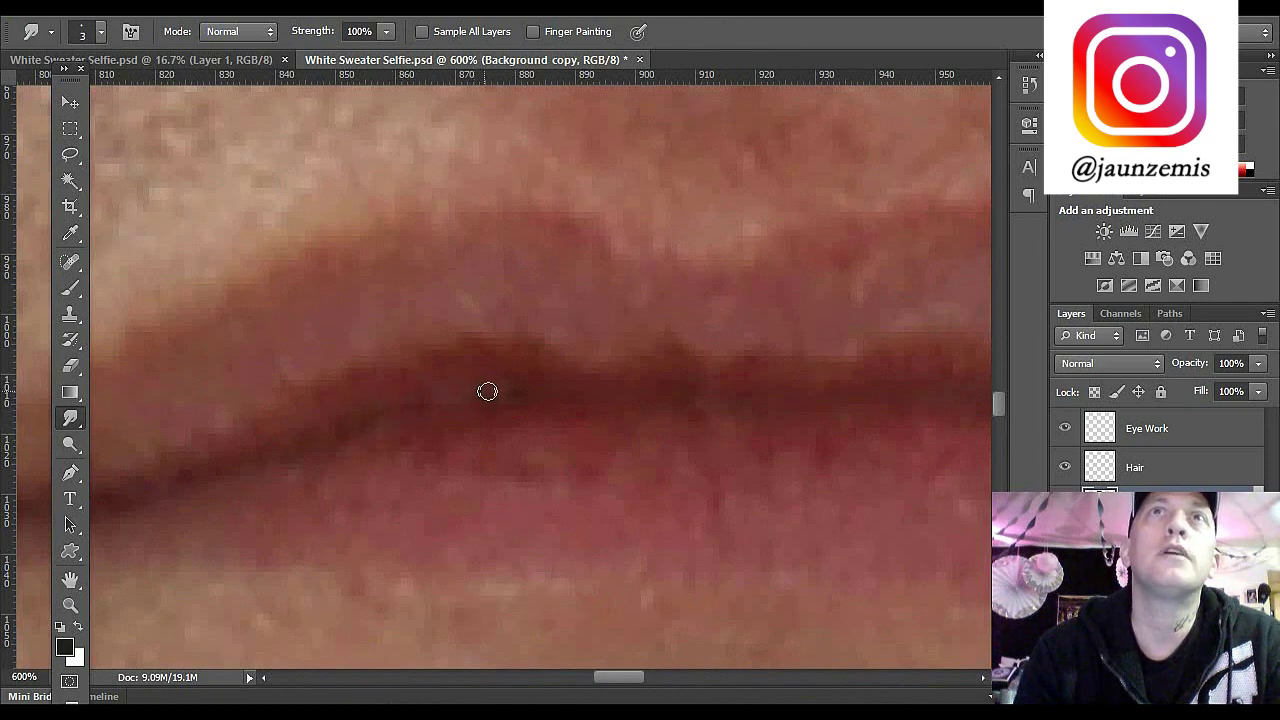
# Step: Smudge the light specks along the mouth line and upper lip toward the mouth corner on the image's right
pyautogui.doubleClick(70, 605)
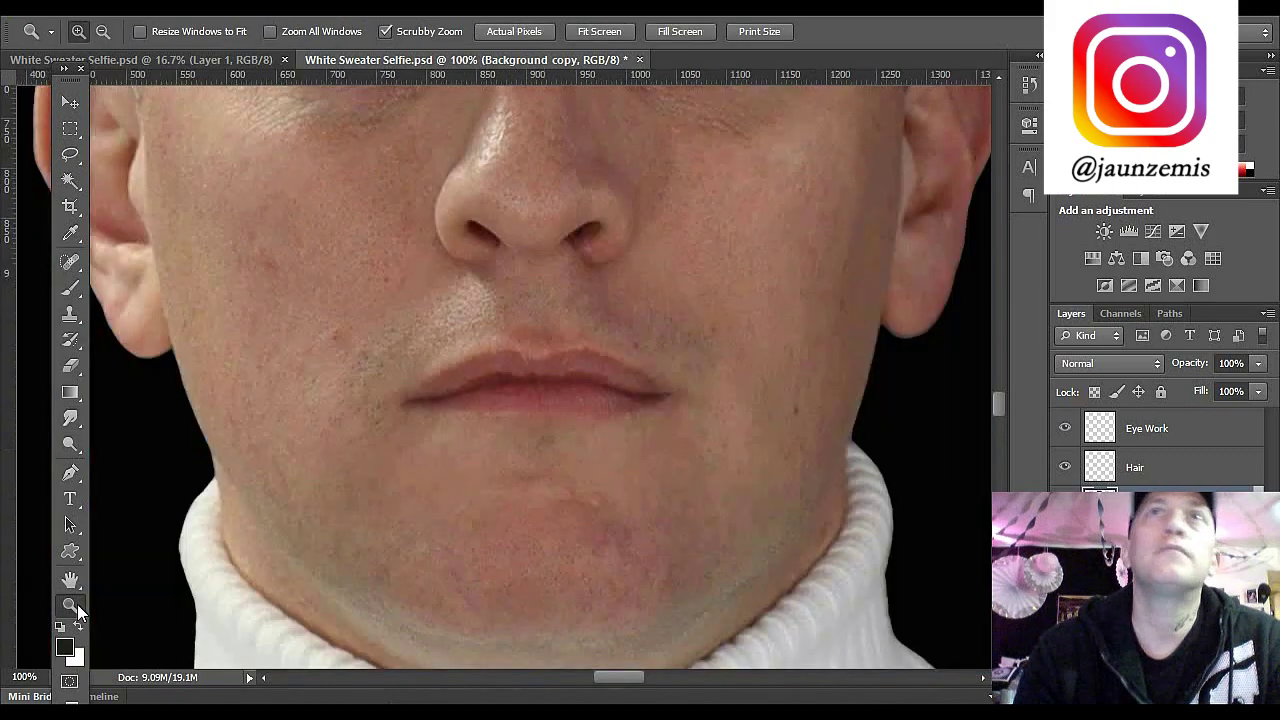
pyautogui.click(655, 375)
pyautogui.click(565, 389)
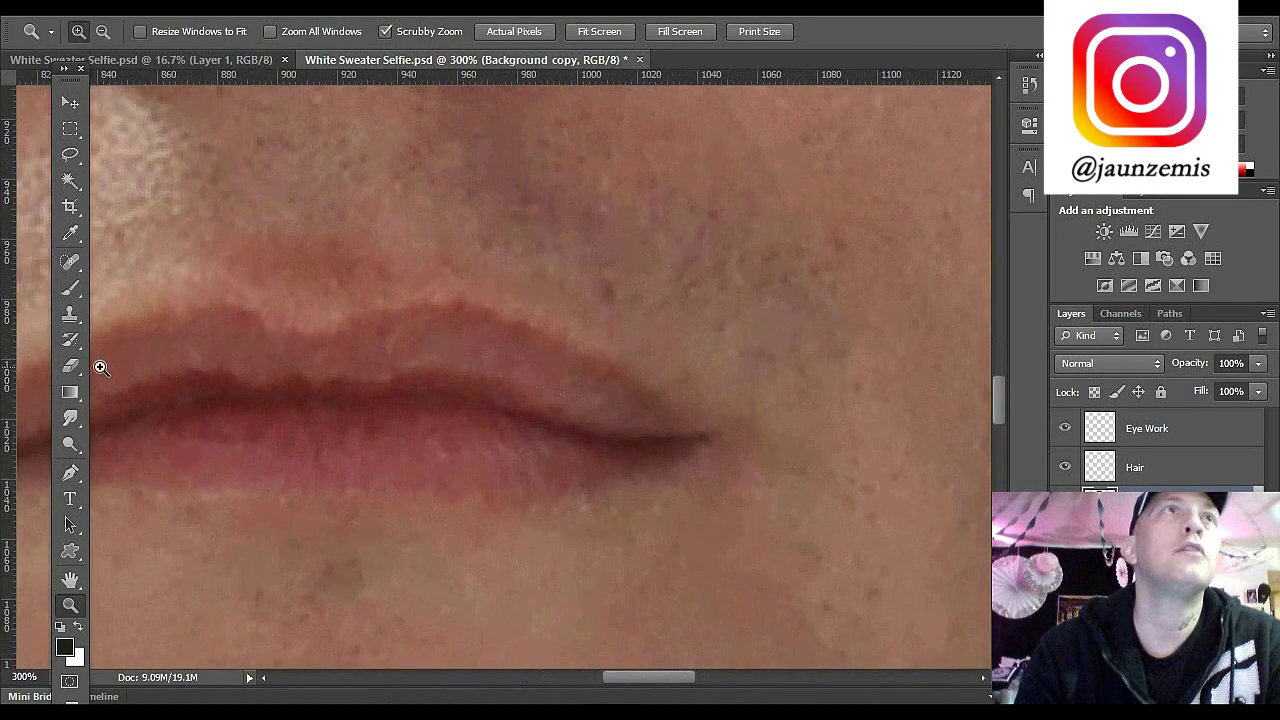
pyautogui.click(70, 418)
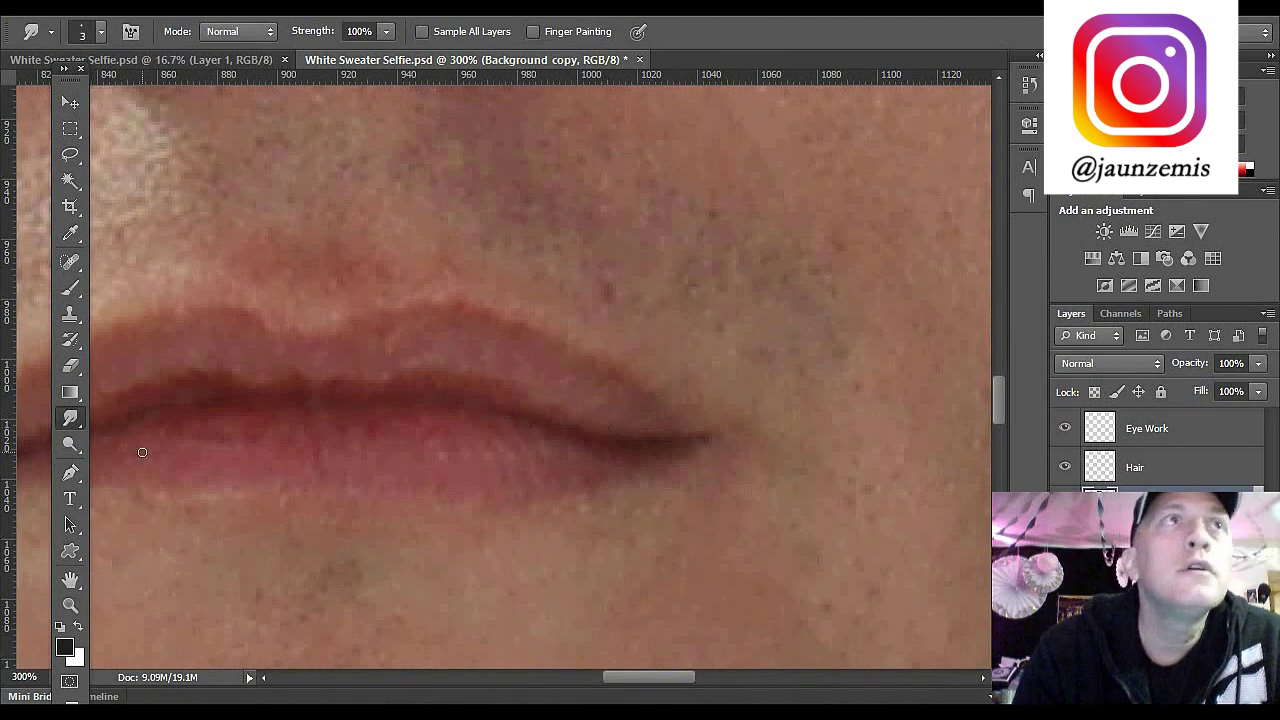
pyautogui.click(70, 605)
pyautogui.click(580, 412)
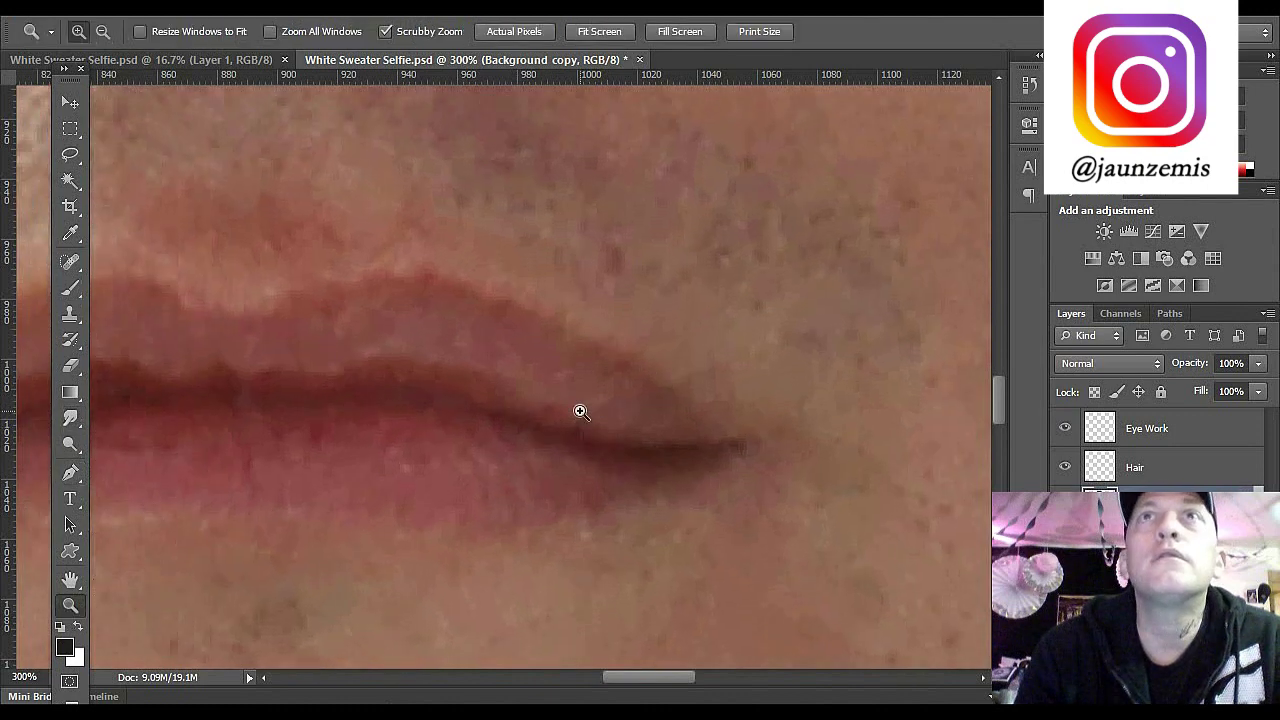
pyautogui.click(578, 410)
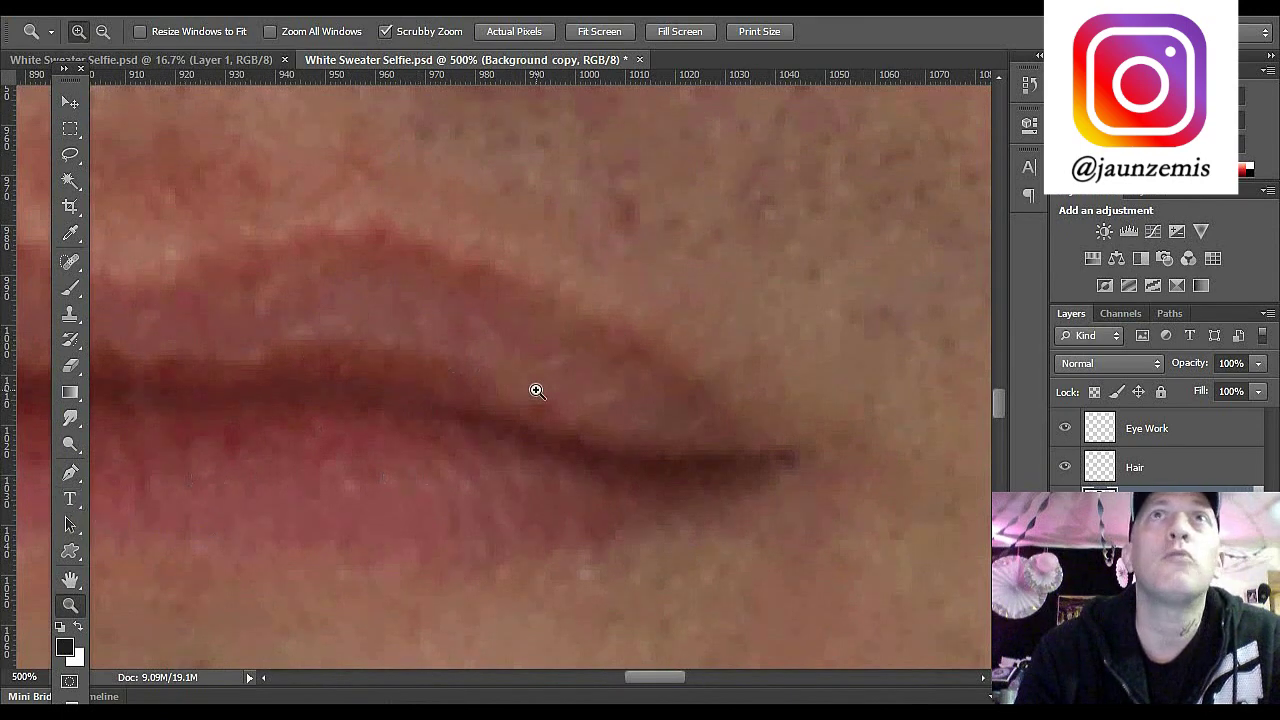
pyautogui.click(585, 442)
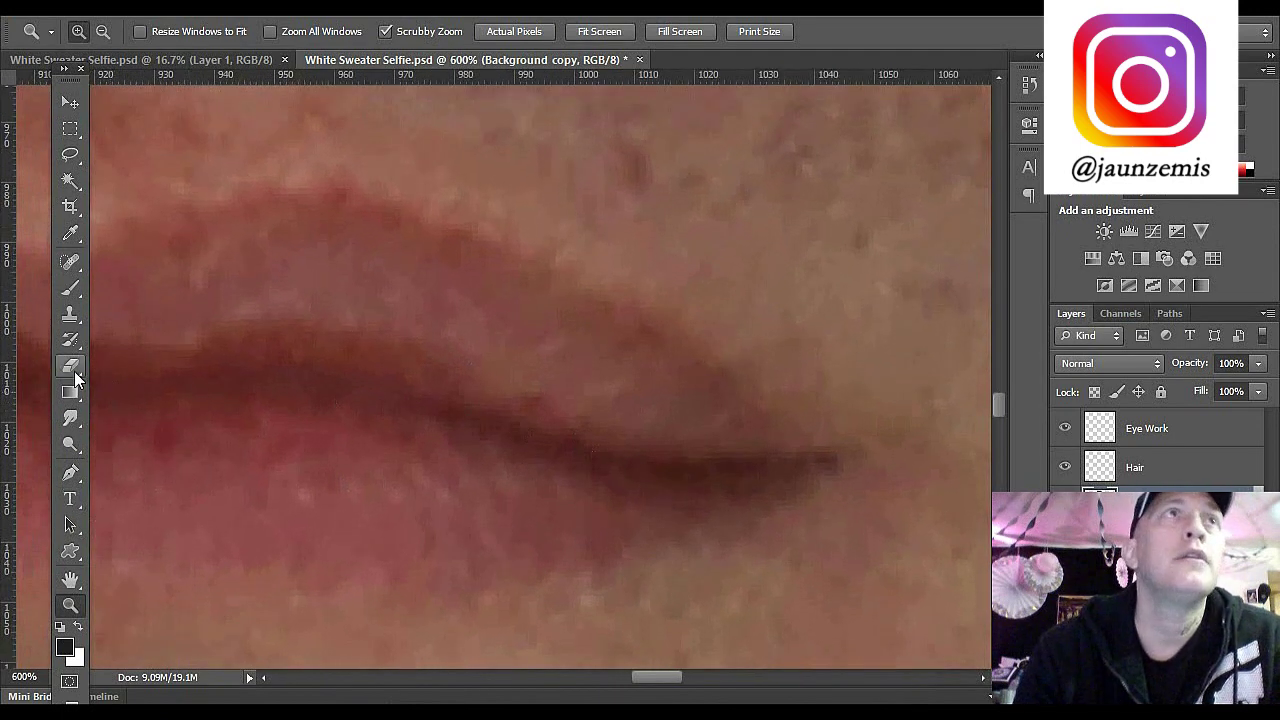
pyautogui.click(70, 260)
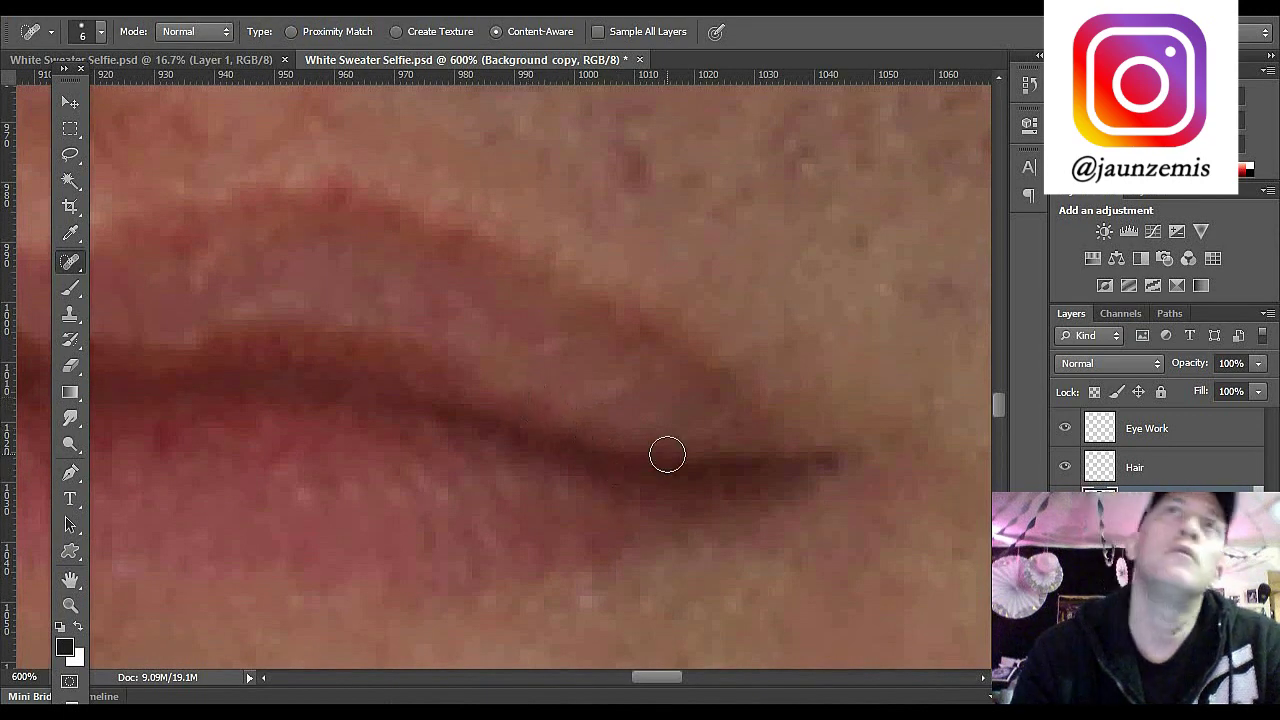
pyautogui.click(71, 421)
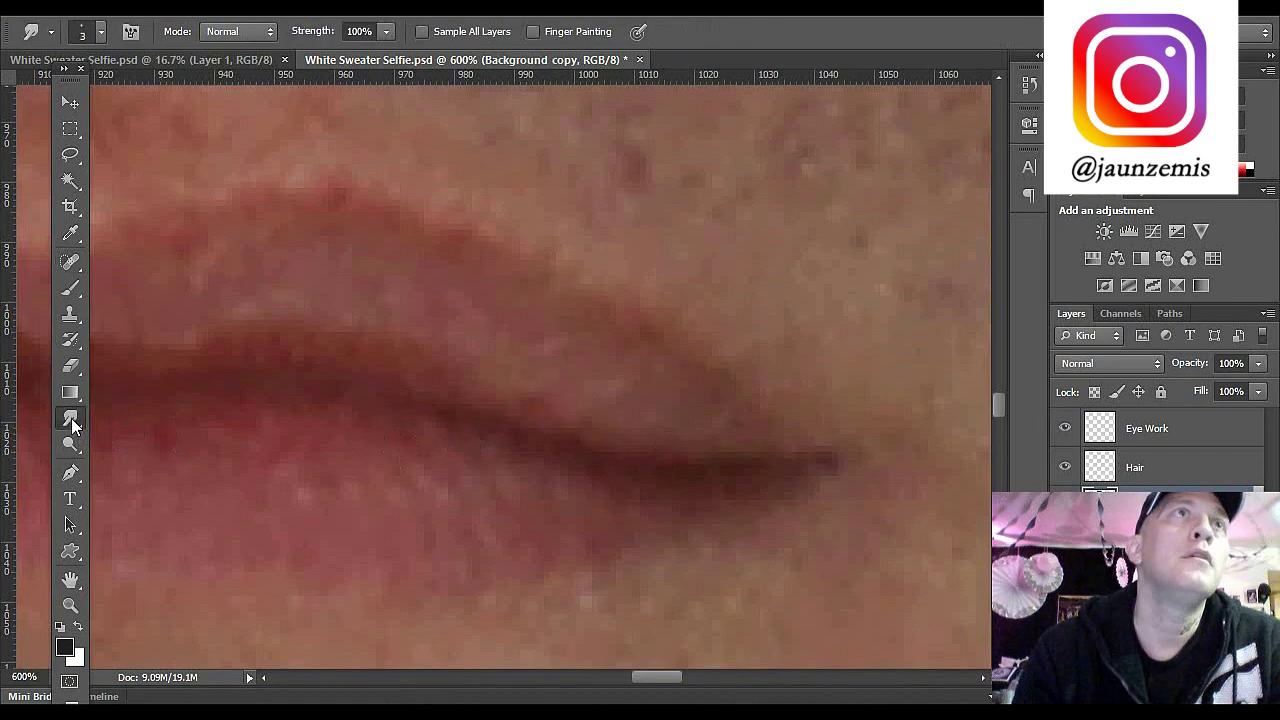
pyautogui.rightClick(72, 424)
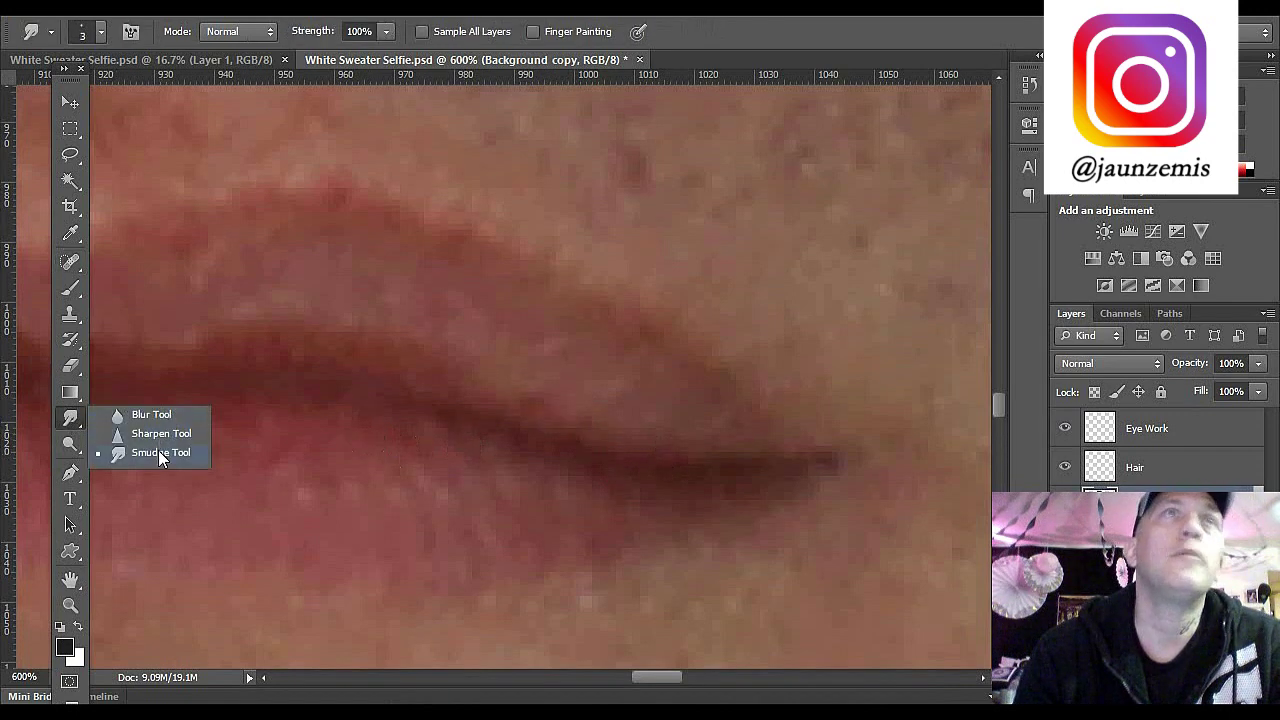
pyautogui.click(158, 452)
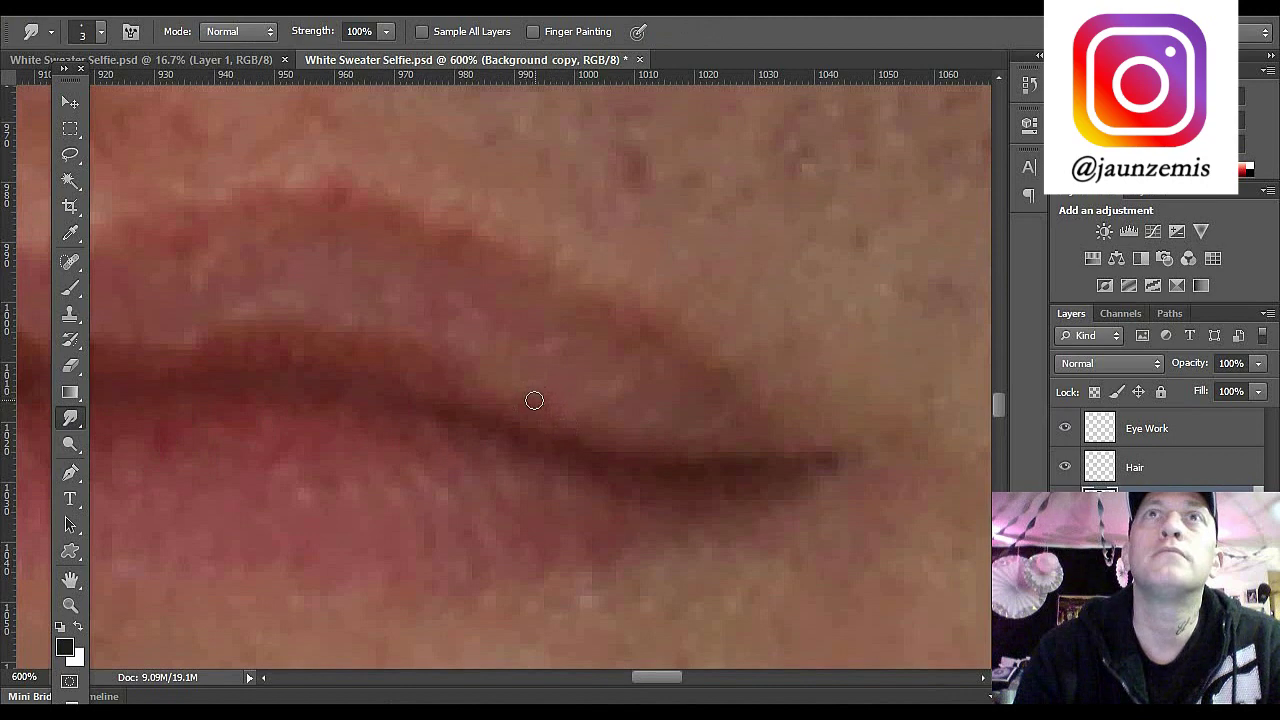
# Step: Smudge the light specks on the upper lip's left half and soften the uneven spots across the lips
pyautogui.moveTo(659, 680); pyautogui.dragTo(614, 686)
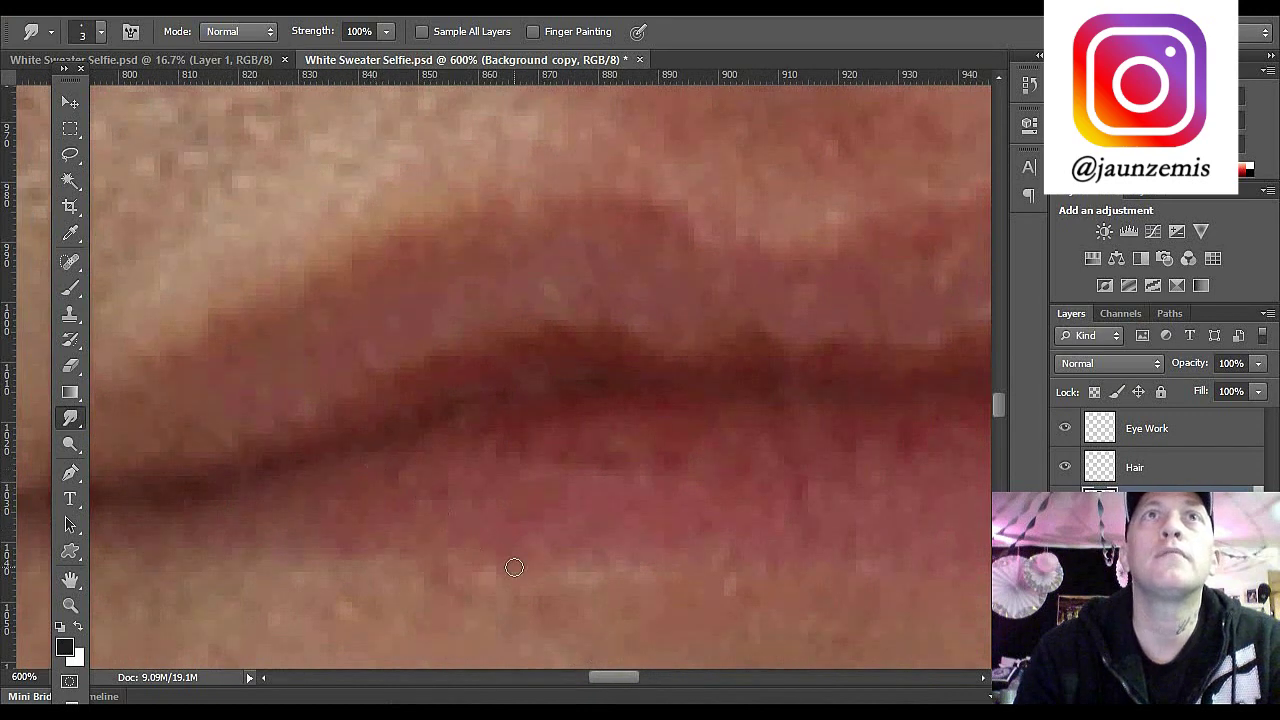
pyautogui.moveTo(633, 677); pyautogui.dragTo(623, 677)
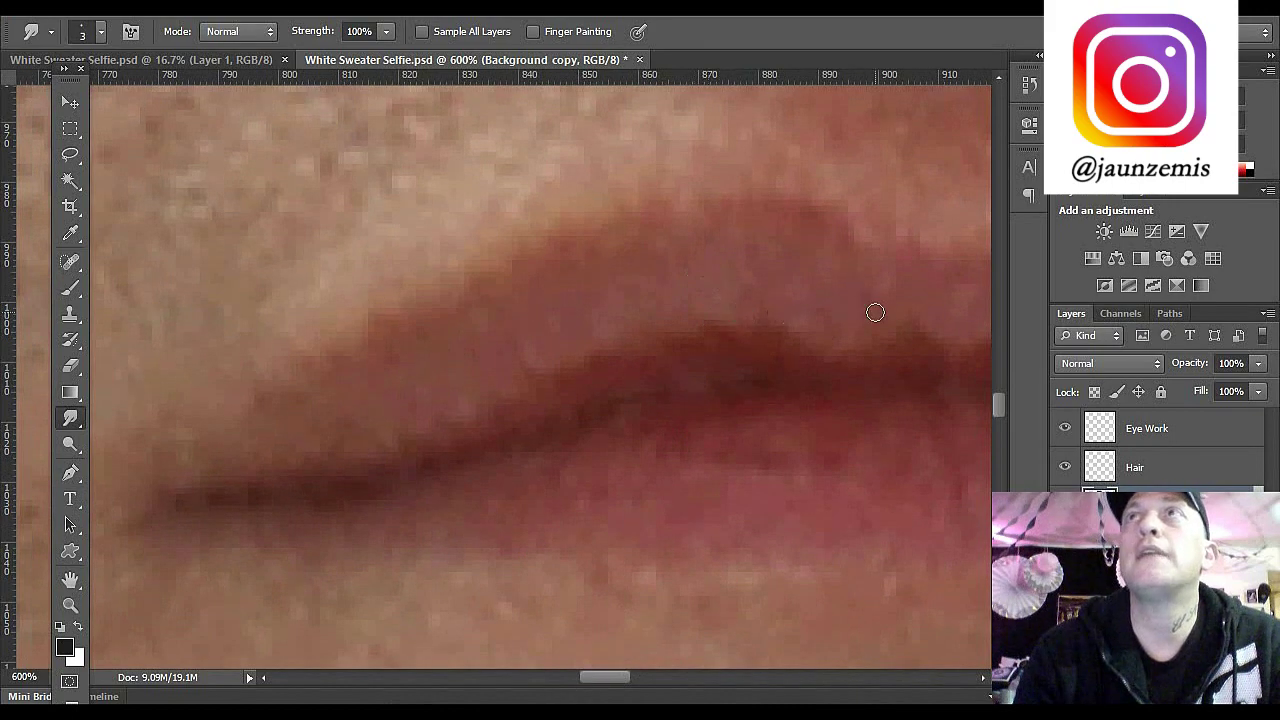
pyautogui.moveTo(615, 677)
pyautogui.mouseDown()
pyautogui.moveTo(590, 680)
pyautogui.moveTo(695, 695)
pyautogui.moveTo(652, 692)
pyautogui.mouseUp()
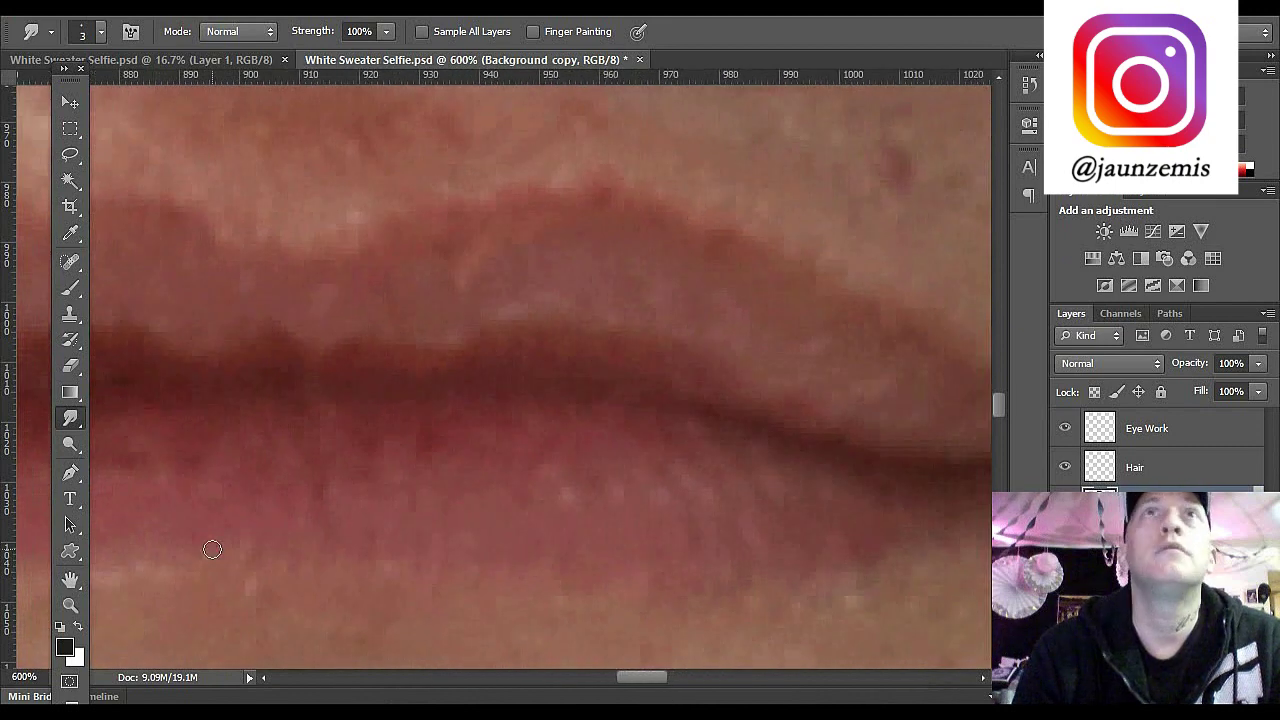
# Step: Heal the dark mole and the small spot below it on the cheek beside the mouth with the Spot Healing Brush
pyautogui.doubleClick(70, 605)
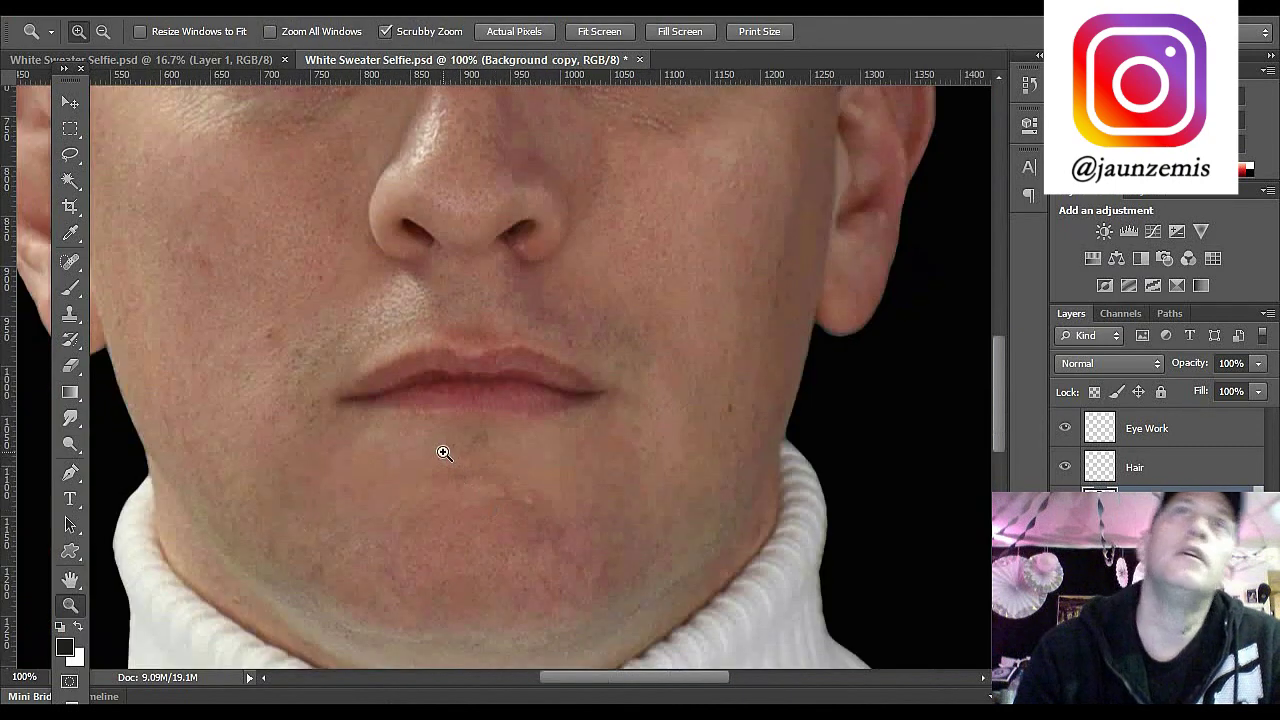
pyautogui.click(264, 362)
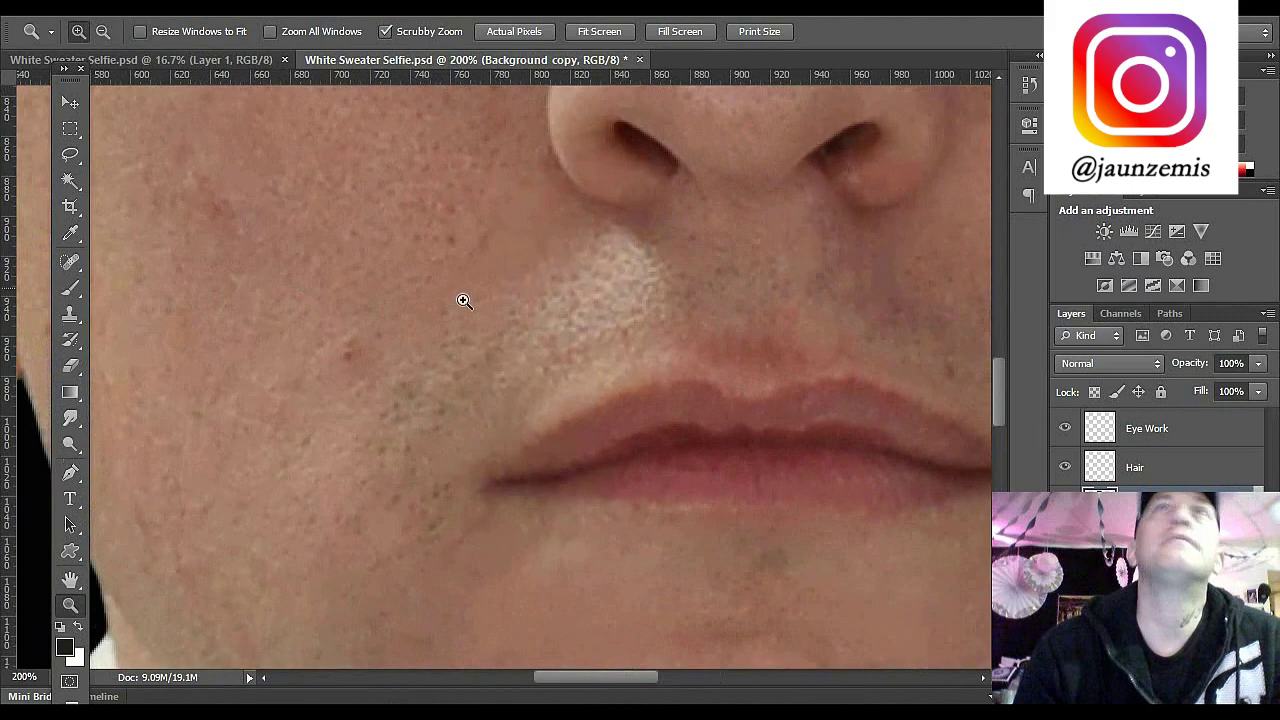
pyautogui.click(68, 263)
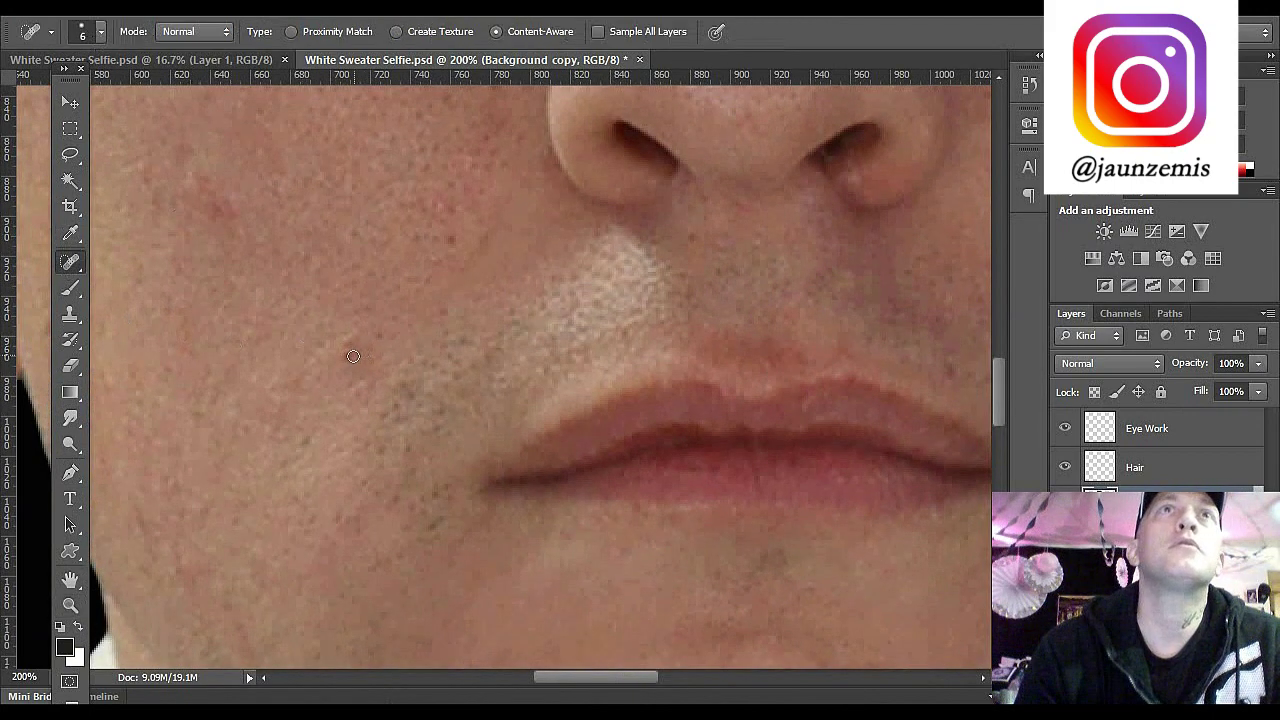
pyautogui.moveTo(347, 354); pyautogui.dragTo(350, 350)
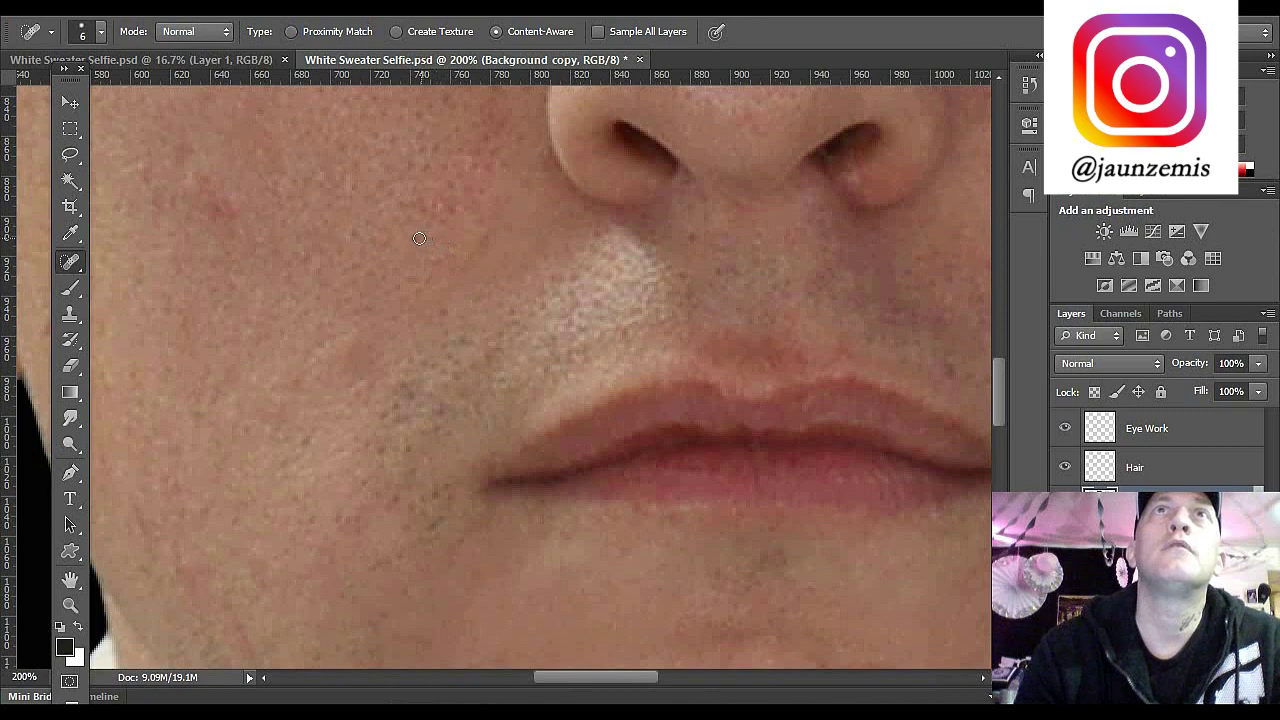
pyautogui.click(308, 442)
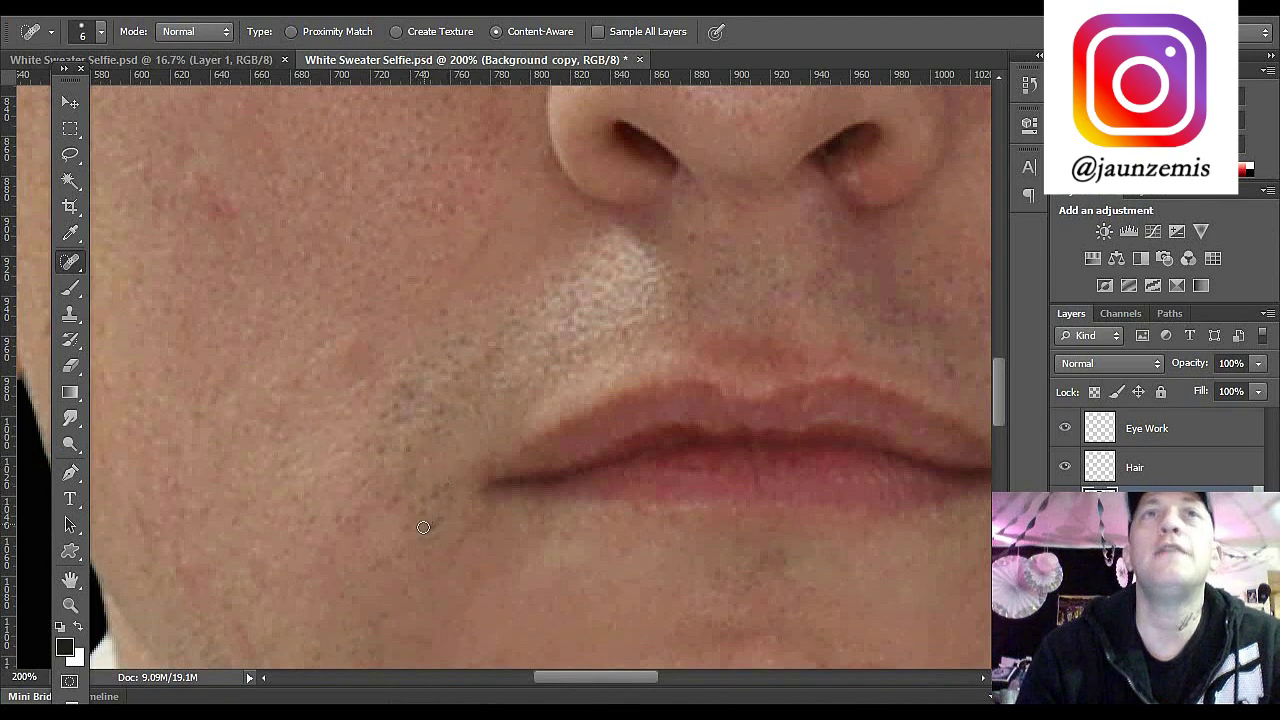
# Step: Heal the small dark spots in the stubble beside the corner of the mouth
pyautogui.moveTo(618, 681); pyautogui.dragTo(608, 681)
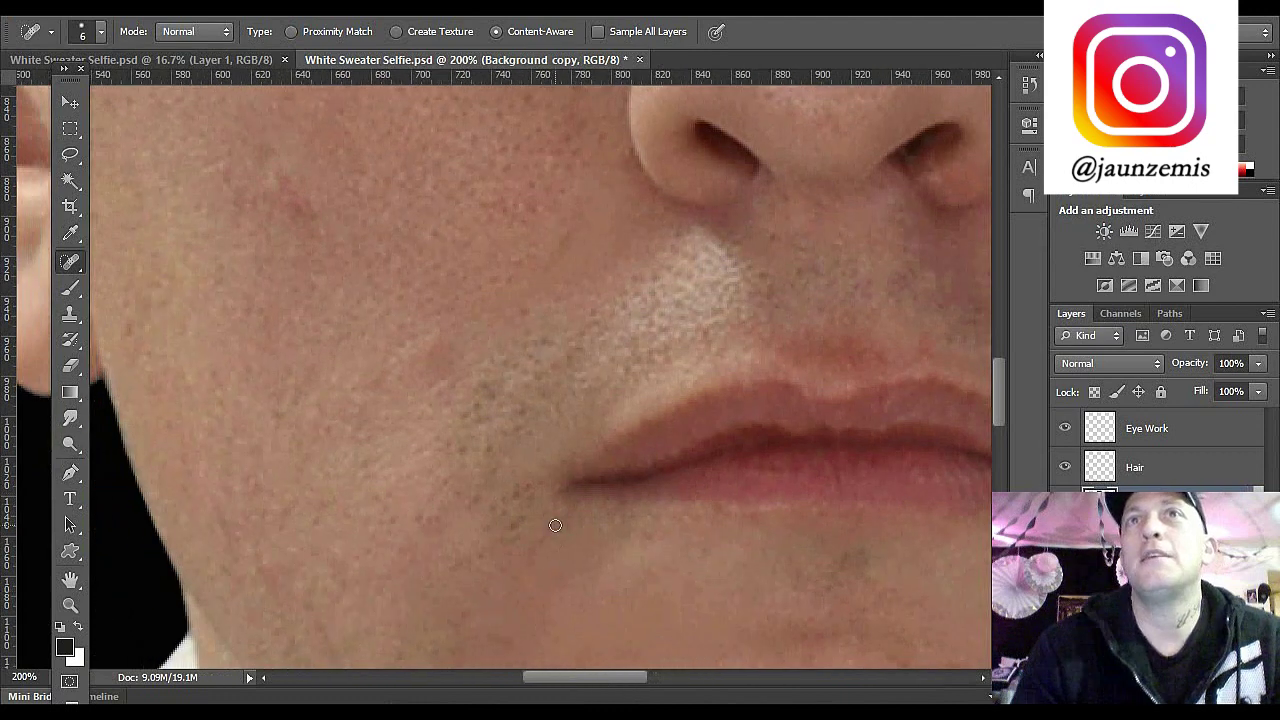
pyautogui.click(486, 455)
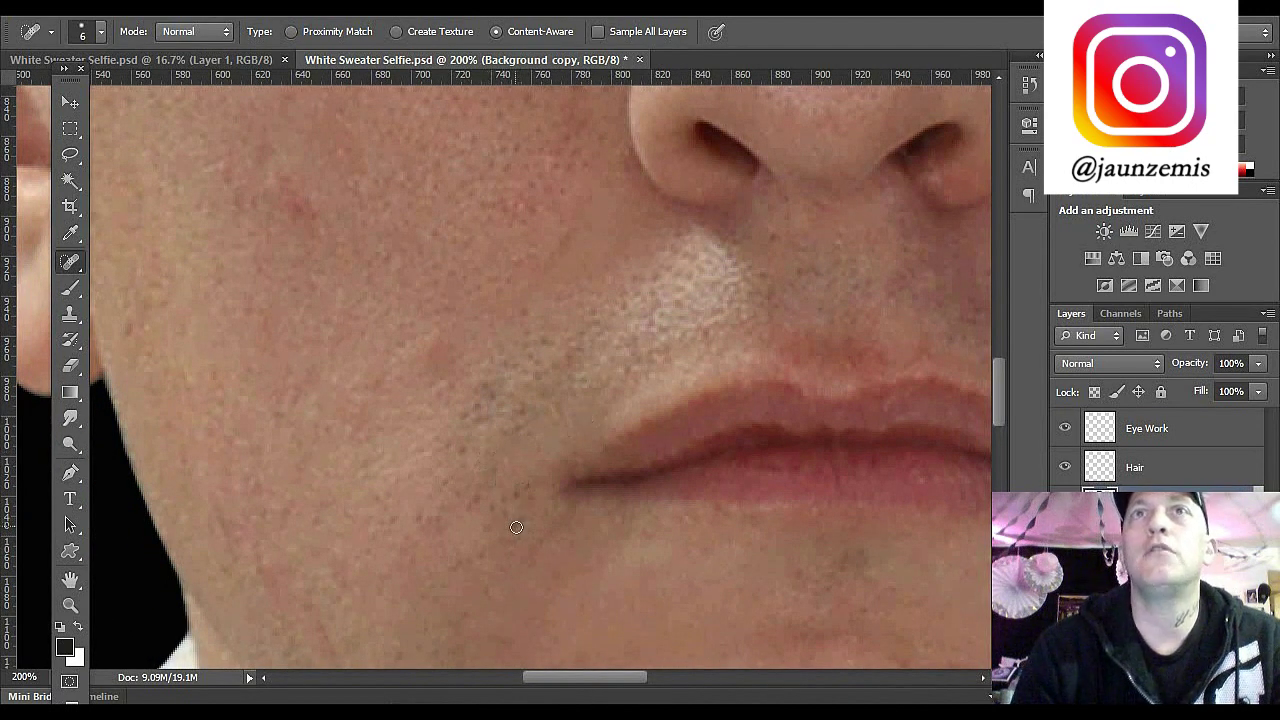
pyautogui.click(488, 504)
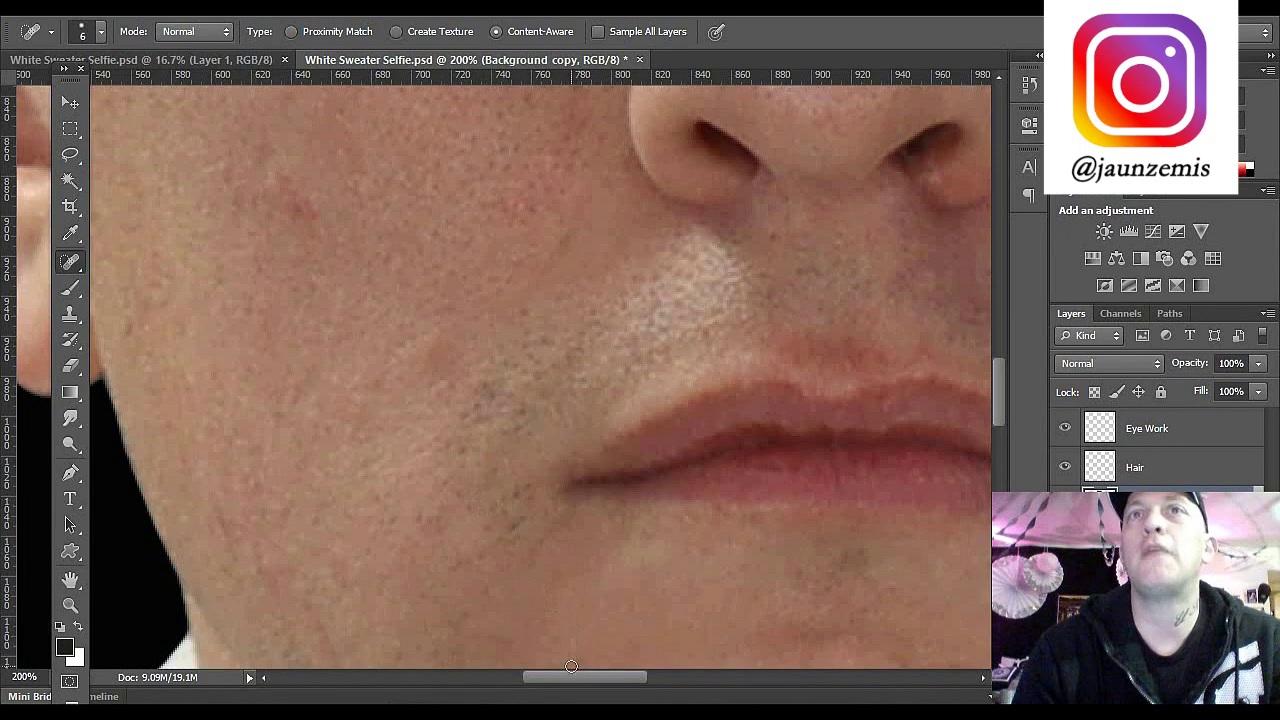
# Step: Heal the red blemish on the mid cheek, the spot near the earlobe, and the speck beside the mouth
pyautogui.moveTo(566, 680); pyautogui.dragTo(556, 648)
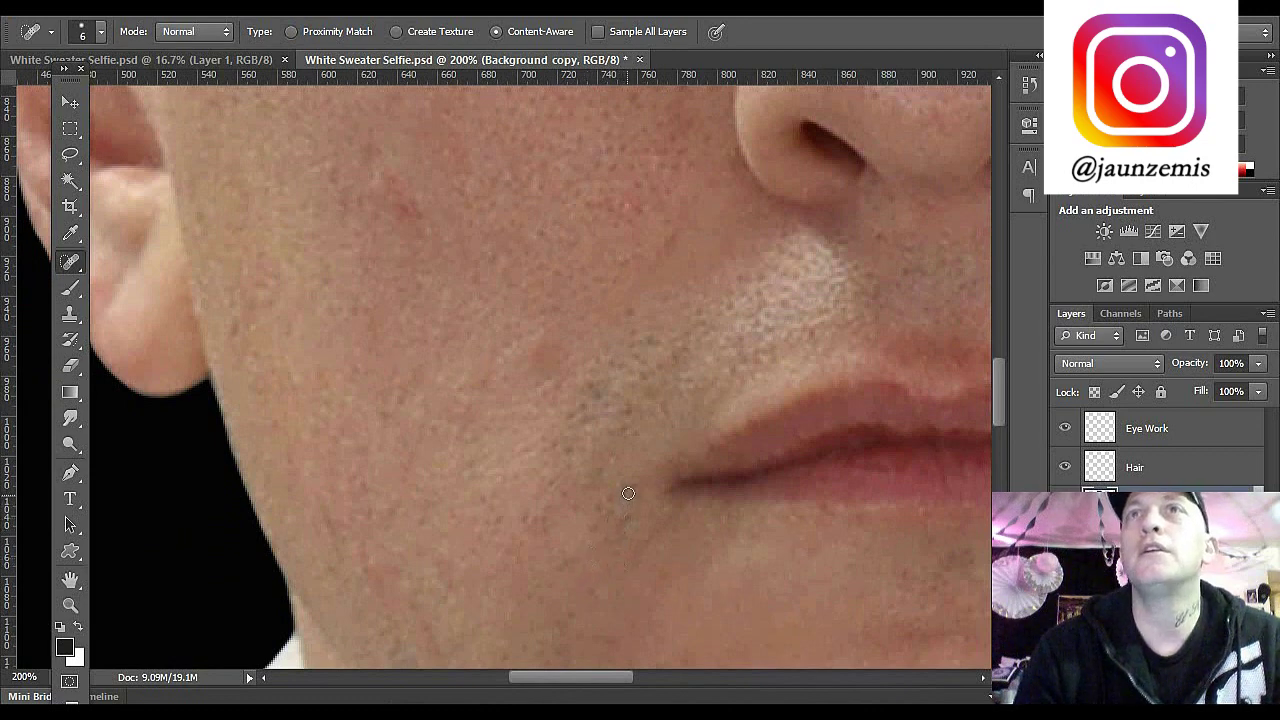
pyautogui.click(401, 209)
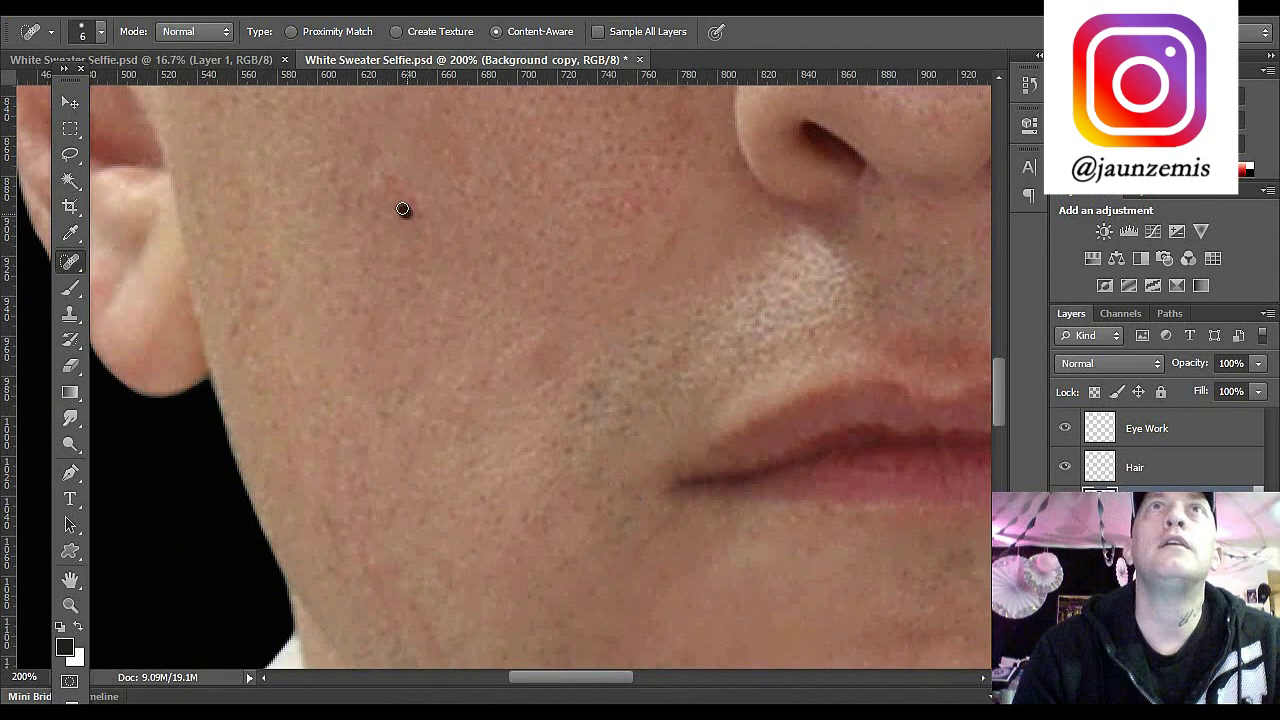
pyautogui.click(397, 219)
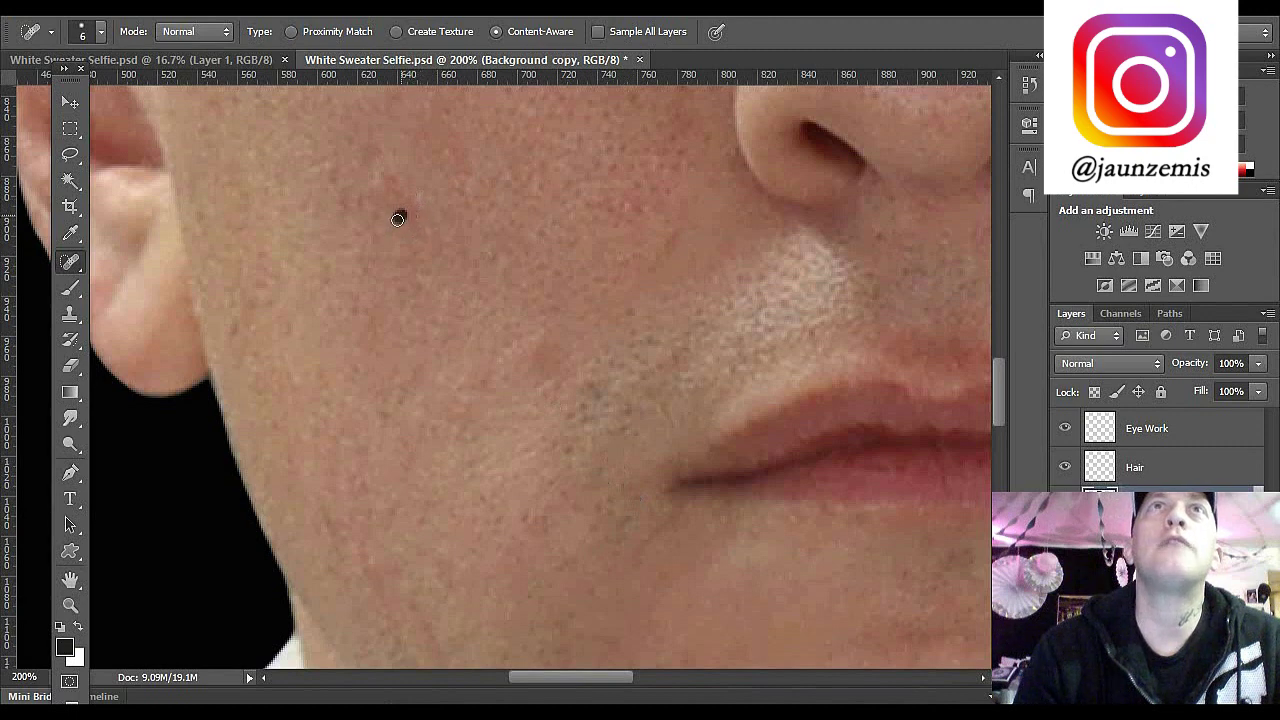
pyautogui.click(229, 343)
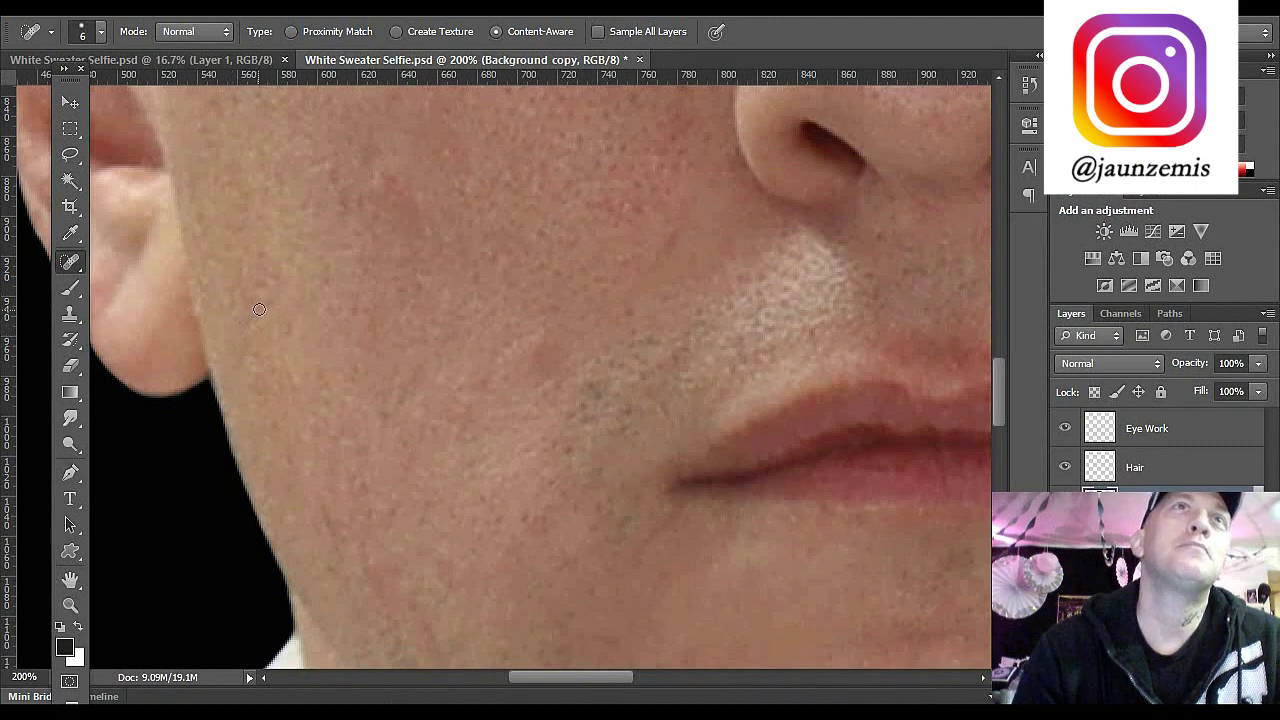
pyautogui.click(572, 456)
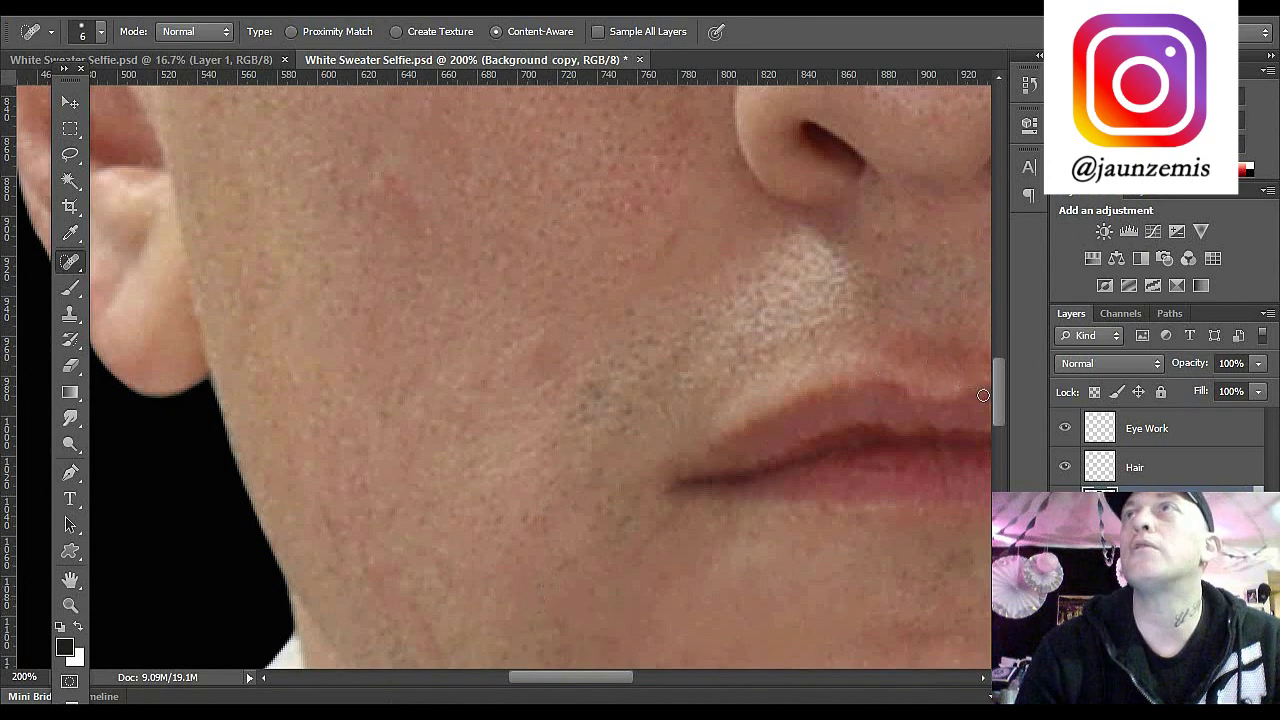
# Step: Heal the small spots on the cheek between the nostril and the ear
pyautogui.scroll(2, 997, 400)
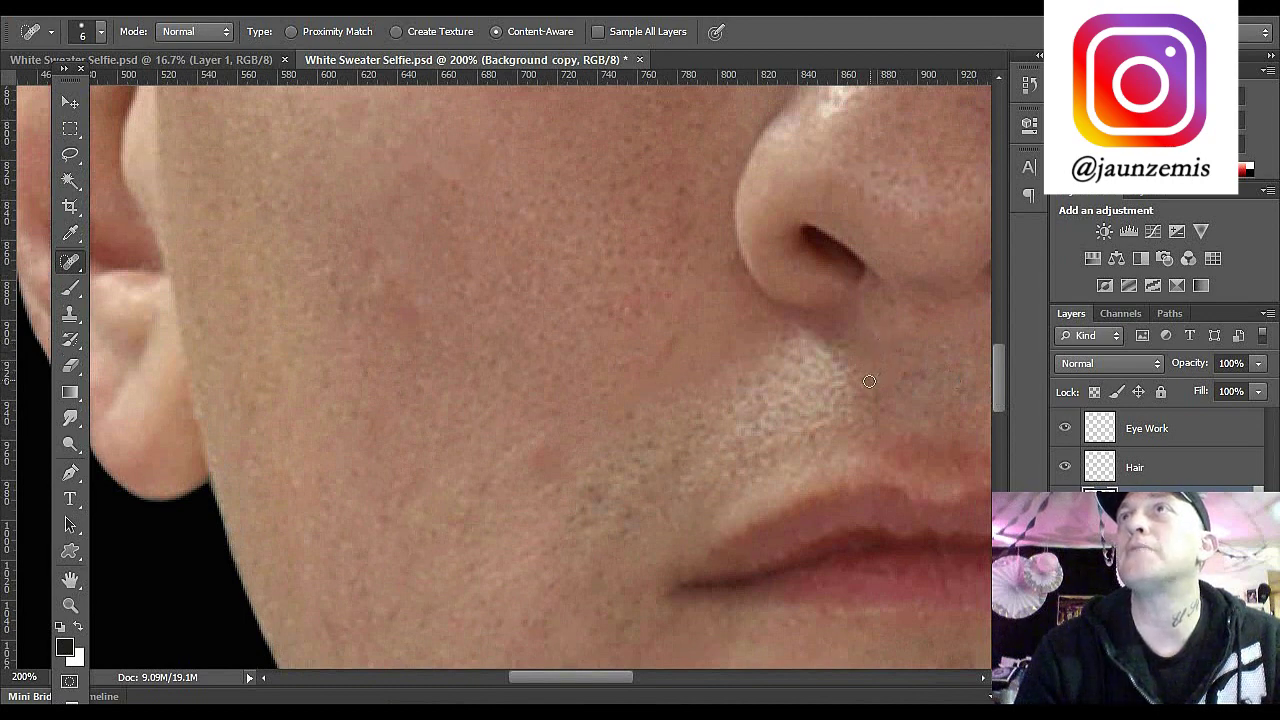
pyautogui.click(631, 313)
pyautogui.click(620, 364)
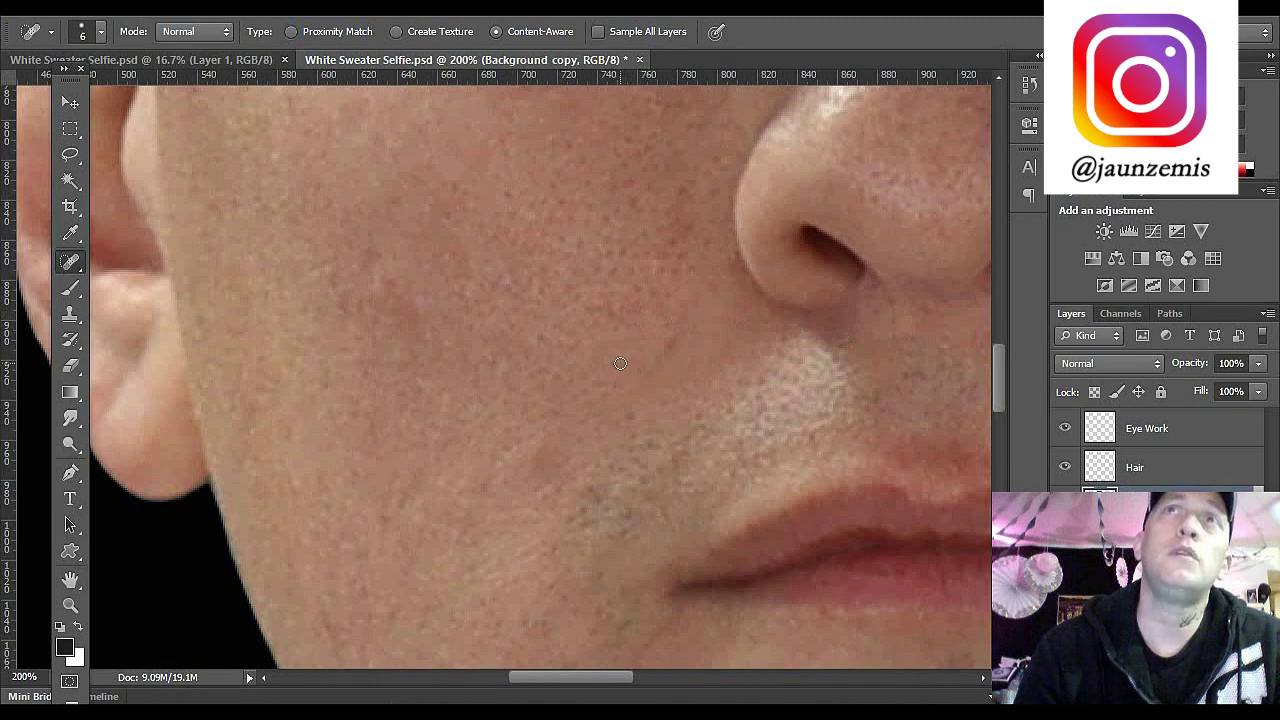
pyautogui.click(667, 324)
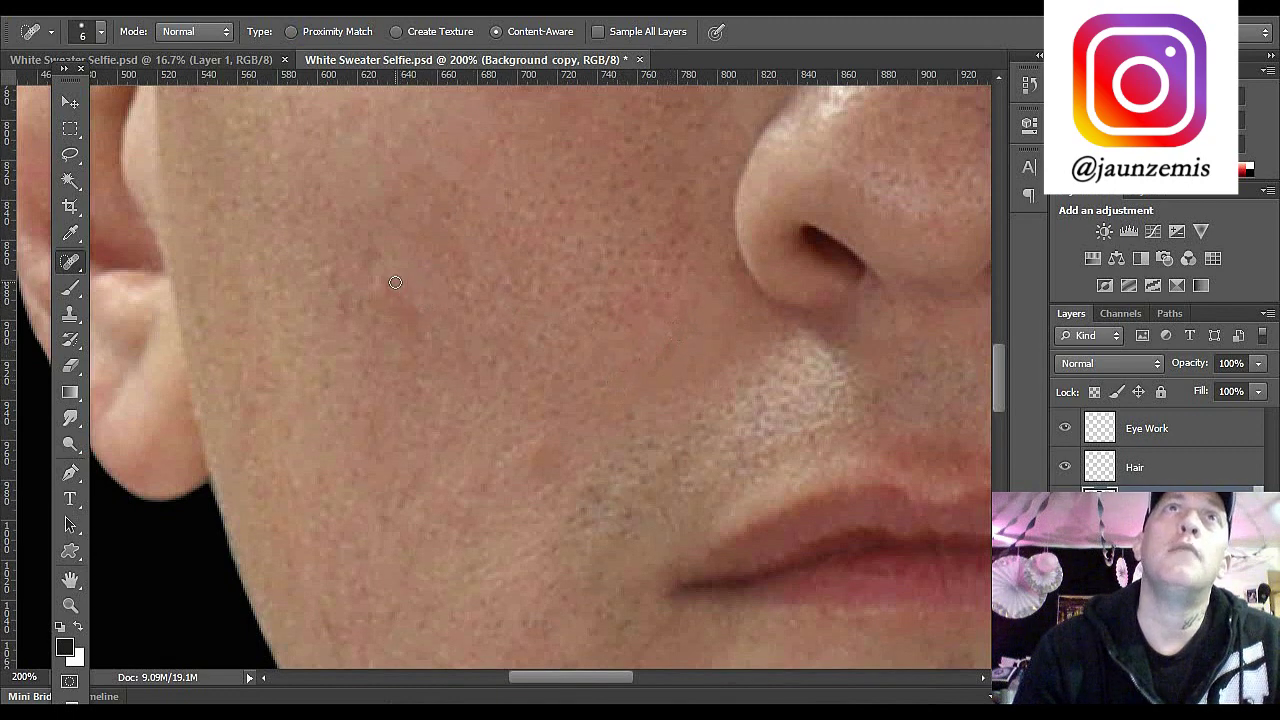
pyautogui.click(323, 264)
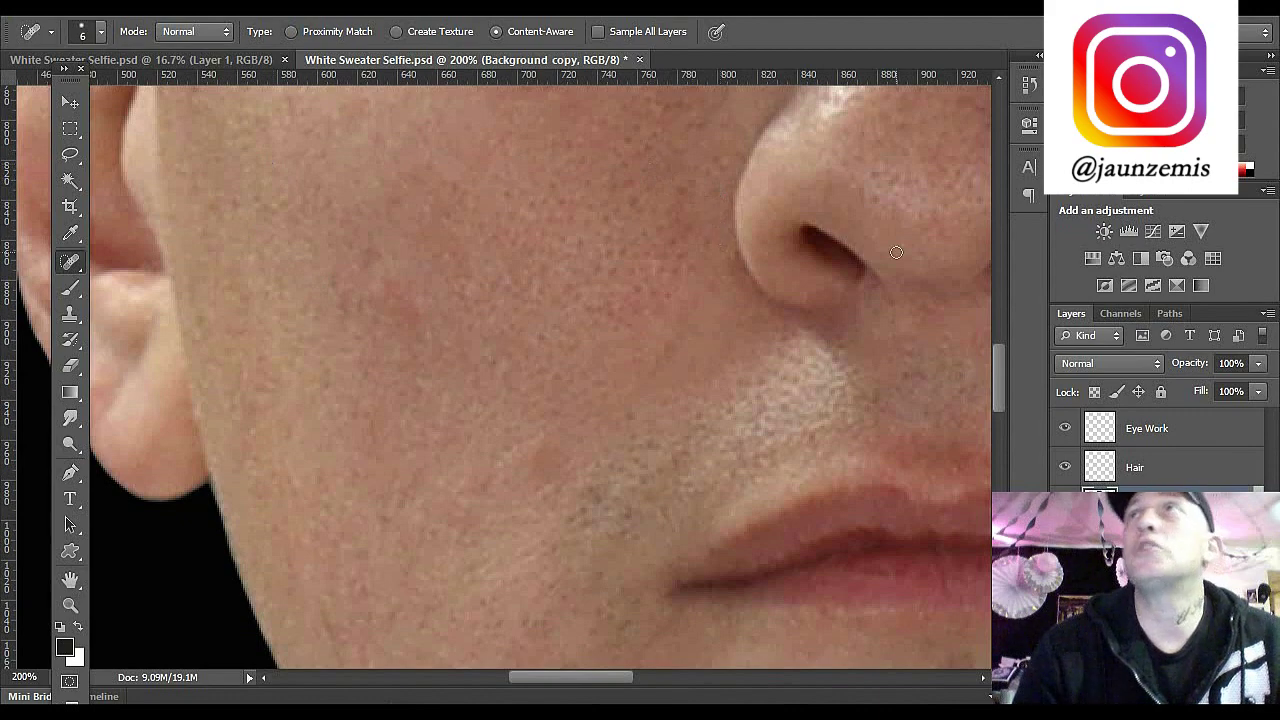
pyautogui.moveTo(1000, 408); pyautogui.dragTo(1002, 355)
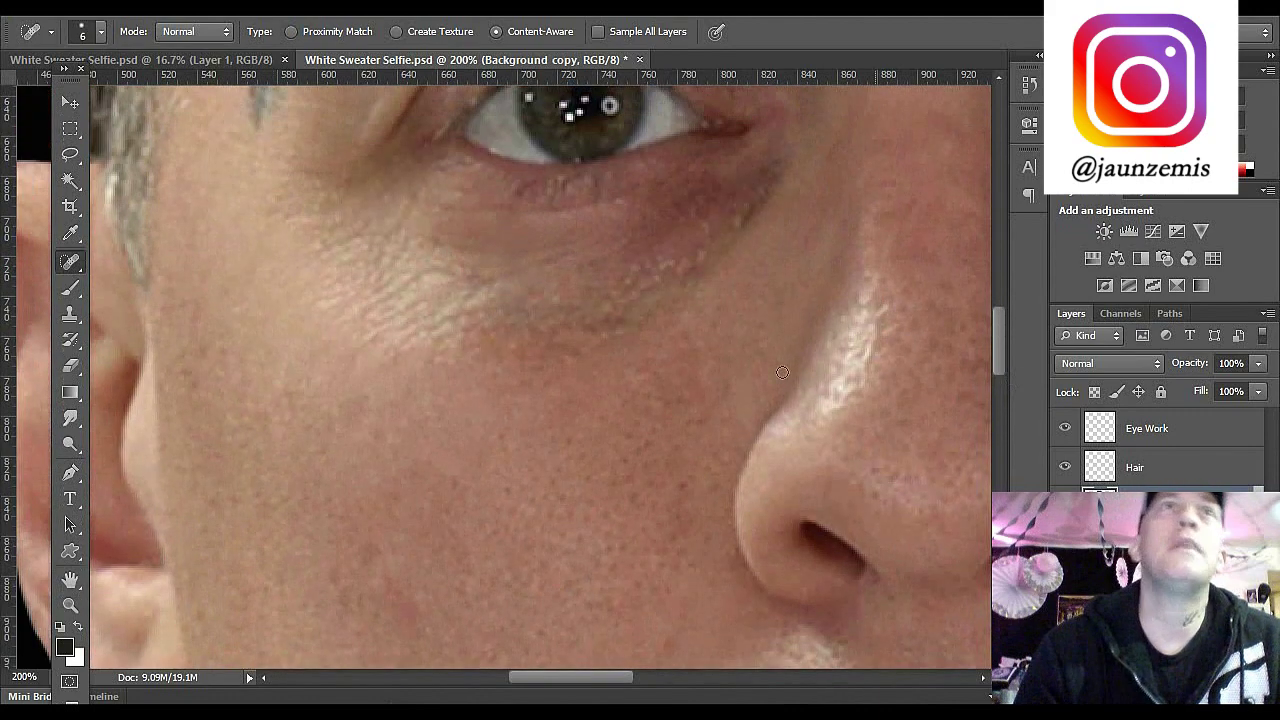
# Step: Heal the small spot on the outer cheek near the ear and the speck beside the outer corner of the other eye
pyautogui.click(223, 352)
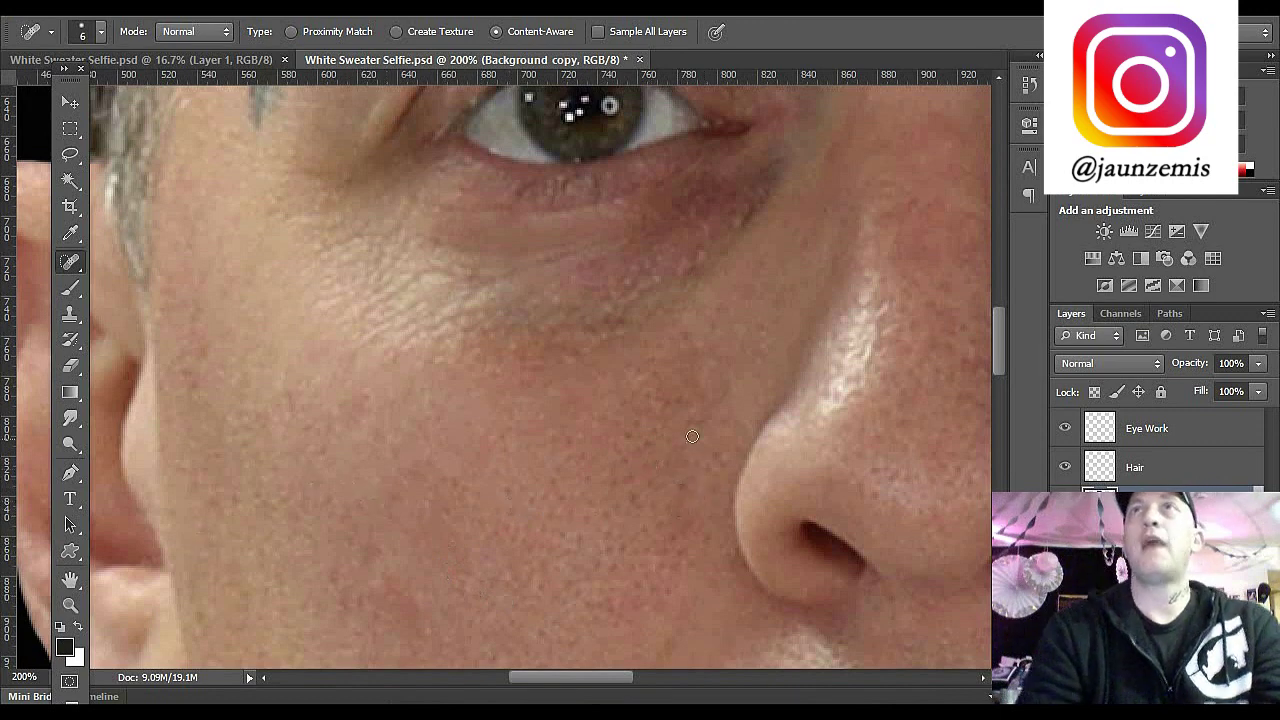
pyautogui.moveTo(1003, 355); pyautogui.dragTo(1004, 320)
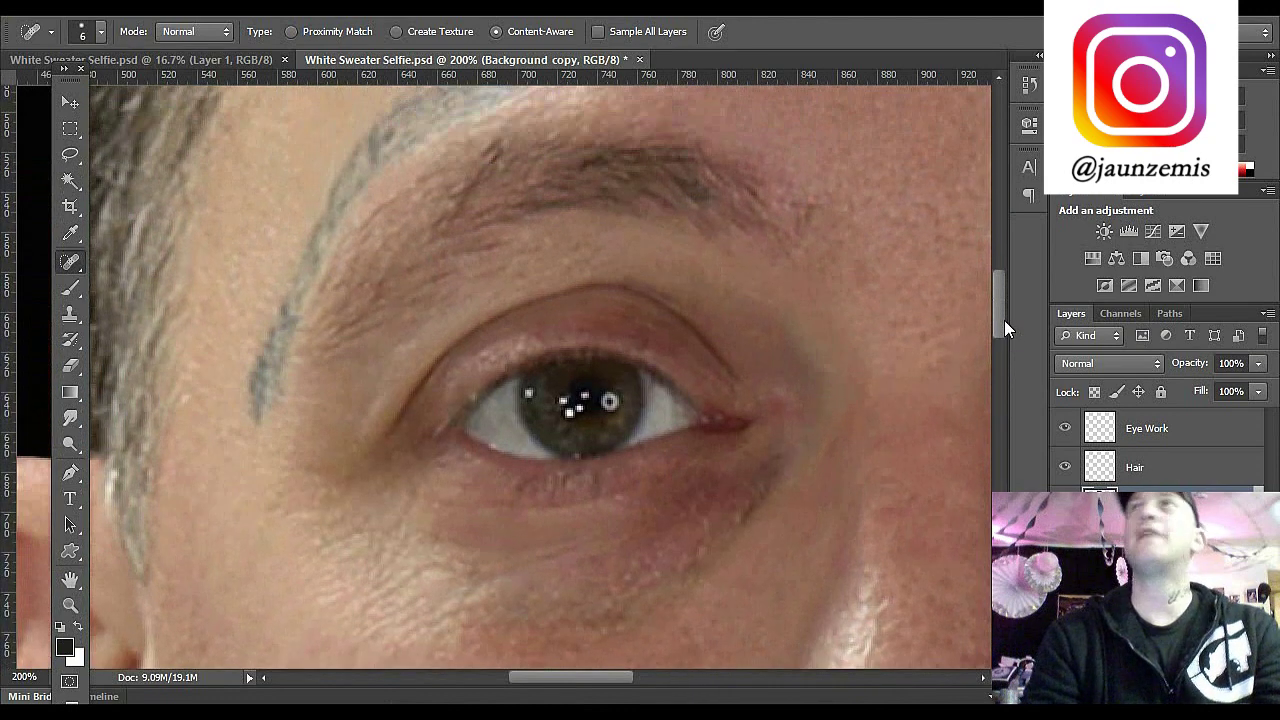
pyautogui.moveTo(588, 684); pyautogui.dragTo(641, 678)
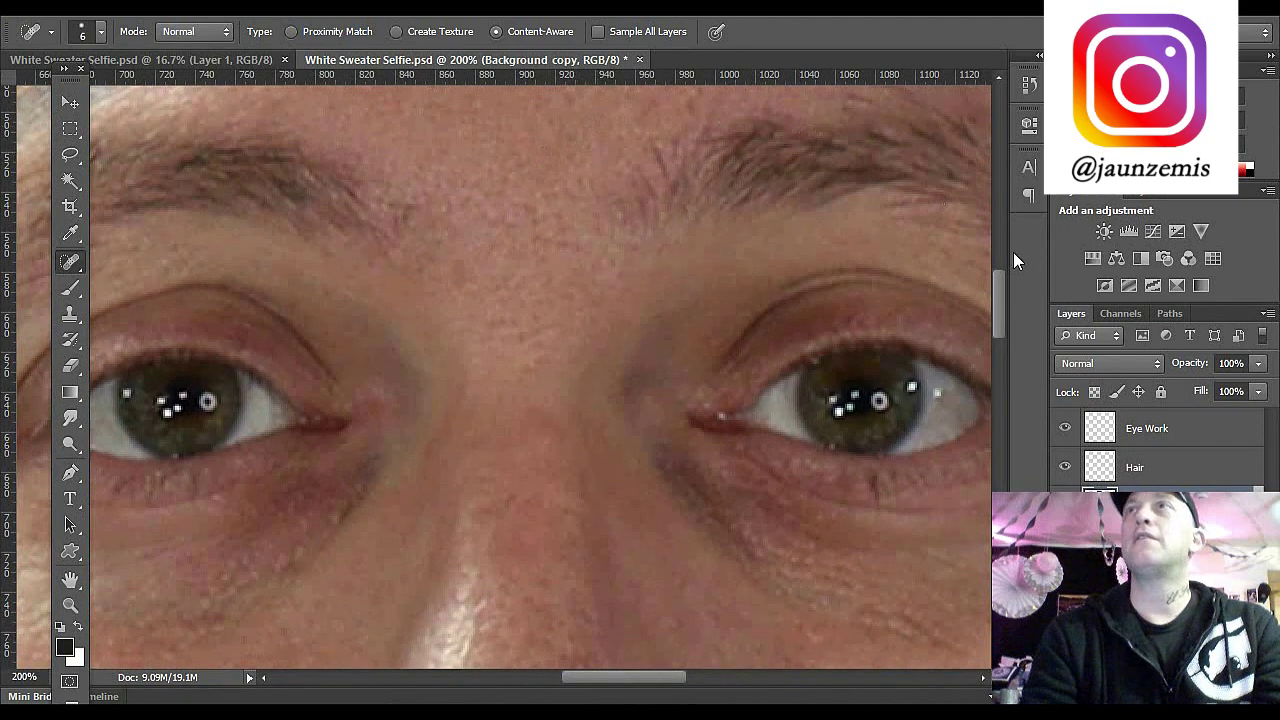
pyautogui.moveTo(1000, 284); pyautogui.dragTo(1001, 314)
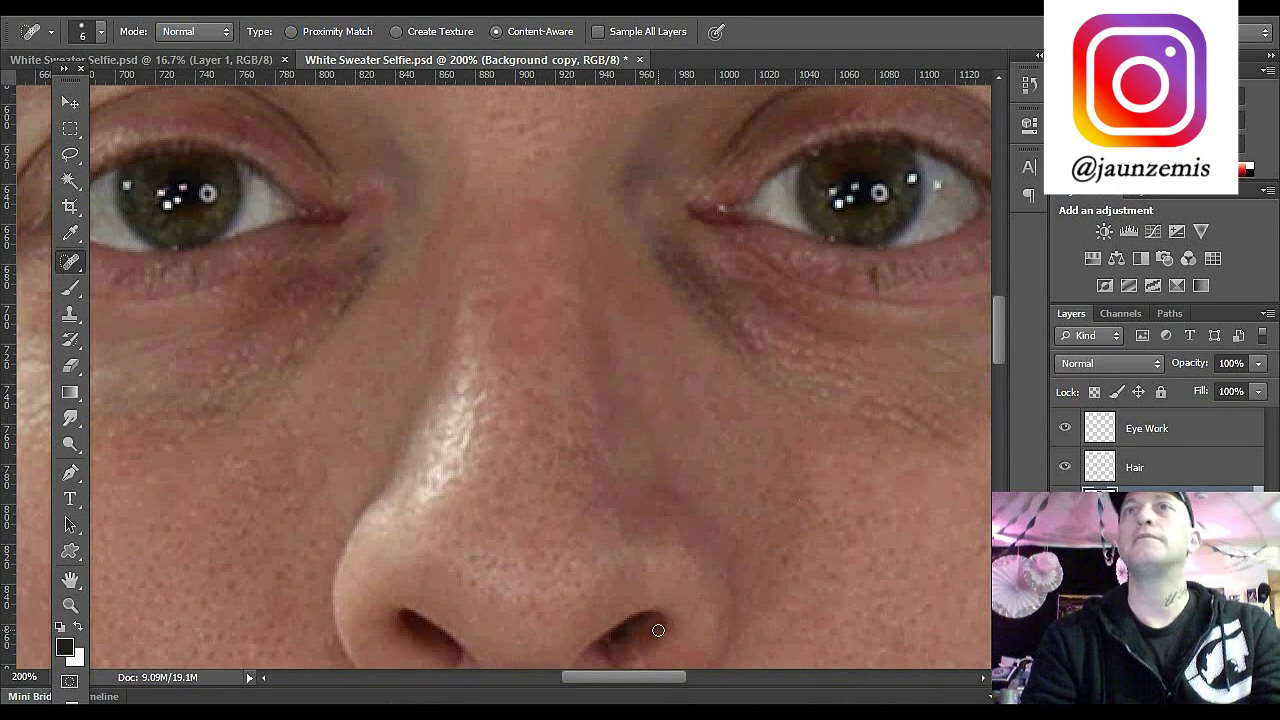
pyautogui.moveTo(638, 678); pyautogui.dragTo(678, 679)
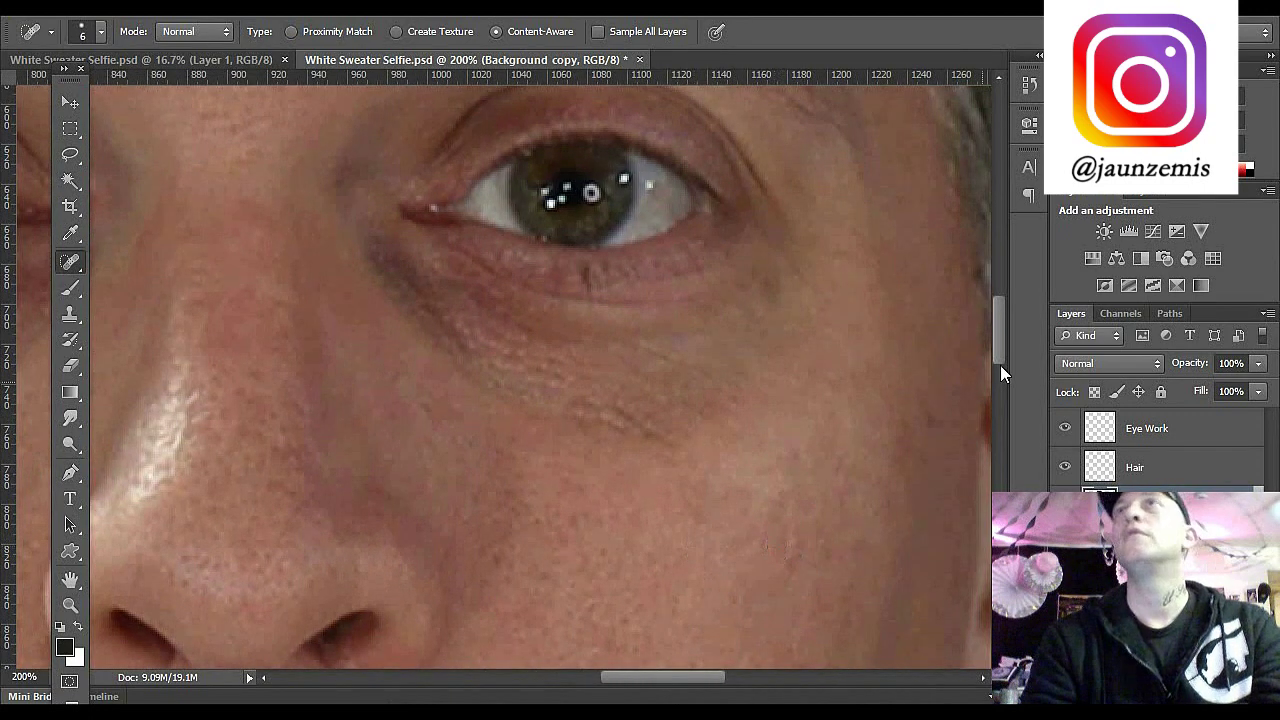
pyautogui.click(818, 158)
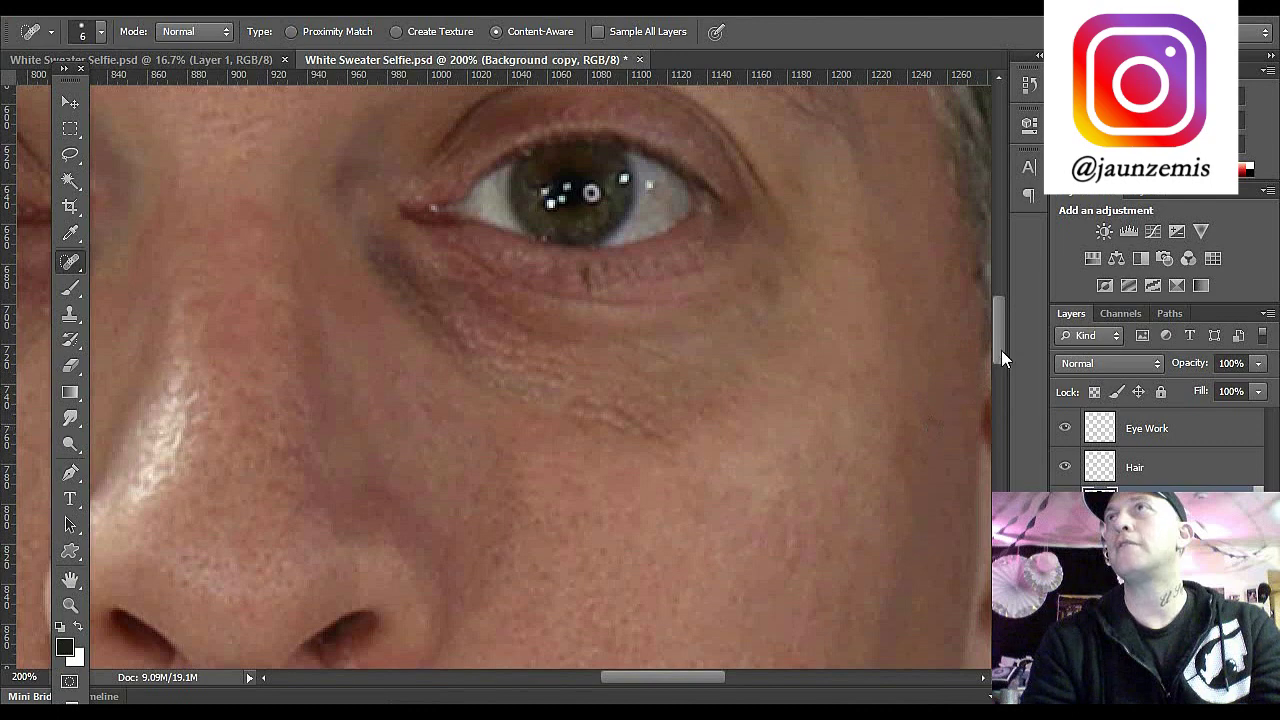
# Step: Heal the dark spots along the shadowed outer edge of the other cheek, near the earlobe
pyautogui.moveTo(1001, 350); pyautogui.dragTo(998, 370)
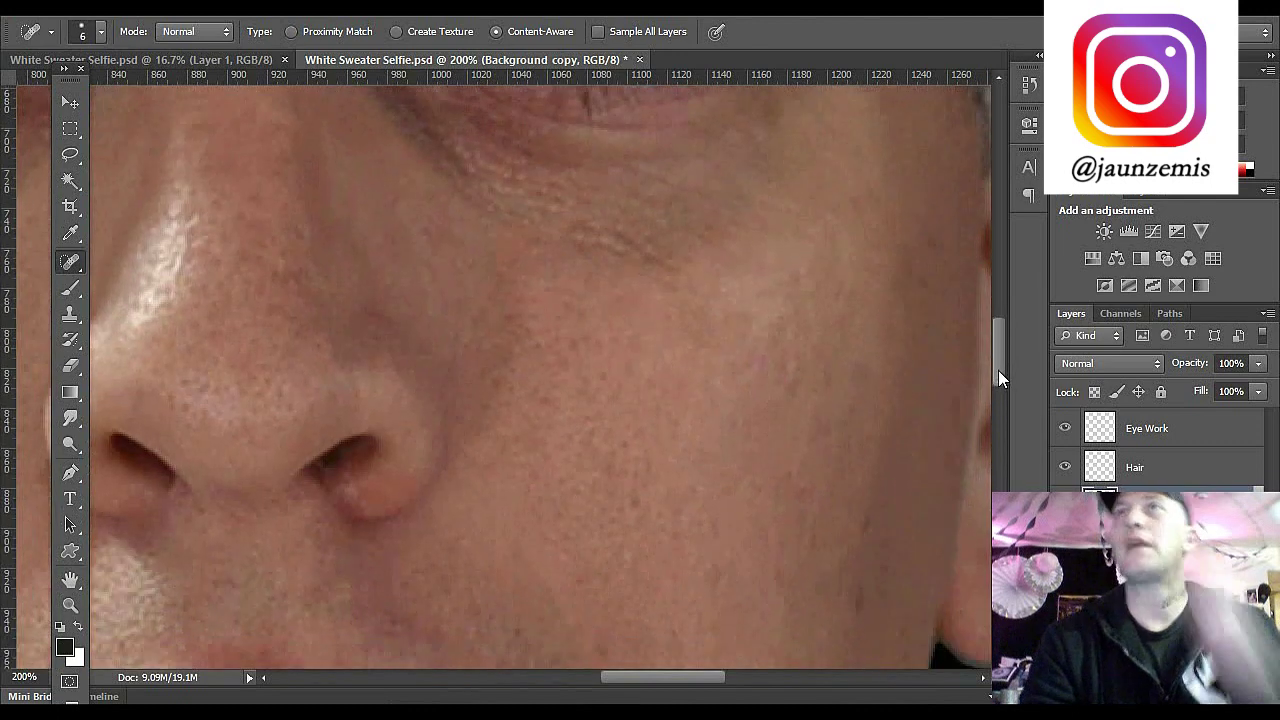
pyautogui.click(868, 515)
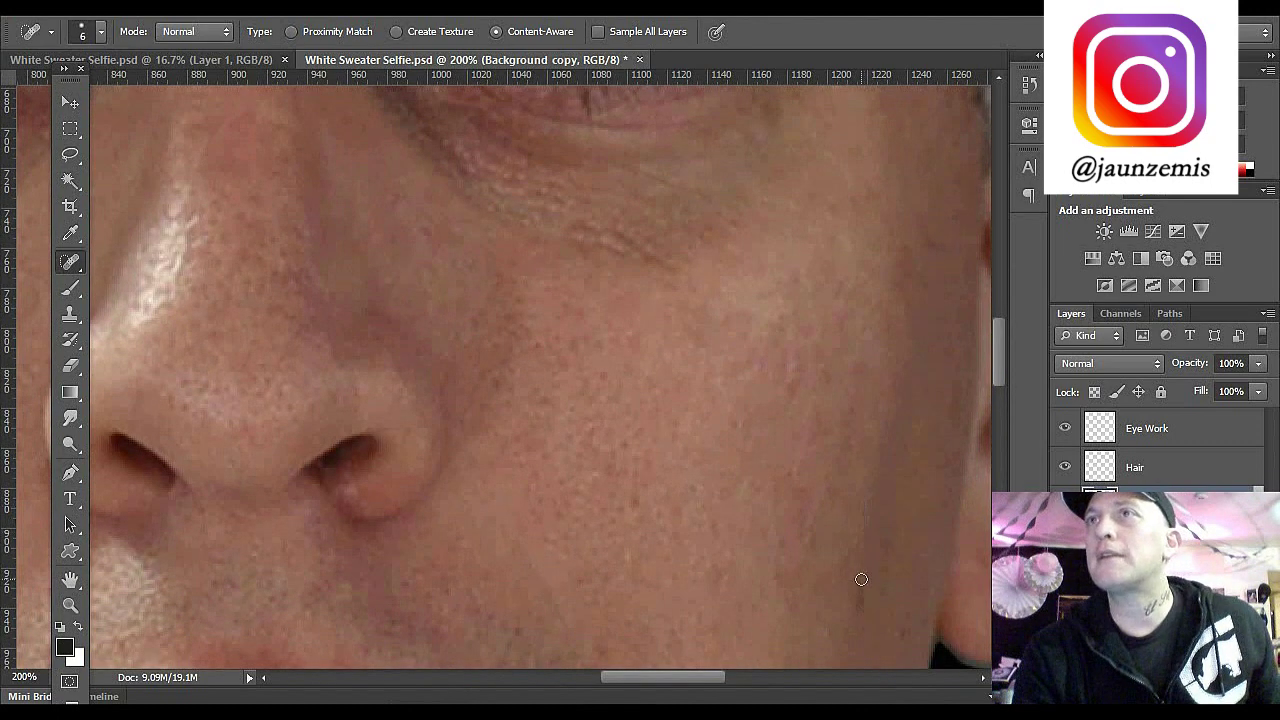
pyautogui.moveTo(861, 579); pyautogui.dragTo(858, 612)
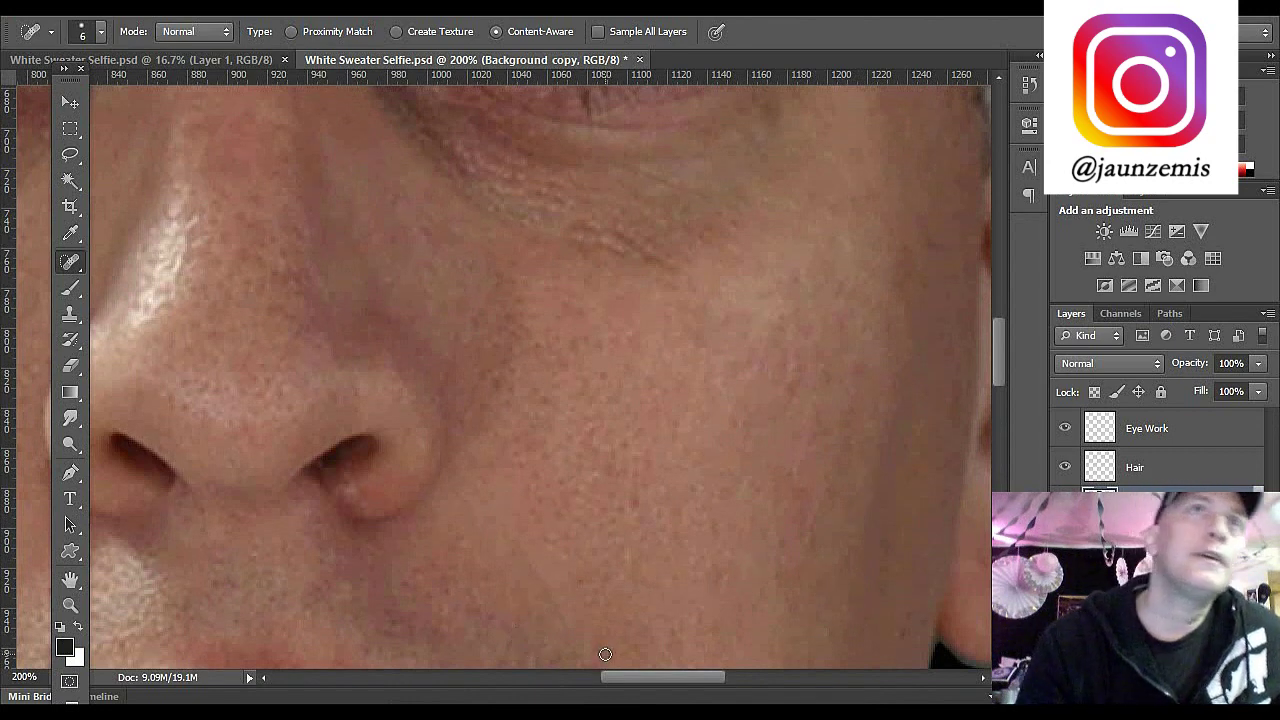
# Step: Smudge away the light speck inside the nostril with the Smudge tool at 100% strength
pyautogui.click(70, 605)
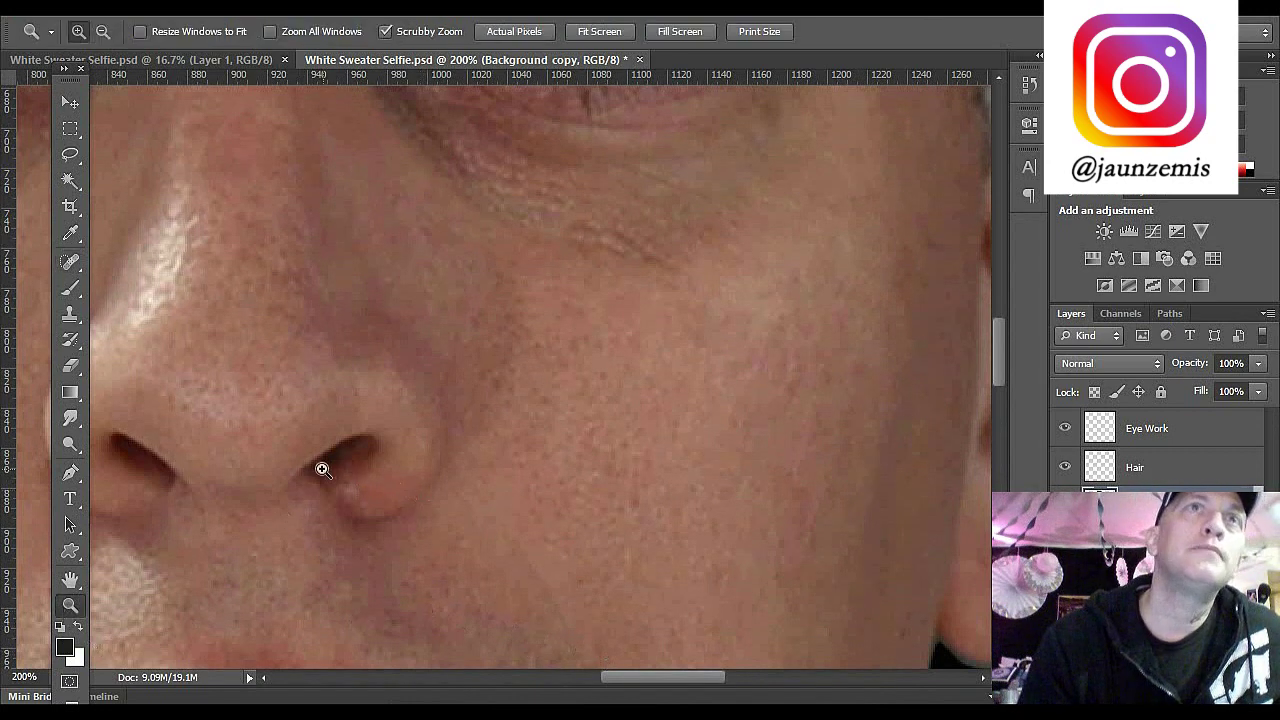
pyautogui.click(320, 465)
pyautogui.click(300, 488)
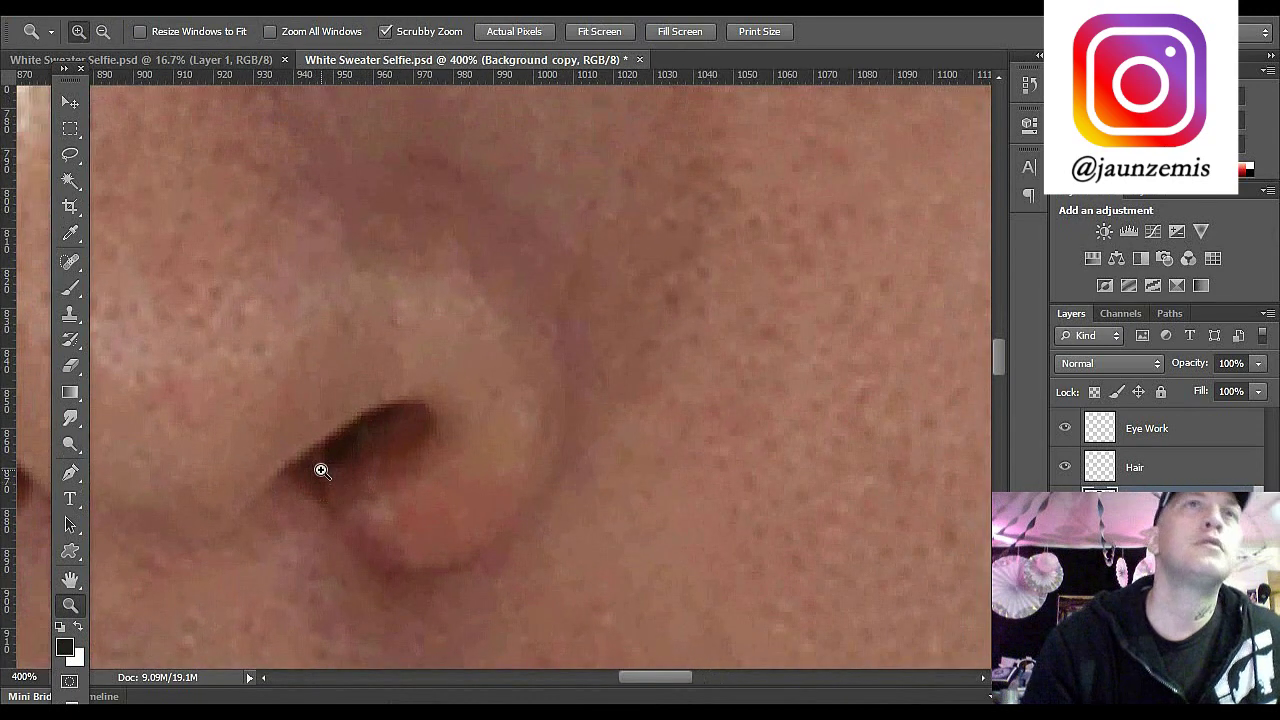
pyautogui.click(320, 466)
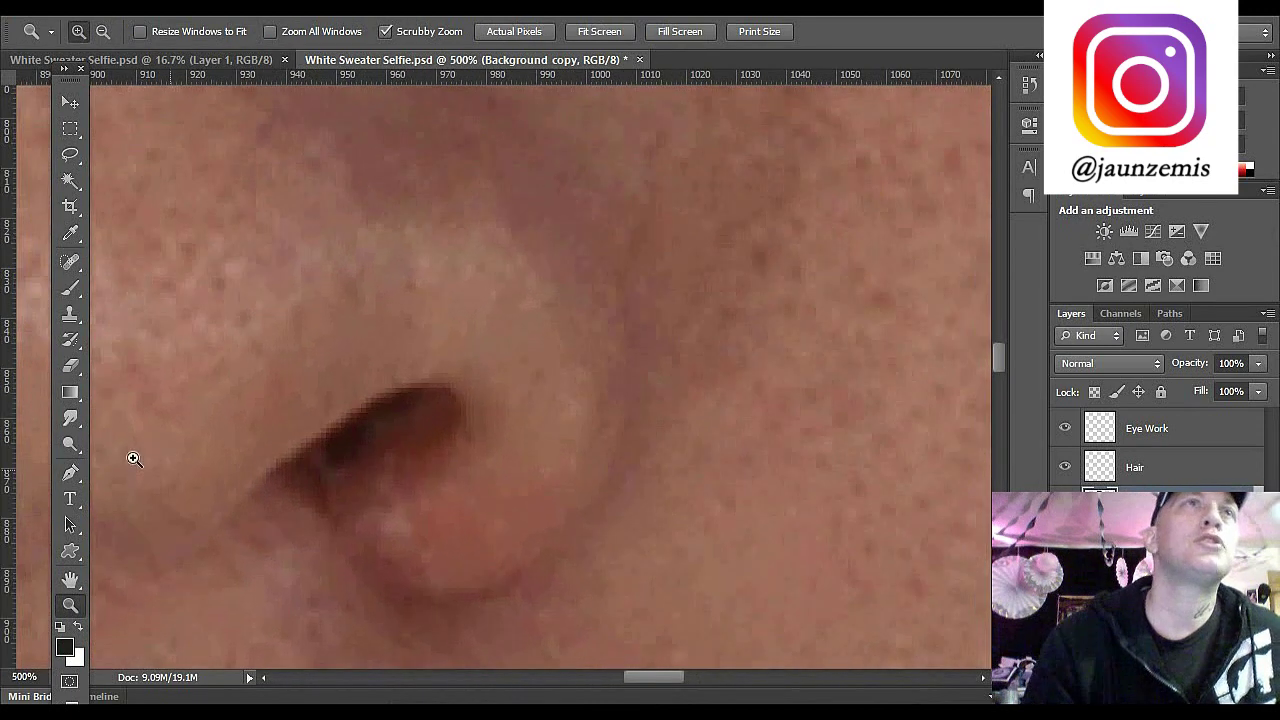
pyautogui.click(70, 418)
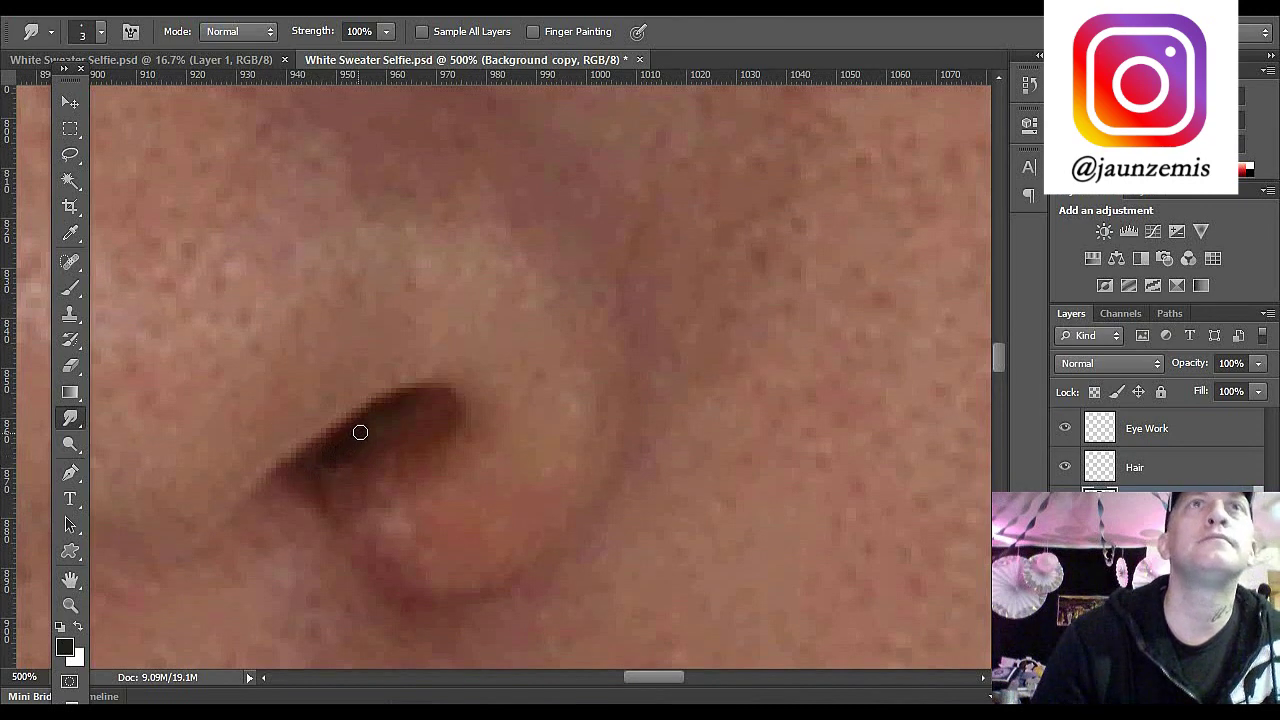
# Step: Switch to the Blur tool with a 4 px brush for softening the nostril's jagged edge
pyautogui.doubleClick(70, 605)
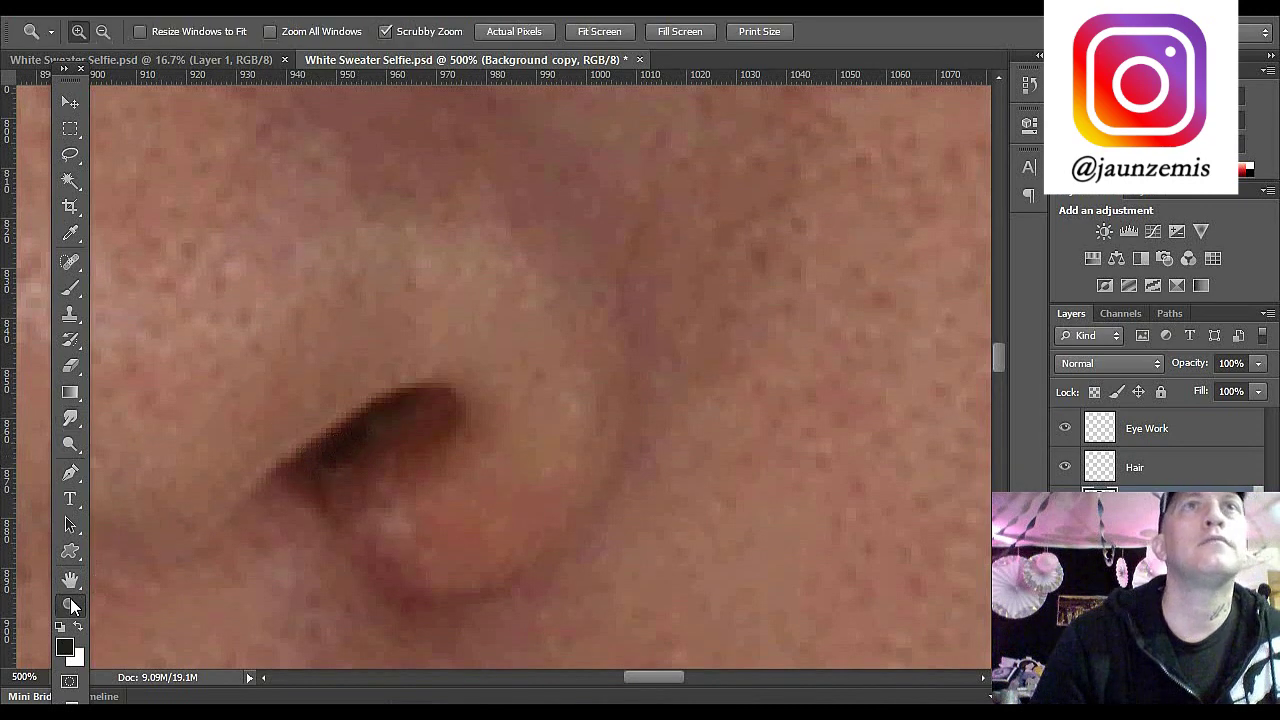
pyautogui.click(480, 400)
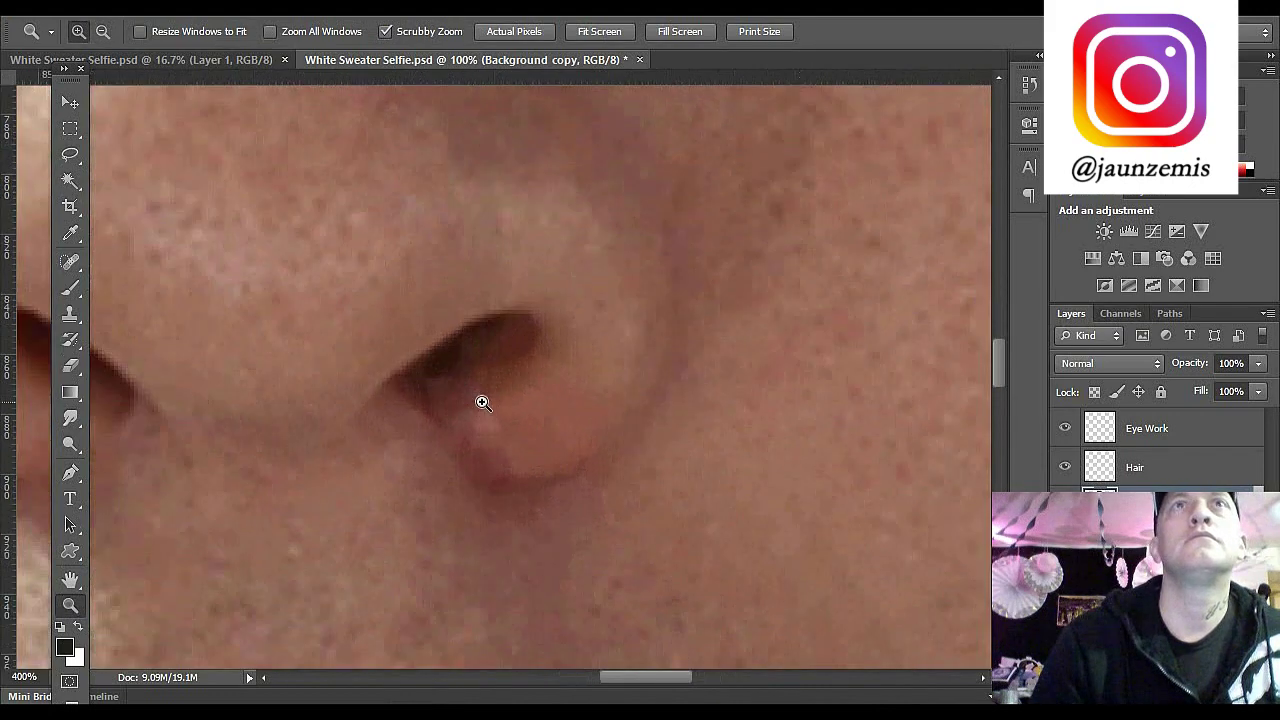
pyautogui.click(70, 420)
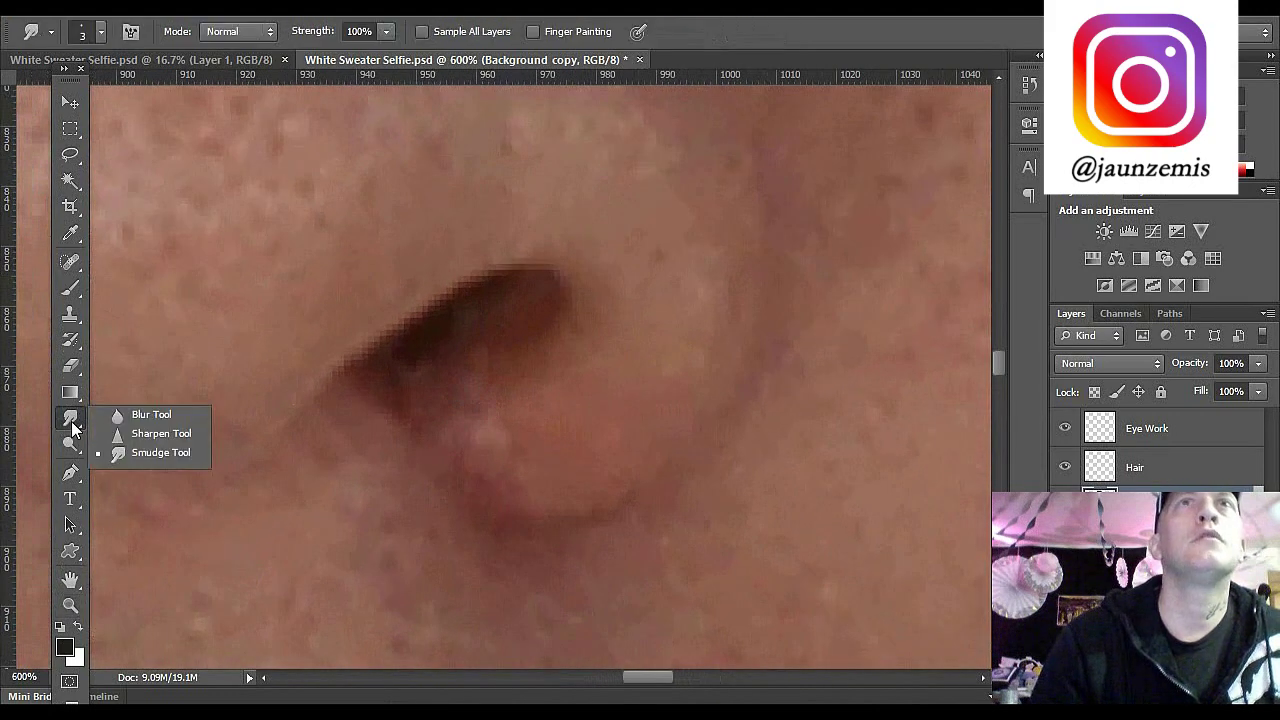
pyautogui.click(150, 414)
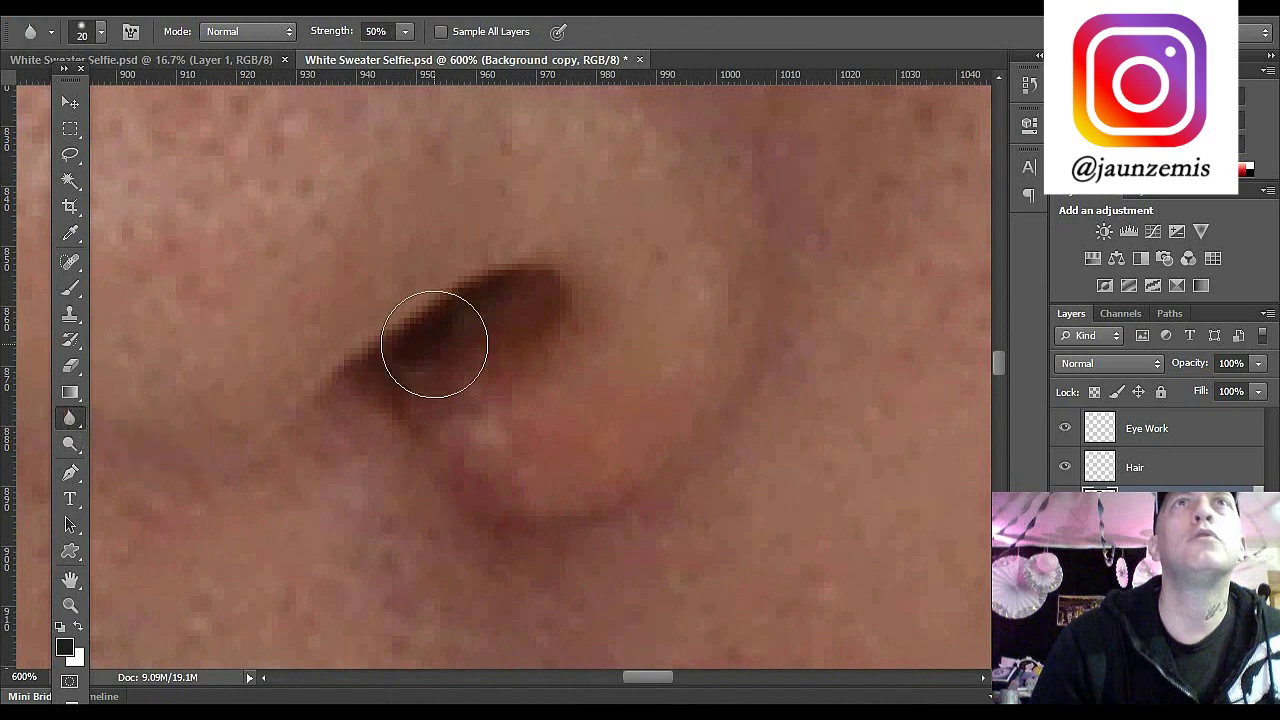
pyautogui.click(80, 33)
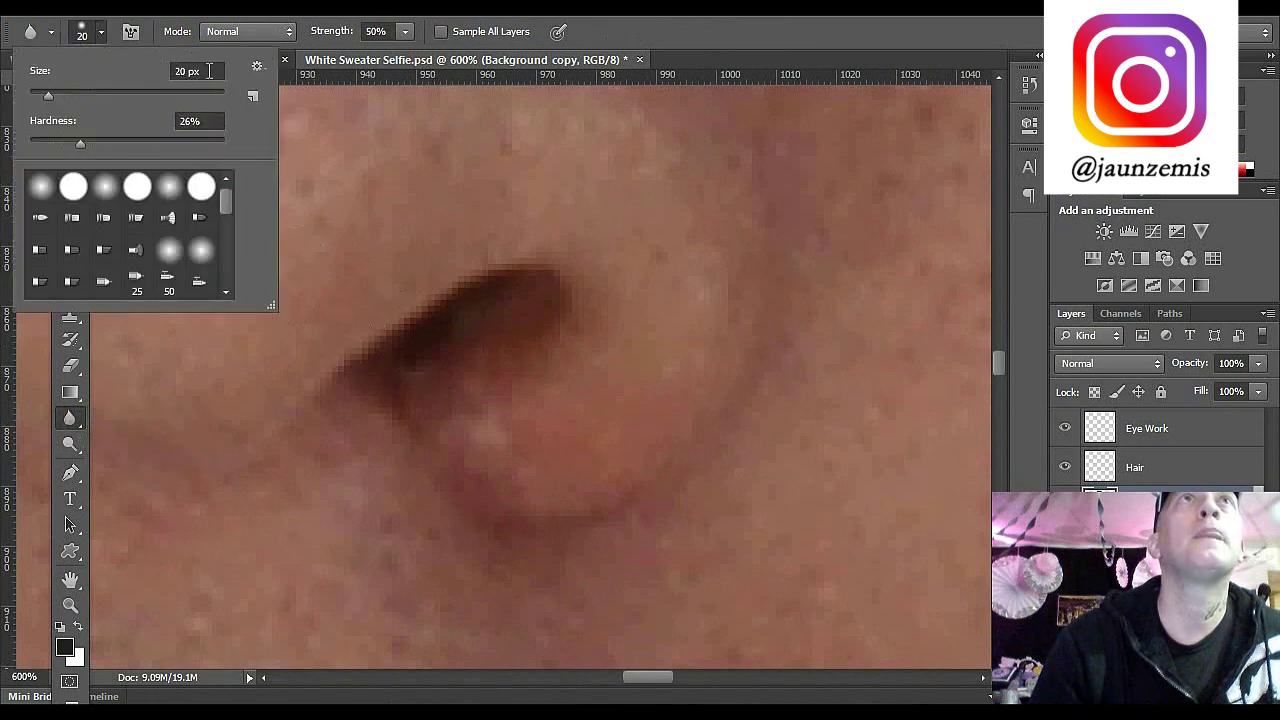
pyautogui.moveTo(209, 70); pyautogui.dragTo(142, 76)
pyautogui.write('4')
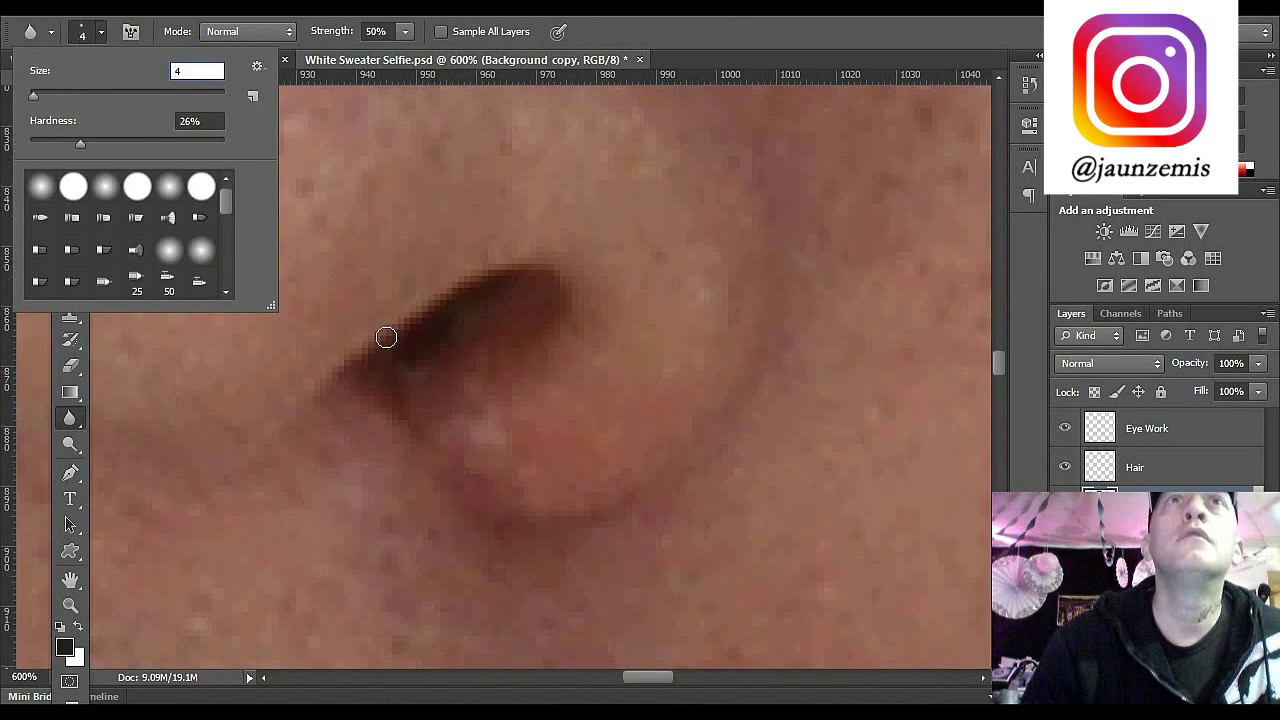
pyautogui.press('Return')
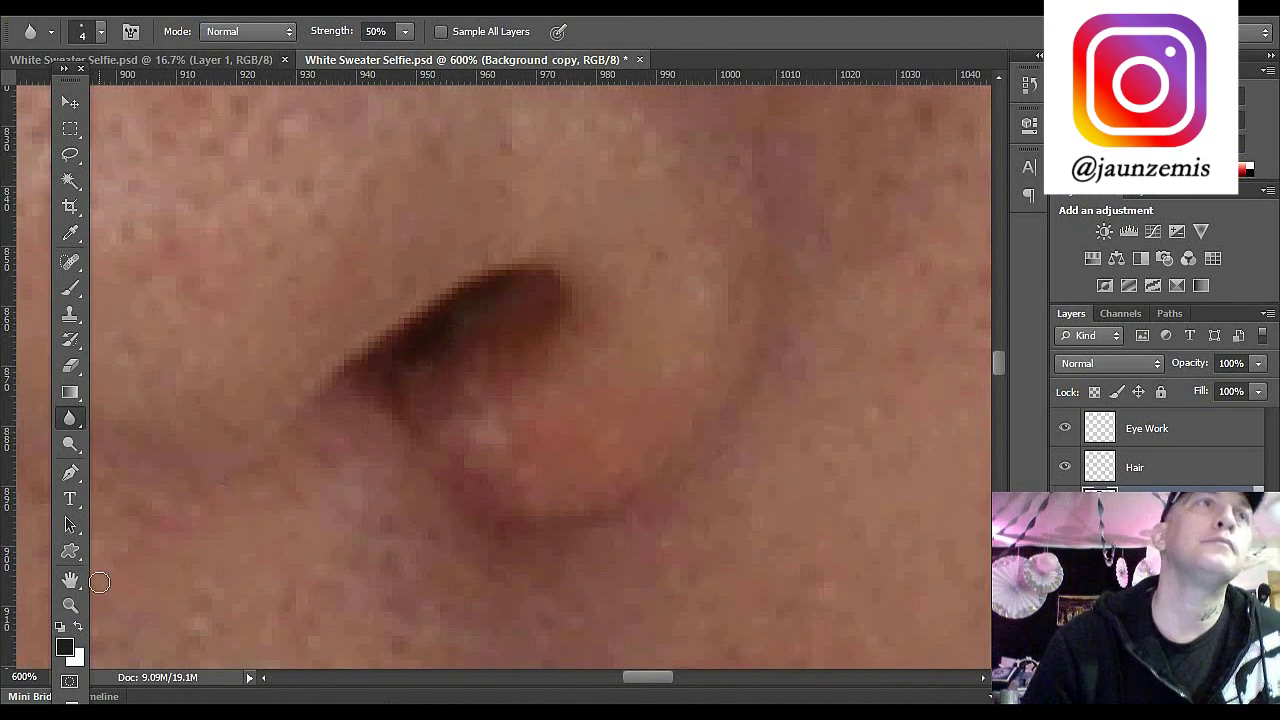
# Step: Heal the reddish patch on the jaw next to the sweater collar with the Spot Healing Brush
pyautogui.doubleClick(70, 605)
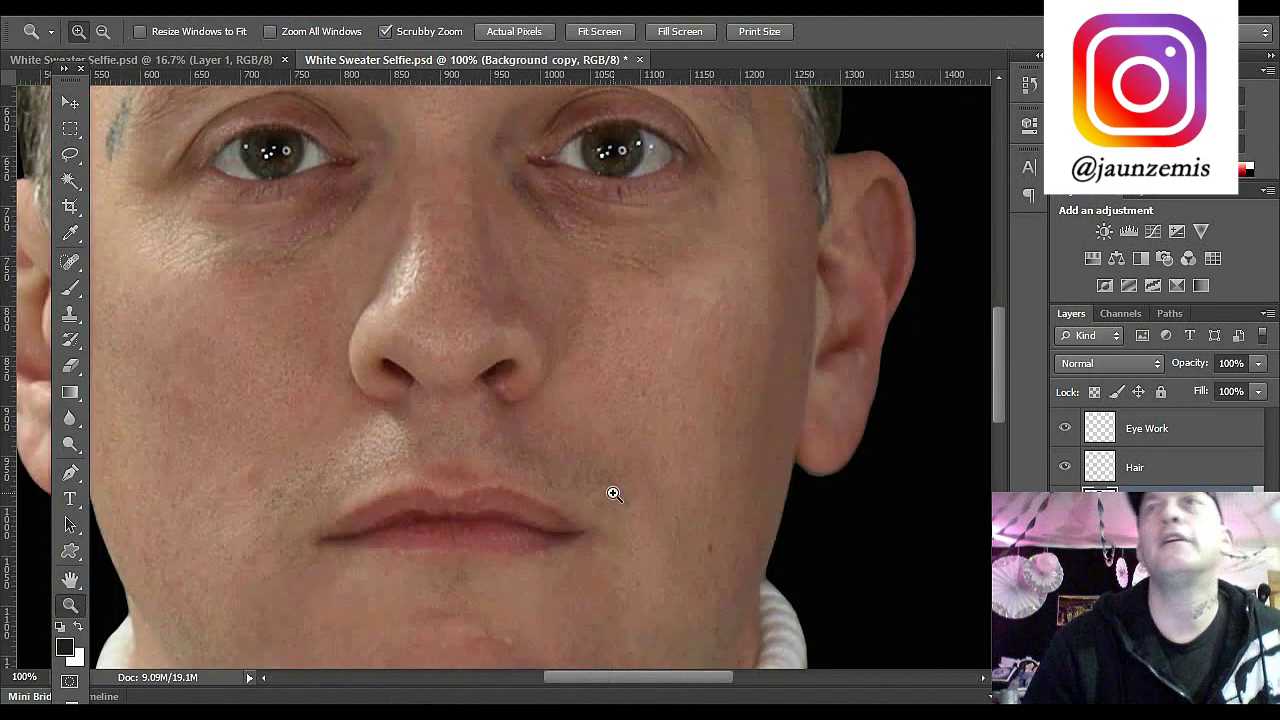
pyautogui.click(70, 262)
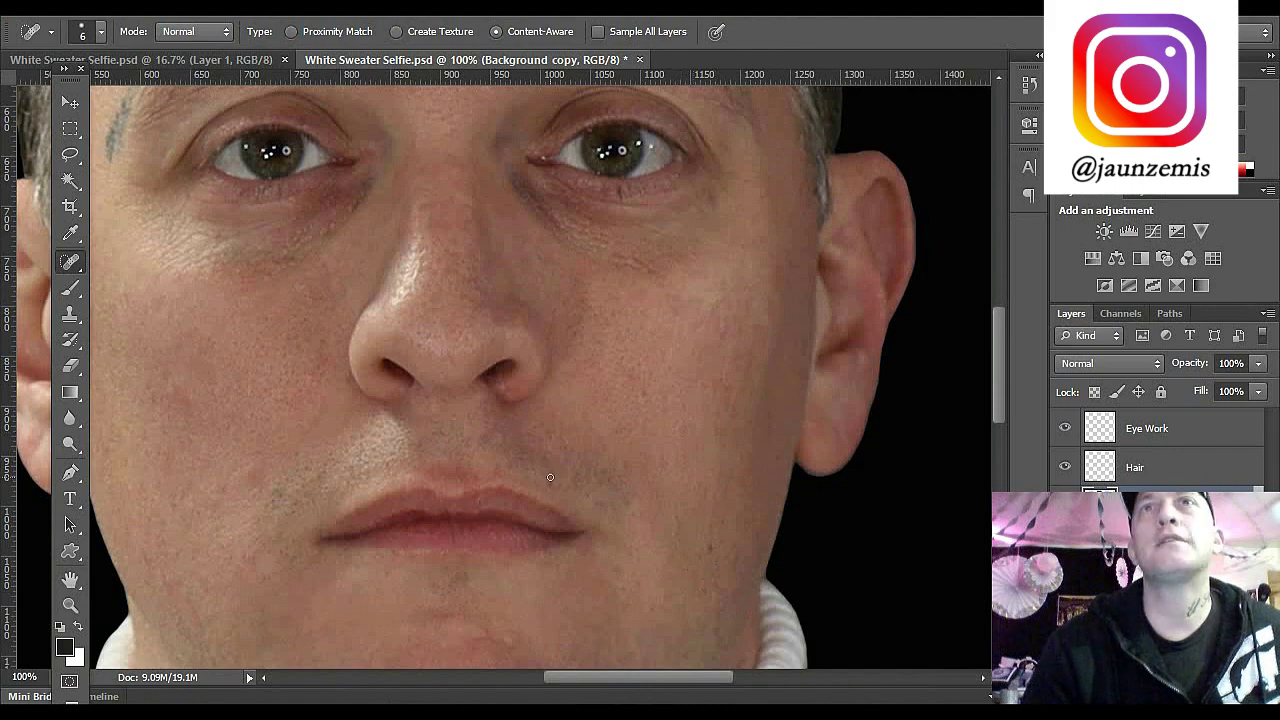
pyautogui.hotkey('ctrl', 'space')
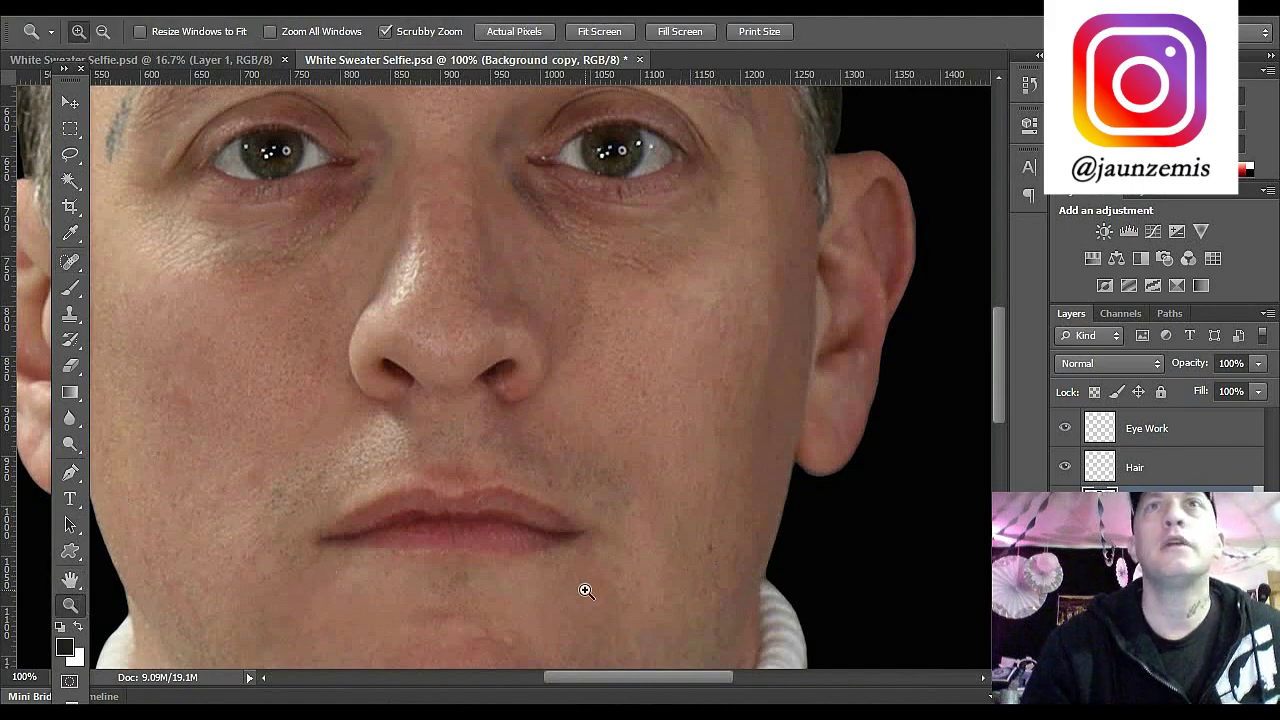
pyautogui.keyDown('ctrl'); pyautogui.click(583, 506); pyautogui.keyUp('ctrl')
pyautogui.keyDown('ctrl'); pyautogui.click(543, 486); pyautogui.keyUp('ctrl')
pyautogui.moveTo(695, 640)
pyautogui.mouseDown()
pyautogui.moveTo(674, 490)
pyautogui.moveTo(697, 329)
pyautogui.mouseUp()
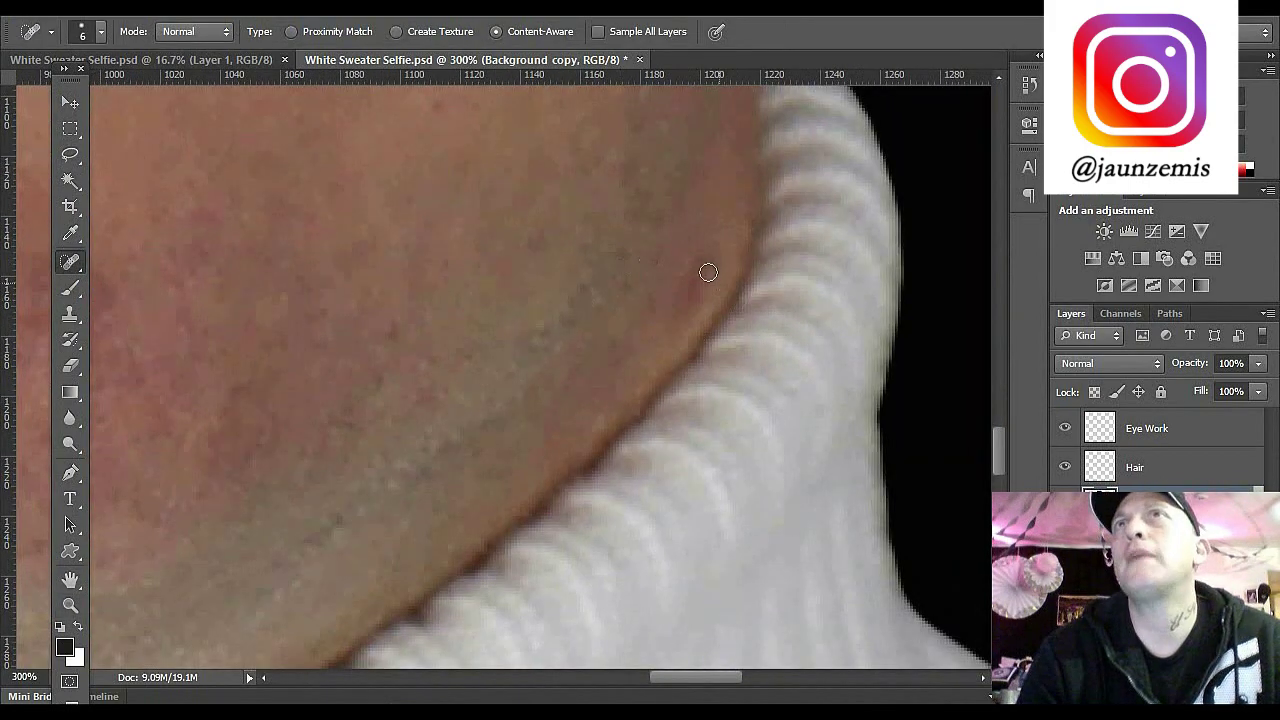
pyautogui.moveTo(700, 272)
pyautogui.mouseDown()
pyautogui.moveTo(678, 327)
pyautogui.moveTo(688, 281)
pyautogui.mouseUp()
pyautogui.moveTo(688, 280); pyautogui.dragTo(700, 256)
pyautogui.click(715, 234)
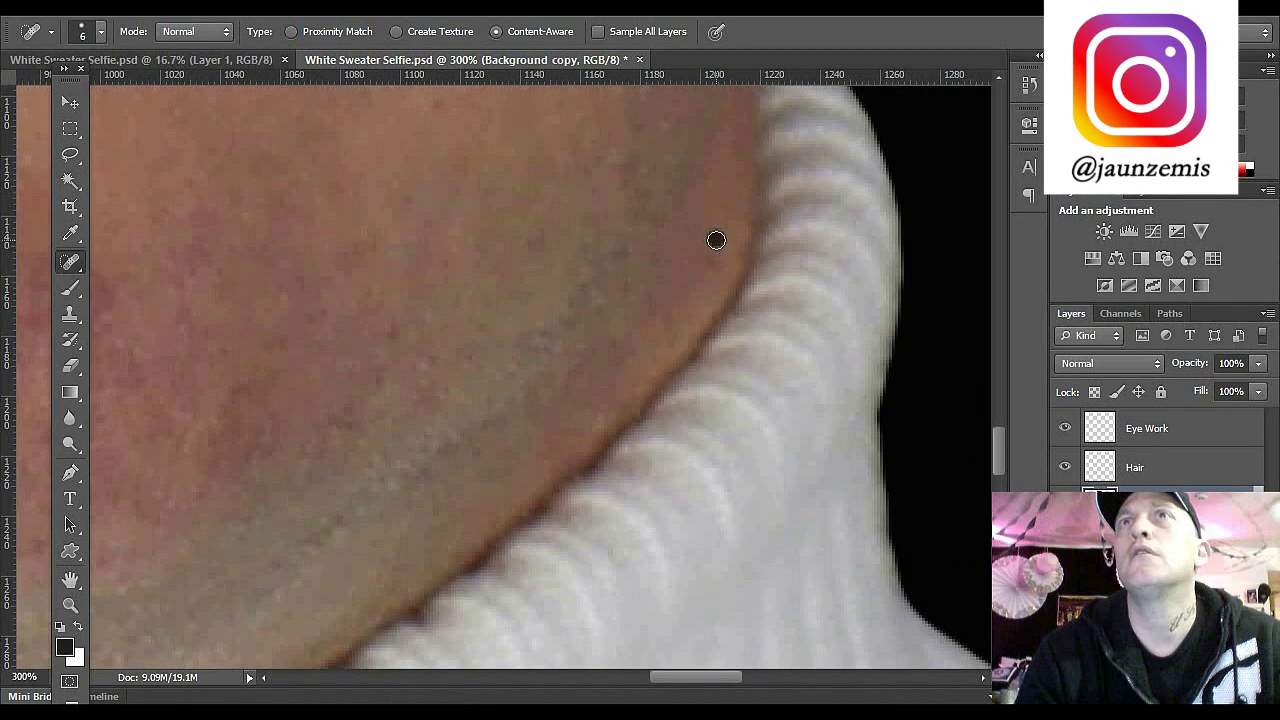
# Step: Heal the small spots along the jawline above the collar and on the lower side of the chin
pyautogui.click(597, 396)
pyautogui.click(600, 416)
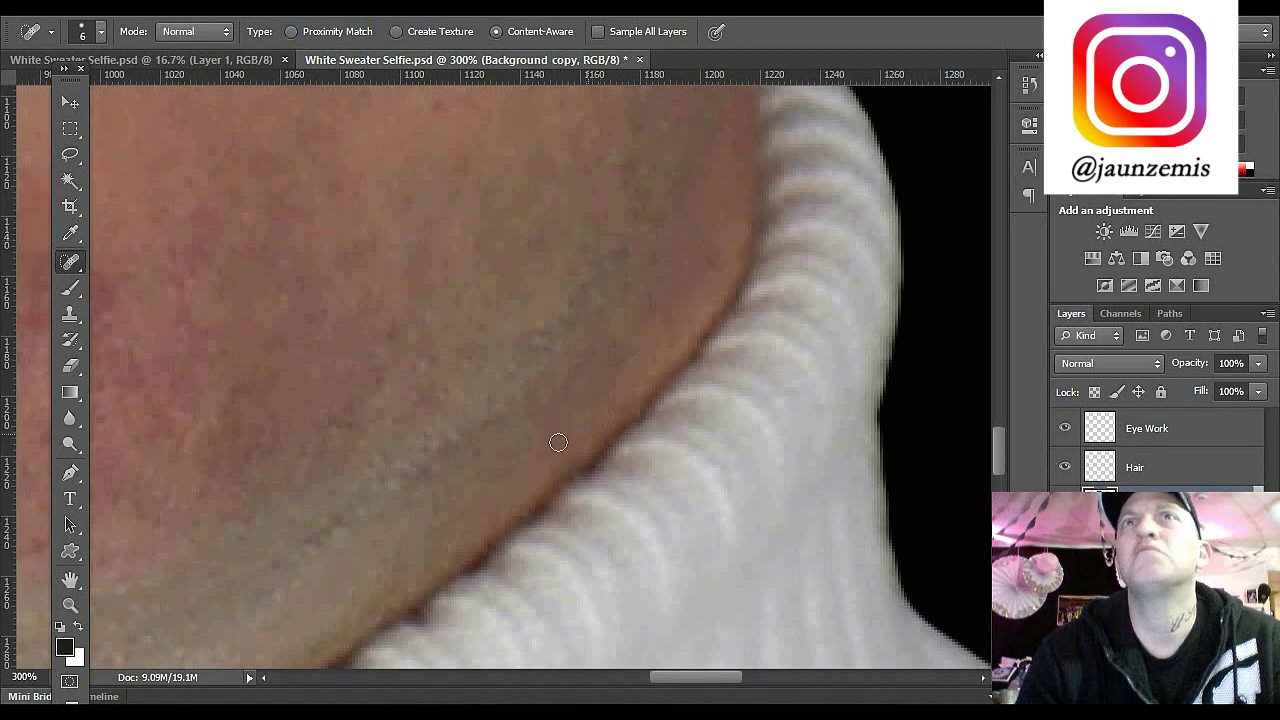
pyautogui.click(548, 449)
pyautogui.click(432, 403)
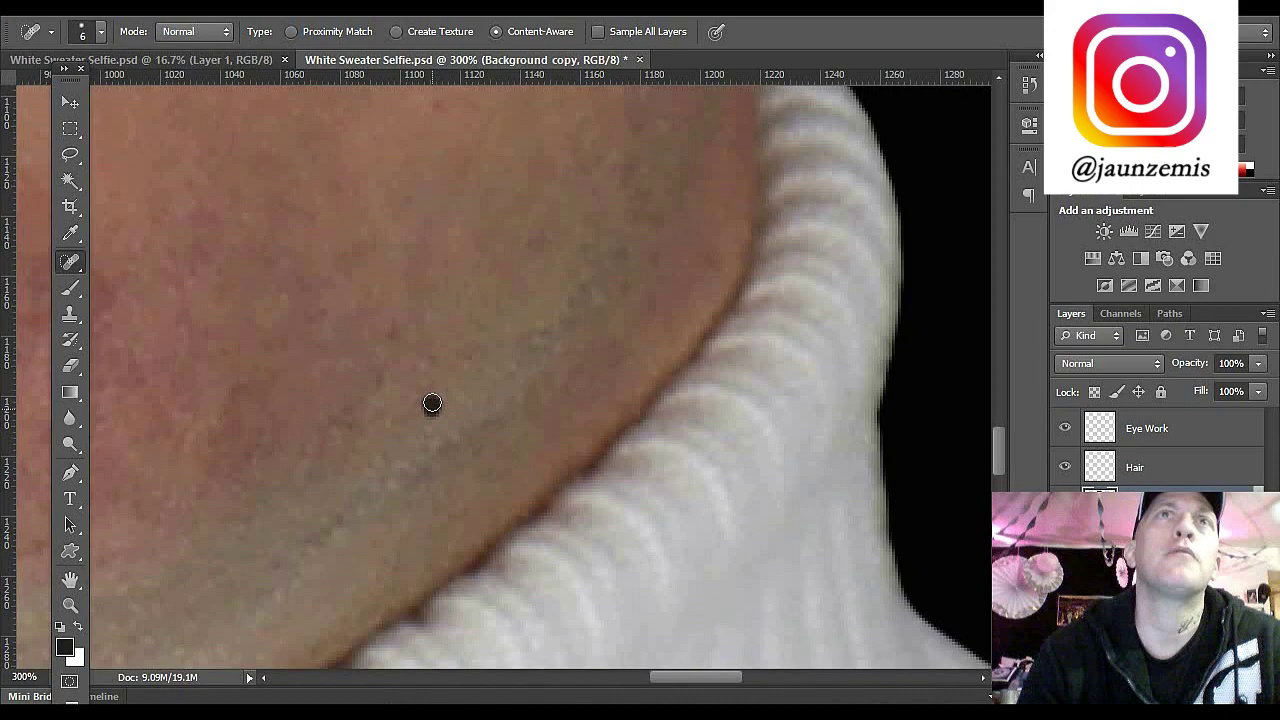
pyautogui.click(312, 455)
pyautogui.click(393, 325)
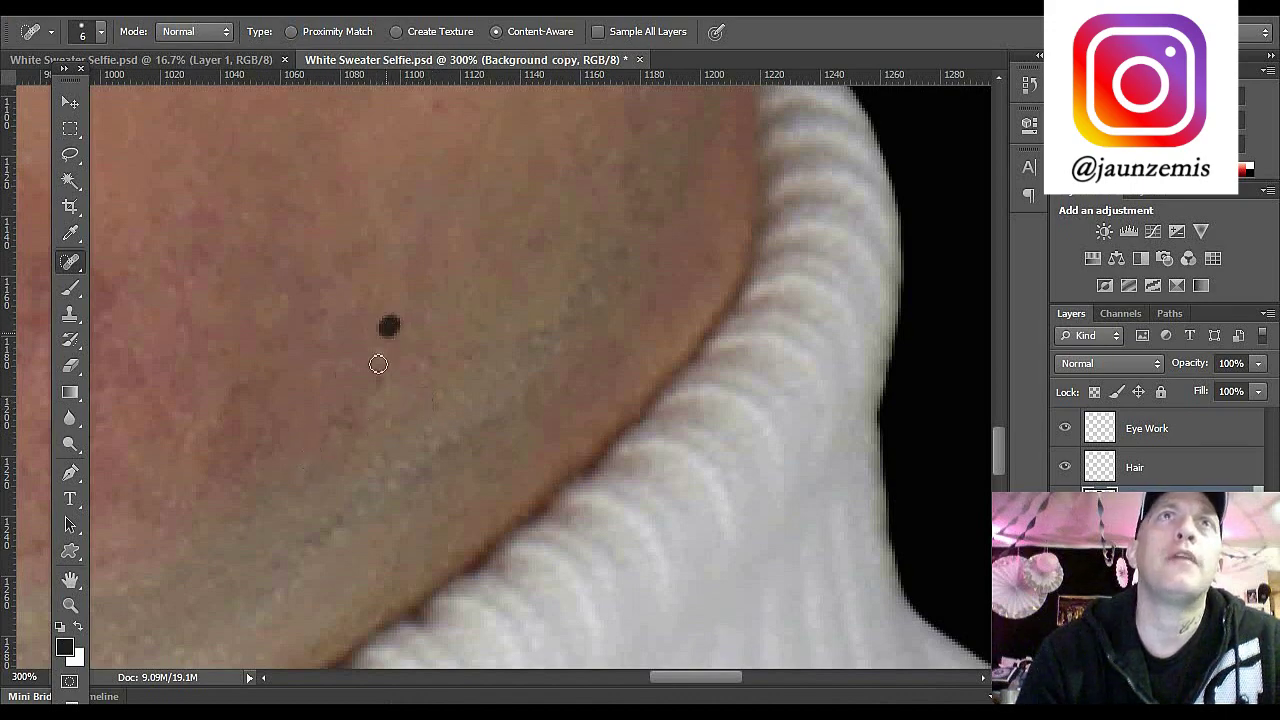
pyautogui.click(376, 390)
pyautogui.click(320, 312)
# Step: Heal the remaining small spots on the chin and in the skin beside the corner of the mouth
pyautogui.click(70, 604)
pyautogui.keyDown('alt'); pyautogui.click(331, 337); pyautogui.keyUp('alt')
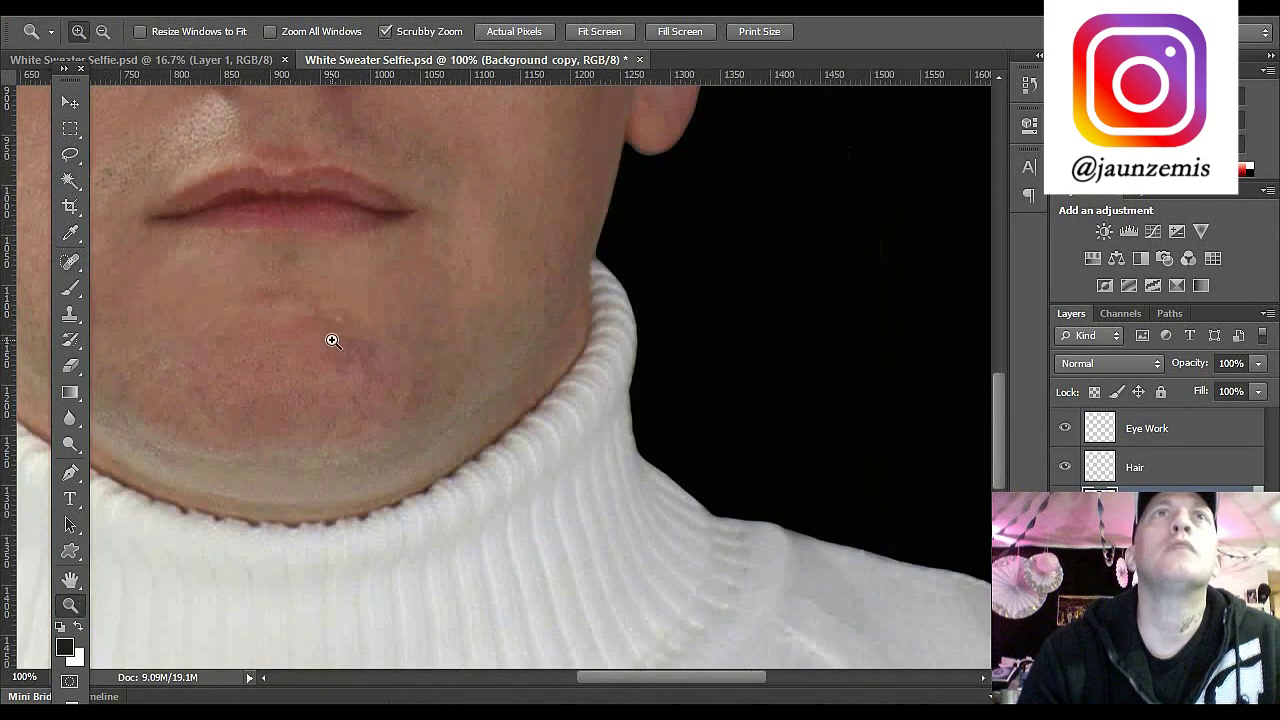
pyautogui.click(331, 337)
pyautogui.click(69, 262)
pyautogui.click(360, 312)
pyautogui.keyDown('ctrl'); pyautogui.keyDown('alt'); pyautogui.click(264, 486); pyautogui.keyUp('alt'); pyautogui.keyUp('ctrl')
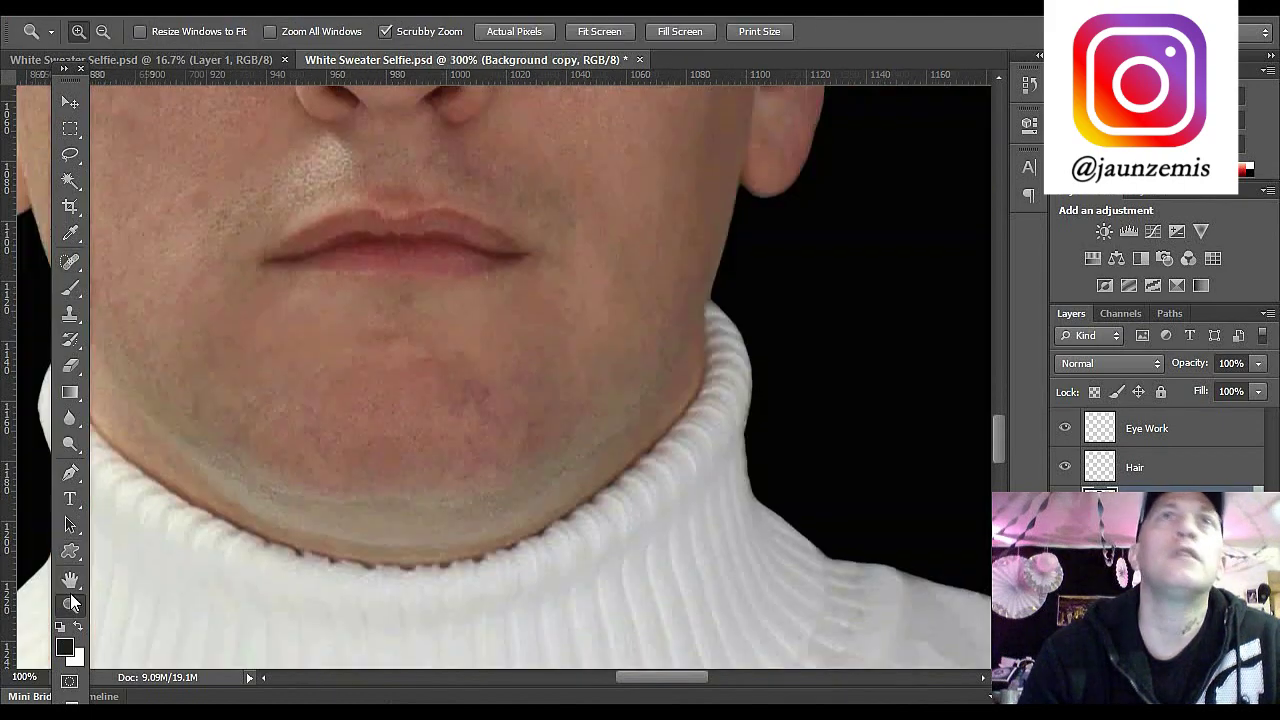
pyautogui.keyDown('ctrl'); pyautogui.click(294, 417); pyautogui.keyUp('ctrl')
pyautogui.keyDown('ctrl'); pyautogui.keyDown('alt'); pyautogui.click(507, 400); pyautogui.keyUp('alt'); pyautogui.keyUp('ctrl')
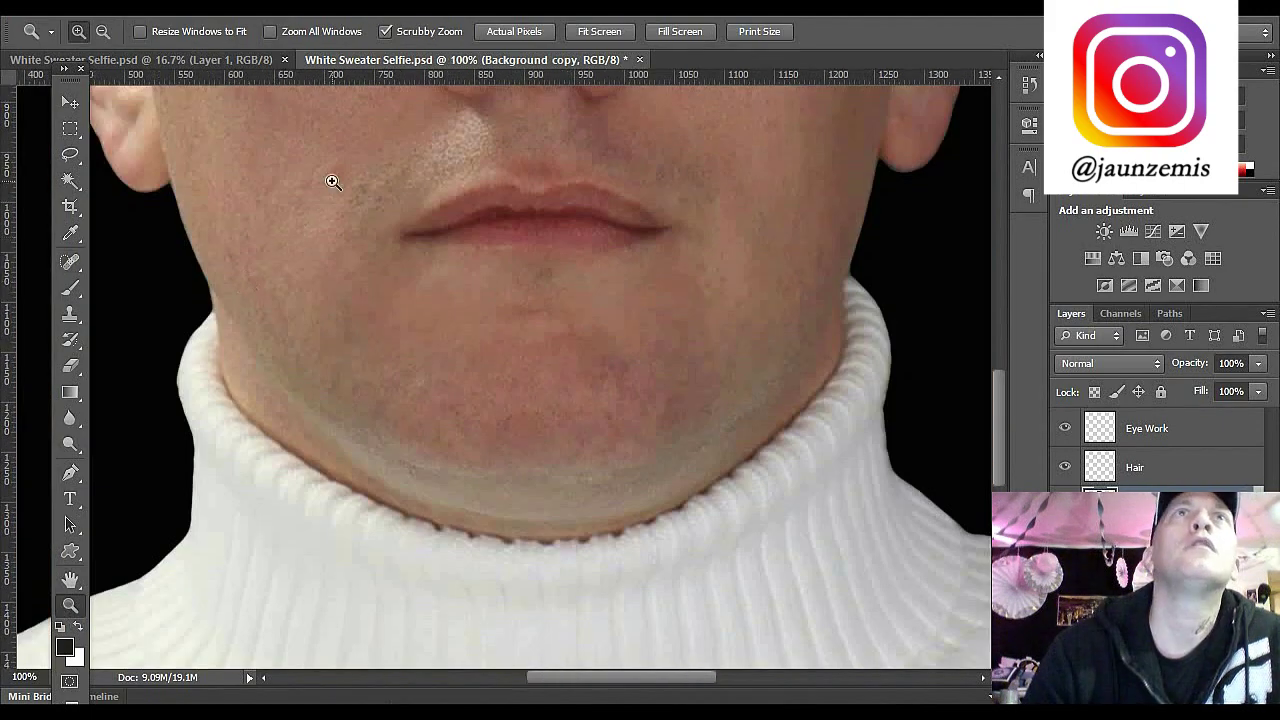
pyautogui.keyDown('ctrl'); pyautogui.click(340, 185); pyautogui.keyUp('ctrl')
pyautogui.click(310, 207)
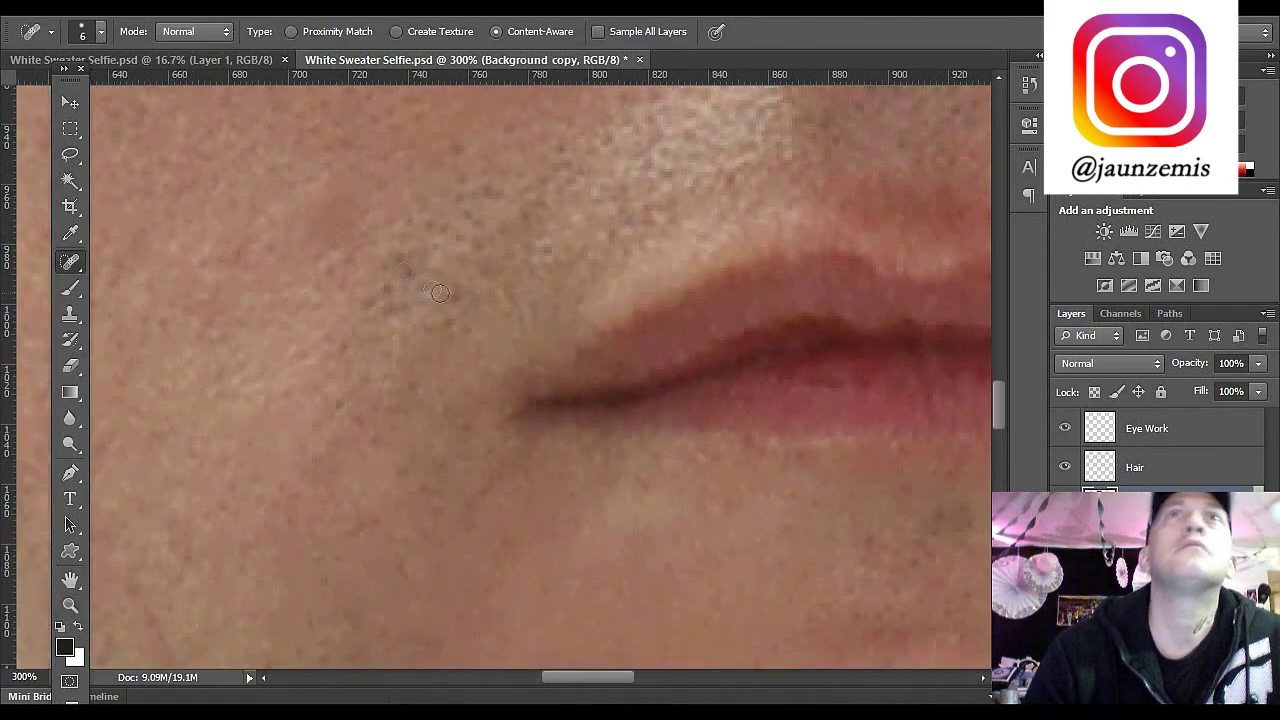
# Step: Heal the dark spots on the outer cheek between the nostril and the edge of the face
pyautogui.keyDown('ctrl'); pyautogui.keyDown('alt'); pyautogui.click(170, 324); pyautogui.keyUp('alt'); pyautogui.keyUp('ctrl')
pyautogui.keyDown('ctrl'); pyautogui.click(363, 340); pyautogui.keyUp('ctrl')
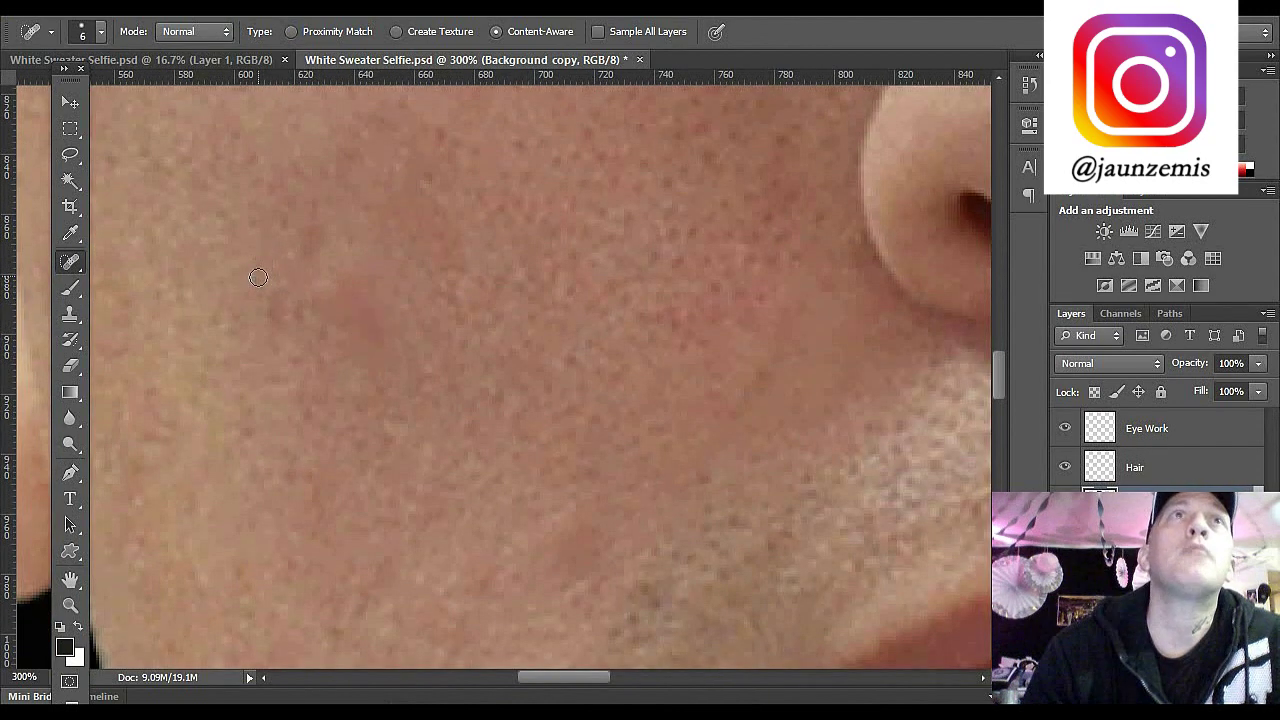
pyautogui.moveTo(272, 292); pyautogui.dragTo(272, 316)
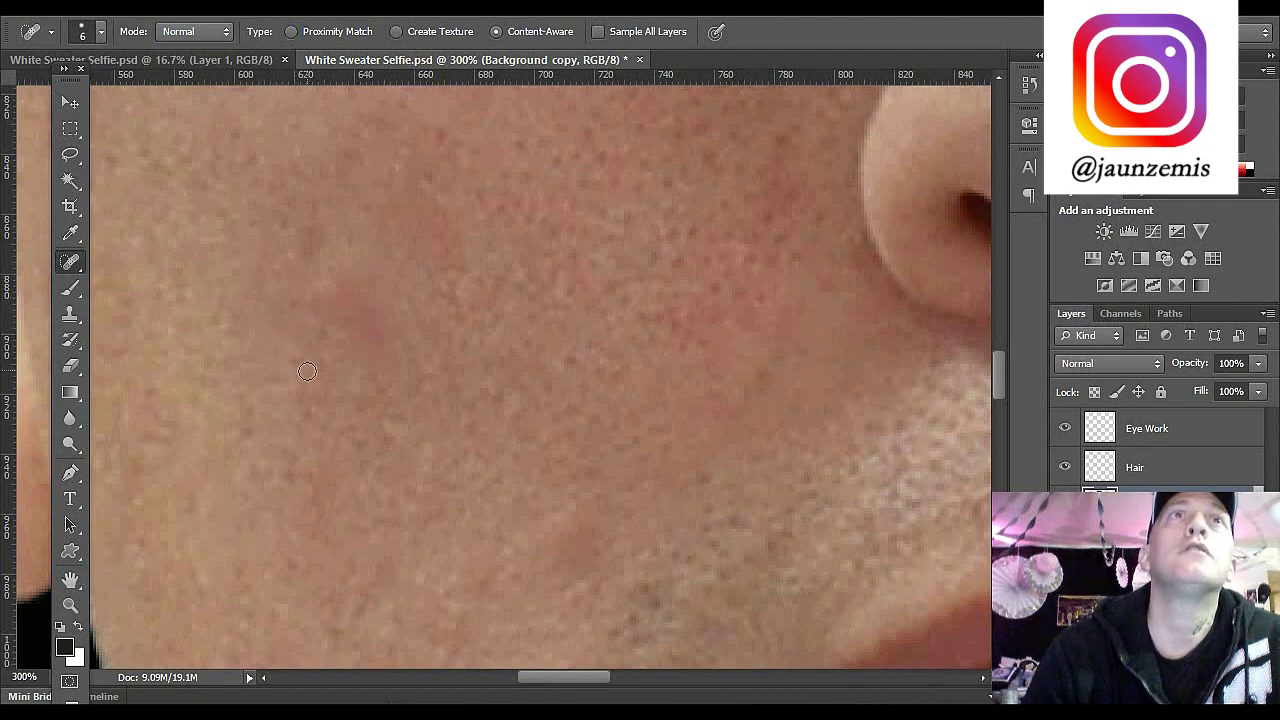
pyautogui.click(150, 388)
pyautogui.moveTo(175, 425)
pyautogui.mouseDown()
pyautogui.moveTo(152, 415)
pyautogui.moveTo(148, 438)
pyautogui.mouseUp()
pyautogui.click(136, 506)
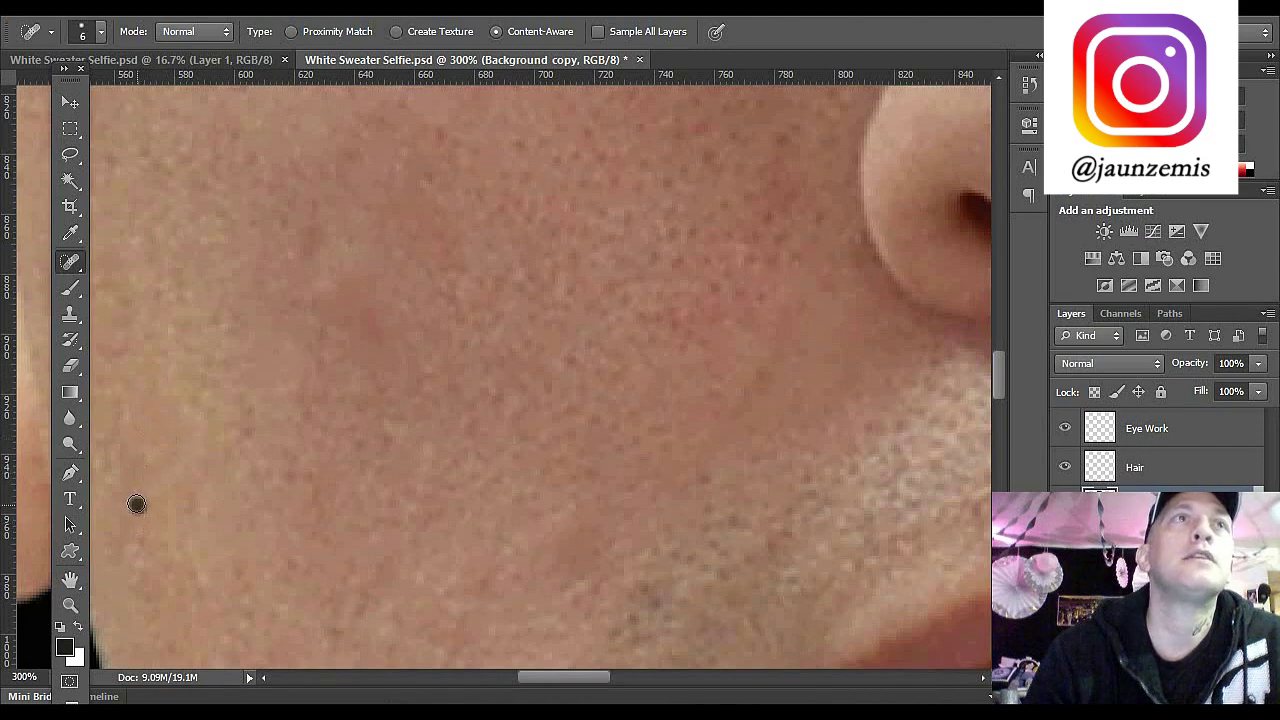
# Step: Heal the small dark spots on the outer cheek near the edge of the face with the Spot Healing Brush
pyautogui.click(202, 511)
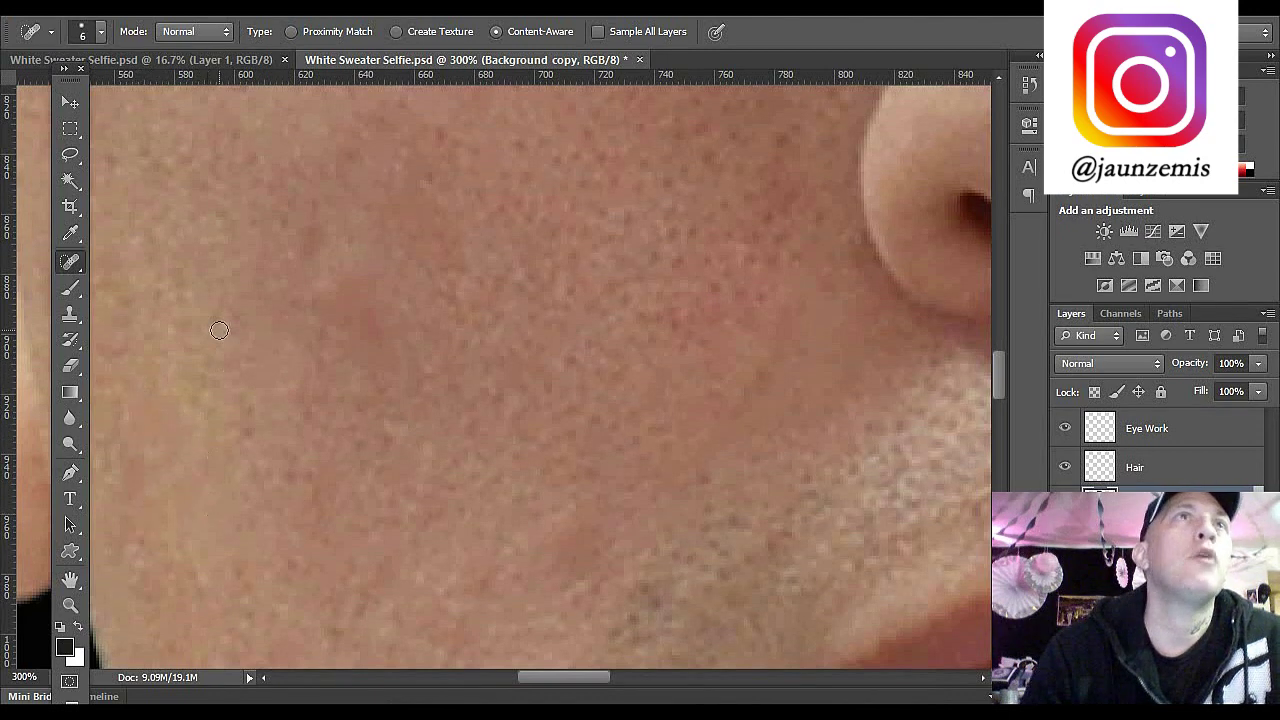
pyautogui.click(212, 319)
pyautogui.click(228, 326)
pyautogui.click(178, 330)
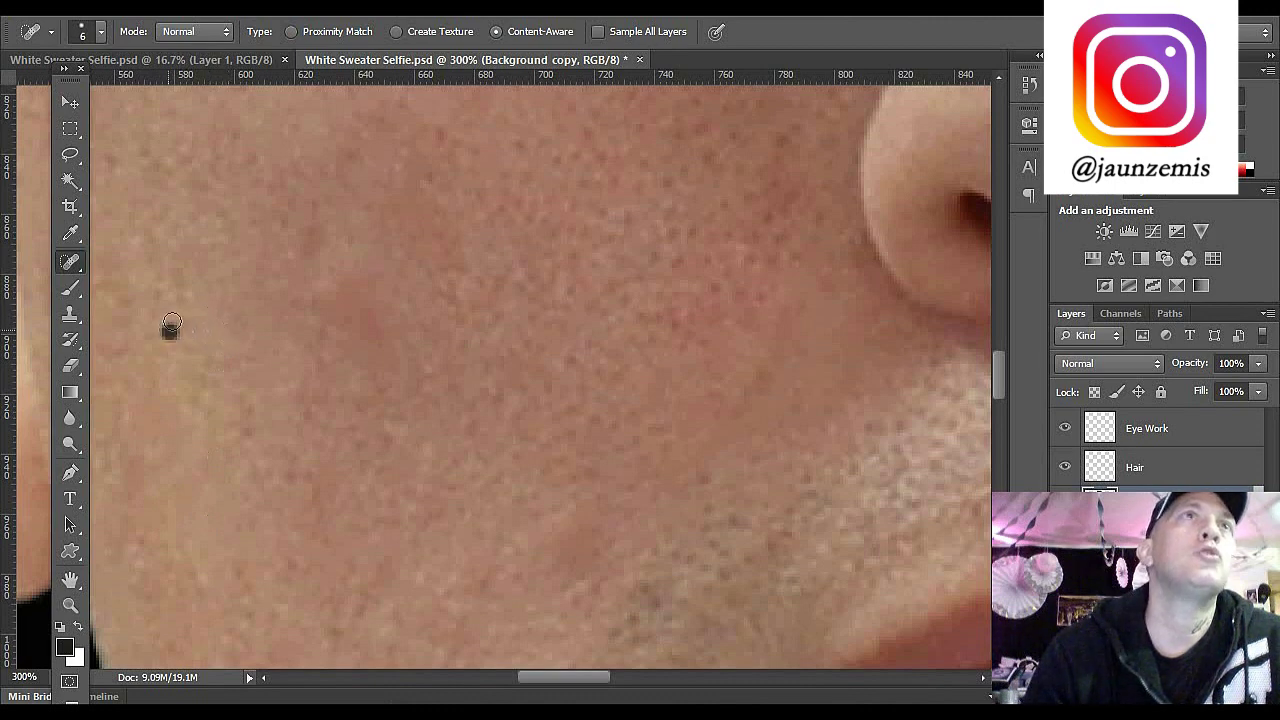
pyautogui.click(214, 235)
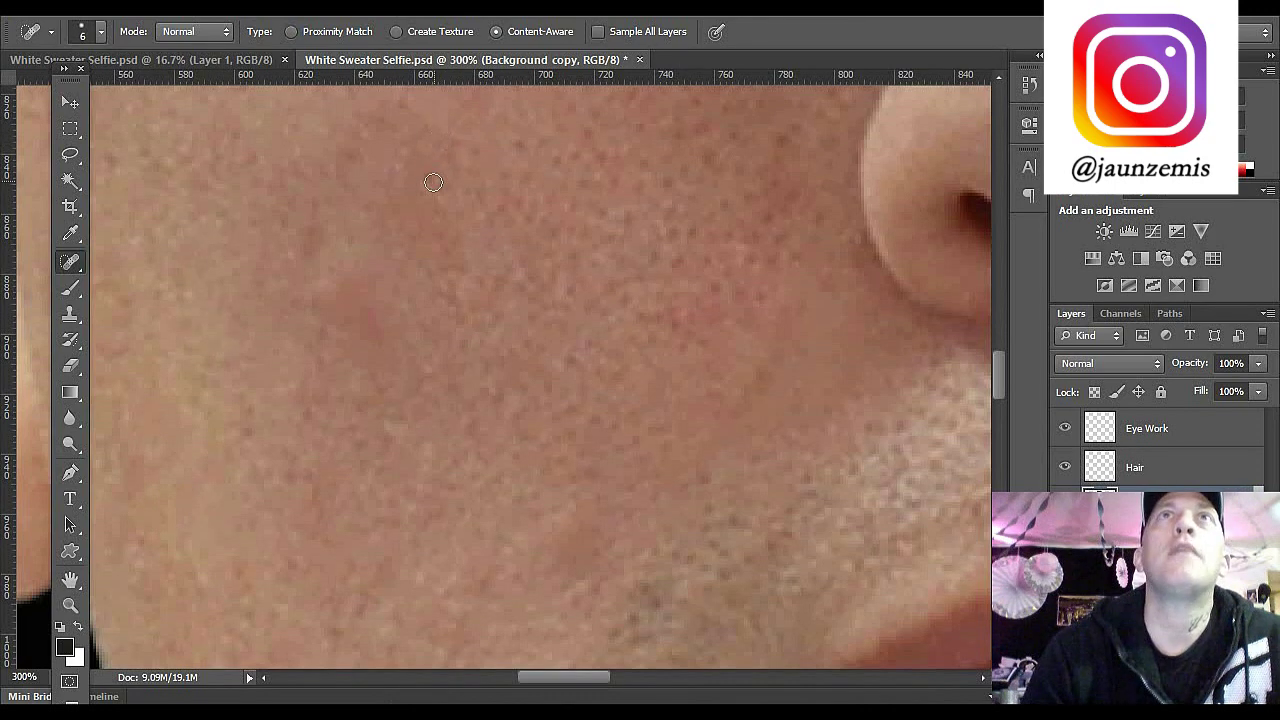
# Step: Heal the dark and reddish spots across the upper and middle cheek, up to the skin beside the nostril
pyautogui.click(432, 184)
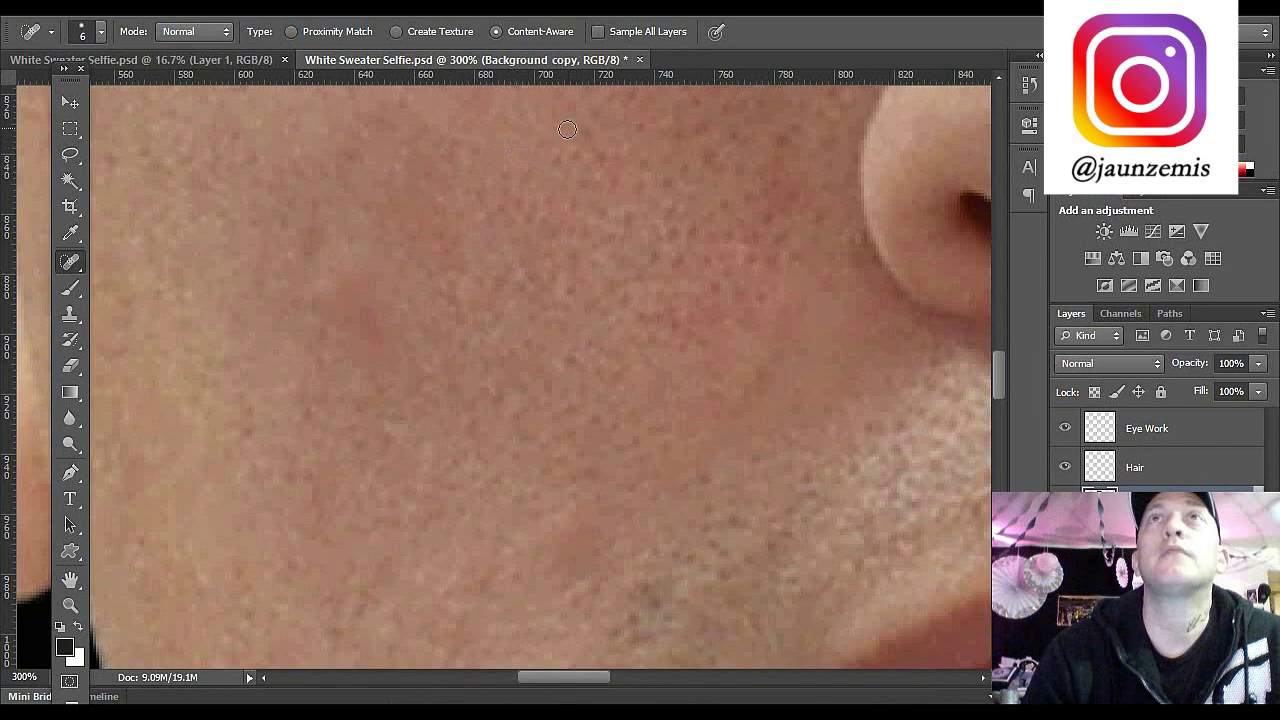
pyautogui.click(701, 127)
pyautogui.click(786, 140)
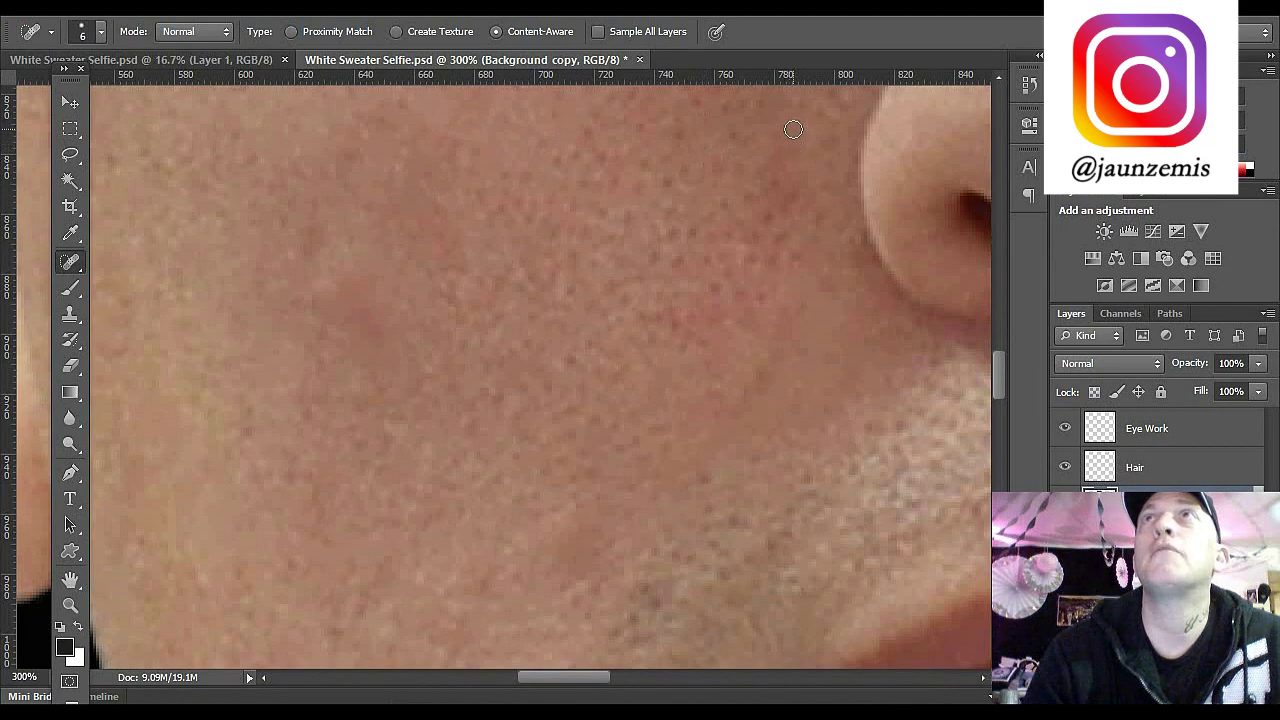
pyautogui.click(749, 106)
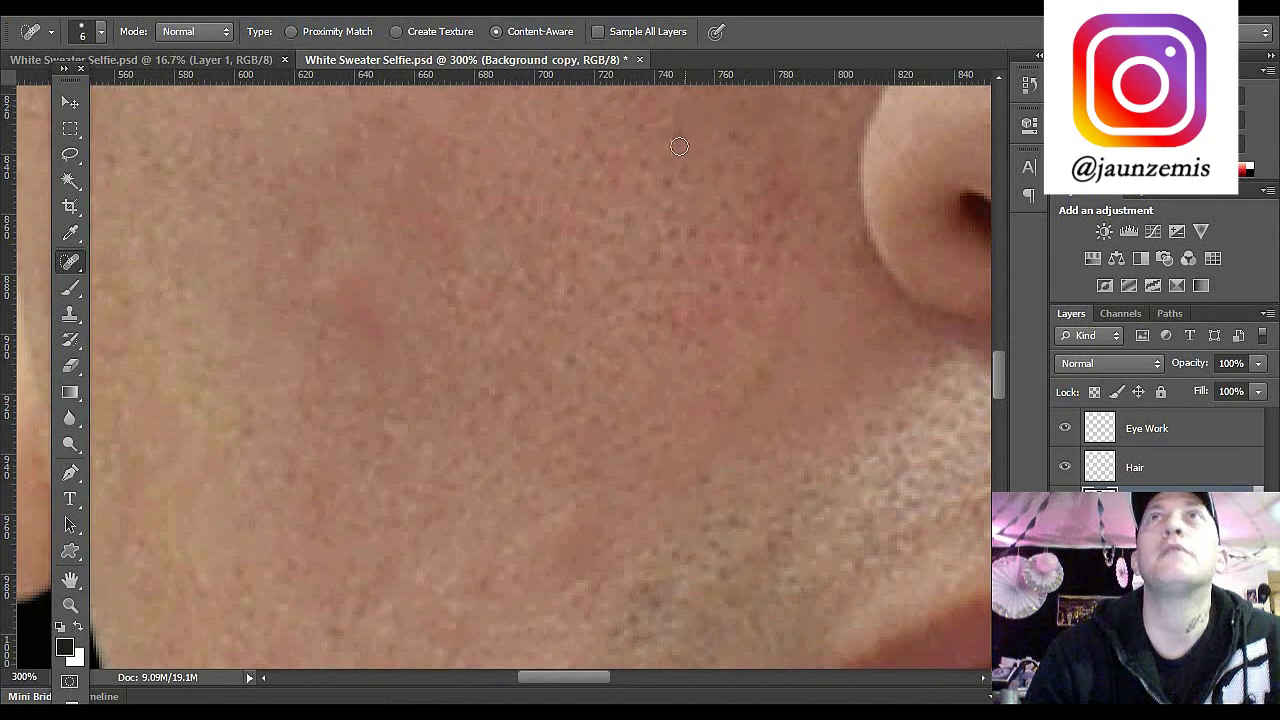
pyautogui.click(641, 180)
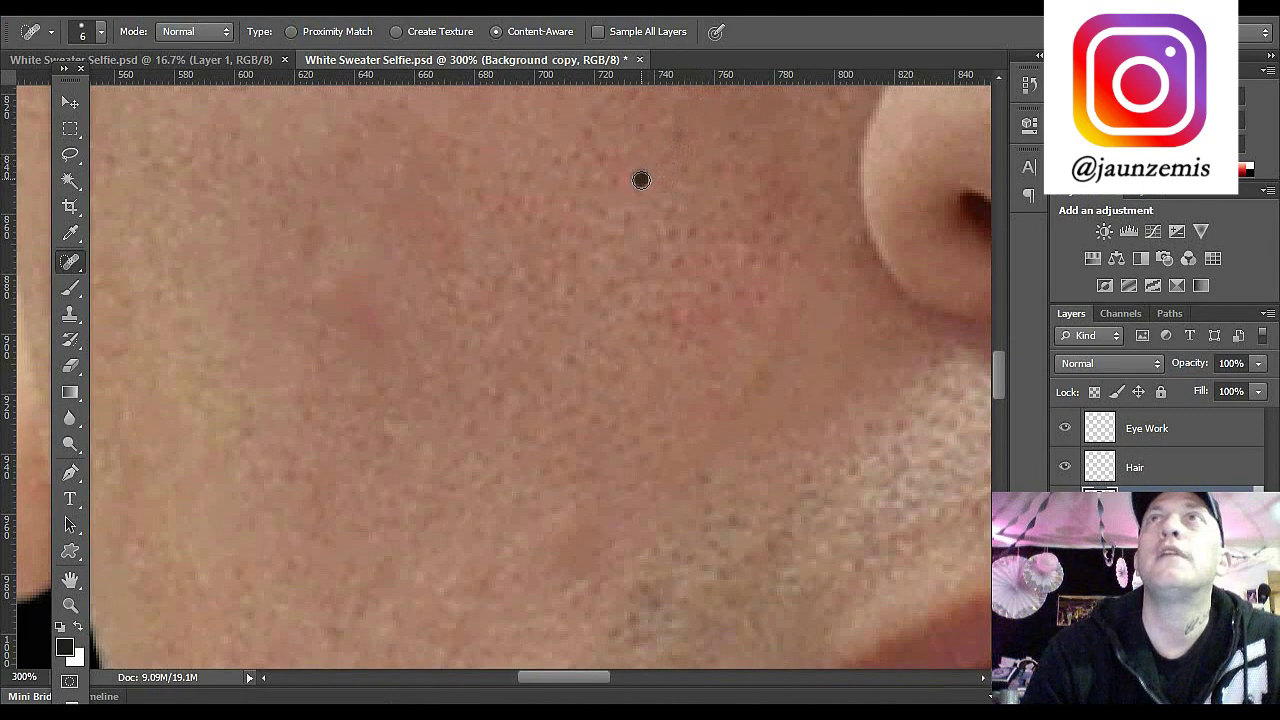
pyautogui.click(813, 224)
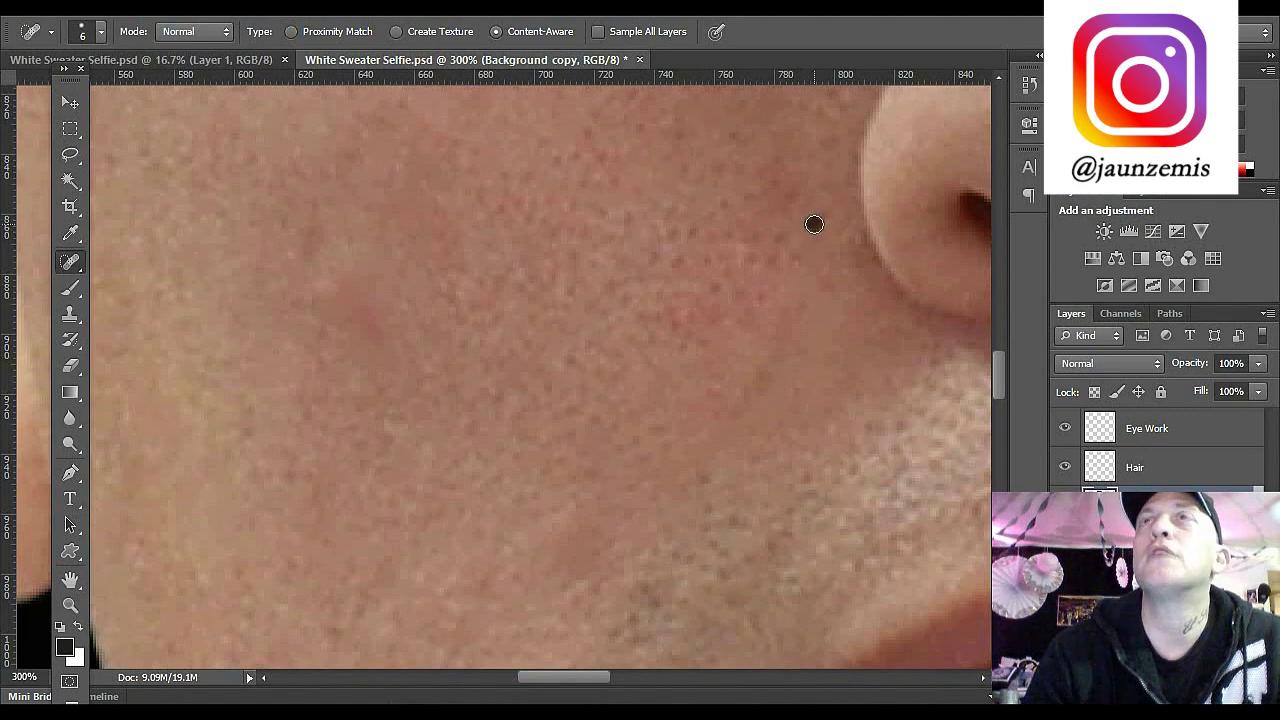
pyautogui.click(579, 293)
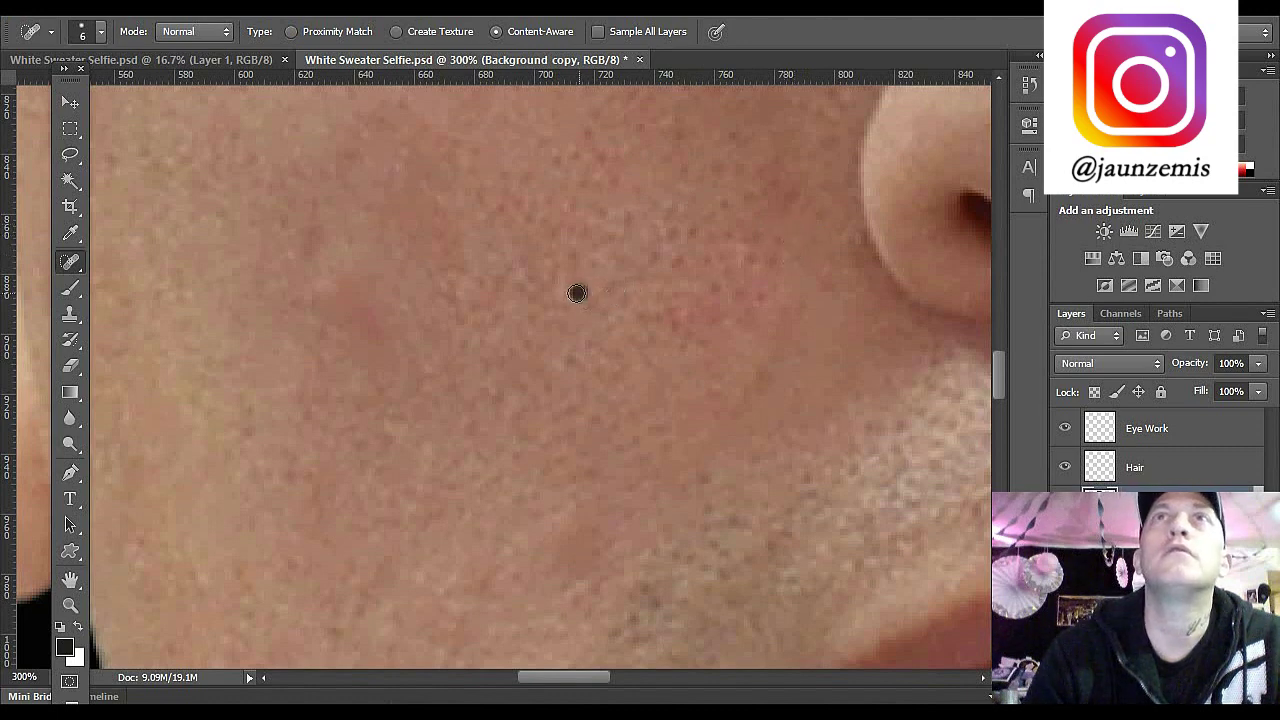
pyautogui.click(714, 291)
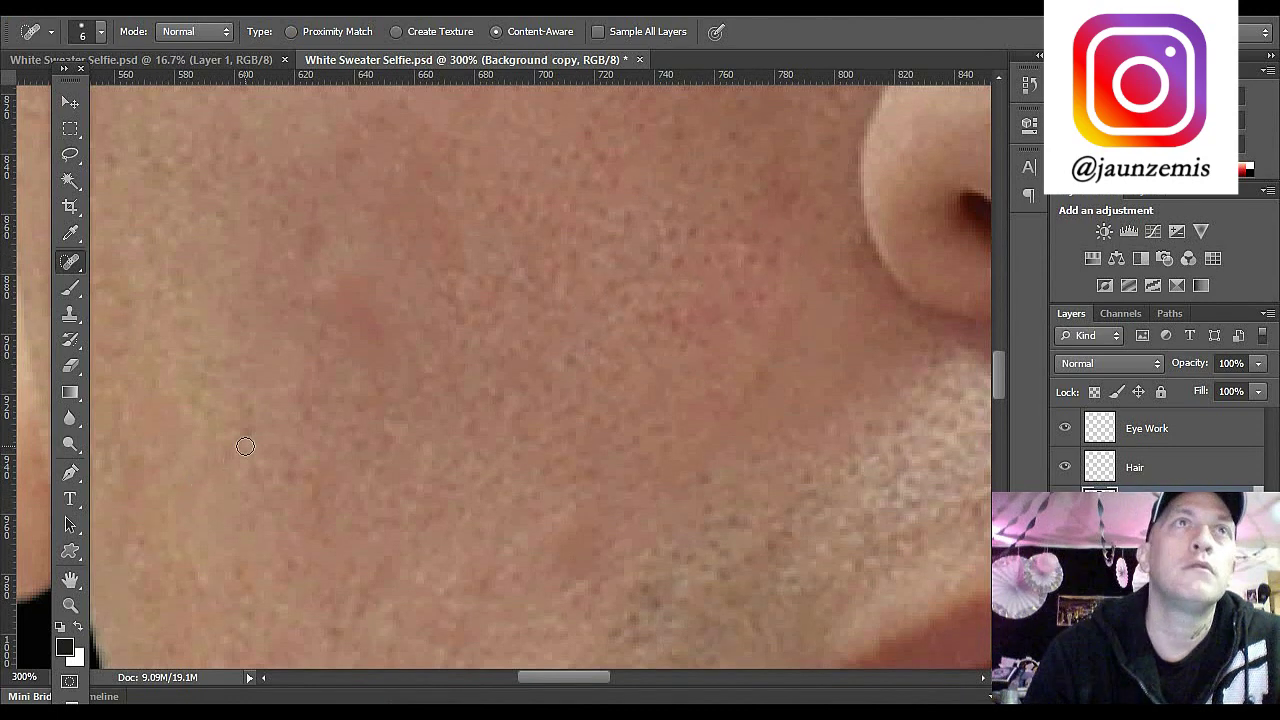
# Step: Heal the remaining spots and the short blemish streak on the lower cheek towards the corner of the mouth
pyautogui.click(247, 409)
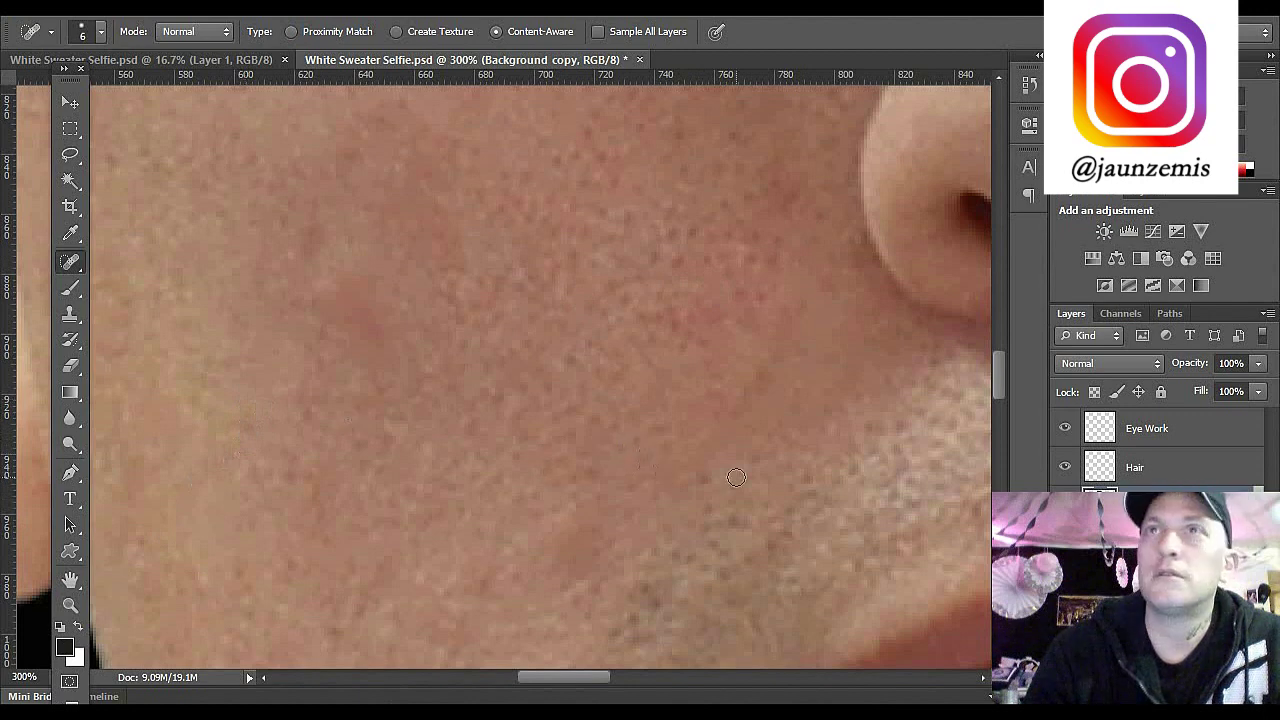
pyautogui.click(704, 479)
pyautogui.moveTo(495, 567); pyautogui.dragTo(475, 594)
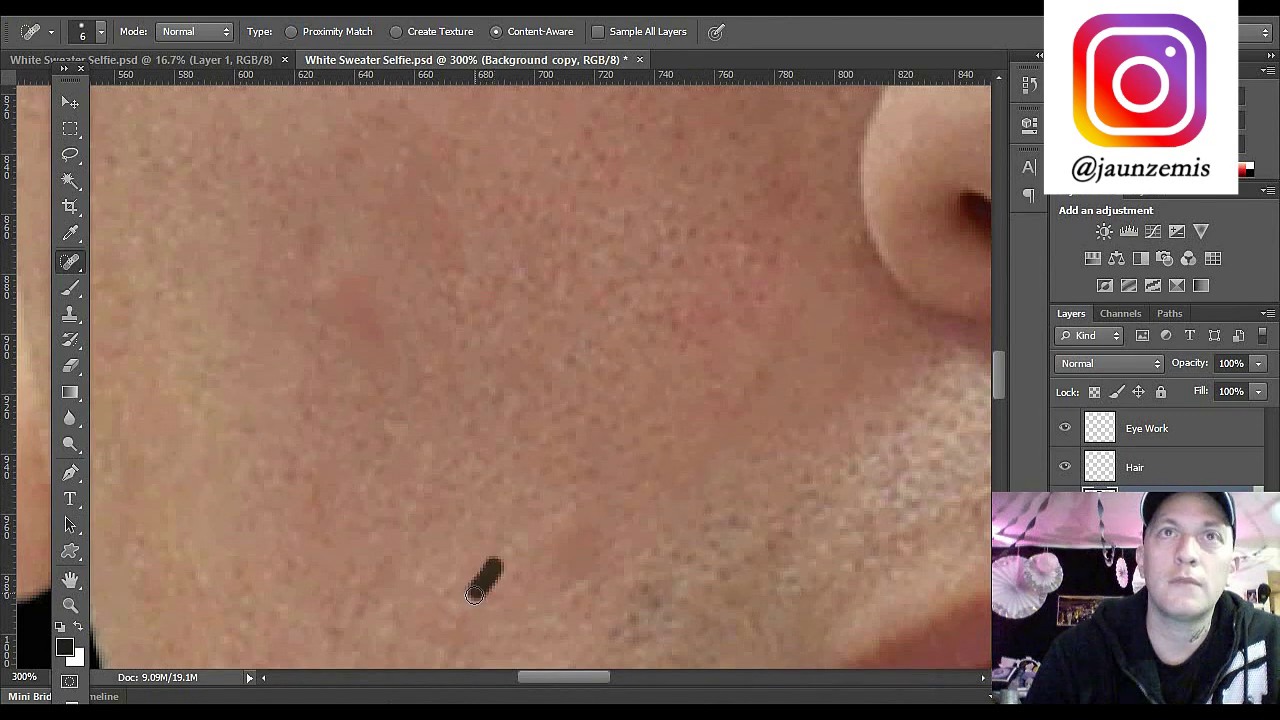
pyautogui.click(296, 570)
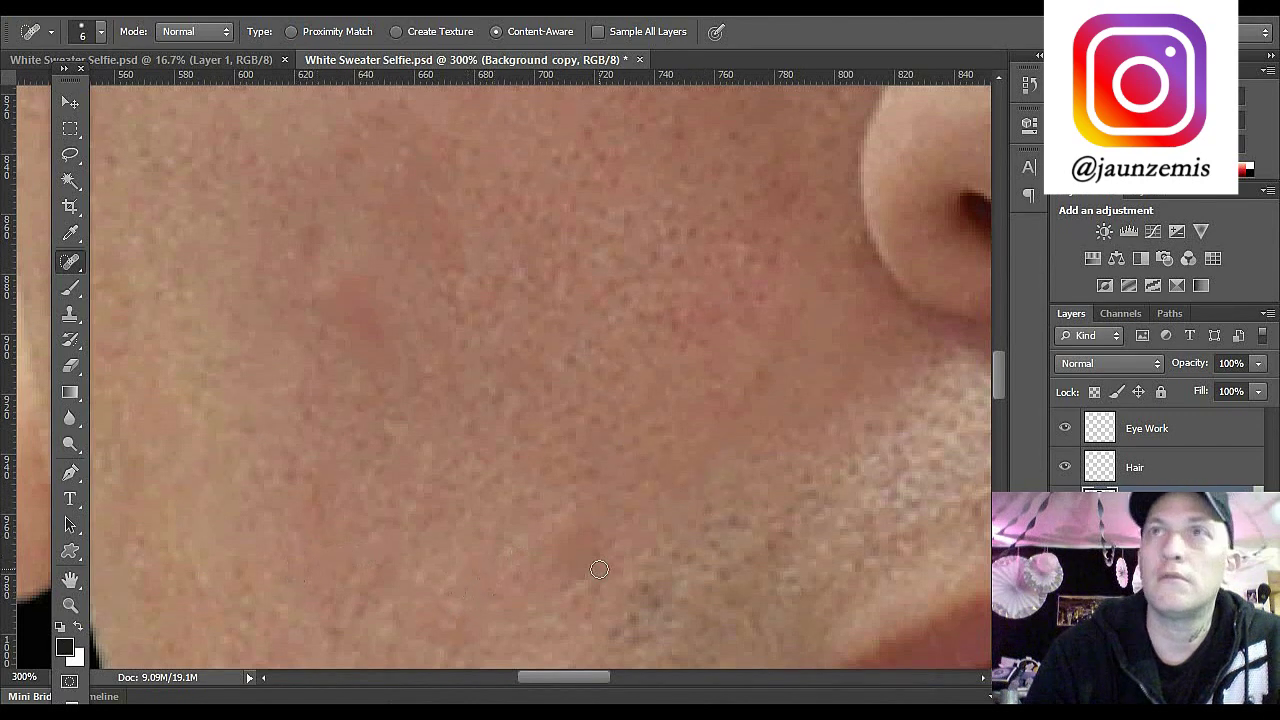
pyautogui.click(738, 521)
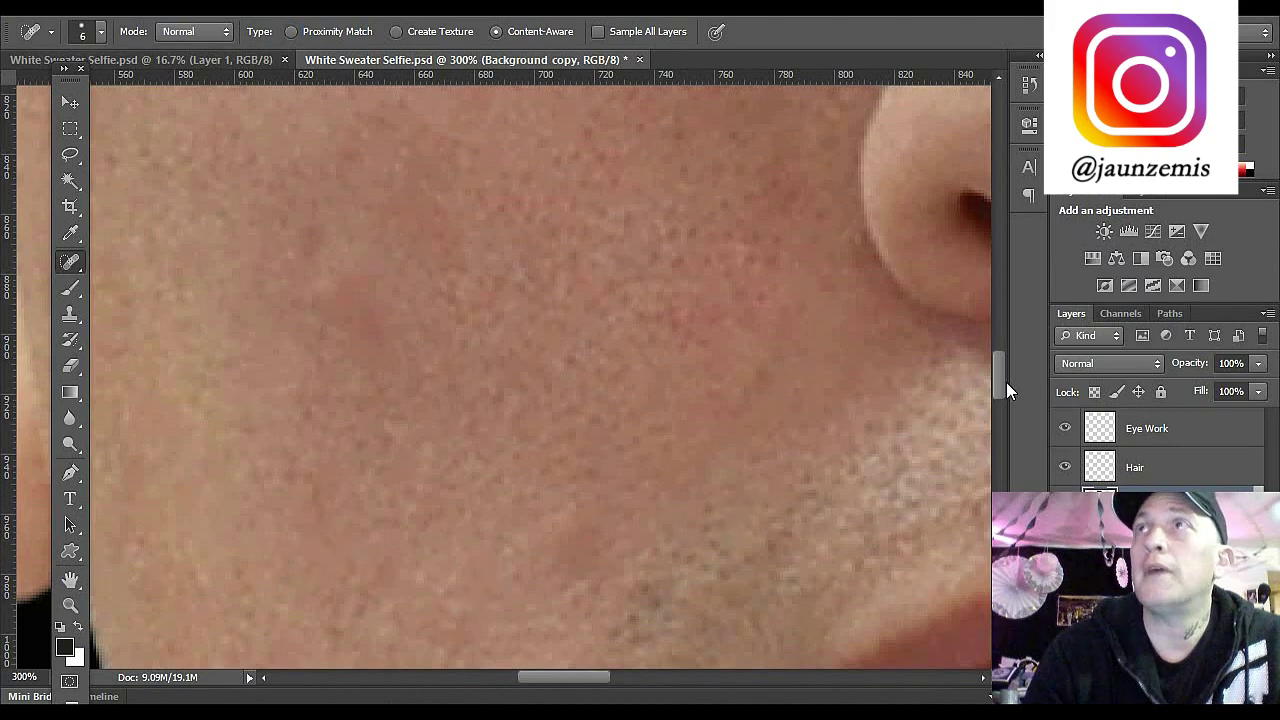
# Step: Heal the spots in the shadowed skin beneath the eye, at the inner edge and below the eye bag
pyautogui.moveTo(1006, 382); pyautogui.dragTo(1004, 322)
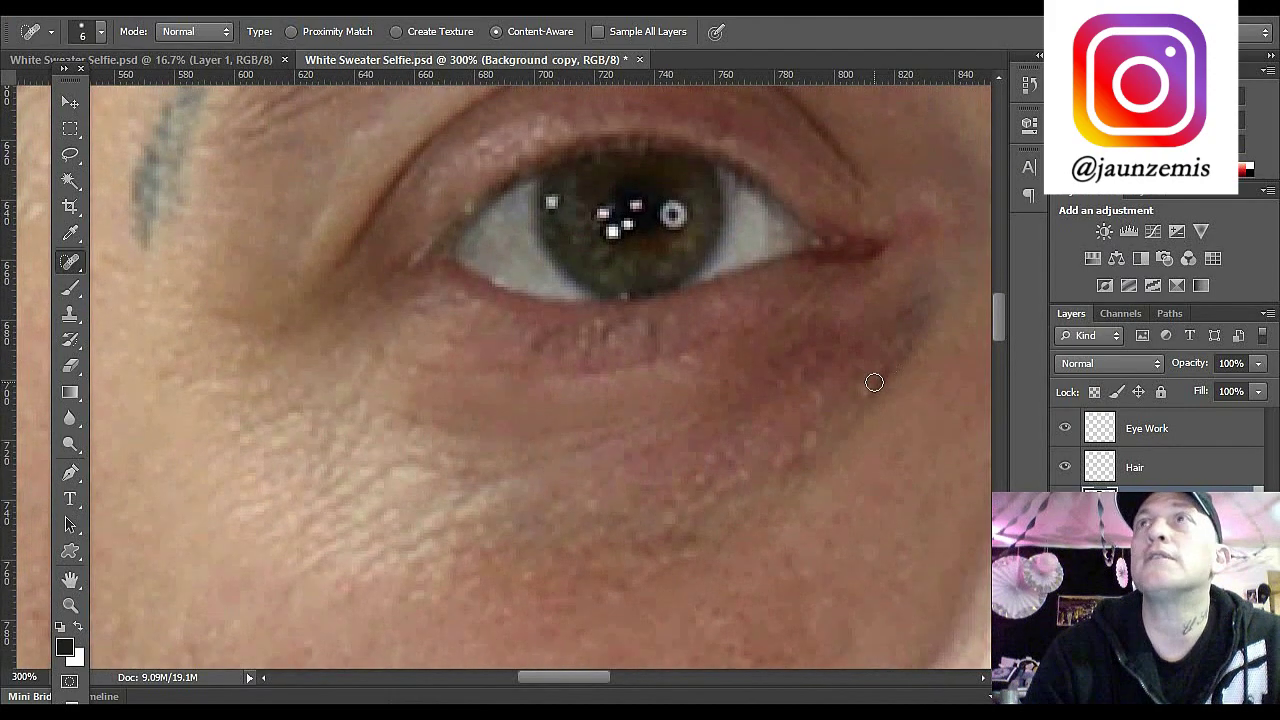
pyautogui.click(868, 381)
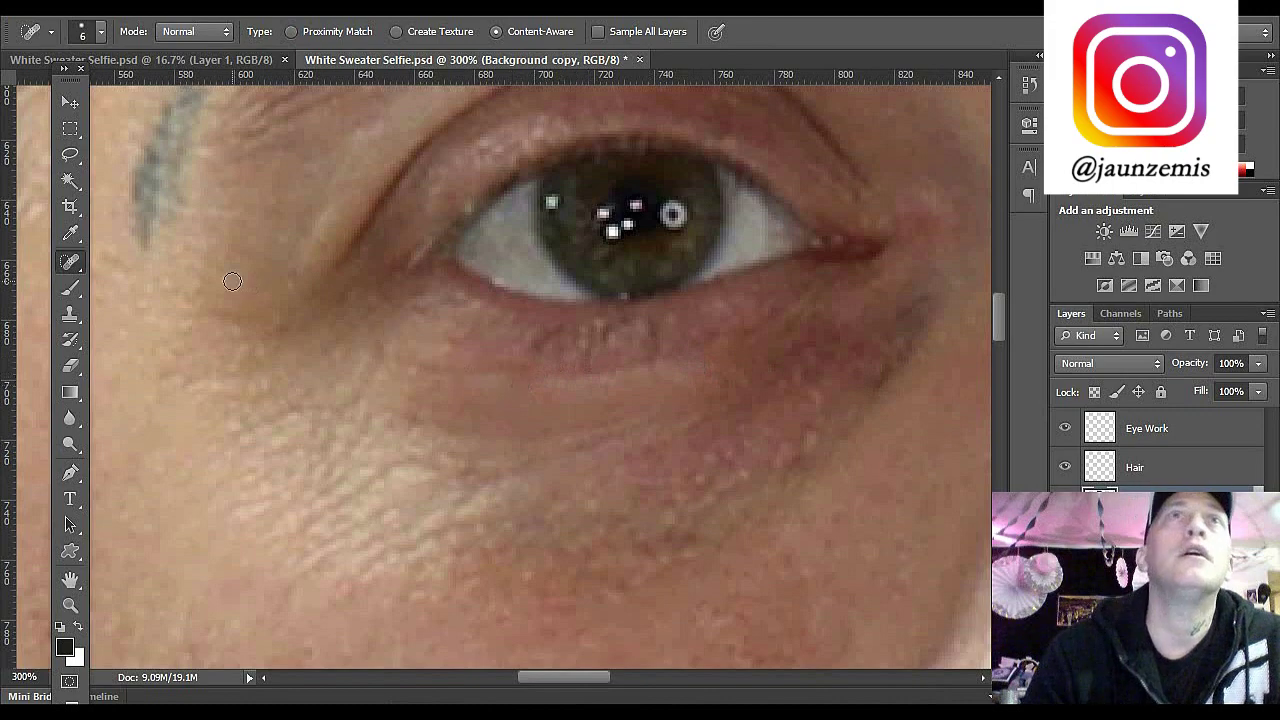
pyautogui.click(550, 492)
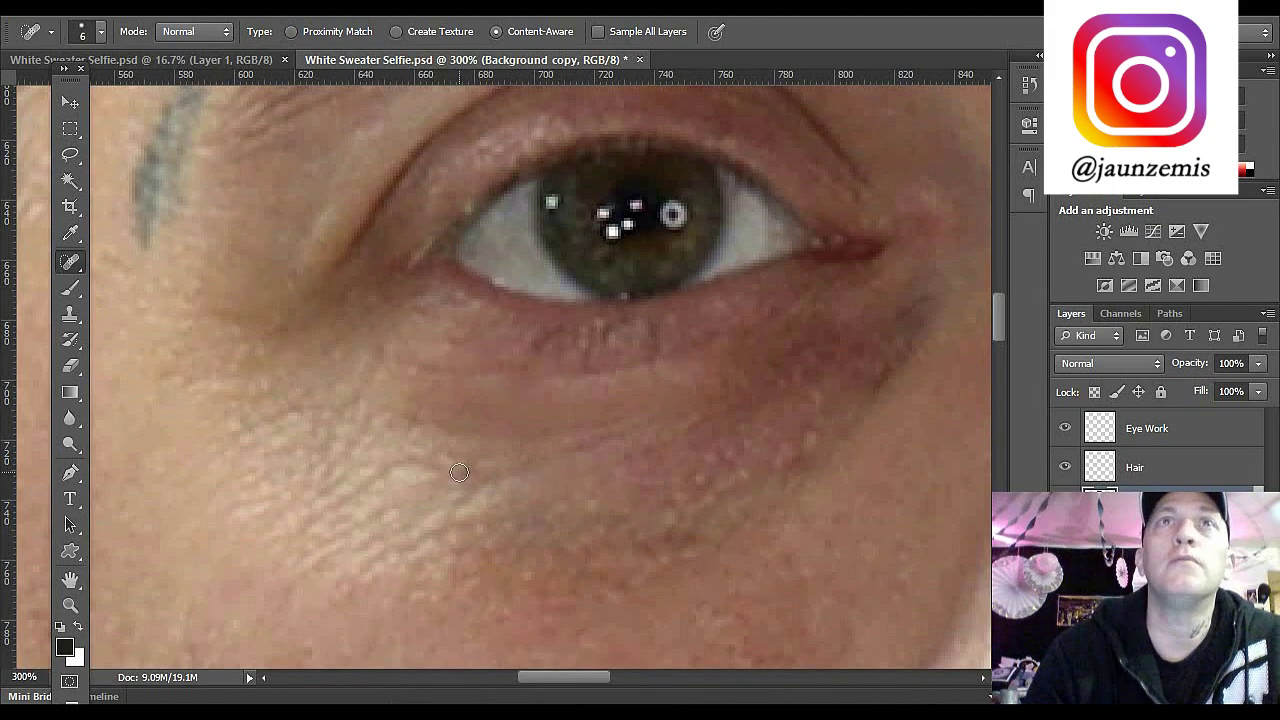
# Step: Enlarge the healing brush to 10 px and heal the dark spot in the stubble beside the corner of the mouth
pyautogui.hotkey('ctrl', '0')
pyautogui.hotkey('ctrl', '+')
pyautogui.hotkey('ctrl', '+')
pyautogui.hotkey('ctrl', '+')
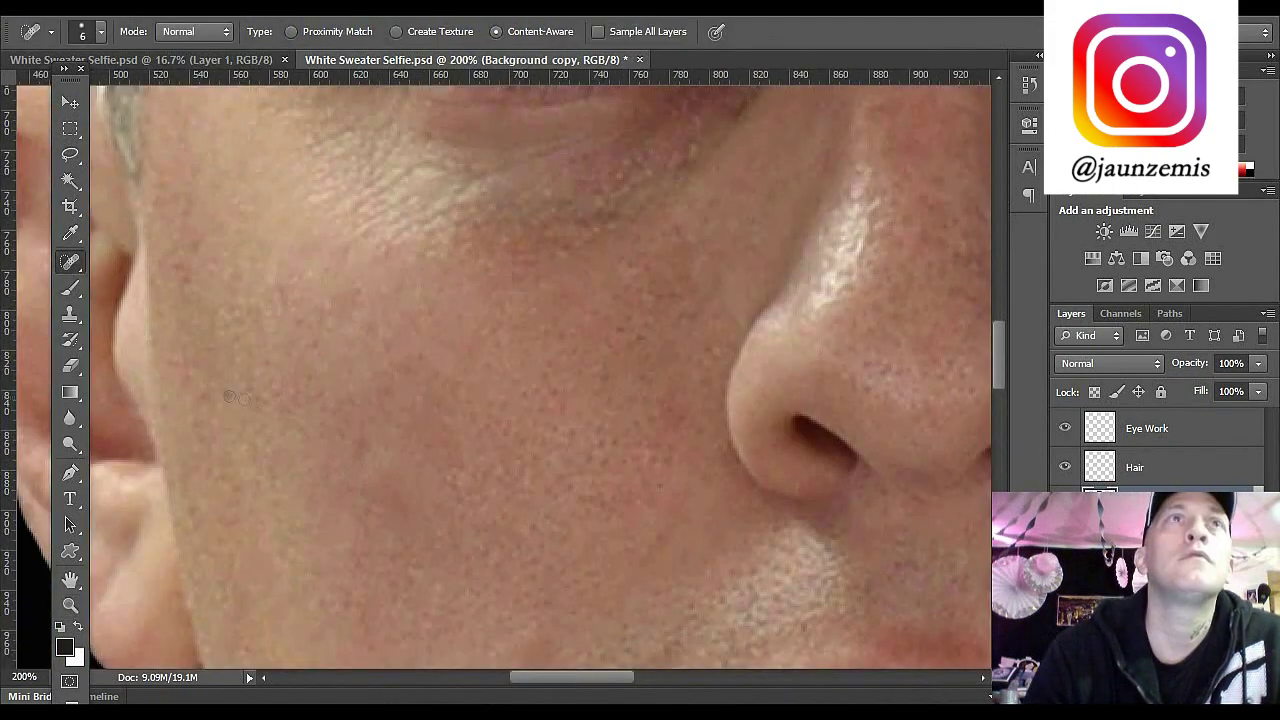
pyautogui.scroll(-3, 420, 503)
pyautogui.press(']')
pyautogui.press(']')
pyautogui.press(']')
pyautogui.press(']')
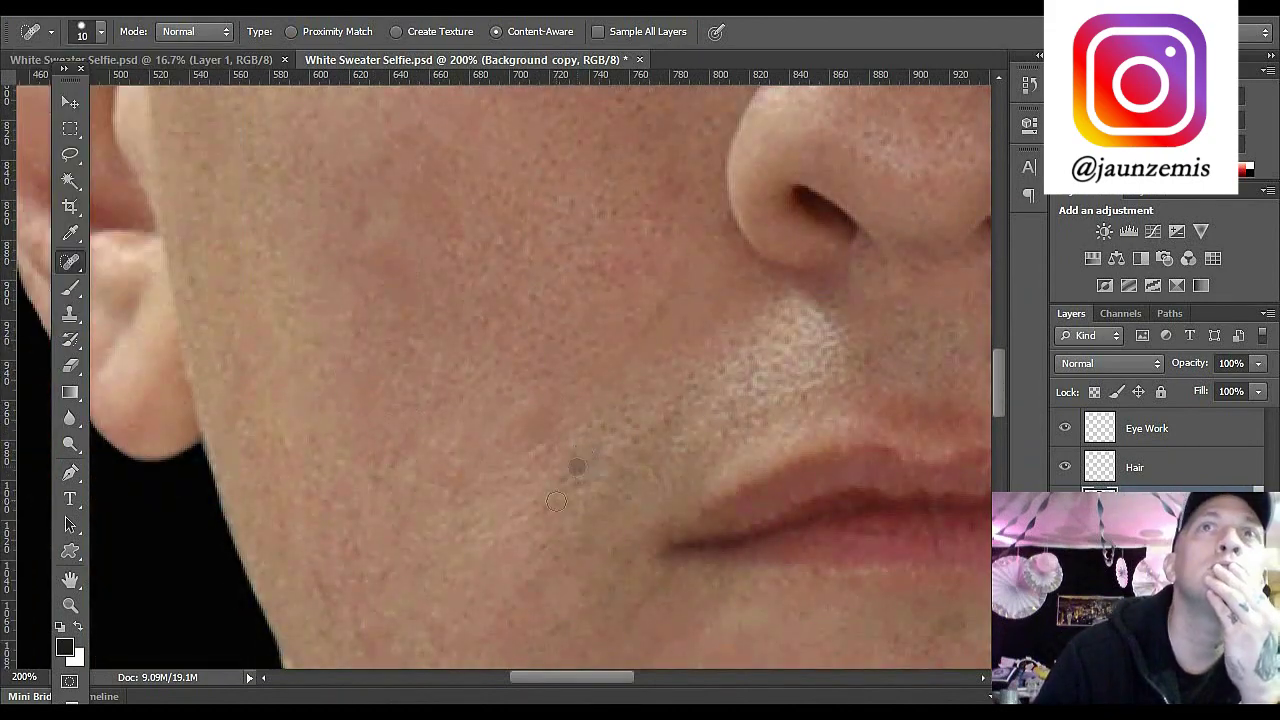
pyautogui.scroll(-2, 586, 468)
pyautogui.click(587, 470)
# Step: Check the opposite cheek and the whole face, and heal the spot on the outer cheek edge beside the ear
pyautogui.hscroll(8, 587, 470)
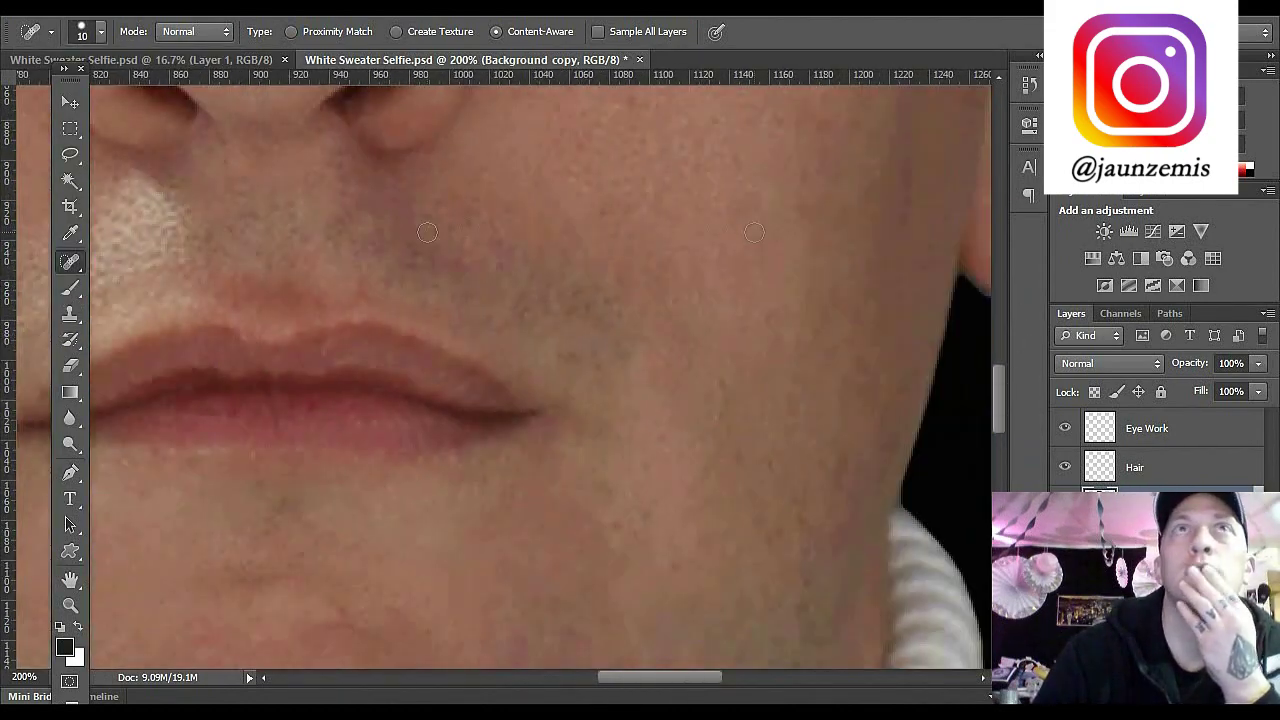
pyautogui.scroll(4, 600, 400)
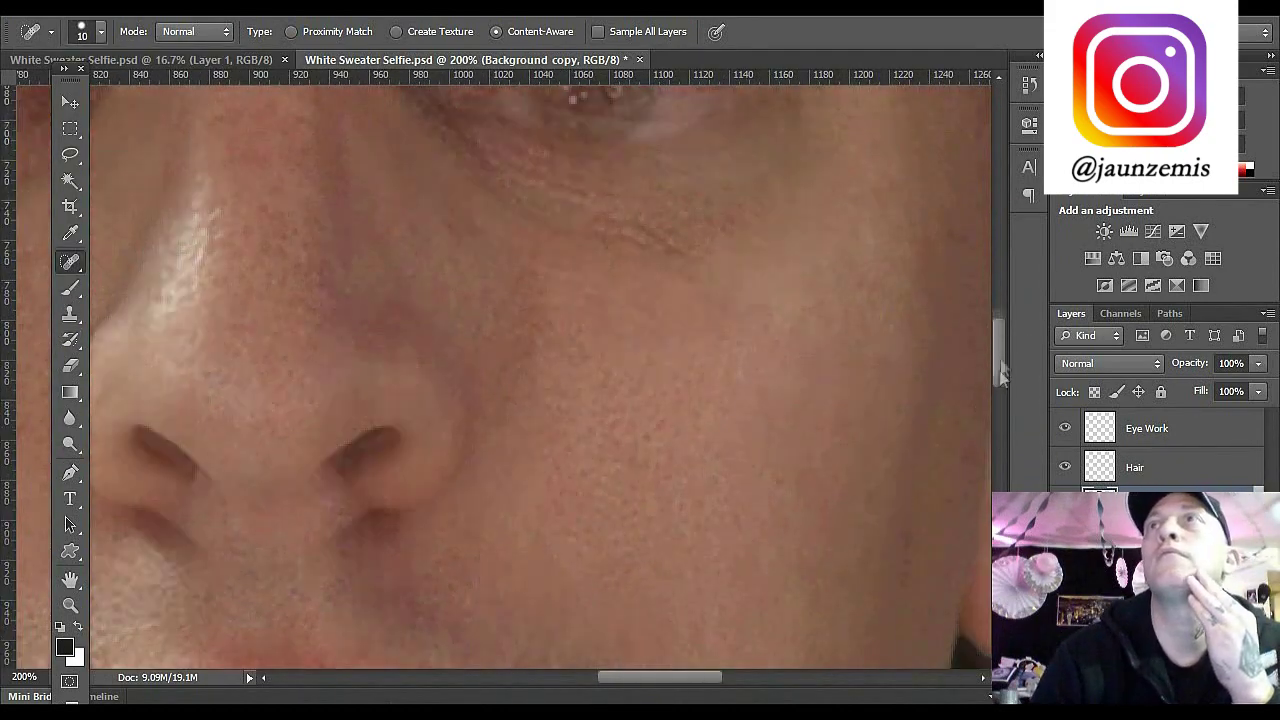
pyautogui.press('z')
pyautogui.keyDown('alt'); pyautogui.click(607, 655); pyautogui.keyUp('alt')
pyautogui.hscroll(-4, 400, 500)
pyautogui.press('j')
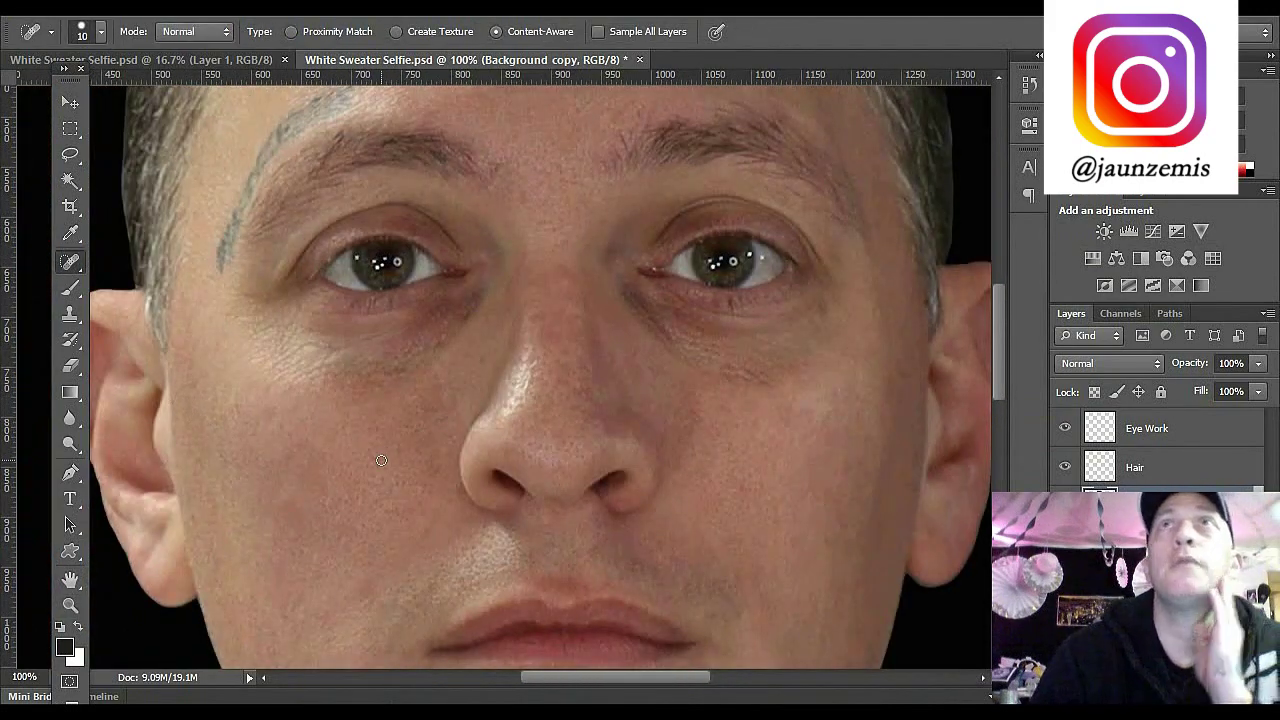
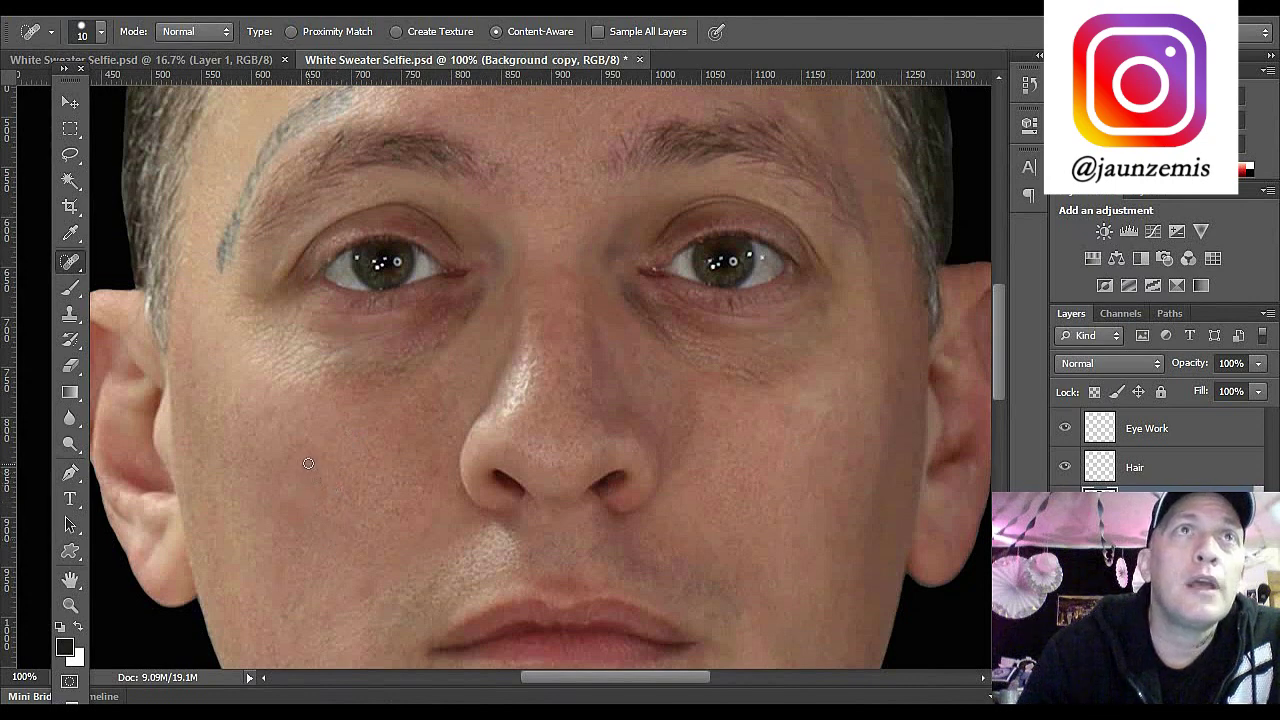
pyautogui.click(181, 388)
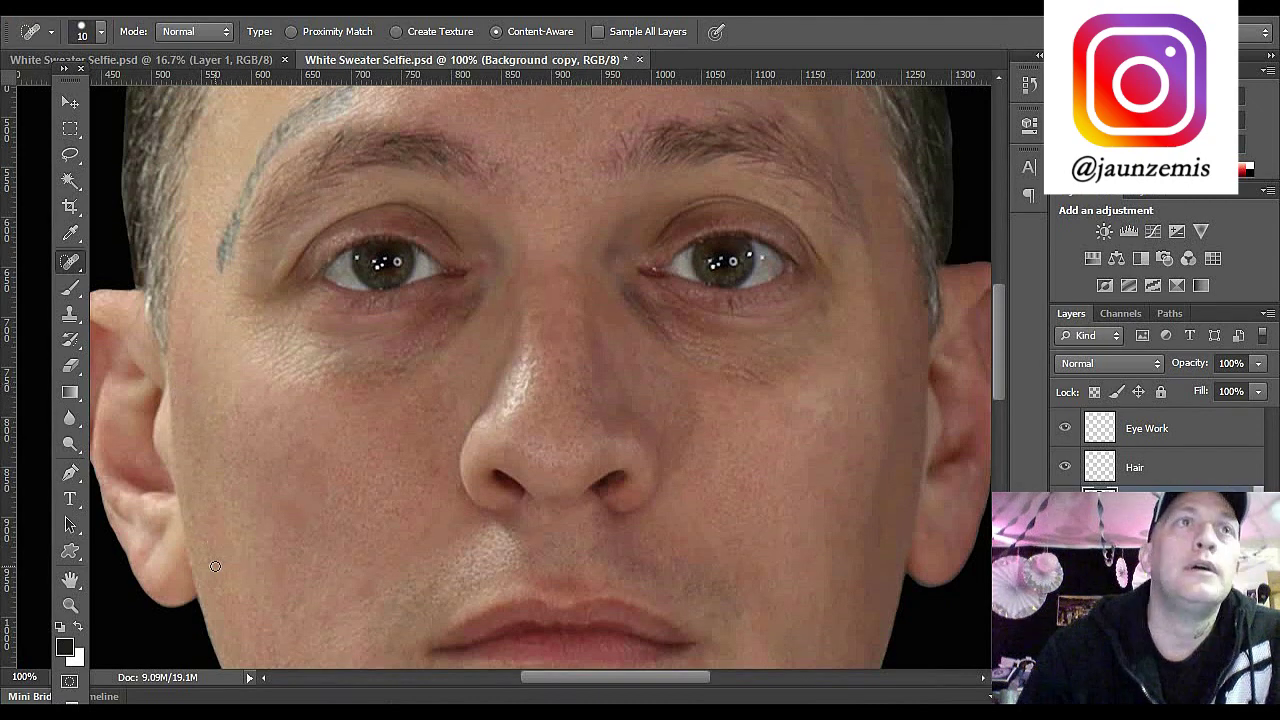
# Step: Heal the creased spots on the forehead above the eyebrow tattoo with the 10 px Spot Healing Brush
pyautogui.click(70, 605)
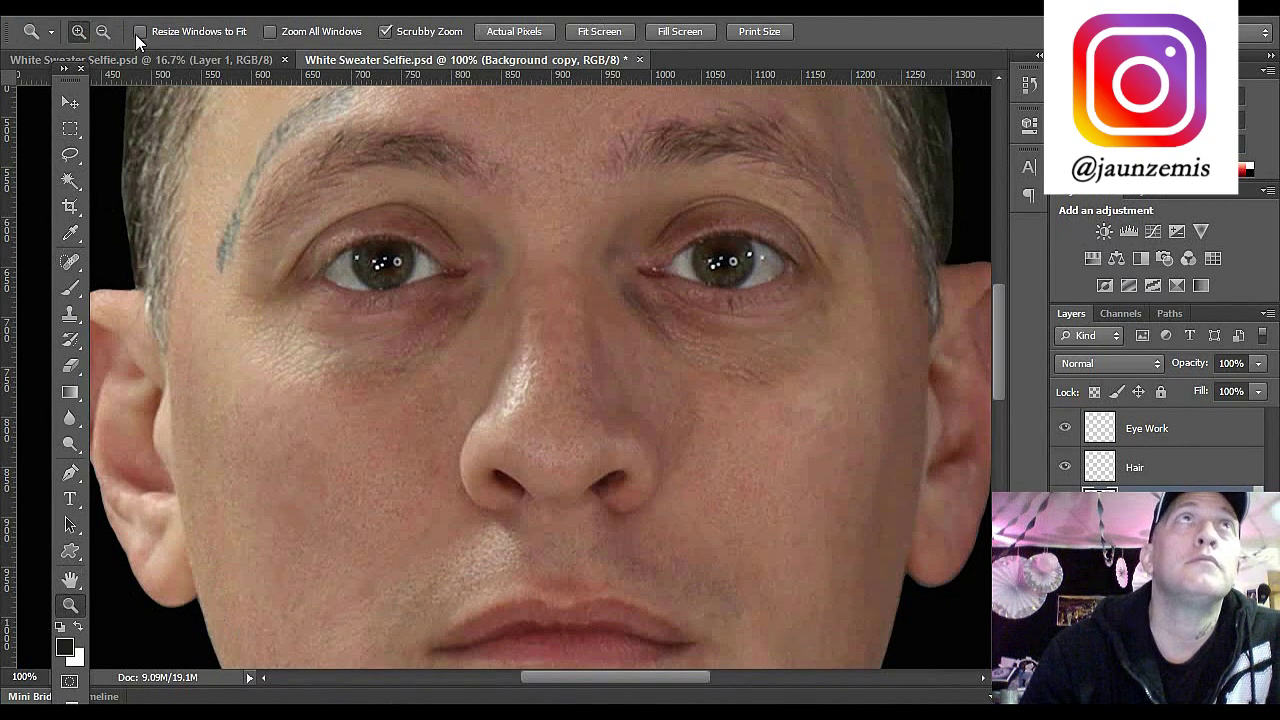
pyautogui.keyDown('alt'); pyautogui.click(516, 279); pyautogui.keyUp('alt')
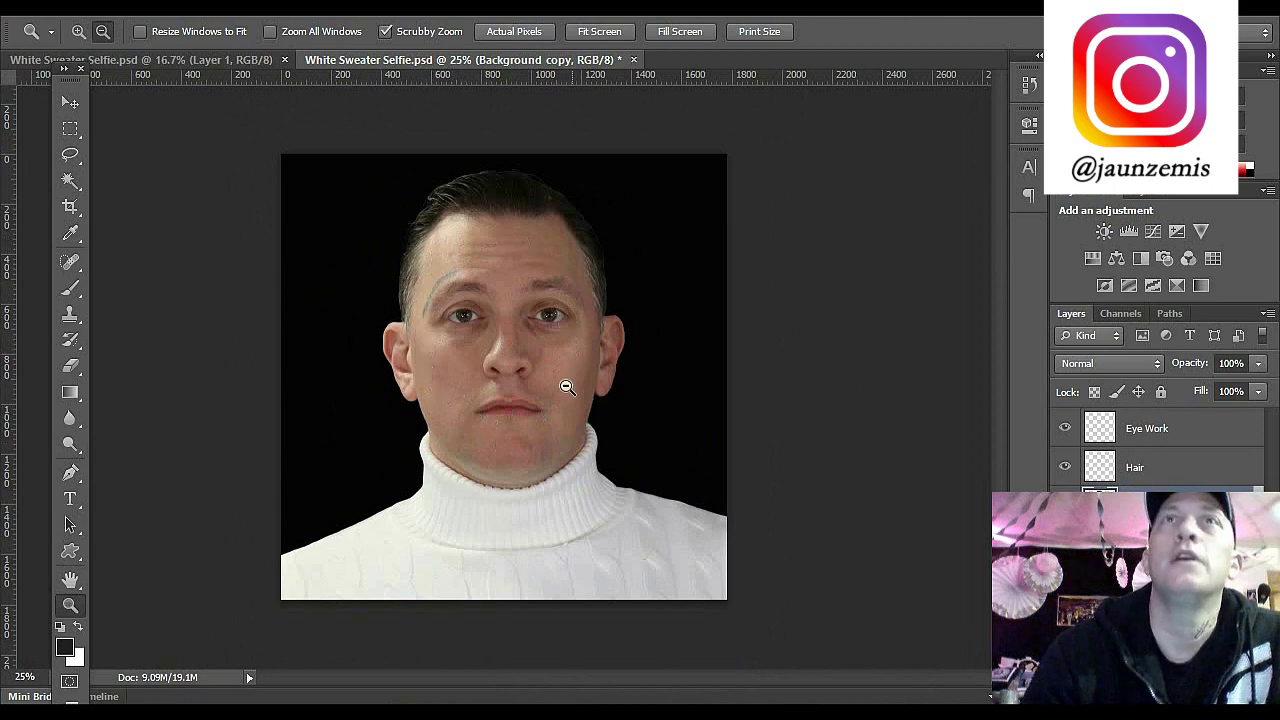
pyautogui.click(78, 31)
pyautogui.click(435, 230)
pyautogui.click(435, 230)
pyautogui.click(437, 233)
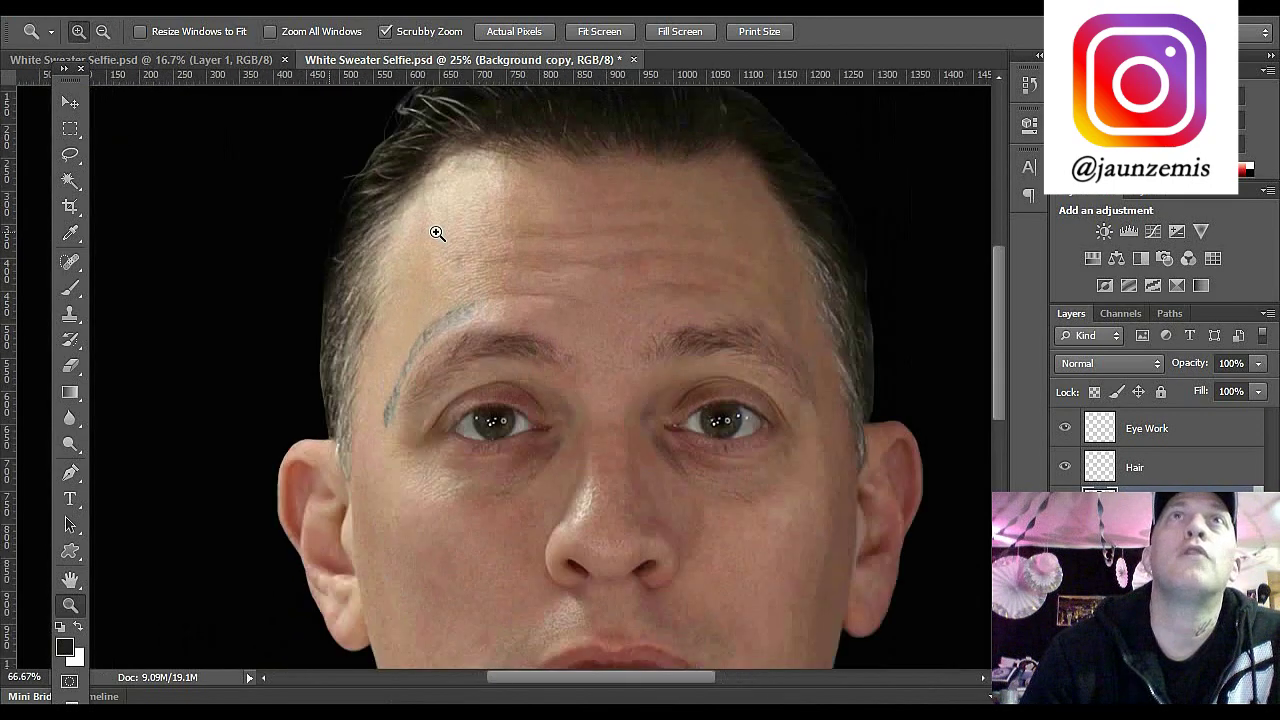
pyautogui.click(437, 233)
pyautogui.click(437, 233)
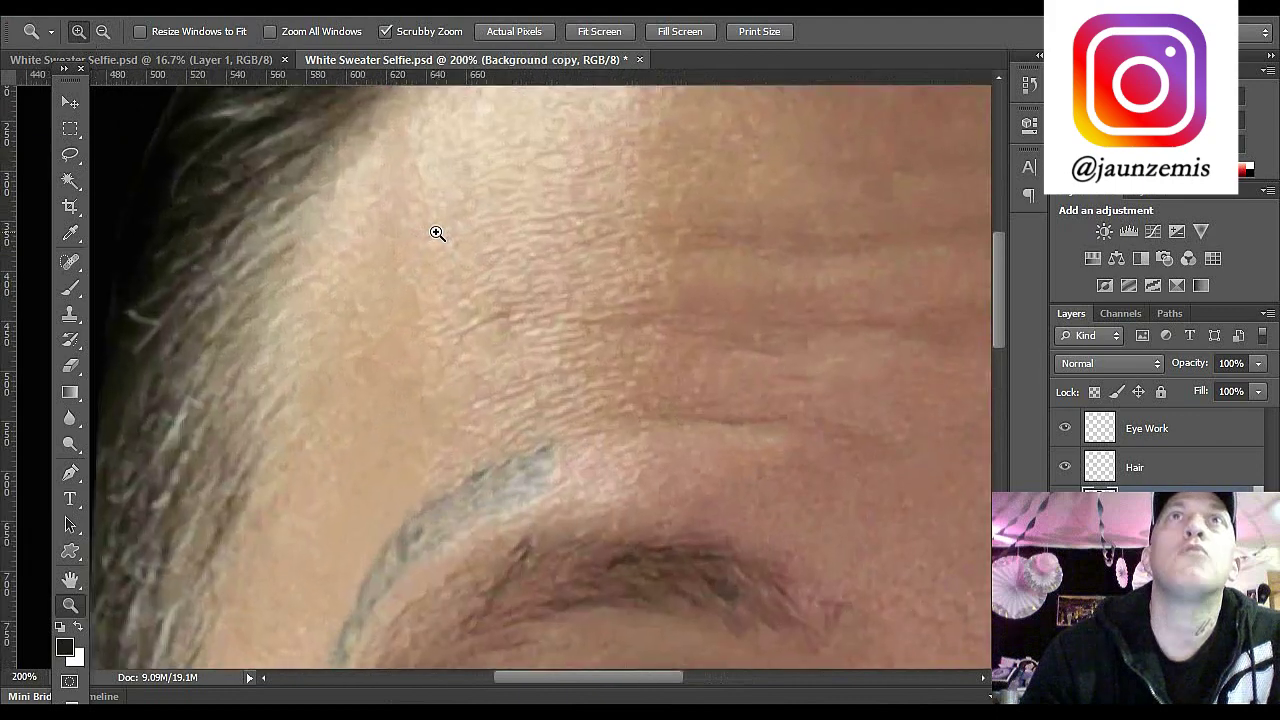
pyautogui.click(79, 266)
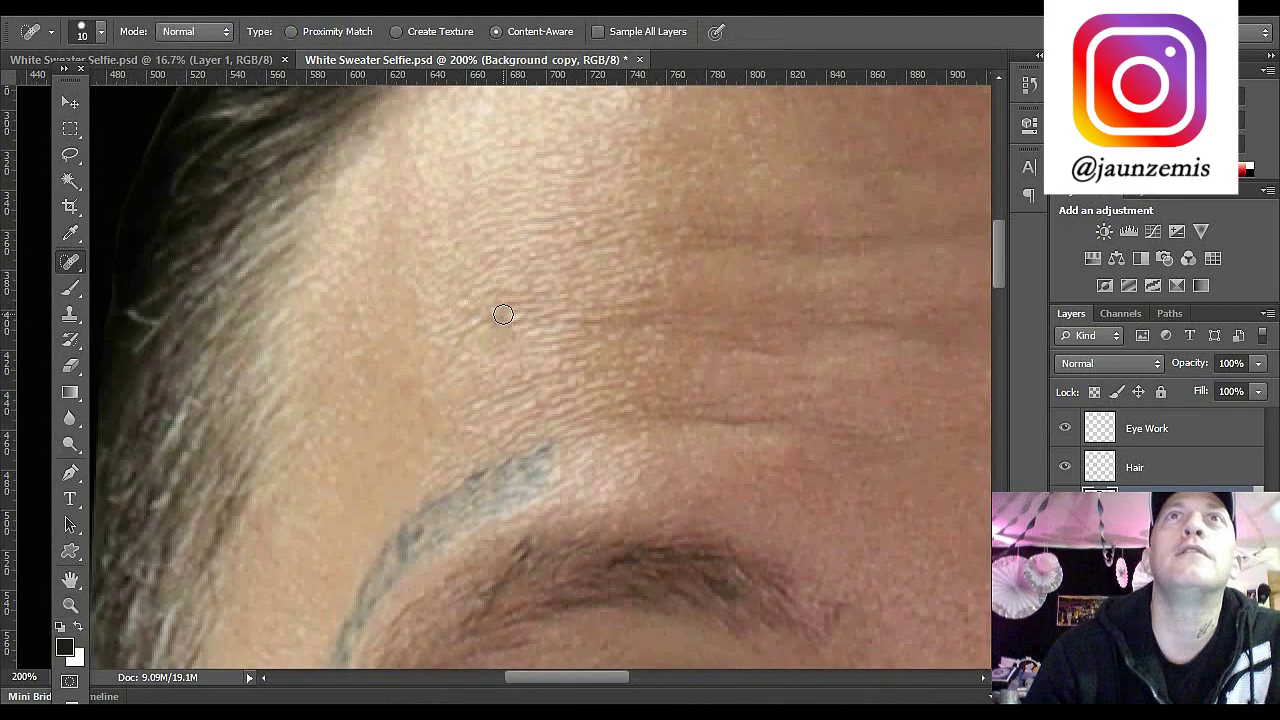
pyautogui.click(508, 334)
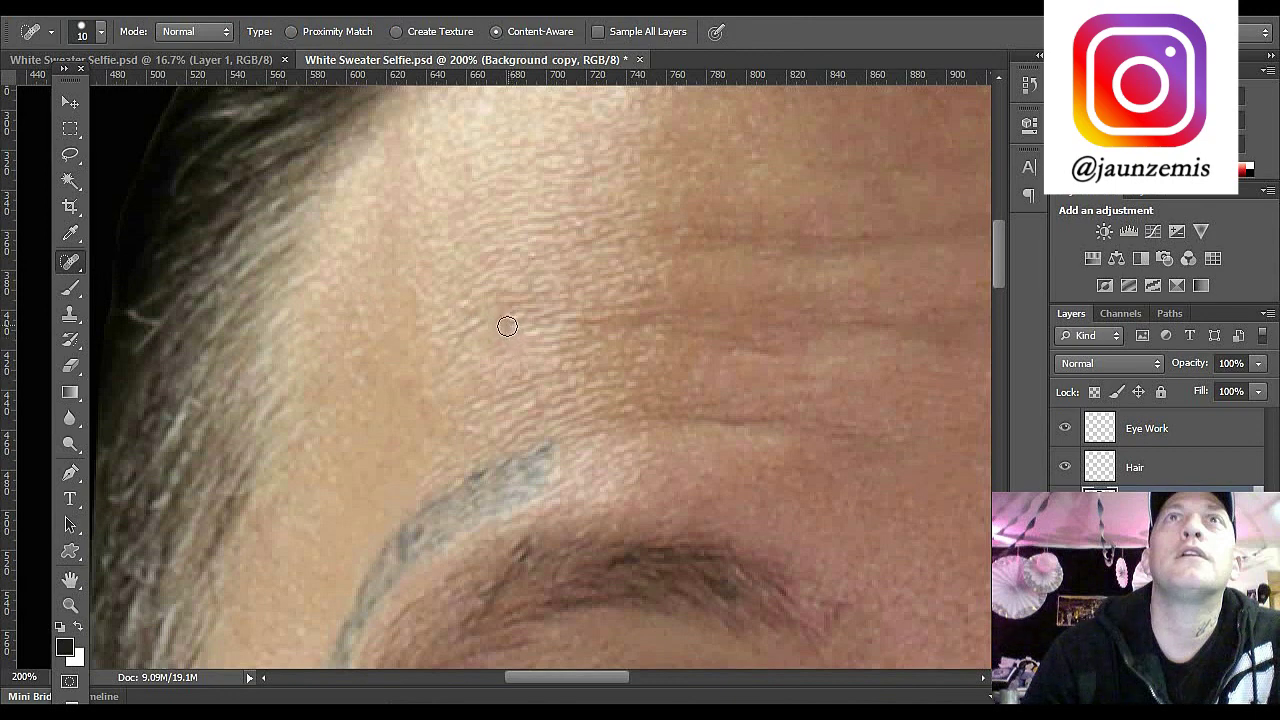
pyautogui.click(455, 345)
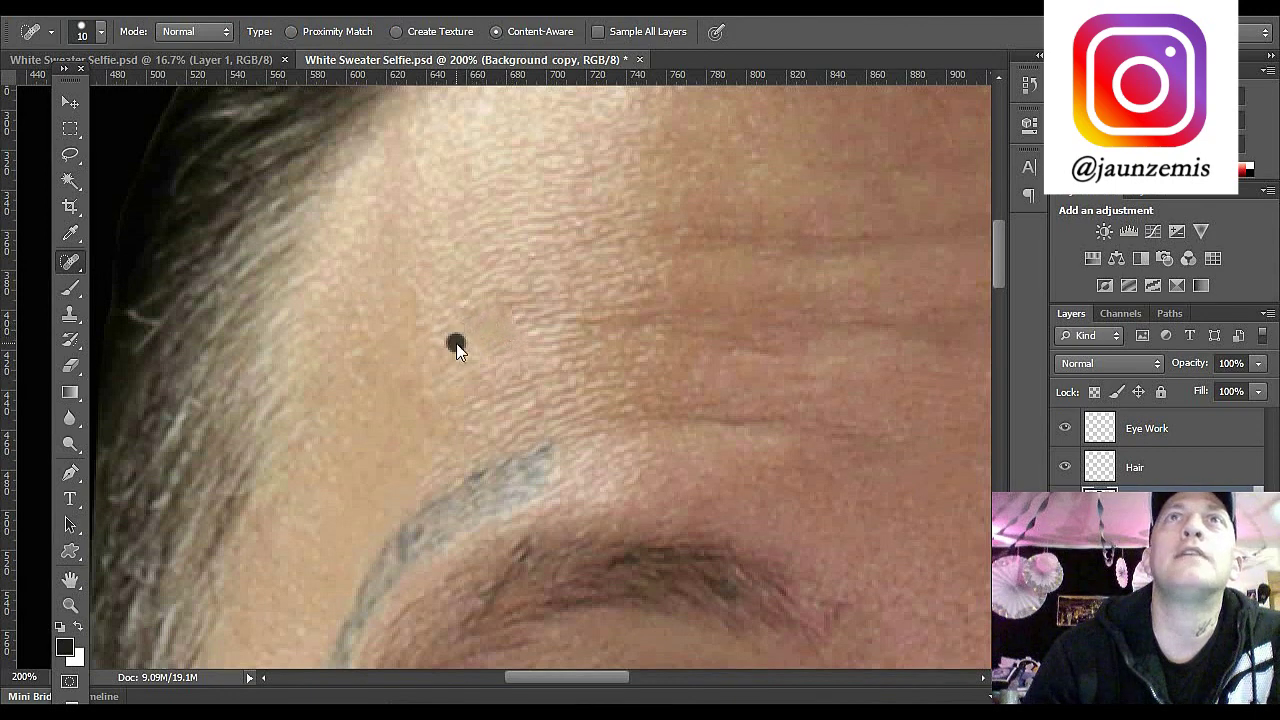
pyautogui.click(518, 320)
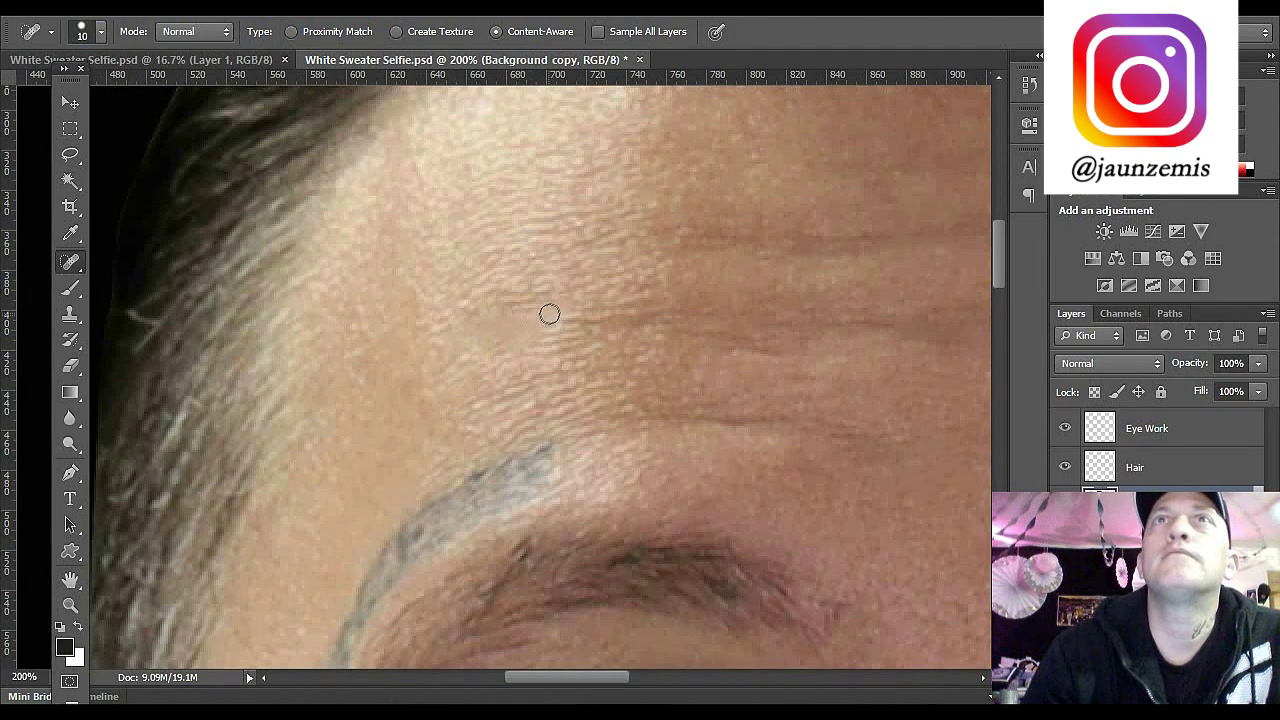
pyautogui.click(540, 318)
# Step: Soften the healed forehead patch above the eyebrow tattoo using the Blur tool at size 10 and 50% strength
pyautogui.click(69, 418)
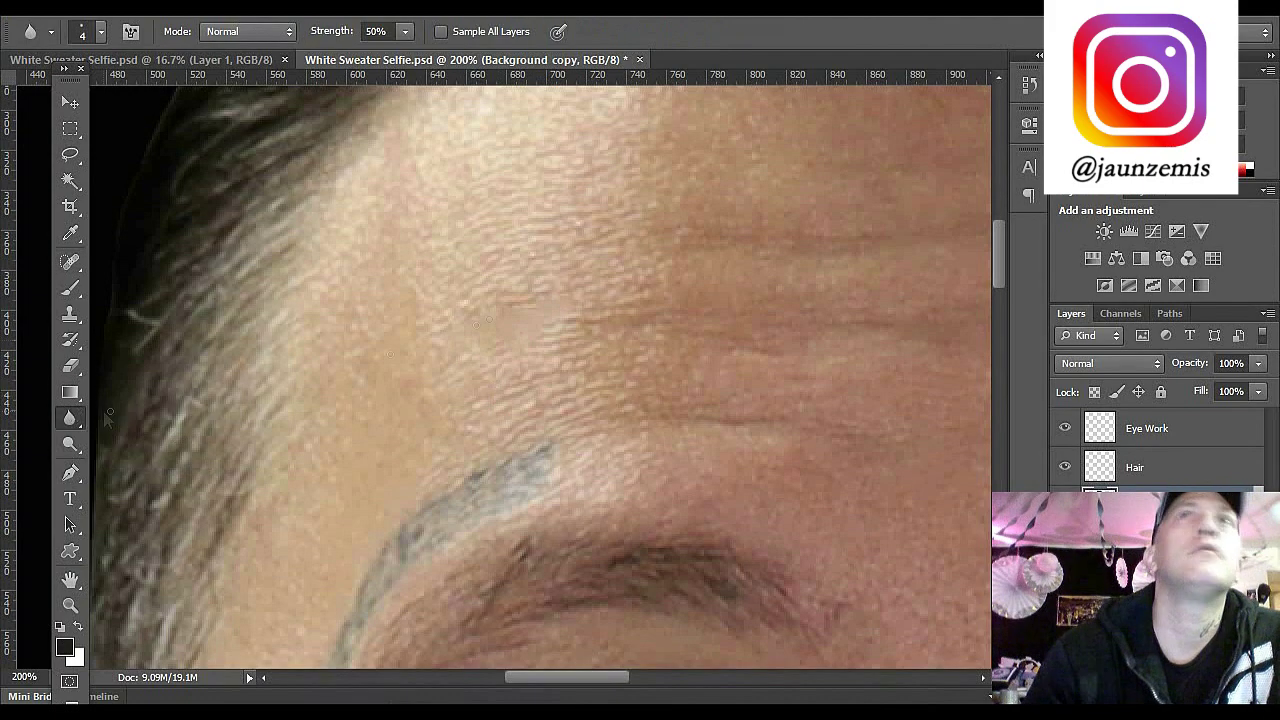
pyautogui.click(100, 31)
pyautogui.click(575, 302)
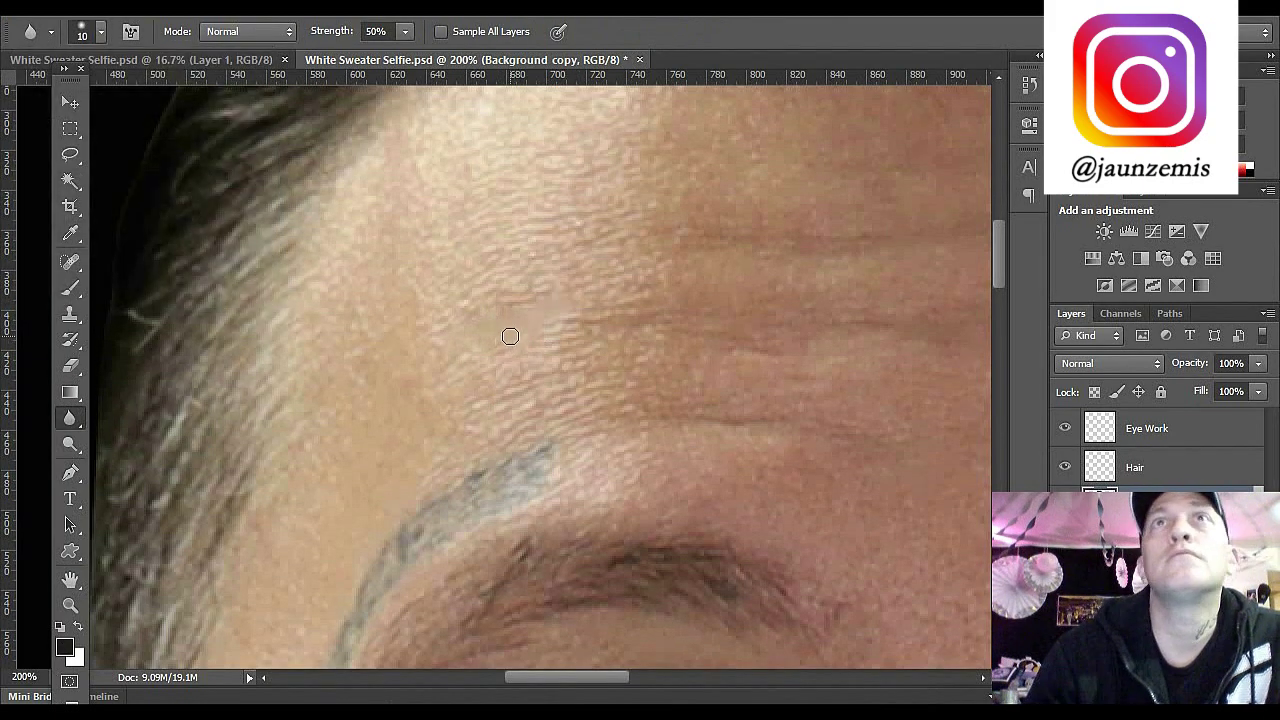
pyautogui.press('z')
pyautogui.keyDown('alt'); pyautogui.click(510, 337); pyautogui.keyUp('alt')
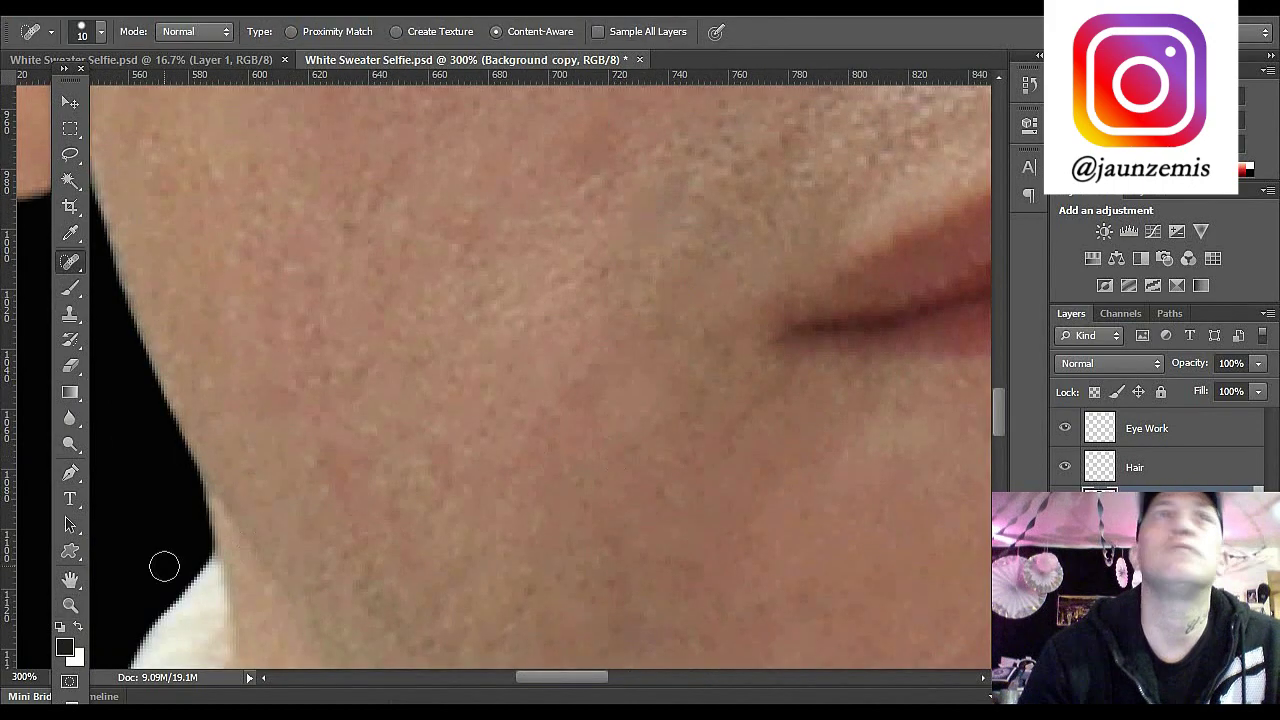
# Step: Inspect the sweater and heal the small dark mark on its cable knit below the collar with the 10 px Spot Healing Brush
pyautogui.press('z')
pyautogui.keyDown('alt'); pyautogui.click(663, 466); pyautogui.keyUp('alt')
pyautogui.scroll(-3, 1004, 484)
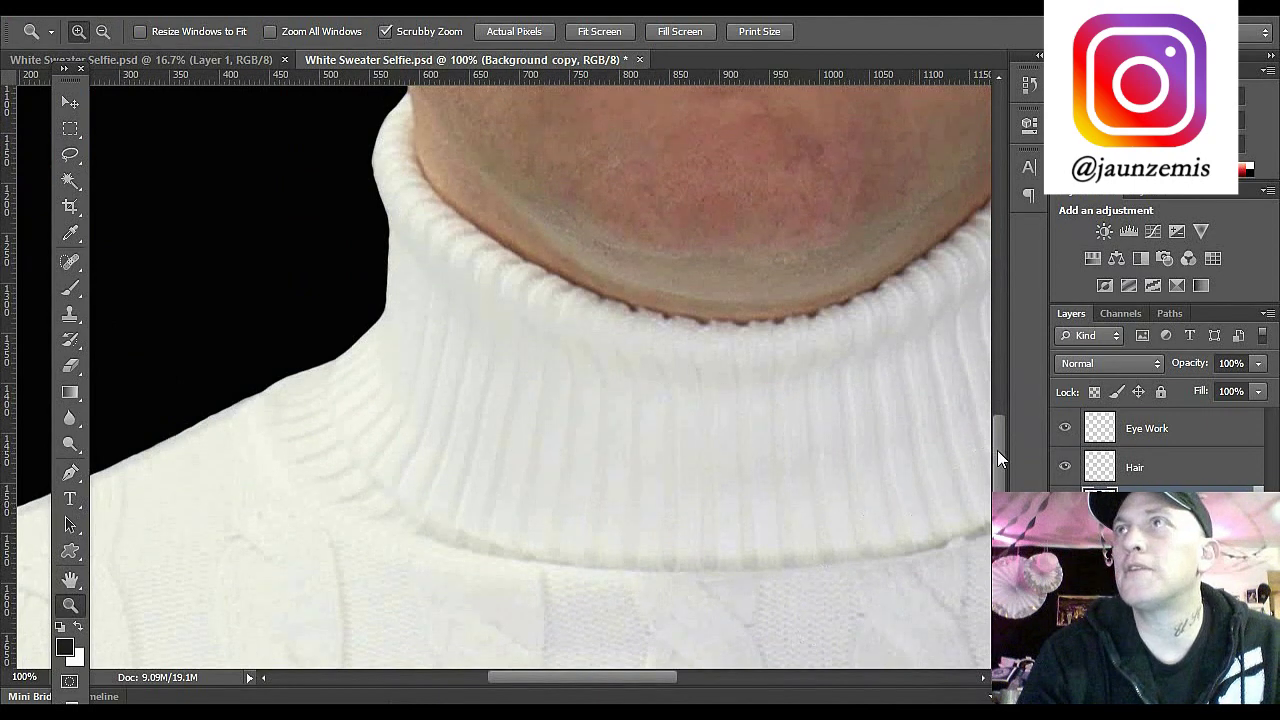
pyautogui.scroll(-3, 997, 455)
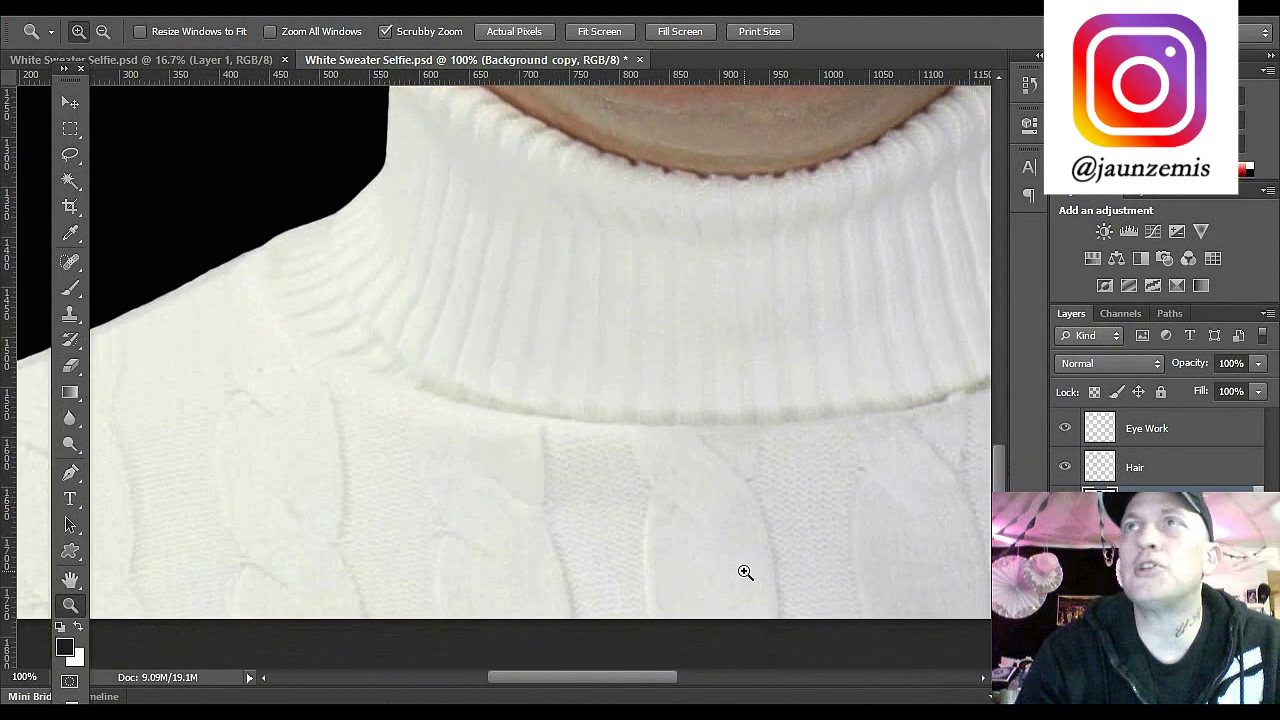
pyautogui.moveTo(591, 679); pyautogui.dragTo(530, 695)
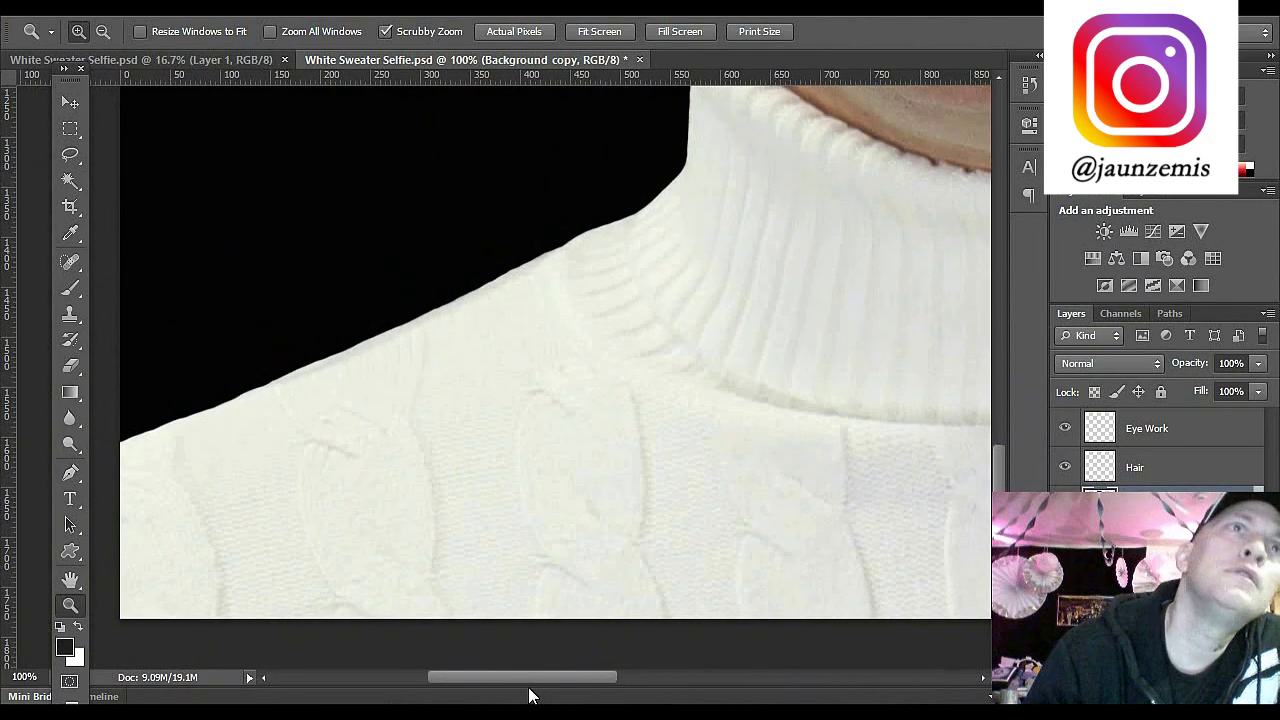
pyautogui.moveTo(530, 695); pyautogui.dragTo(732, 703)
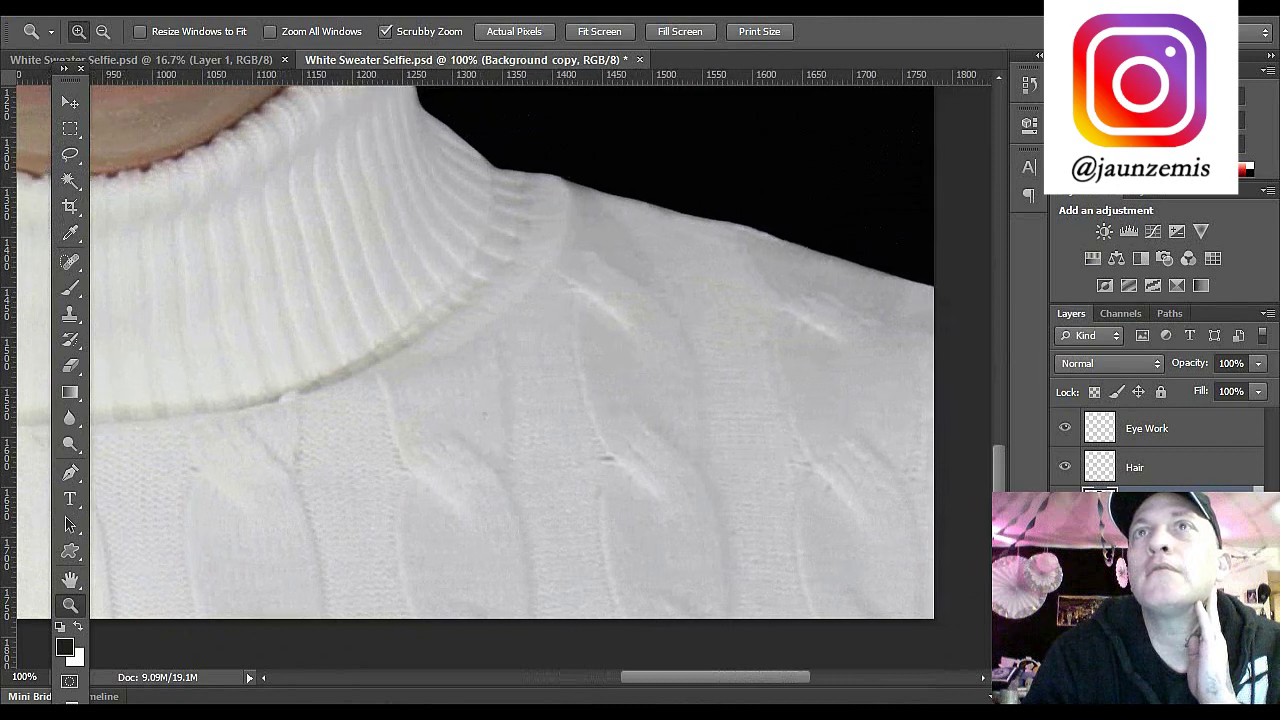
pyautogui.click(621, 466)
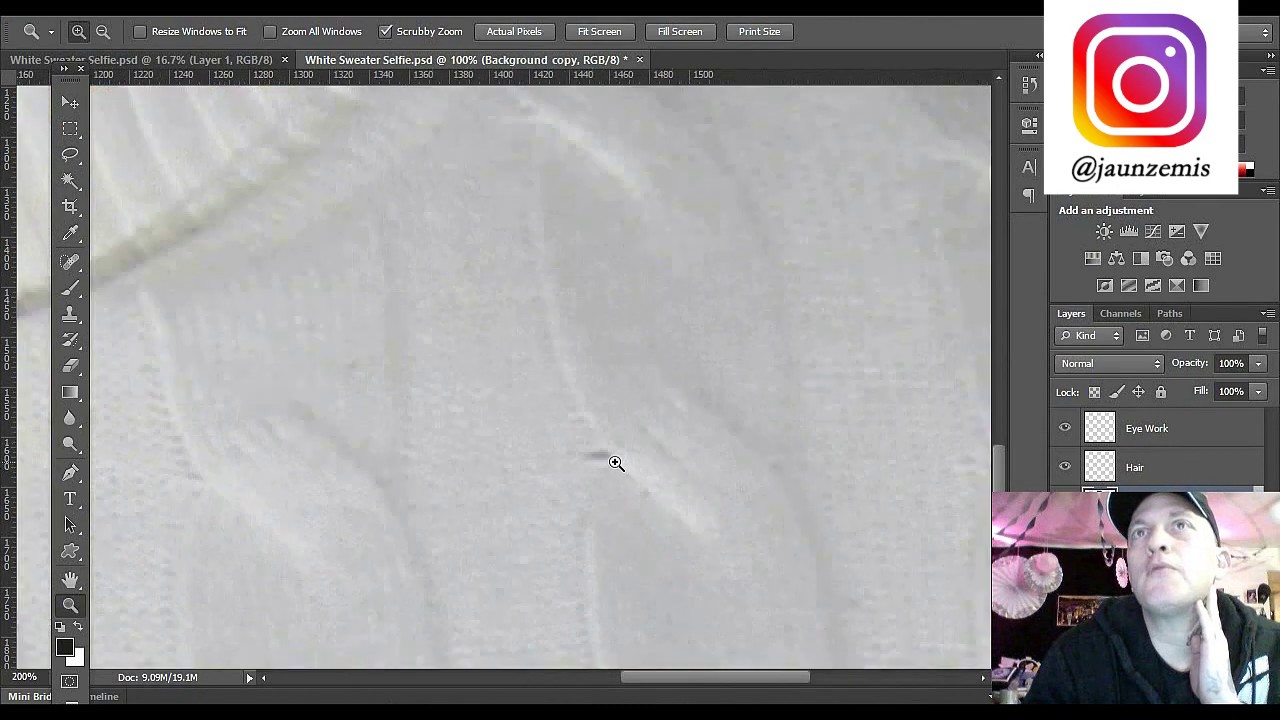
pyautogui.click(615, 461)
pyautogui.click(616, 463)
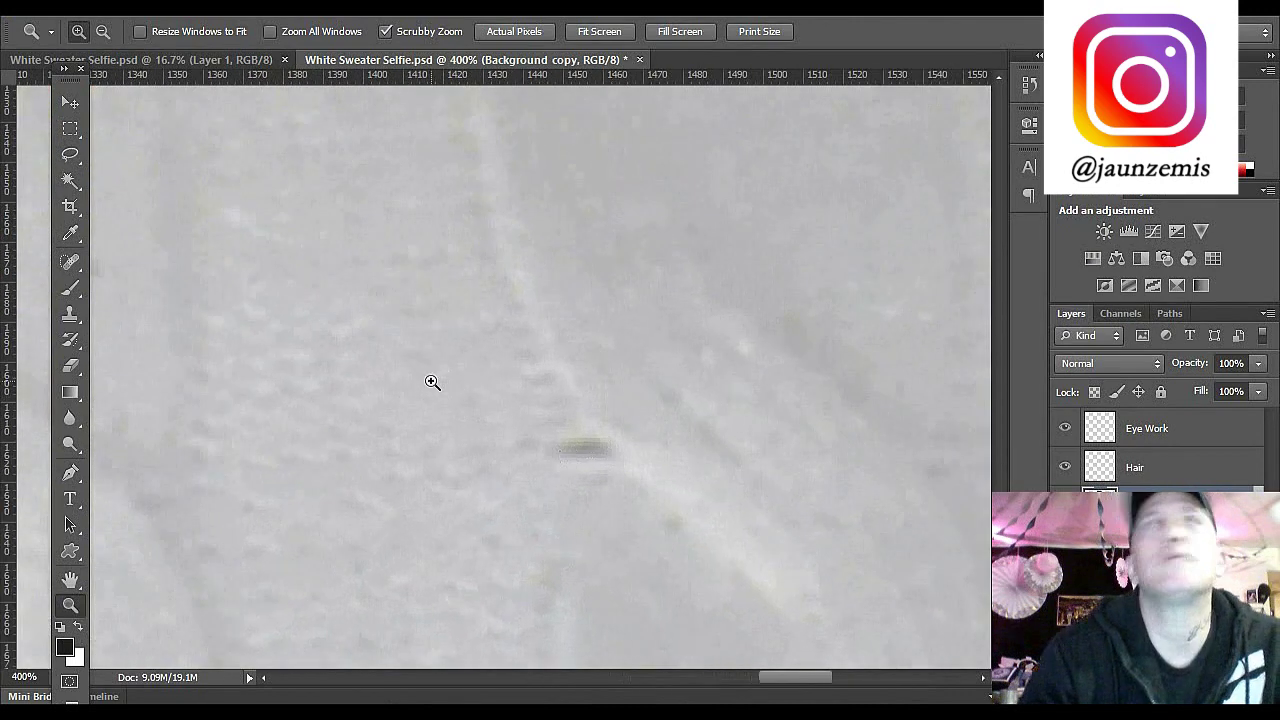
pyautogui.click(70, 261)
pyautogui.moveTo(549, 451)
pyautogui.mouseDown()
pyautogui.moveTo(578, 448)
pyautogui.moveTo(552, 476)
pyautogui.moveTo(405, 480)
pyautogui.mouseUp()
pyautogui.click(604, 465)
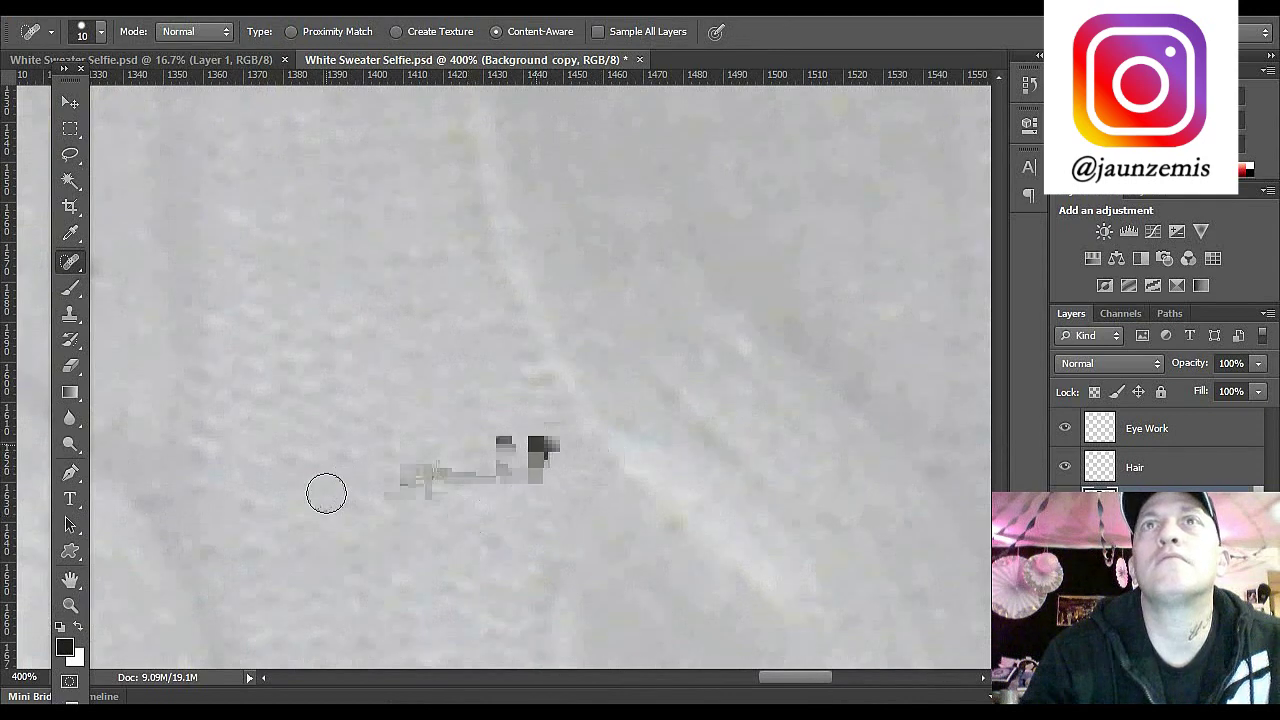
# Step: Heal the faint dark speck on the smooth knit between the sweater's cable stitches using the Spot Healing Brush
pyautogui.click(70, 605)
pyautogui.doubleClick(70, 605)
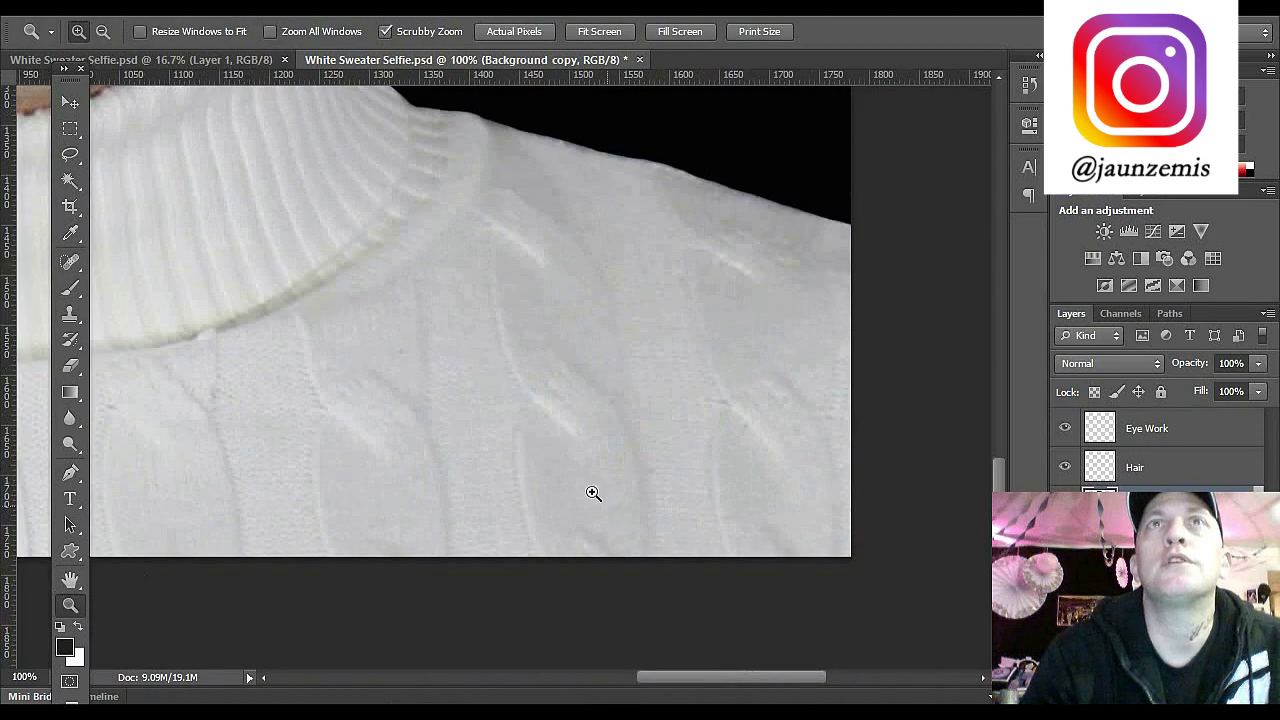
pyautogui.click(430, 383)
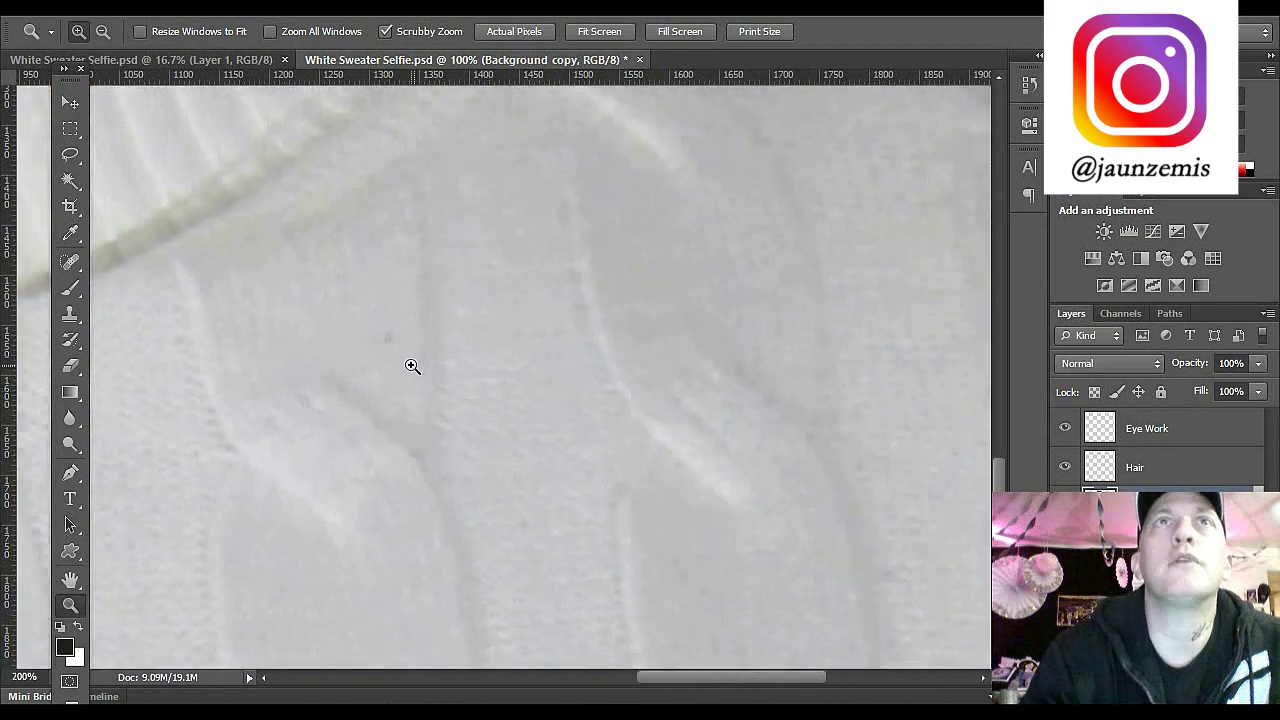
pyautogui.click(70, 262)
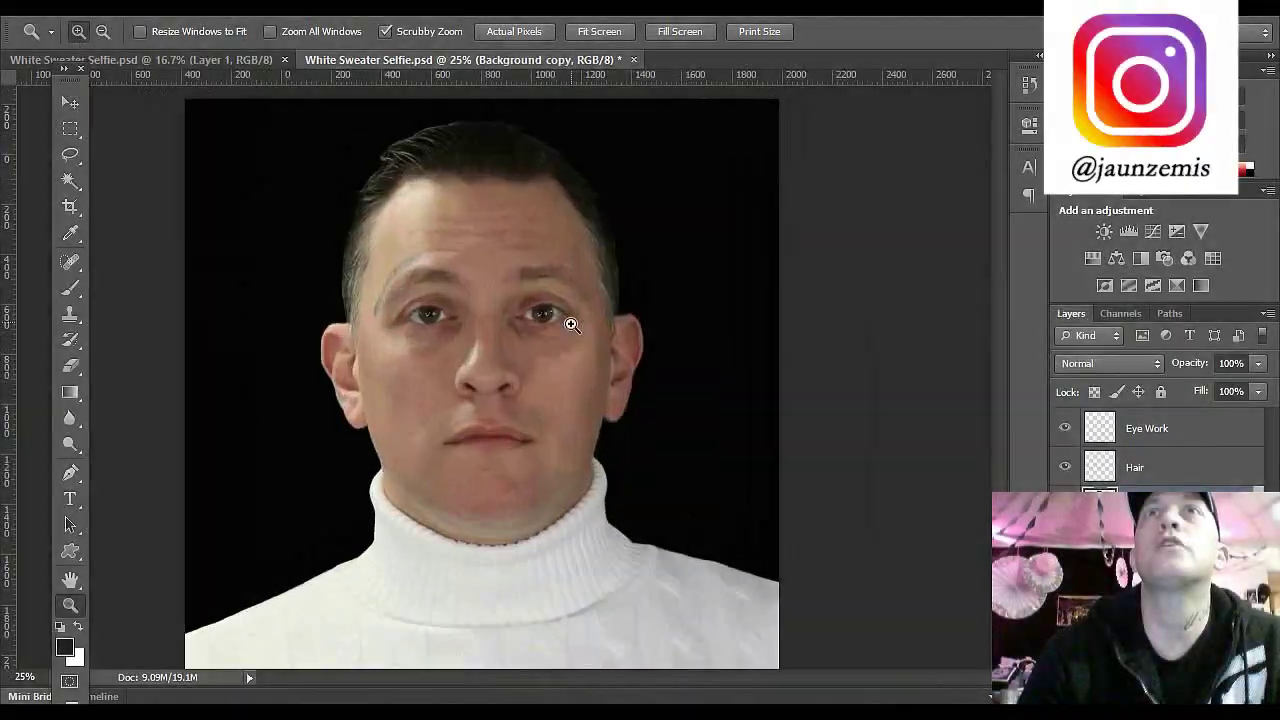
# Step: Heal the spots below the outer eye corner near the grey sideburn and the outer end of the under-eye crease with the 10 px Spot Healing Brush
pyautogui.click(594, 323)
pyautogui.click(586, 337)
pyautogui.click(582, 340)
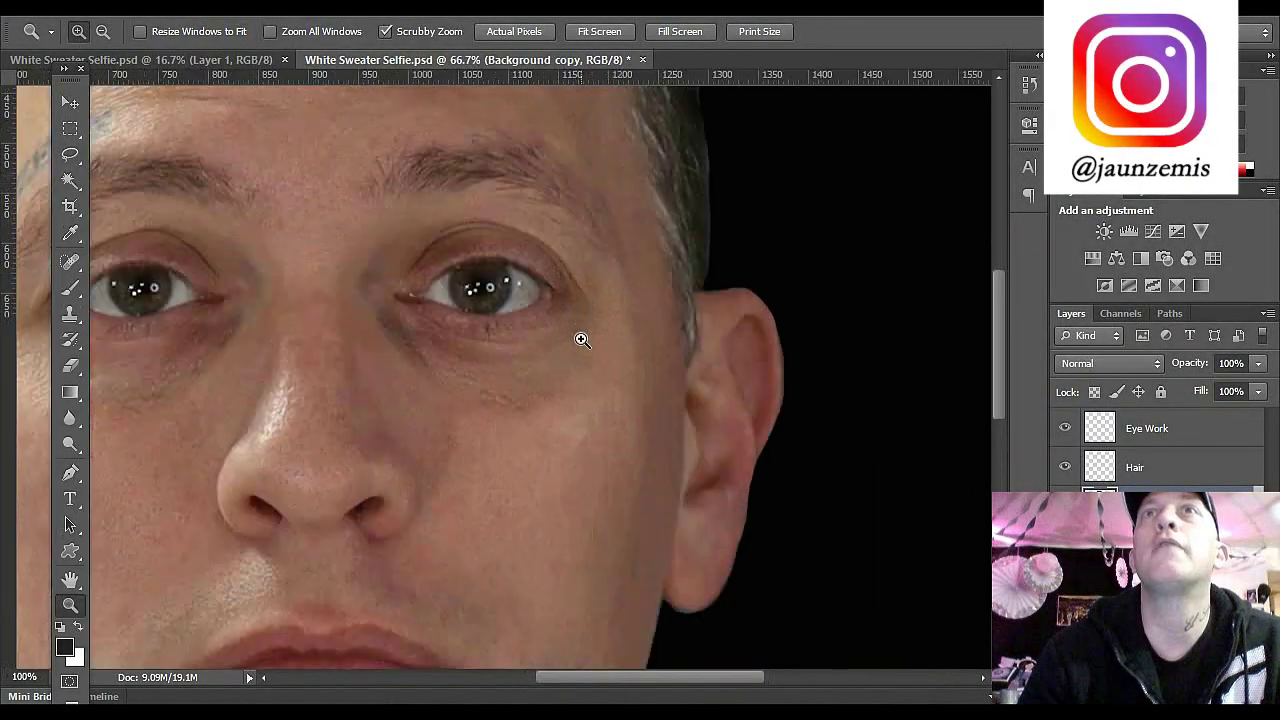
pyautogui.click(582, 340)
pyautogui.click(582, 340)
pyautogui.click(70, 262)
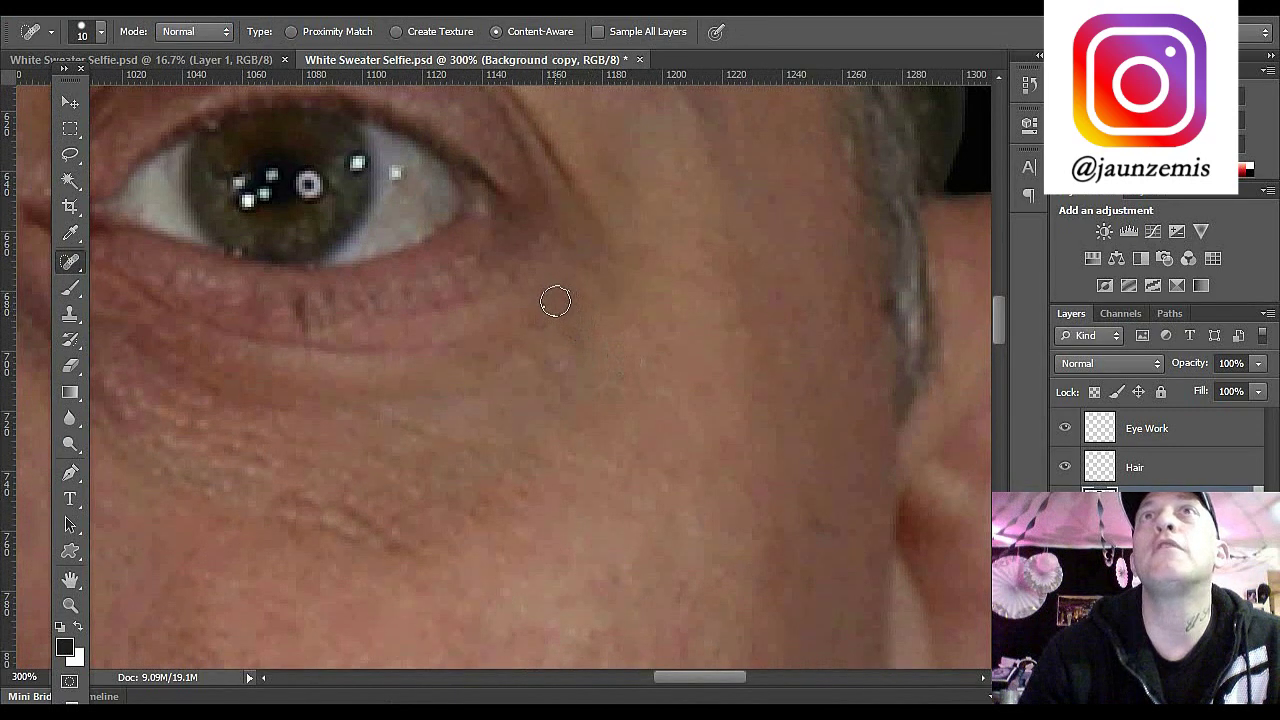
pyautogui.click(540, 321)
pyautogui.click(600, 362)
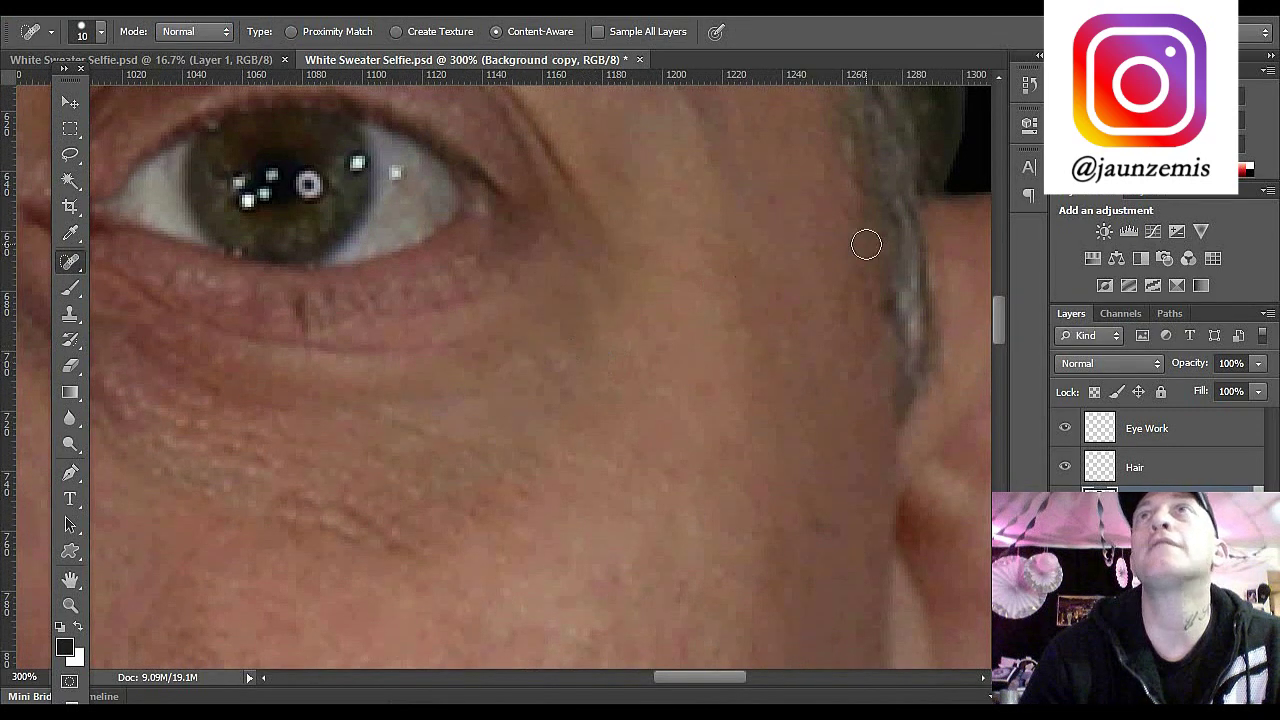
pyautogui.click(407, 555)
pyautogui.click(528, 501)
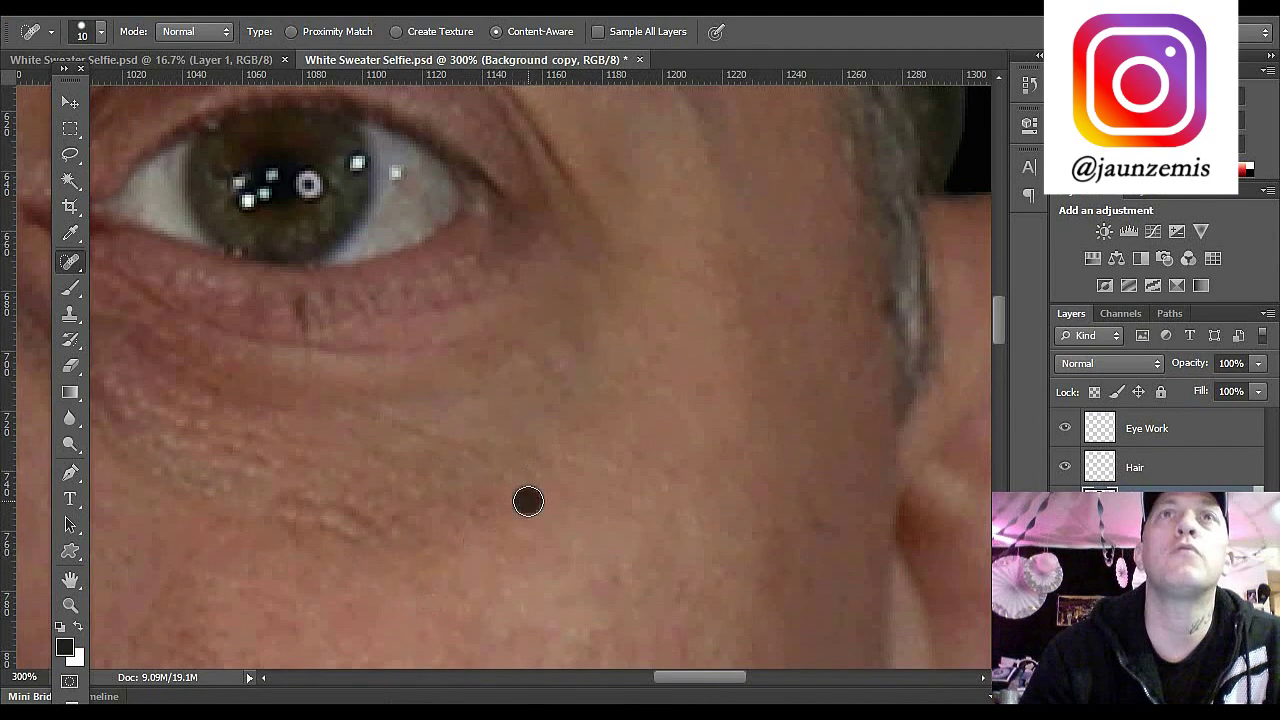
# Step: Heal the skin blemishes below the eye and on the cheek beside the mouth with the Spot Healing Brush
pyautogui.click(477, 519)
pyautogui.click(485, 588)
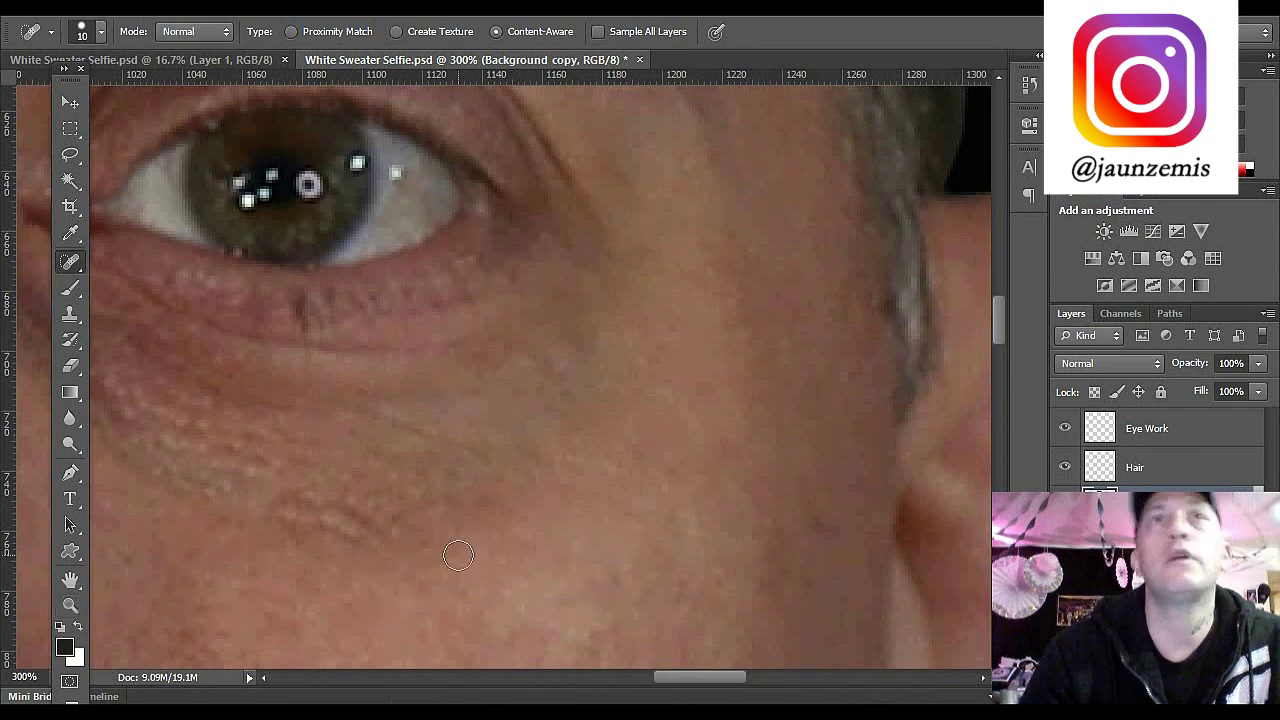
pyautogui.doubleClick(80, 596)
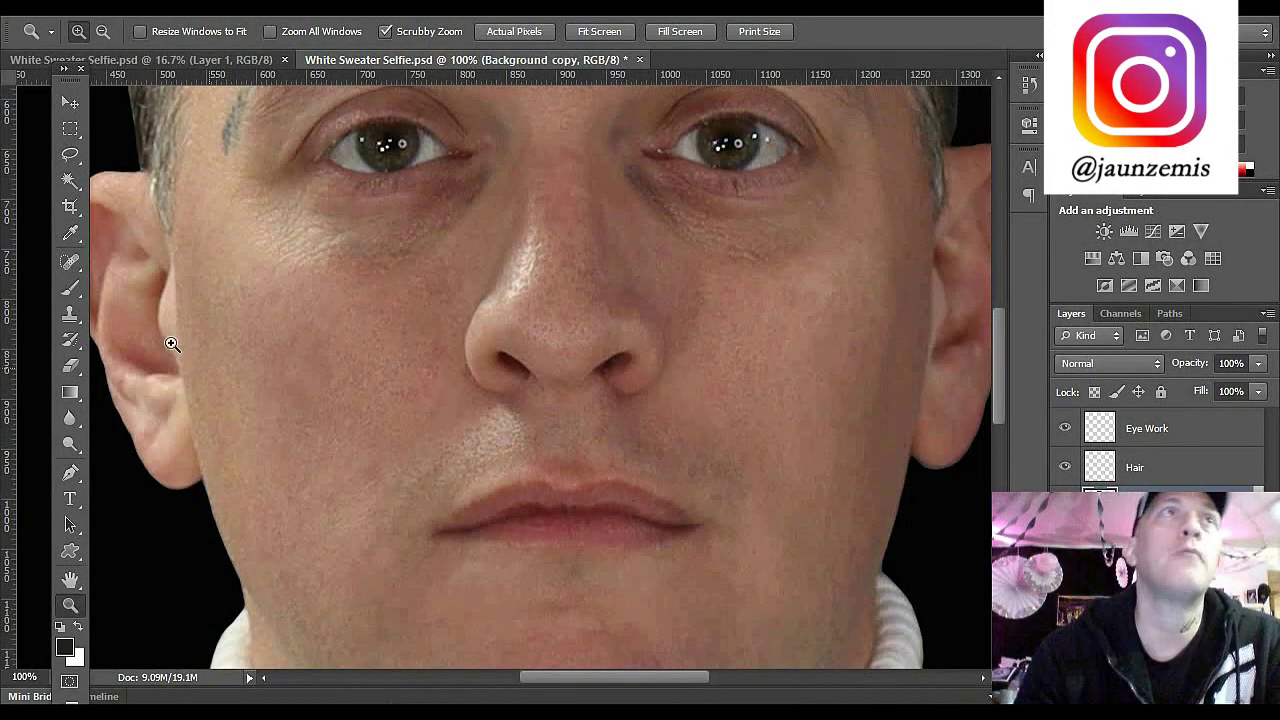
pyautogui.click(82, 258)
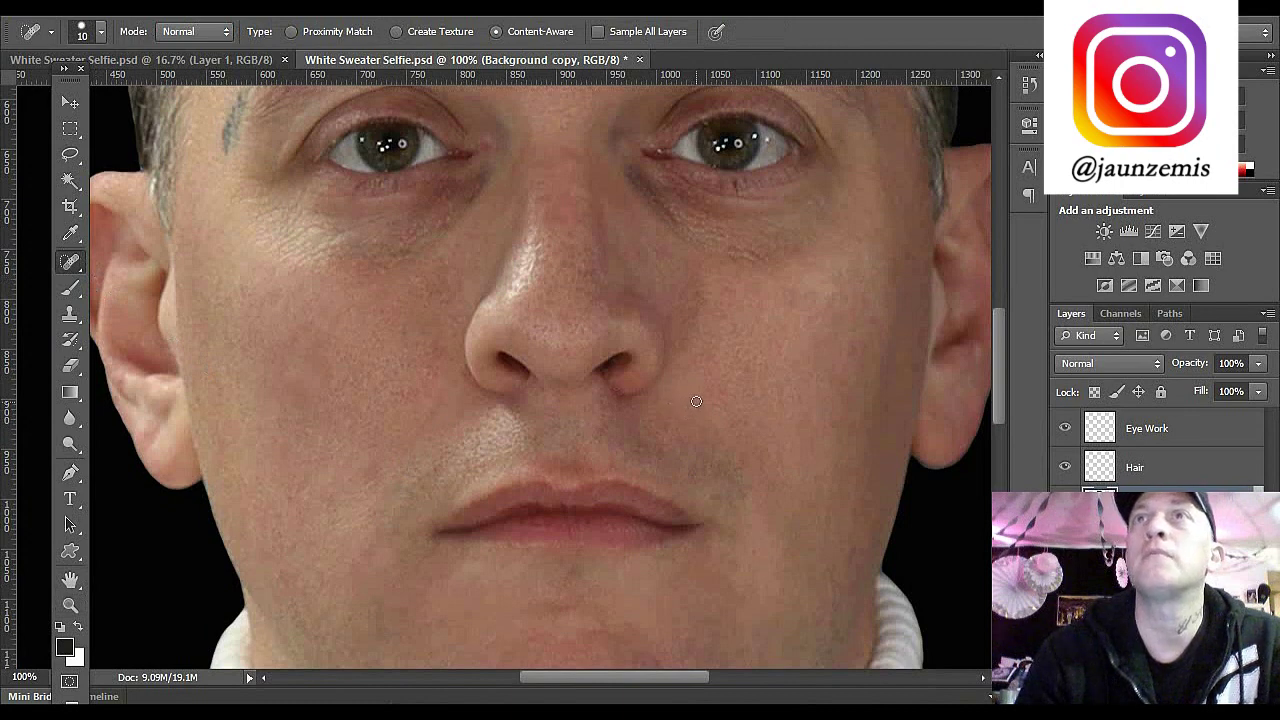
pyautogui.moveTo(710, 421); pyautogui.dragTo(720, 435)
pyautogui.moveTo(746, 479); pyautogui.dragTo(747, 481)
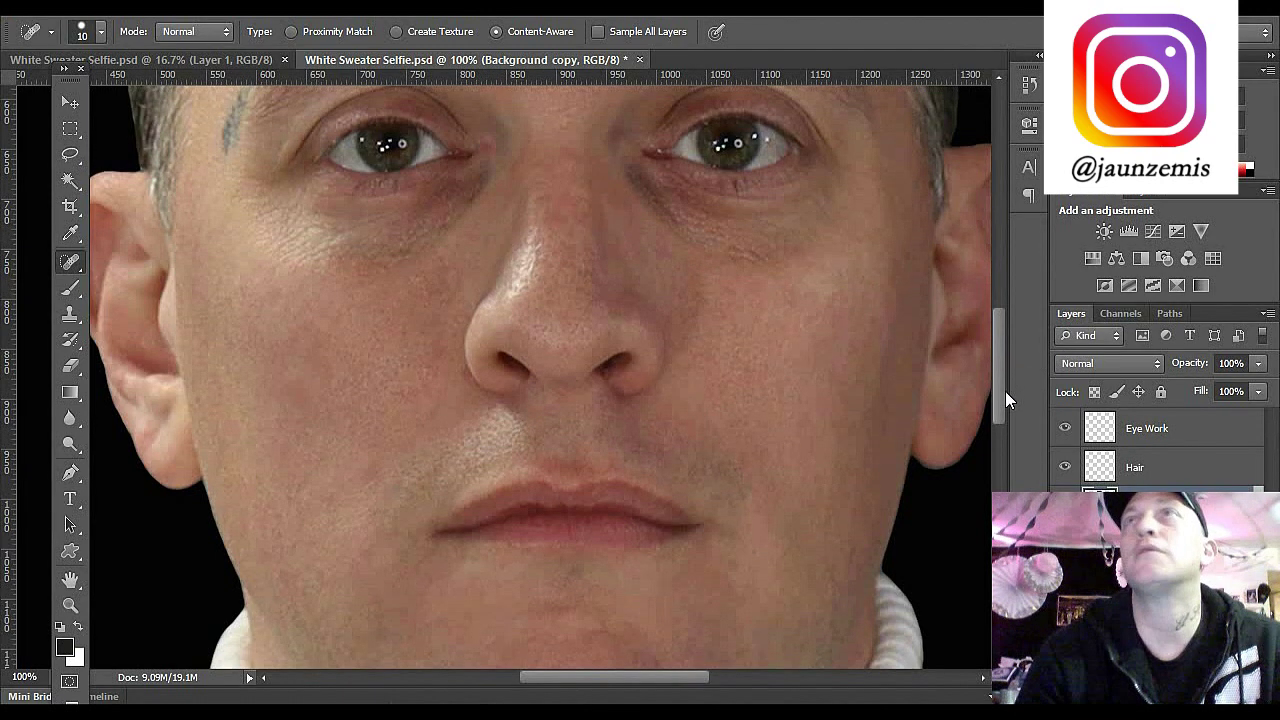
# Step: Check the retouched skin up to the hairline and save the document
pyautogui.moveTo(1005, 391); pyautogui.dragTo(1003, 358)
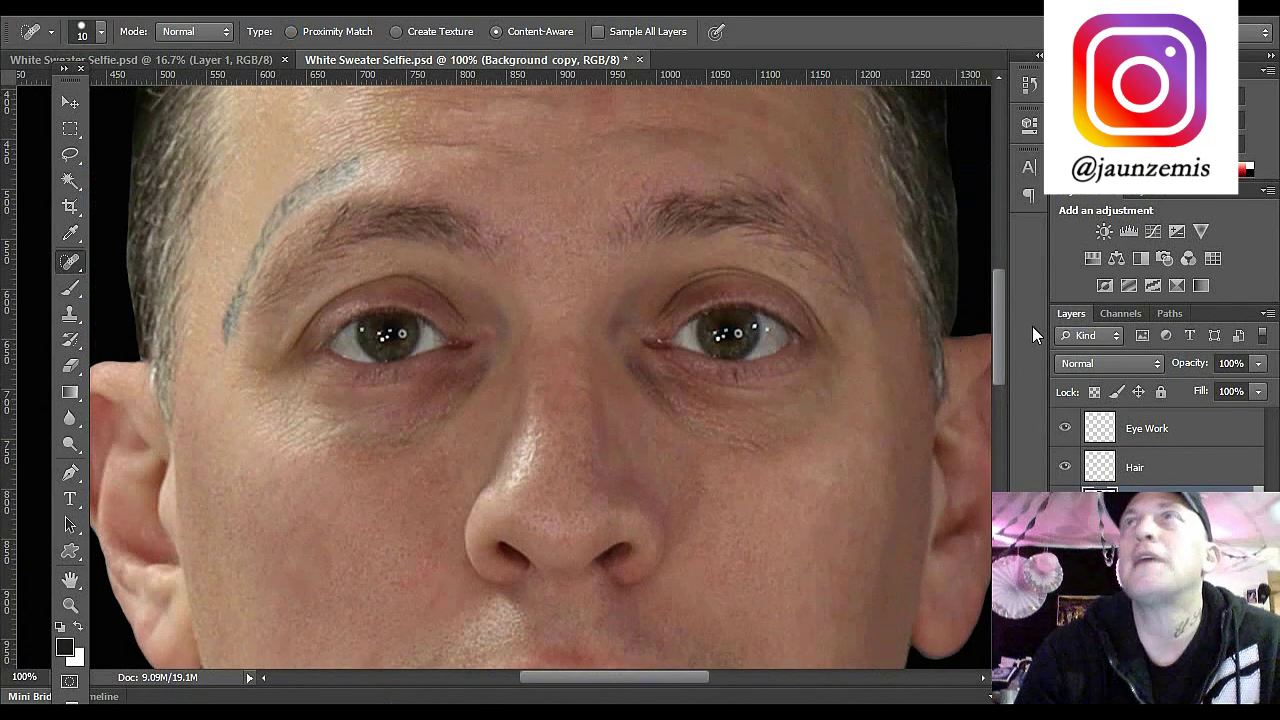
pyautogui.moveTo(999, 345); pyautogui.dragTo(1002, 298)
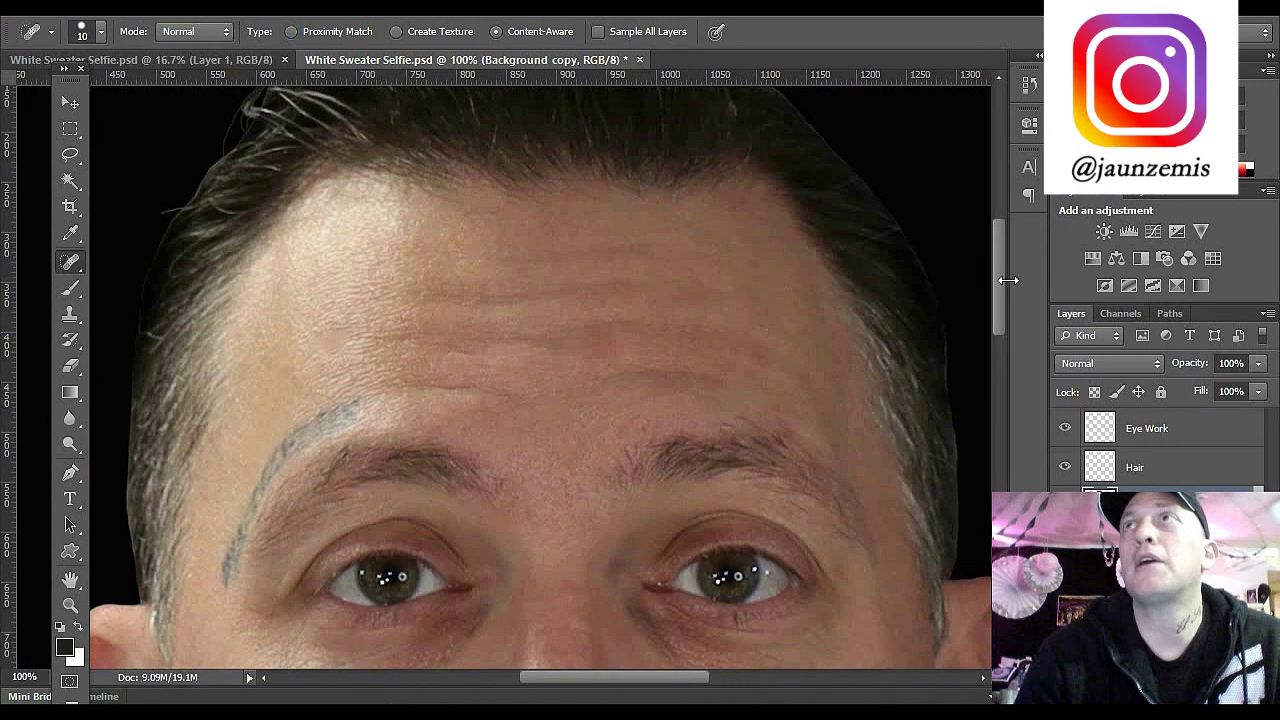
pyautogui.moveTo(1001, 290); pyautogui.dragTo(1005, 328)
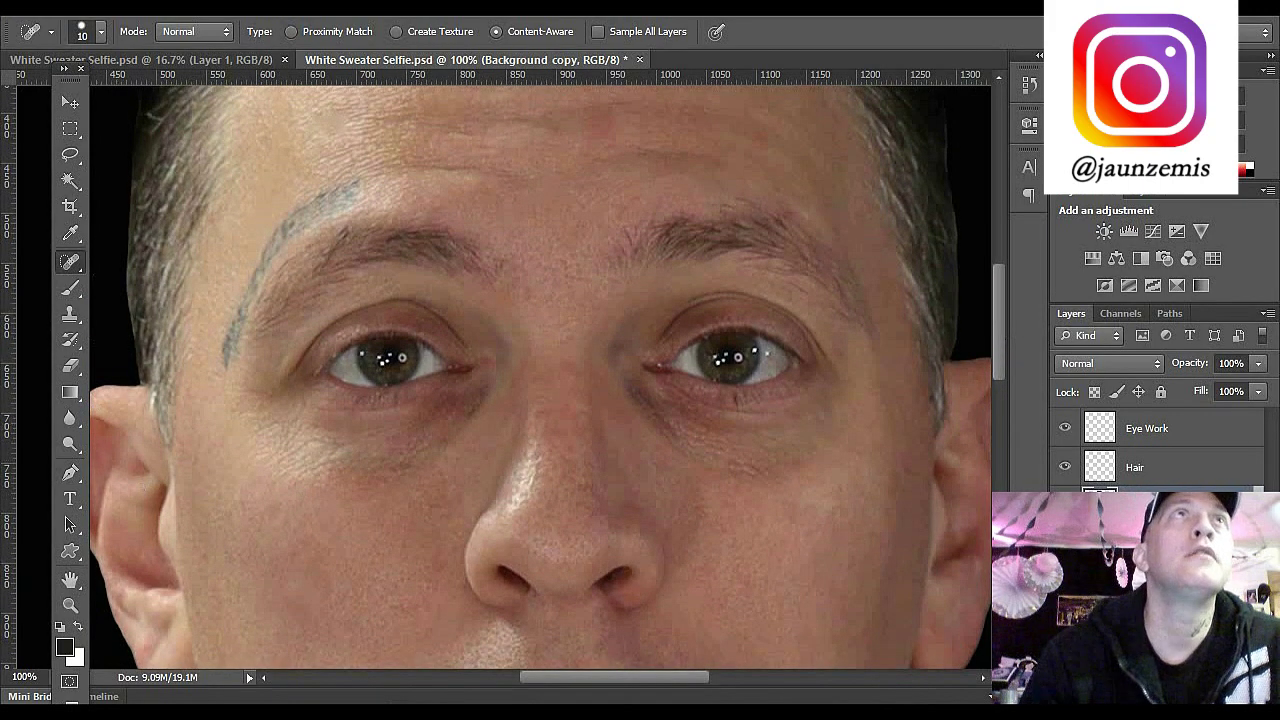
pyautogui.click(28, 4)
pyautogui.click(100, 214)
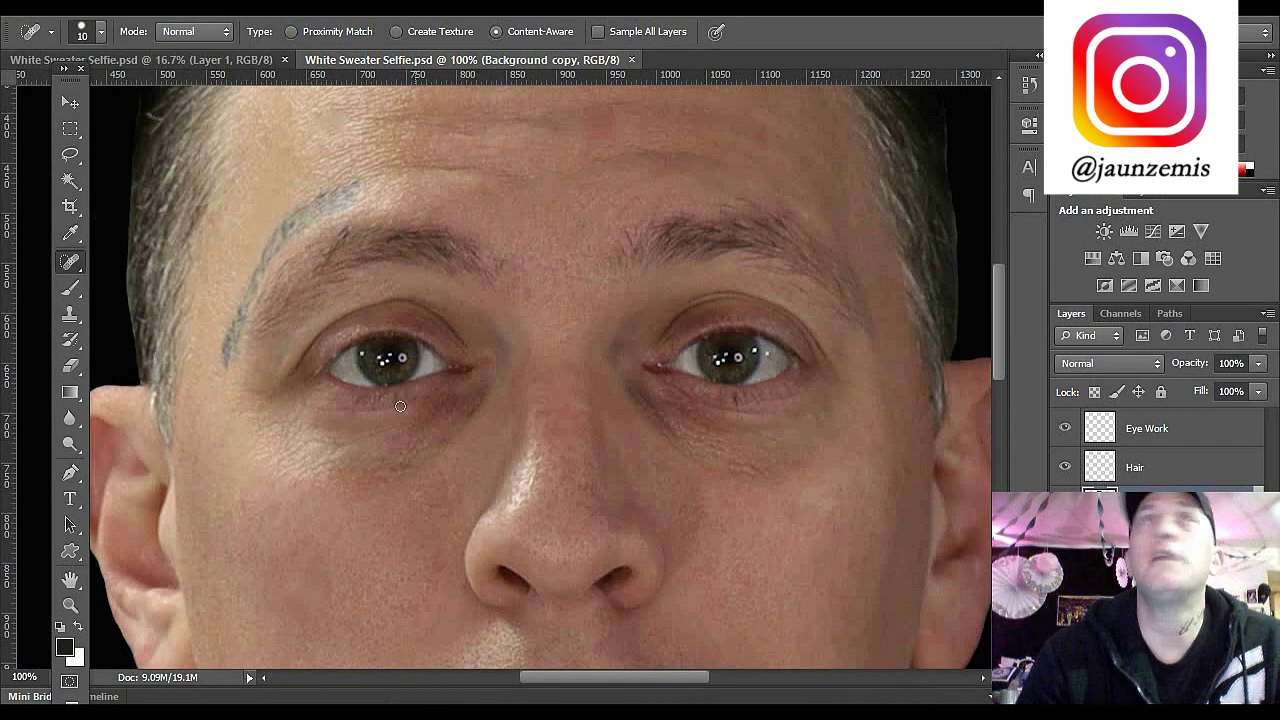
# Step: Make the Eye Work layer active and set the foreground color to white for work on the first eye
pyautogui.click(70, 605)
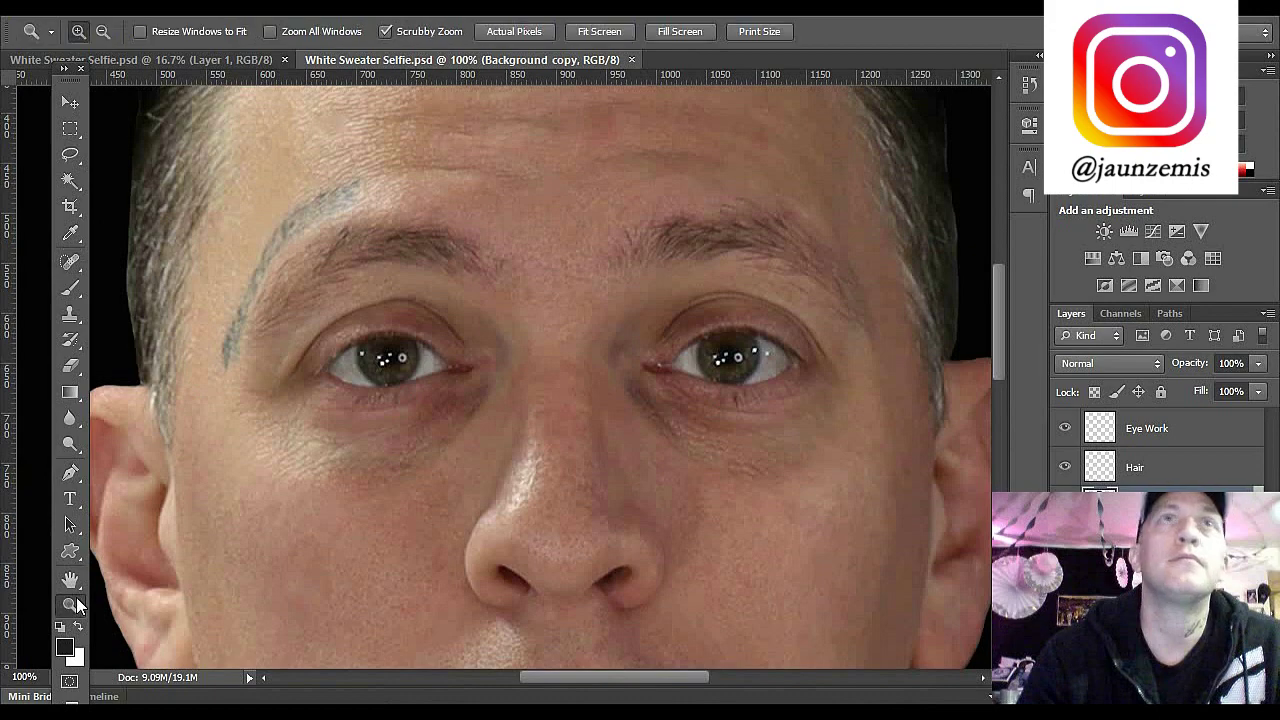
pyautogui.click(1181, 440)
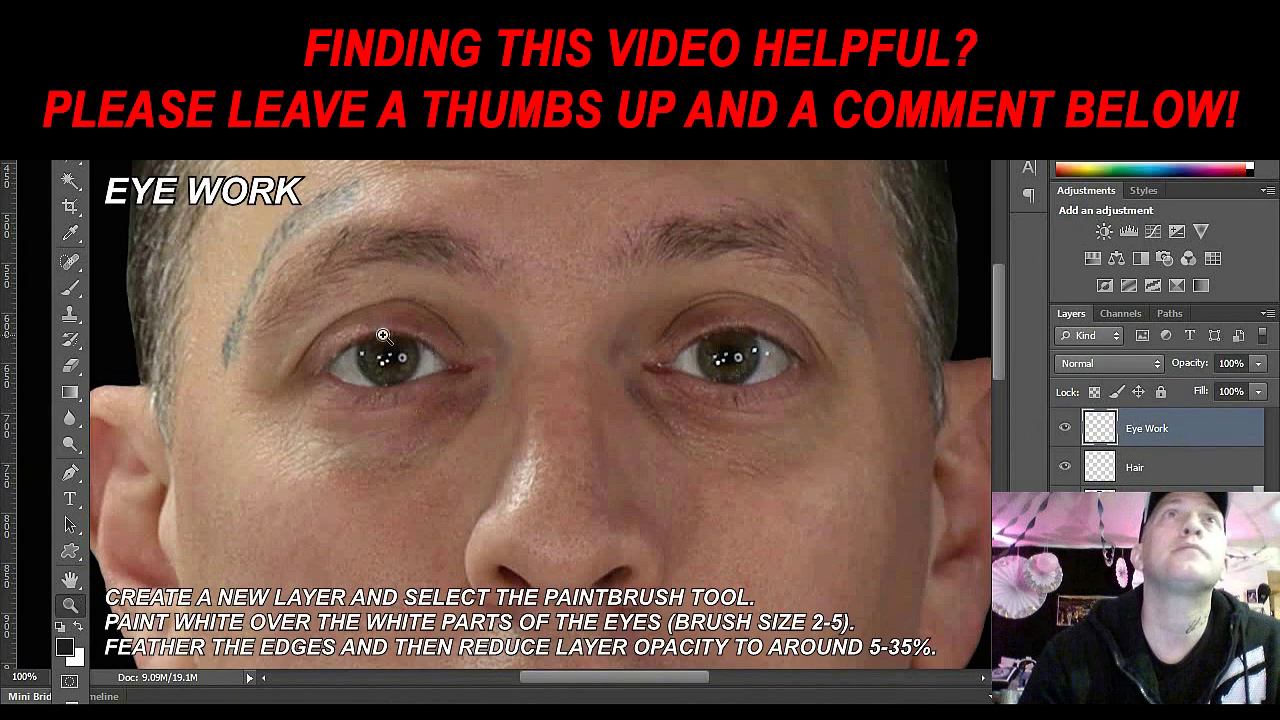
pyautogui.click(383, 340)
pyautogui.click(380, 370)
pyautogui.click(330, 405)
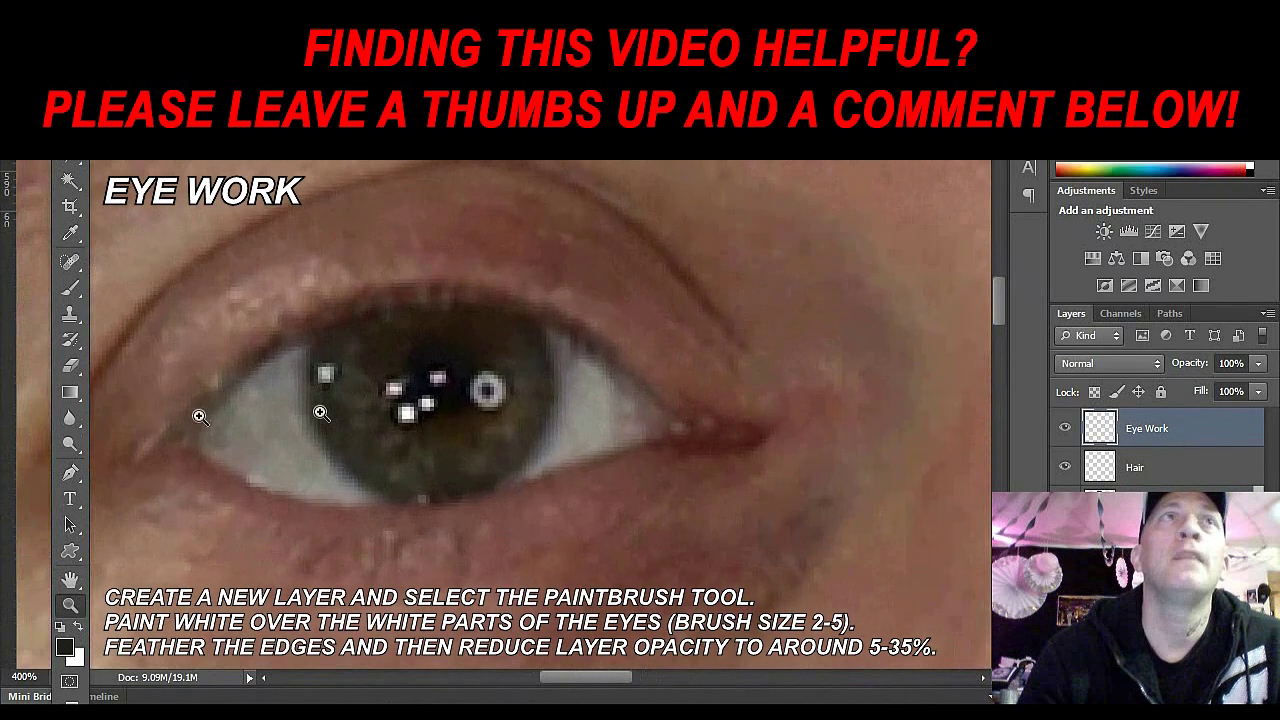
pyautogui.click(78, 627)
pyautogui.click(65, 648)
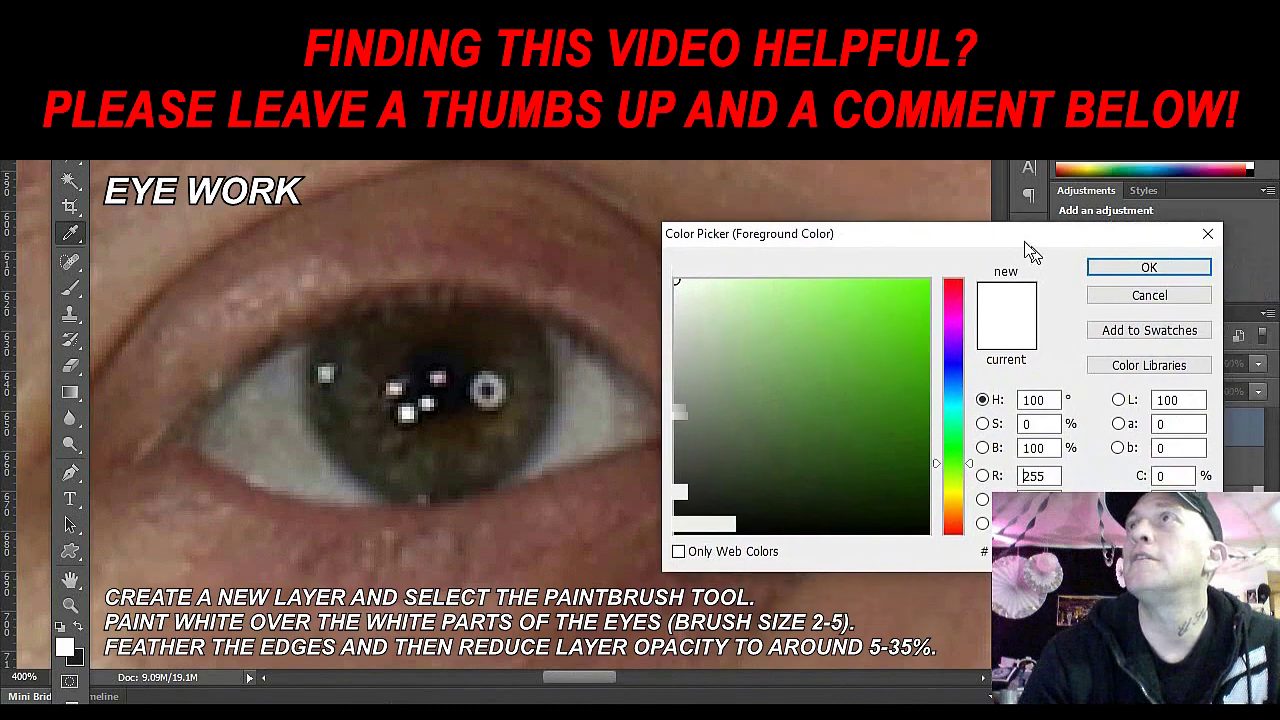
pyautogui.click(1117, 211)
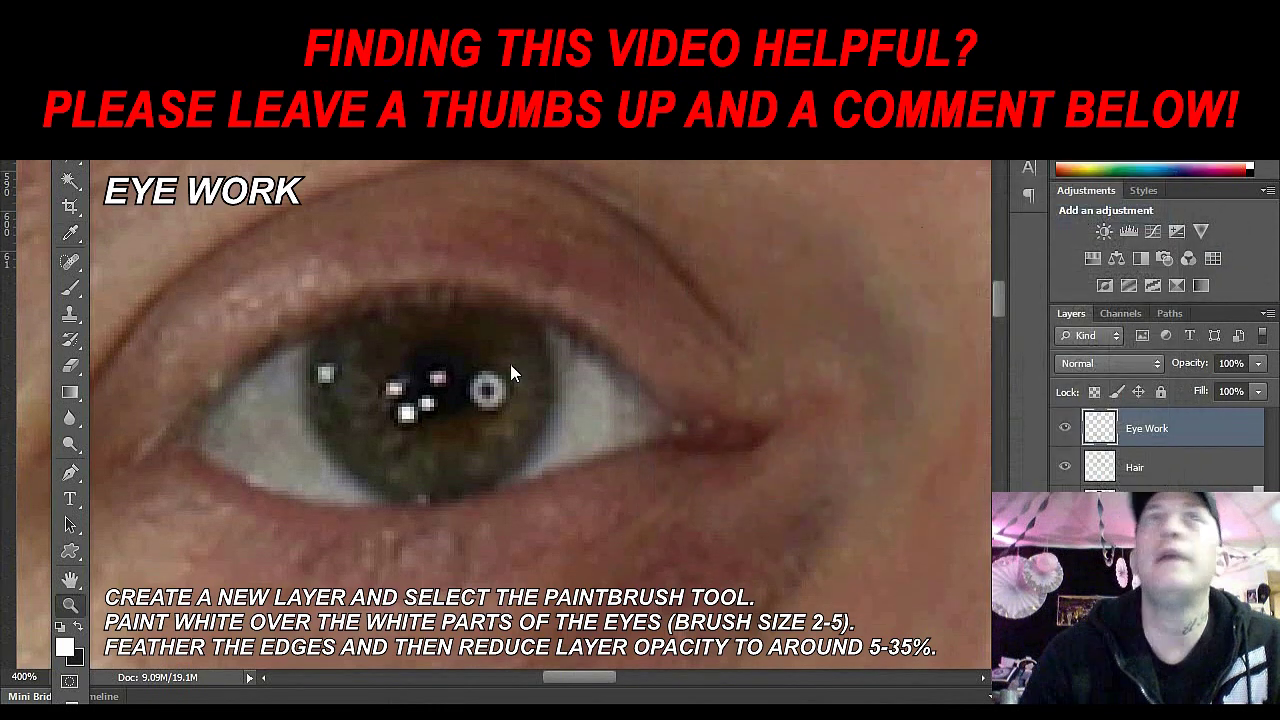
# Step: Paint white over the white areas on both sides of the first eye's iris with a hard round brush
pyautogui.press('b')
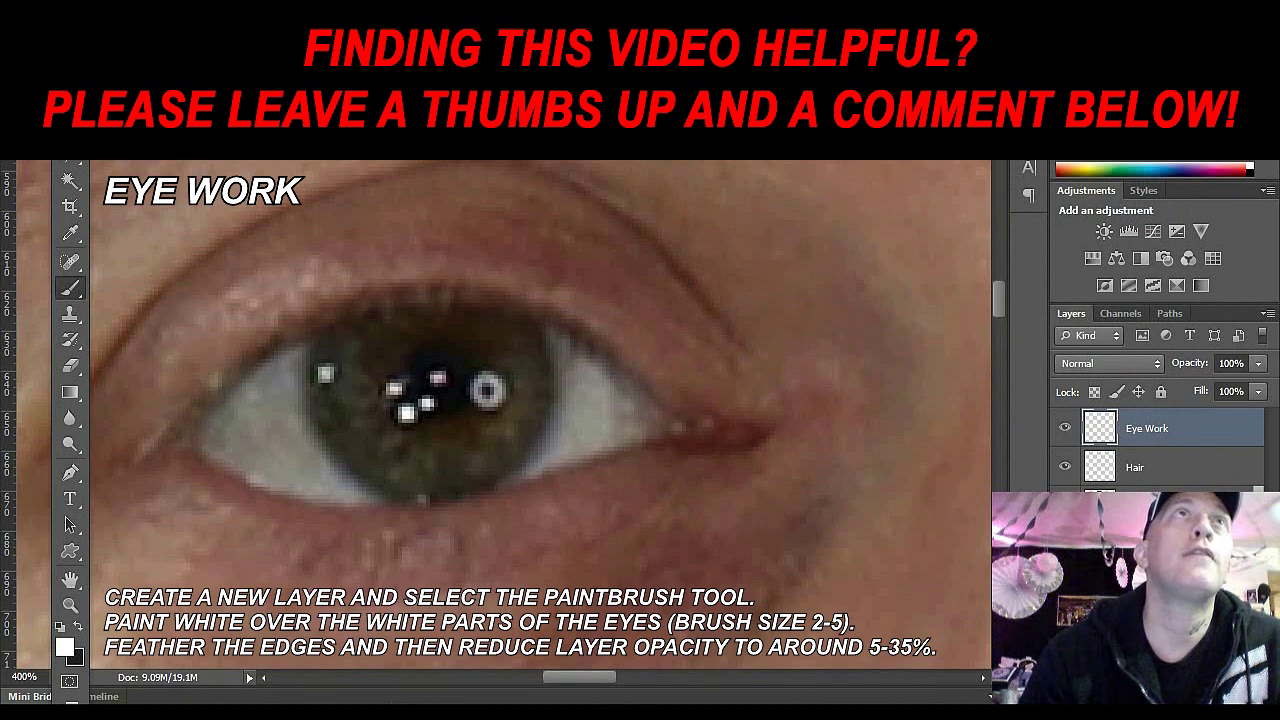
pyautogui.click(48, 150)
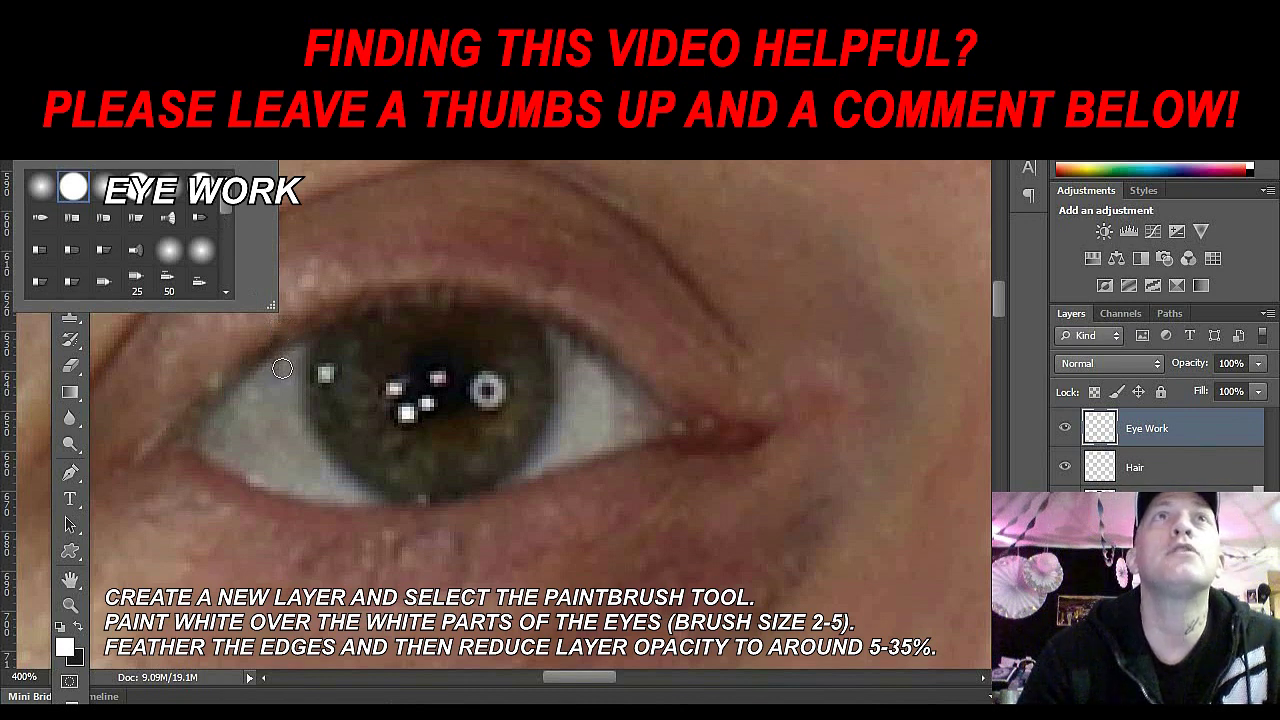
pyautogui.moveTo(282, 369)
pyautogui.mouseDown()
pyautogui.moveTo(216, 429)
pyautogui.moveTo(215, 453)
pyautogui.moveTo(340, 496)
pyautogui.moveTo(300, 448)
pyautogui.moveTo(286, 376)
pyautogui.moveTo(224, 447)
pyautogui.moveTo(322, 480)
pyautogui.moveTo(291, 456)
pyautogui.moveTo(274, 402)
pyautogui.moveTo(246, 426)
pyautogui.moveTo(264, 456)
pyautogui.moveTo(254, 434)
pyautogui.mouseUp()
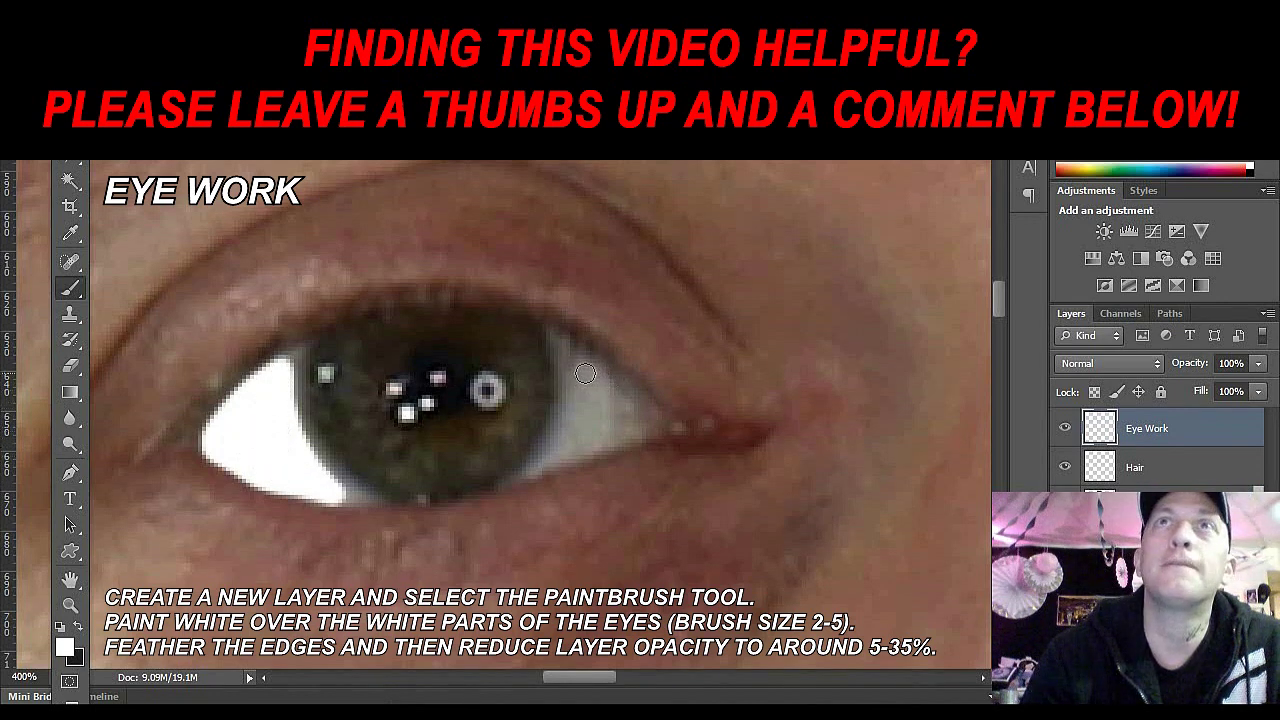
pyautogui.moveTo(581, 369)
pyautogui.mouseDown()
pyautogui.moveTo(634, 418)
pyautogui.moveTo(632, 440)
pyautogui.moveTo(566, 452)
pyautogui.moveTo(576, 386)
pyautogui.moveTo(606, 416)
pyautogui.moveTo(598, 426)
pyautogui.moveTo(620, 423)
pyautogui.moveTo(604, 426)
pyautogui.mouseUp()
# Step: Fill the narrow unpainted edges beside the first eye's iris with white using a smaller brush
pyautogui.rightClick(30, 172)
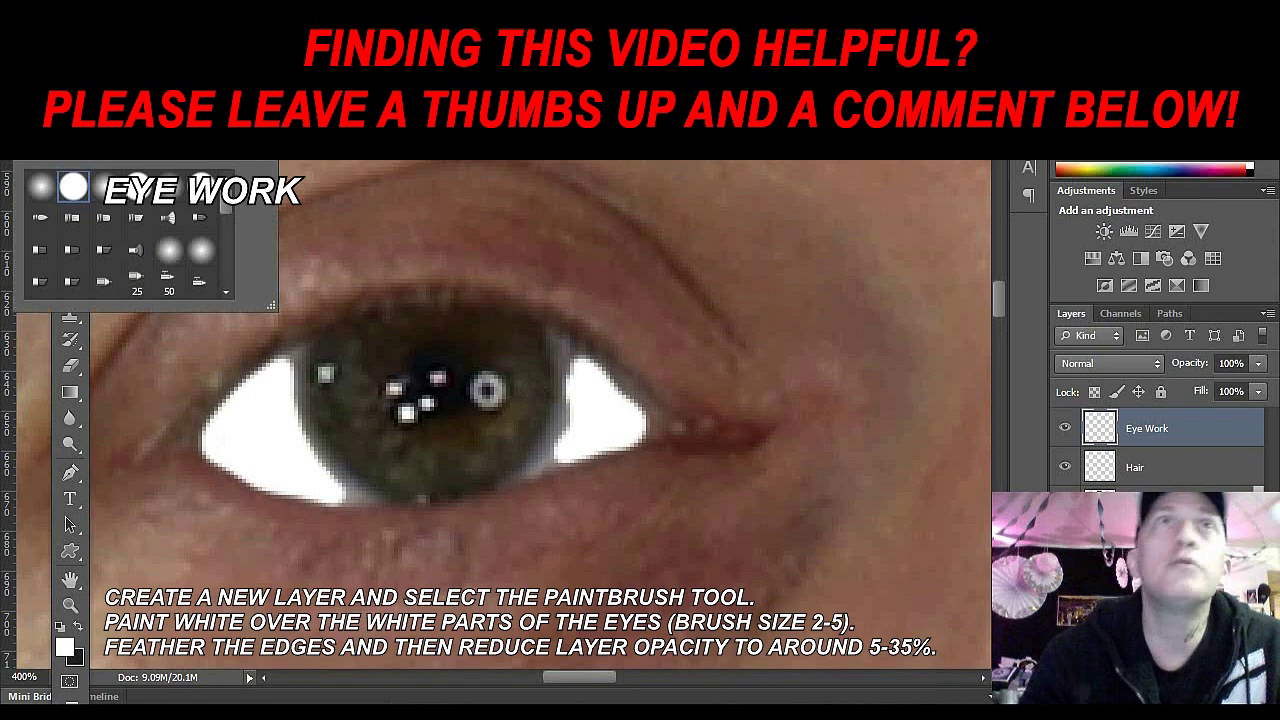
pyautogui.click(289, 362)
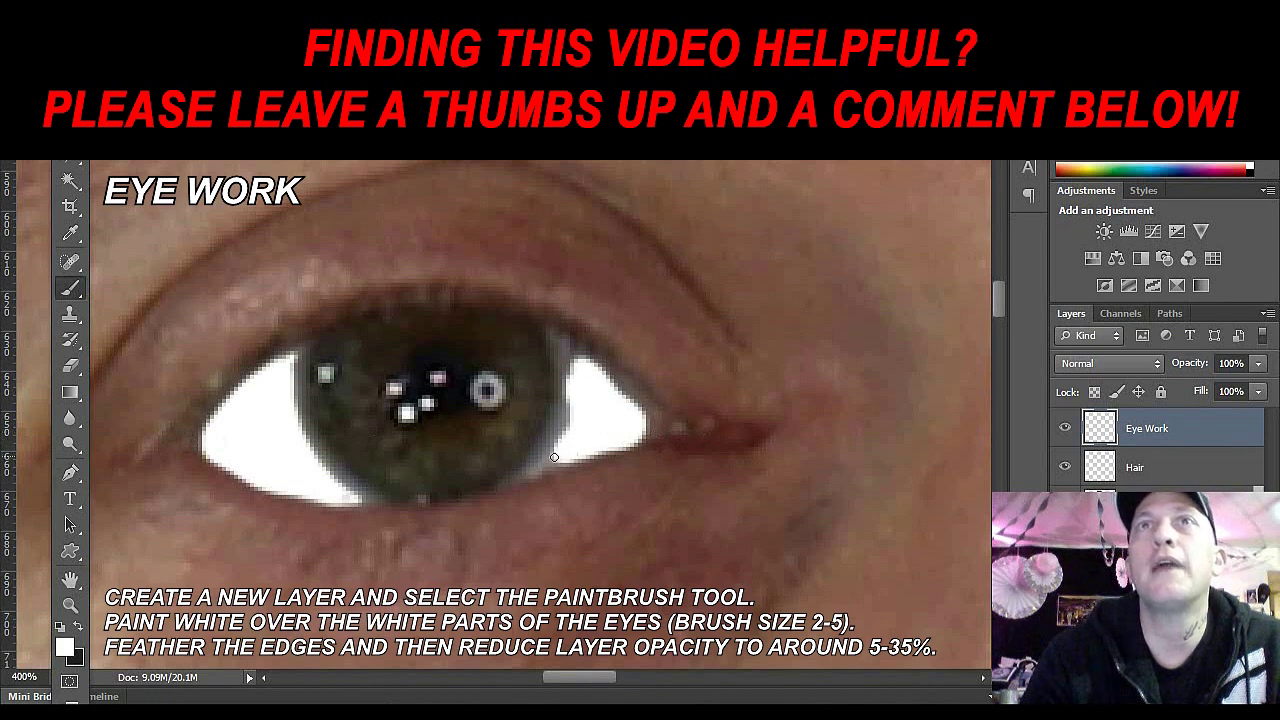
pyautogui.moveTo(547, 465)
pyautogui.mouseDown()
pyautogui.moveTo(532, 474)
pyautogui.moveTo(558, 461)
pyautogui.mouseUp()
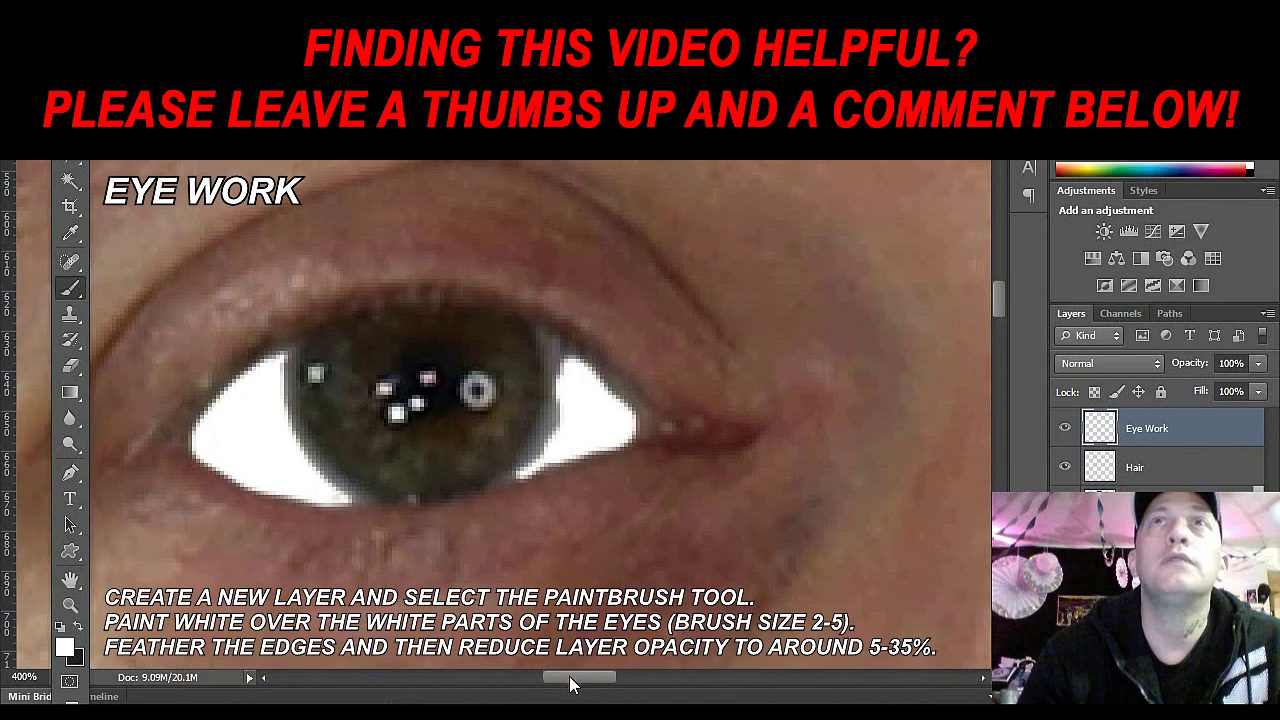
# Step: Paint white over the white areas on both sides of the other eye's iris with a larger hard round brush
pyautogui.moveTo(566, 683); pyautogui.dragTo(662, 683)
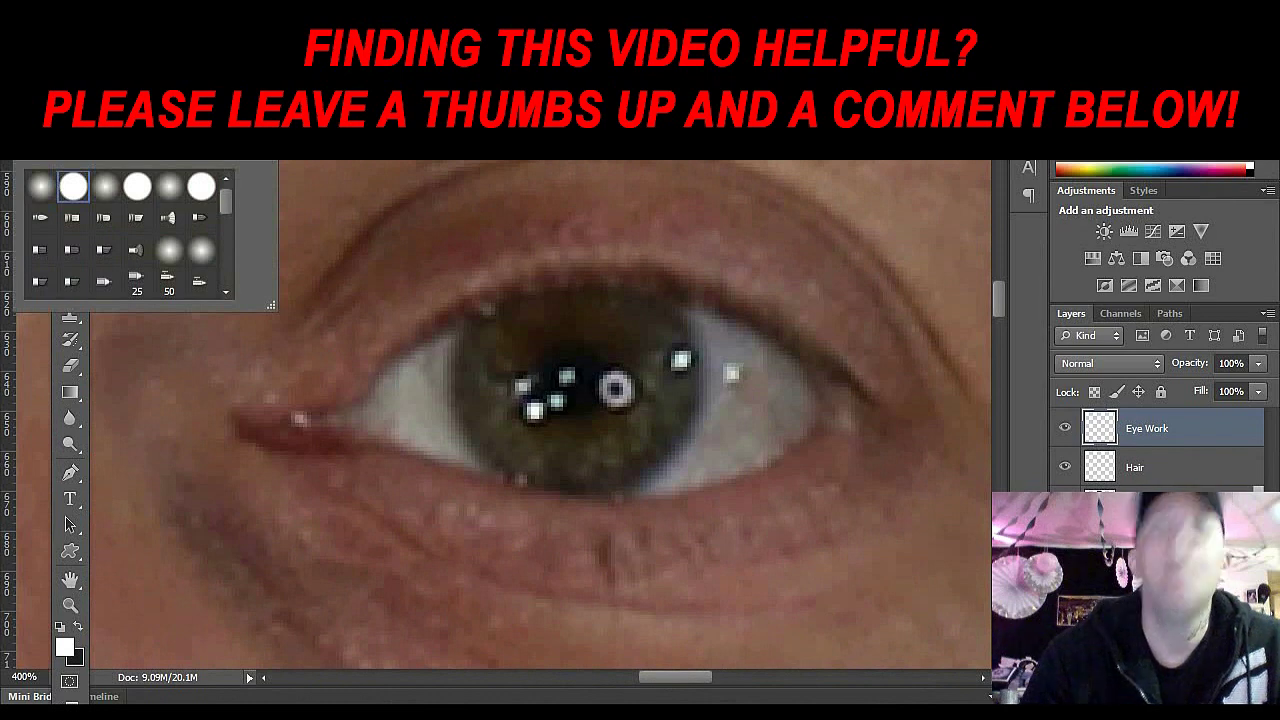
pyautogui.click(412, 370)
pyautogui.moveTo(406, 375); pyautogui.dragTo(372, 425)
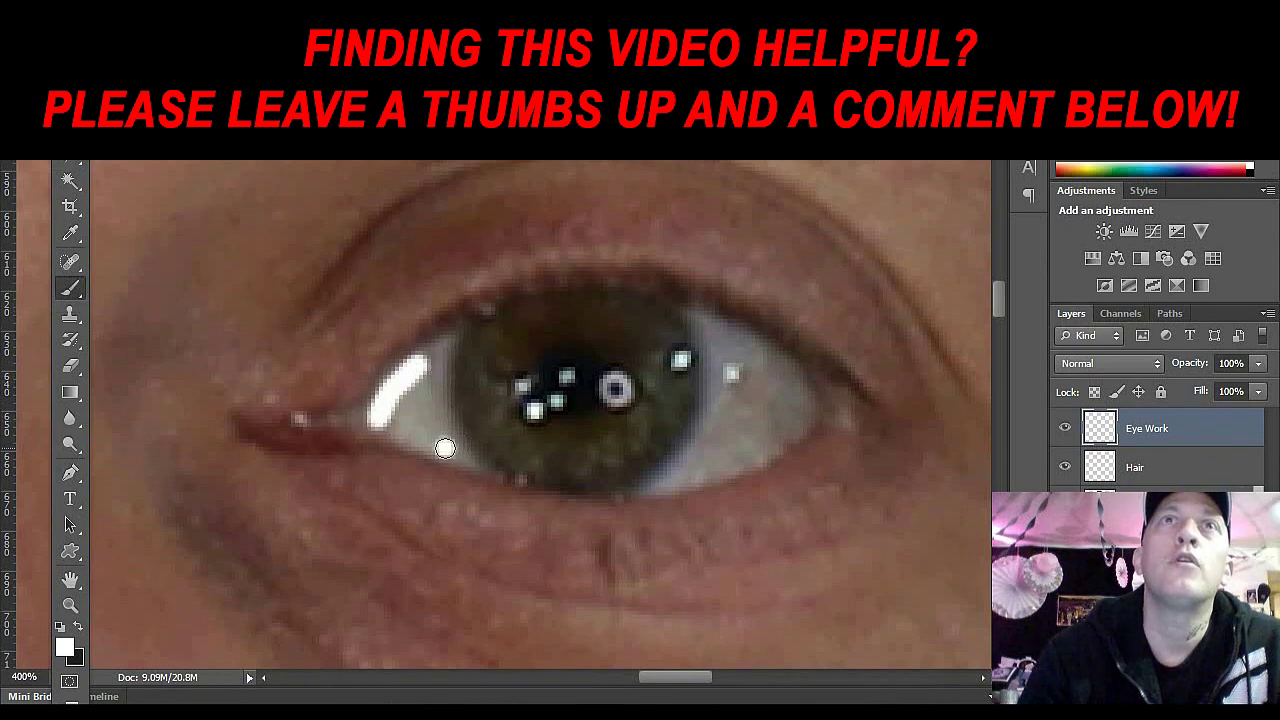
pyautogui.moveTo(450, 452)
pyautogui.mouseDown()
pyautogui.moveTo(423, 366)
pyautogui.moveTo(433, 444)
pyautogui.moveTo(391, 423)
pyautogui.moveTo(400, 403)
pyautogui.moveTo(402, 414)
pyautogui.mouseUp()
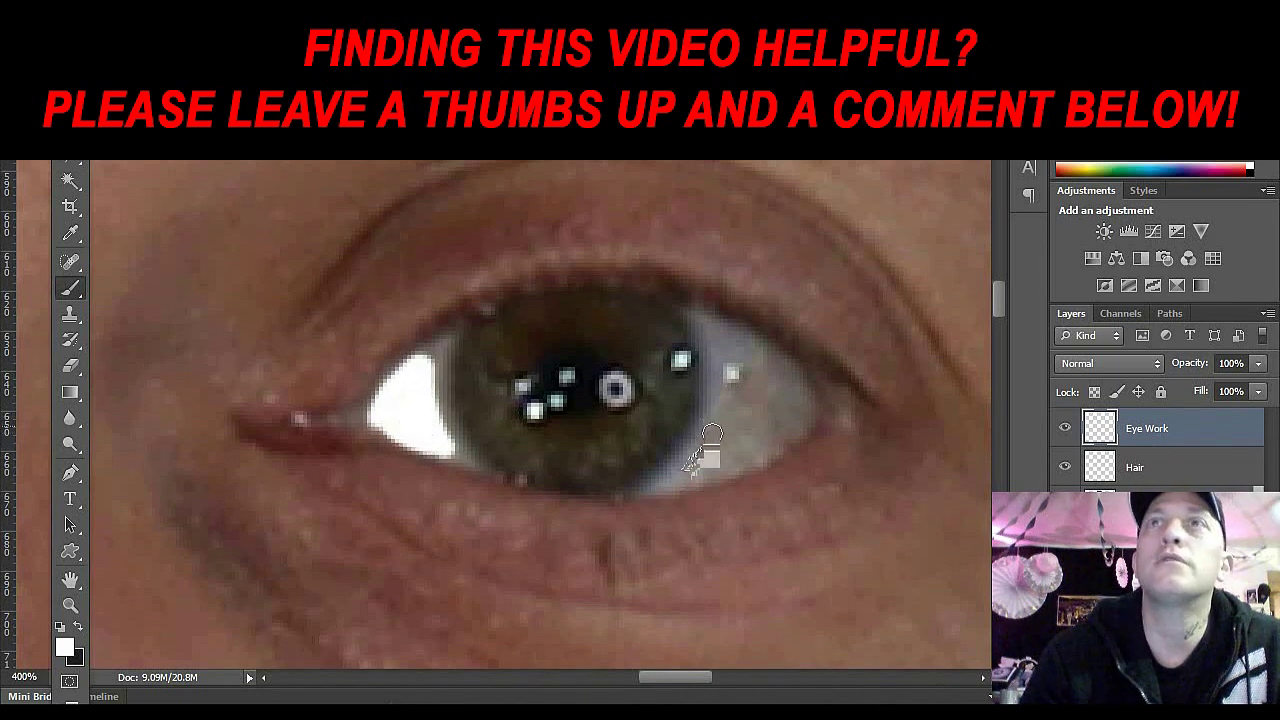
pyautogui.moveTo(684, 482)
pyautogui.mouseDown()
pyautogui.moveTo(734, 391)
pyautogui.moveTo(719, 341)
pyautogui.moveTo(771, 370)
pyautogui.moveTo(797, 417)
pyautogui.moveTo(746, 458)
pyautogui.moveTo(693, 475)
pyautogui.moveTo(773, 422)
pyautogui.moveTo(781, 408)
pyautogui.moveTo(744, 370)
pyautogui.mouseUp()
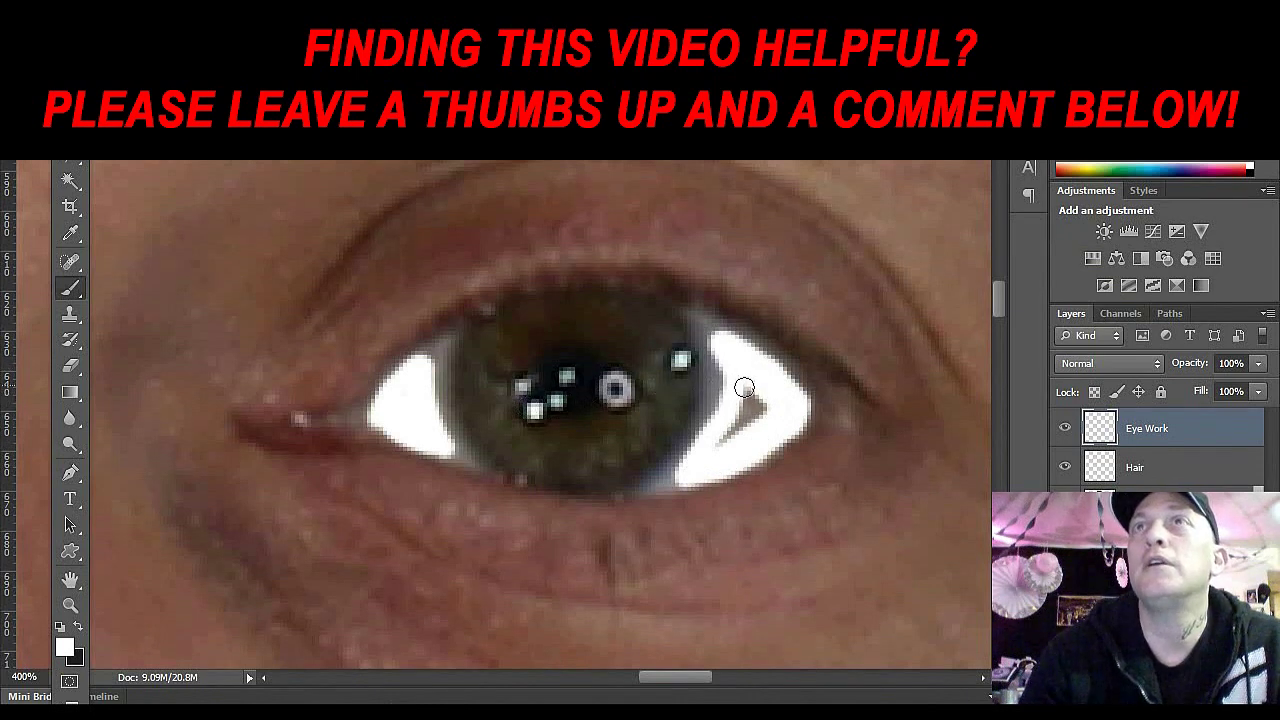
pyautogui.moveTo(744, 388); pyautogui.dragTo(723, 437)
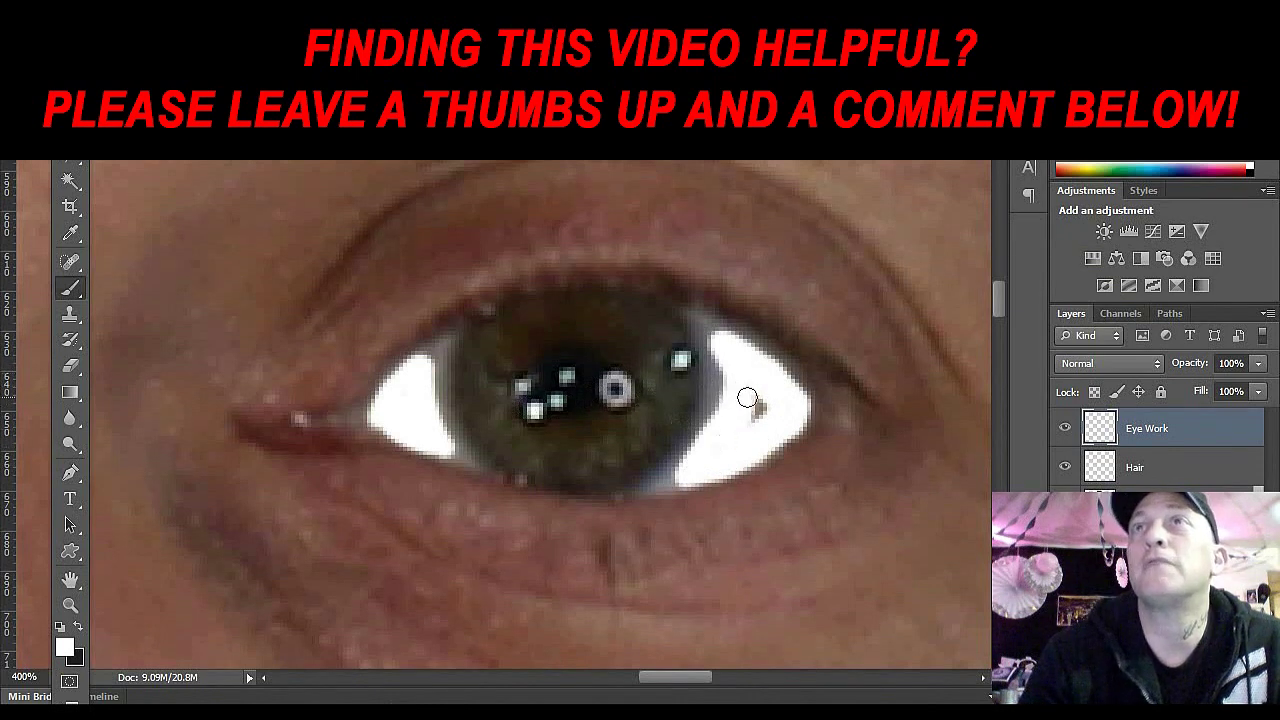
pyautogui.moveTo(757, 397); pyautogui.dragTo(761, 426)
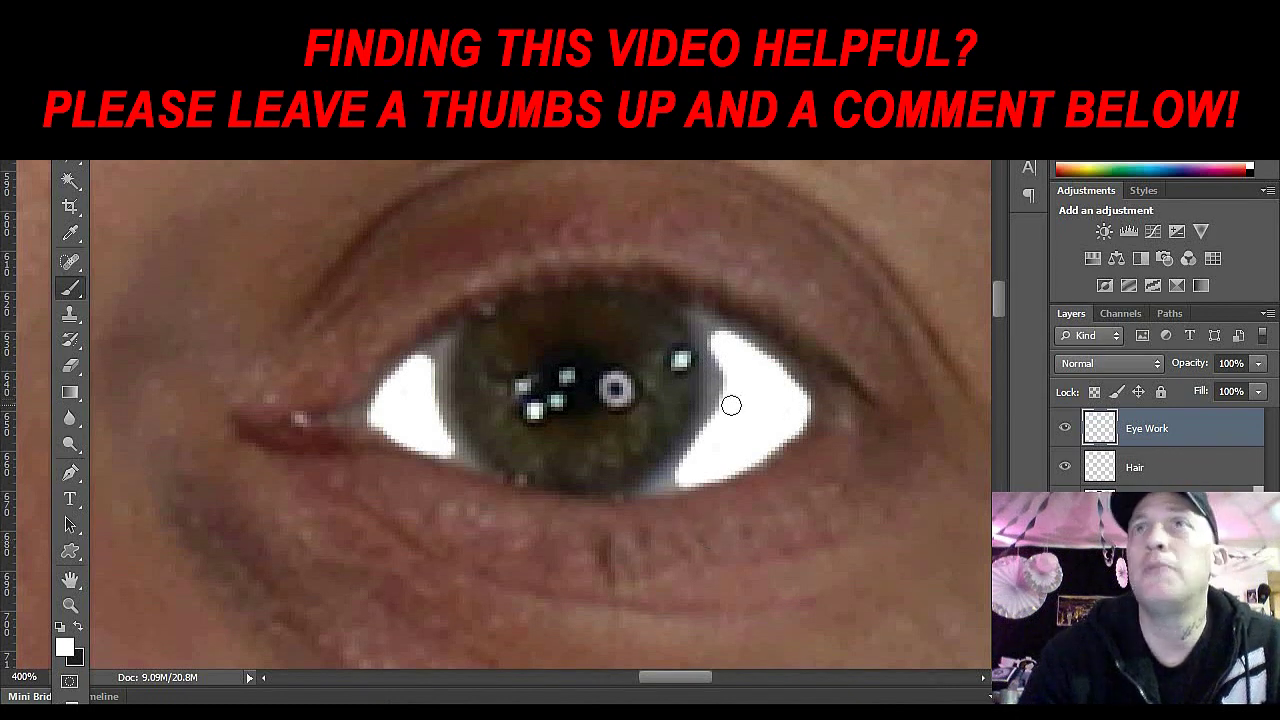
# Step: Extend the white paint into the narrow corners along the second eye's iris with a smaller brush
pyautogui.moveTo(679, 679); pyautogui.dragTo(663, 679)
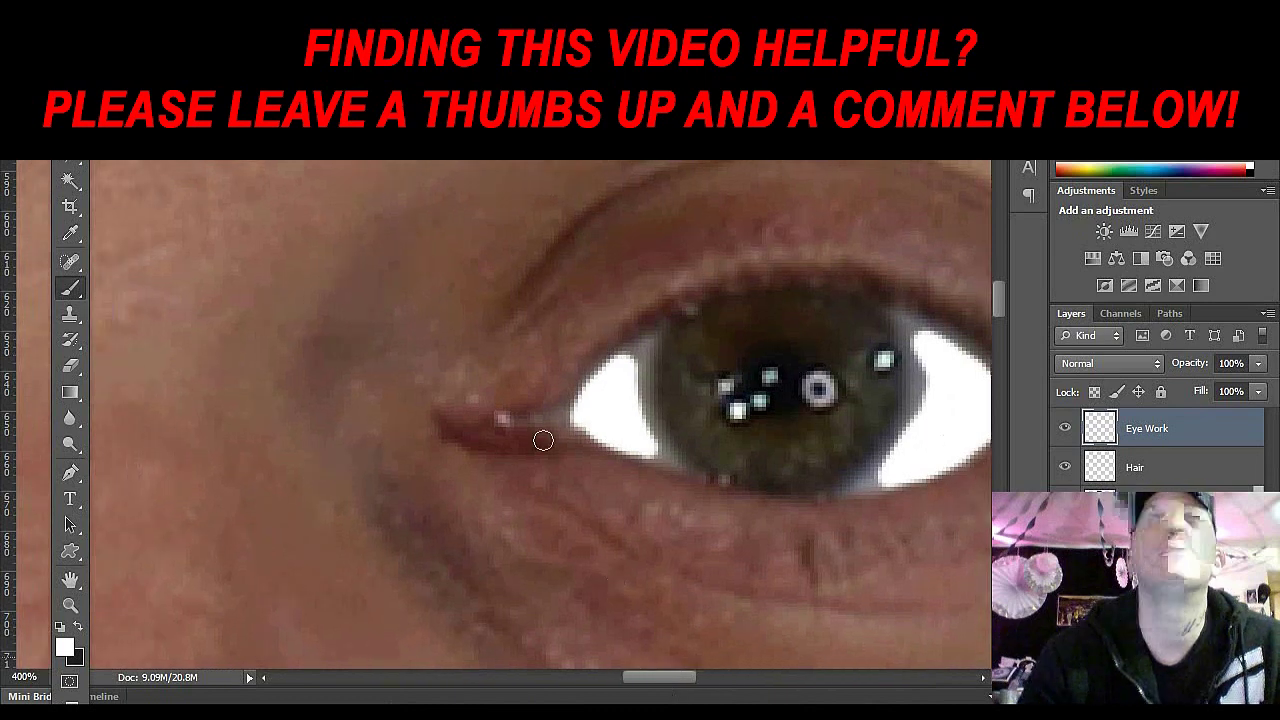
pyautogui.click(45, 145)
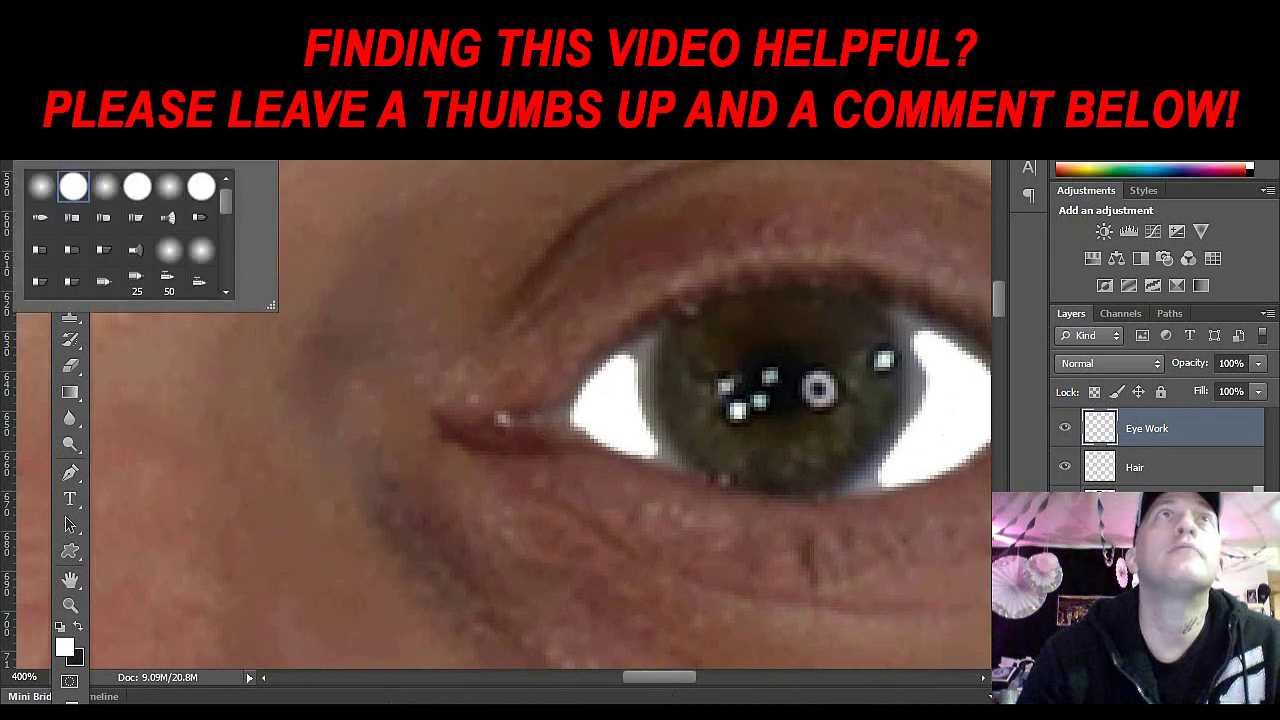
pyautogui.click(631, 358)
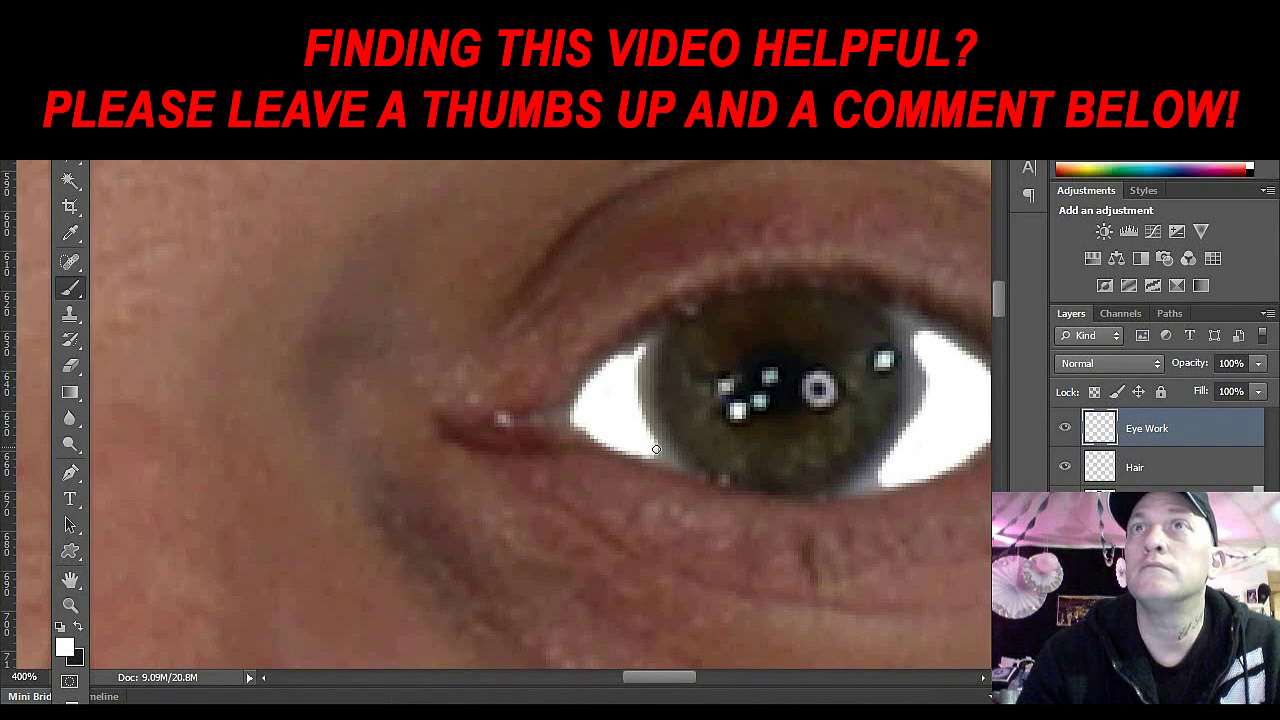
pyautogui.moveTo(669, 462); pyautogui.dragTo(652, 453)
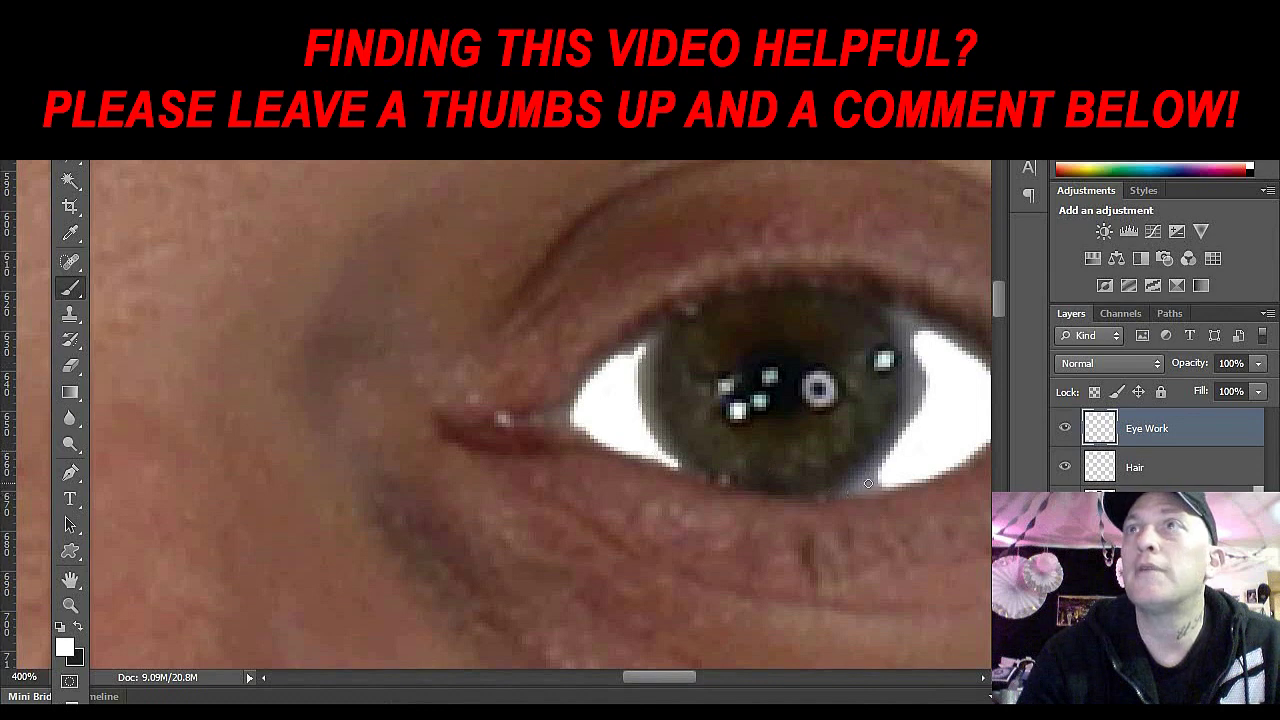
pyautogui.moveTo(871, 483)
pyautogui.mouseDown()
pyautogui.moveTo(862, 490)
pyautogui.moveTo(892, 481)
pyautogui.mouseUp()
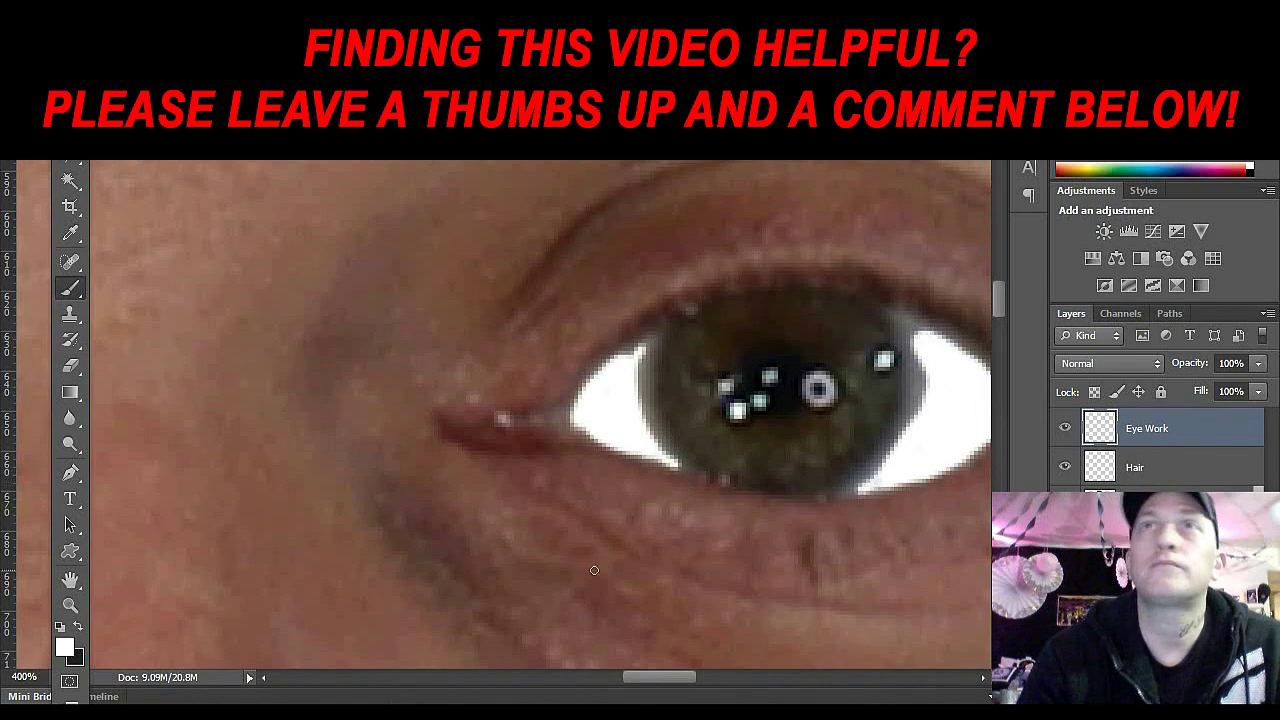
# Step: Reduce the Eye Work layer's opacity to 25% and switch to the Eraser tool
pyautogui.moveTo(648, 674); pyautogui.dragTo(568, 677)
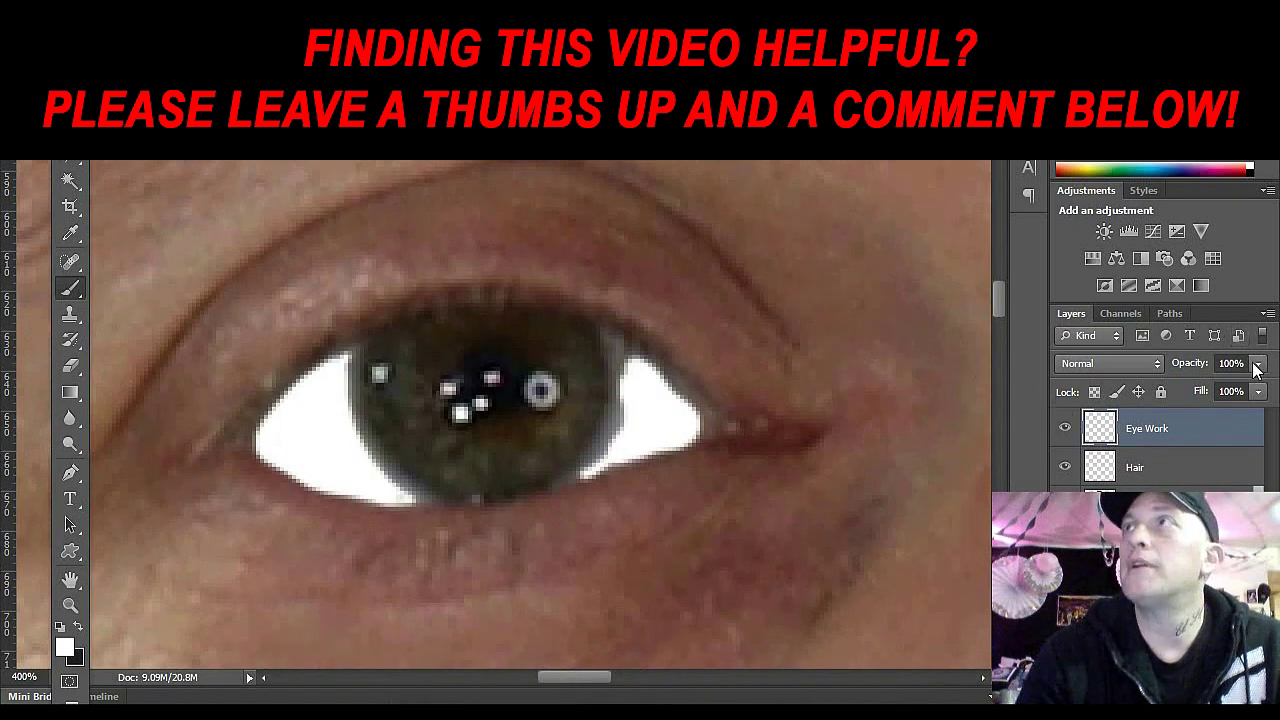
pyautogui.moveTo(1258, 363); pyautogui.dragTo(1184, 390)
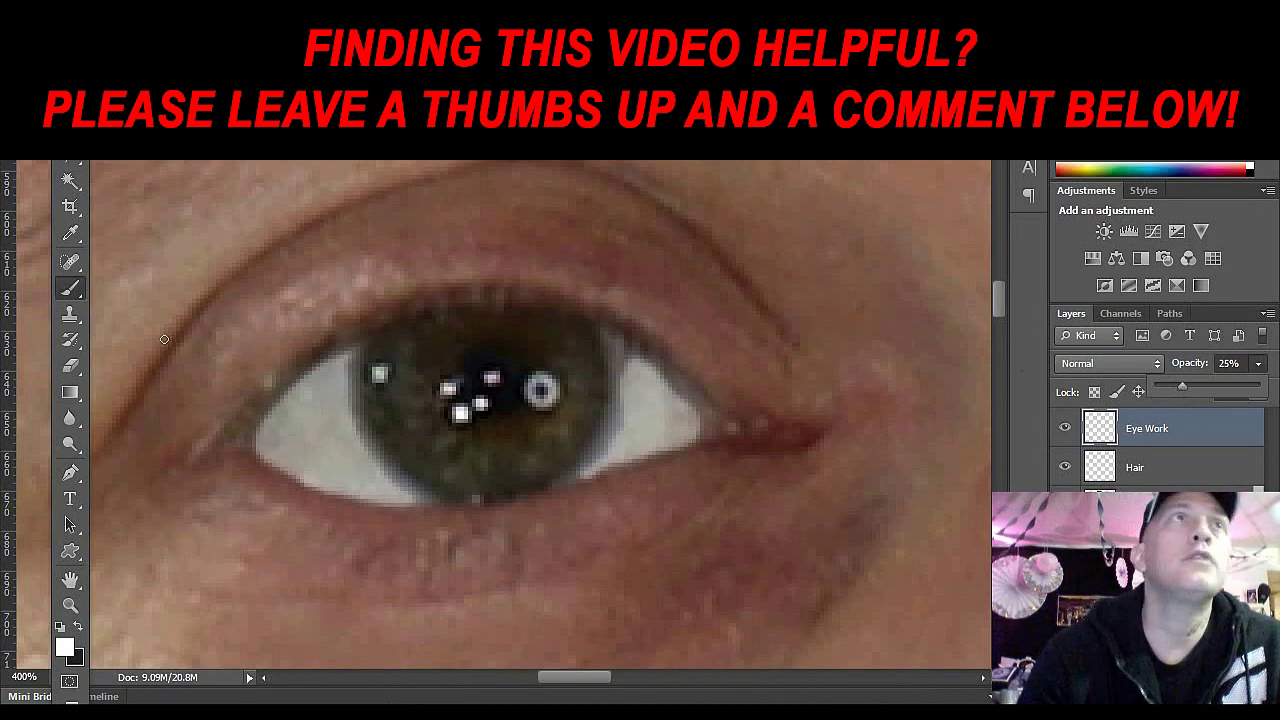
pyautogui.click(69, 365)
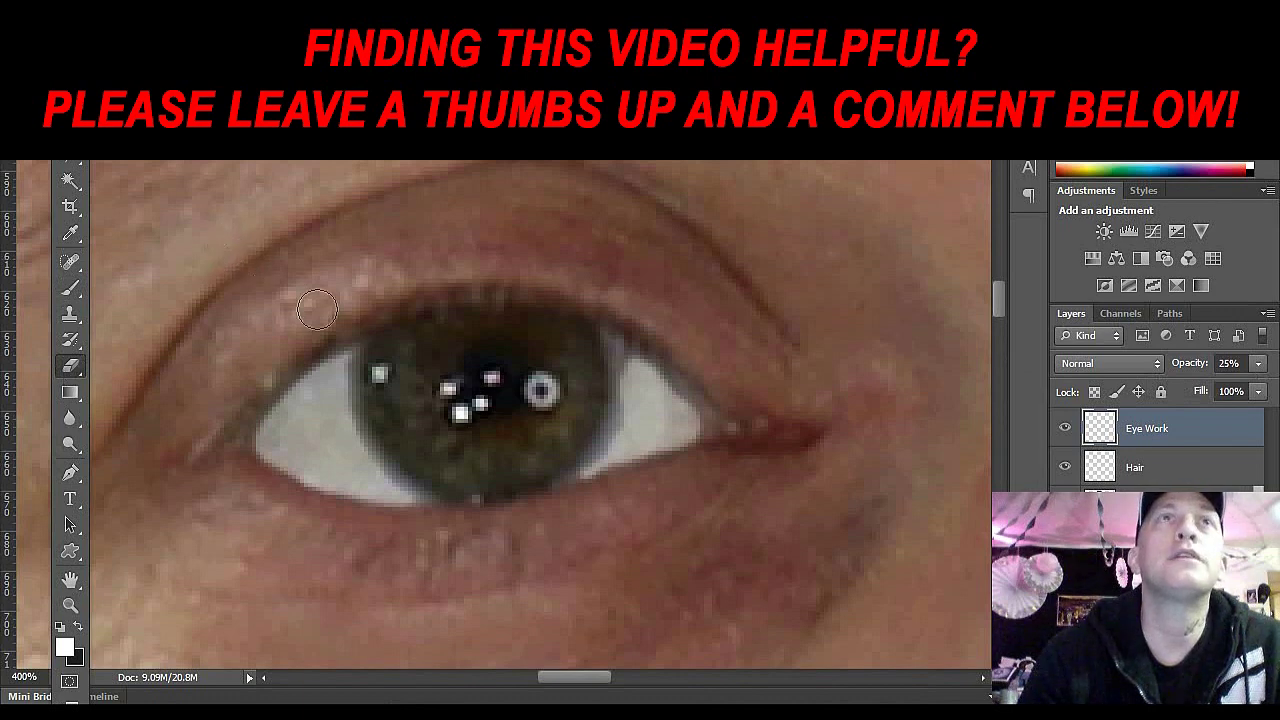
# Step: Compare the eye with the Eye Work layer hidden and shown to judge the whitening's strength and edges
pyautogui.click(1066, 428)
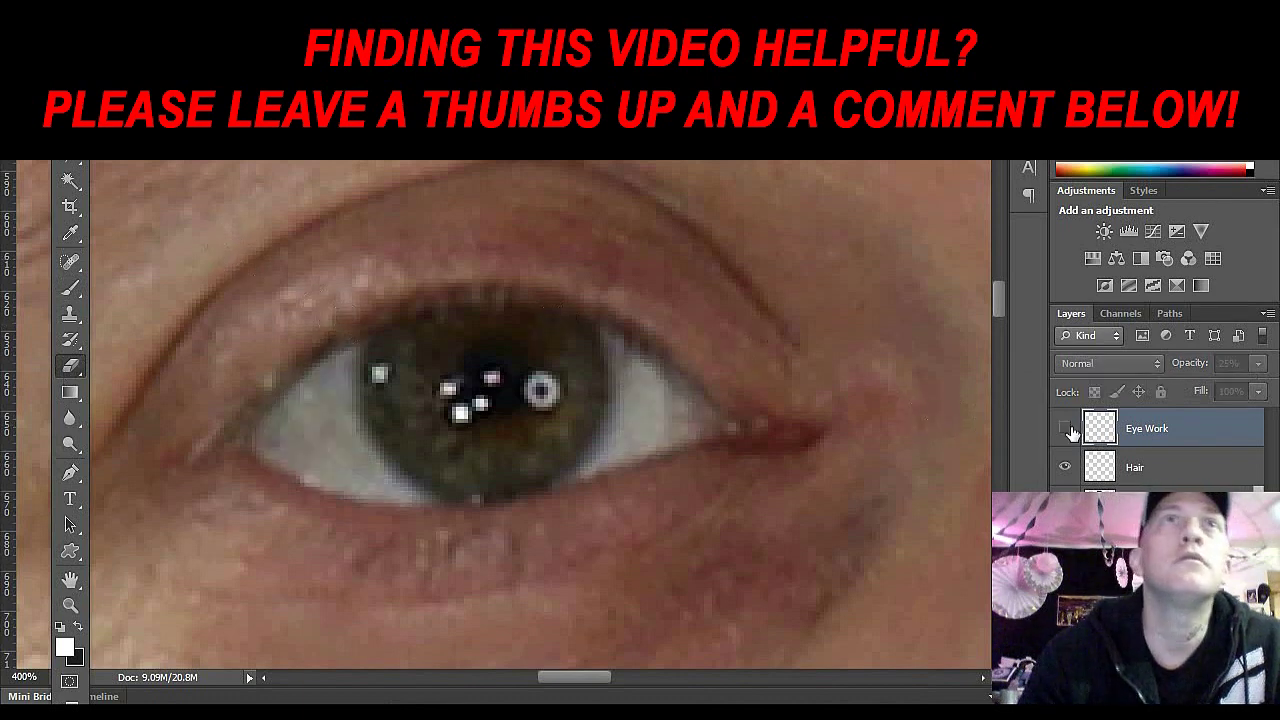
pyautogui.click(1068, 429)
pyautogui.click(1068, 429)
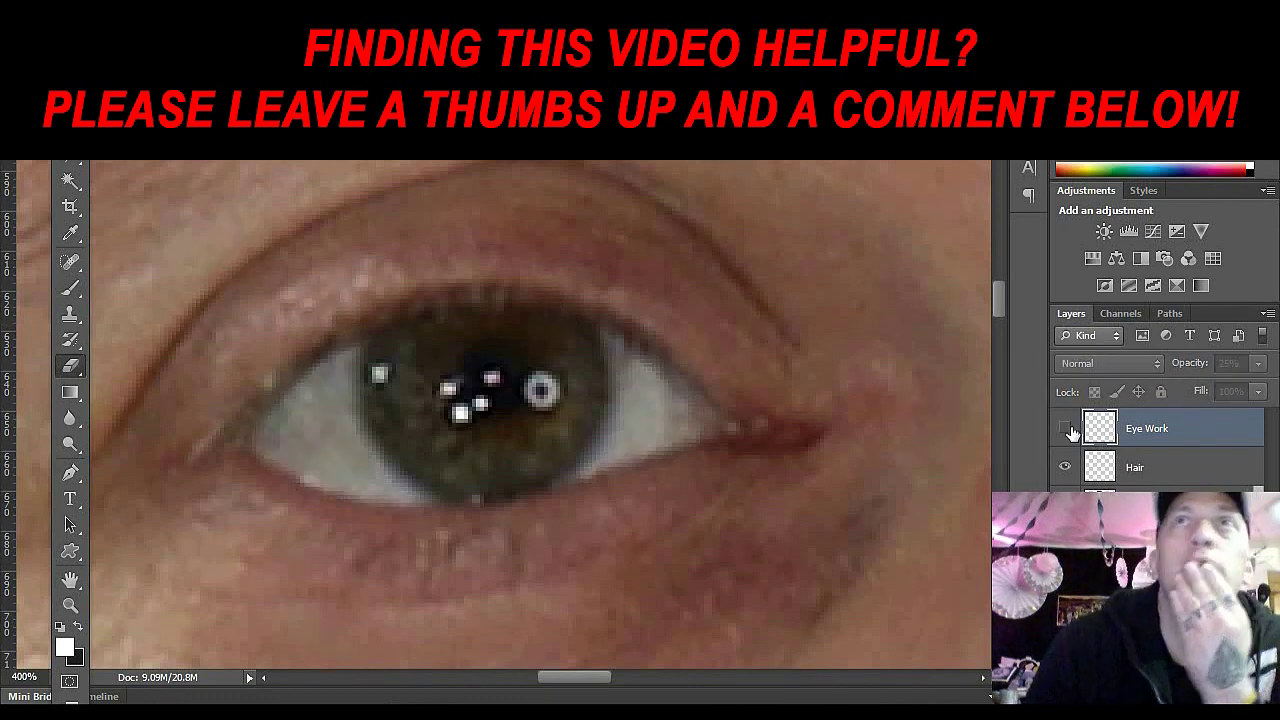
pyautogui.click(1066, 428)
pyautogui.click(1066, 428)
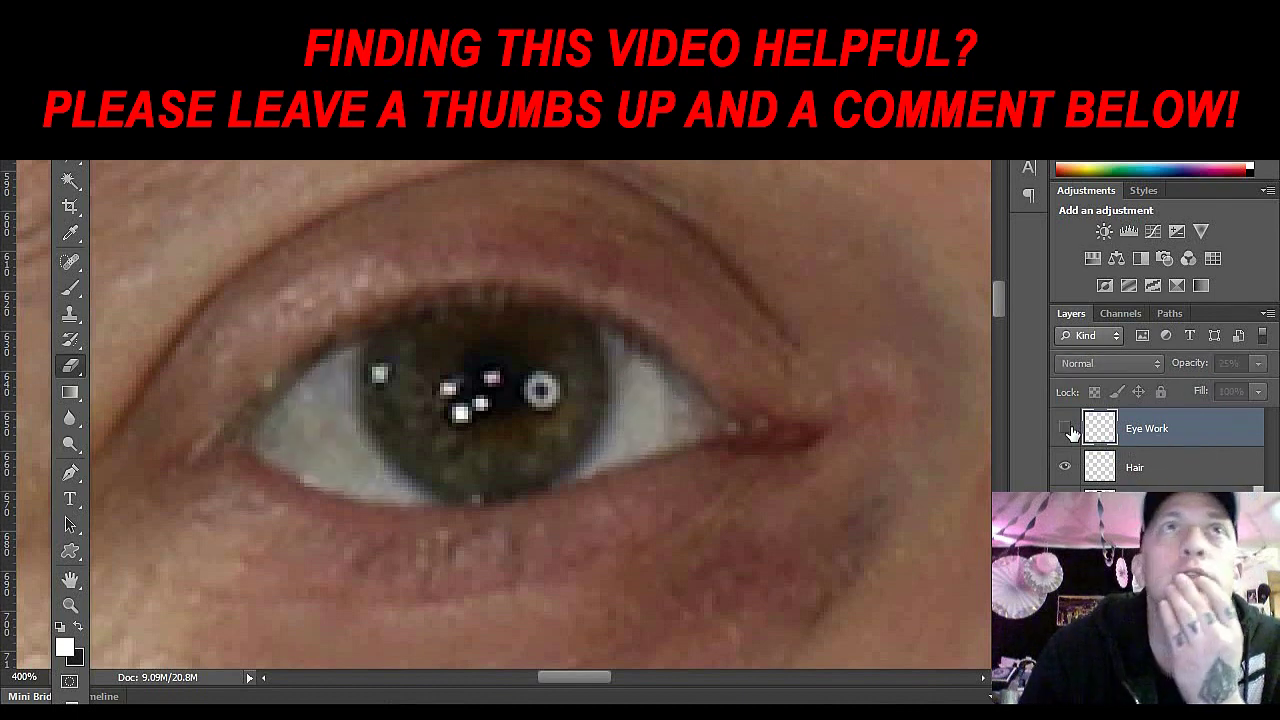
pyautogui.click(1066, 428)
pyautogui.click(1066, 428)
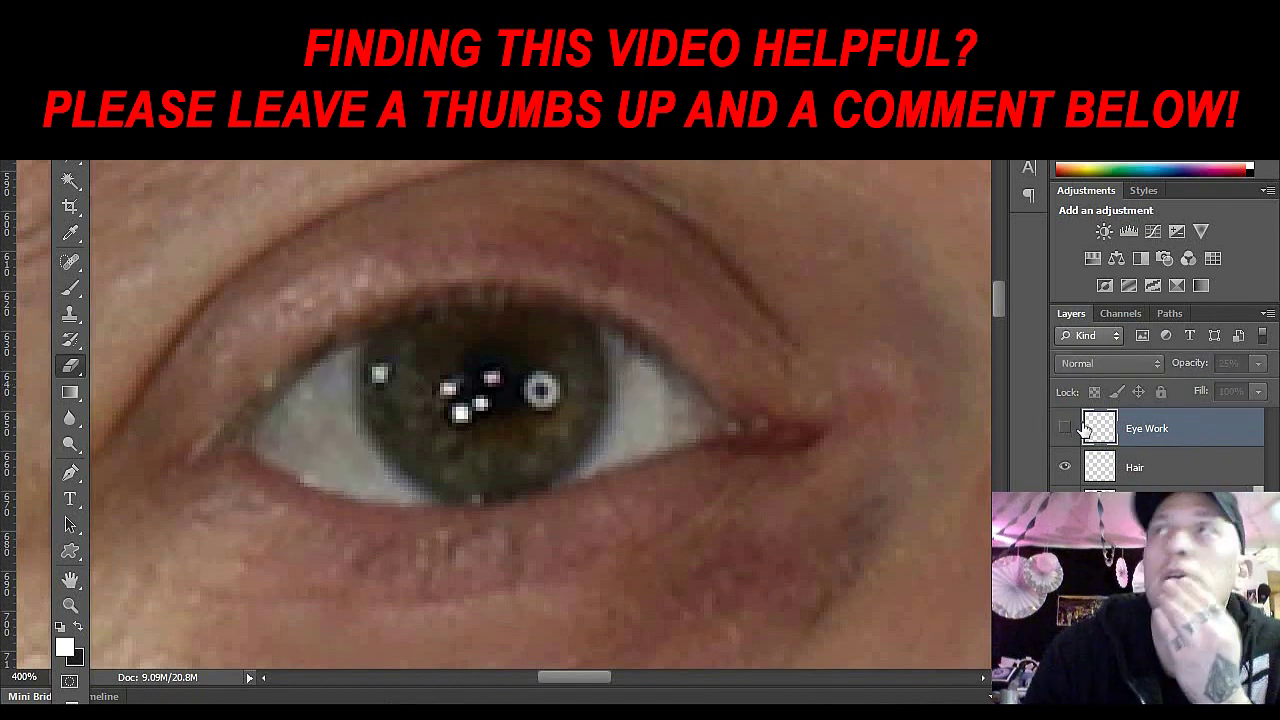
pyautogui.click(1066, 428)
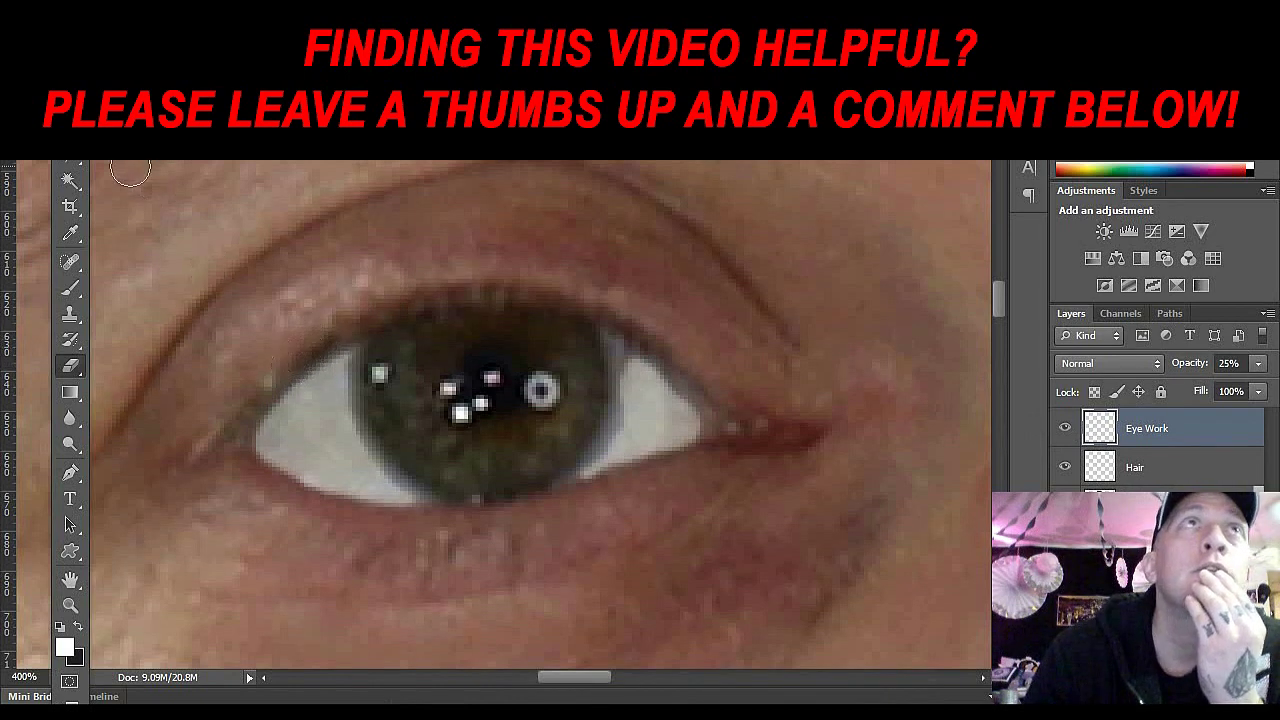
# Step: Choose a soft round eraser tip and soften the white paint's edges around this eye, checking against the hidden layer
pyautogui.click(80, 140)
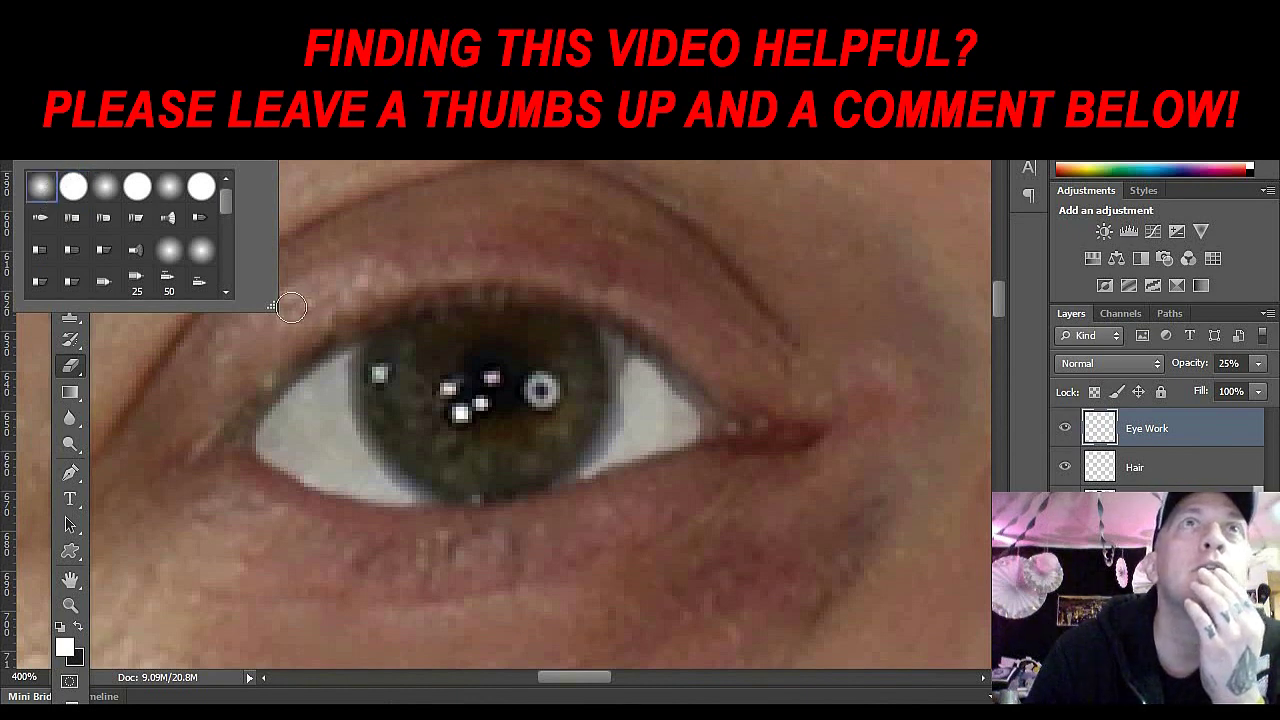
pyautogui.click(332, 346)
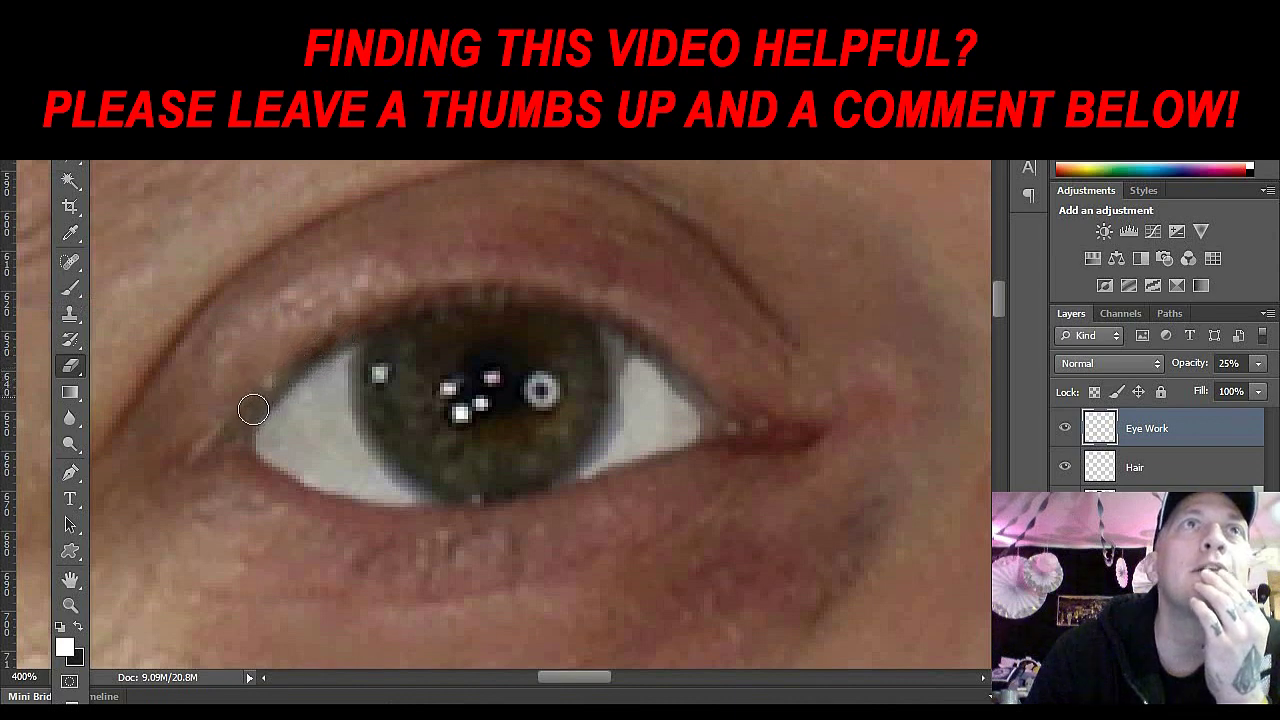
pyautogui.click(1065, 428)
pyautogui.click(1065, 428)
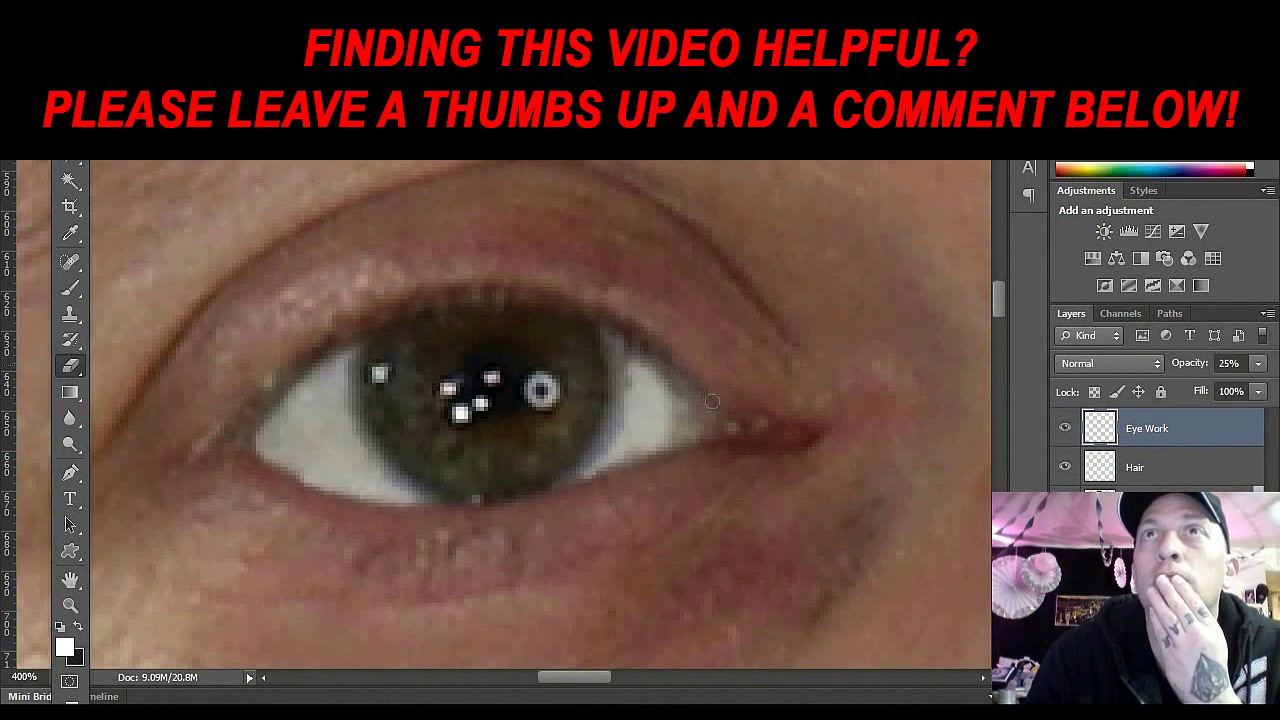
# Step: Soften the white paint's edges and corners on the other eye with the eraser, comparing with the Eye Work layer hidden
pyautogui.moveTo(552, 680); pyautogui.dragTo(650, 680)
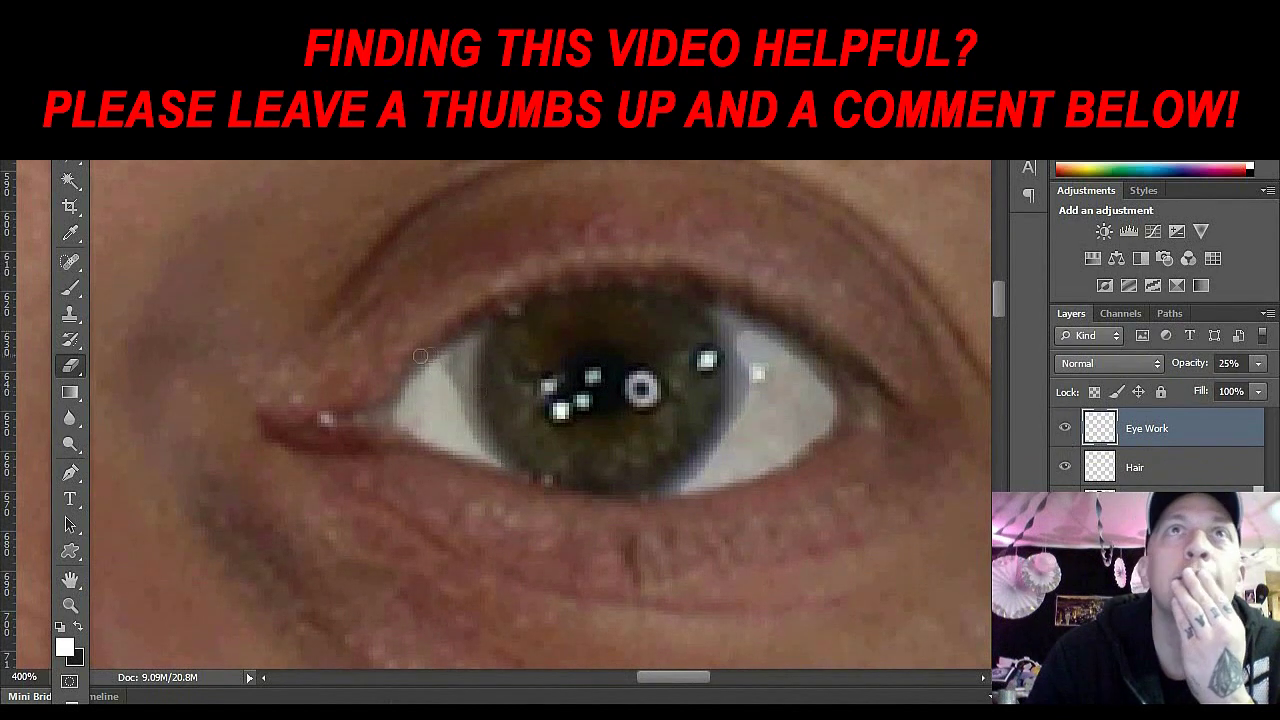
pyautogui.click(1065, 428)
pyautogui.click(1065, 428)
pyautogui.click(1064, 428)
pyautogui.click(1064, 428)
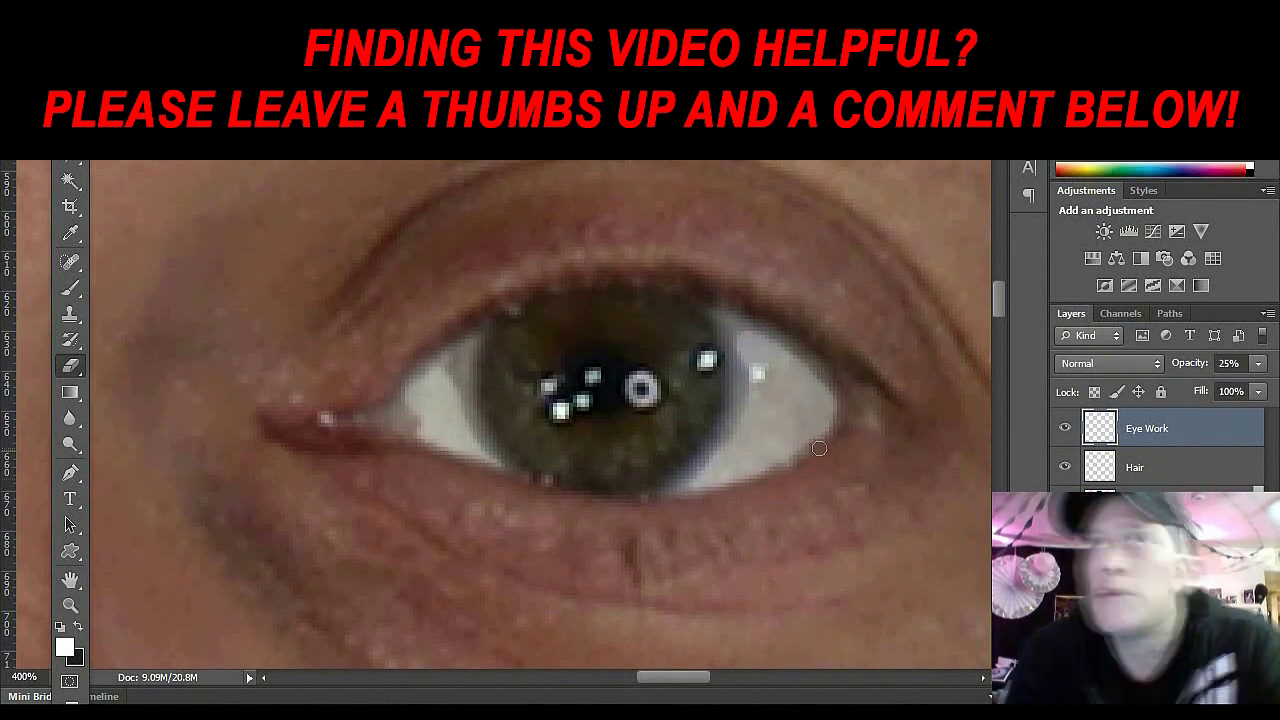
pyautogui.click(1064, 428)
pyautogui.click(1064, 428)
pyautogui.click(1064, 428)
pyautogui.click(1064, 428)
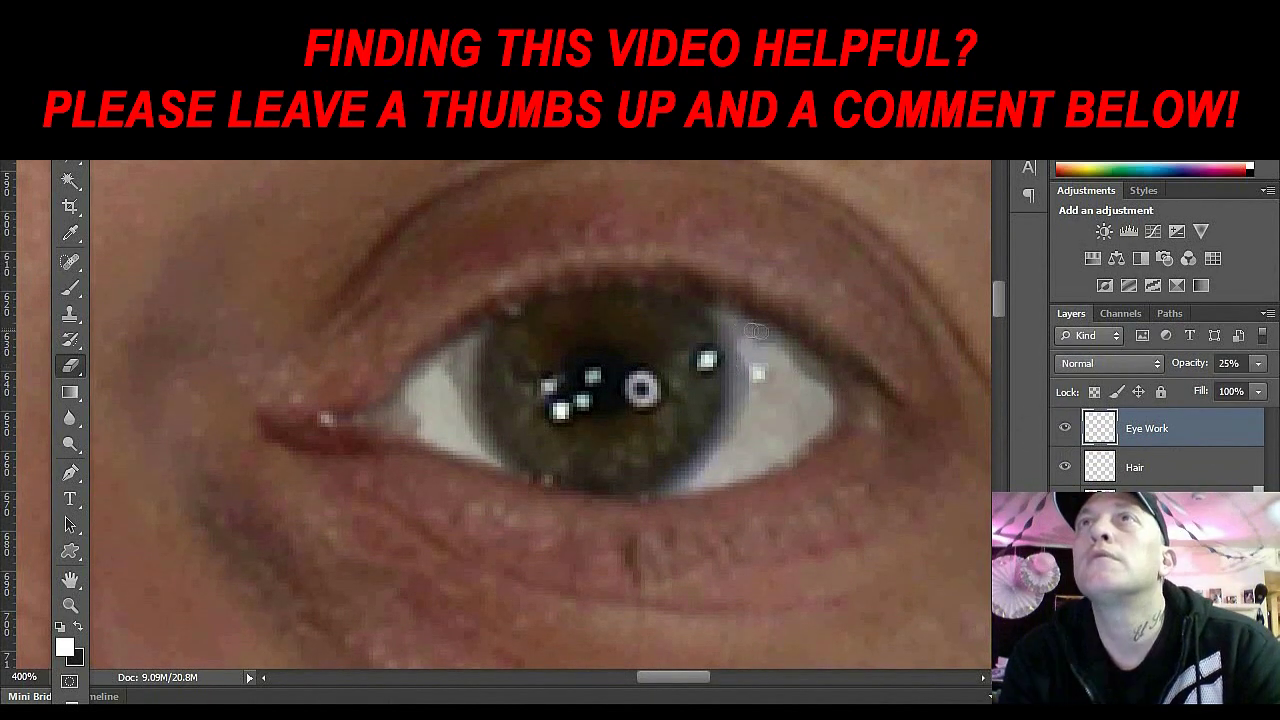
# Step: View both eyes at 100%, lower the Eye Work layer's opacity to 9%, and compare with the layer hidden
pyautogui.hotkey('alt', 'e')
pyautogui.press('Escape')
pyautogui.doubleClick(70, 605)
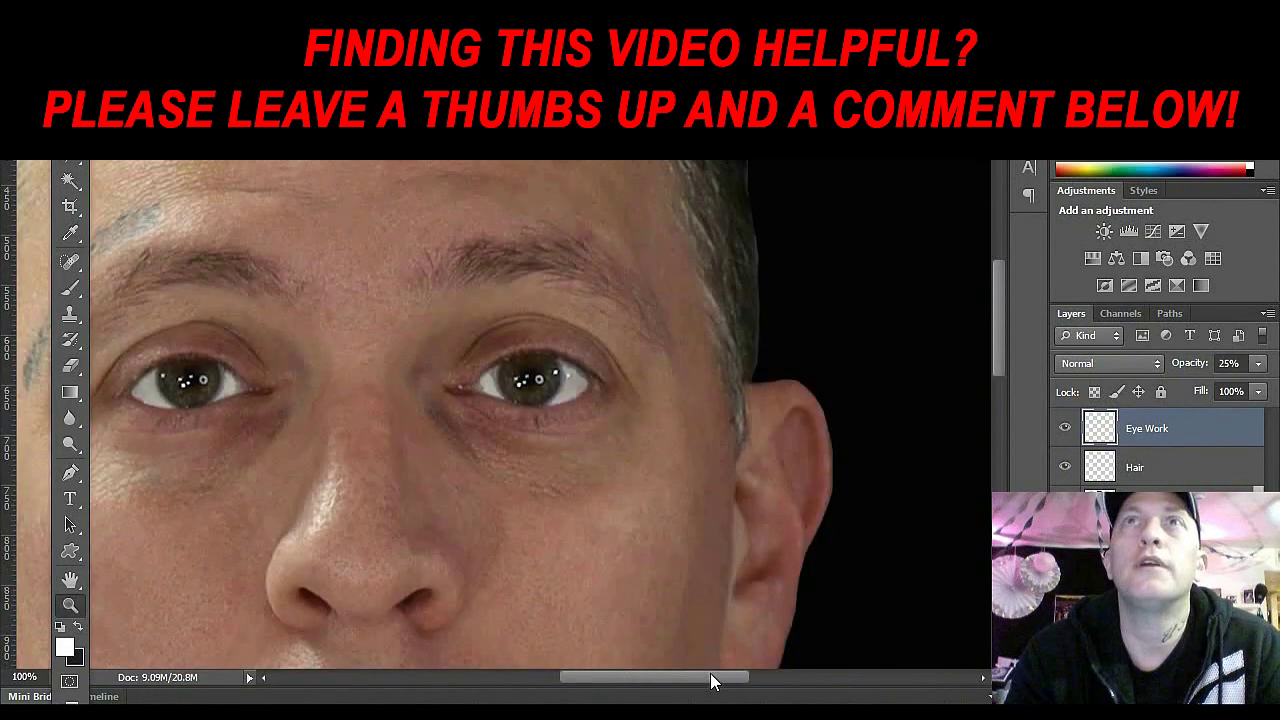
pyautogui.moveTo(709, 677); pyautogui.dragTo(673, 681)
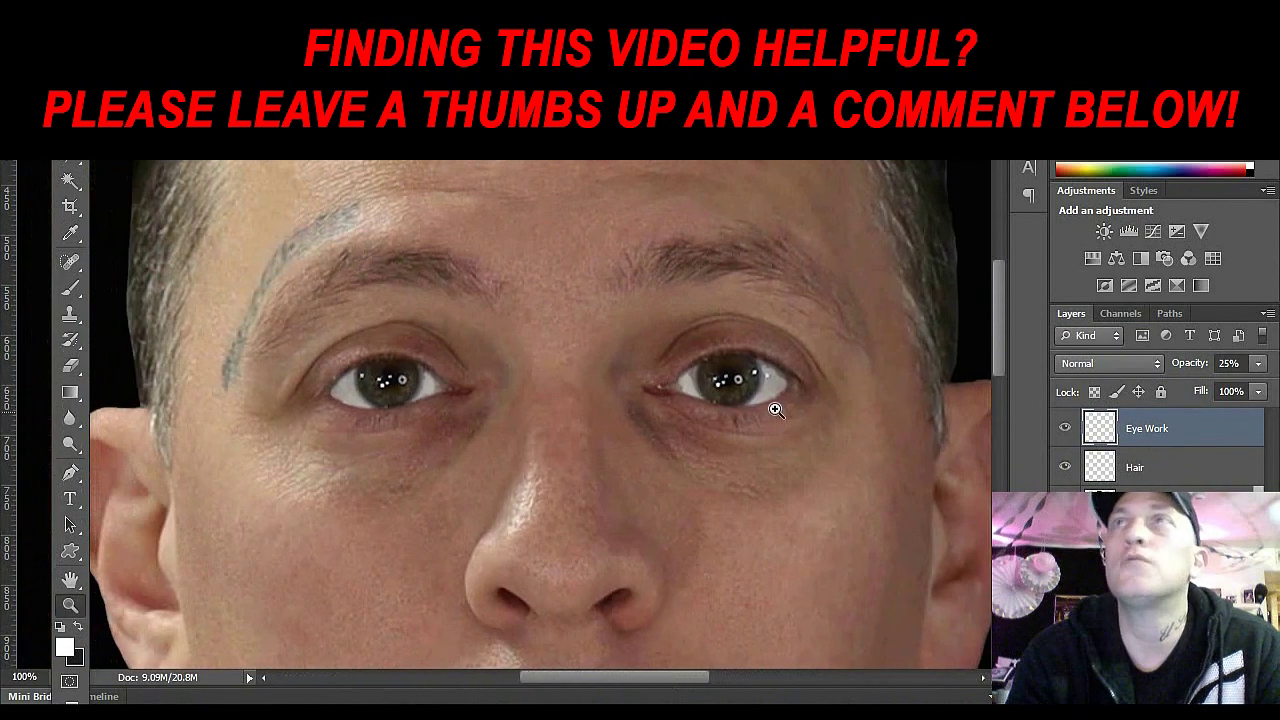
pyautogui.click(1258, 363)
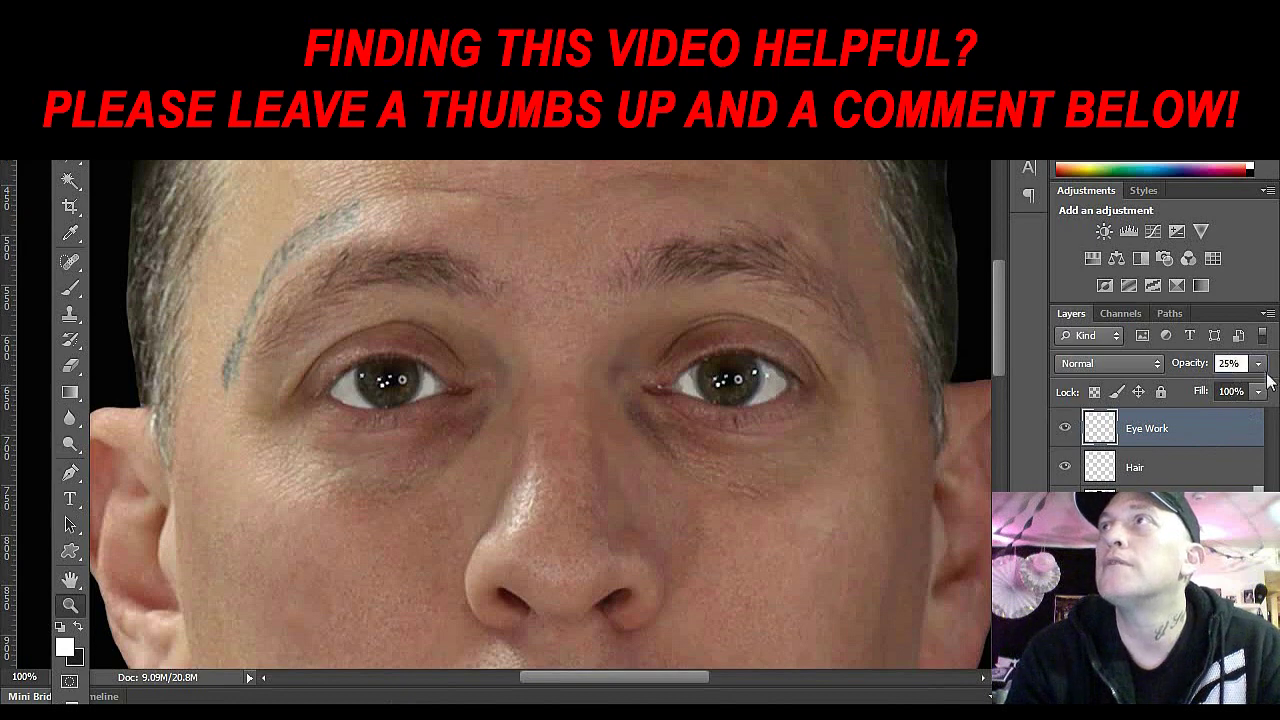
pyautogui.moveTo(1191, 386); pyautogui.dragTo(1178, 387)
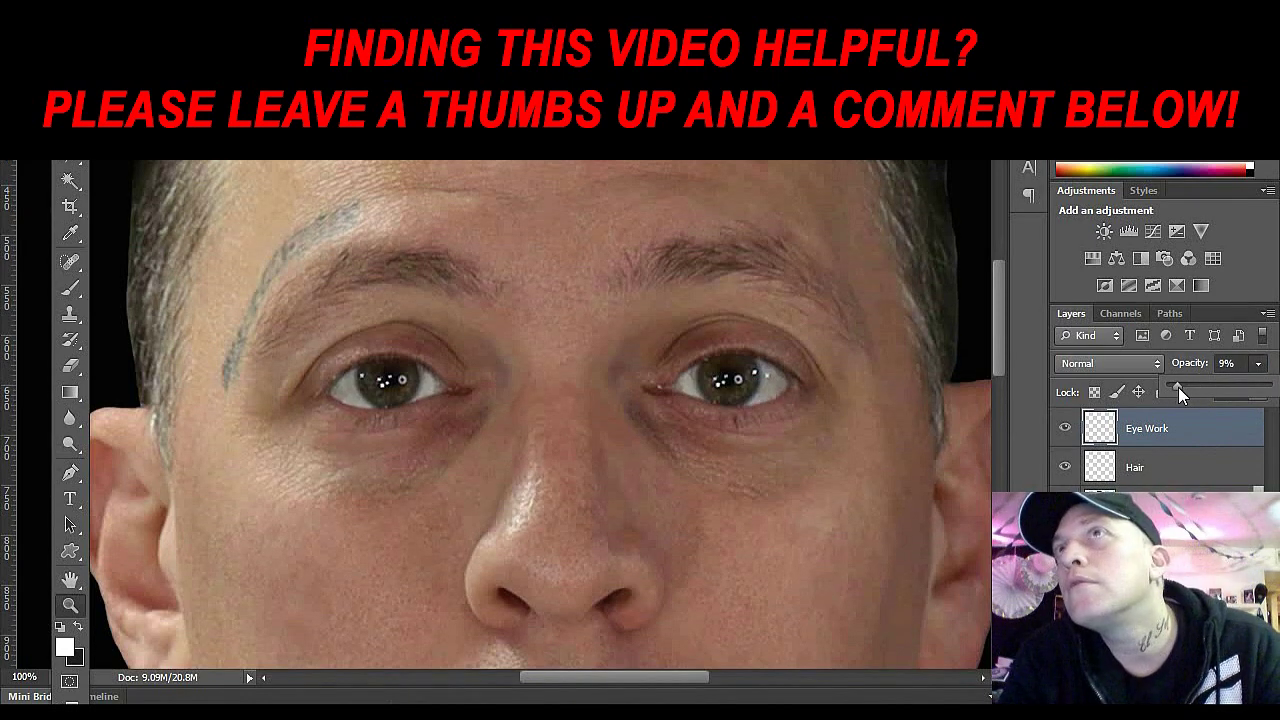
pyautogui.click(1065, 430)
pyautogui.click(1065, 430)
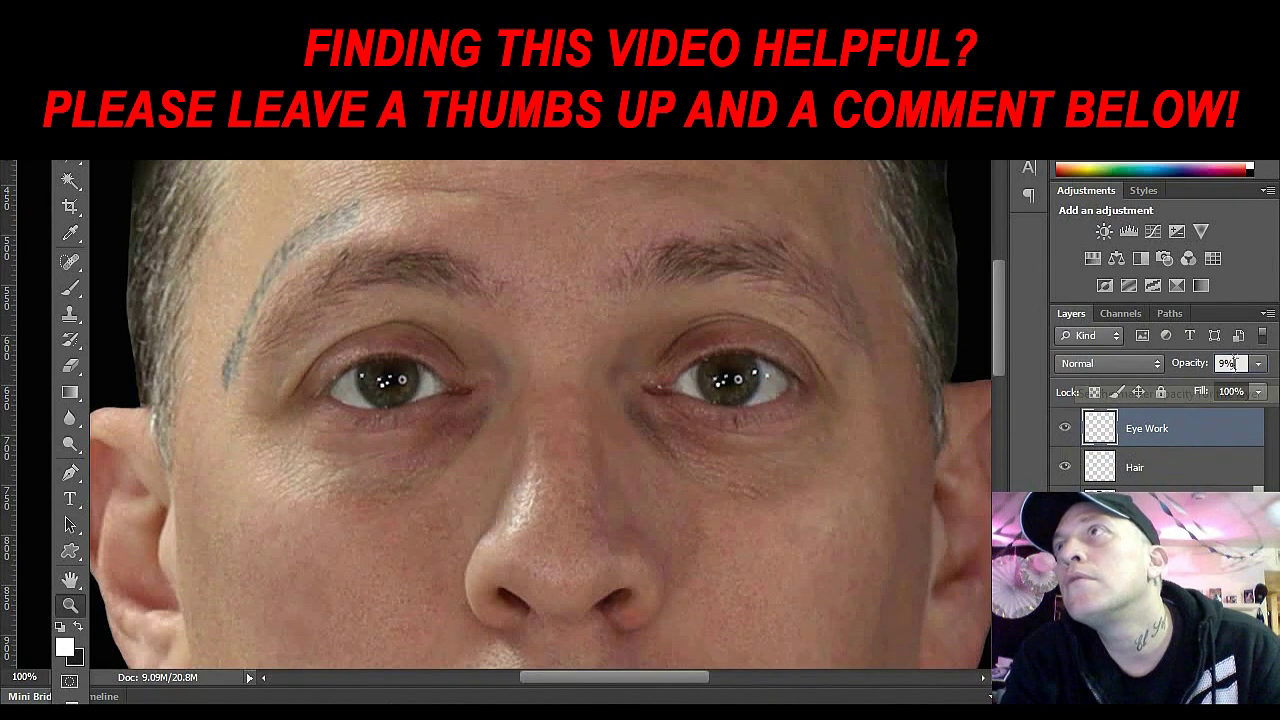
# Step: Set the Eye Work layer's opacity to 5% and compare both eyes with the layer hidden and shown
pyautogui.click(1236, 363)
pyautogui.click(1065, 430)
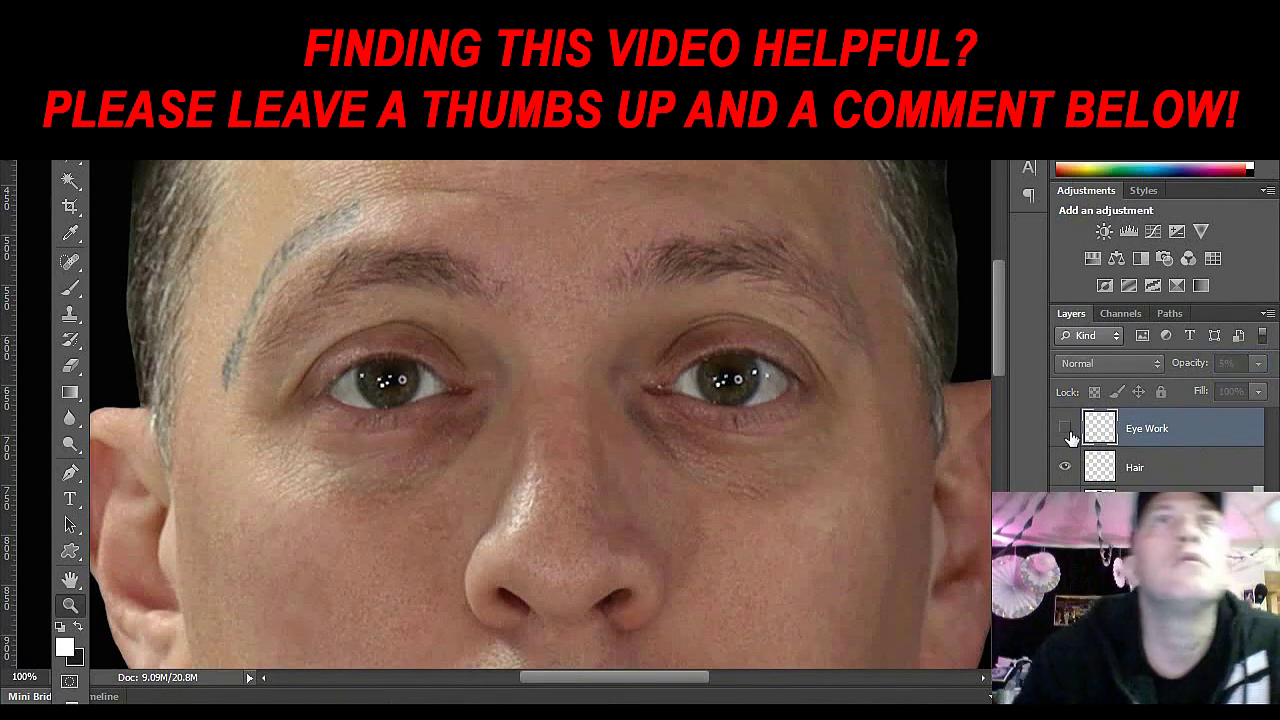
pyautogui.click(1065, 430)
pyautogui.click(1066, 432)
pyautogui.click(1068, 435)
pyautogui.click(1229, 364)
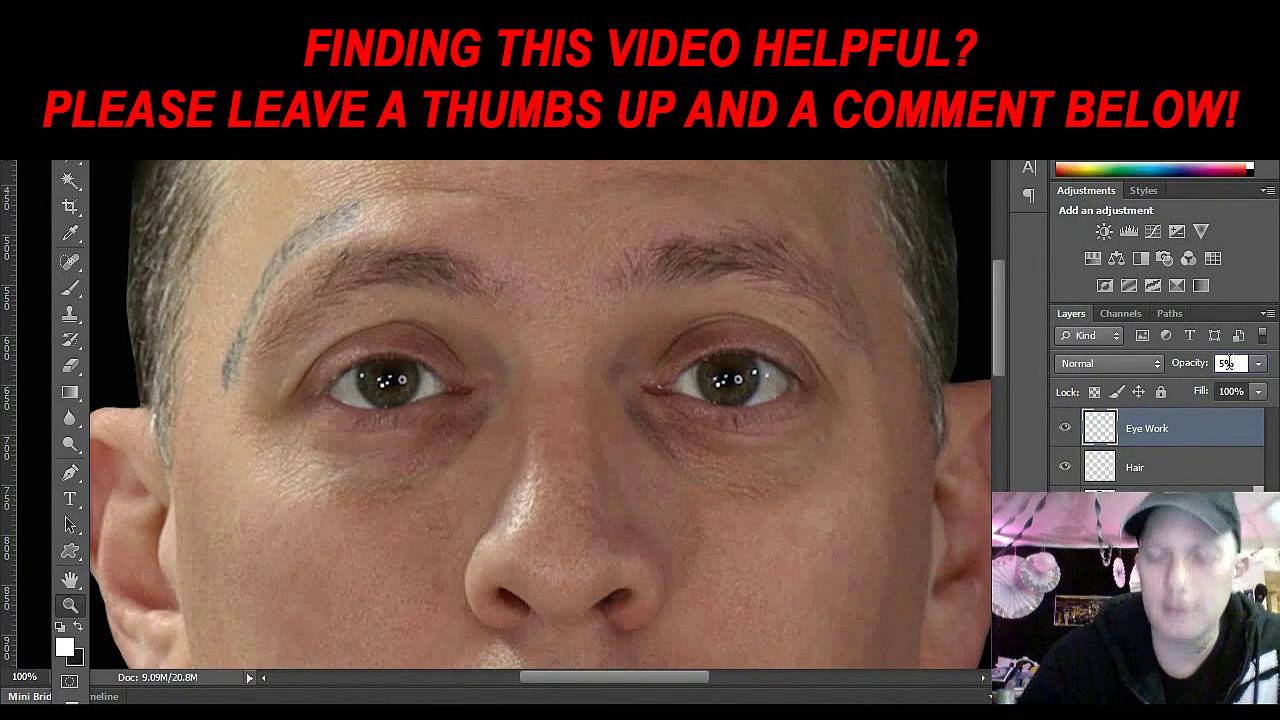
pyautogui.click(1229, 364)
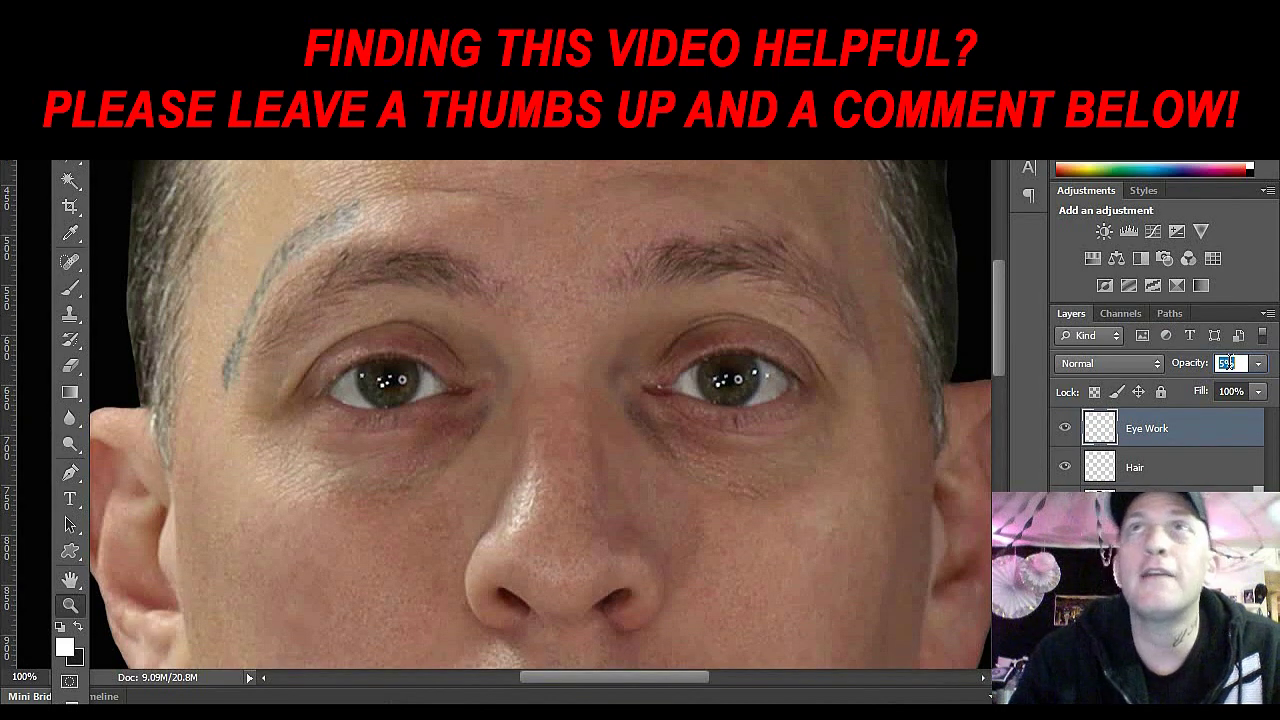
pyautogui.click(1067, 428)
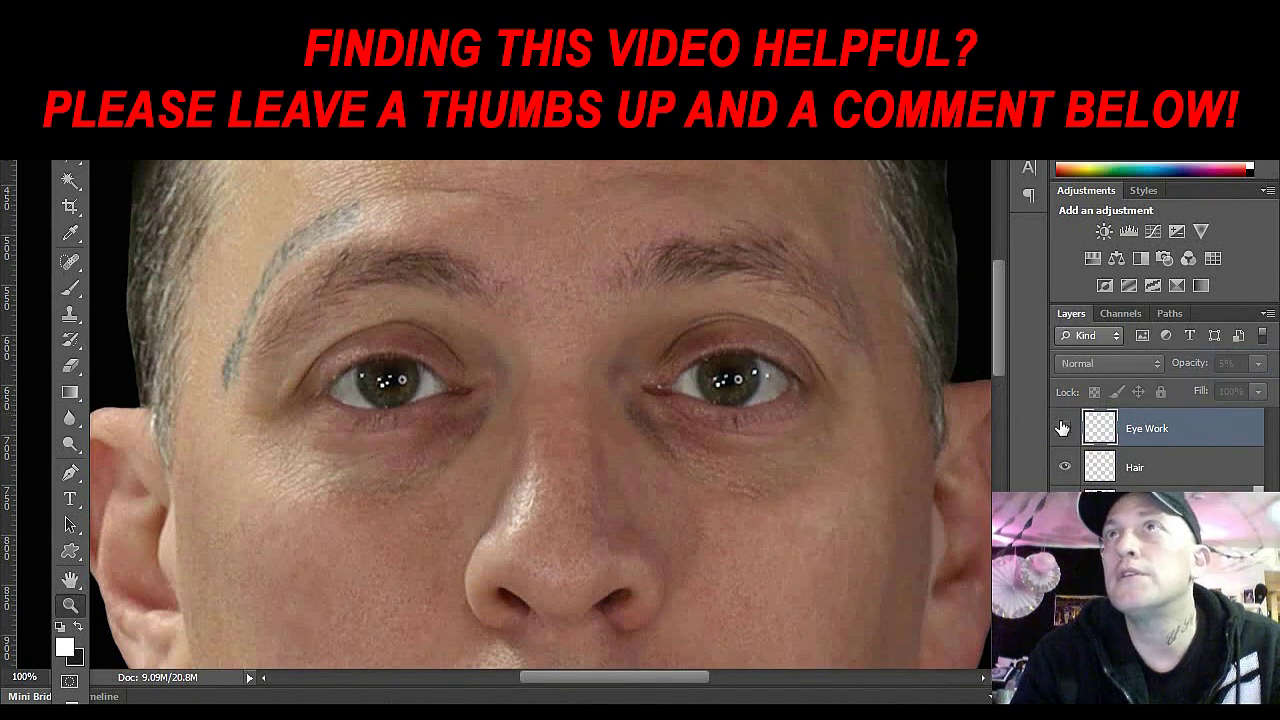
pyautogui.click(1063, 428)
pyautogui.click(1063, 428)
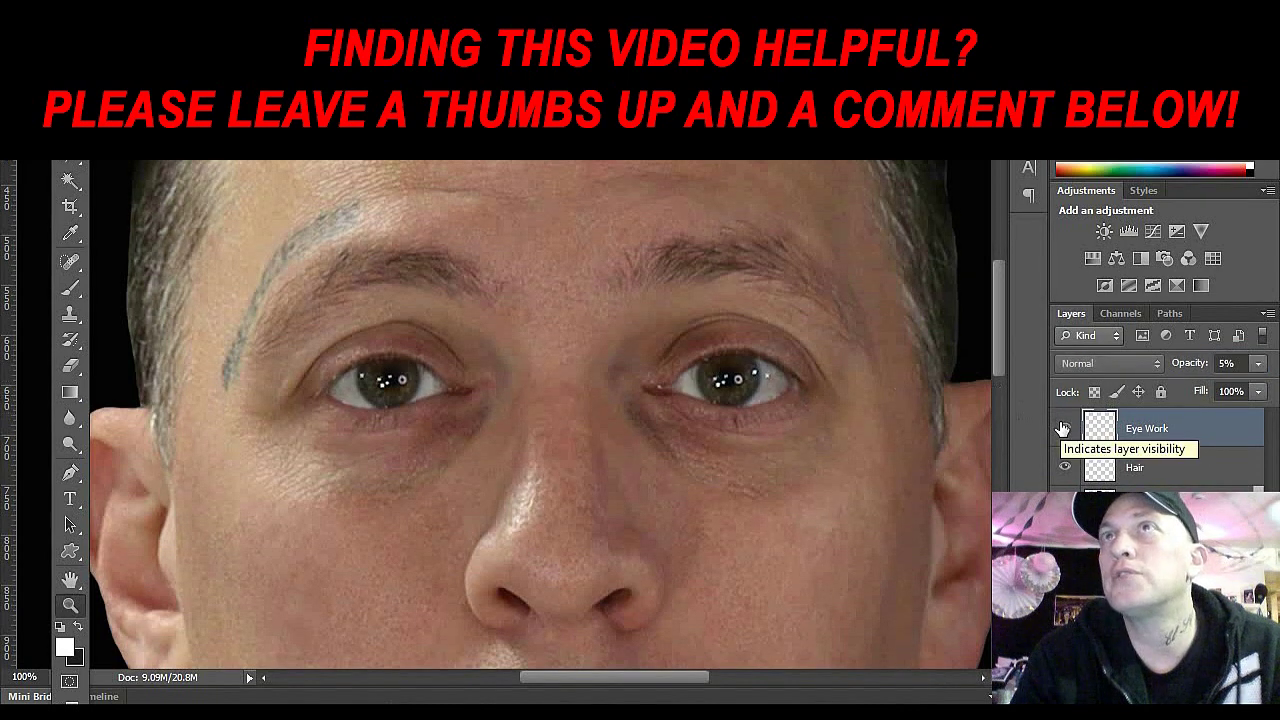
pyautogui.click(1063, 428)
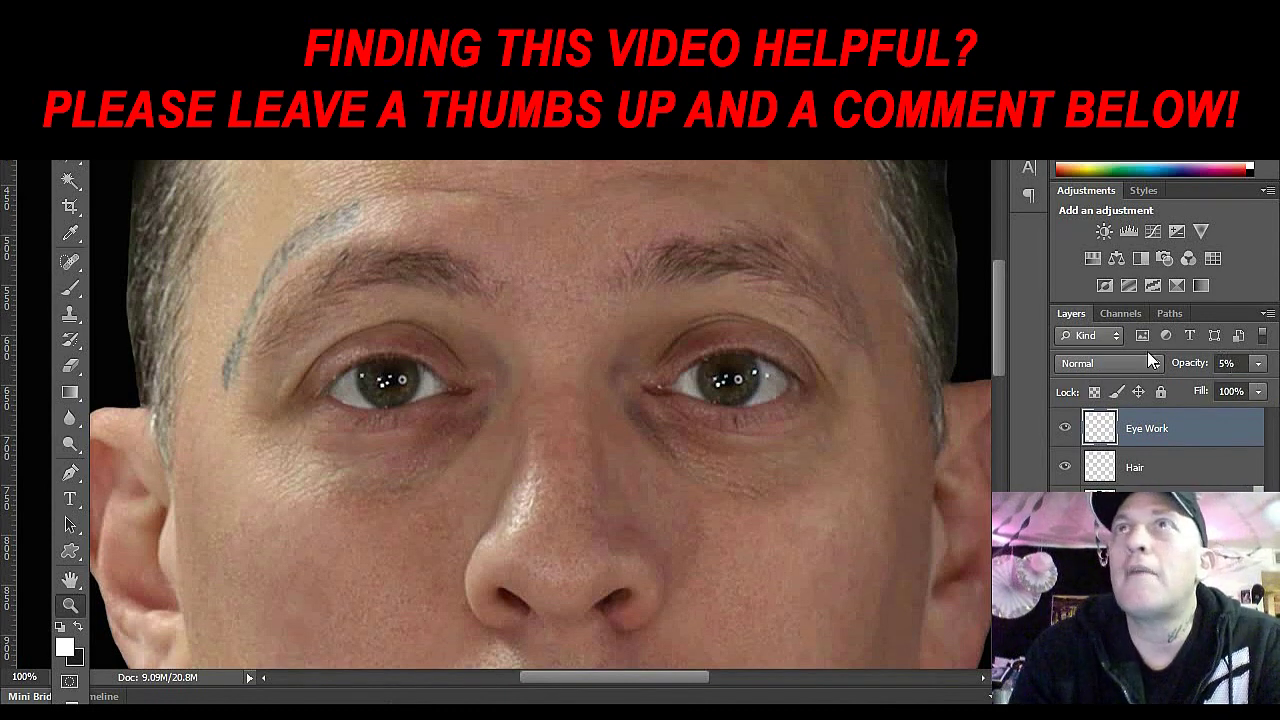
pyautogui.click(1222, 362)
pyautogui.doubleClick(1219, 362)
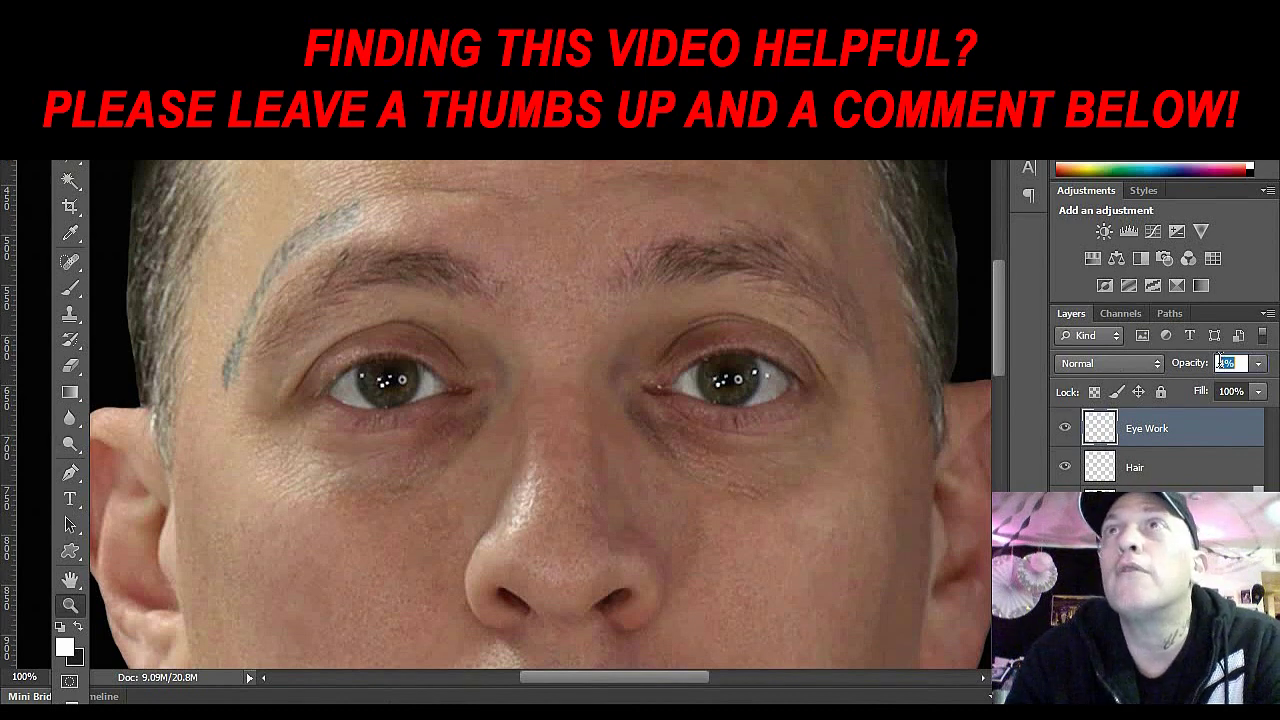
pyautogui.press('Return')
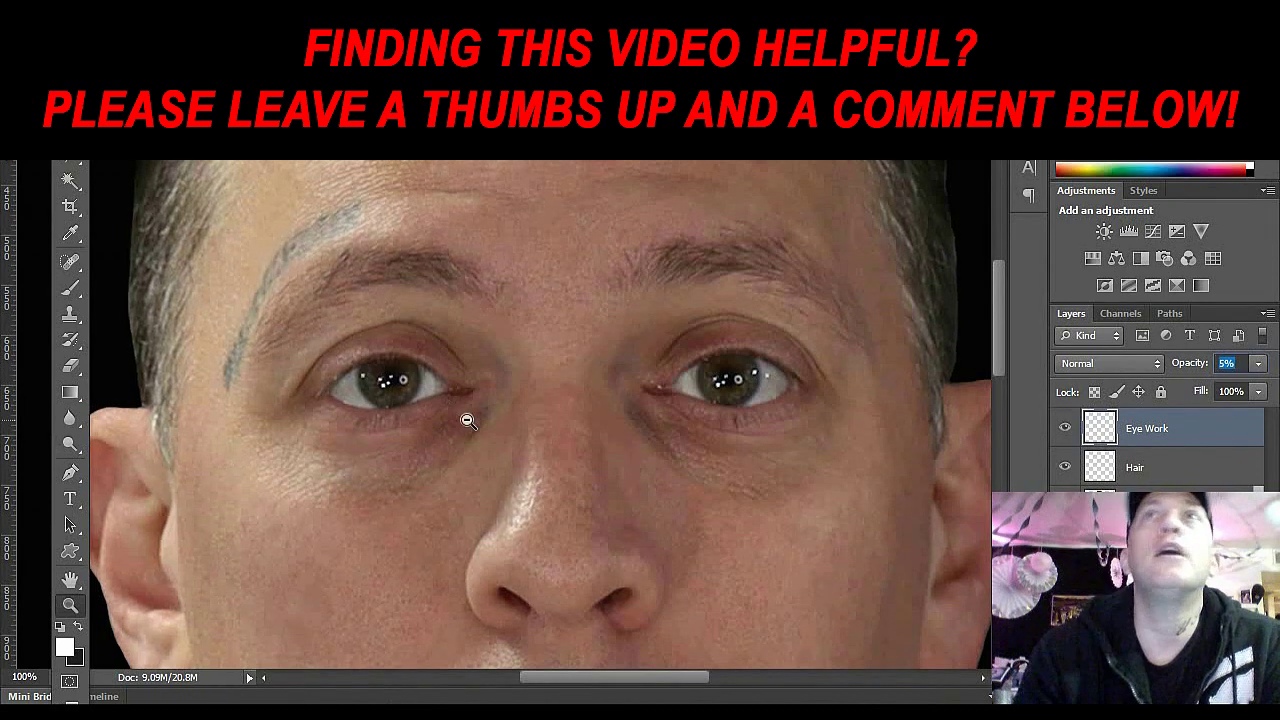
# Step: Examine the whole portrait at 50% and 25% magnification with the Eye Work layer hidden and shown
pyautogui.keyDown('alt'); pyautogui.click(465, 402); pyautogui.keyUp('alt')
pyautogui.keyDown('alt'); pyautogui.click(462, 403); pyautogui.keyUp('alt')
pyautogui.click(1065, 428)
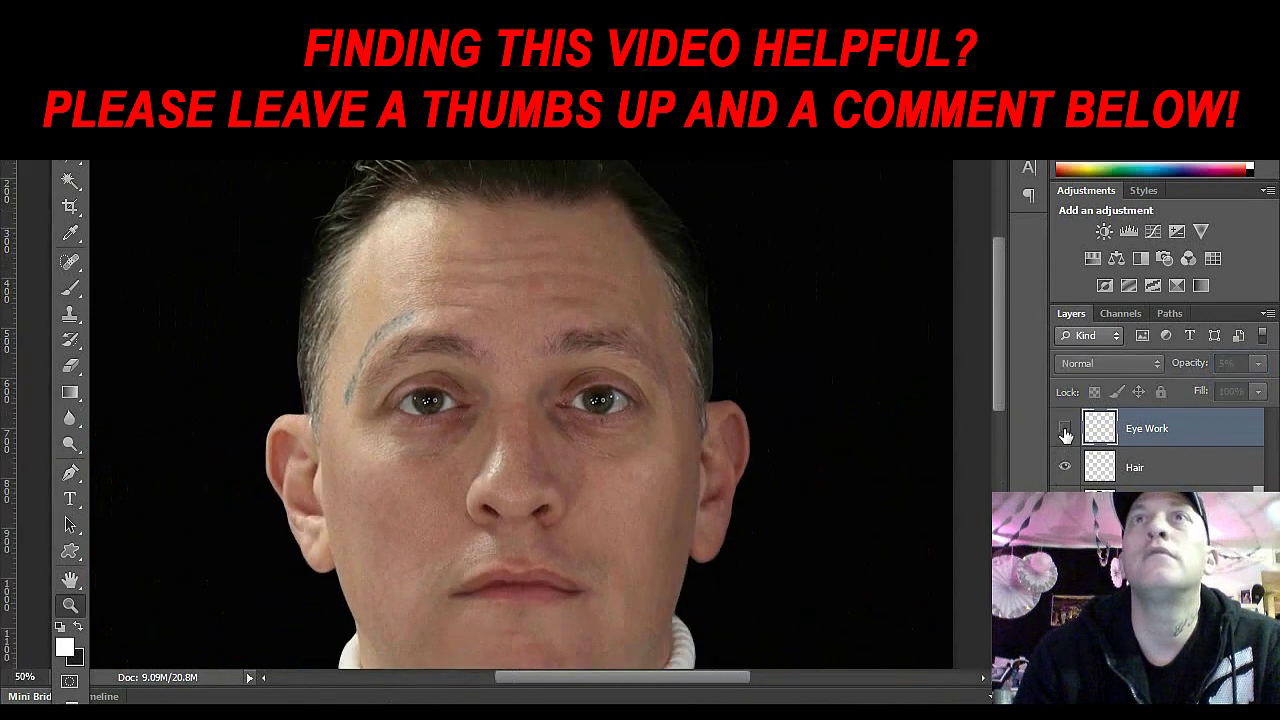
pyautogui.click(1065, 428)
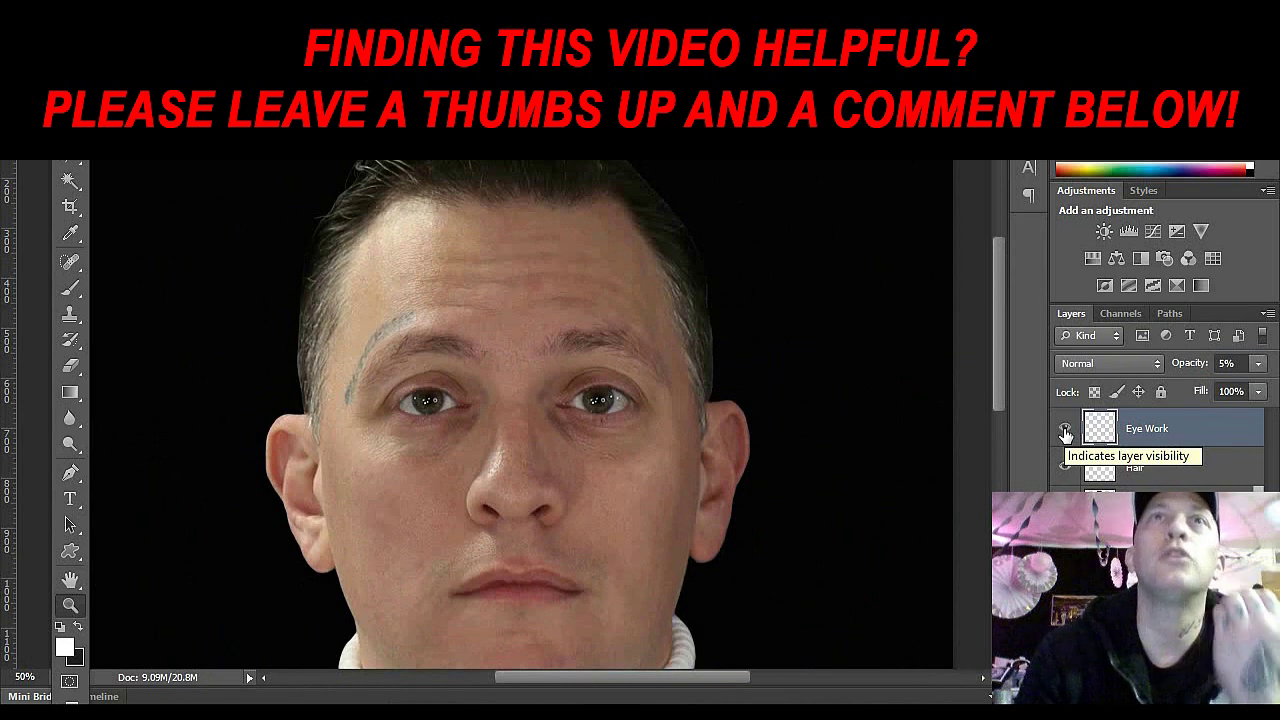
pyautogui.click(1065, 428)
pyautogui.click(1065, 428)
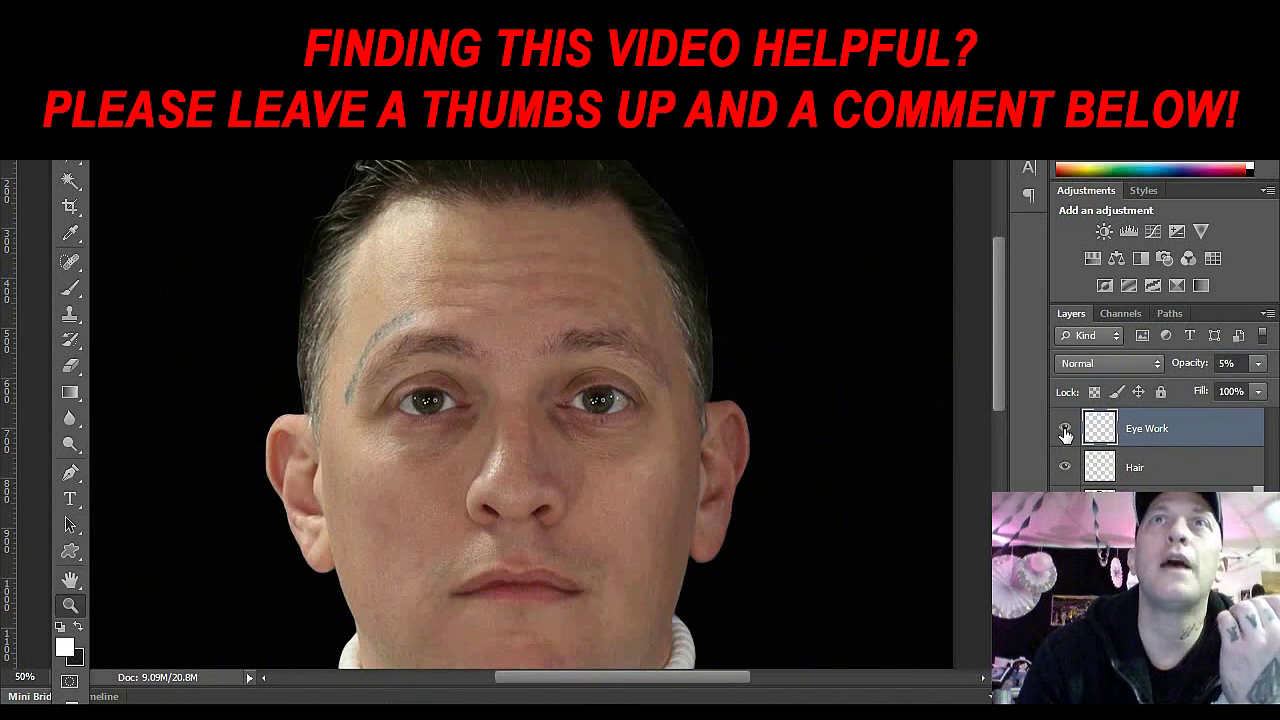
pyautogui.click(1065, 430)
pyautogui.click(1065, 430)
pyautogui.keyDown('alt'); pyautogui.click(502, 486); pyautogui.keyUp('alt')
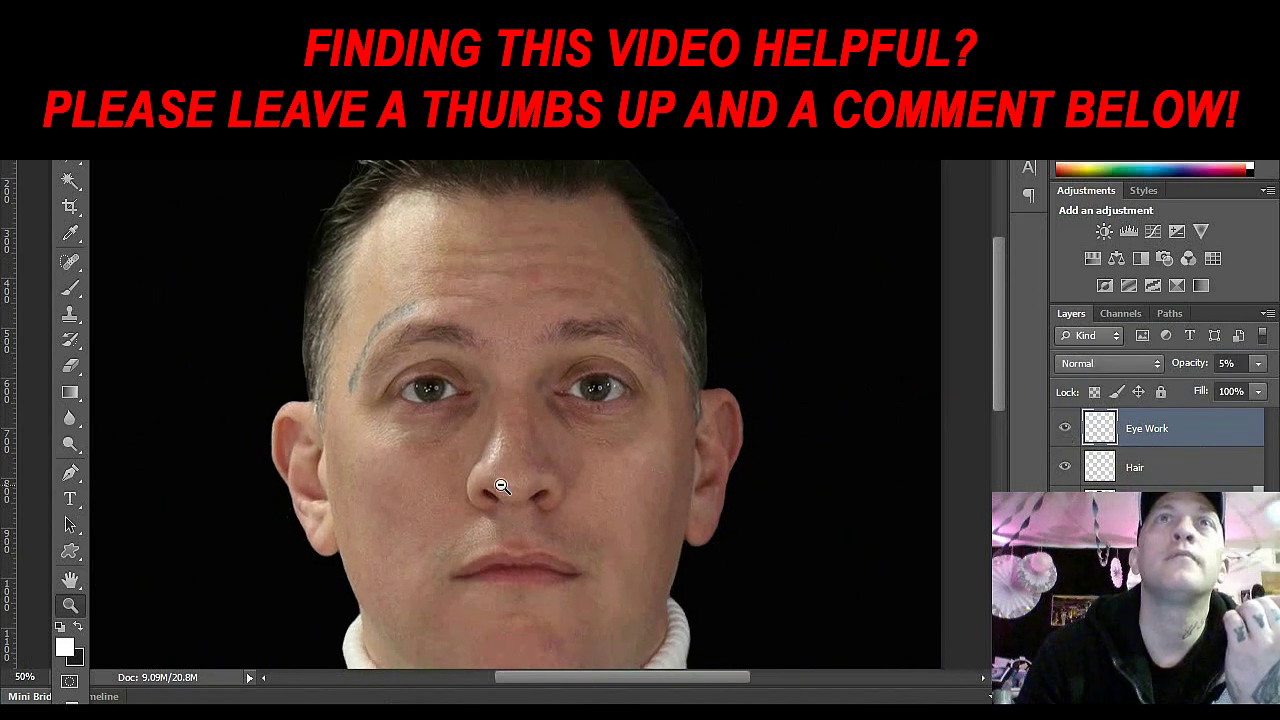
pyautogui.keyDown('alt'); pyautogui.click(502, 486); pyautogui.keyUp('alt')
pyautogui.keyDown('alt'); pyautogui.click(502, 486); pyautogui.keyUp('alt')
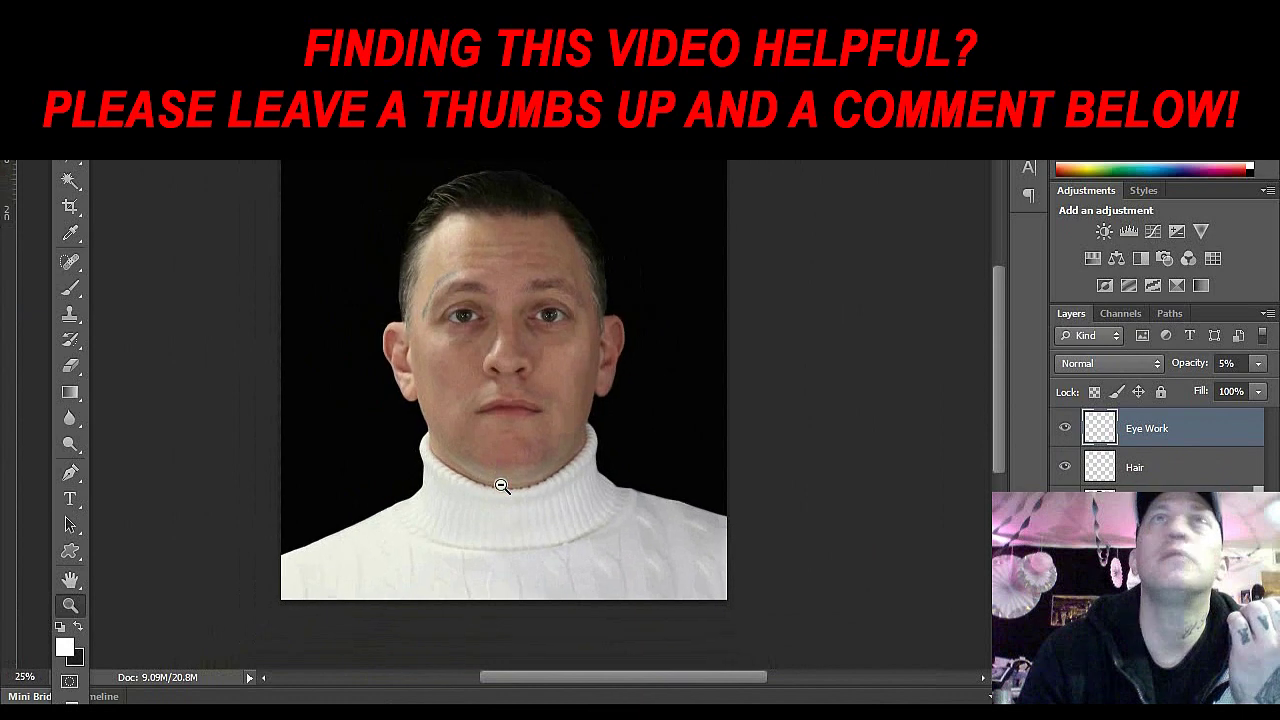
pyautogui.click(1067, 432)
pyautogui.click(1067, 432)
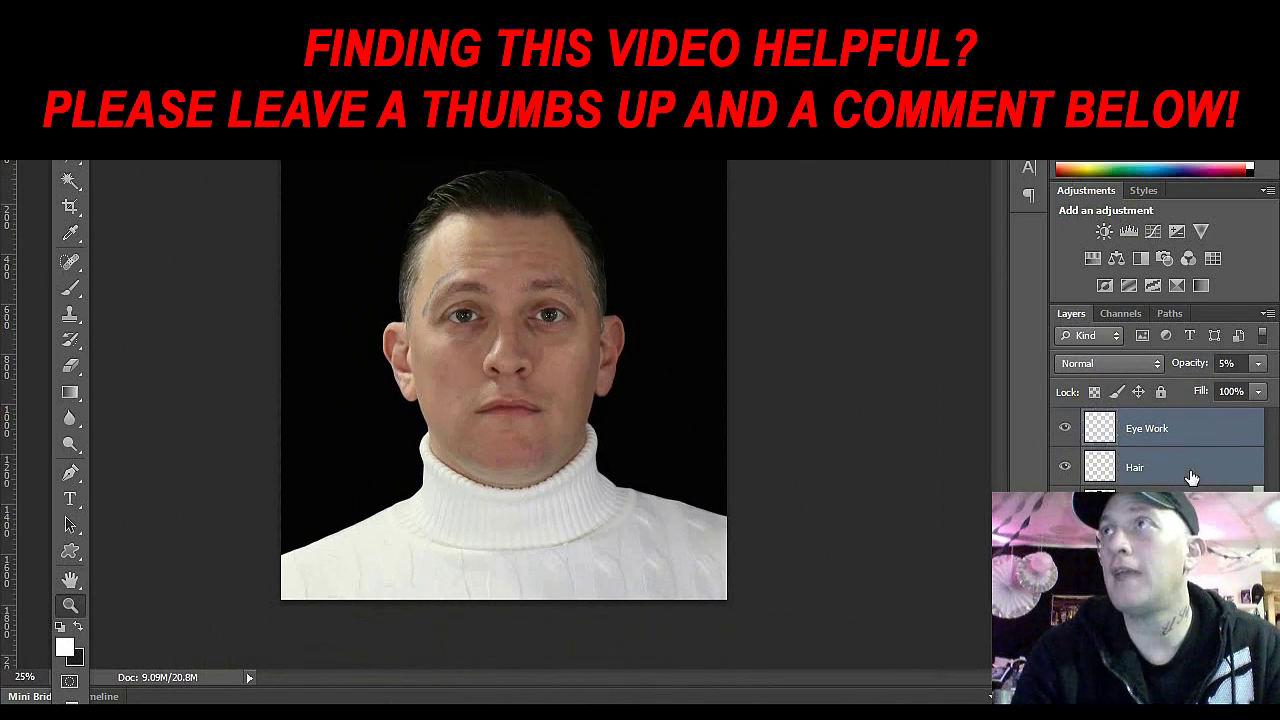
# Step: Merge the Eye Work layer with the Hair and portrait layers beneath it, leaving the black Layer 1 separate
pyautogui.rightClick(1161, 488)
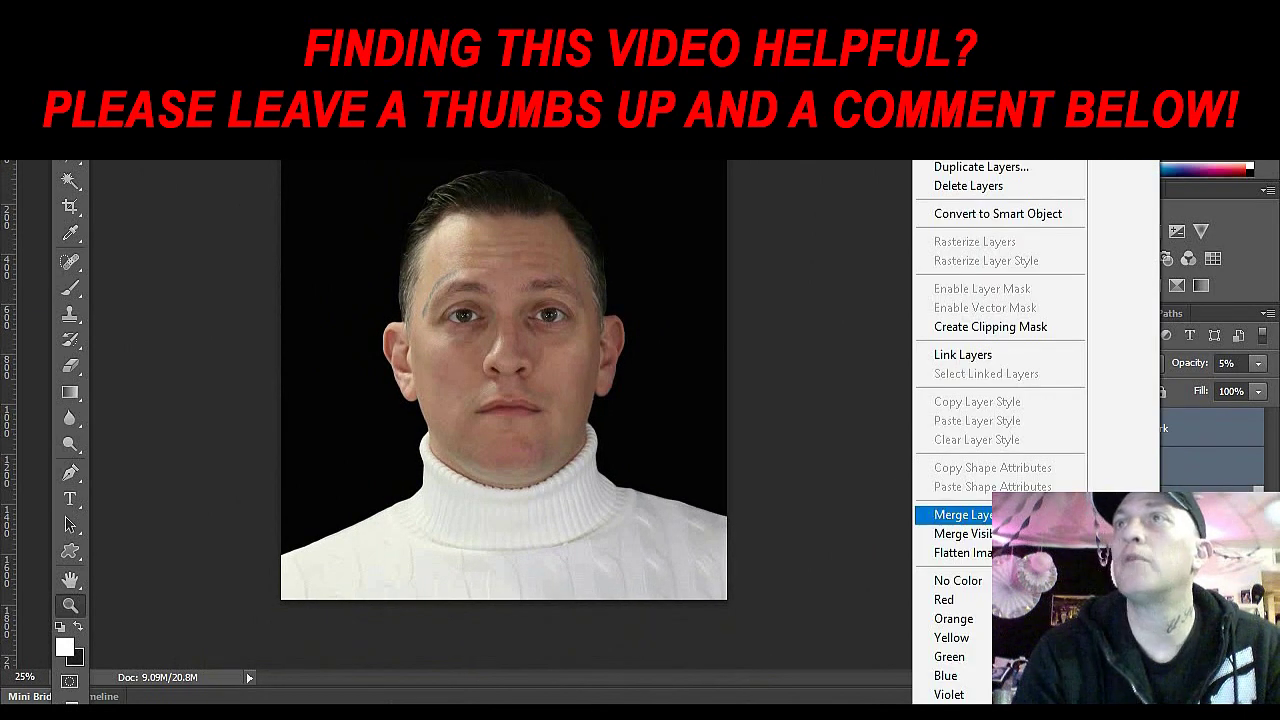
pyautogui.click(960, 514)
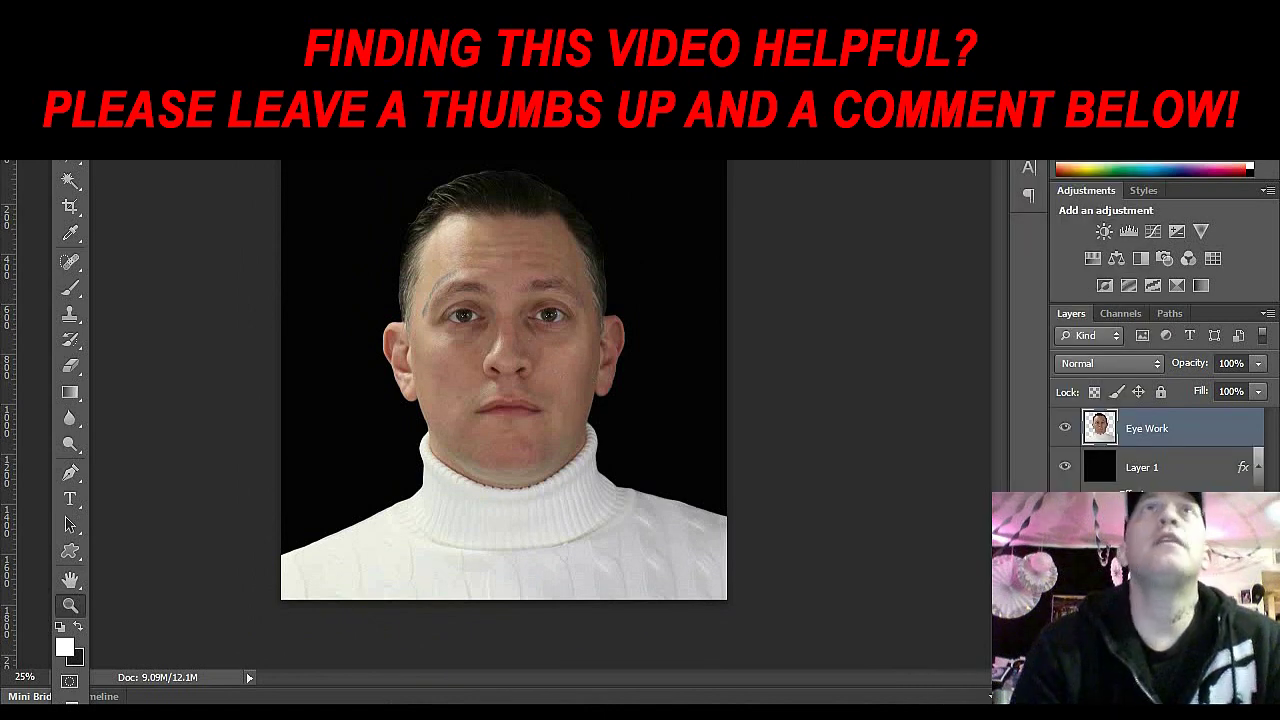
# Step: Try the Reduce Noise filter on the Eye Work layer with Preserve Details set to 0%
pyautogui.click(580, 309)
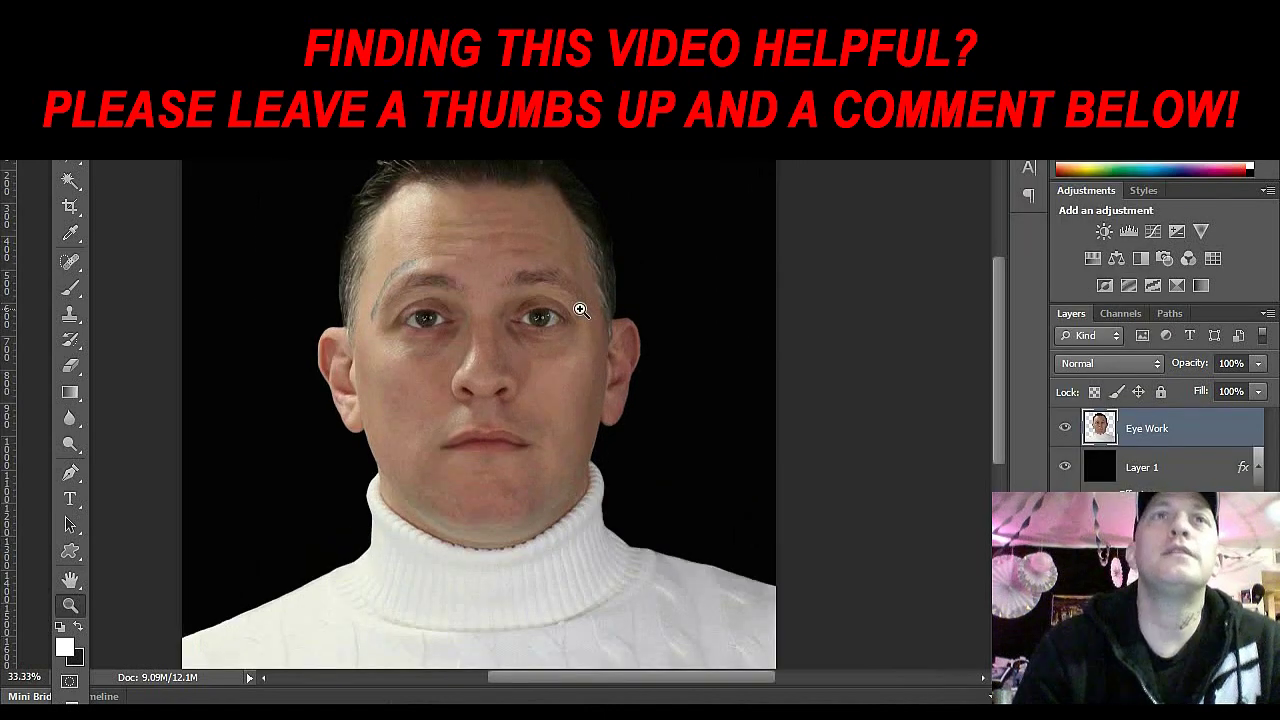
pyautogui.hotkey('alt', 'v')
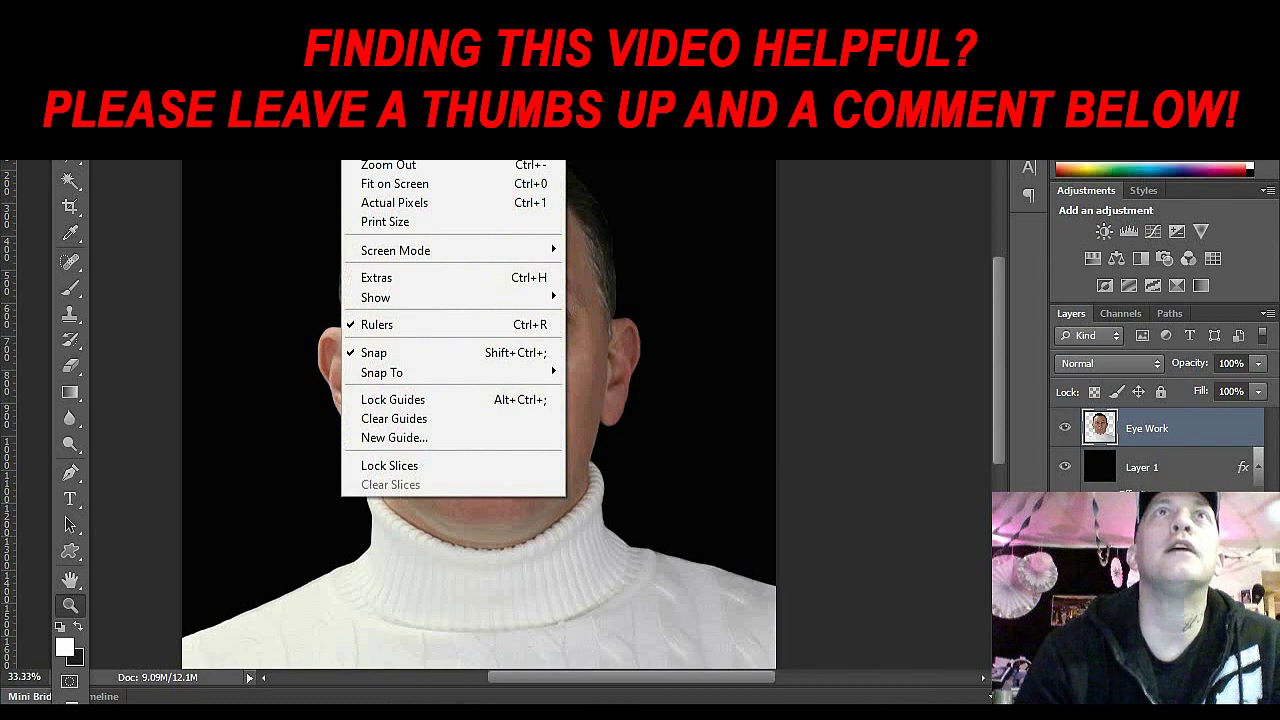
pyautogui.press('Left')
pyautogui.press('Left')
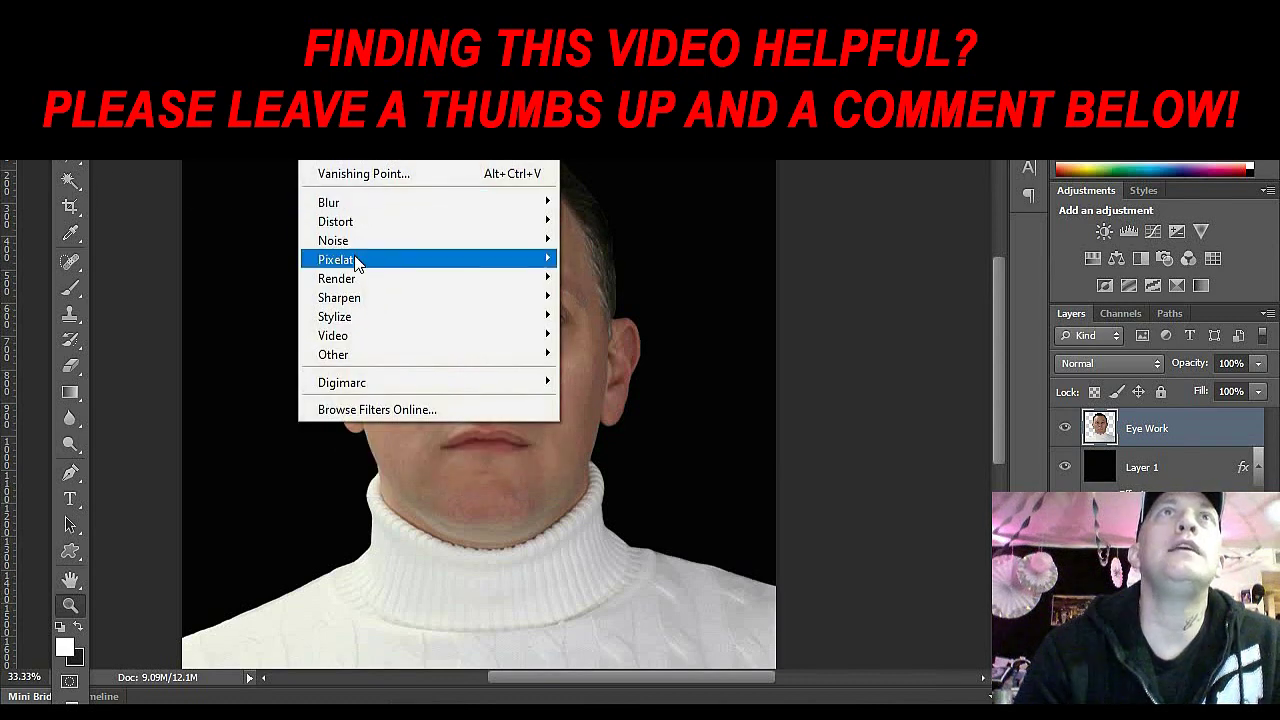
pyautogui.moveTo(356, 243)
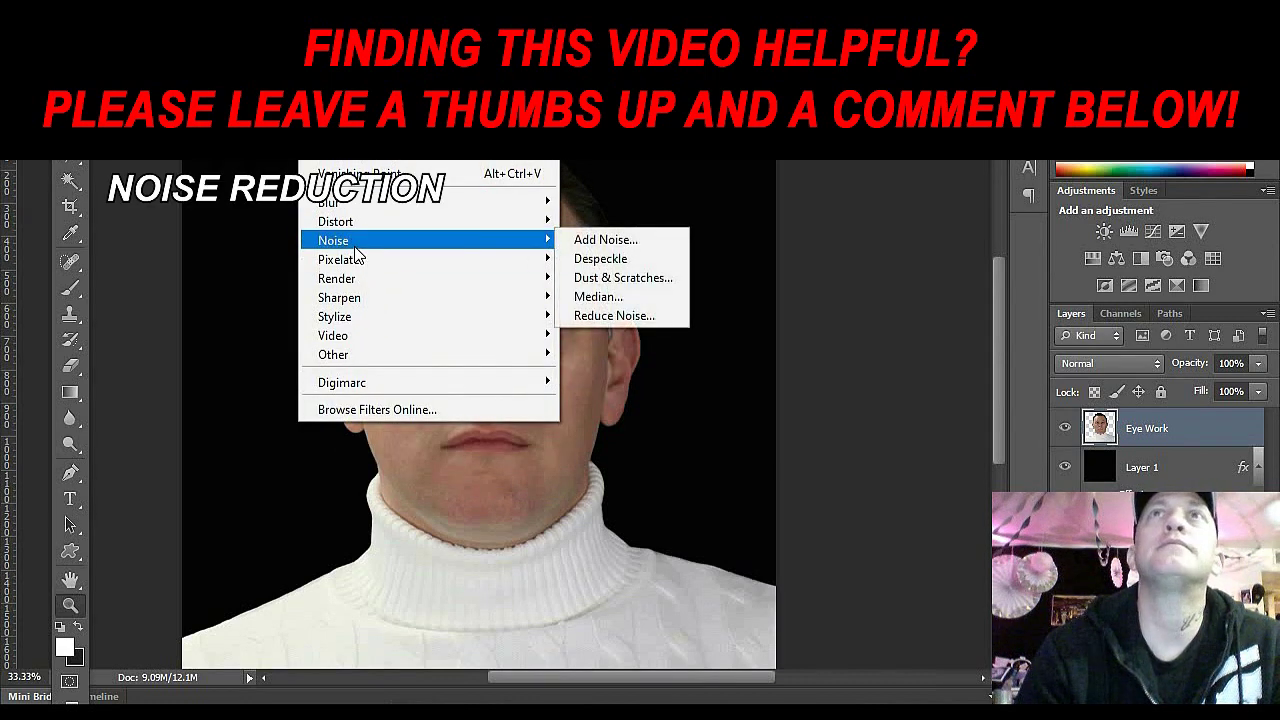
pyautogui.click(627, 313)
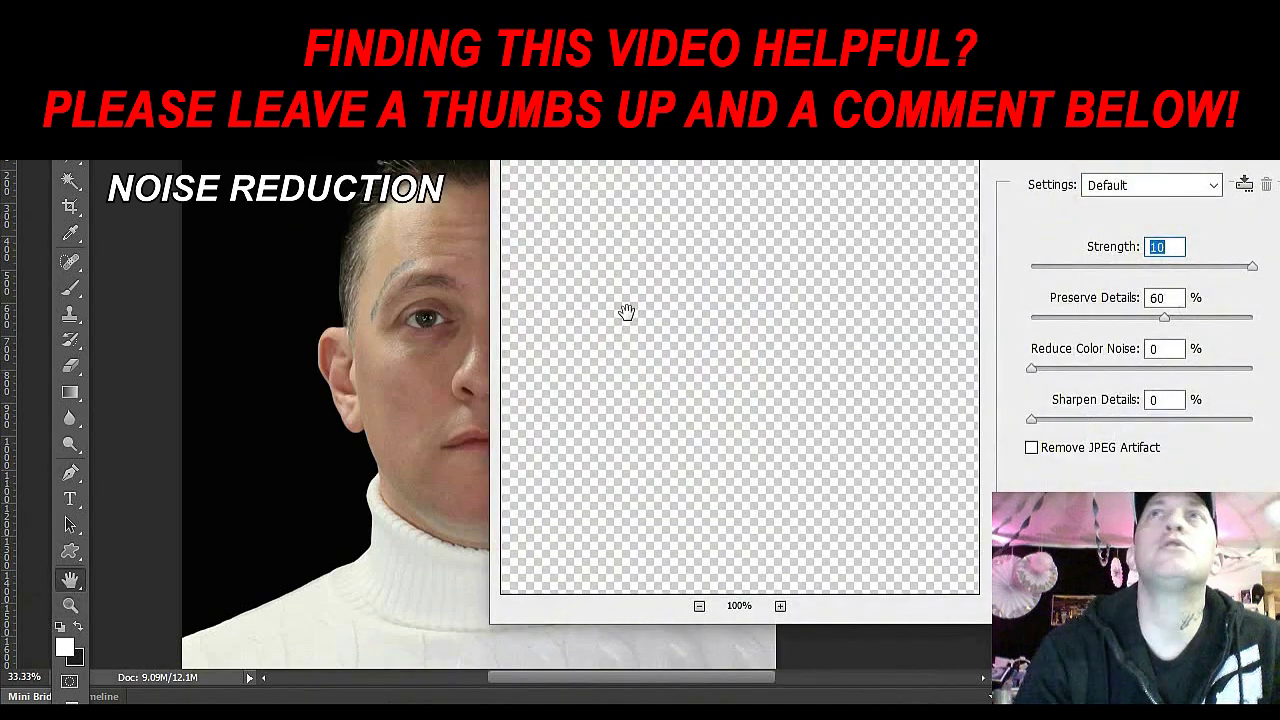
pyautogui.moveTo(640, 100); pyautogui.dragTo(143, 151)
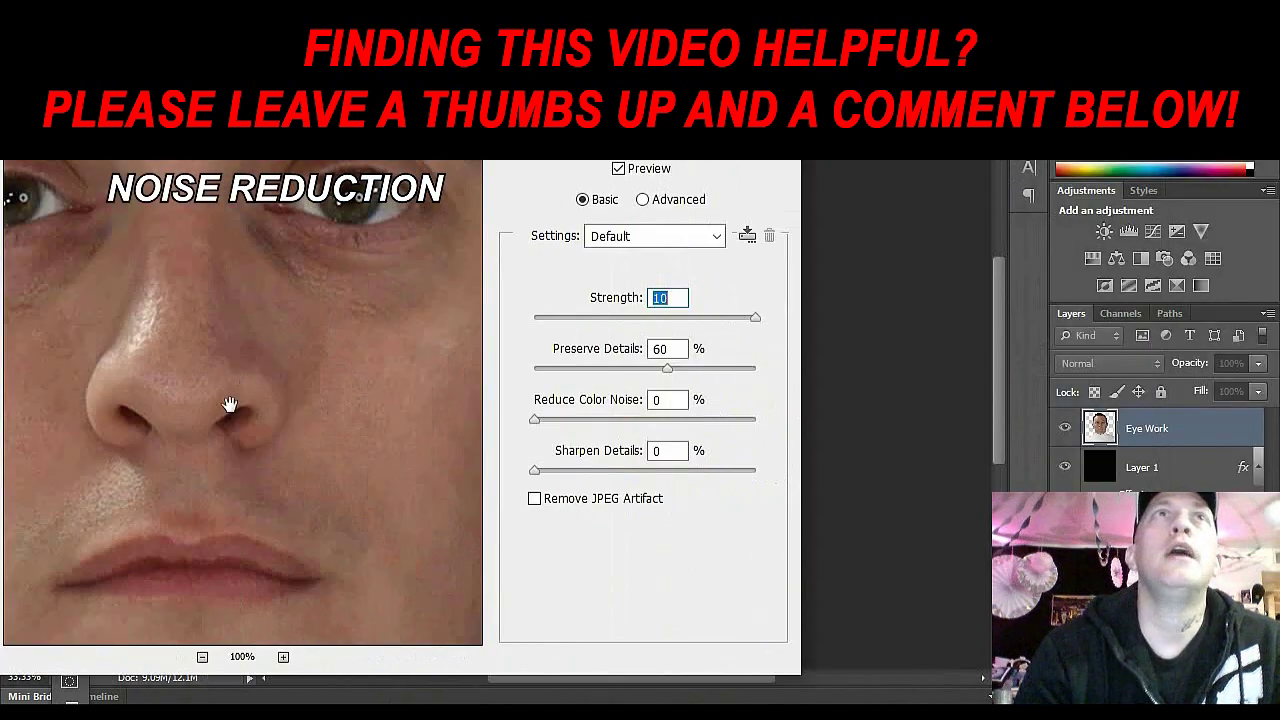
pyautogui.moveTo(229, 400); pyautogui.dragTo(363, 394)
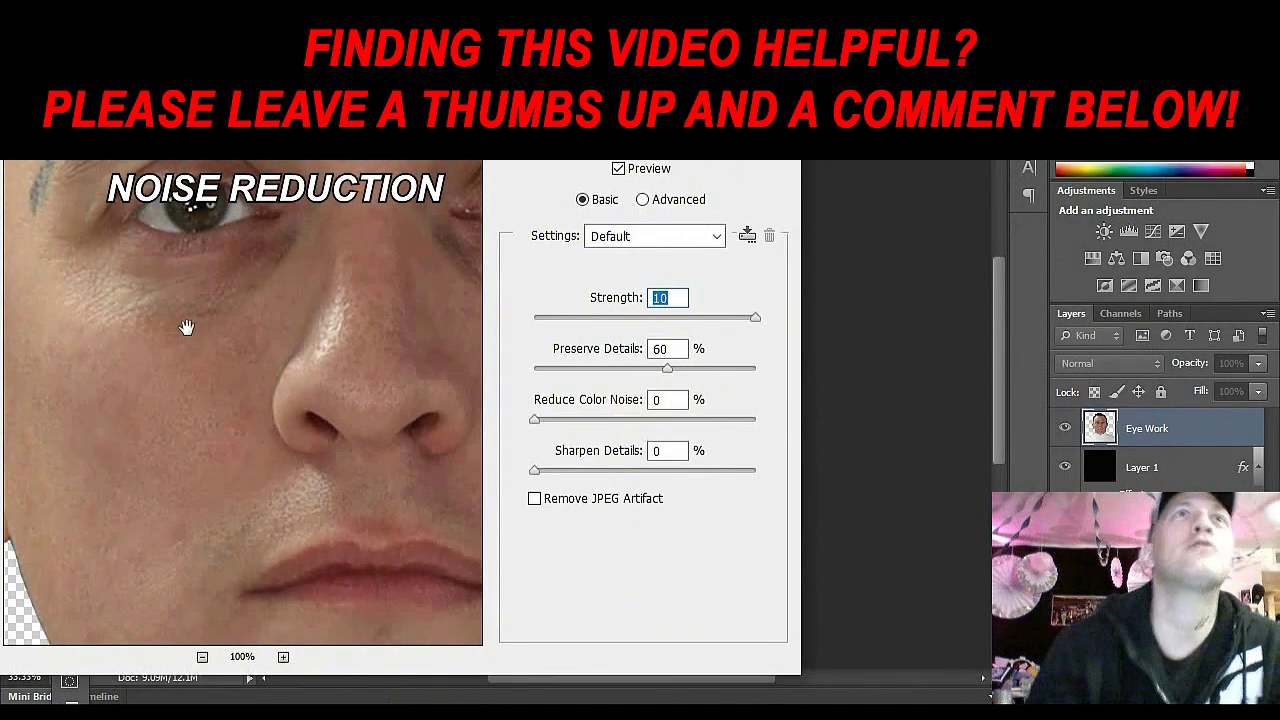
pyautogui.moveTo(668, 372); pyautogui.dragTo(443, 377)
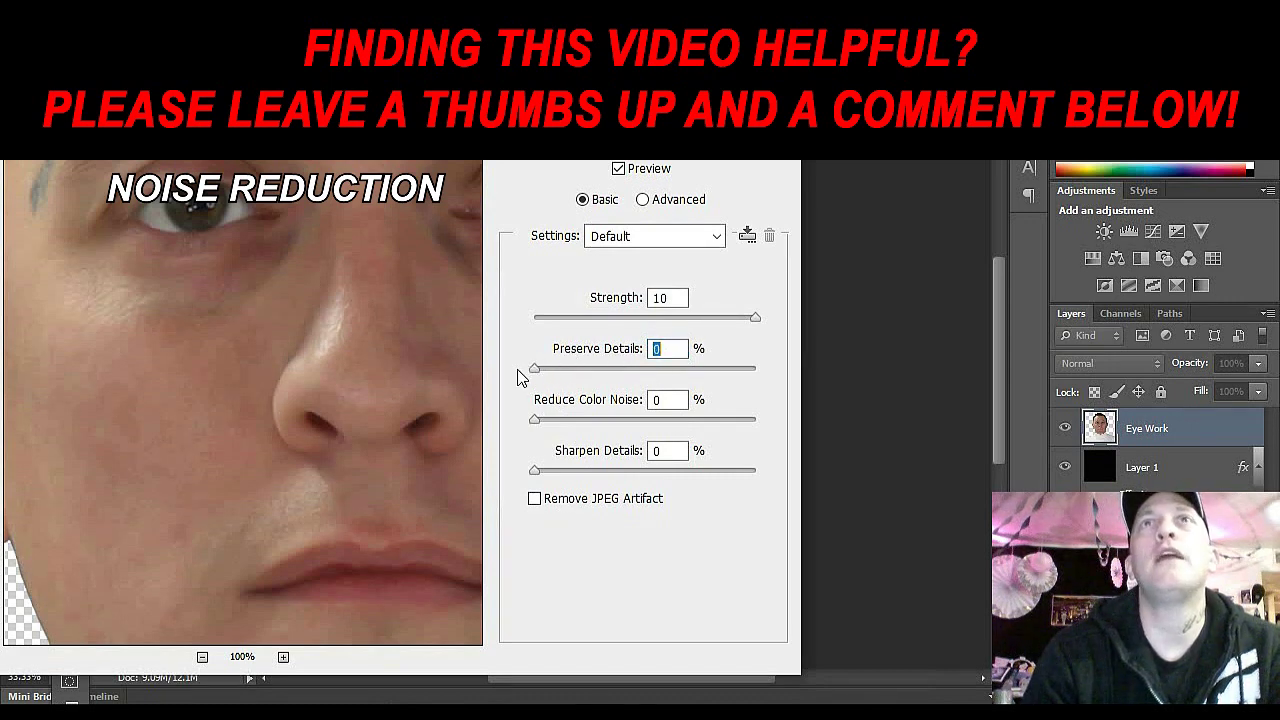
# Step: Check the smoothed eyes, nose and mouth in the filter preview, and undo the noise reduction once it is applied
pyautogui.moveTo(214, 337); pyautogui.dragTo(109, 286)
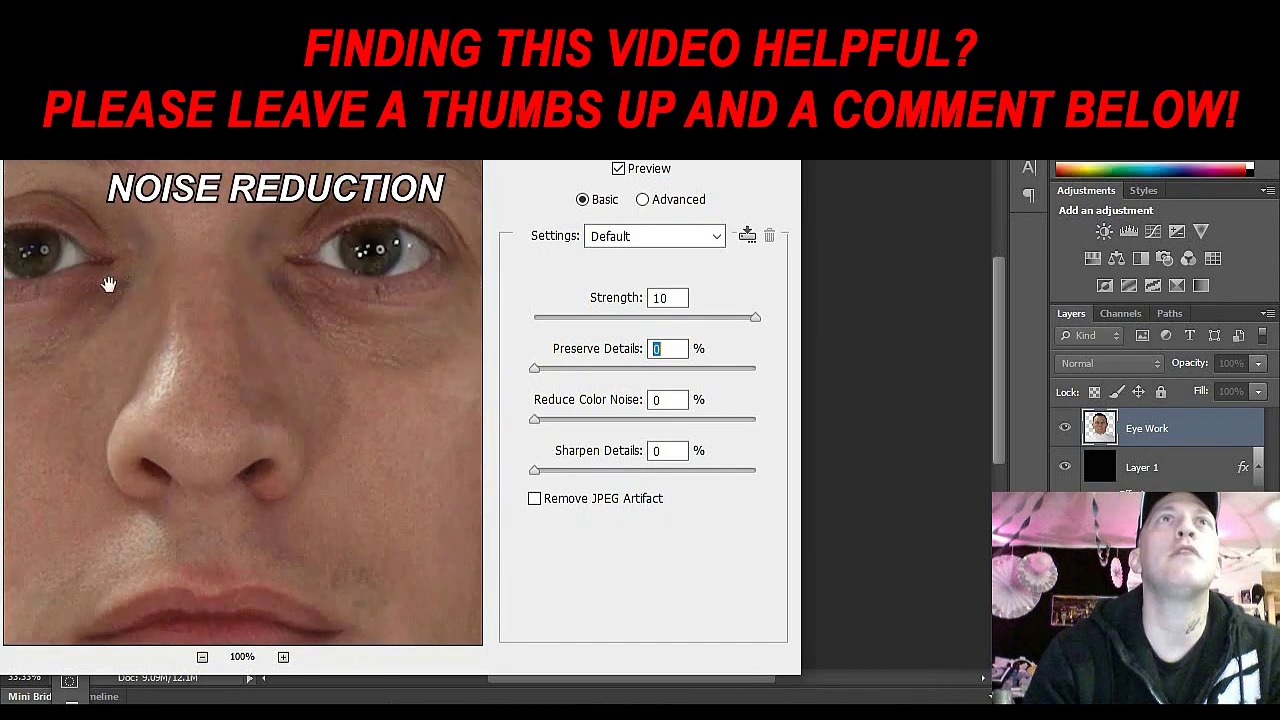
pyautogui.moveTo(348, 456); pyautogui.dragTo(286, 366)
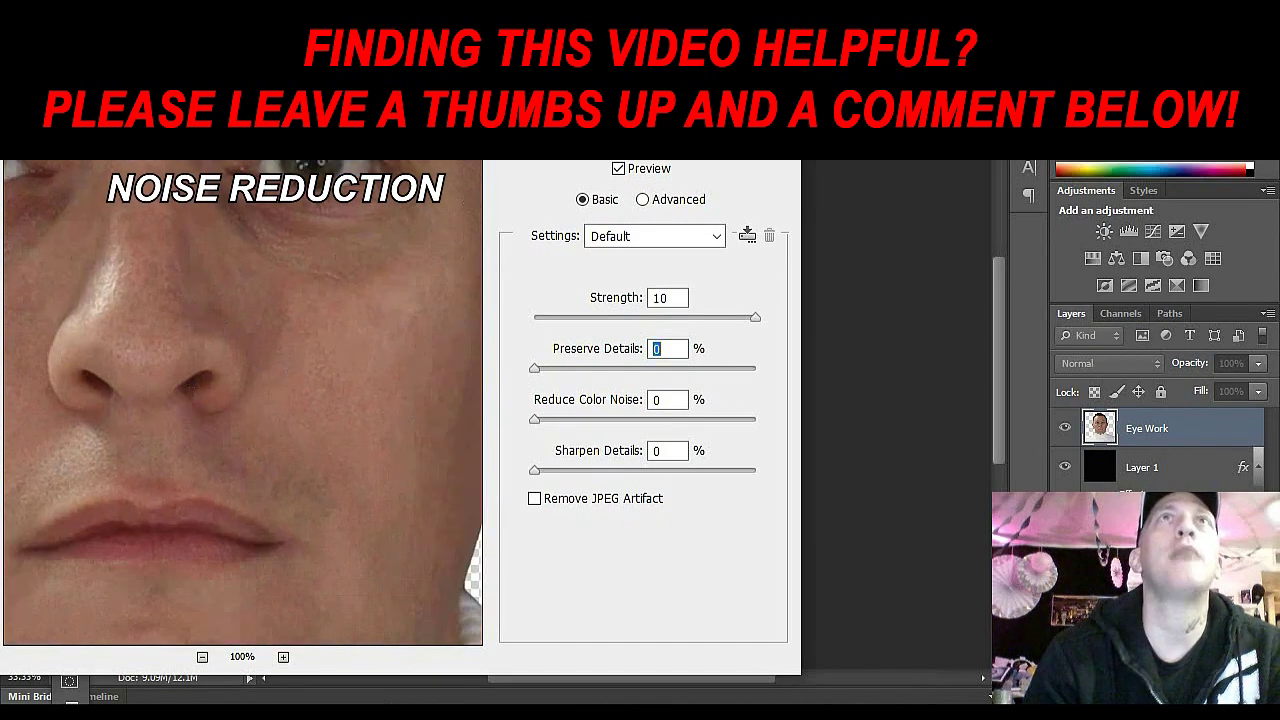
pyautogui.moveTo(464, 94); pyautogui.dragTo(1101, 52)
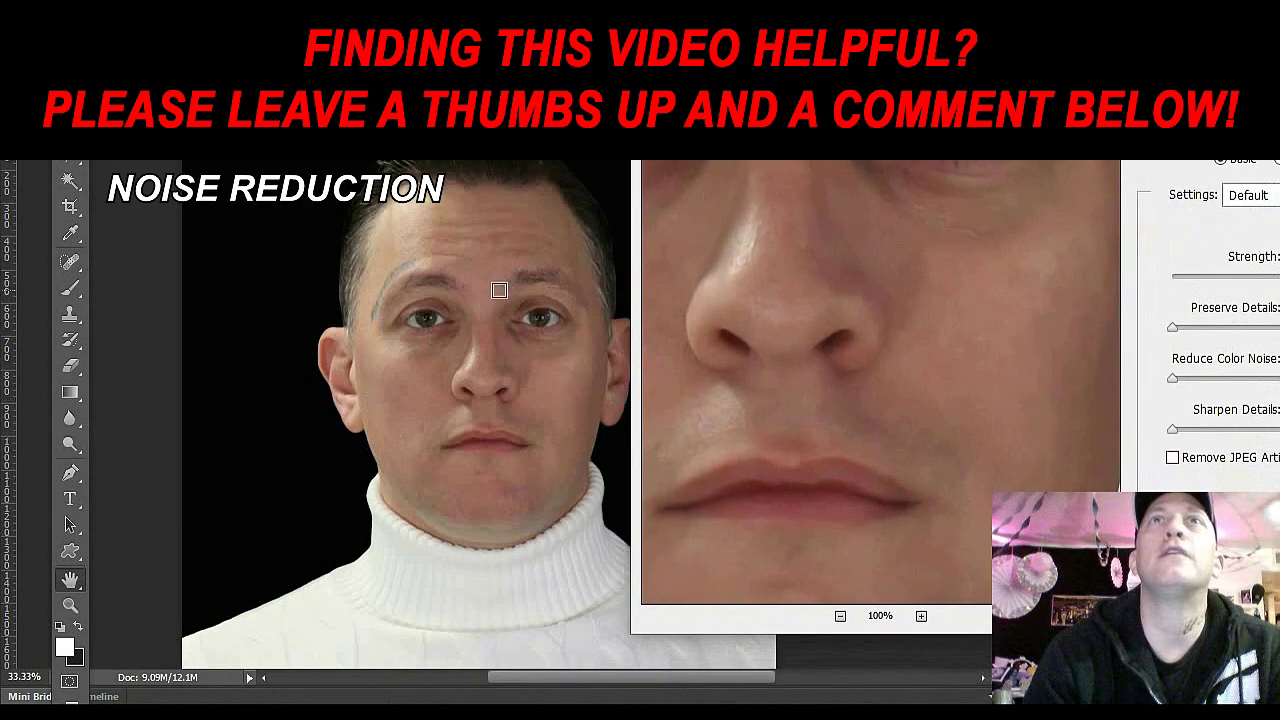
pyautogui.moveTo(880, 40); pyautogui.dragTo(553, 94)
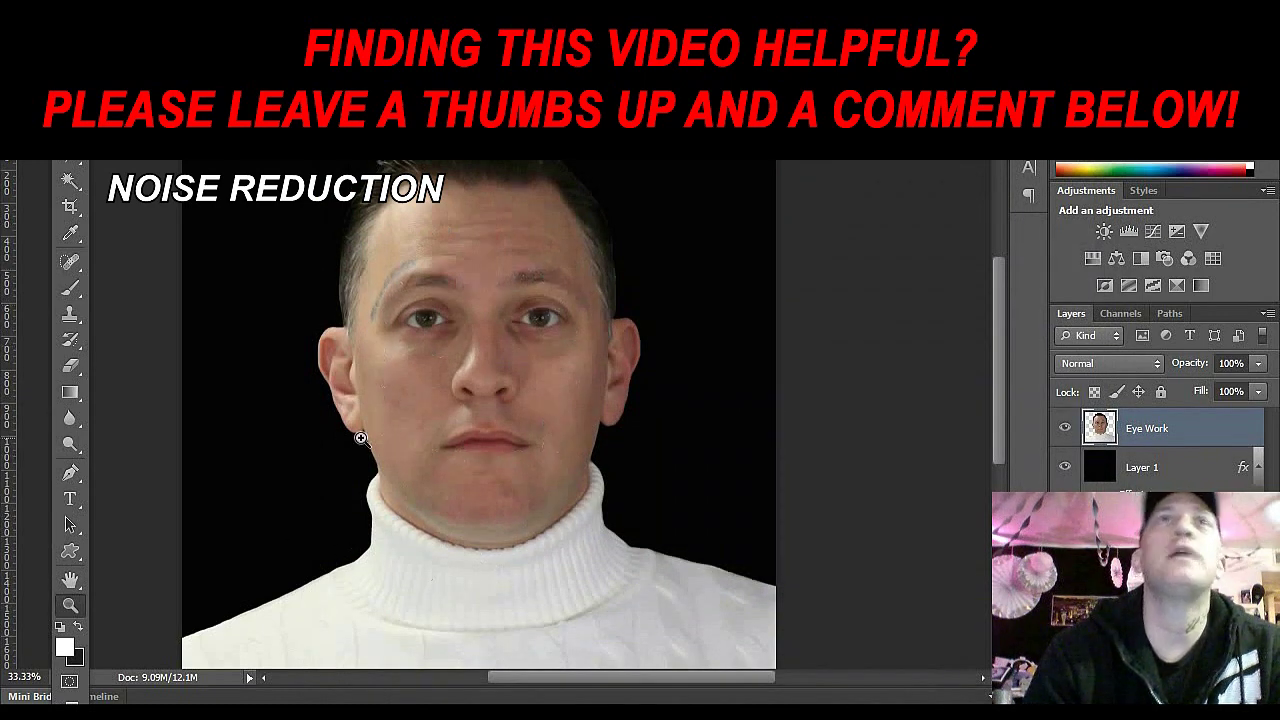
pyautogui.hotkey('alt', 'e')
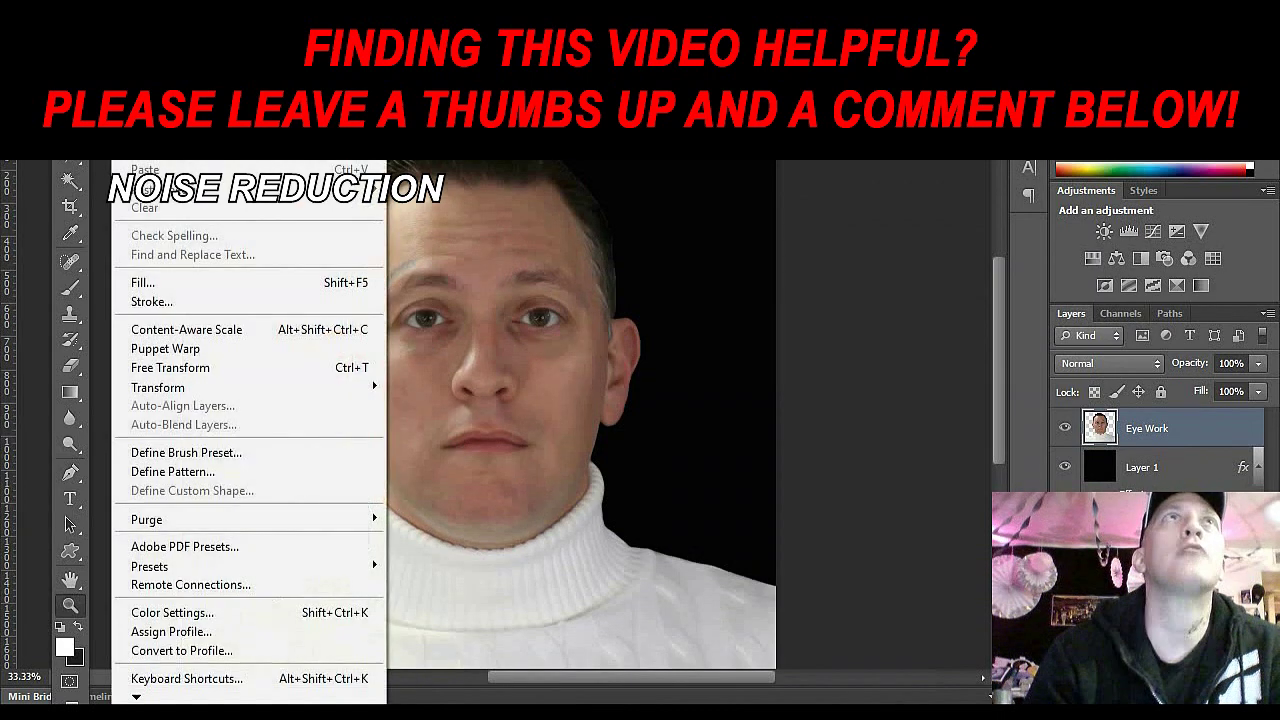
pyautogui.press('Escape')
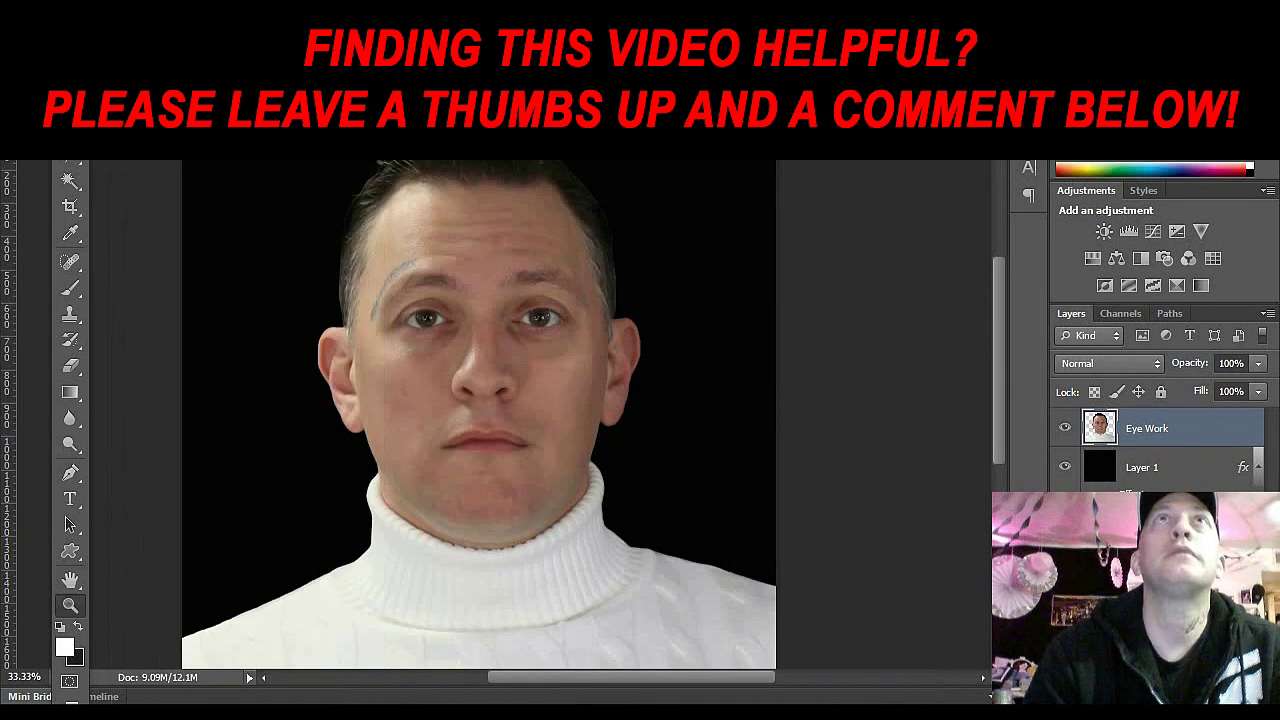
# Step: Reopen Reduce Noise for the Eye Work layer, set Preserve Details to 20%, and check the skin around the eye
pyautogui.hotkey('alt', 't')
pyautogui.moveTo(414, 246)
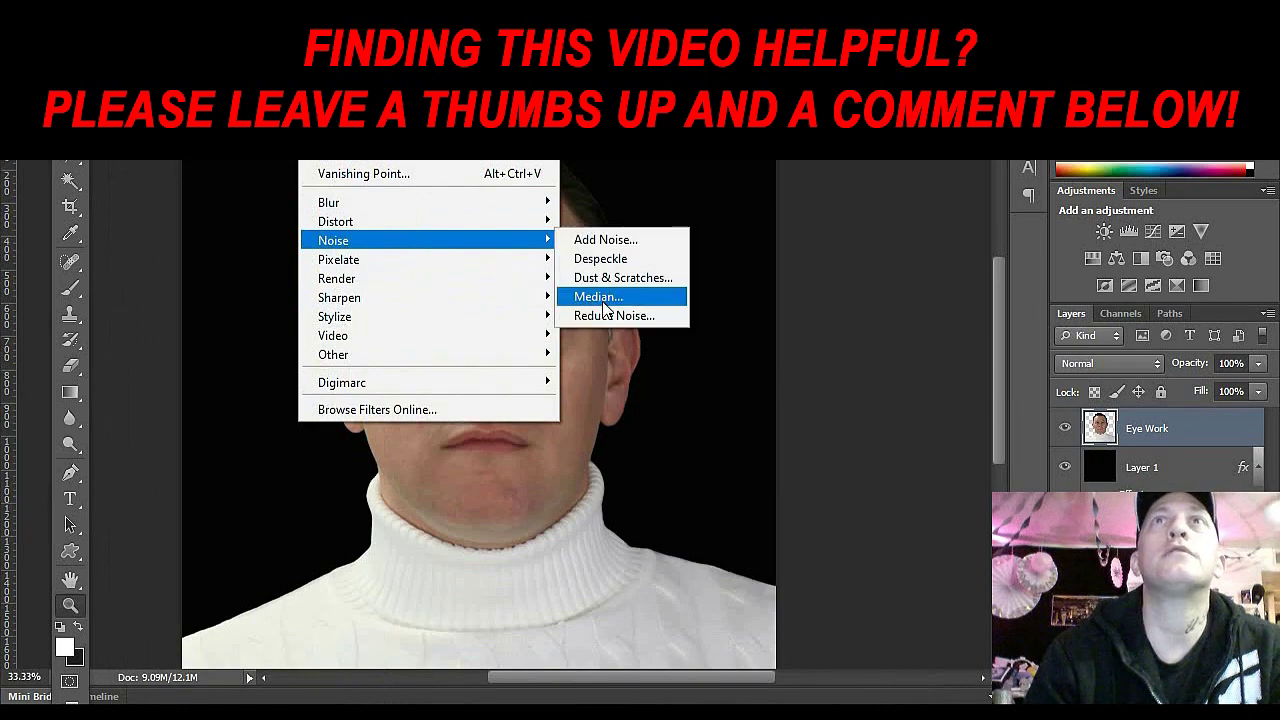
pyautogui.click(600, 316)
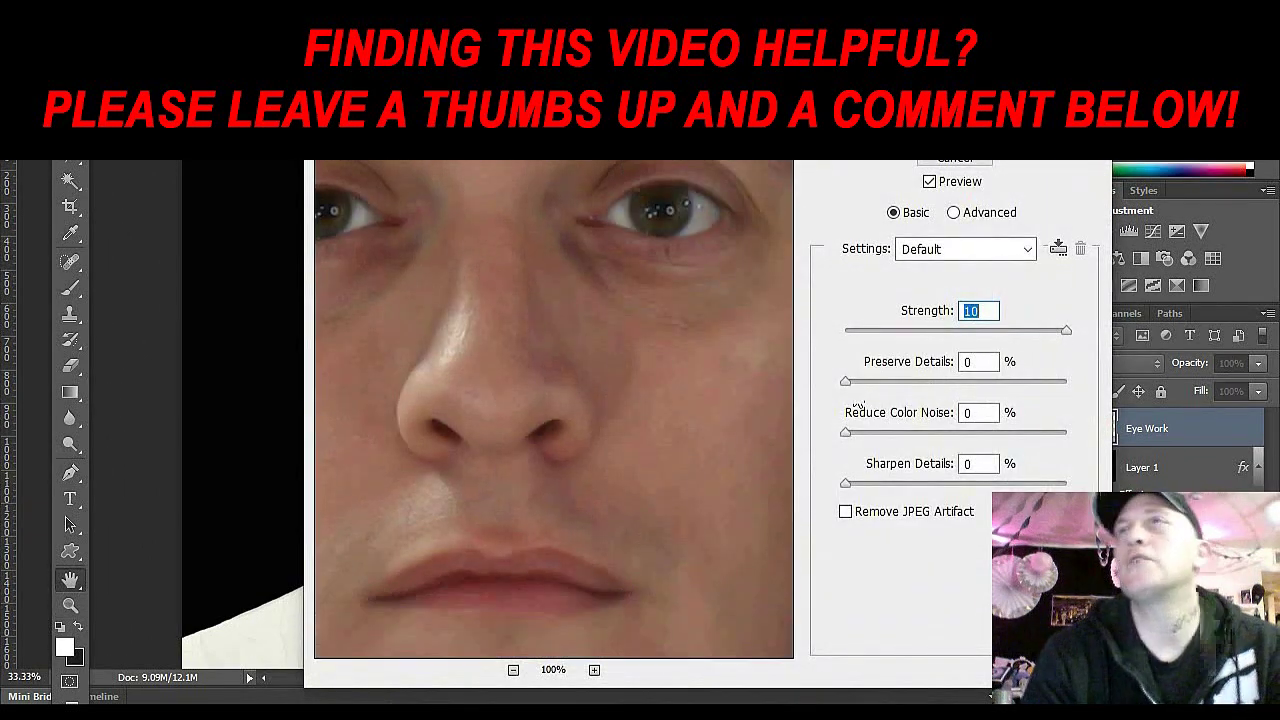
pyautogui.click(846, 382)
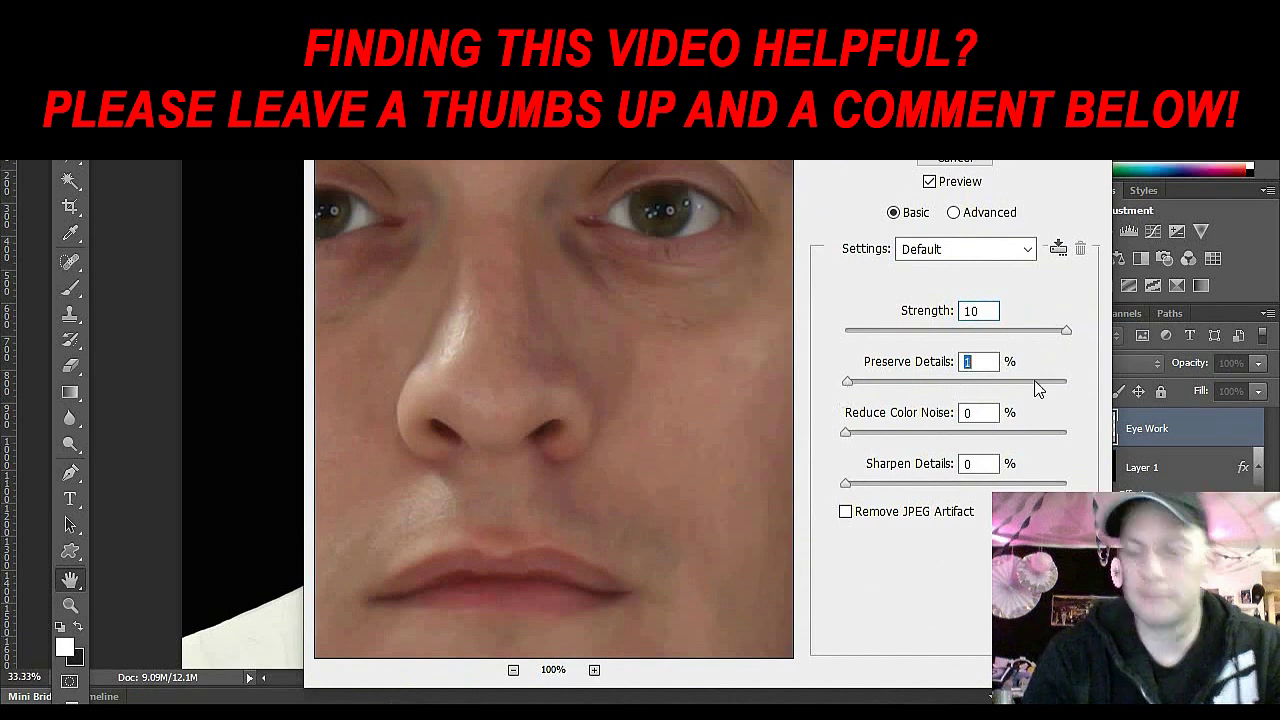
pyautogui.write('20')
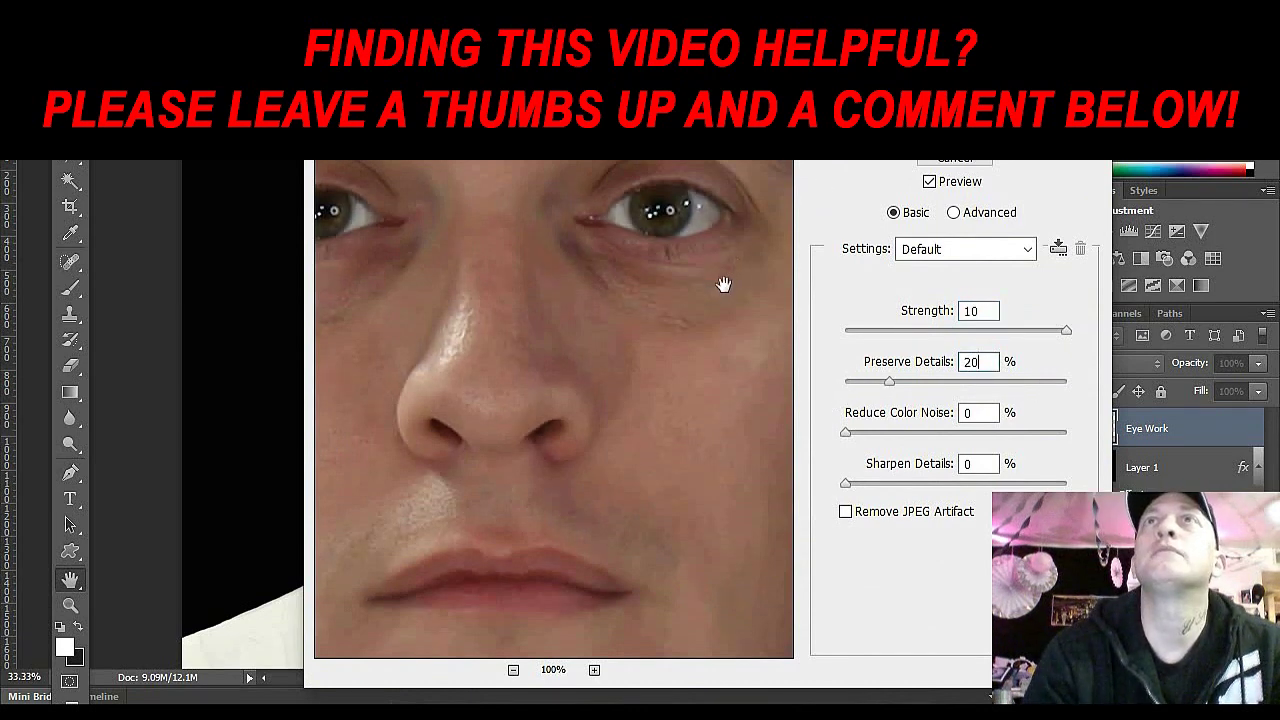
pyautogui.moveTo(651, 332); pyautogui.dragTo(571, 382)
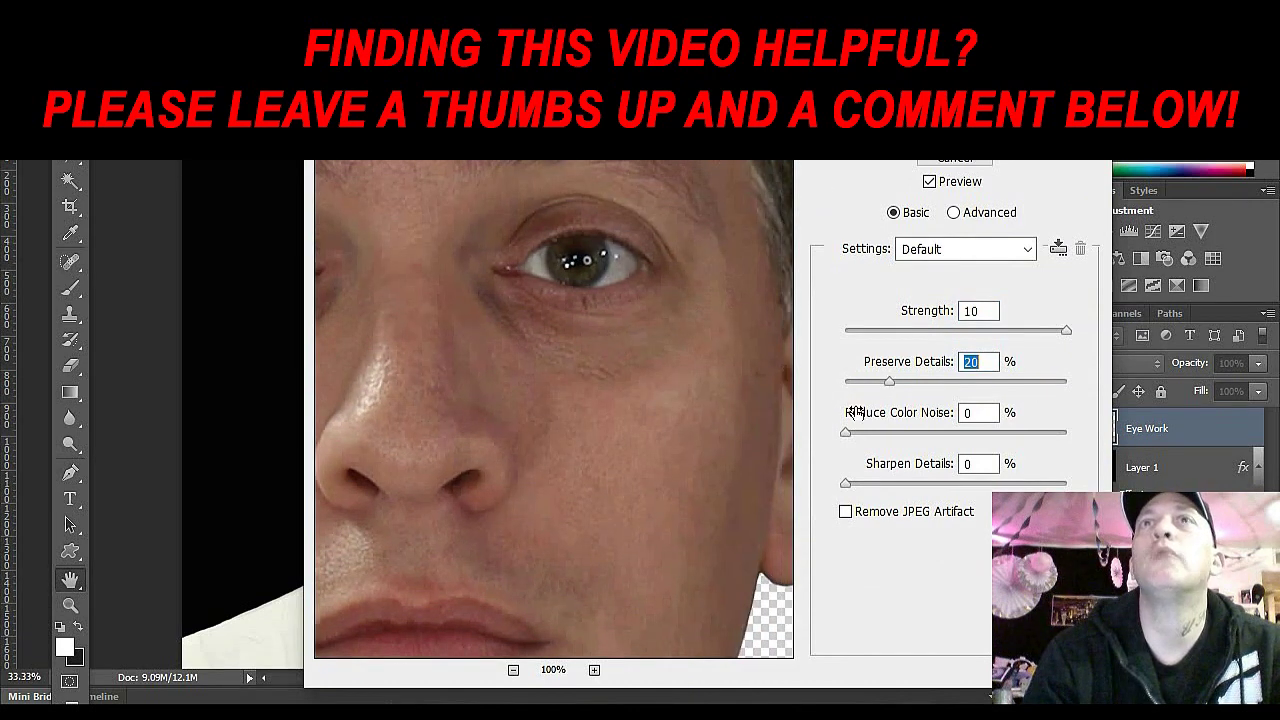
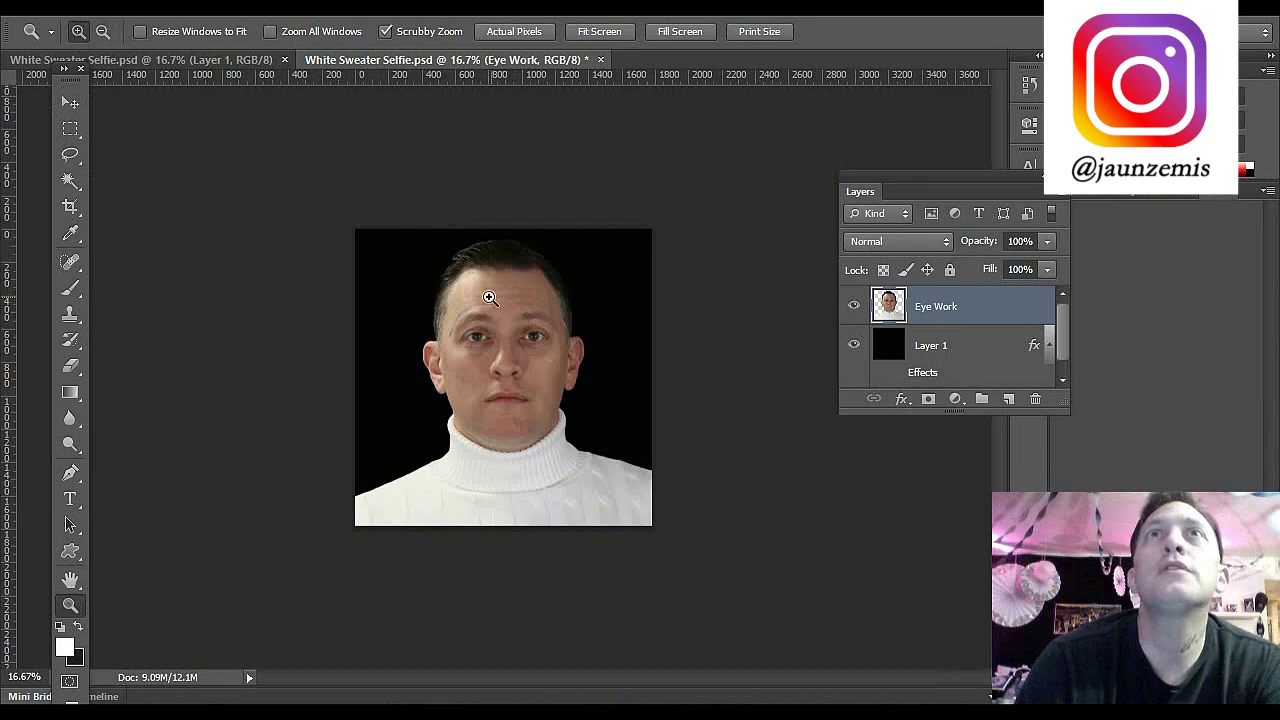
# Step: Lasso the red spot in the middle of the forehead and copy it from the Eye Work layer to a new layer
pyautogui.click(524, 305)
pyautogui.click(527, 270)
pyautogui.click(528, 267)
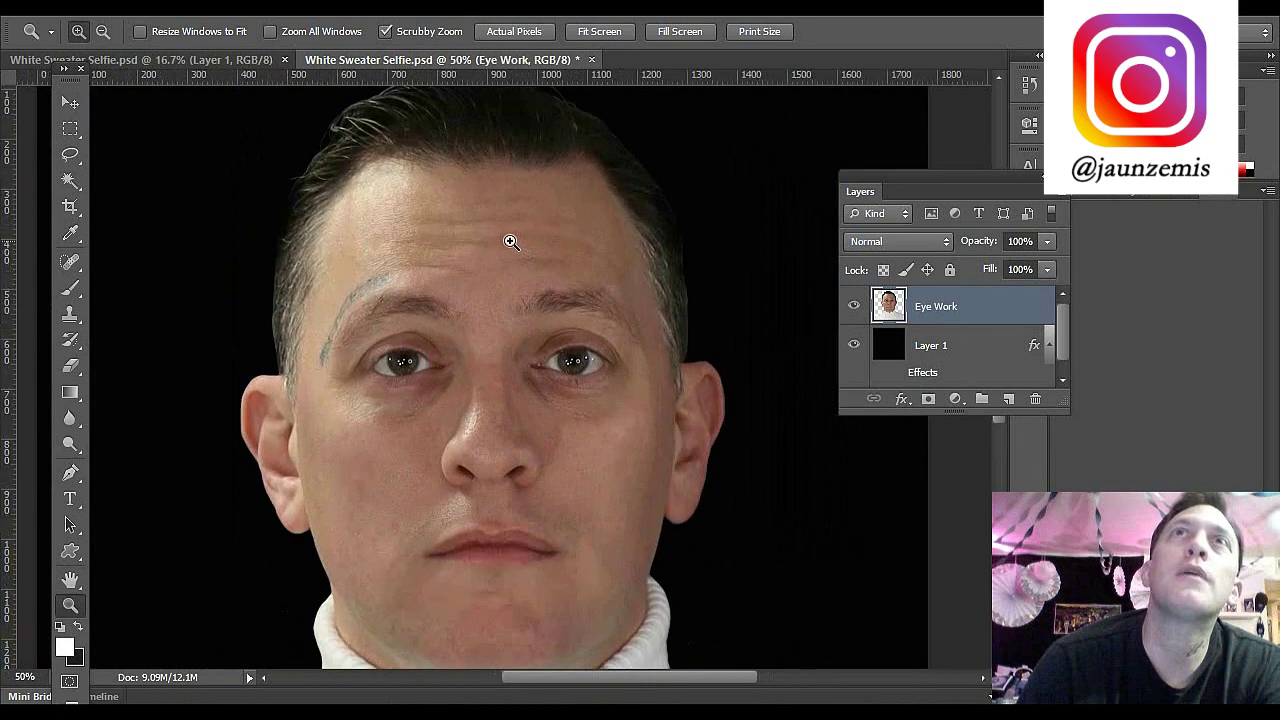
pyautogui.click(440, 318)
pyautogui.click(460, 262)
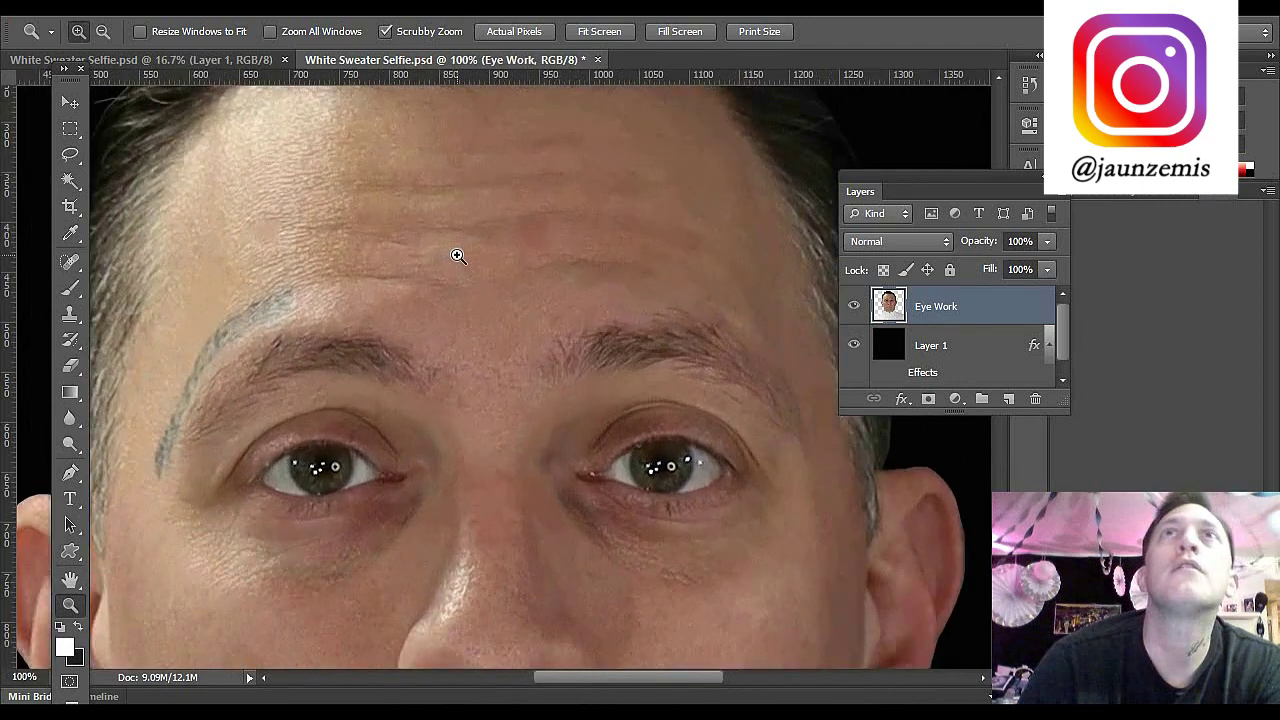
pyautogui.click(69, 162)
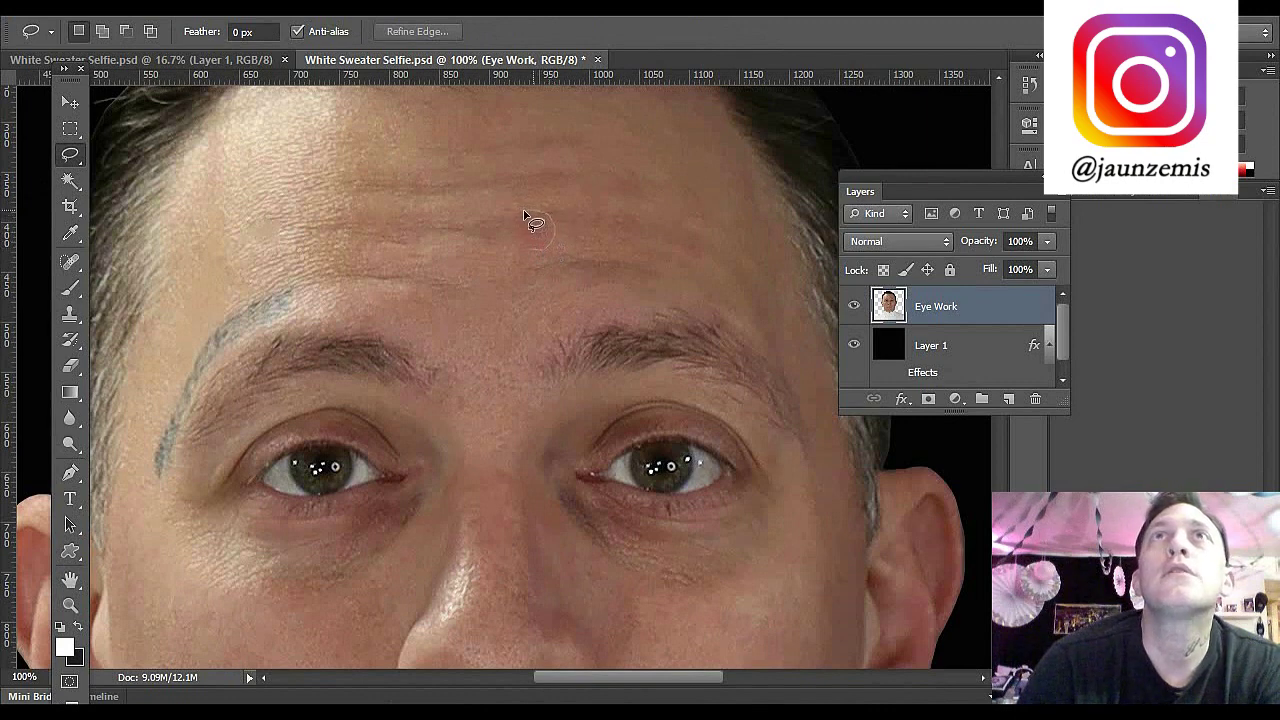
pyautogui.moveTo(511, 231); pyautogui.dragTo(530, 252)
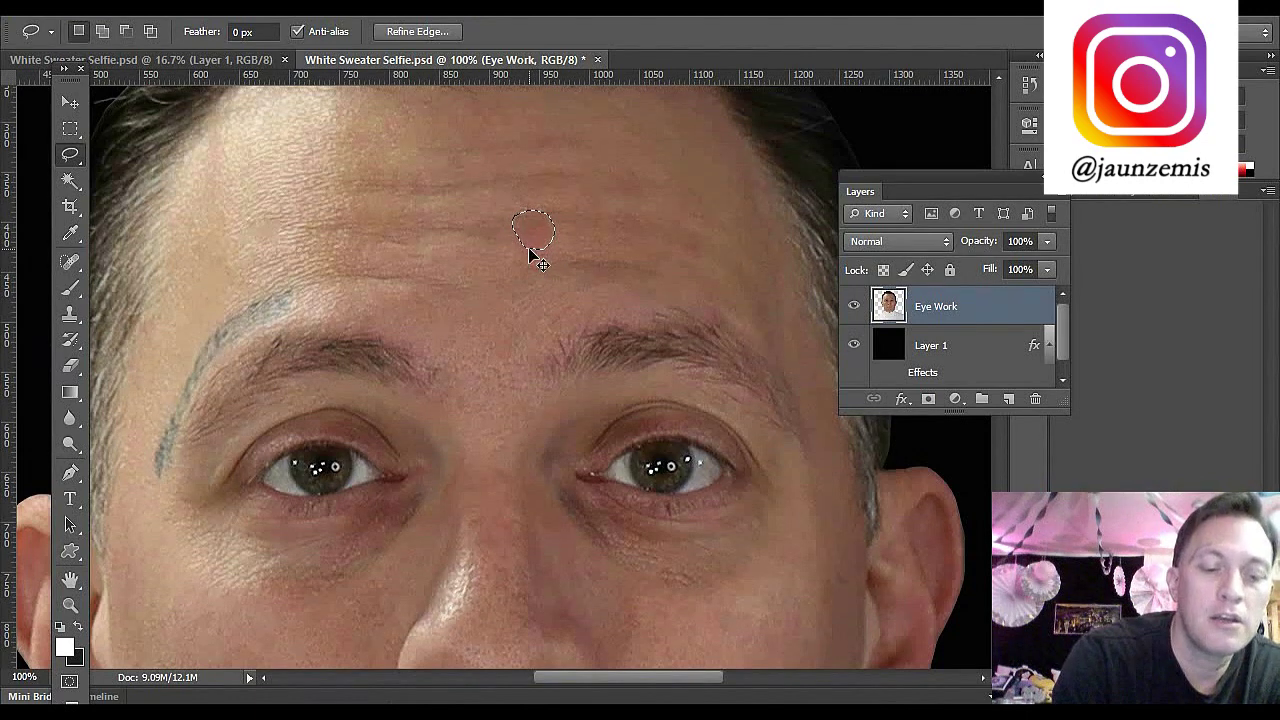
pyautogui.hotkey('ctrl', 'j')
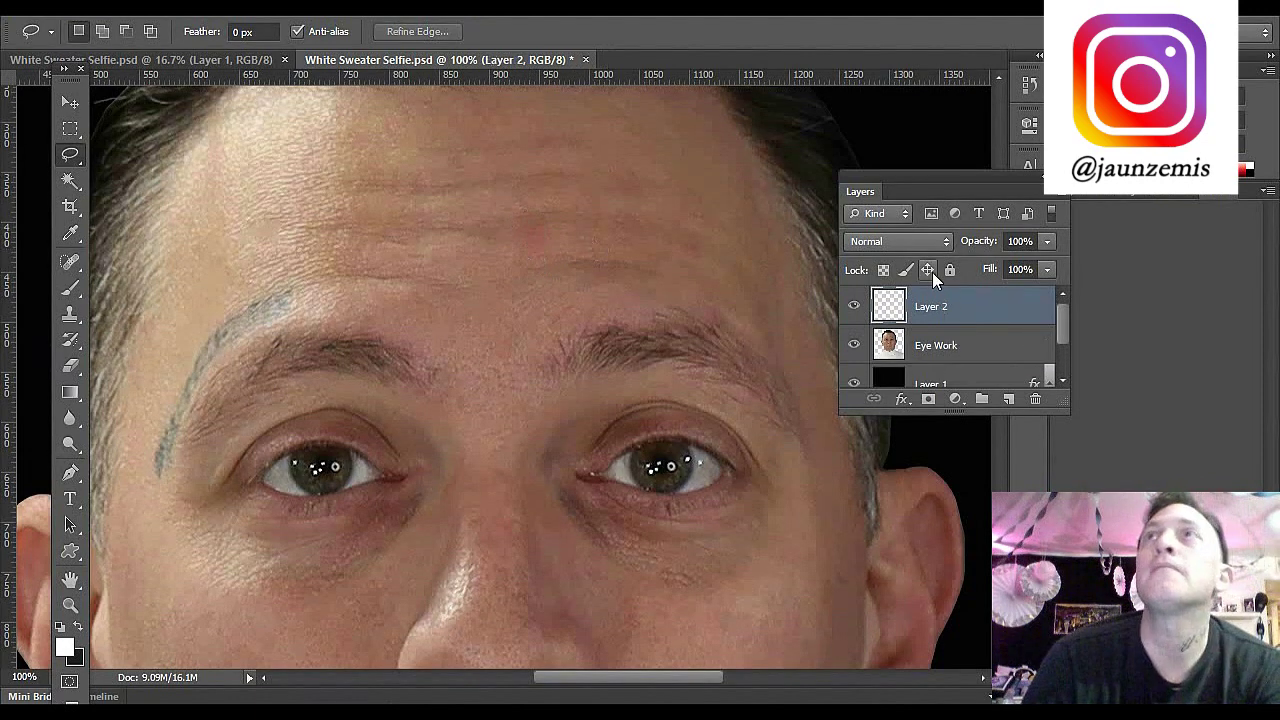
pyautogui.click(854, 307)
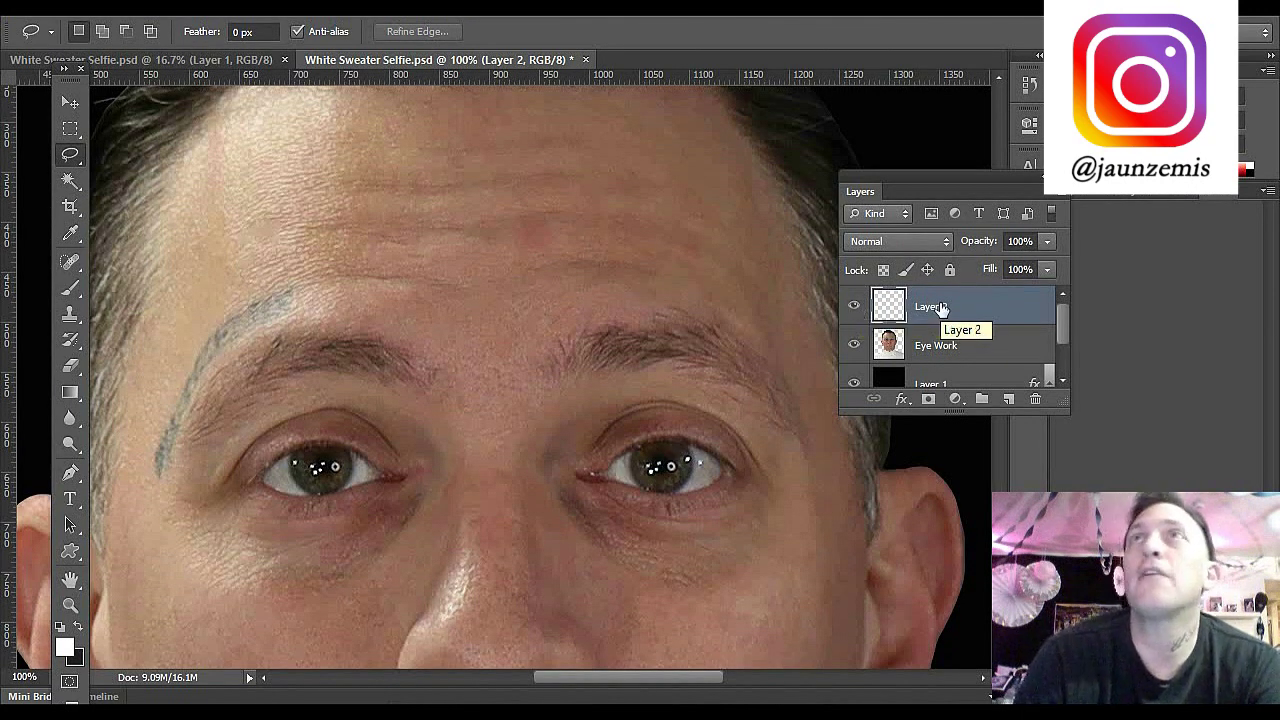
# Step: Apply Selective Color to the forehead spot on Layer 2, setting the Reds to Cyan +6%, Magenta -7% and Black -2%
pyautogui.click(107, 8)
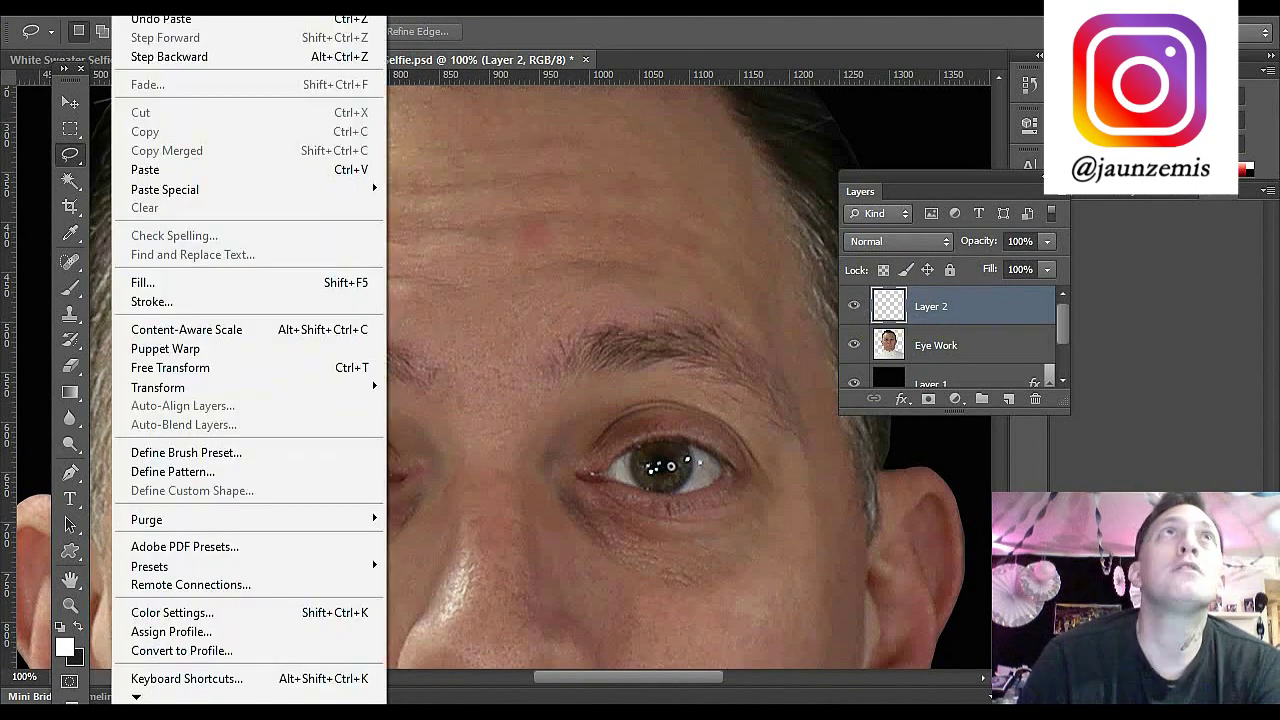
pyautogui.moveTo(145, 8)
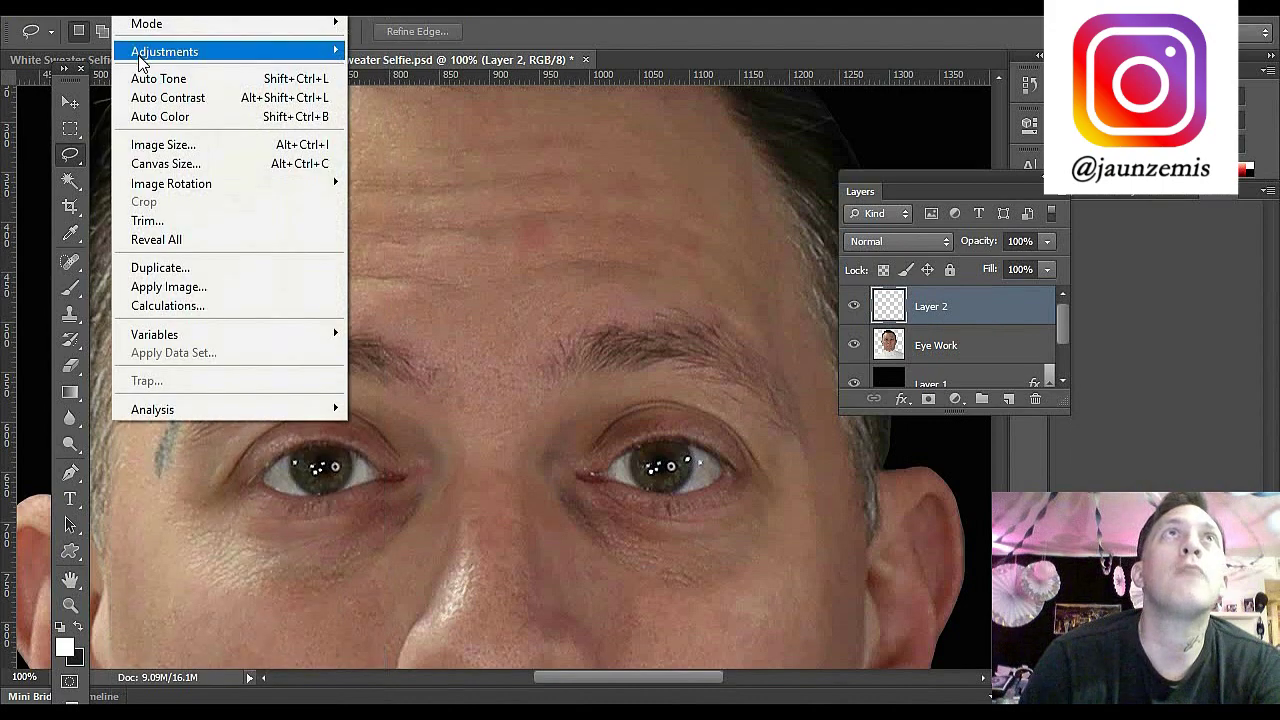
pyautogui.moveTo(145, 51)
pyautogui.click(437, 354)
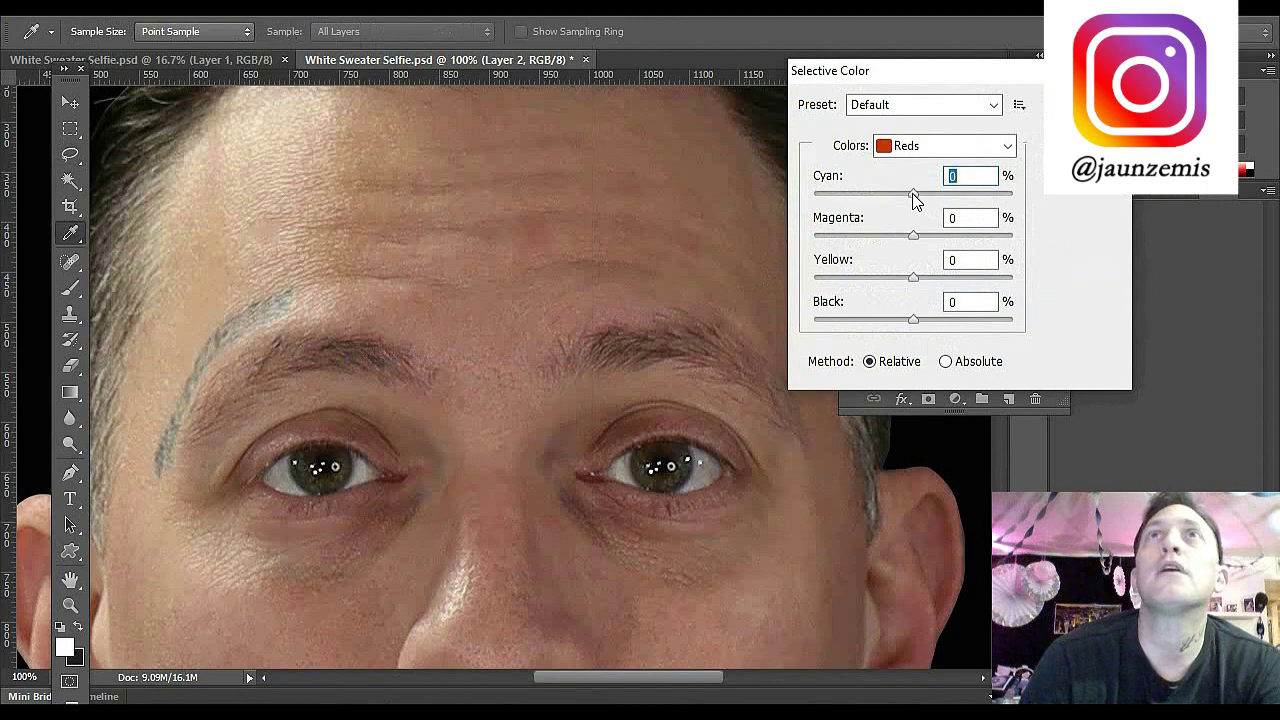
pyautogui.moveTo(913, 200)
pyautogui.mouseDown()
pyautogui.moveTo(955, 200)
pyautogui.moveTo(808, 200)
pyautogui.moveTo(917, 205)
pyautogui.moveTo(918, 194)
pyautogui.mouseUp()
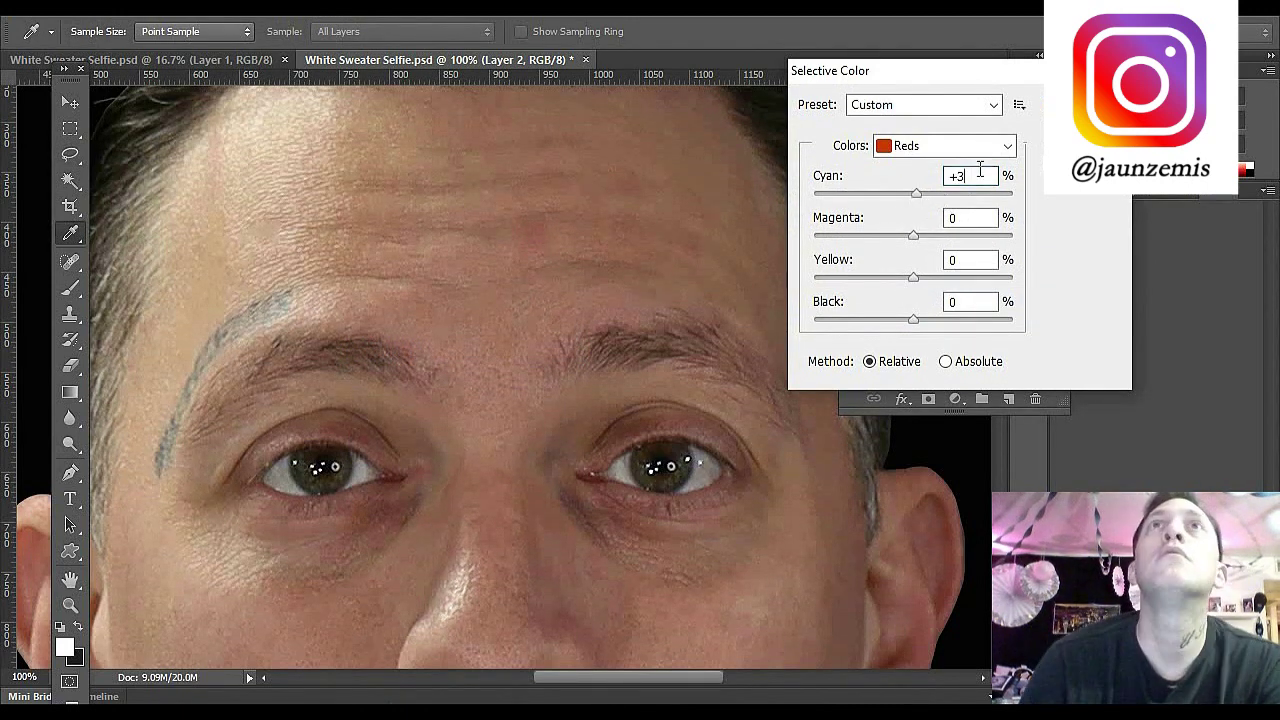
pyautogui.doubleClick(980, 176)
pyautogui.write('6')
pyautogui.moveTo(913, 320)
pyautogui.mouseDown()
pyautogui.moveTo(893, 340)
pyautogui.moveTo(913, 340)
pyautogui.mouseUp()
pyautogui.moveTo(911, 240); pyautogui.dragTo(907, 238)
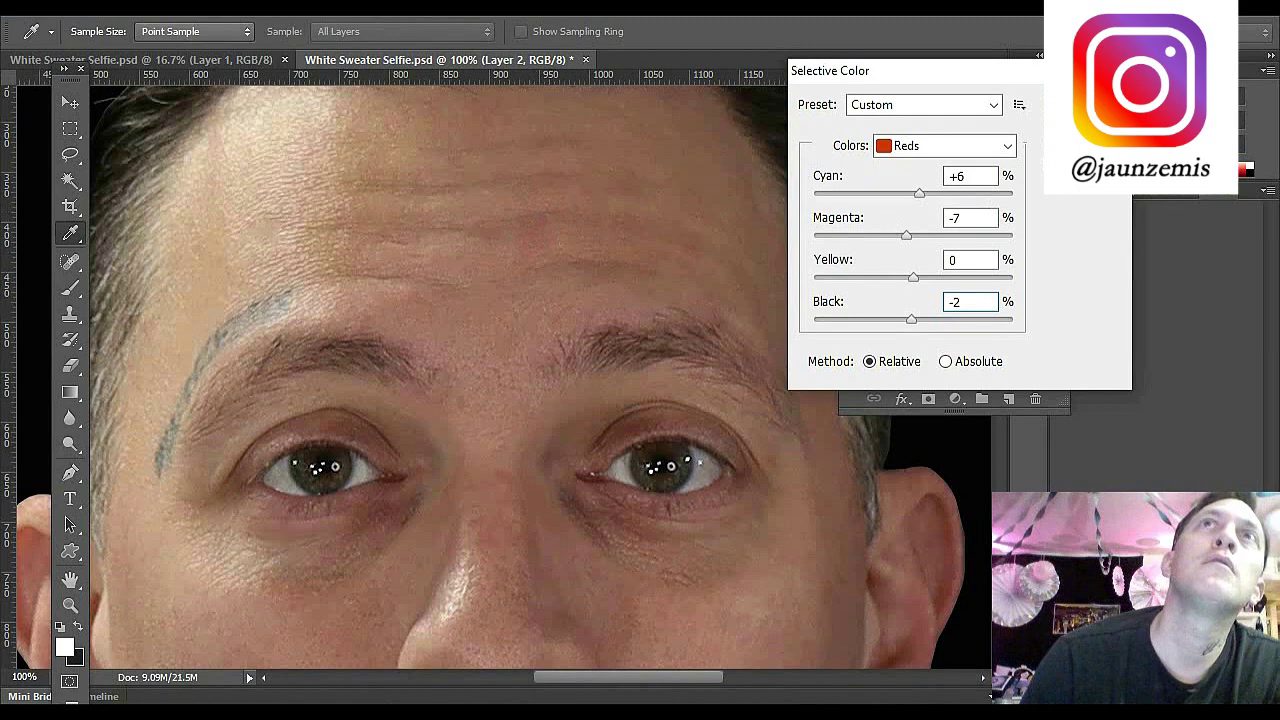
pyautogui.click(1082, 91)
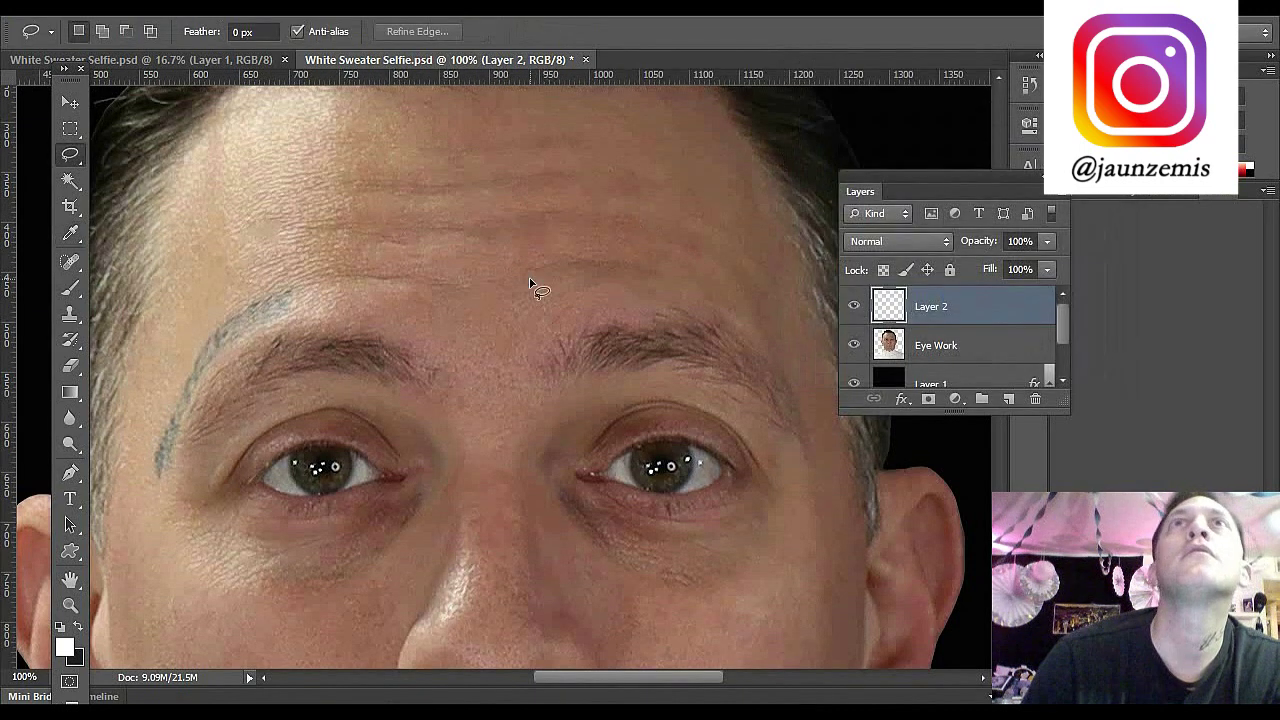
# Step: View the face at 50% and hide Layer 2 to compare the forehead without the color correction
pyautogui.click(66, 609)
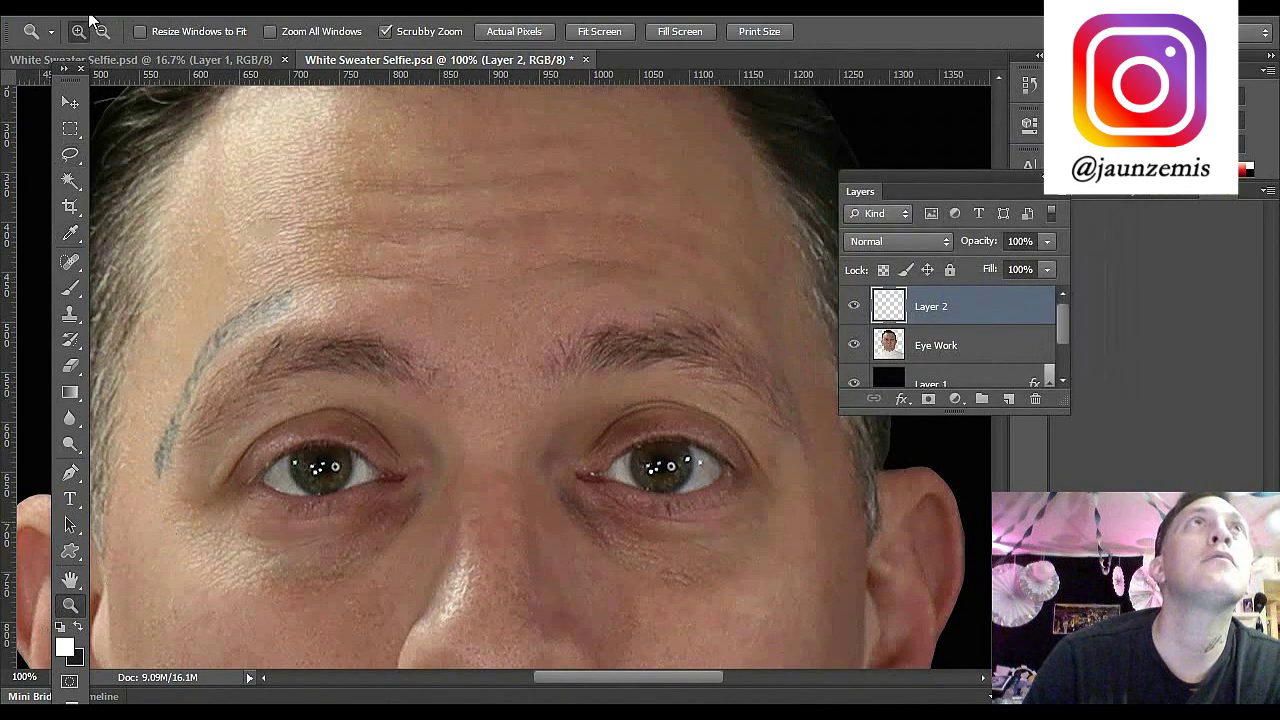
pyautogui.click(102, 31)
pyautogui.click(468, 380)
pyautogui.click(468, 380)
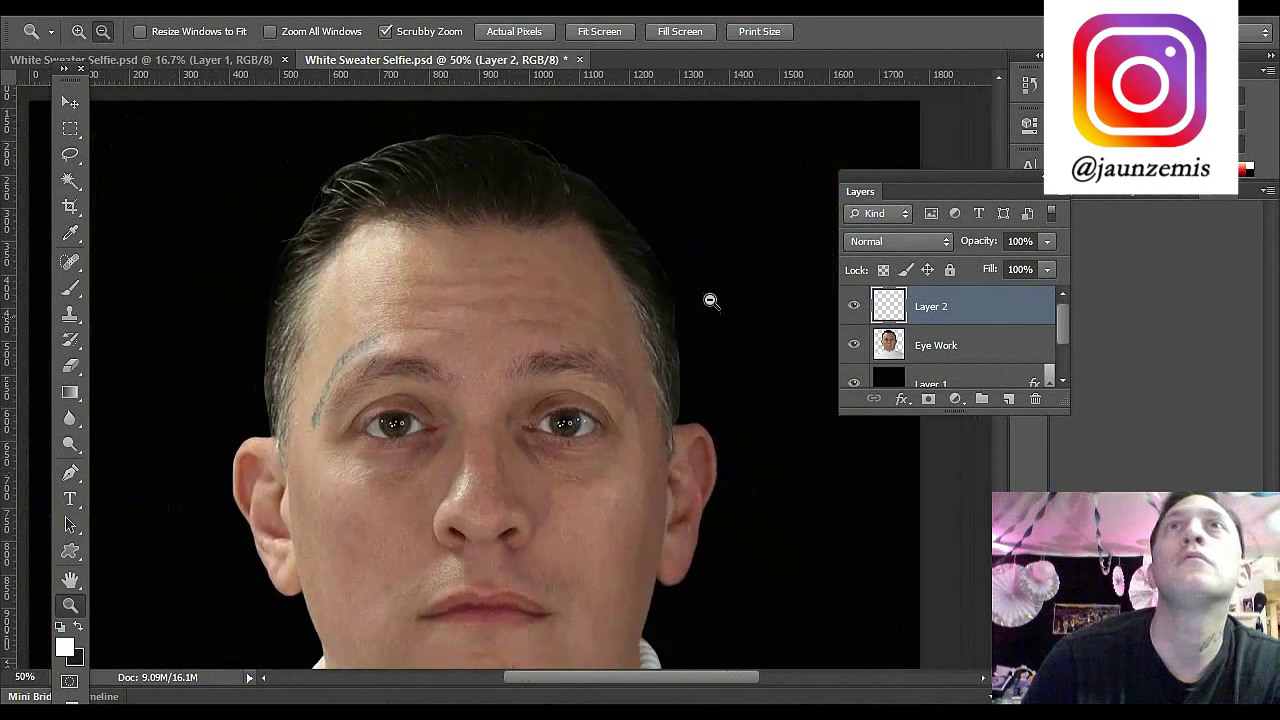
pyautogui.click(855, 307)
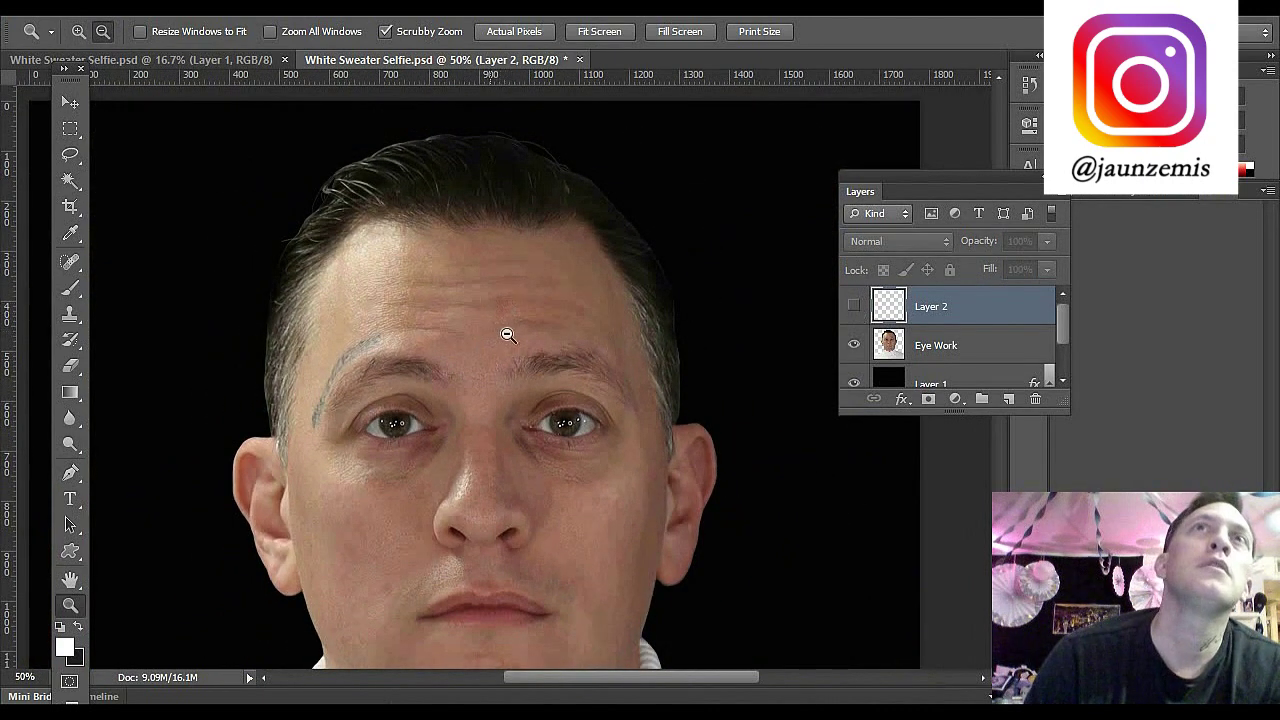
# Step: Toggle Layer 2's visibility to compare the forehead with and without the color correction, leaving the layer shown
pyautogui.click(856, 307)
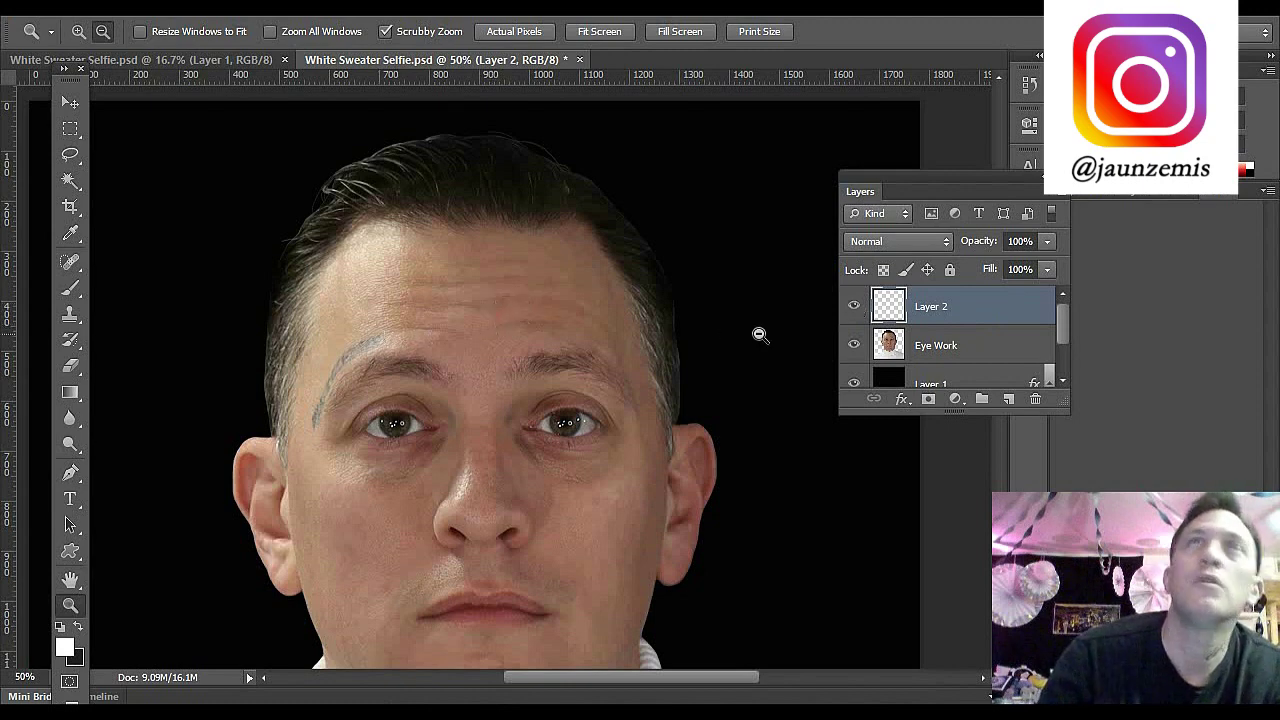
pyautogui.click(854, 310)
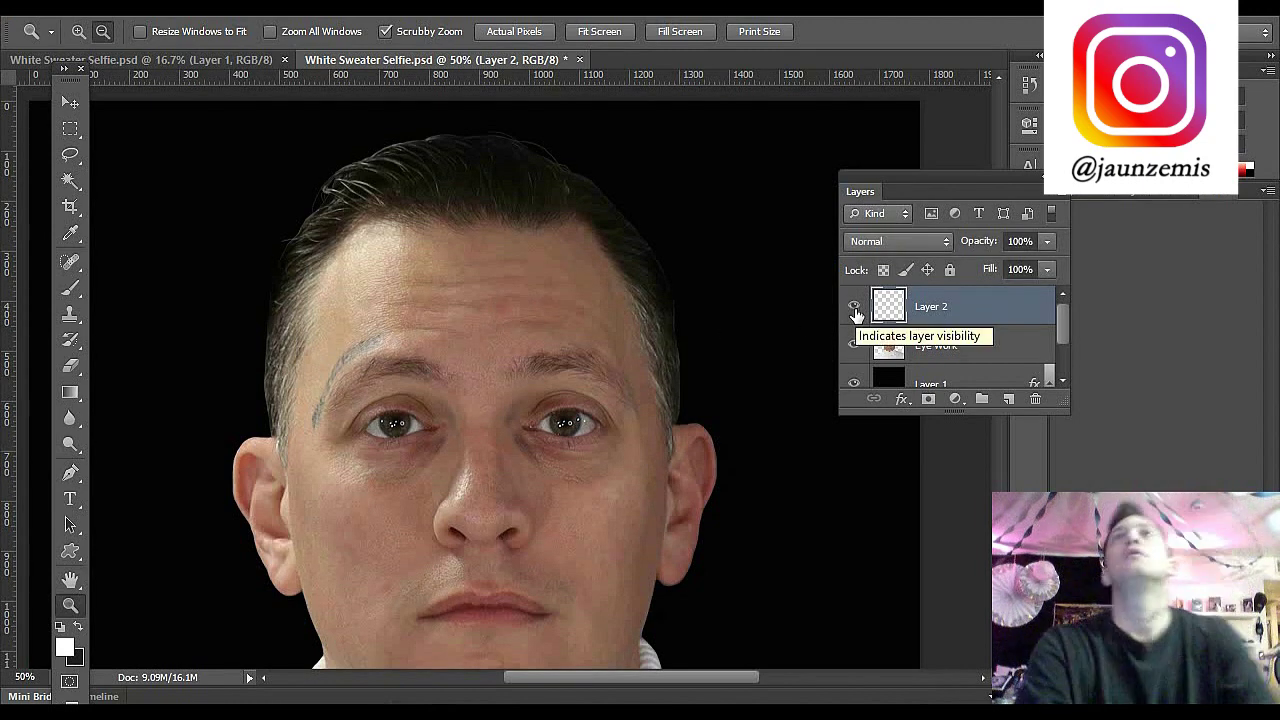
pyautogui.click(854, 310)
pyautogui.click(854, 310)
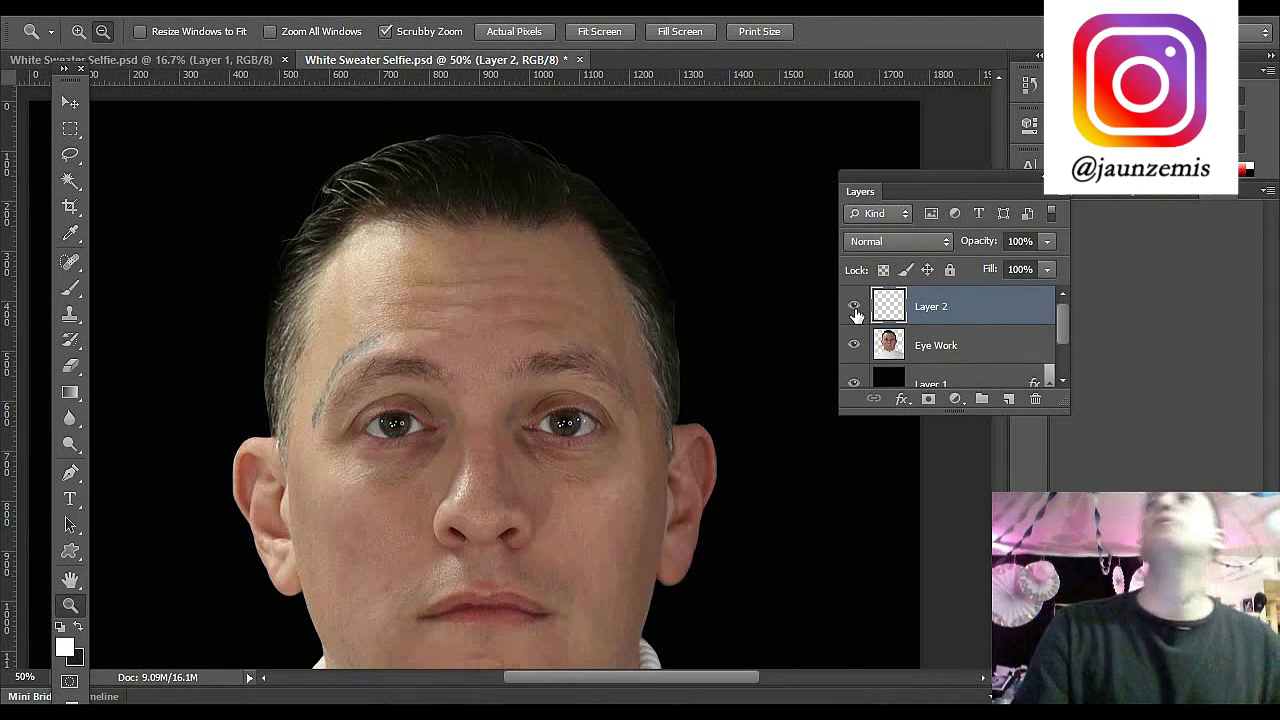
# Step: Merge Layer 2 with the Eye Work layer
pyautogui.keyDown('shift'); pyautogui.click(980, 346); pyautogui.keyUp('shift')
pyautogui.rightClick(979, 345)
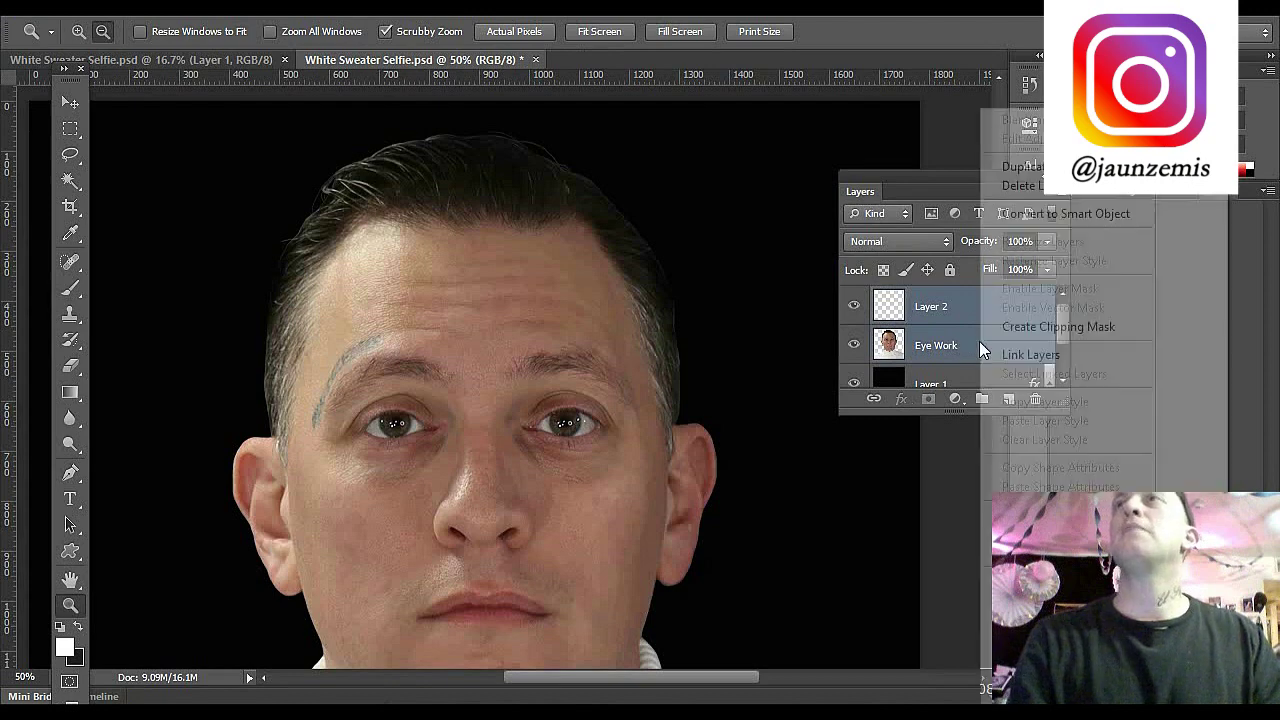
pyautogui.click(1030, 530)
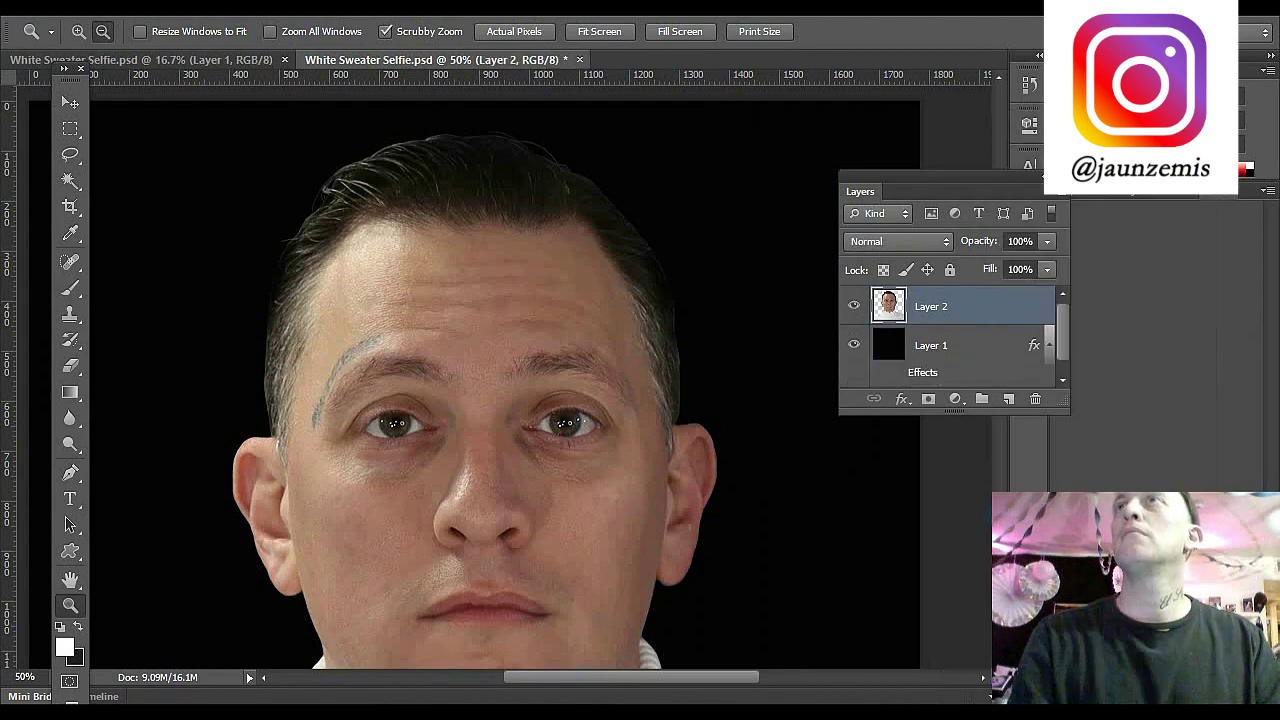
# Step: Start an Exposure adjustment on the merged portrait layer and set the exposure to +0.02
pyautogui.keyDown('alt'); pyautogui.click(459, 448); pyautogui.keyUp('alt')
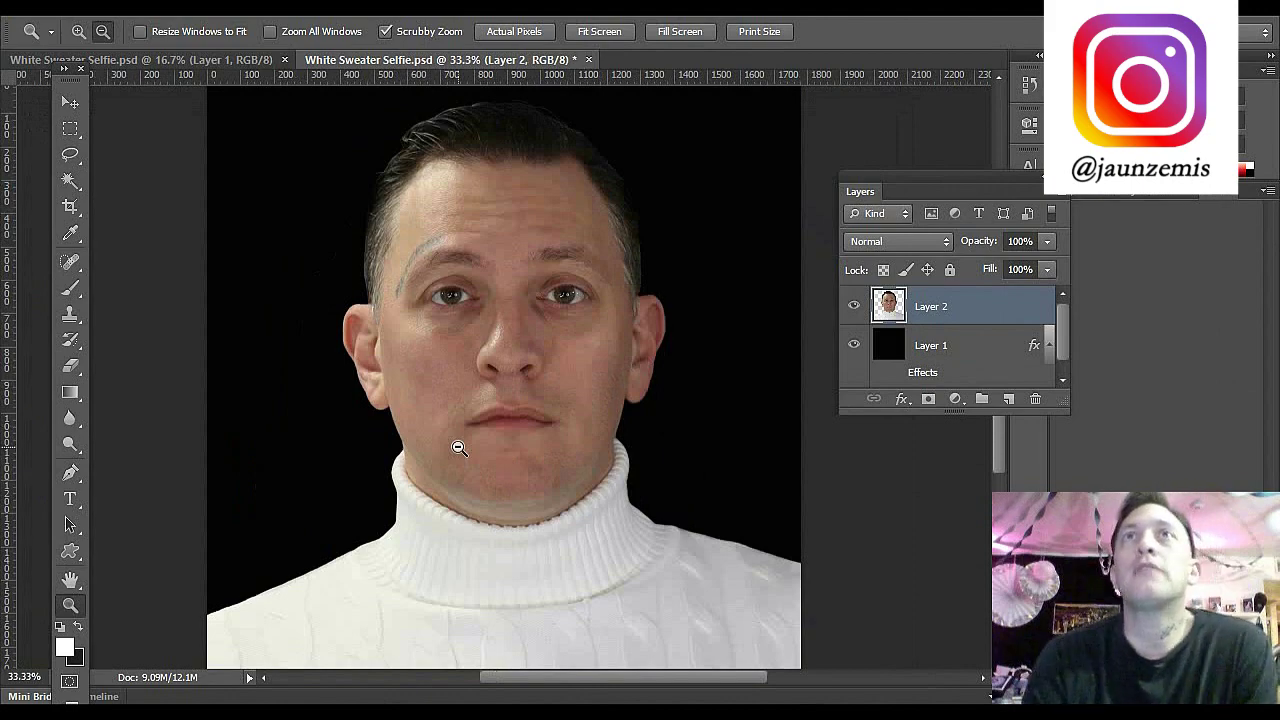
pyautogui.click(140, 2)
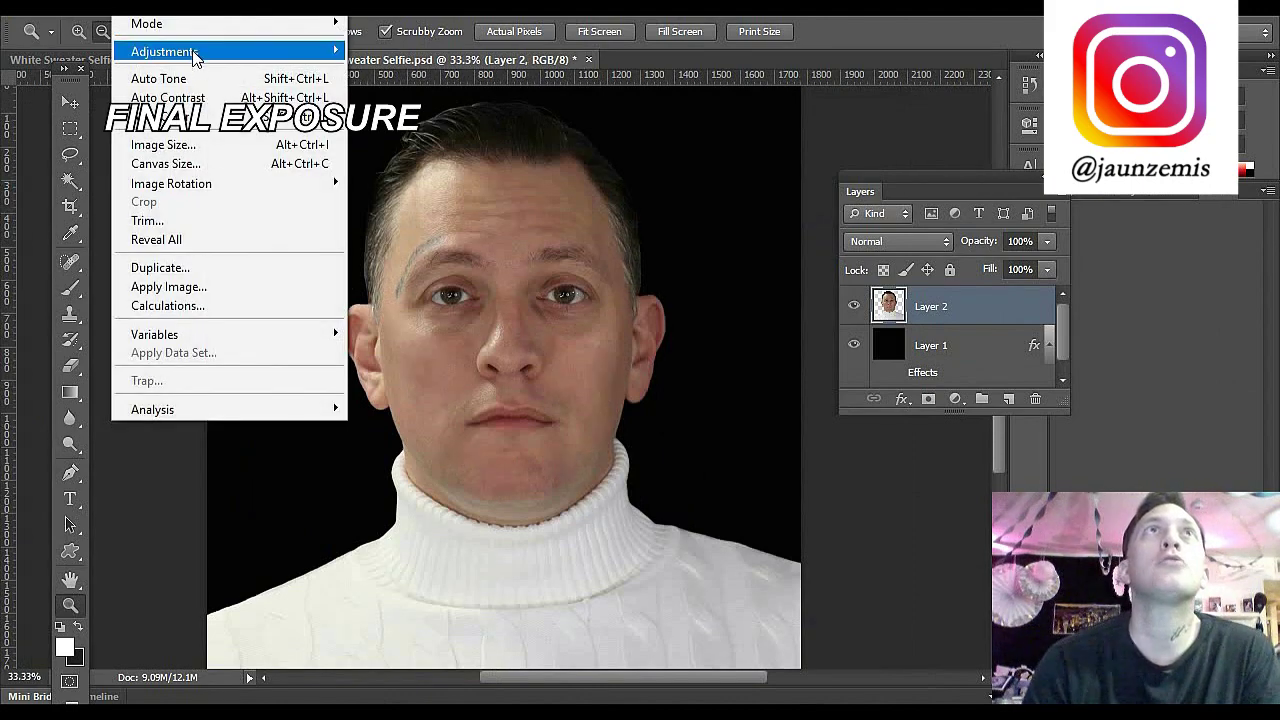
pyautogui.moveTo(195, 55)
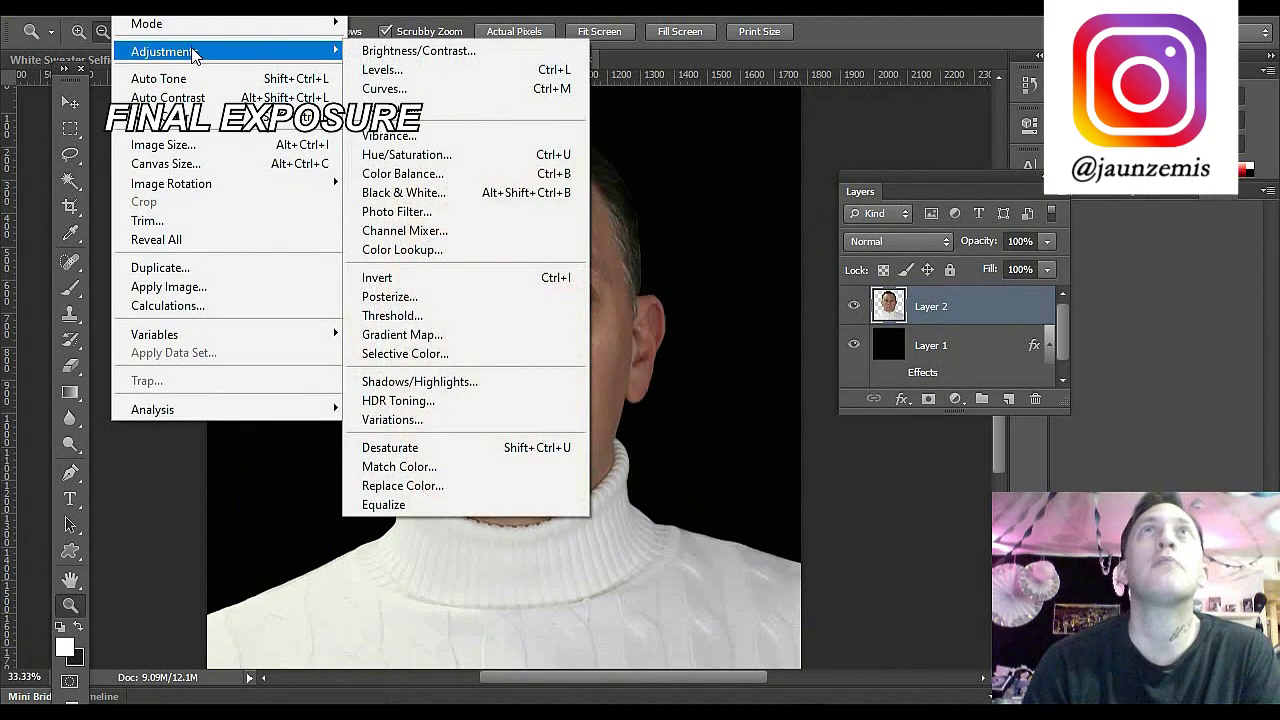
pyautogui.click(464, 116)
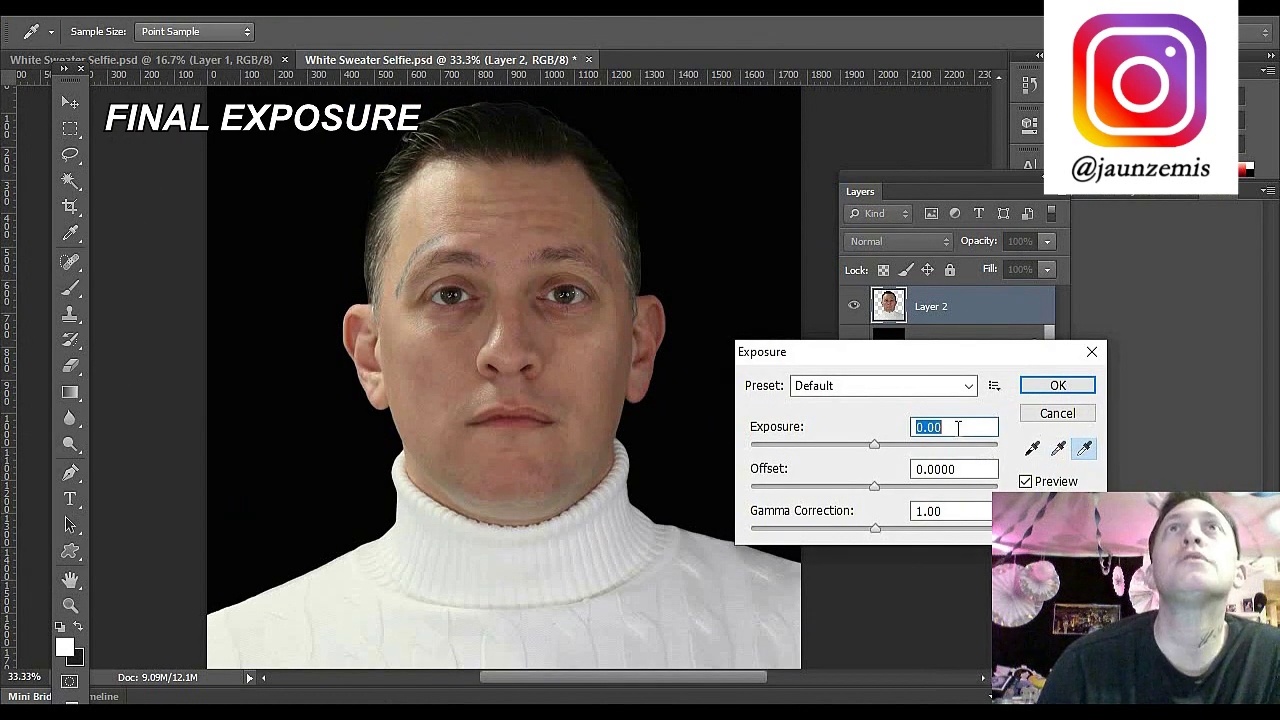
pyautogui.press('Up')
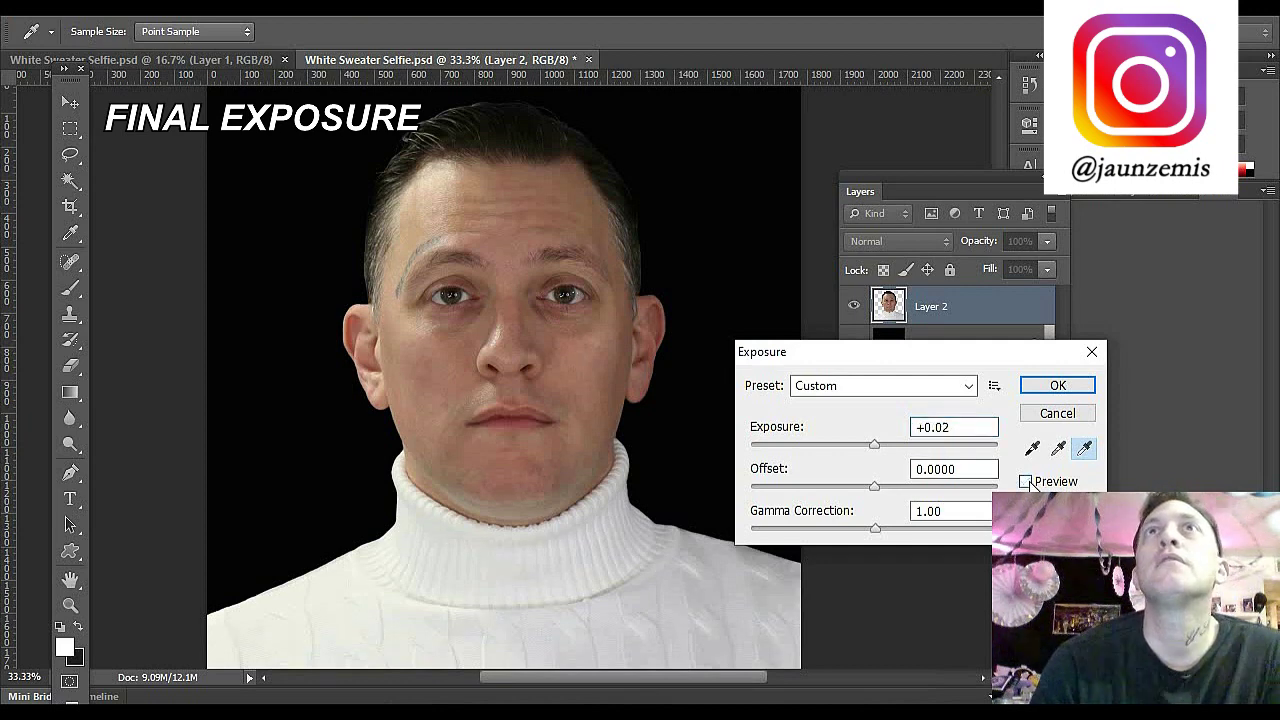
pyautogui.click(964, 429)
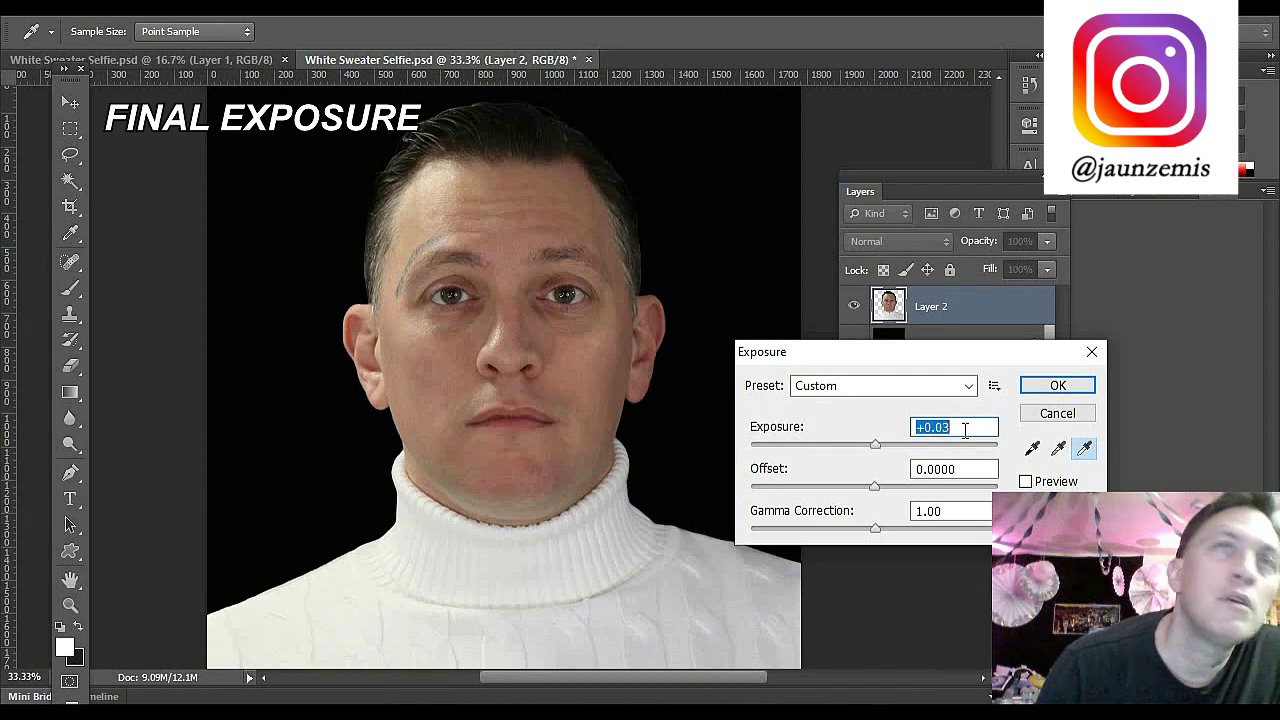
pyautogui.press('Up')
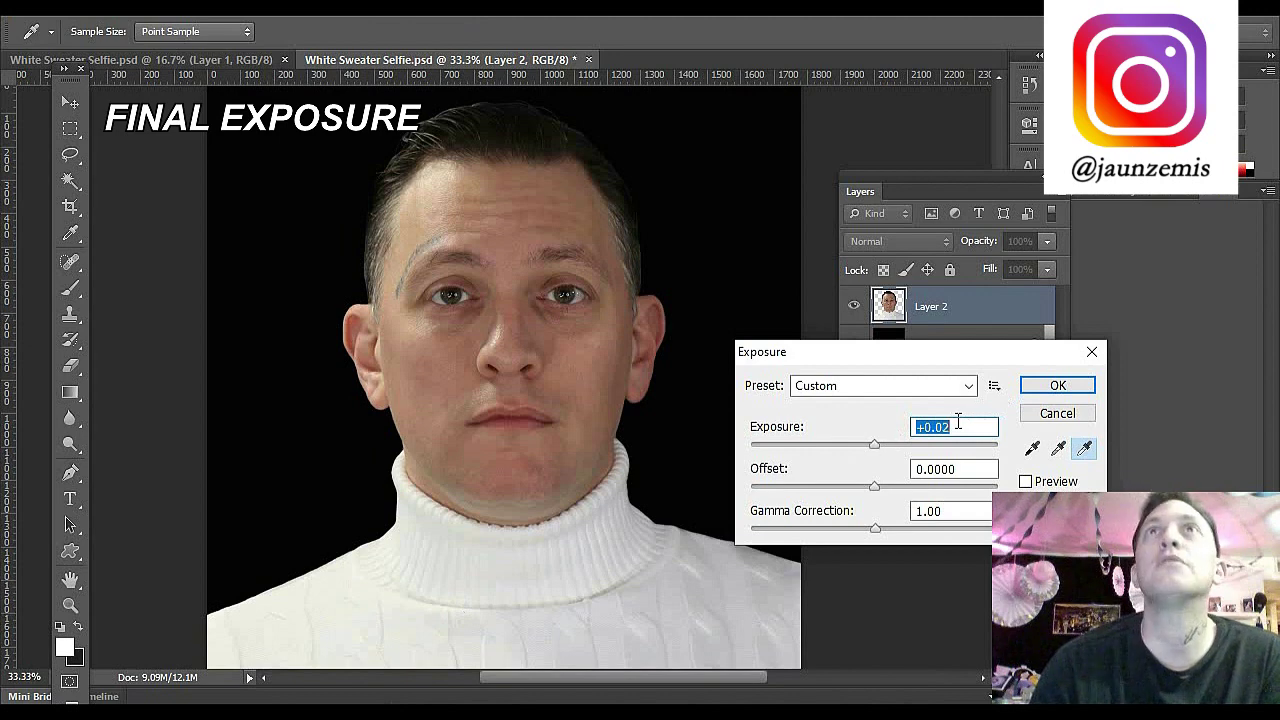
# Step: Compare the portrait with the exposure preview on and off, testing +0.01 and returning to +0.02
pyautogui.click(1026, 482)
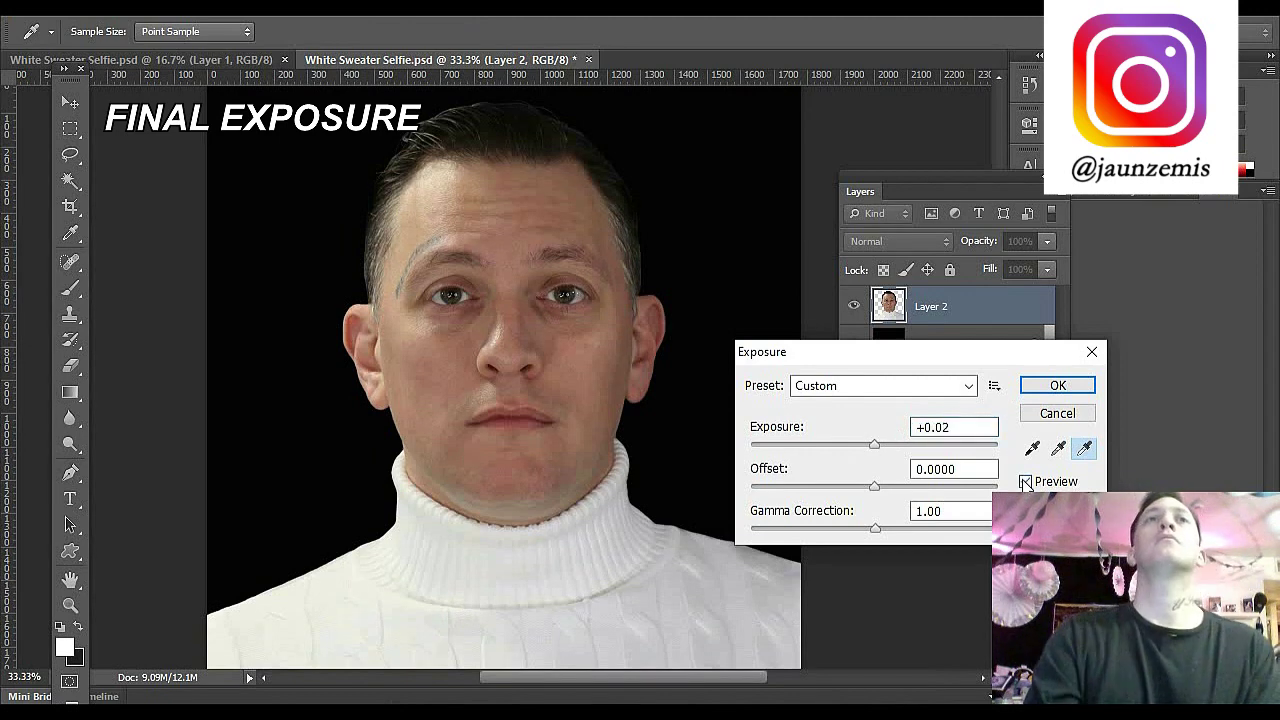
pyautogui.click(1026, 482)
pyautogui.press('Up')
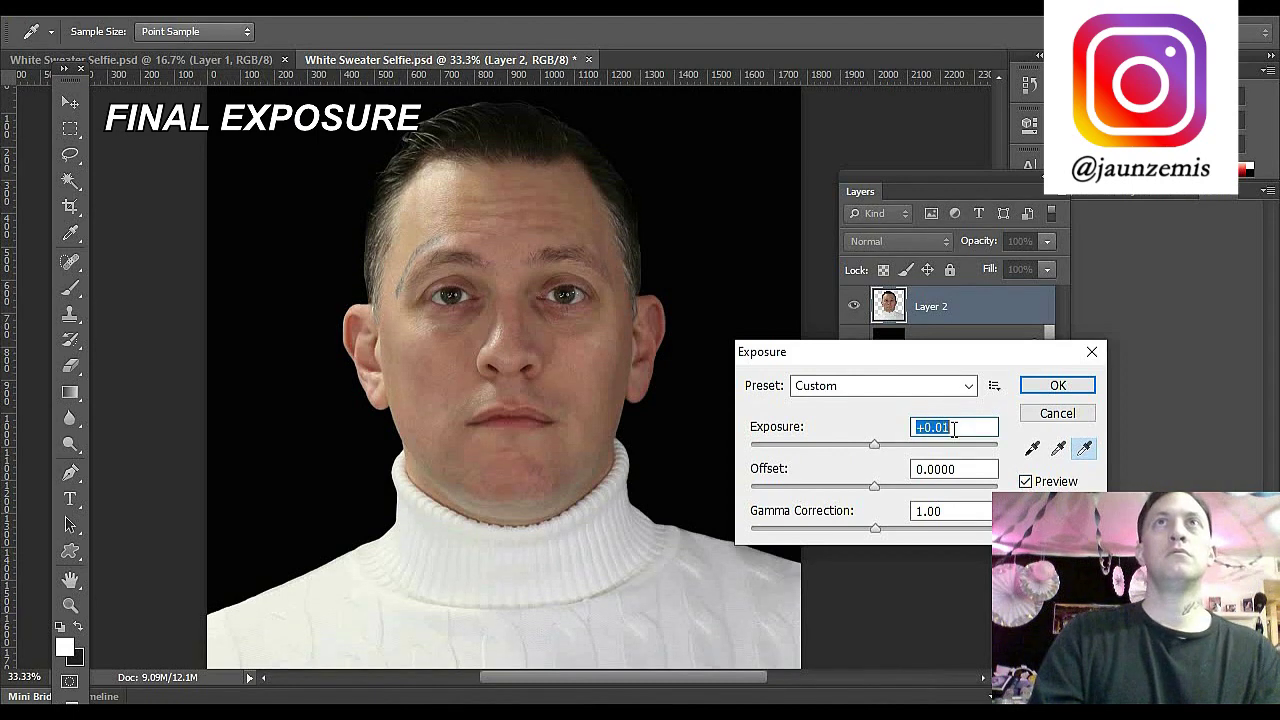
pyautogui.press('Up')
pyautogui.click(1026, 482)
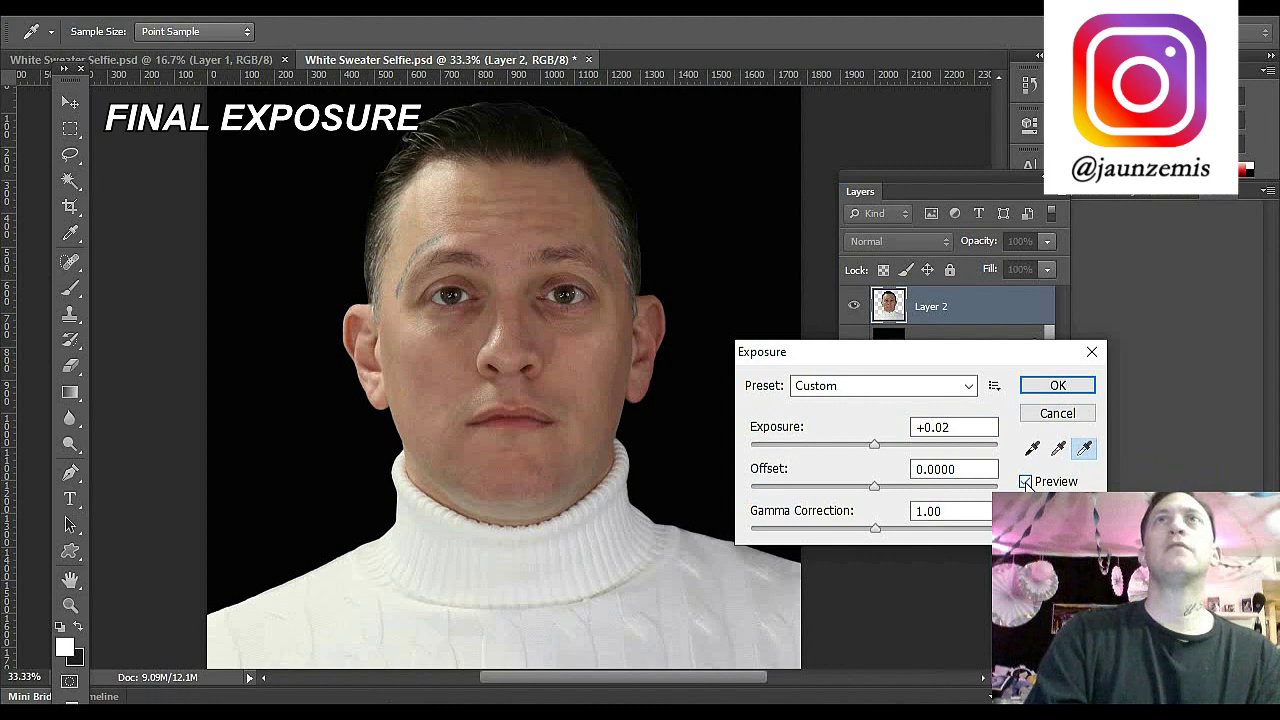
pyautogui.click(1026, 482)
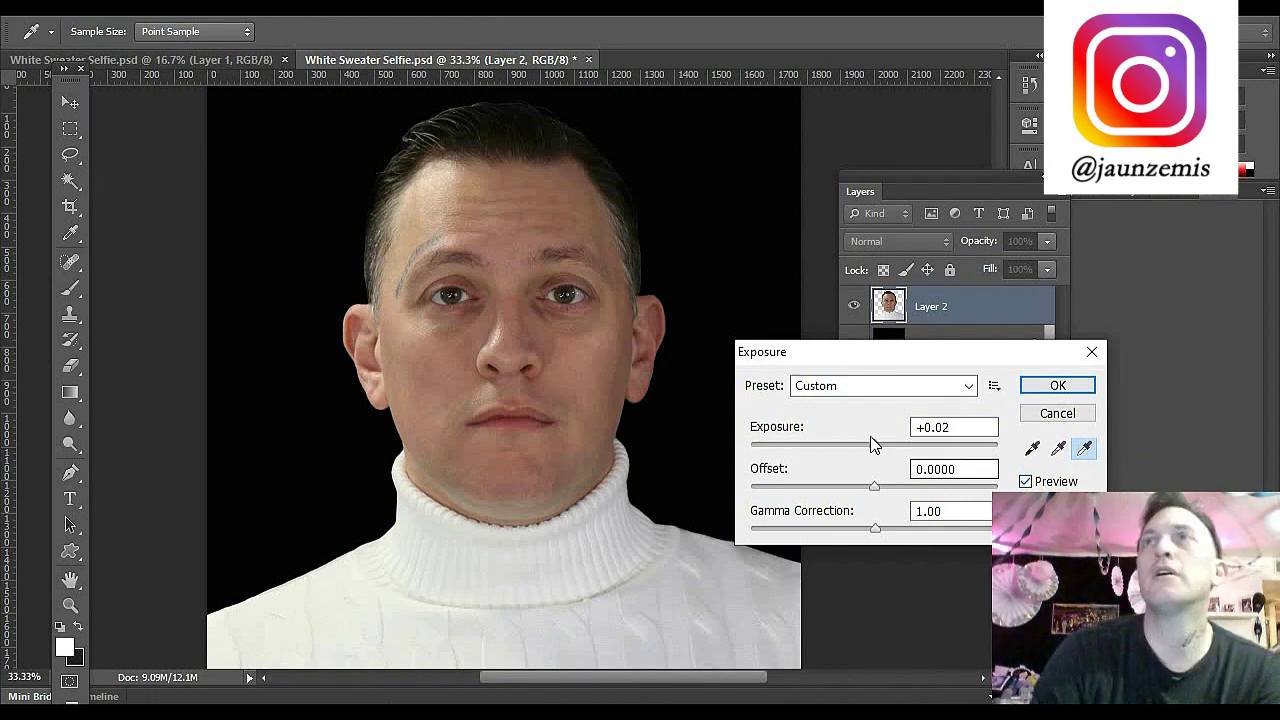
# Step: Try a stronger exposure of +0.33, reset it to 0.00, and apply the Exposure adjustment at +0.02
pyautogui.moveTo(872, 444); pyautogui.dragTo(882, 452)
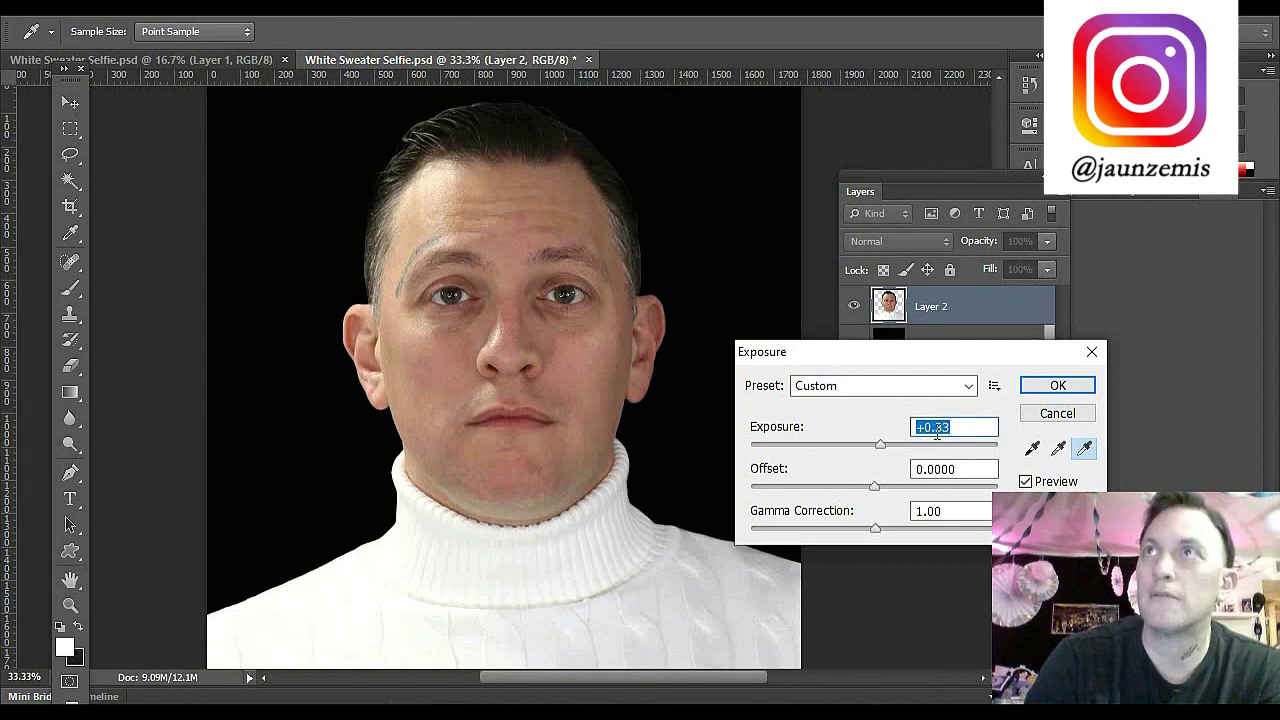
pyautogui.press('BackSpace')
pyautogui.write('+0.00')
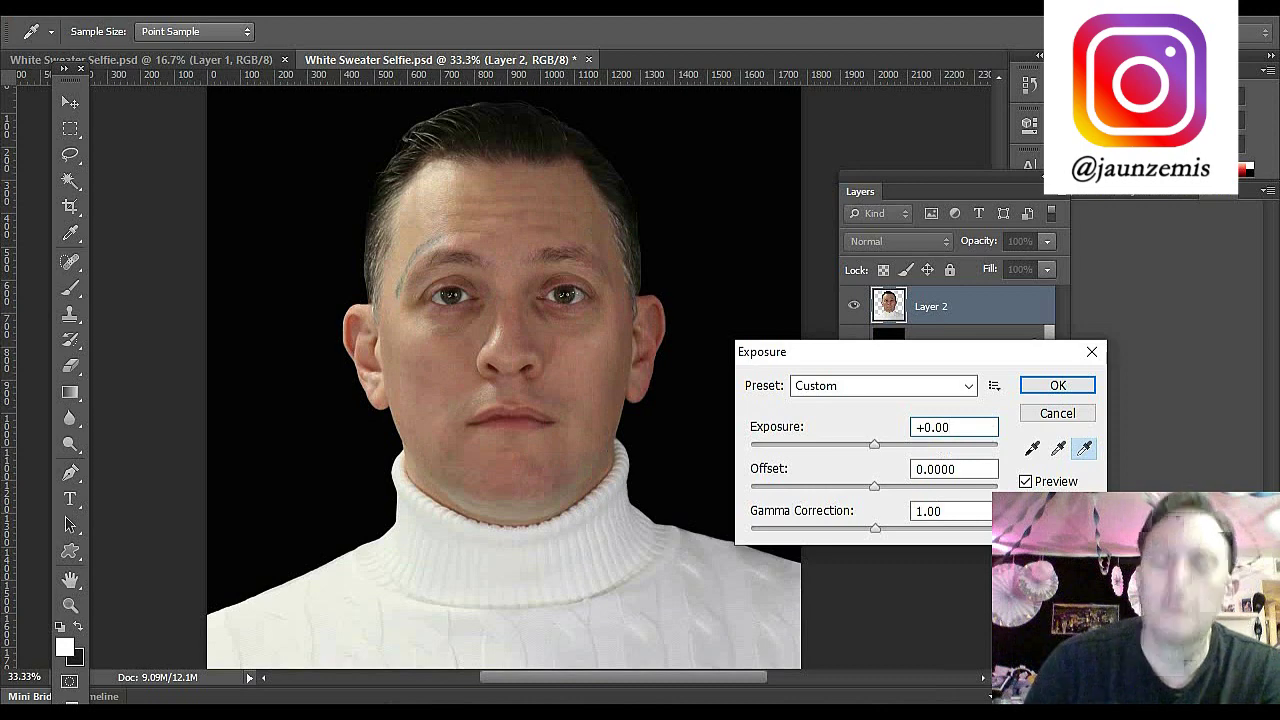
pyautogui.press('Up')
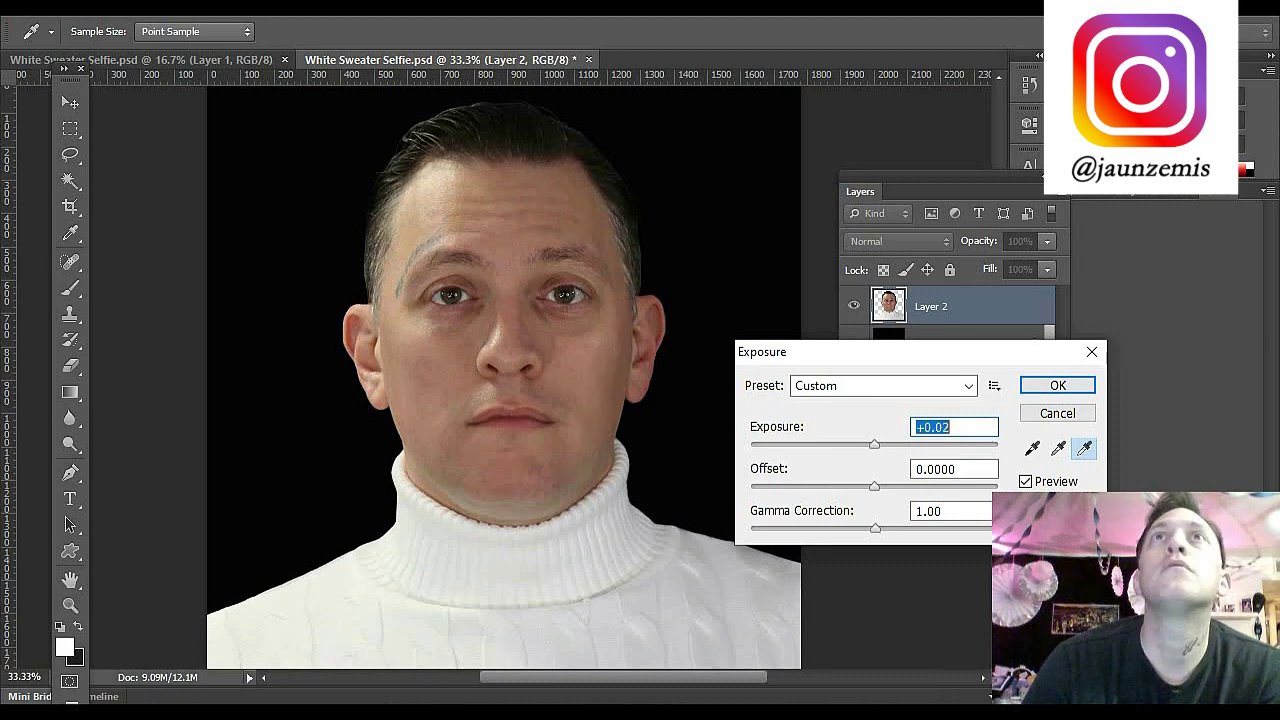
pyautogui.click(1047, 386)
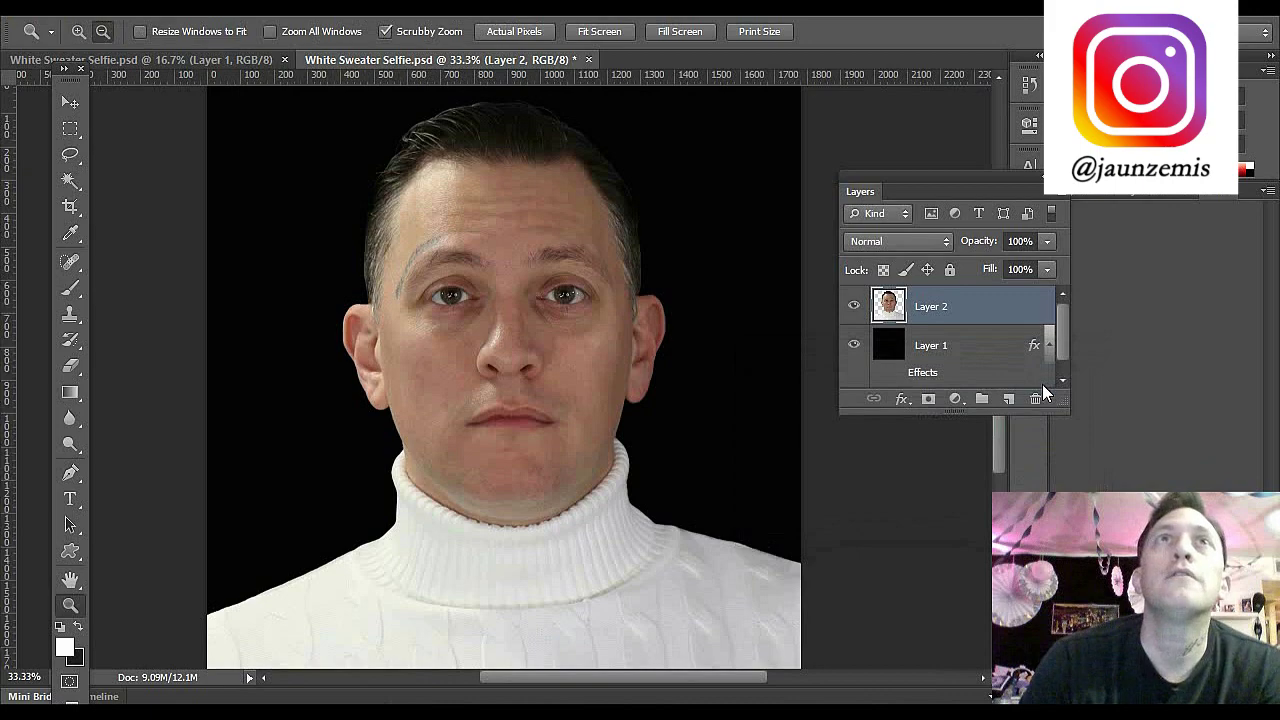
# Step: Heal the skin on the upper ear beside the sideburn with the 10 px Spot Healing Brush
pyautogui.click(543, 383)
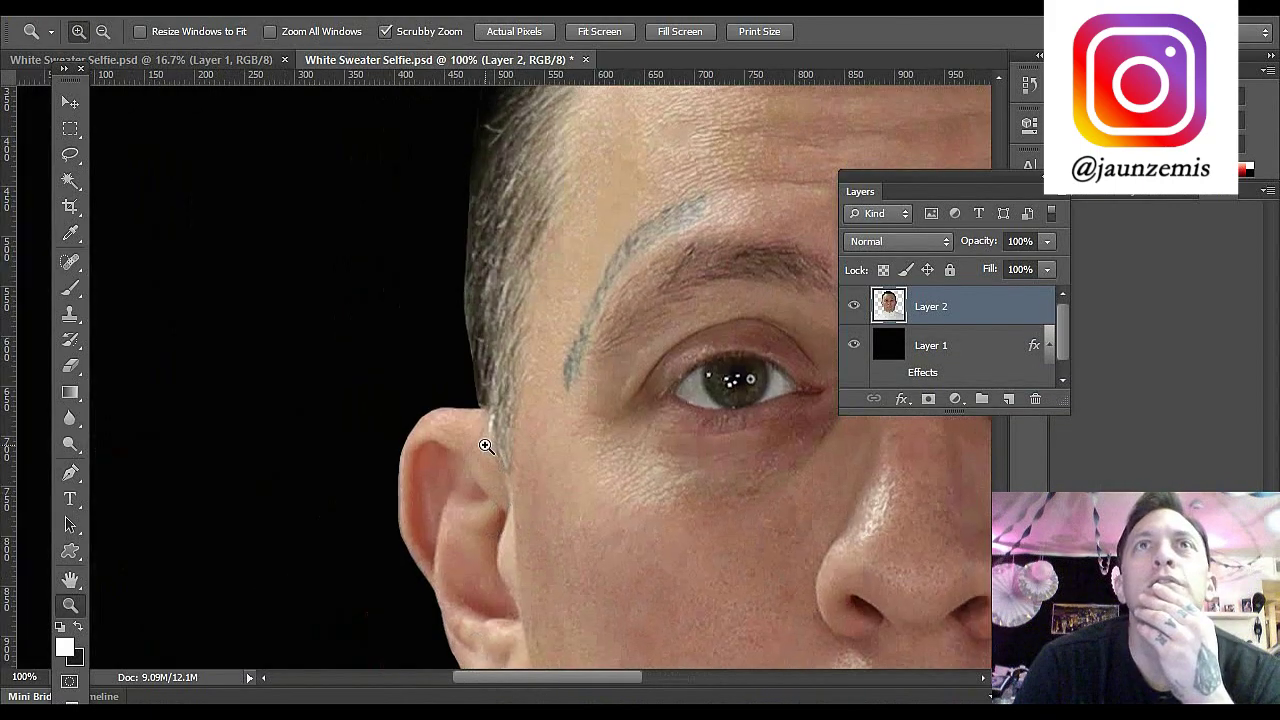
pyautogui.click(486, 445)
pyautogui.click(481, 400)
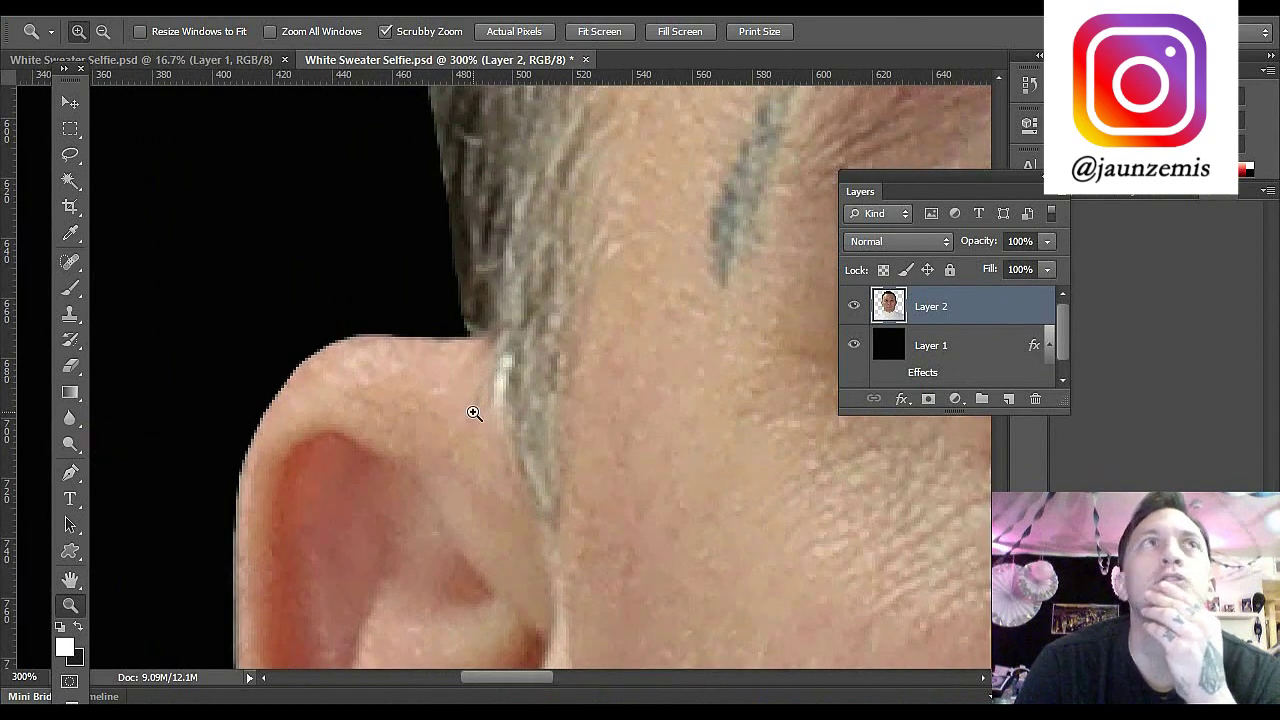
pyautogui.click(70, 261)
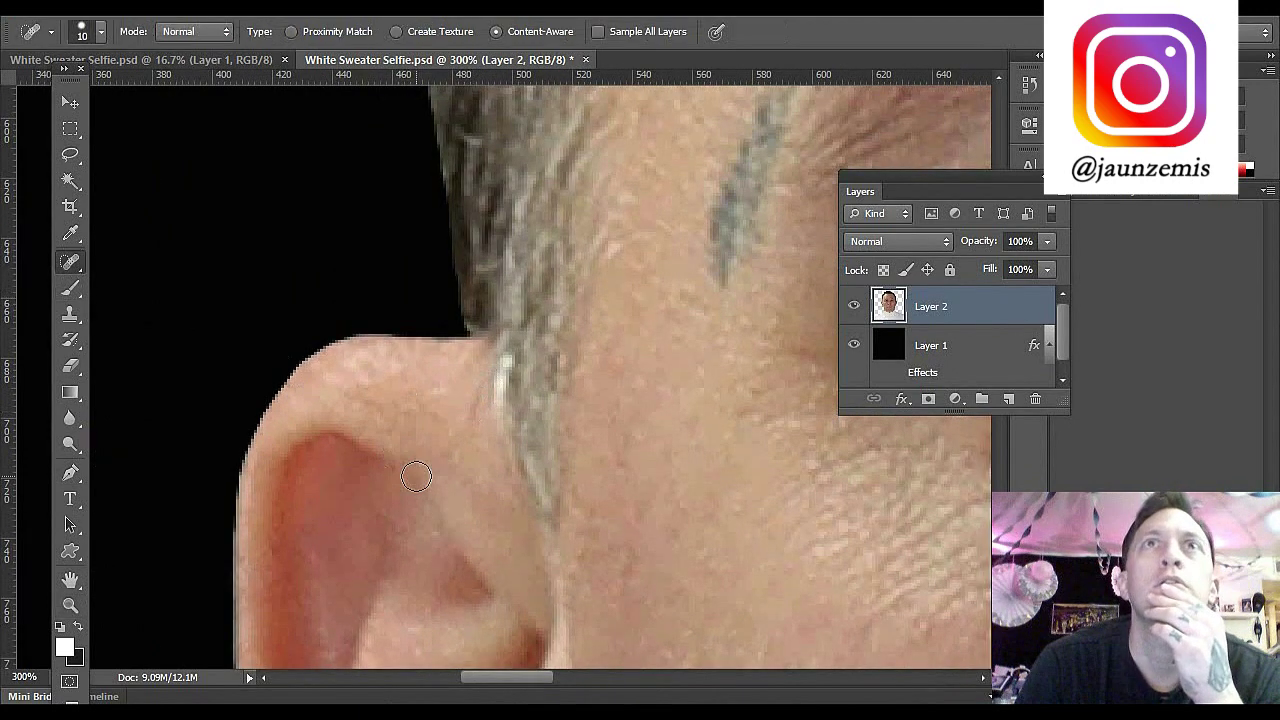
pyautogui.moveTo(463, 423); pyautogui.dragTo(470, 390)
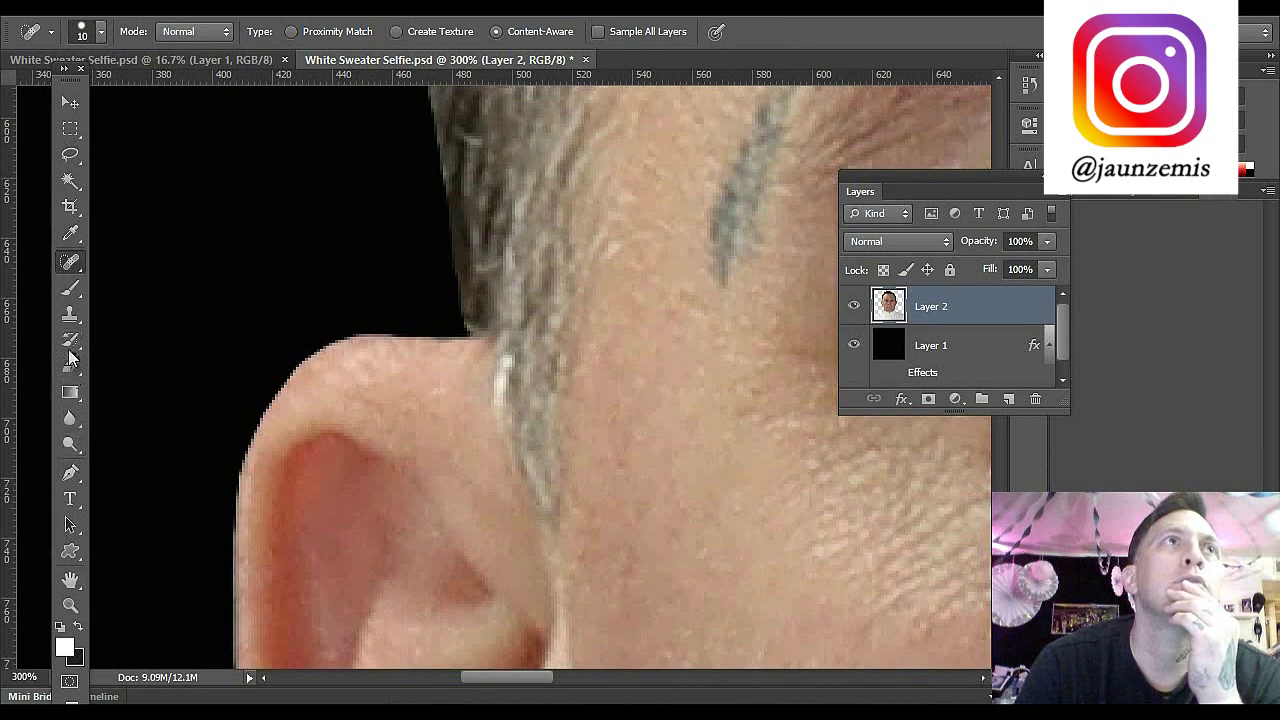
# Step: Switch to the Smudge Tool and set its brush size to 5 px
pyautogui.click(69, 424)
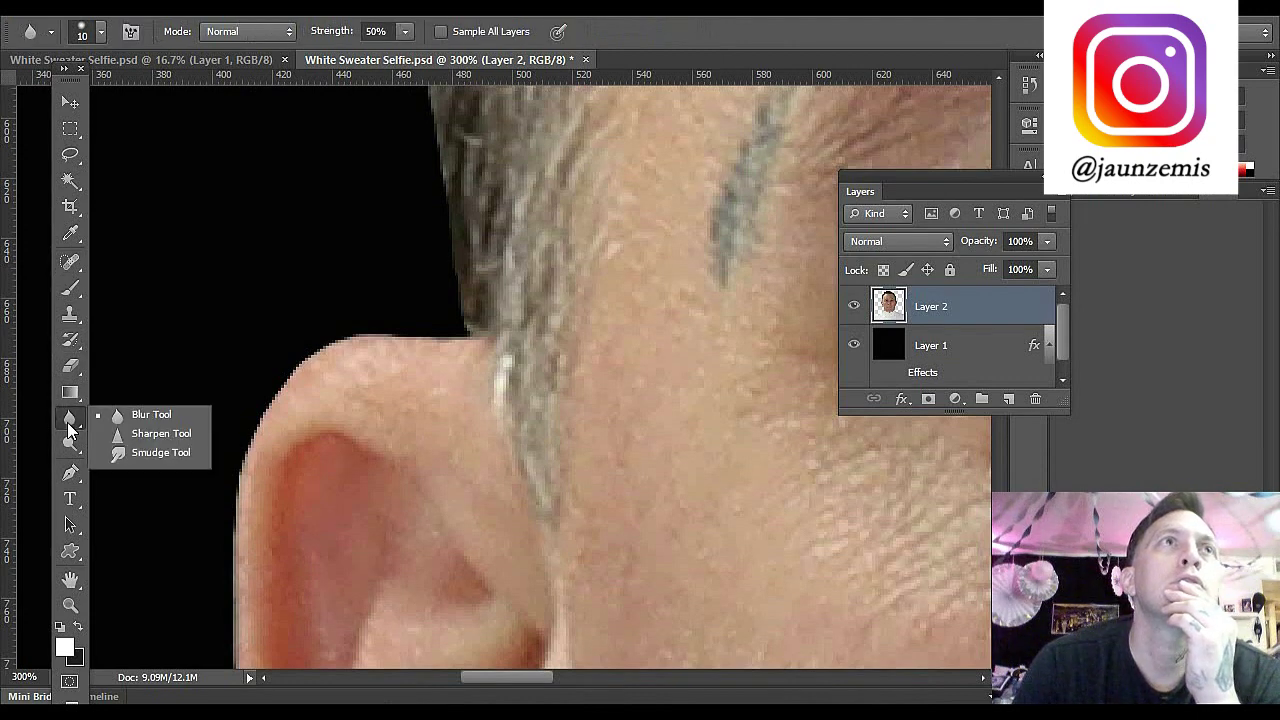
pyautogui.click(166, 455)
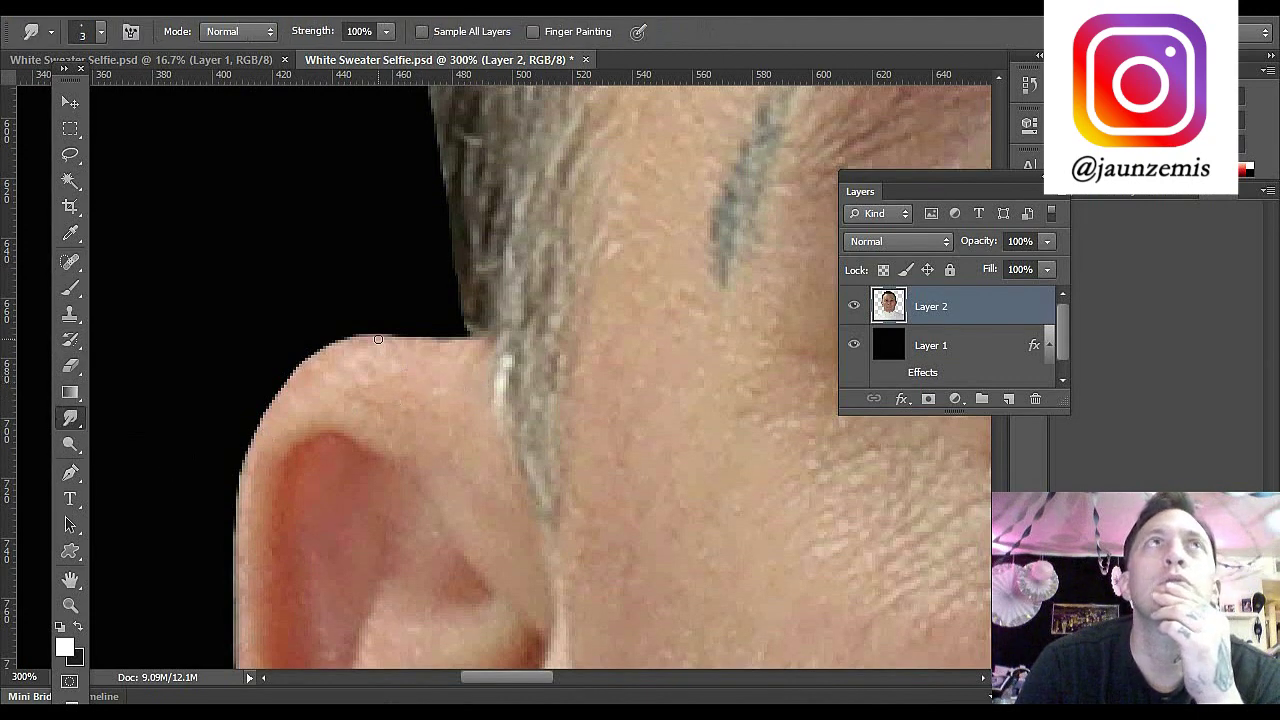
pyautogui.click(95, 32)
pyautogui.click(207, 70)
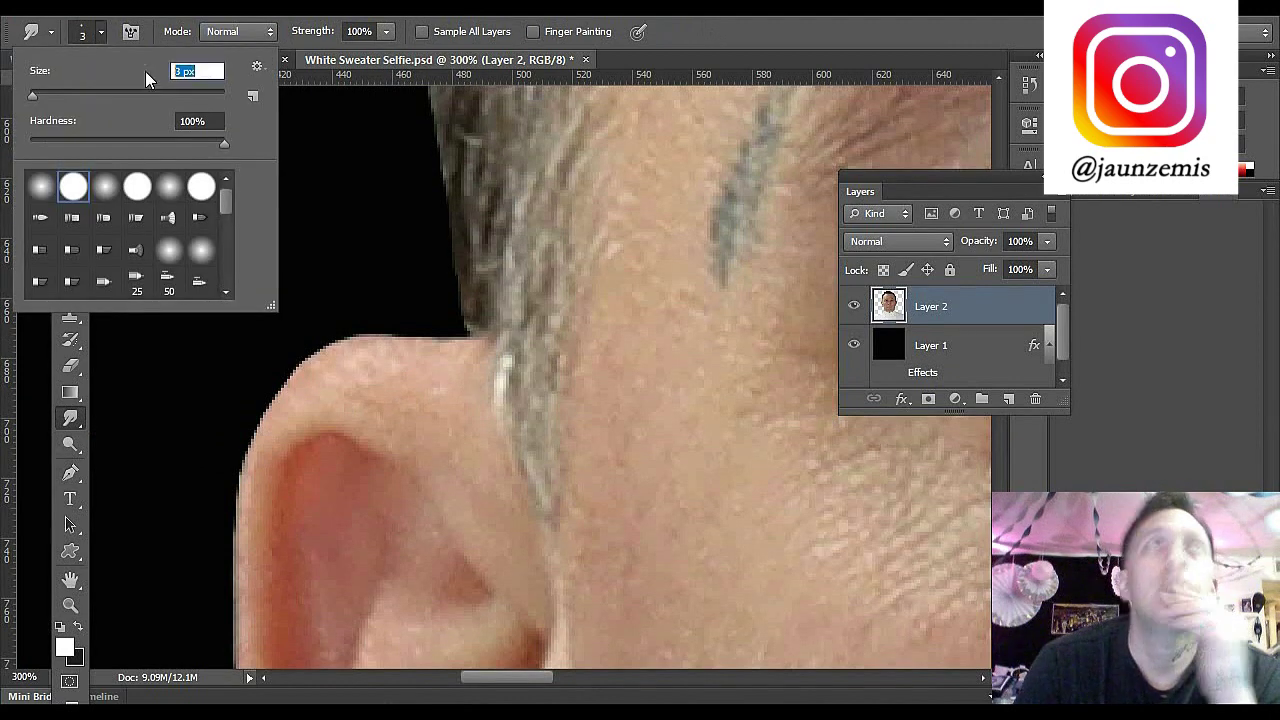
pyautogui.write('45')
pyautogui.press('BackSpace')
pyautogui.press('BackSpace')
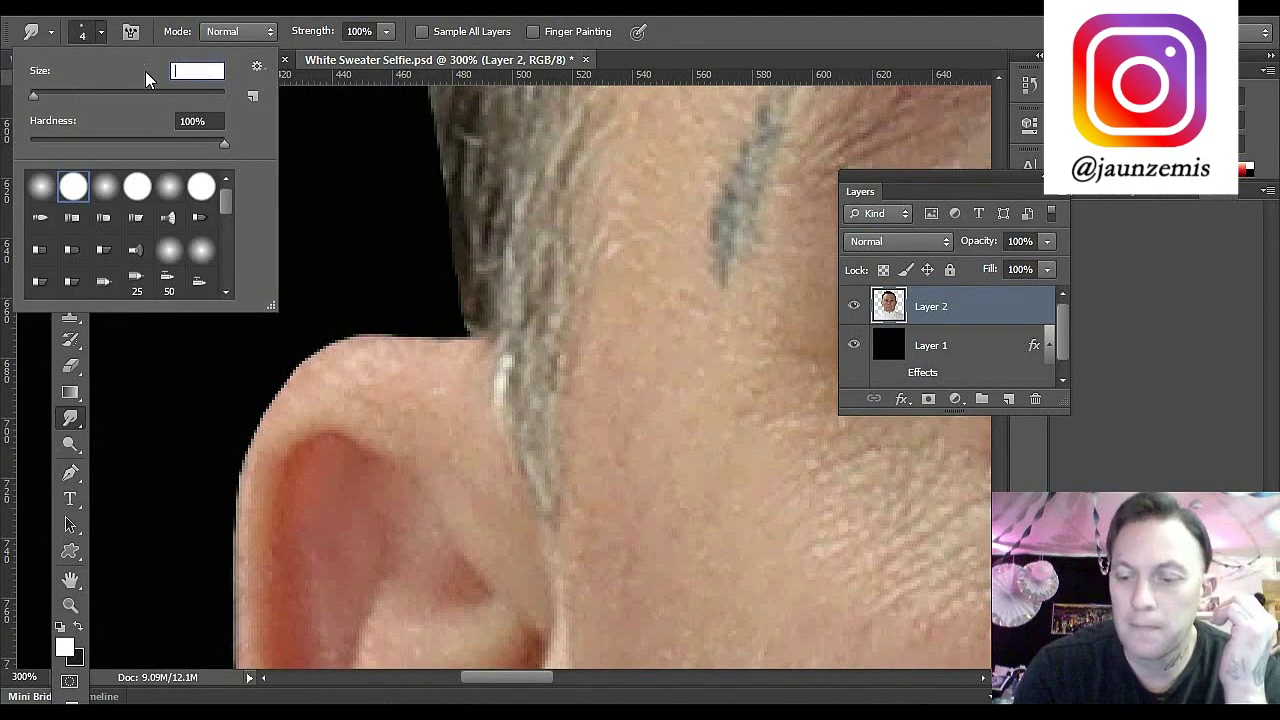
pyautogui.write('5')
pyautogui.press('Return')
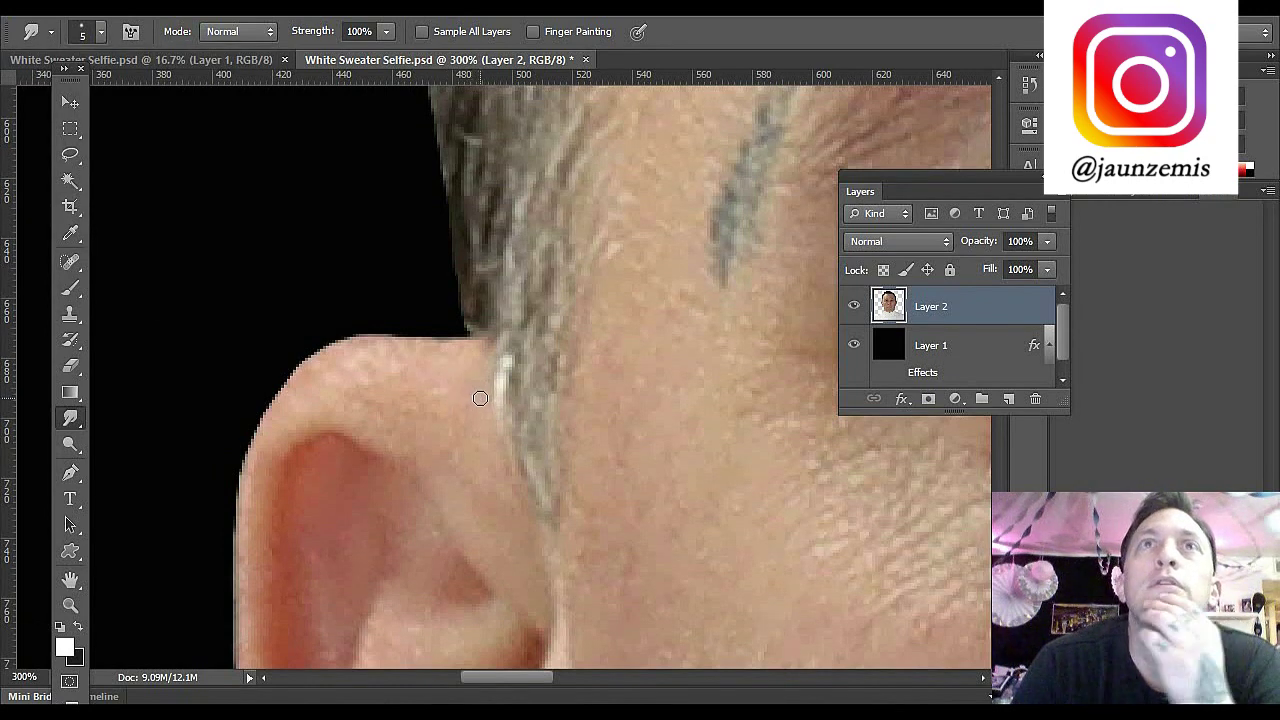
# Step: Smudge the skin of the upper ear near the point where it meets the hairline
pyautogui.doubleClick(71, 605)
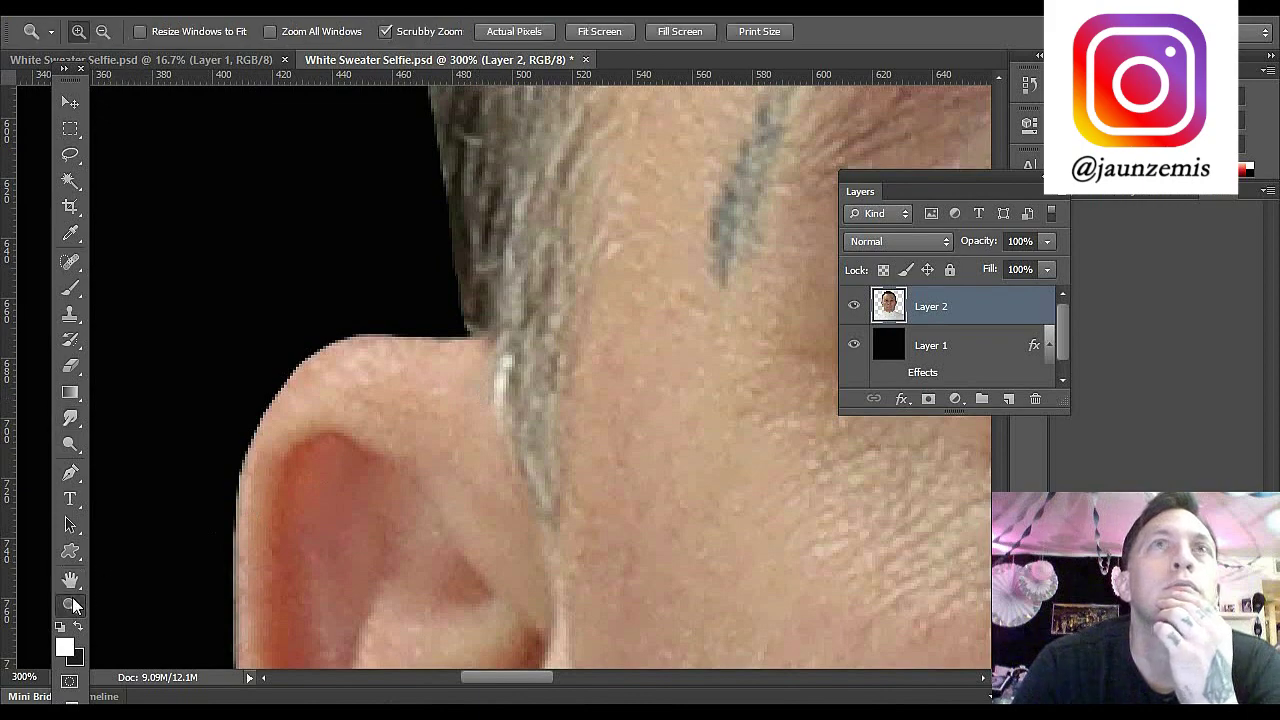
pyautogui.click(511, 372)
pyautogui.click(511, 372)
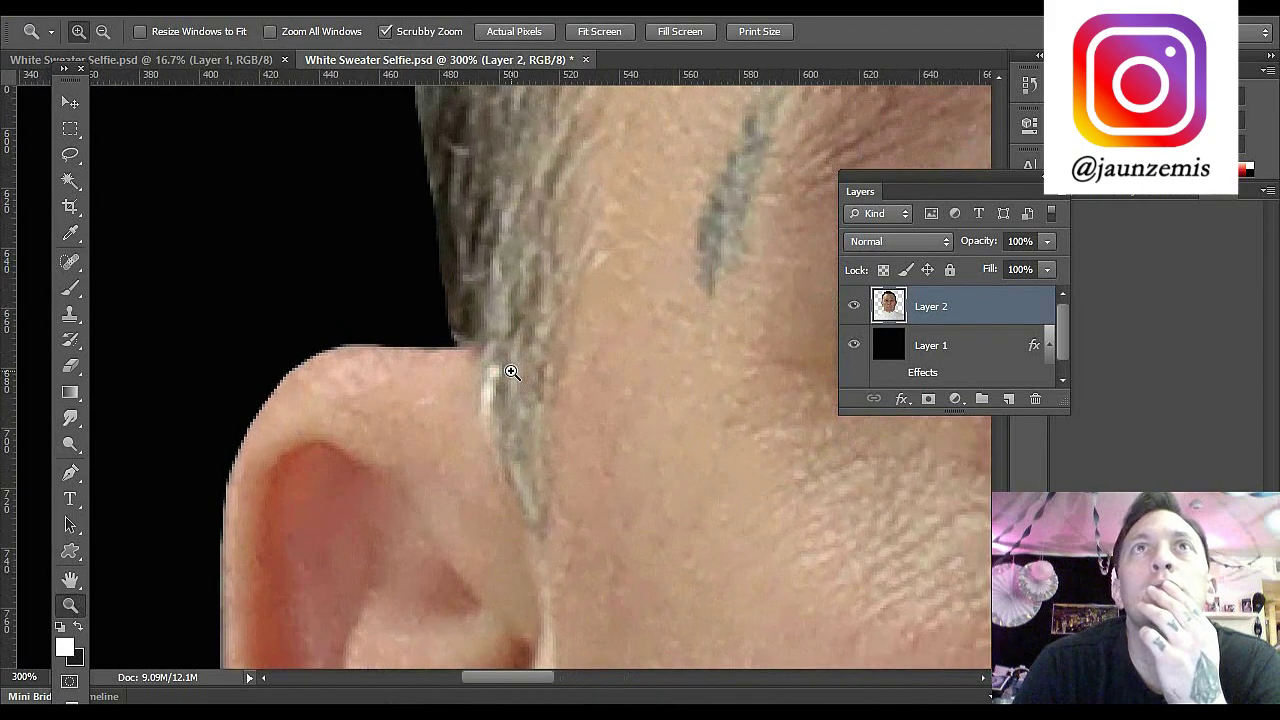
pyautogui.click(70, 418)
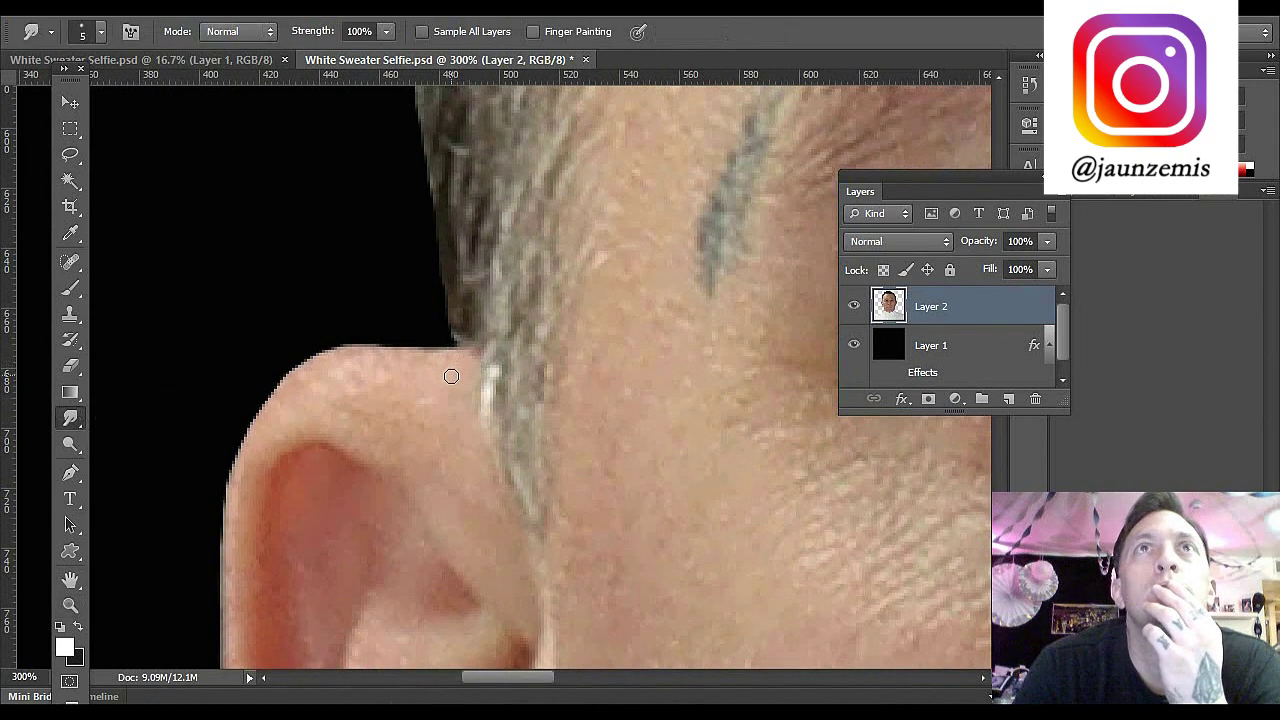
pyautogui.moveTo(463, 365)
pyautogui.mouseDown()
pyautogui.moveTo(471, 357)
pyautogui.moveTo(457, 371)
pyautogui.mouseUp()
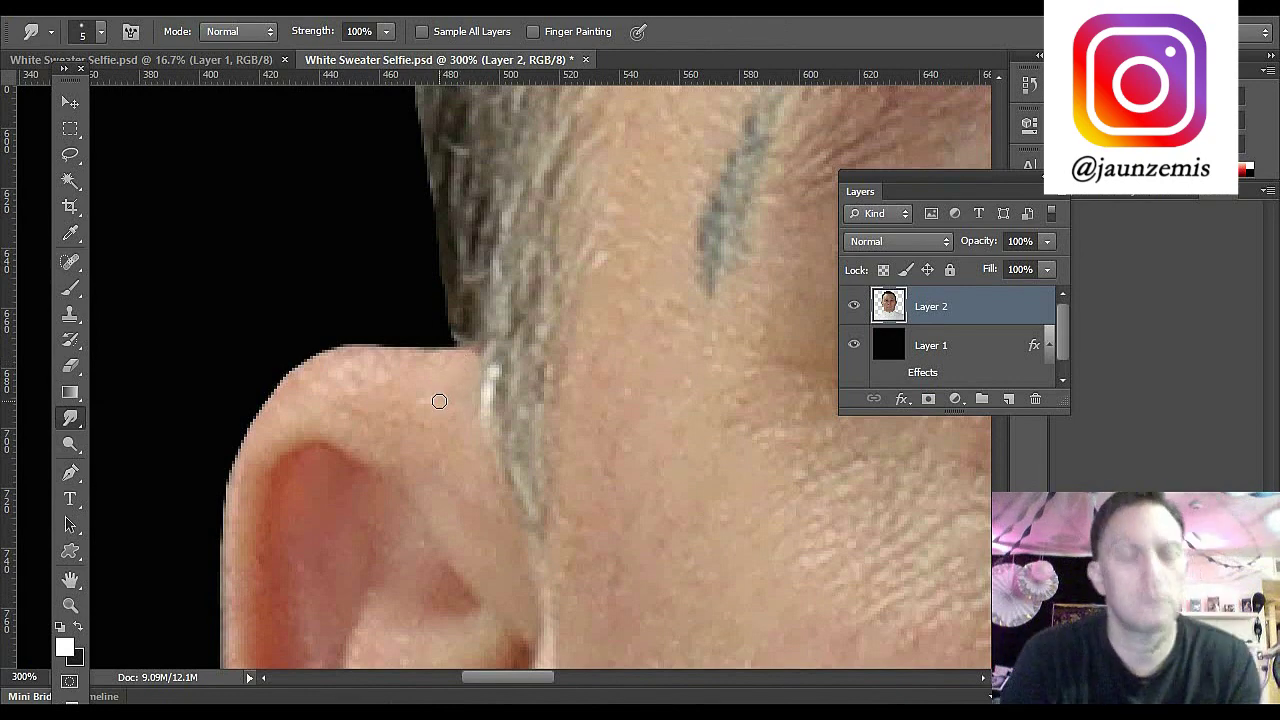
# Step: Heal the skin where the upper ear meets the sideburn with the Spot Healing Brush set to 4 px
pyautogui.press('j')
pyautogui.click(100, 31)
pyautogui.click(222, 68)
pyautogui.write('4')
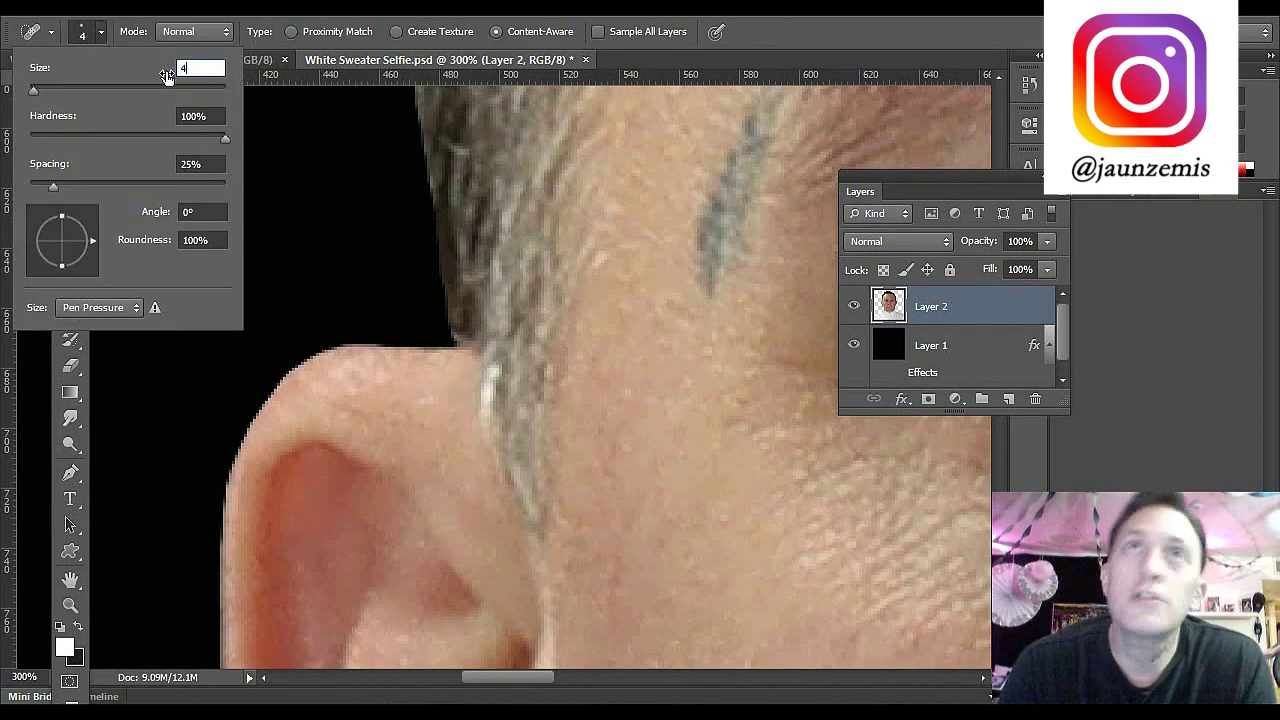
pyautogui.click(480, 352)
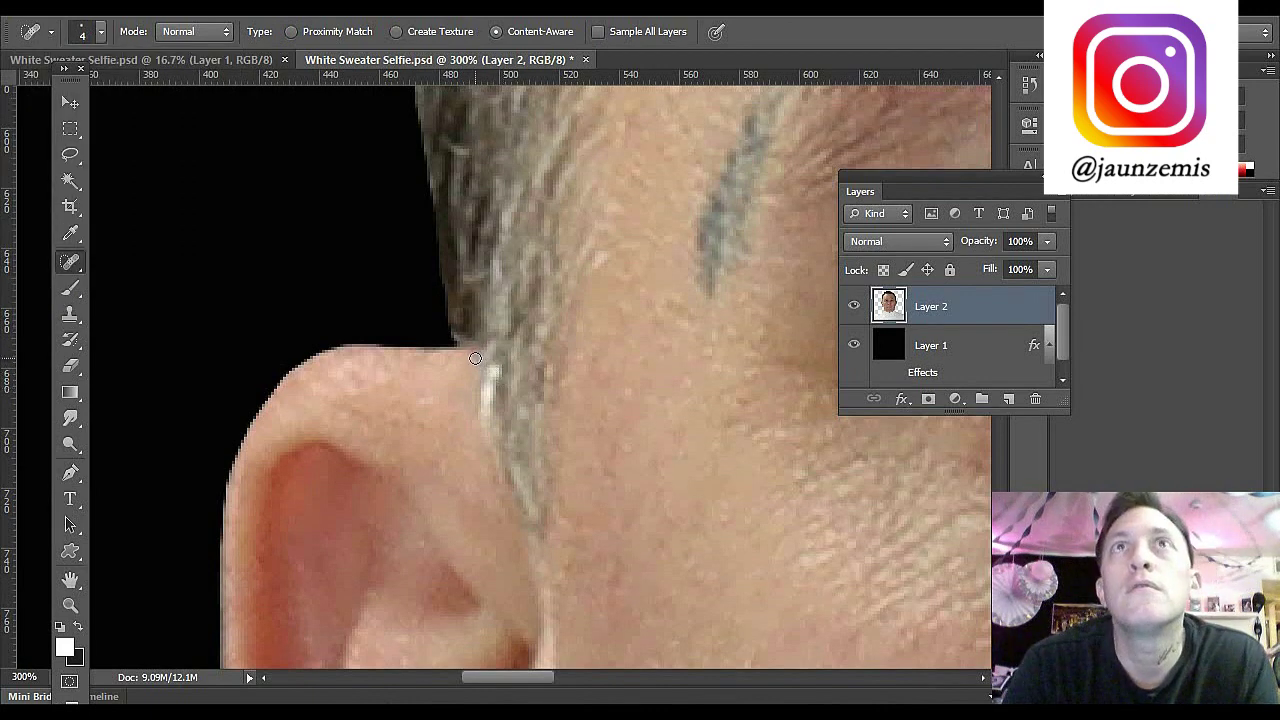
pyautogui.click(476, 366)
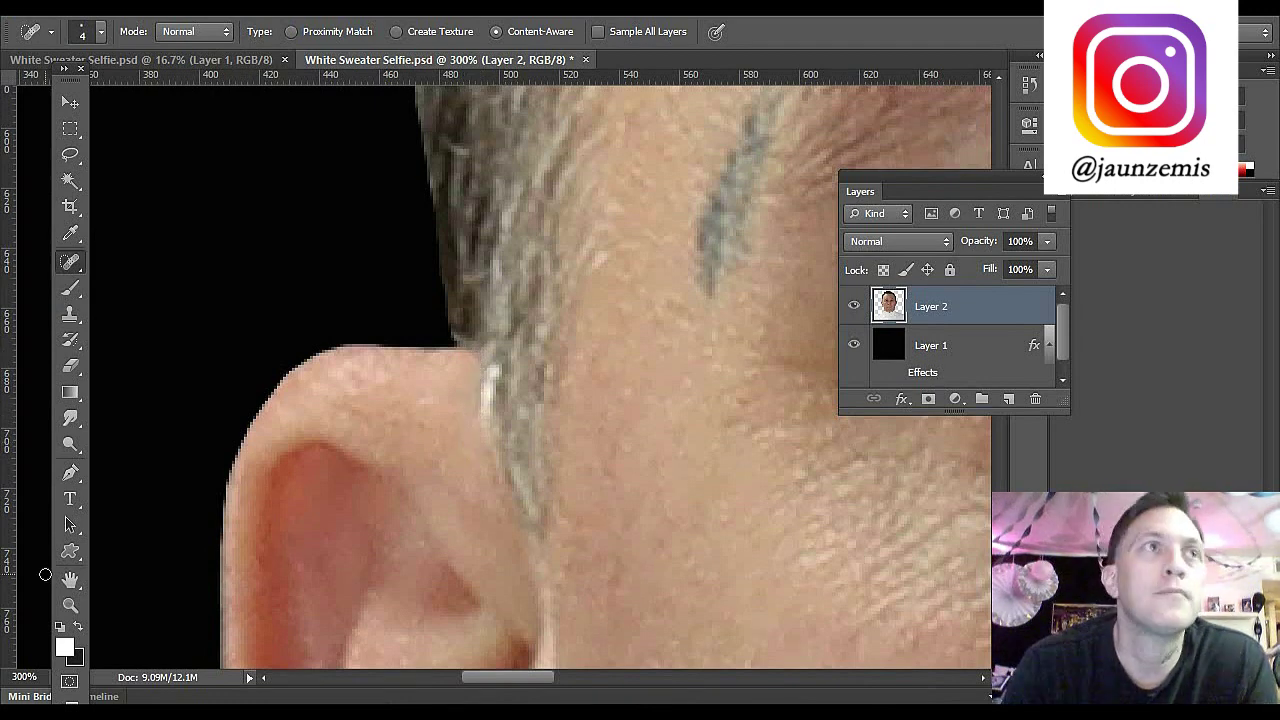
# Step: Heal small spots on the side and bridge of the nose and beside the nostril with the 4 px Spot Healing Brush
pyautogui.doubleClick(70, 606)
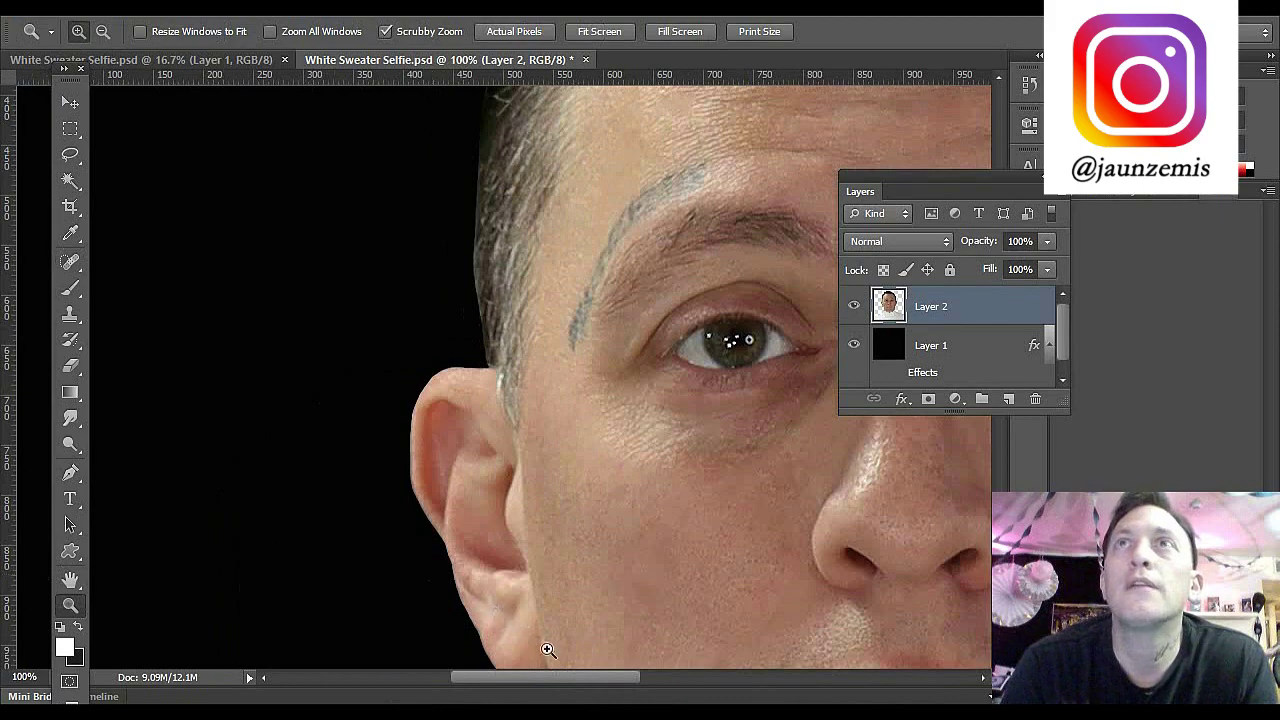
pyautogui.moveTo(560, 686); pyautogui.dragTo(632, 678)
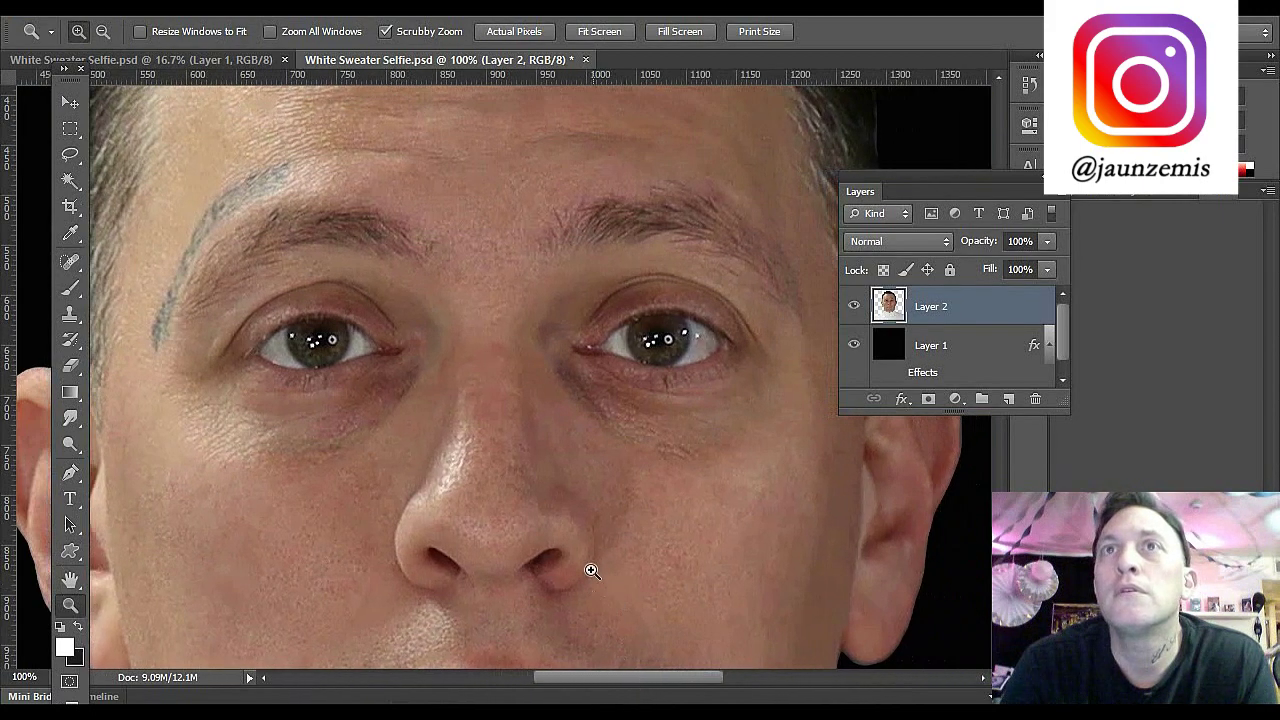
pyautogui.click(588, 545)
pyautogui.click(593, 559)
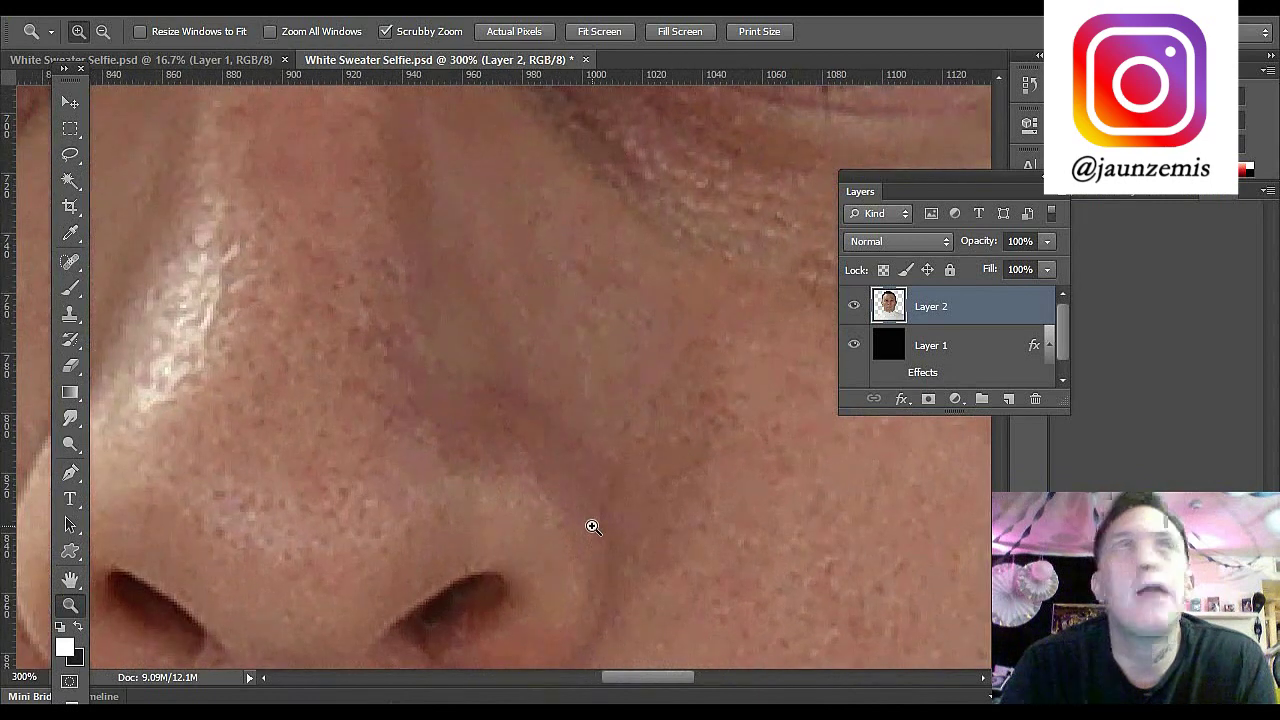
pyautogui.click(70, 261)
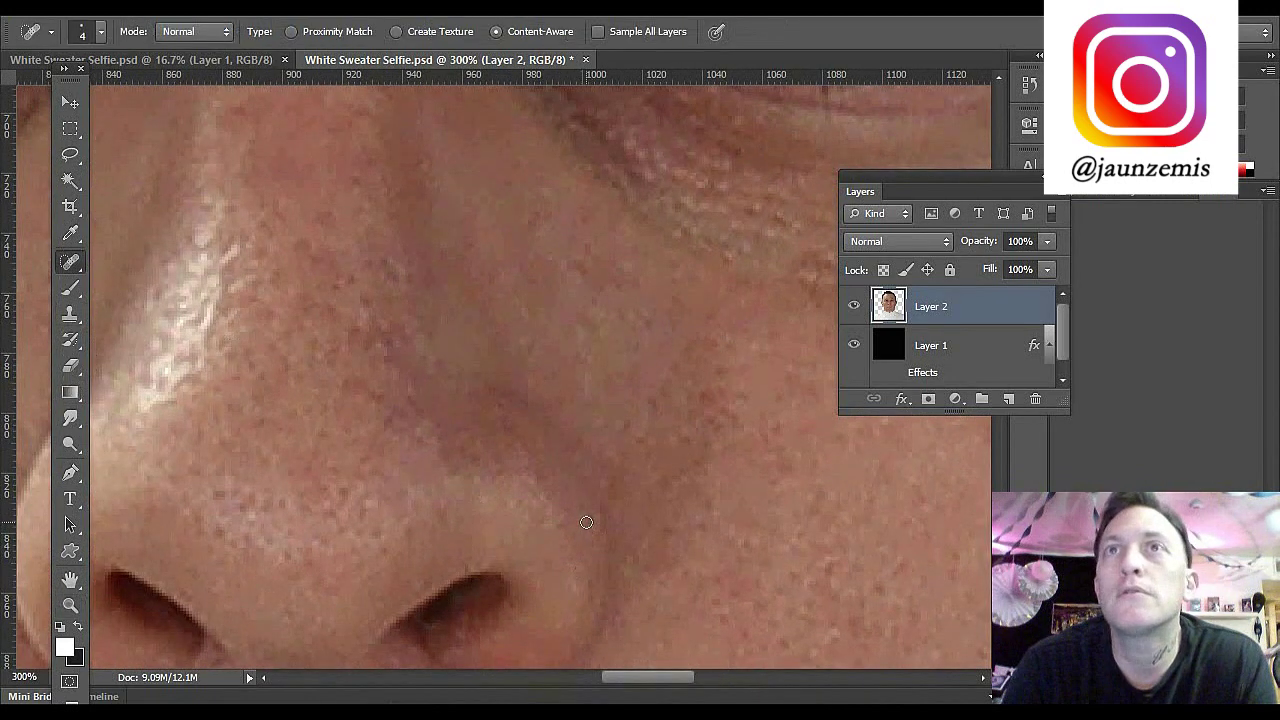
pyautogui.click(589, 521)
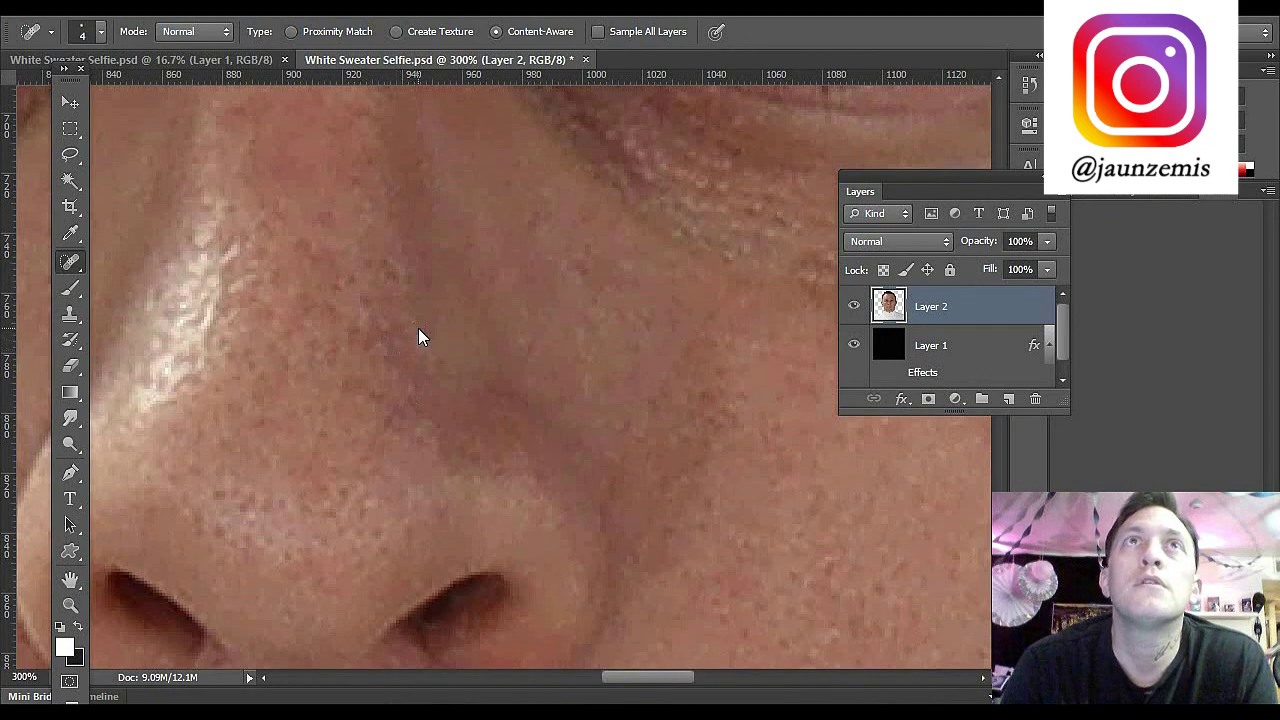
pyautogui.click(350, 278)
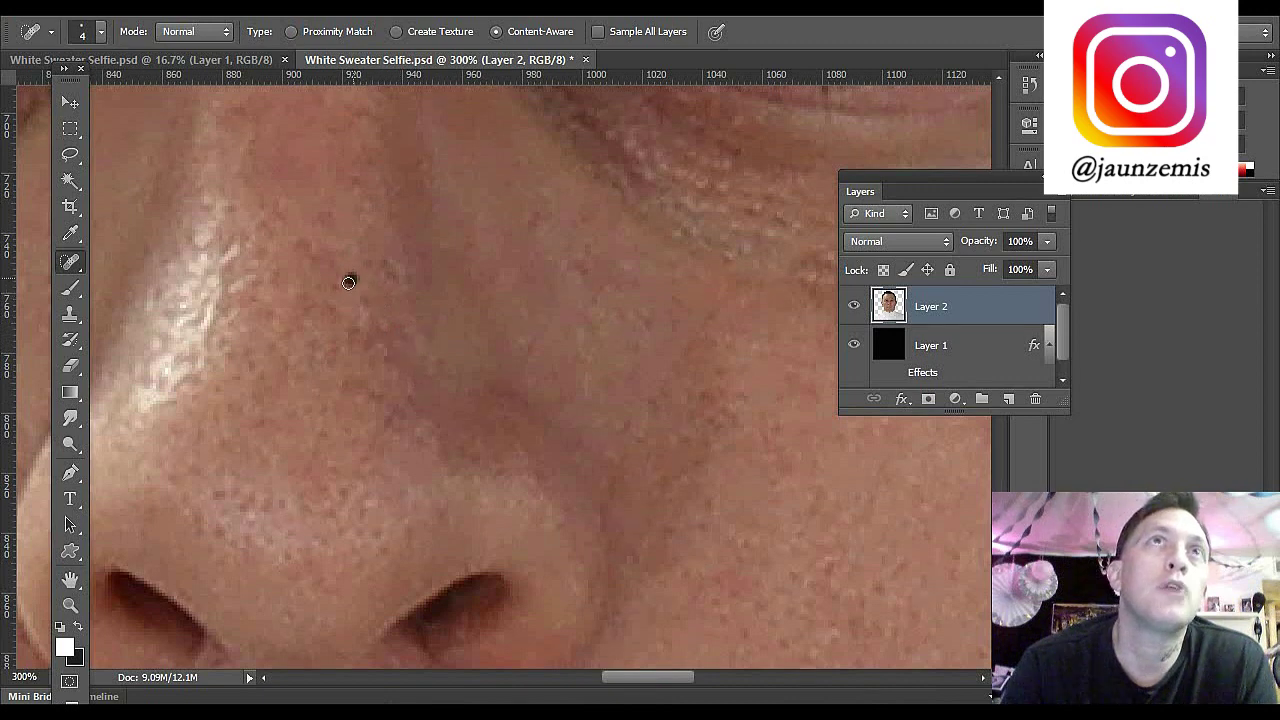
pyautogui.click(266, 315)
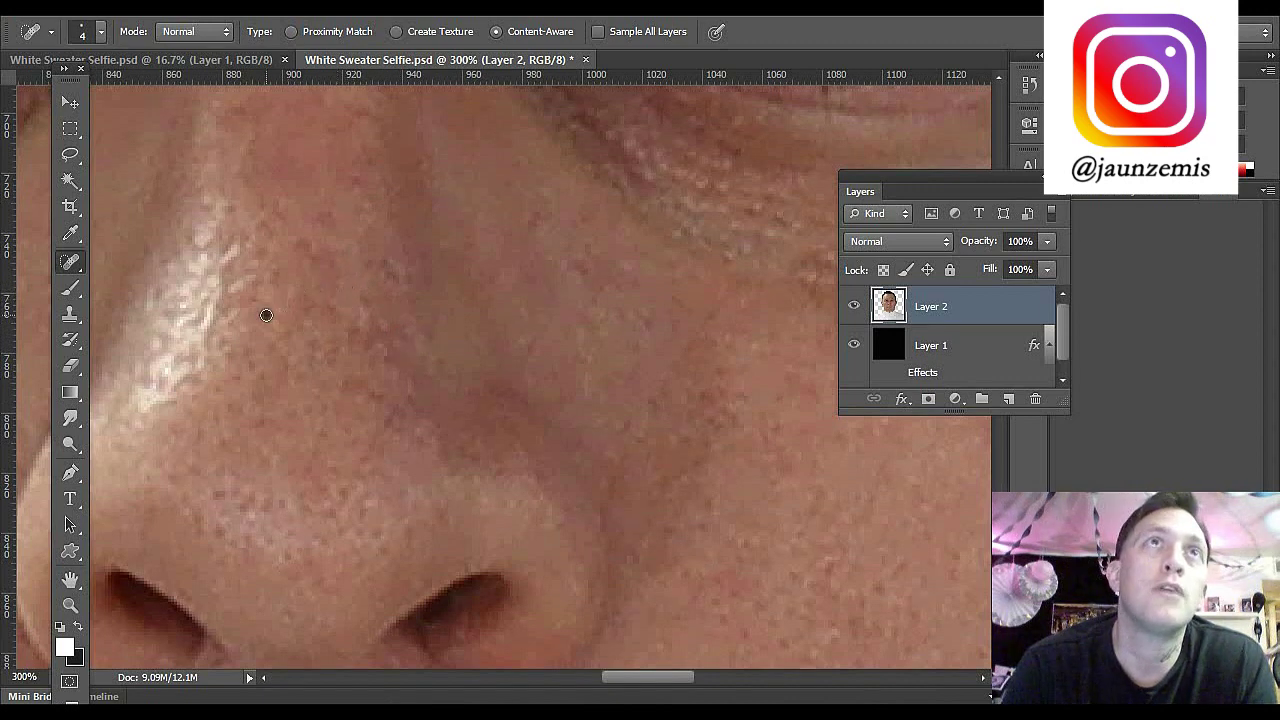
pyautogui.click(185, 314)
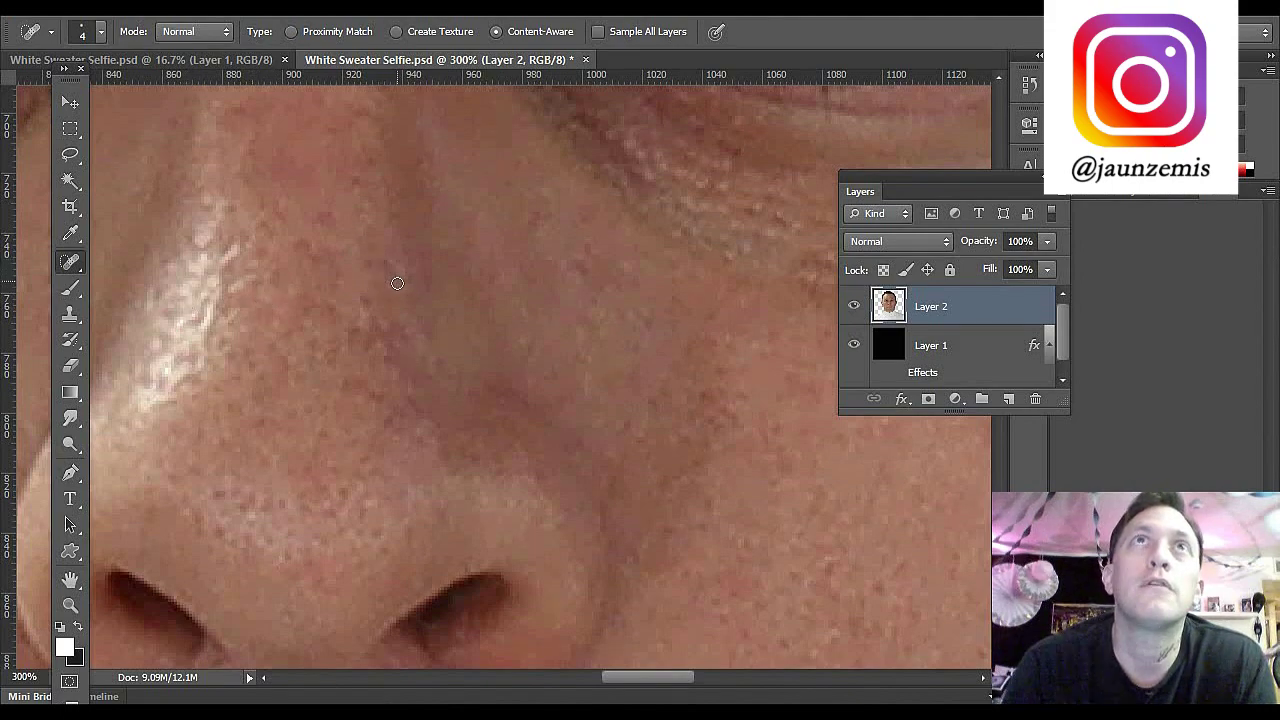
# Step: Erase the leftover fringe around the earlobe and along the outer hair edge with a 5 px Eraser at 0% hardness
pyautogui.hotkey('ctrl', '1')
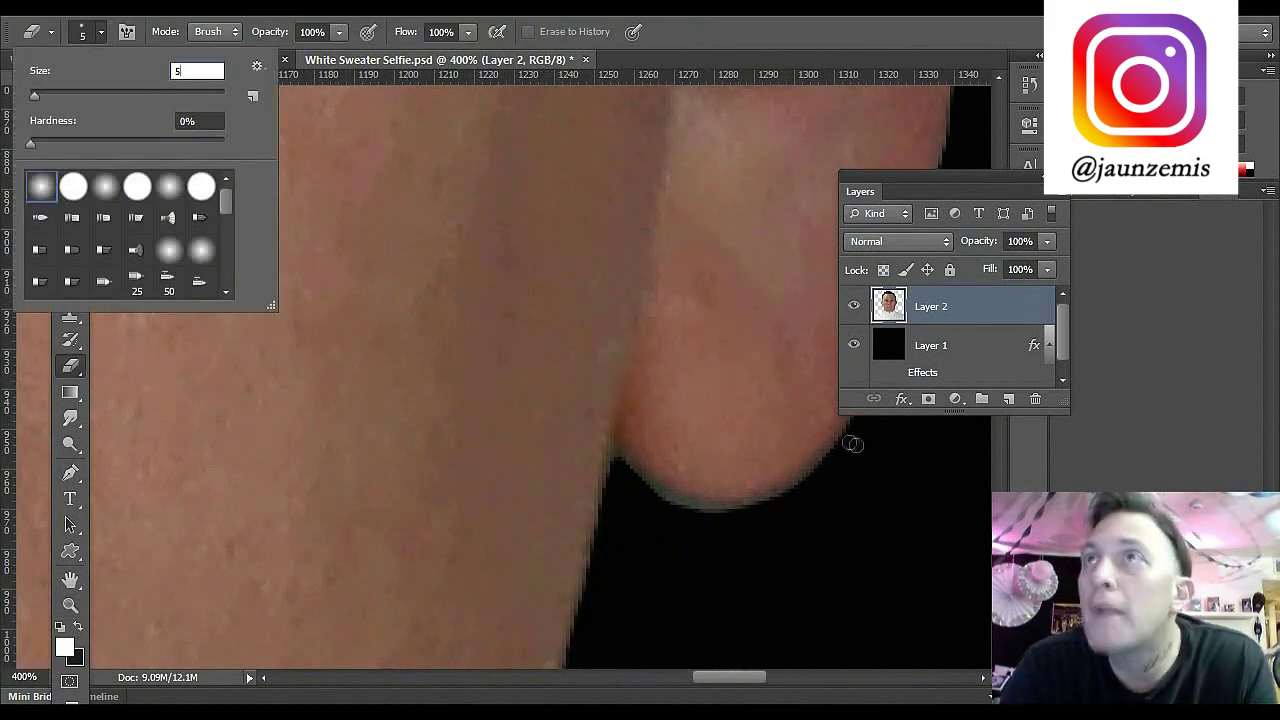
pyautogui.moveTo(857, 443)
pyautogui.mouseDown()
pyautogui.moveTo(714, 517)
pyautogui.moveTo(625, 472)
pyautogui.mouseUp()
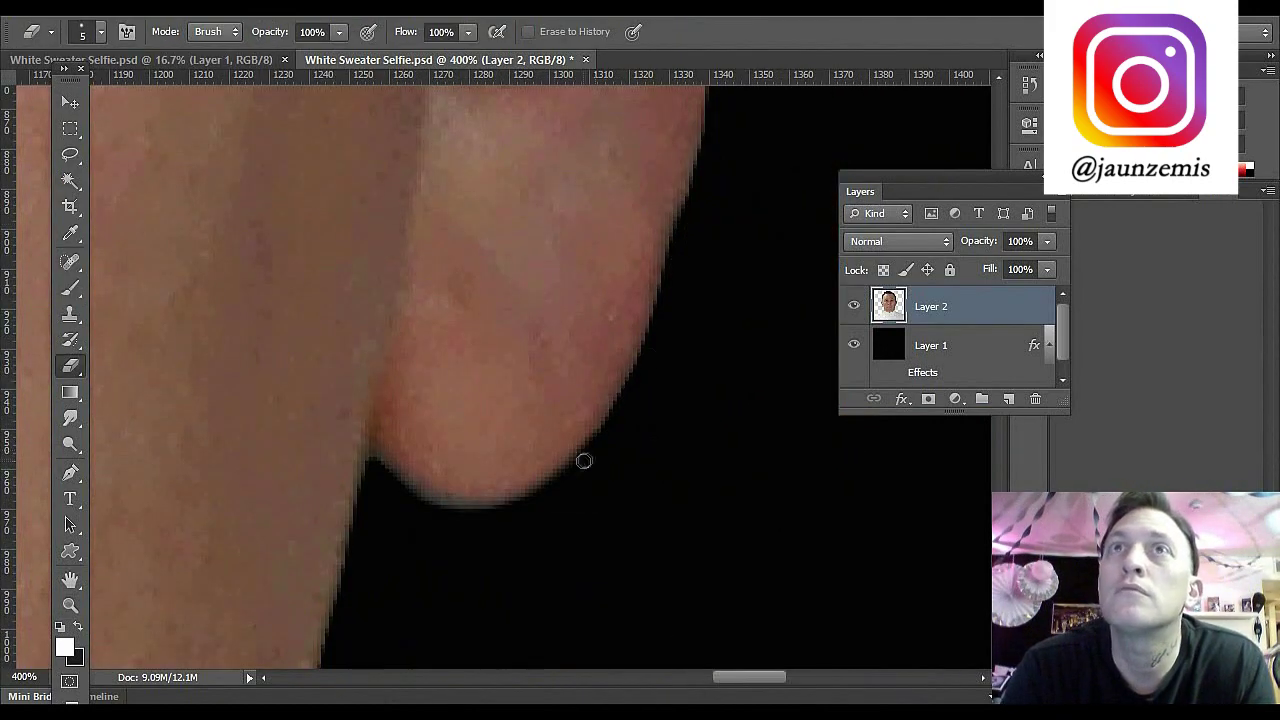
pyautogui.doubleClick(70, 608)
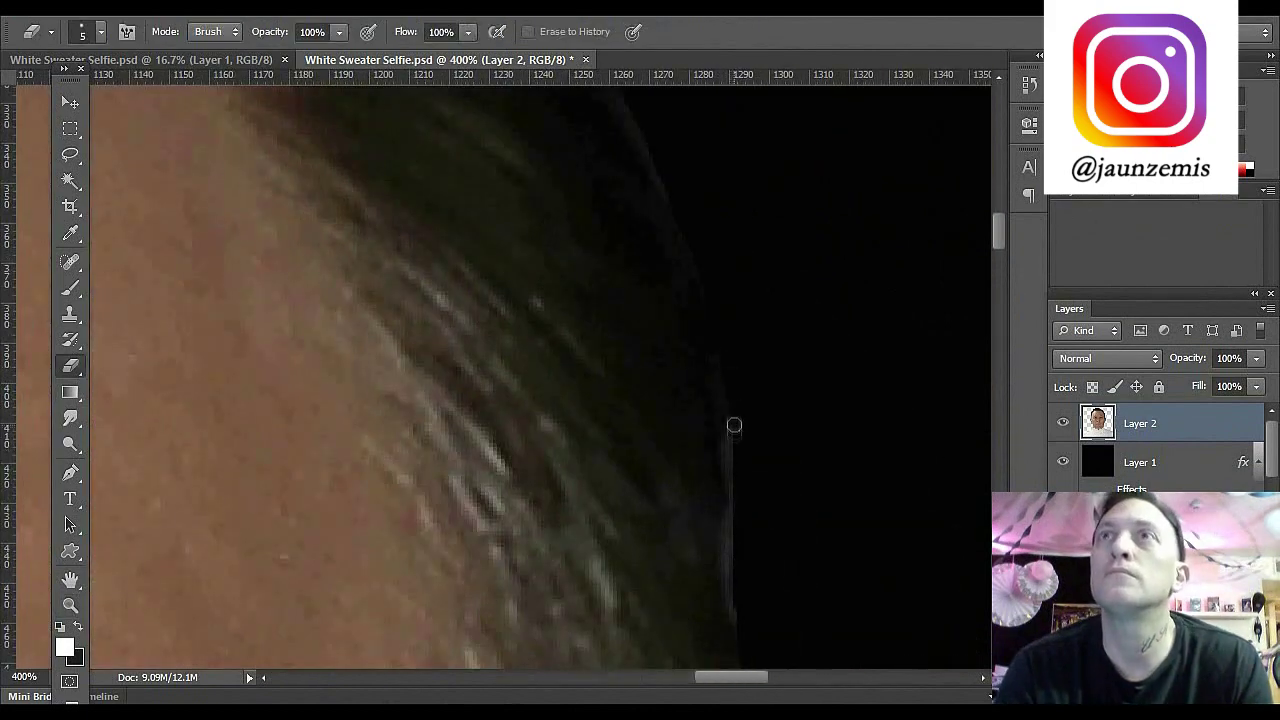
pyautogui.moveTo(731, 423); pyautogui.dragTo(751, 631)
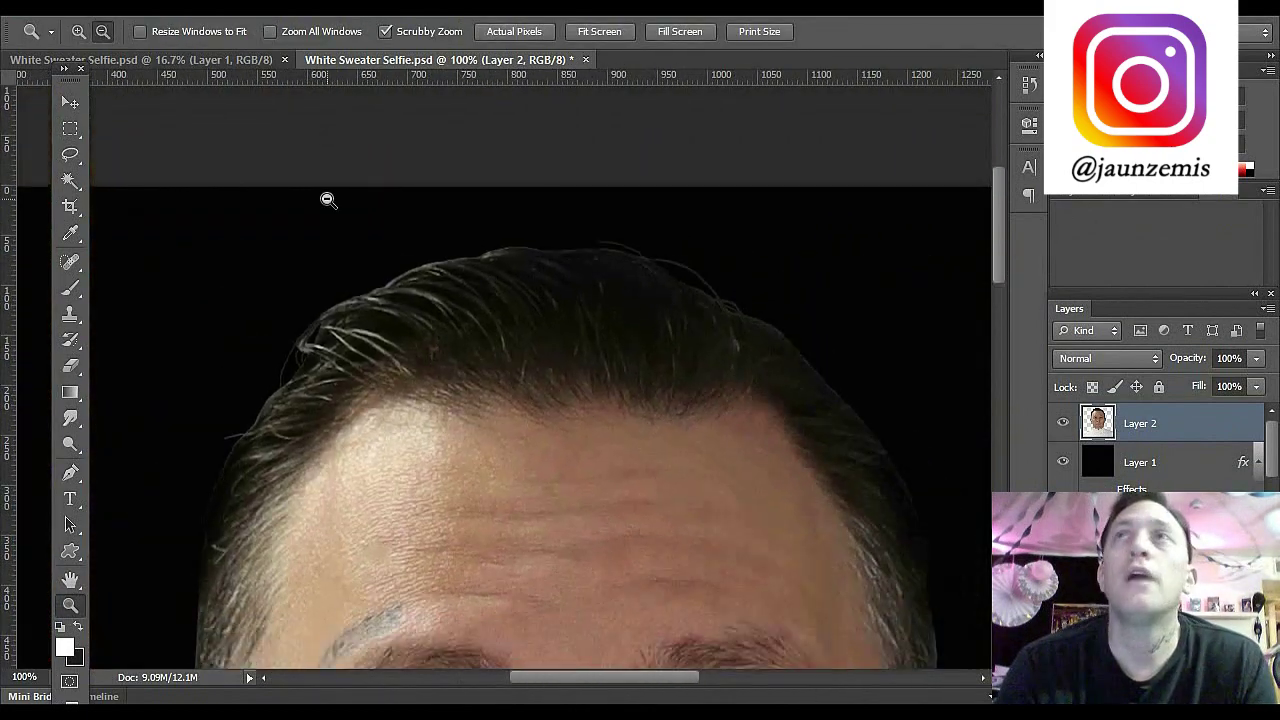
# Step: Change the color overlay of the black background on Layer 1 to white
pyautogui.keyDown('alt'); pyautogui.click(403, 420); pyautogui.keyUp('alt')
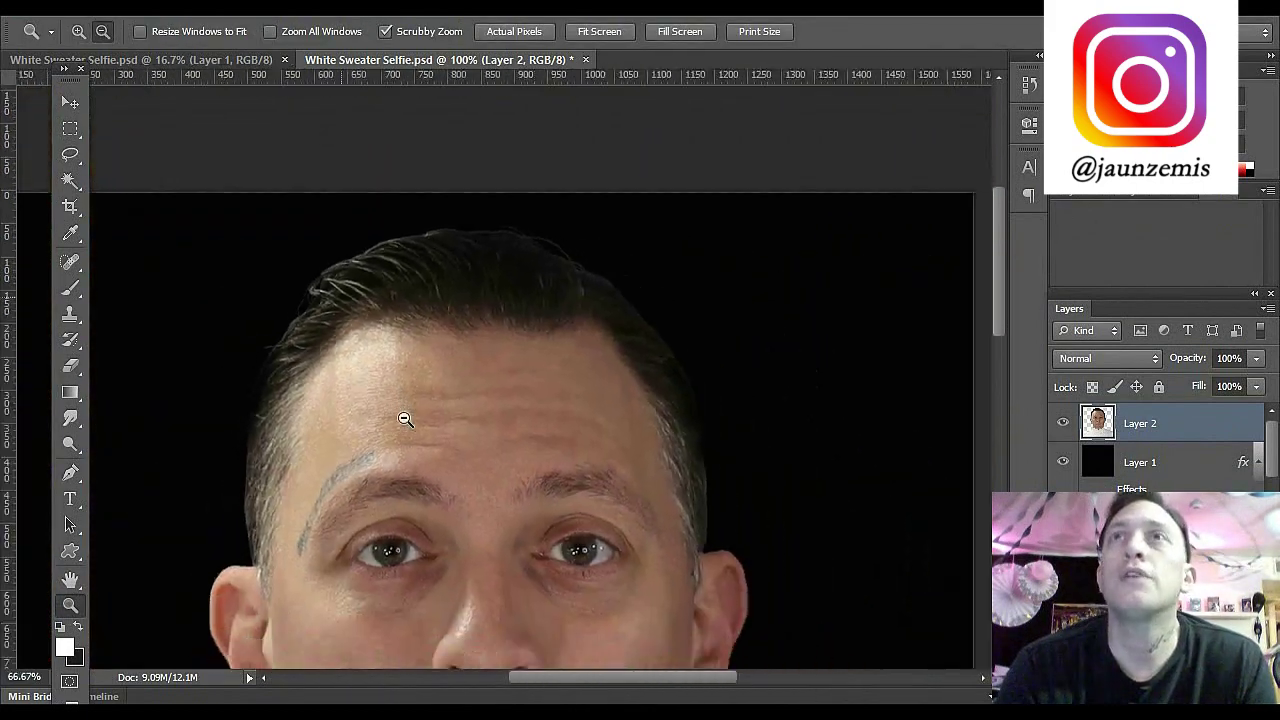
pyautogui.keyDown('alt'); pyautogui.click(405, 419); pyautogui.keyUp('alt')
pyautogui.keyDown('alt'); pyautogui.click(405, 419); pyautogui.keyUp('alt')
pyautogui.keyDown('alt'); pyautogui.click(402, 421); pyautogui.keyUp('alt')
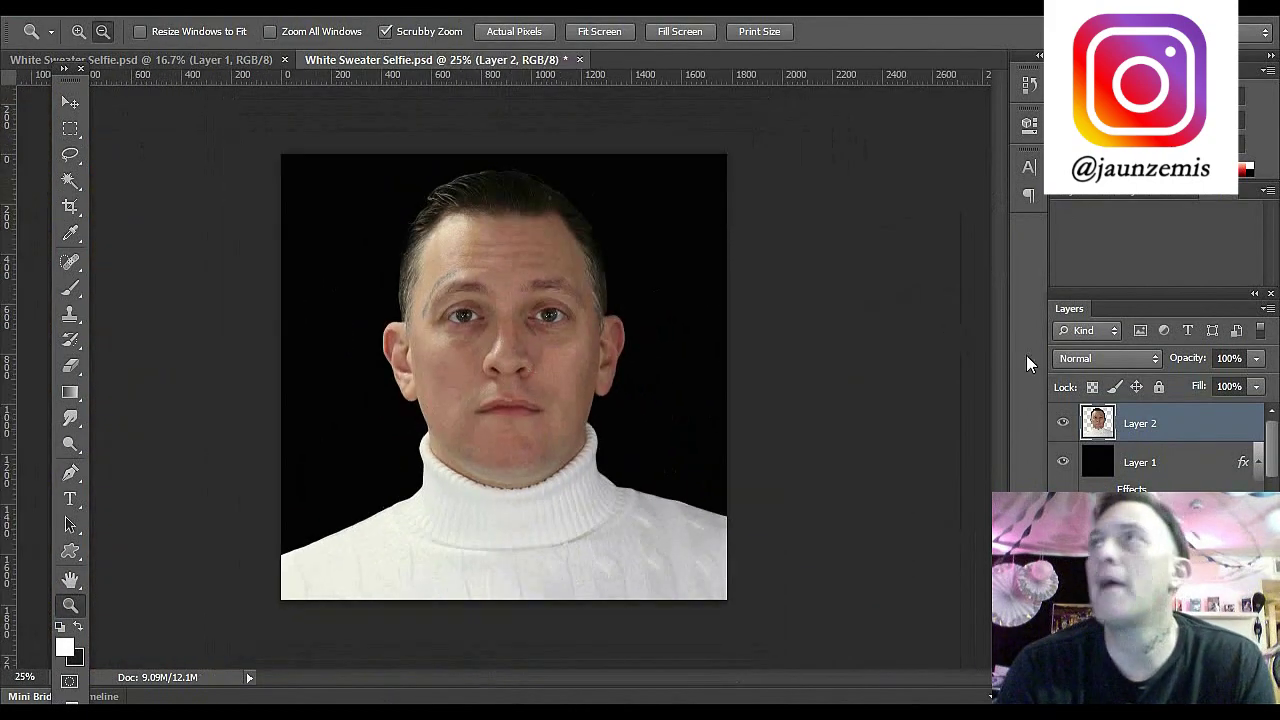
pyautogui.doubleClick(1182, 470)
pyautogui.click(1100, 229)
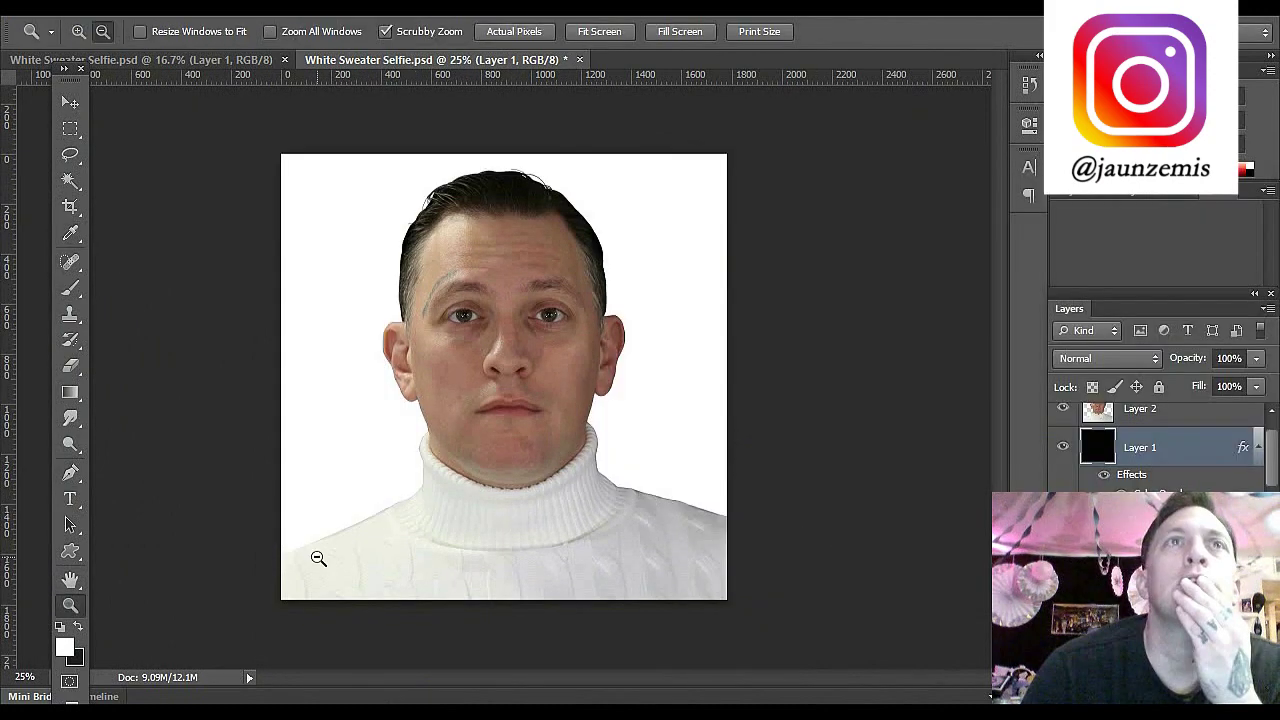
# Step: Erase the dark fringe on Layer 2 along the jaw edge from the earlobe down to the sweater collar with the 5 px Eraser
pyautogui.click(78, 31)
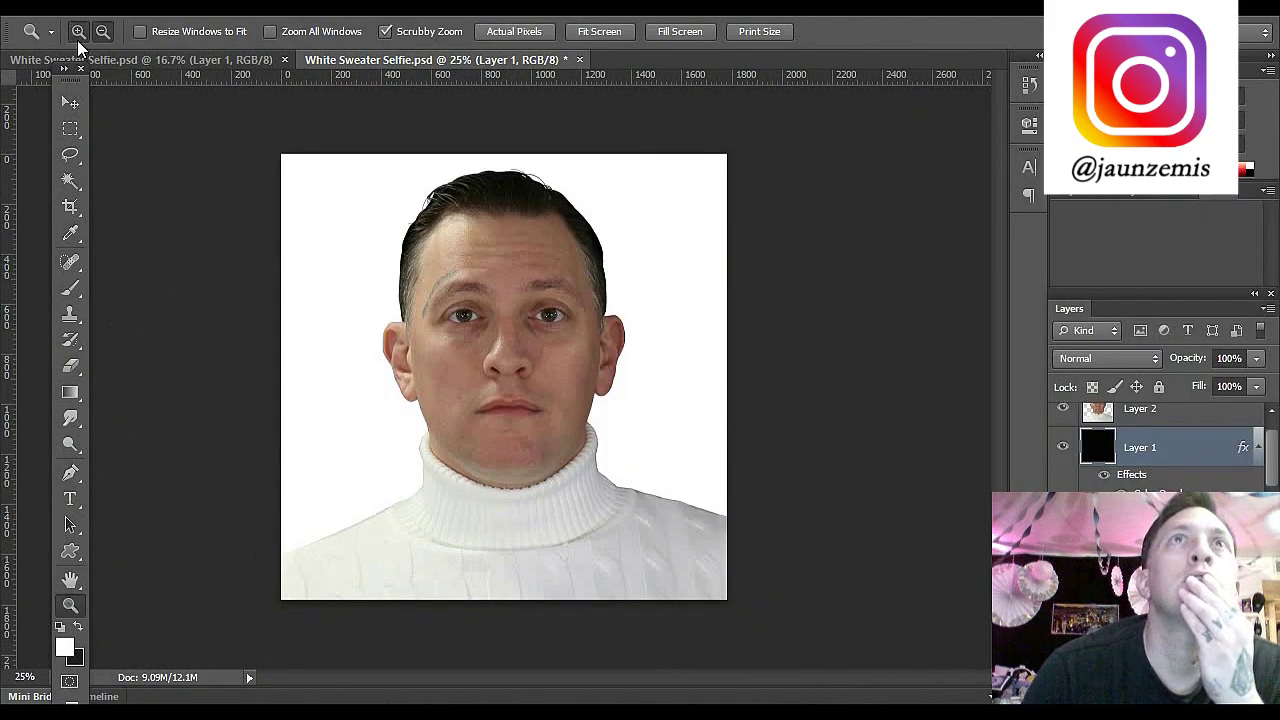
pyautogui.moveTo(328, 546); pyautogui.dragTo(665, 294)
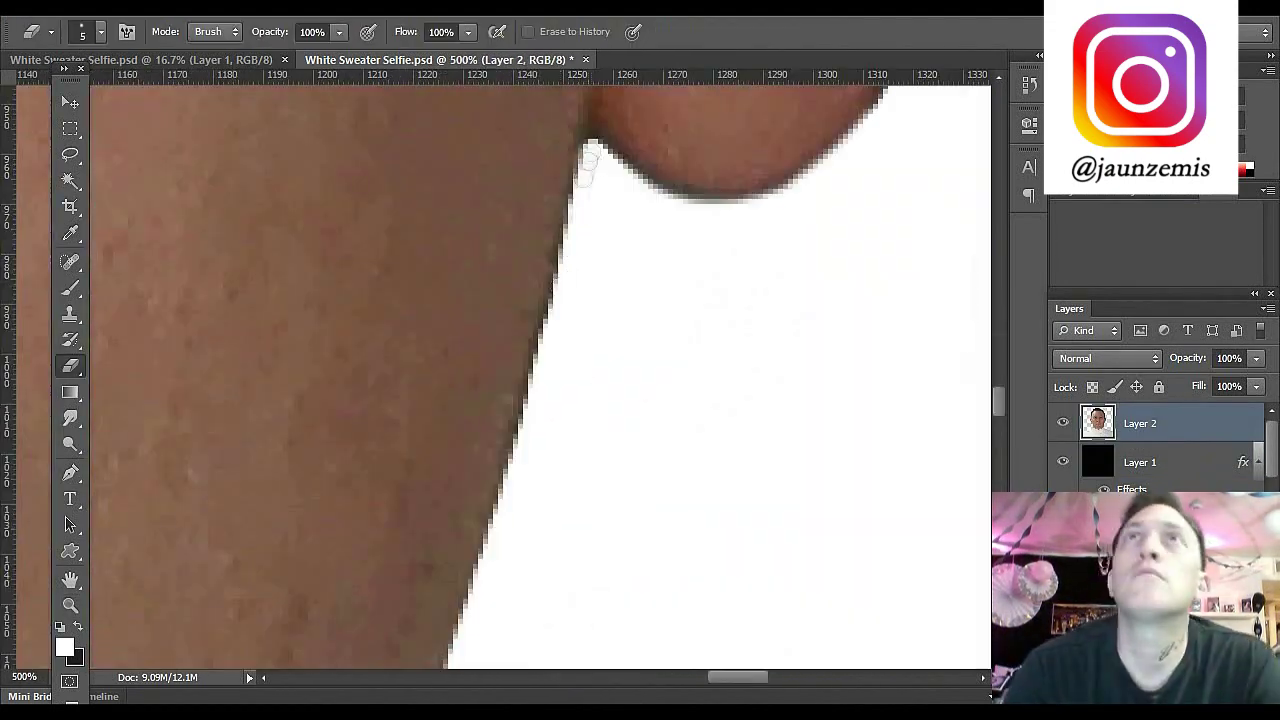
pyautogui.moveTo(590, 155); pyautogui.dragTo(514, 483)
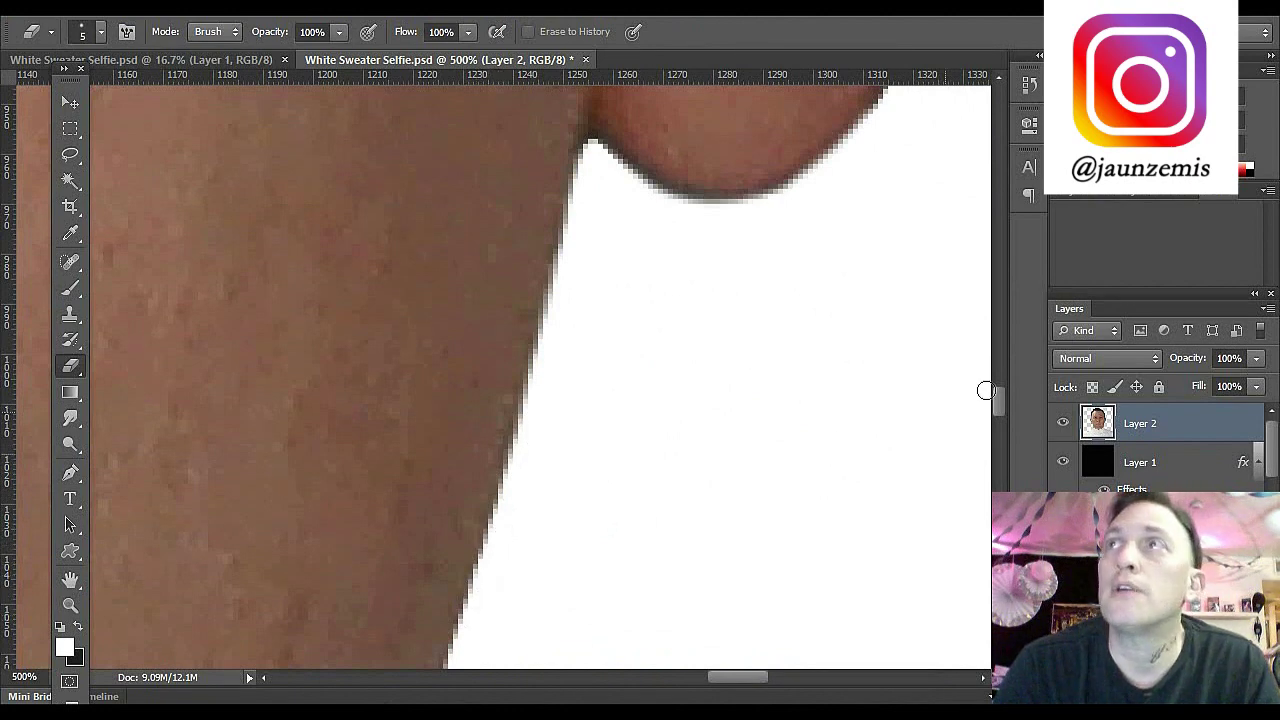
pyautogui.moveTo(1001, 395); pyautogui.dragTo(1000, 407)
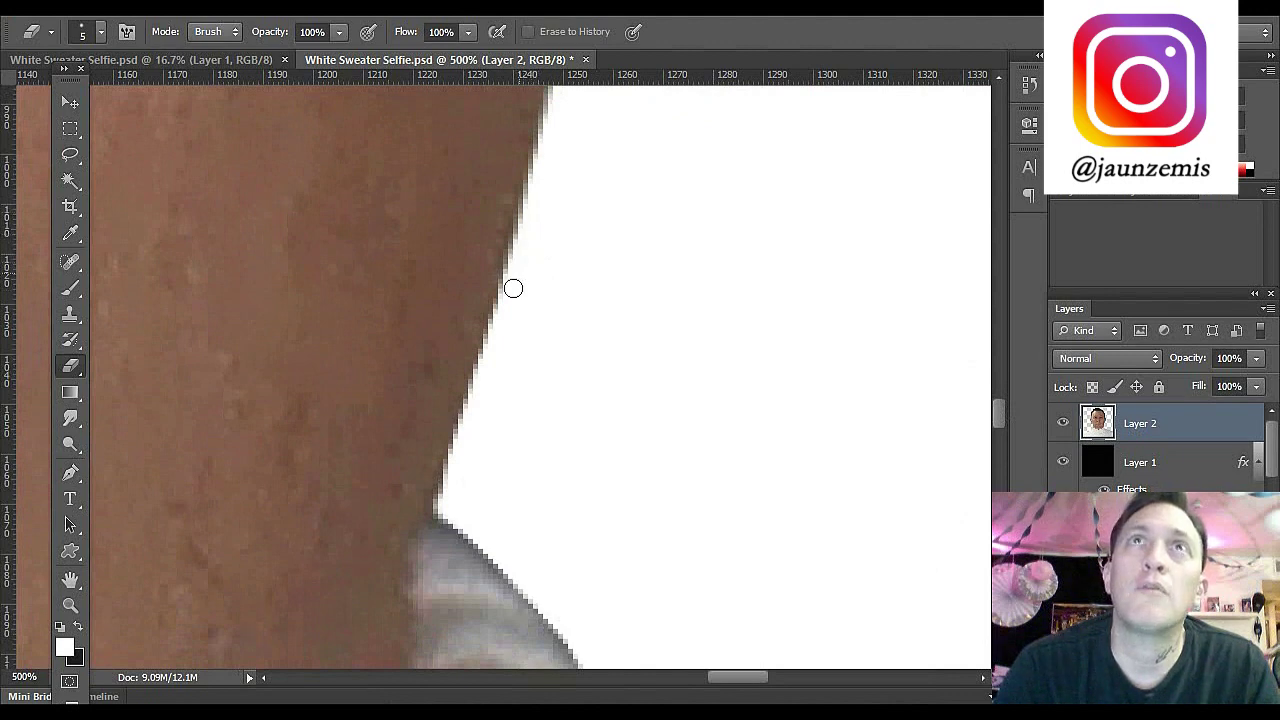
pyautogui.moveTo(453, 482)
pyautogui.mouseDown()
pyautogui.moveTo(489, 555)
pyautogui.moveTo(575, 645)
pyautogui.mouseUp()
# Step: Erase the dark fringe along the turtleneck collar's outer edge and the sweater's shoulder edge, using a 10 px Eraser on the shoulder
pyautogui.scroll(-3, 575, 645)
pyautogui.moveTo(580, 289)
pyautogui.mouseDown()
pyautogui.moveTo(631, 405)
pyautogui.moveTo(654, 531)
pyautogui.mouseUp()
pyautogui.scroll(-2, 654, 531)
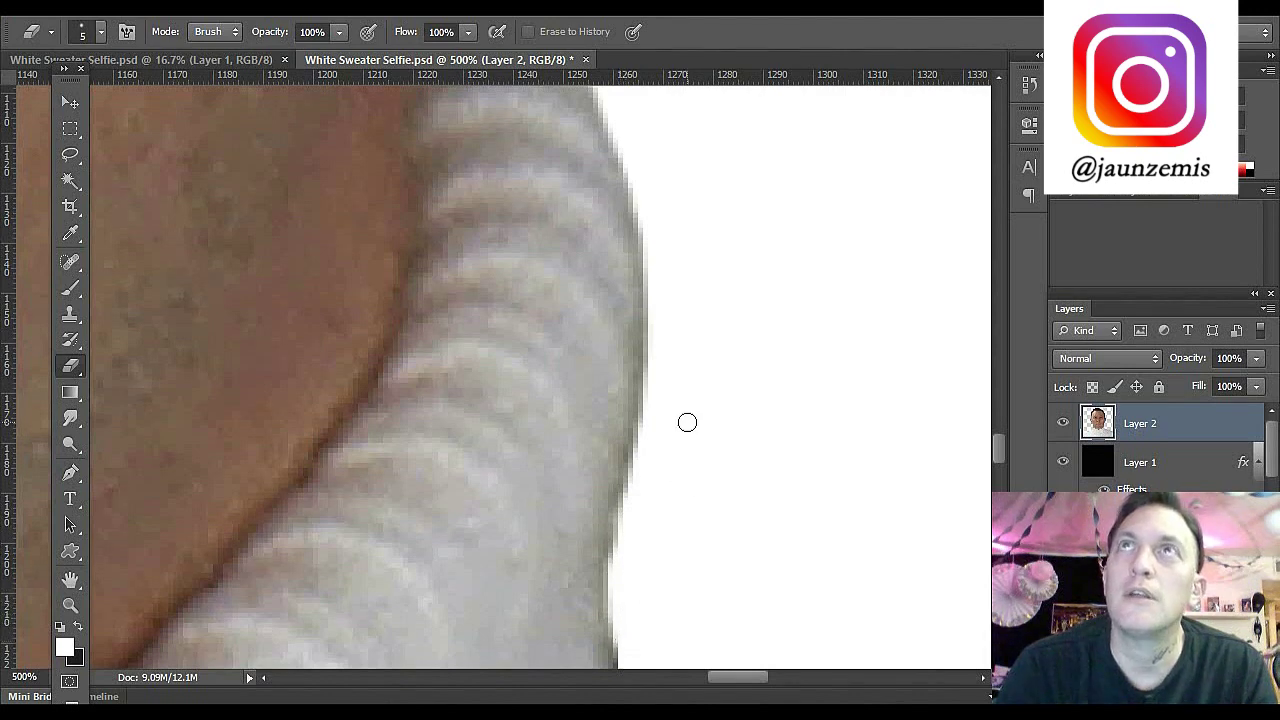
pyautogui.scroll(-5, 1001, 450)
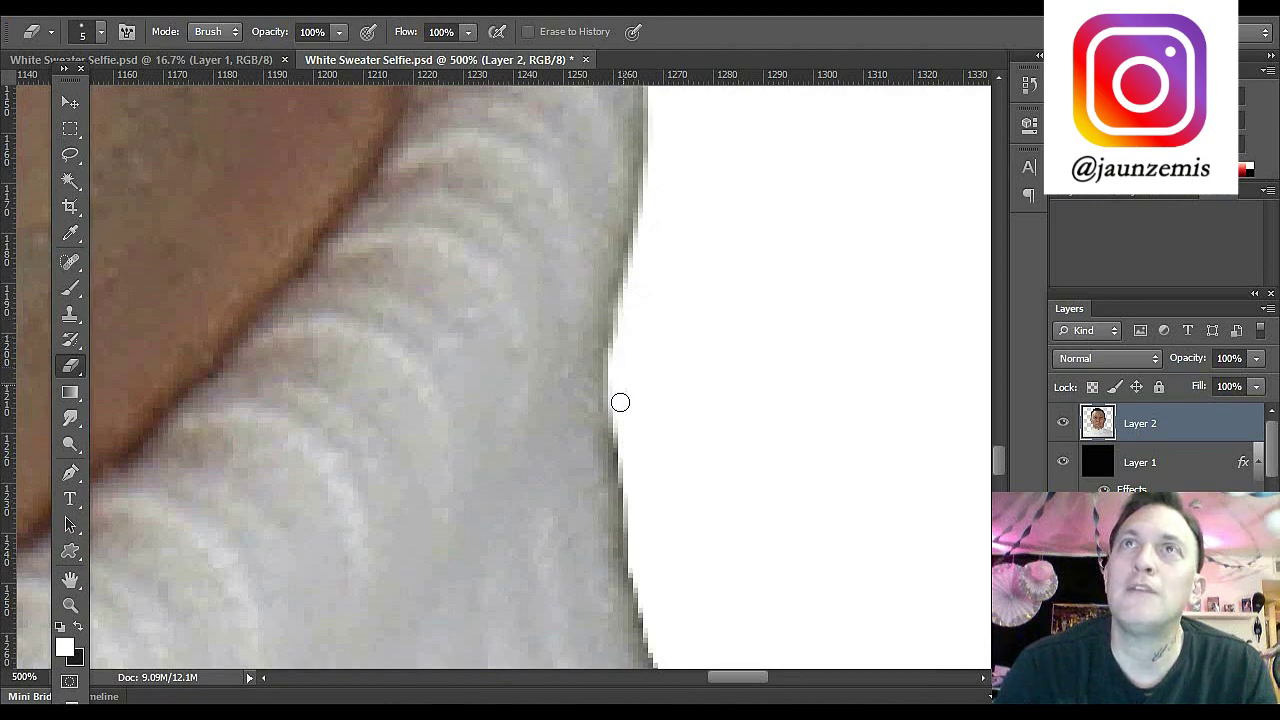
pyautogui.moveTo(619, 415); pyautogui.dragTo(653, 646)
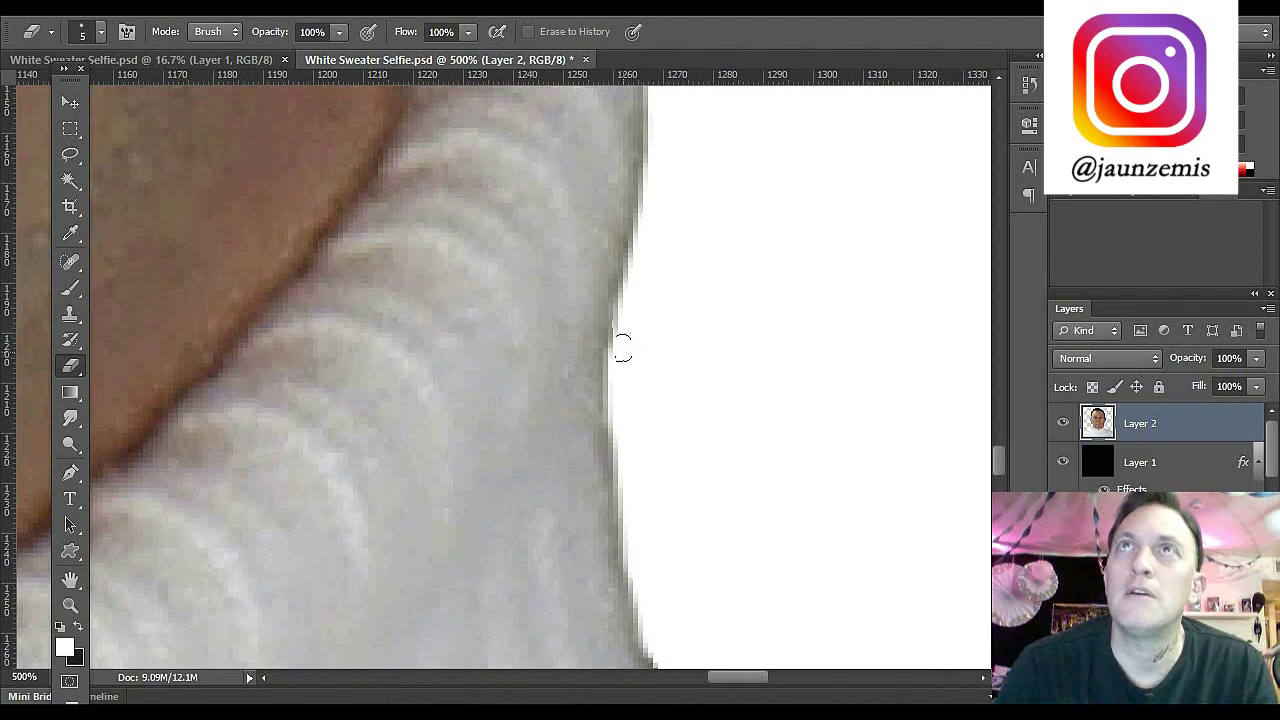
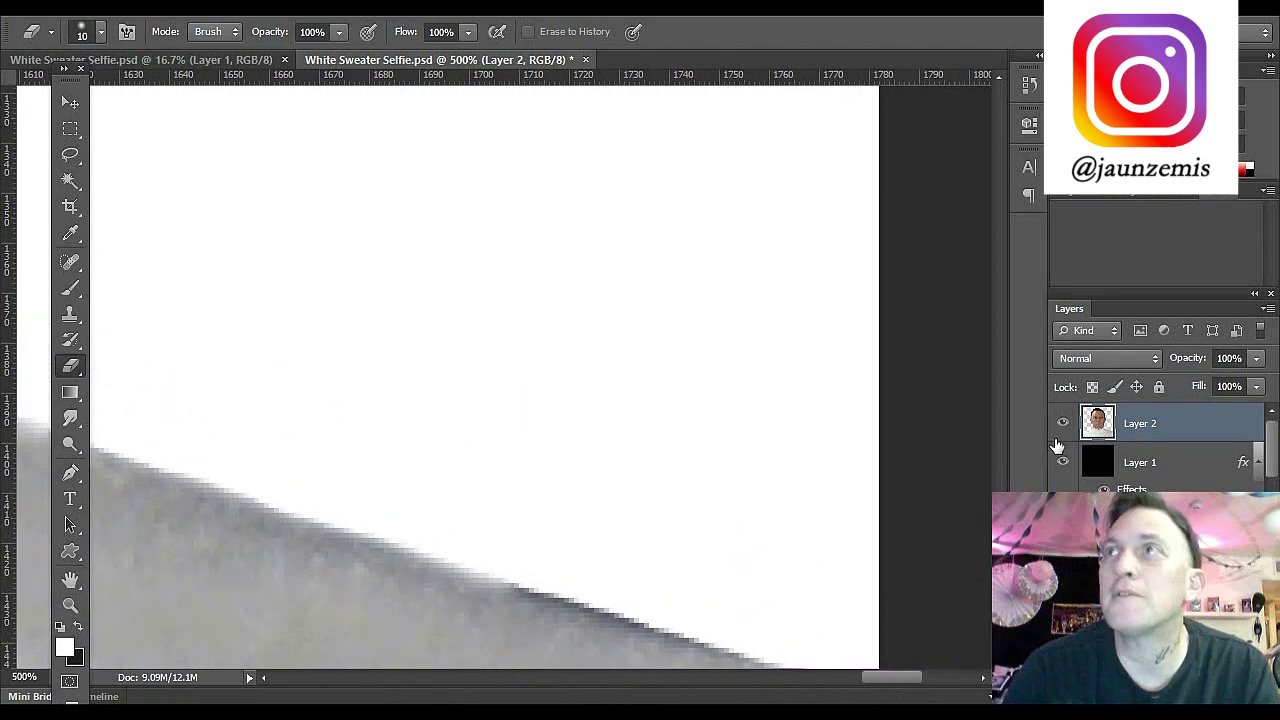
pyautogui.scroll(-5, 537, 300)
pyautogui.moveTo(561, 313); pyautogui.dragTo(723, 360)
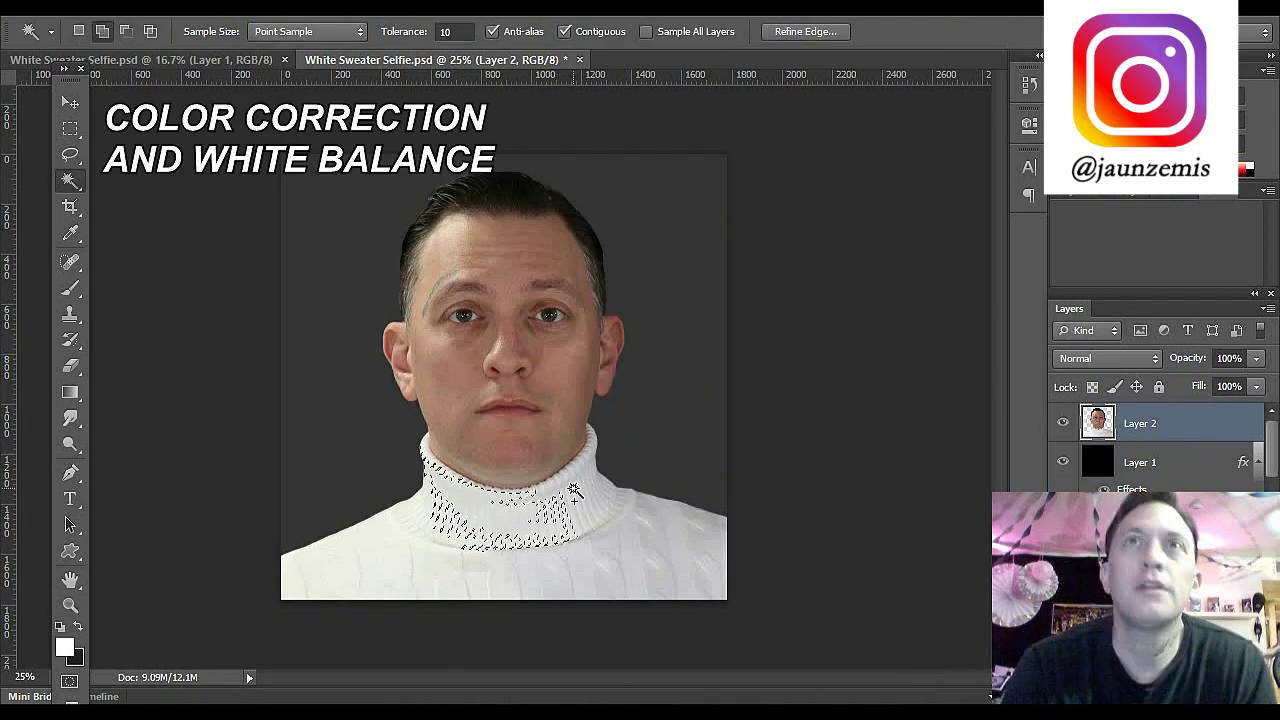
# Step: Select the whole white sweater with the Magic Wand at a tolerance of 20 and copy it to a new layer
pyautogui.keyDown('shift'); pyautogui.click(589, 465); pyautogui.keyUp('shift')
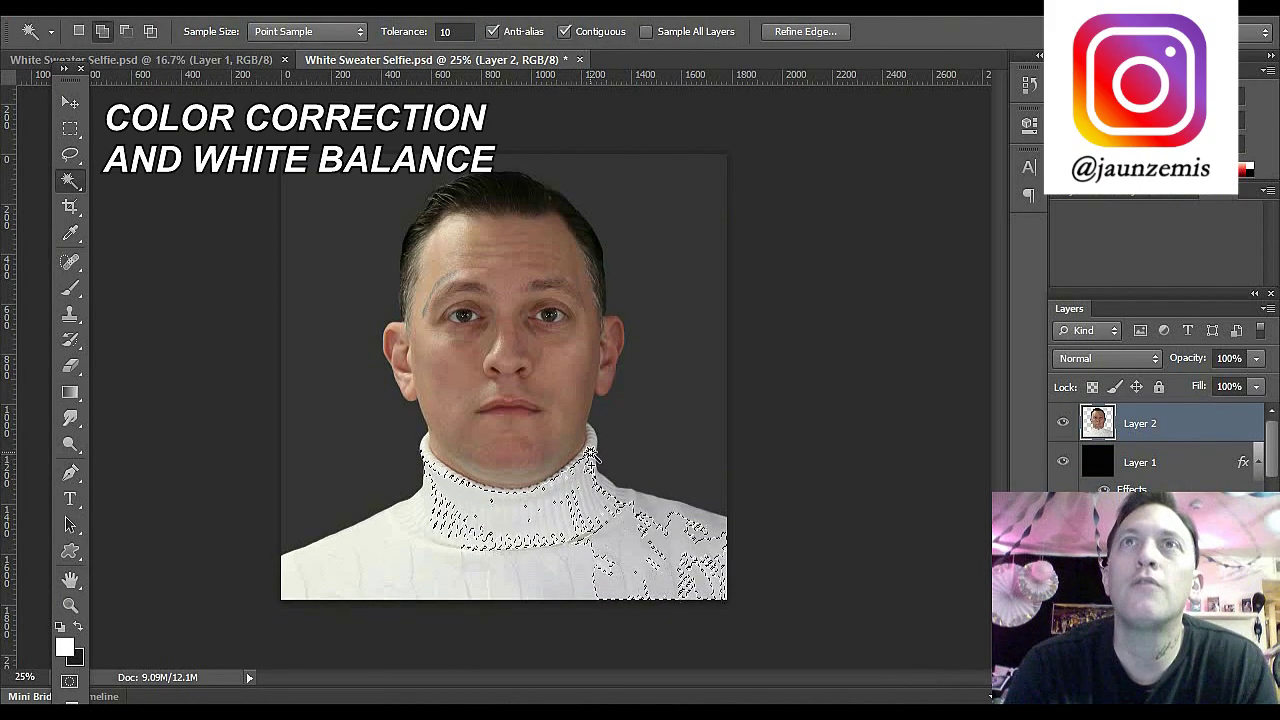
pyautogui.click(442, 32)
pyautogui.write('20')
pyautogui.click(566, 543)
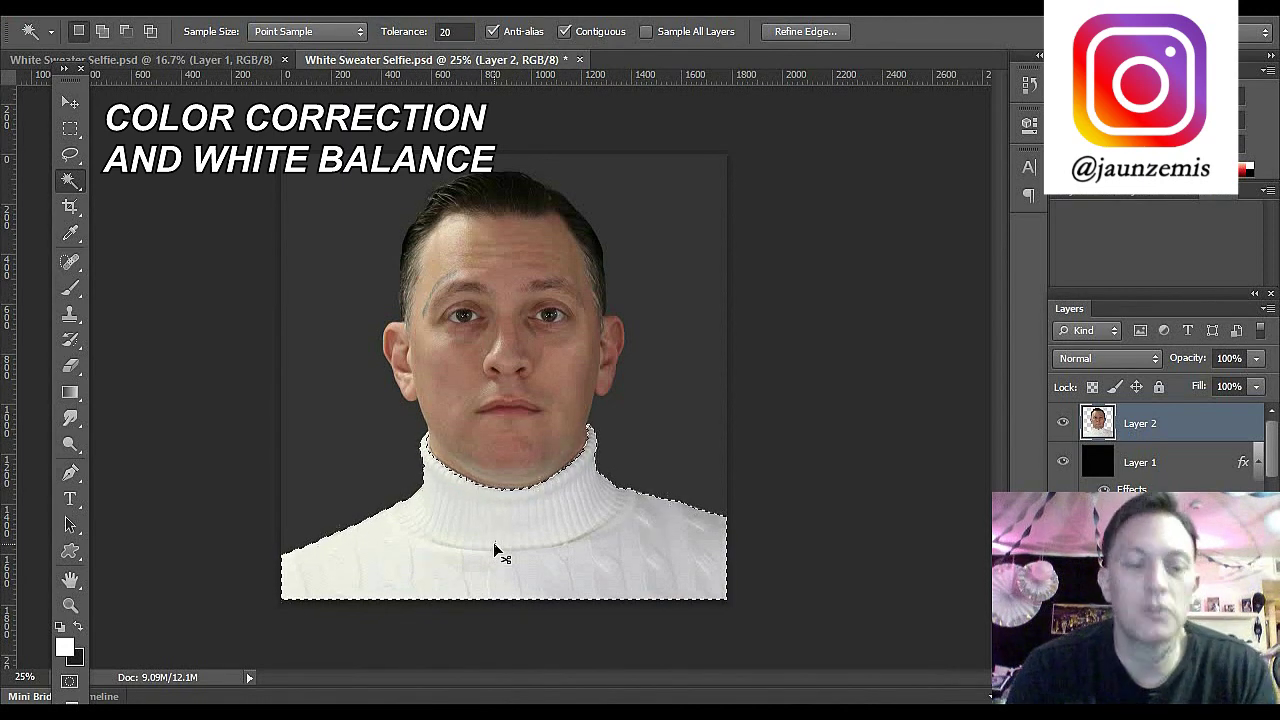
pyautogui.hotkey('ctrl', 'j')
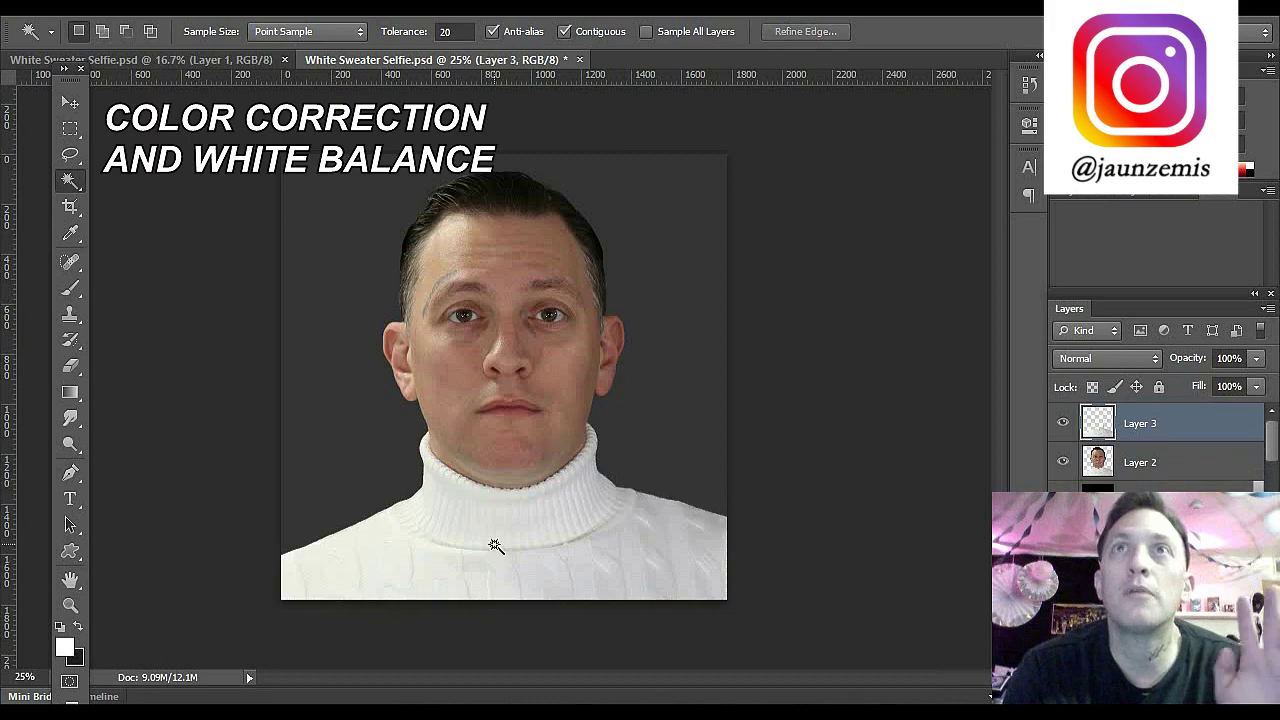
# Step: Apply Auto Tone to the copied sweater on Layer 3
pyautogui.press('z')
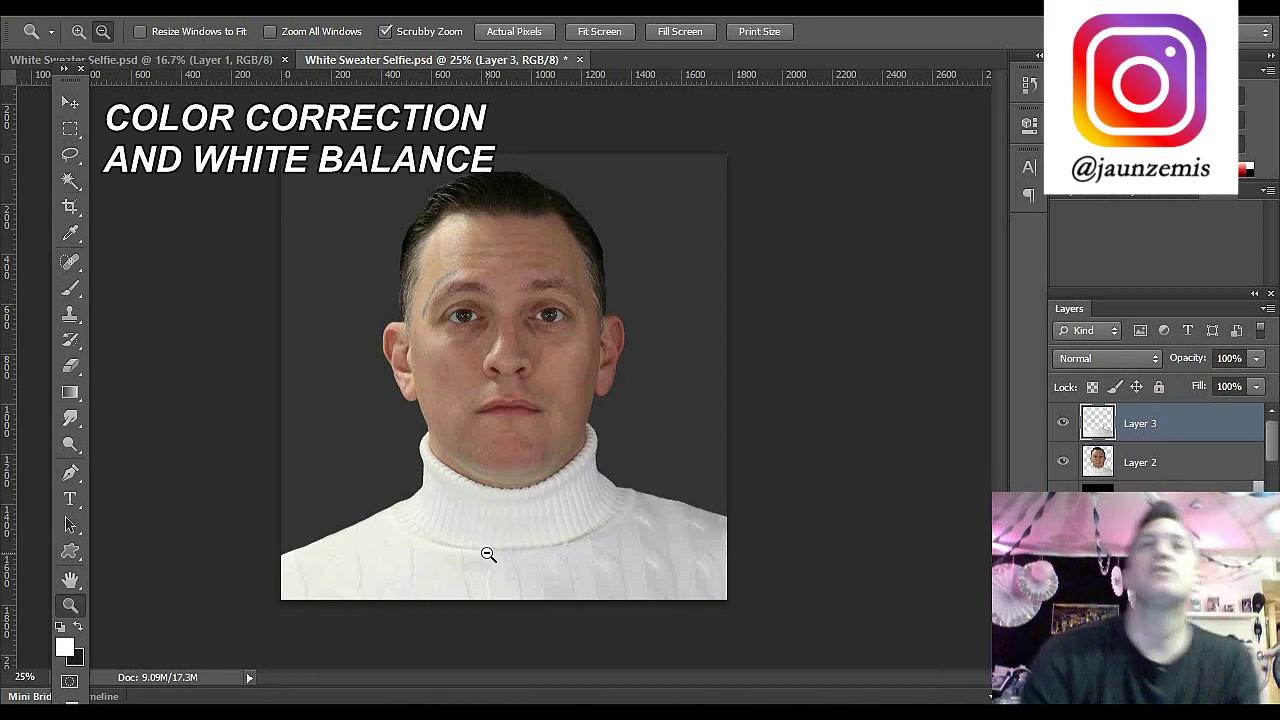
pyautogui.hotkey('alt', 'e')
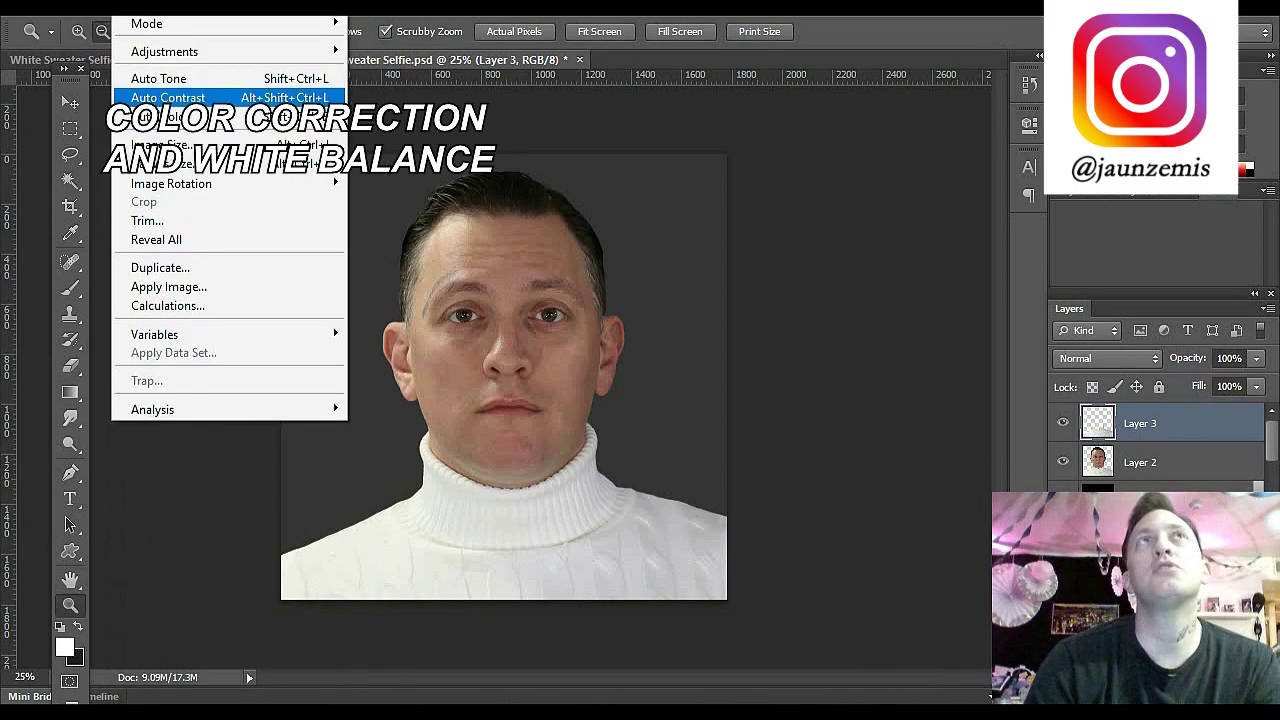
pyautogui.click(157, 84)
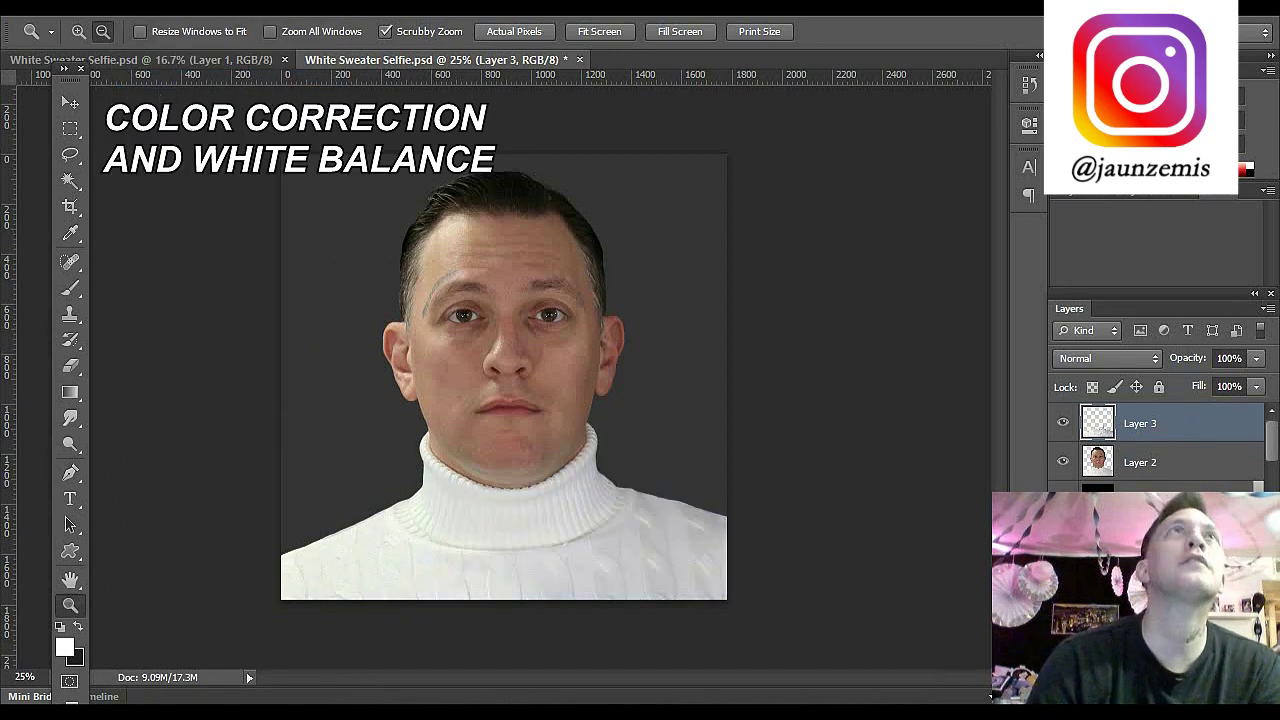
# Step: Apply Auto Contrast and Auto Color to the sweater layer
pyautogui.hotkey('alt', 'i')
pyautogui.click(160, 98)
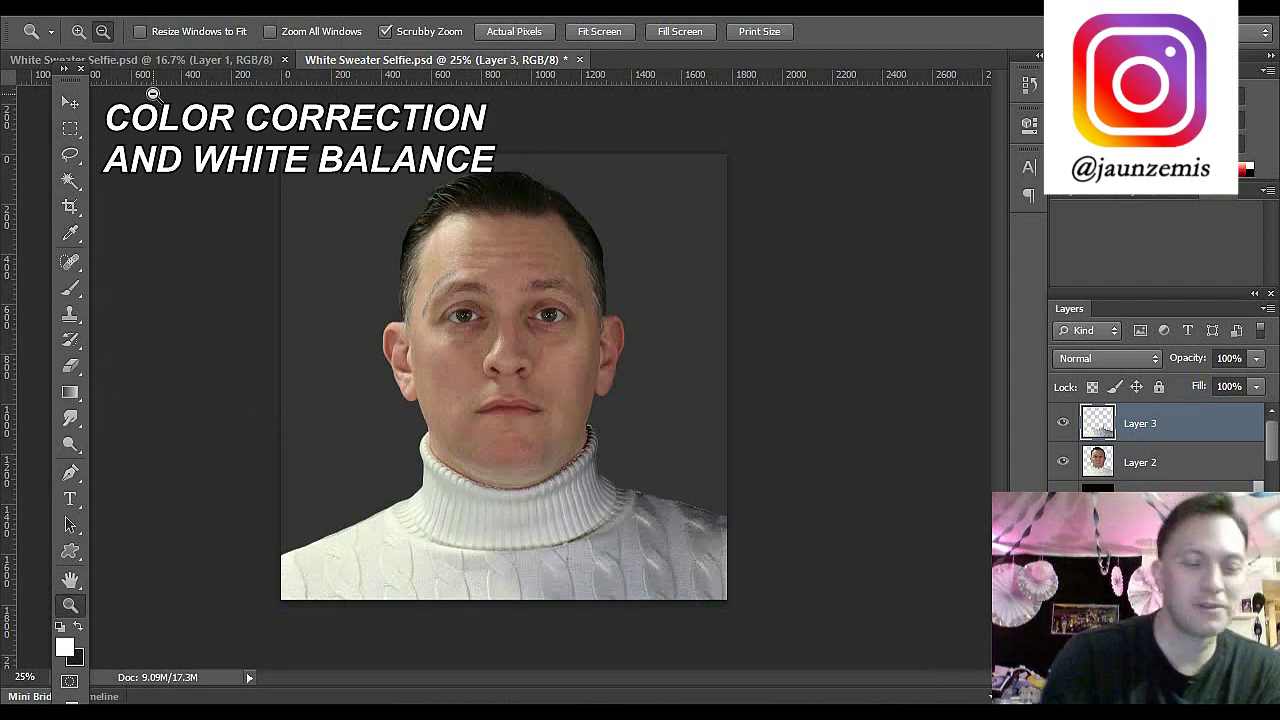
pyautogui.hotkey('alt', 'i')
pyautogui.click(172, 116)
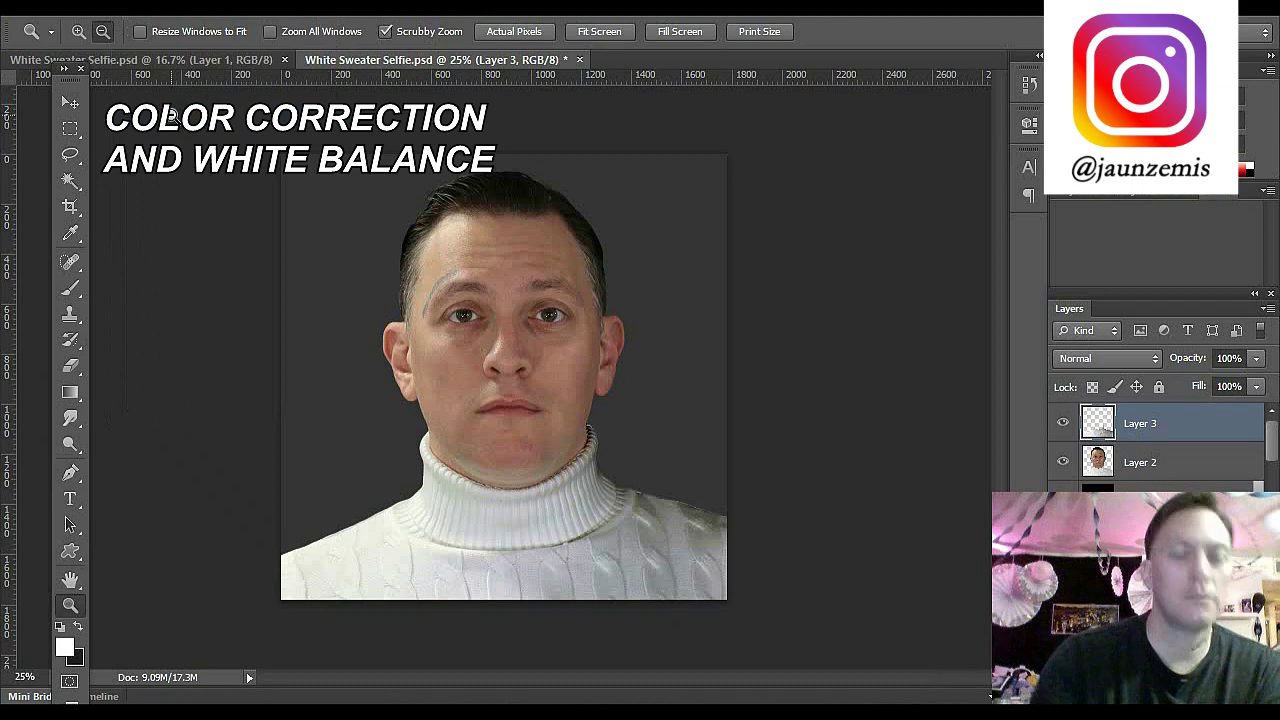
# Step: Open the Selective Color adjustment for the sweater on Layer 3 and choose Whites as the color range
pyautogui.hotkey('alt', 'i')
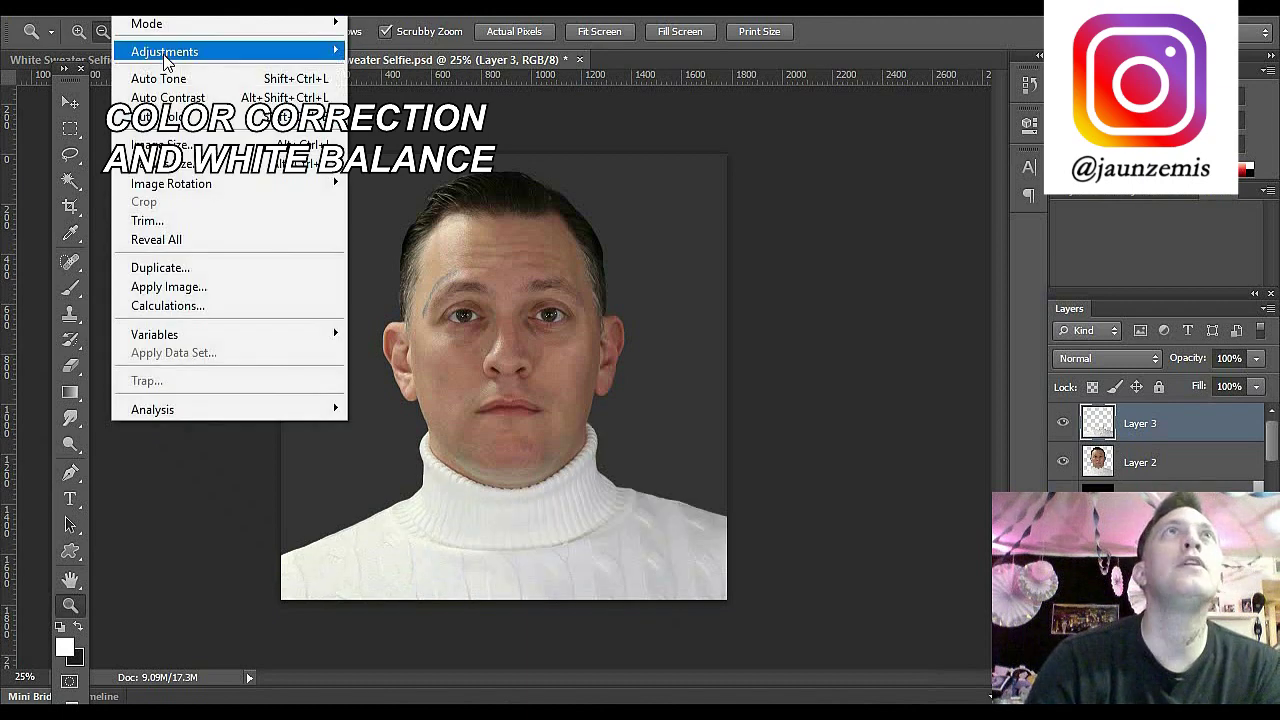
pyautogui.moveTo(167, 62)
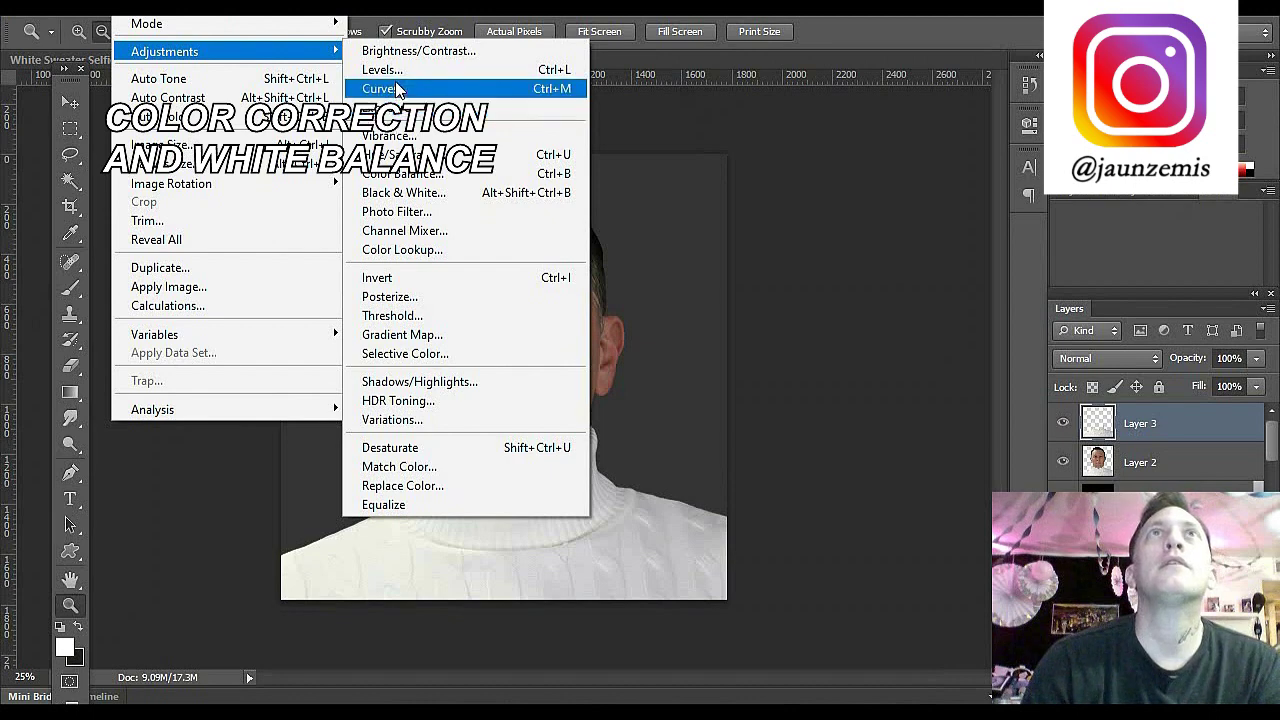
pyautogui.click(407, 353)
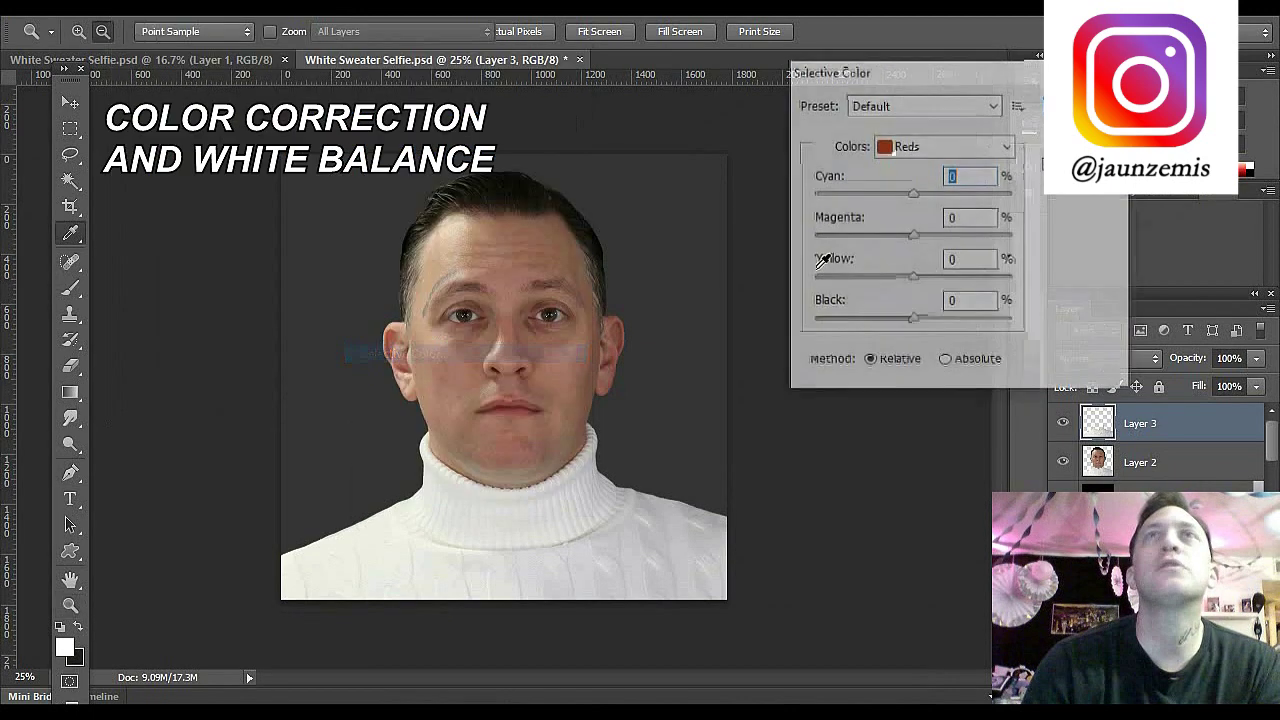
pyautogui.click(1000, 146)
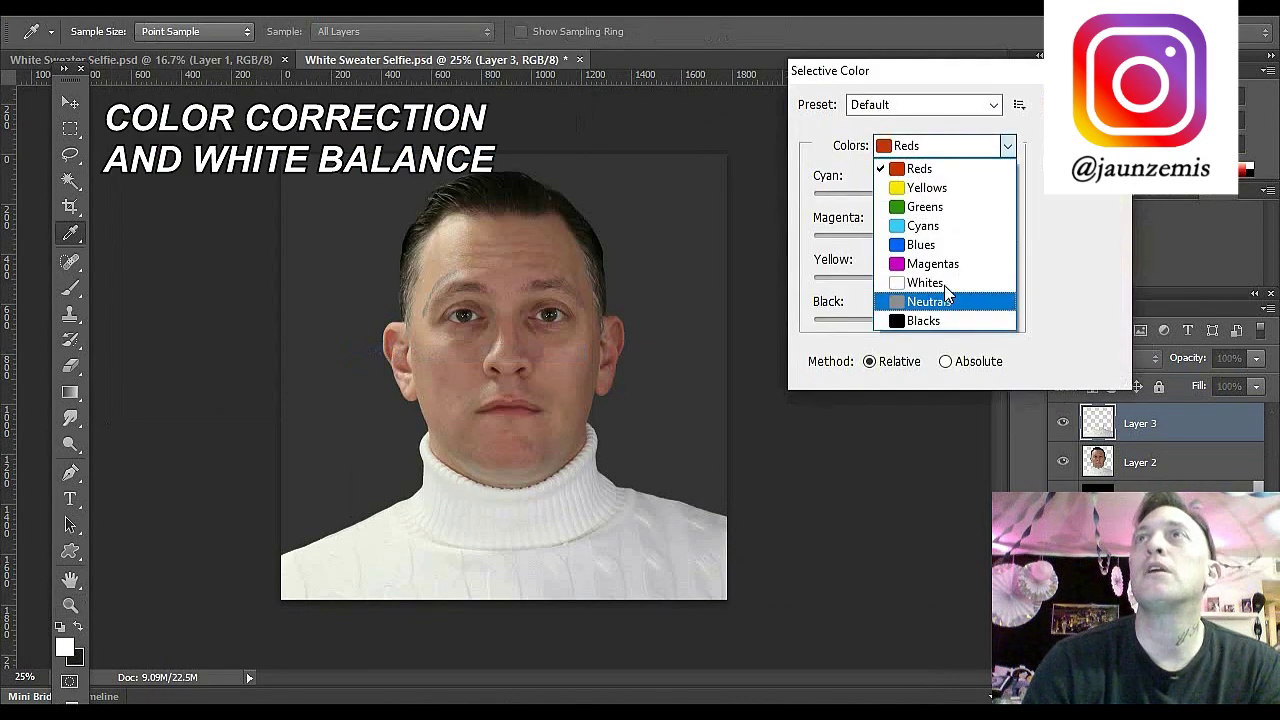
pyautogui.click(940, 284)
# Step: Set the Black amount for Whites to -8% to brighten the sweater while keeping its knit texture
pyautogui.moveTo(917, 322); pyautogui.dragTo(794, 340)
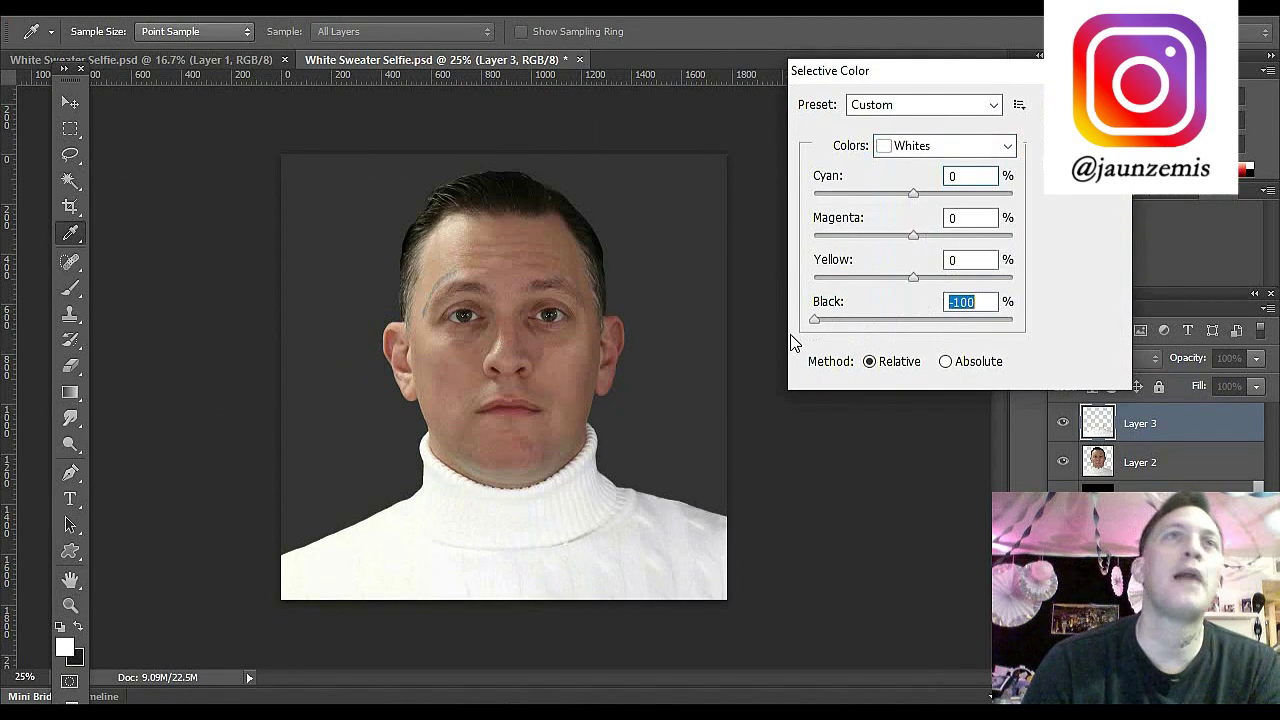
pyautogui.moveTo(814, 321); pyautogui.dragTo(912, 332)
pyautogui.press('Down')
pyautogui.press('Down')
pyautogui.press('Down')
pyautogui.press('Down')
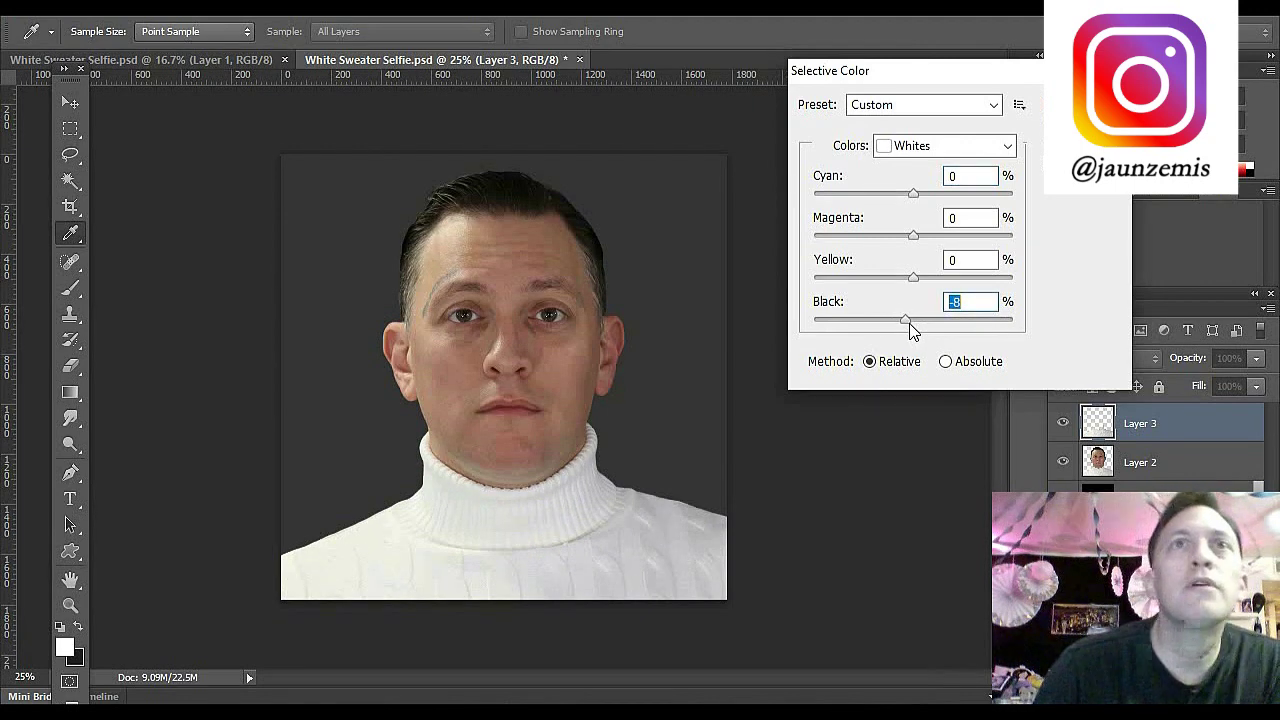
pyautogui.press('Down')
pyautogui.press('Down')
pyautogui.press('Down')
pyautogui.press('Down')
pyautogui.press('Down')
pyautogui.press('Down')
pyautogui.press('Down')
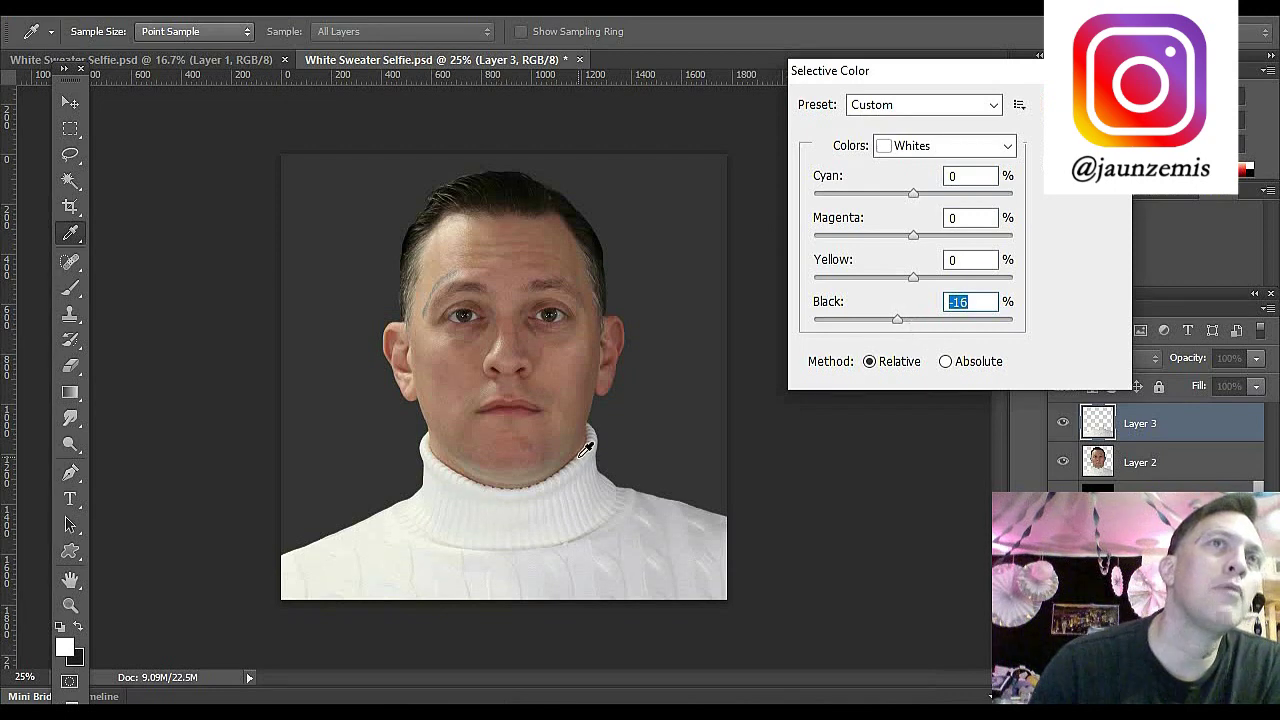
pyautogui.click(978, 306)
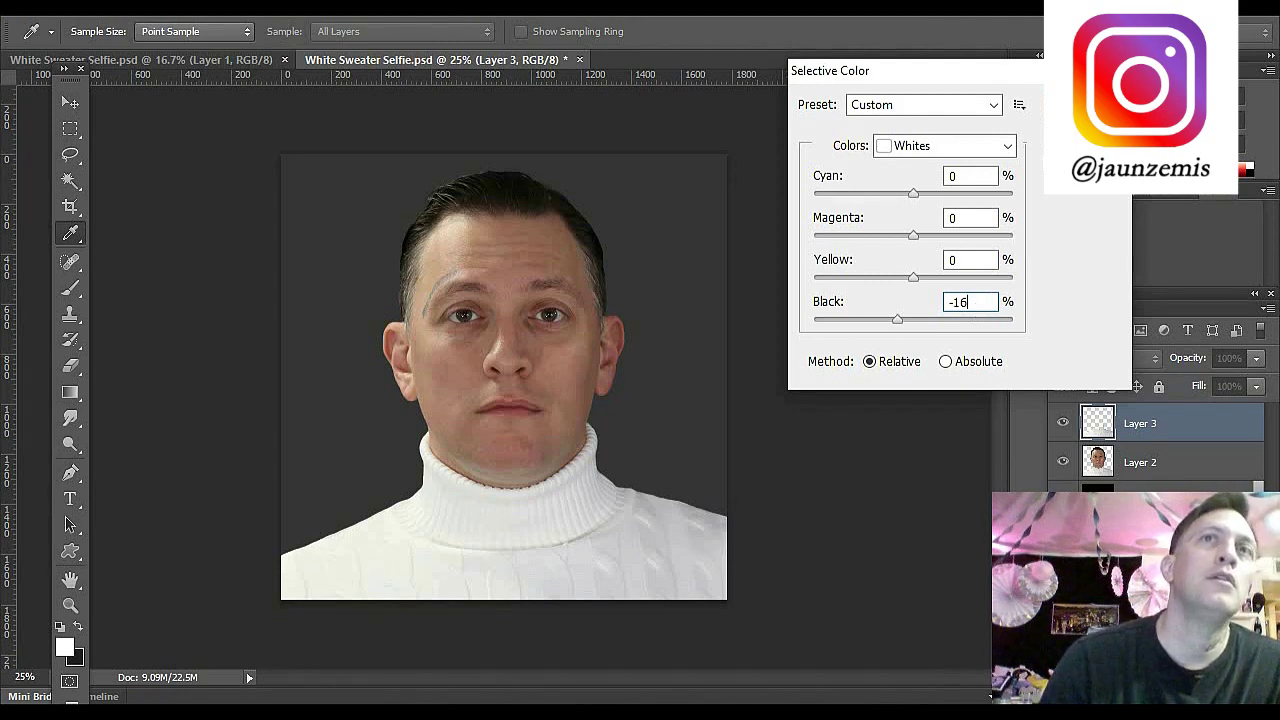
pyautogui.doubleClick(966, 301)
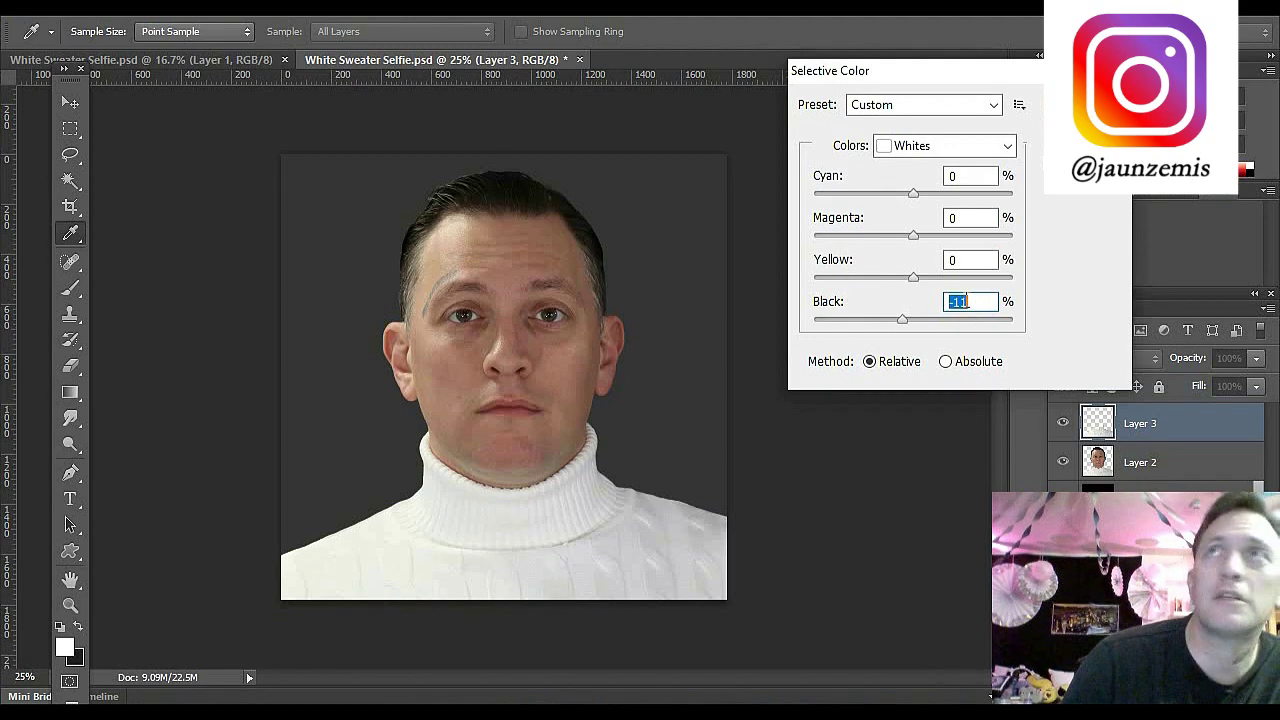
pyautogui.press('Up')
pyautogui.press('Up')
pyautogui.press('Up')
pyautogui.press('Up')
pyautogui.press('Up')
pyautogui.press('Up')
pyautogui.press('Up')
pyautogui.press('Up')
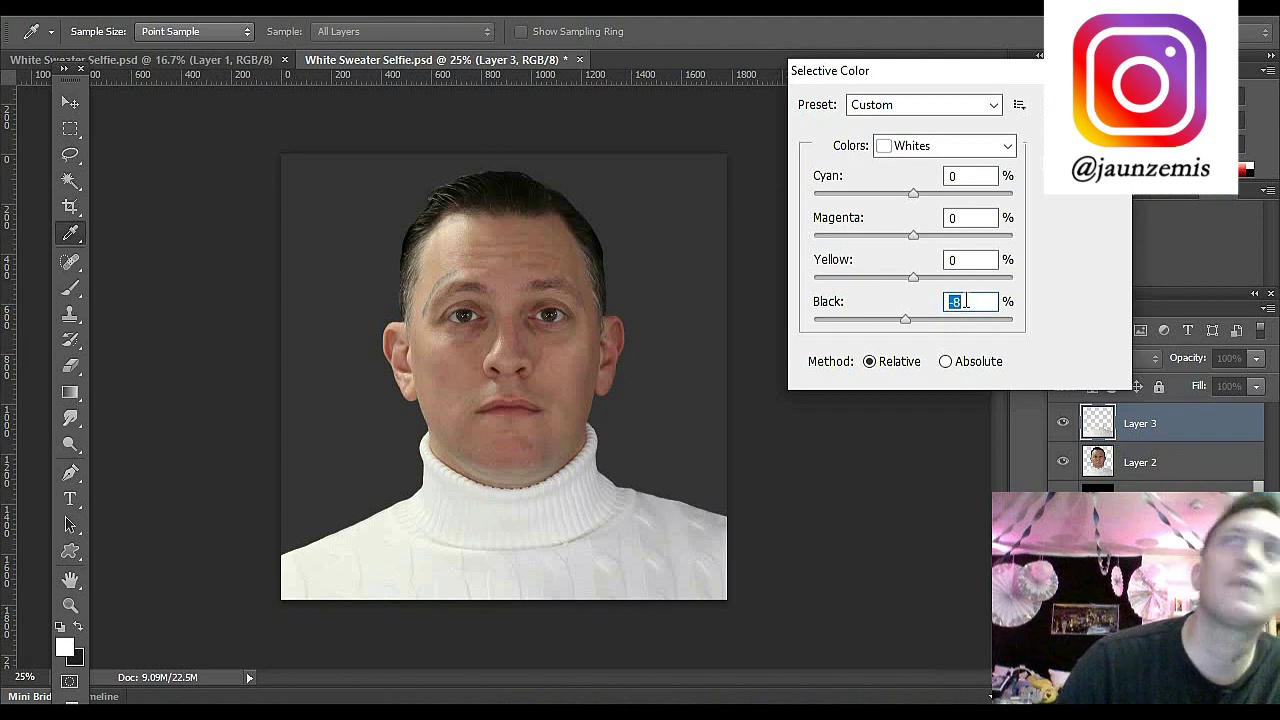
pyautogui.press('Right')
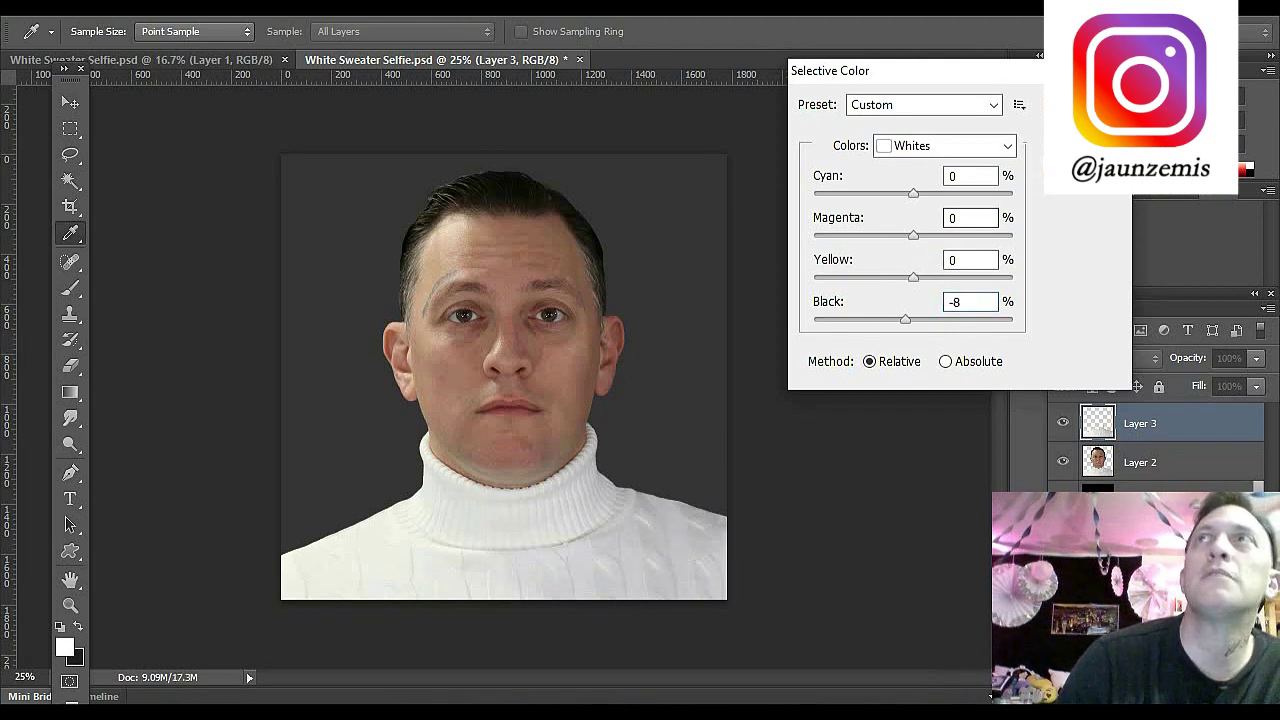
# Step: Set the Yellow amount for Whites to -64% to remove the sweater's yellow cast
pyautogui.moveTo(912, 283); pyautogui.dragTo(854, 290)
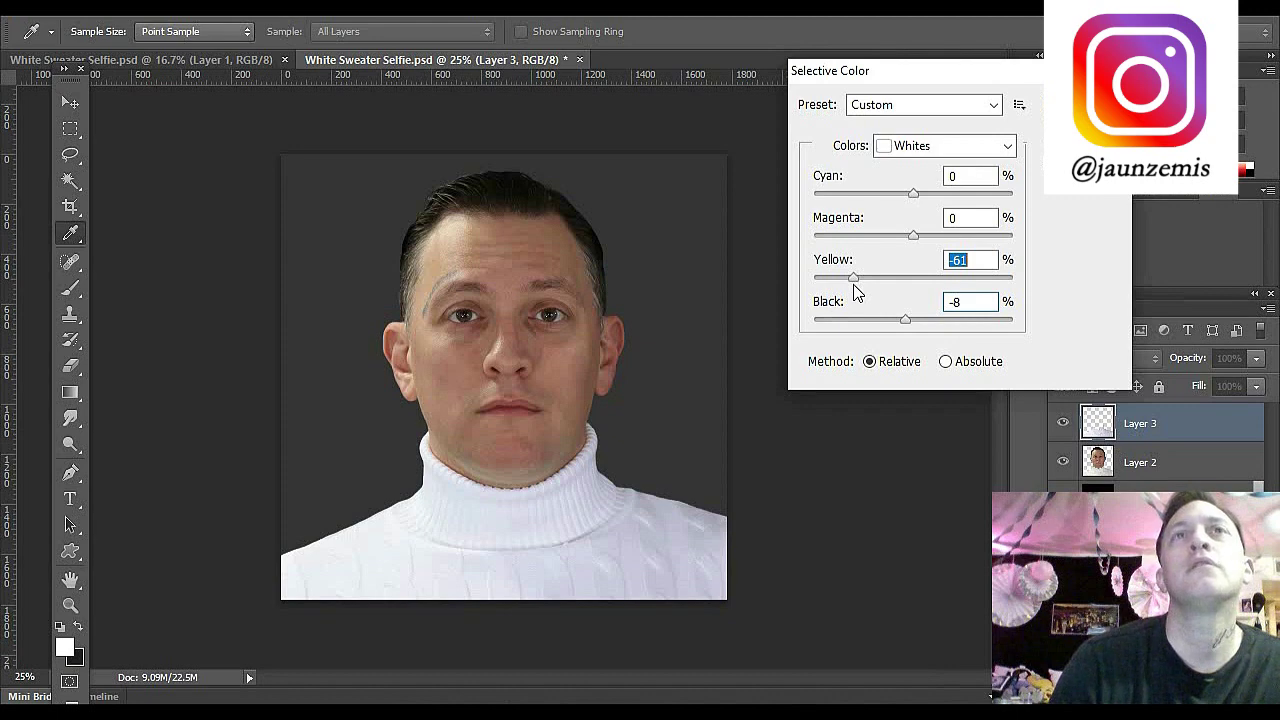
pyautogui.moveTo(855, 290); pyautogui.dragTo(856, 291)
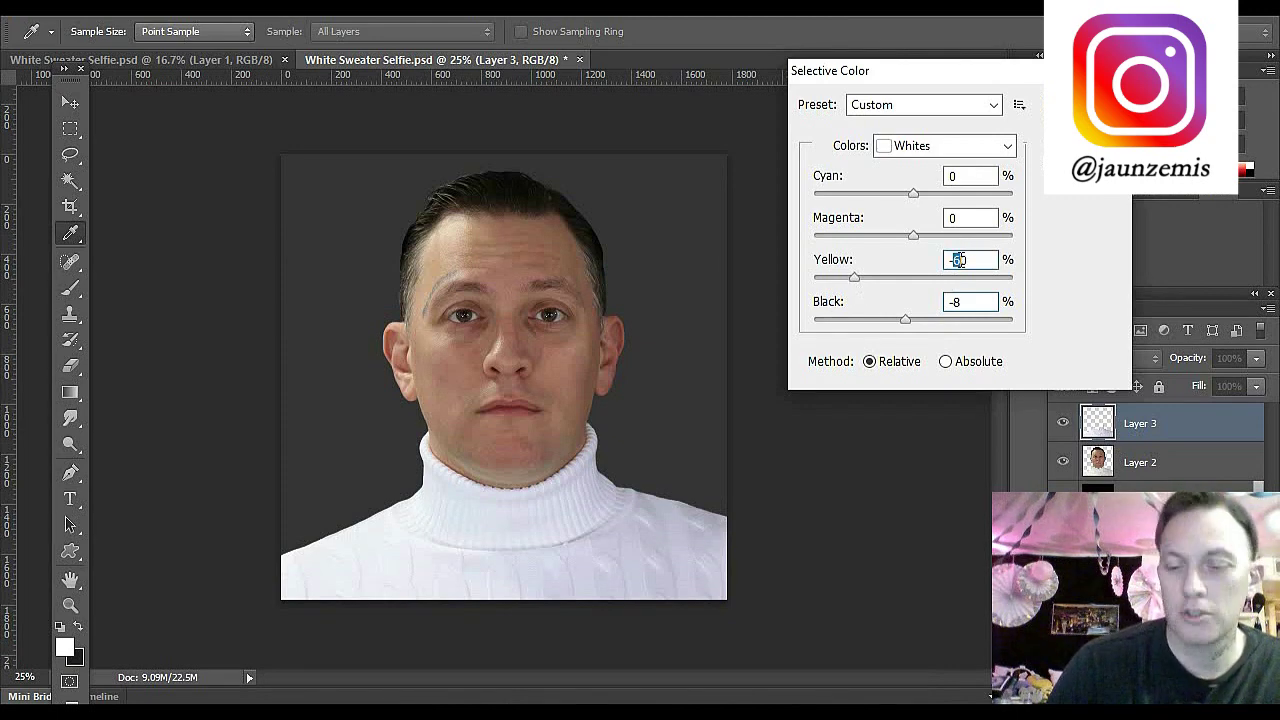
pyautogui.write('-4')
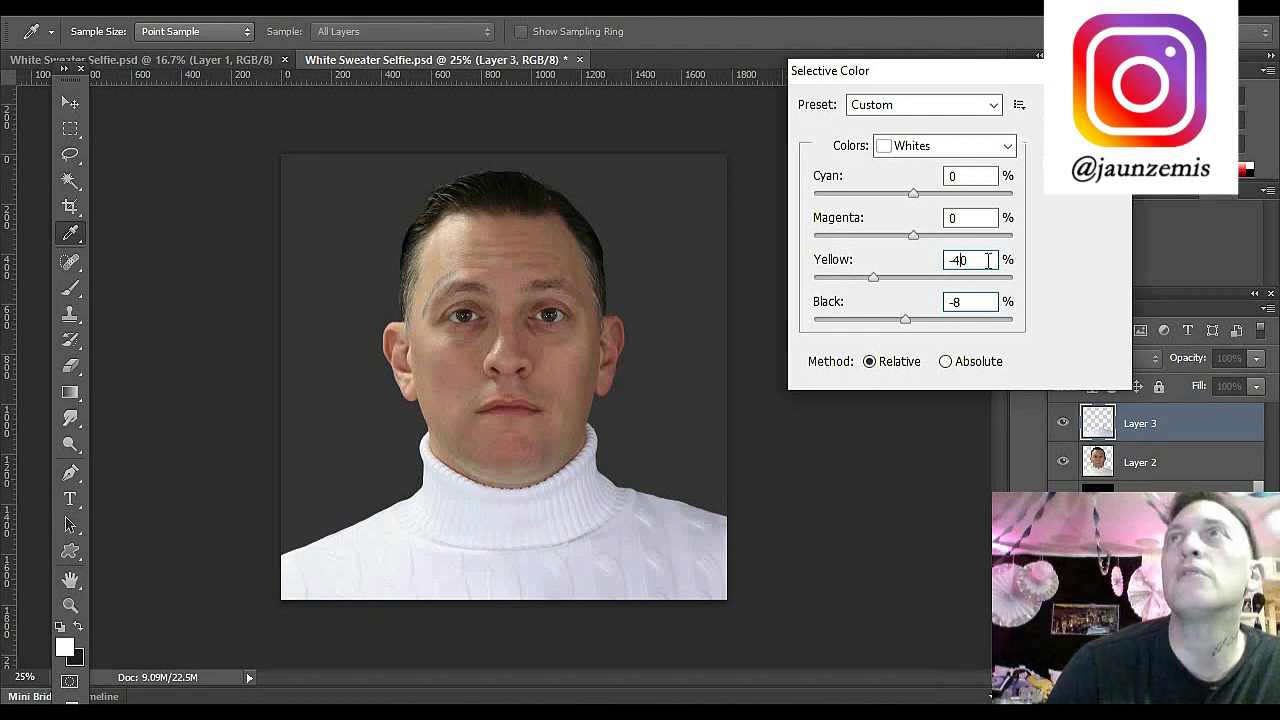
pyautogui.moveTo(961, 260); pyautogui.dragTo(949, 260)
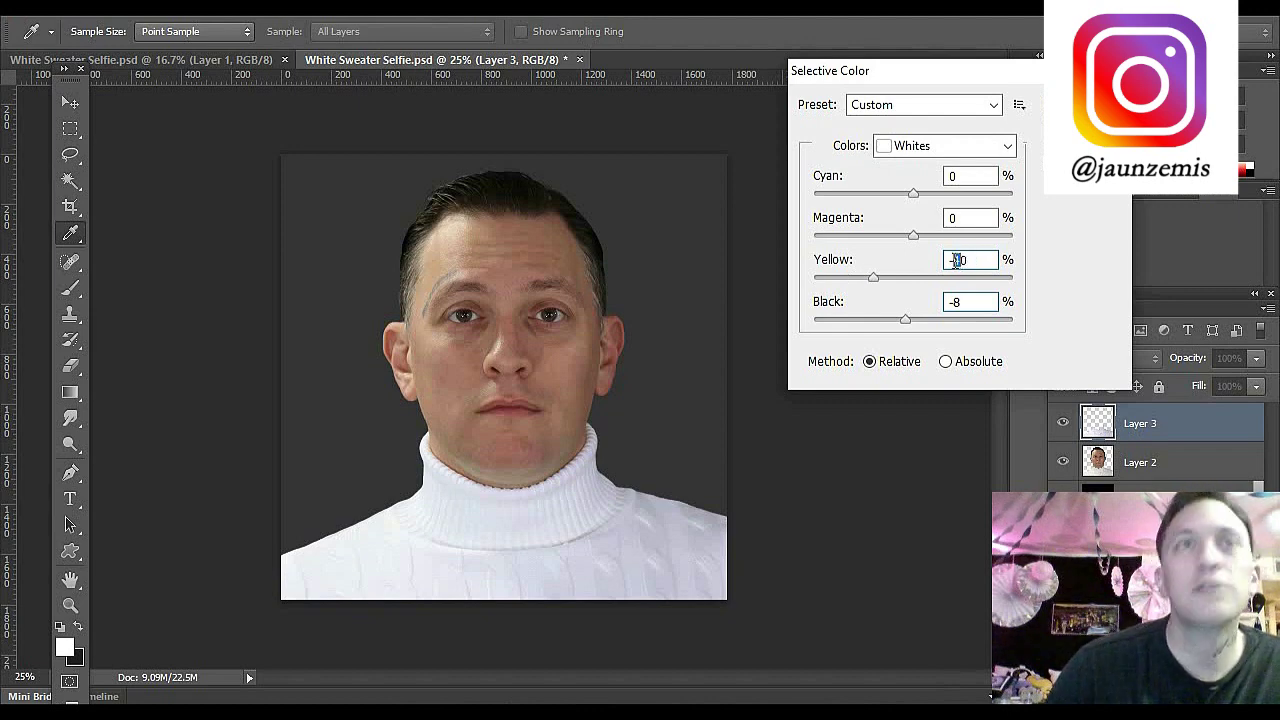
pyautogui.write('-8')
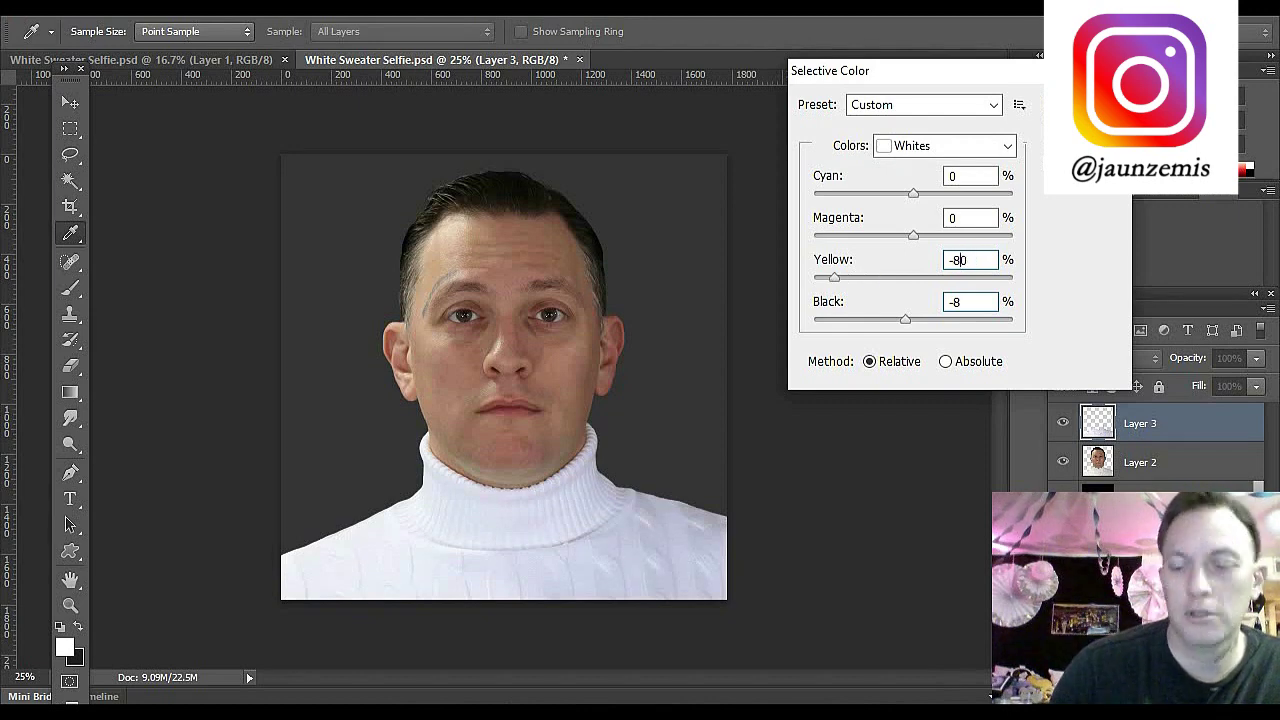
pyautogui.press('Up')
pyautogui.press('Up')
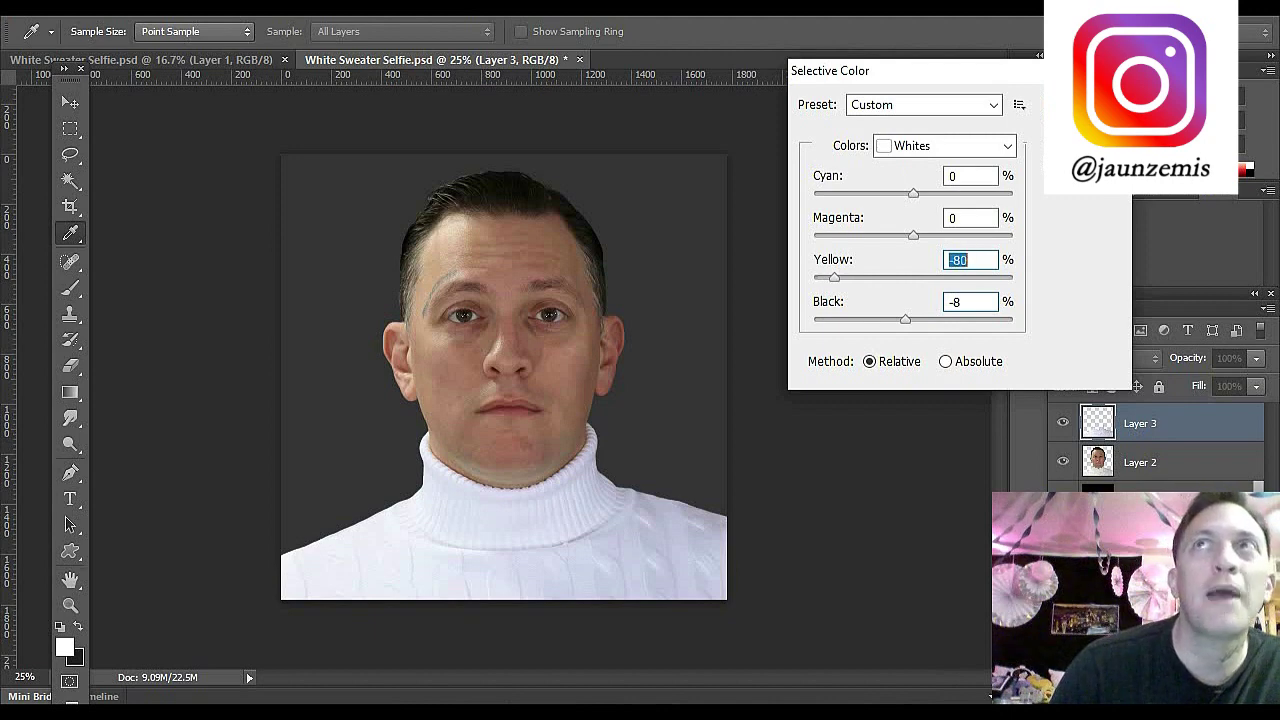
pyautogui.press('Up')
pyautogui.press('Up')
pyautogui.press('Up')
pyautogui.press('Up')
pyautogui.press('Up')
pyautogui.press('Up')
pyautogui.press('Up')
pyautogui.press('Up')
pyautogui.press('Up')
pyautogui.press('Up')
pyautogui.press('Up')
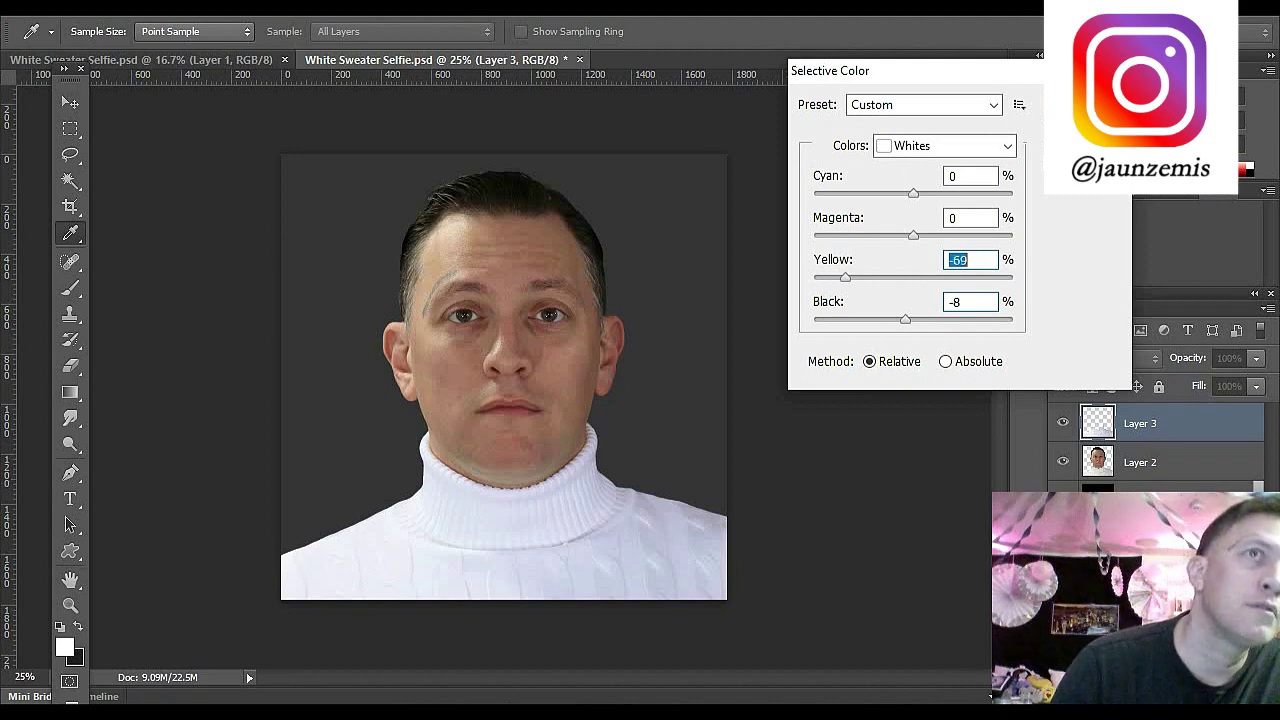
pyautogui.press('Up')
pyautogui.press('Up')
pyautogui.press('Up')
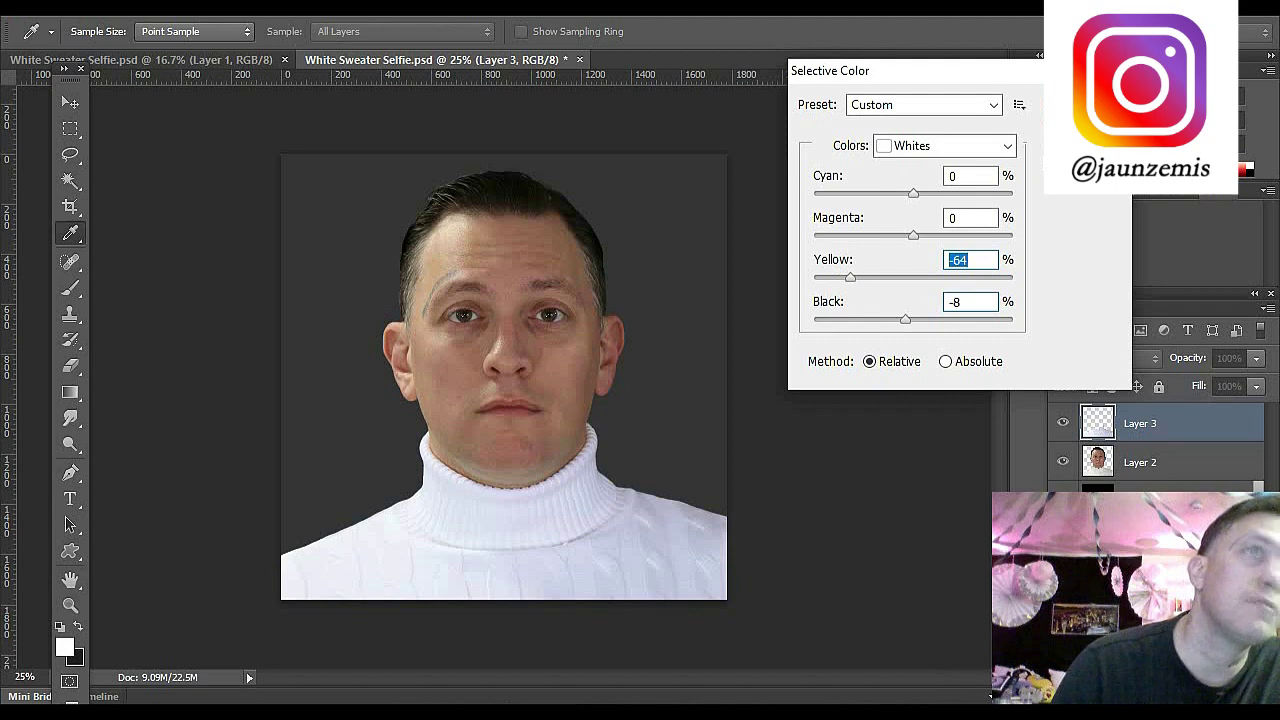
pyautogui.press('Down')
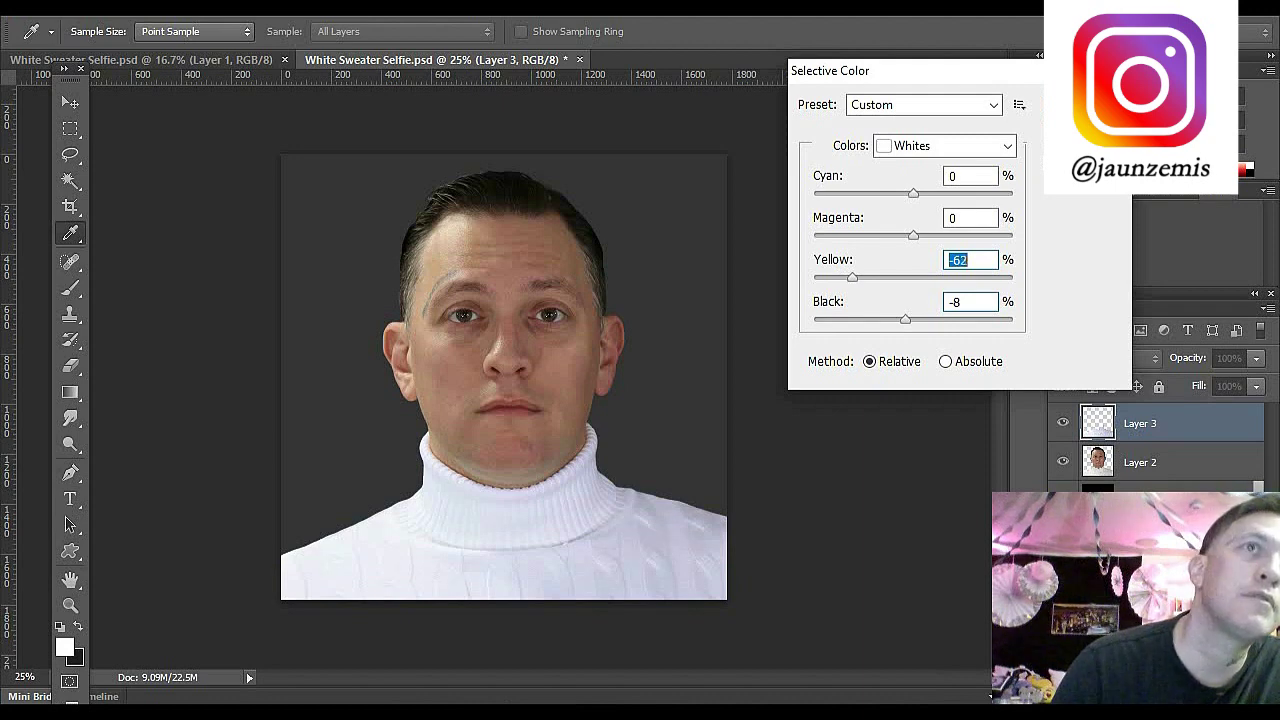
pyautogui.press('Up')
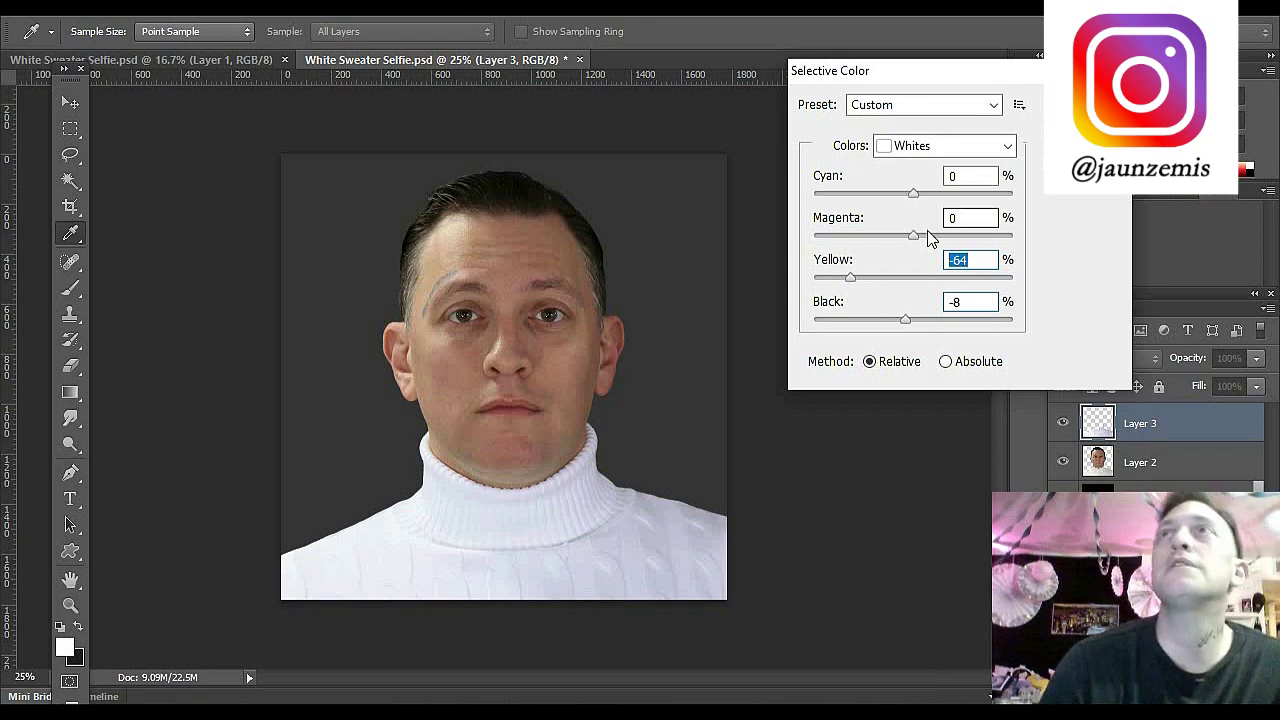
# Step: Try shifting the Magenta and Cyan amounts for Whites and reset both to 0%
pyautogui.moveTo(914, 238); pyautogui.dragTo(1008, 248)
pyautogui.write('0')
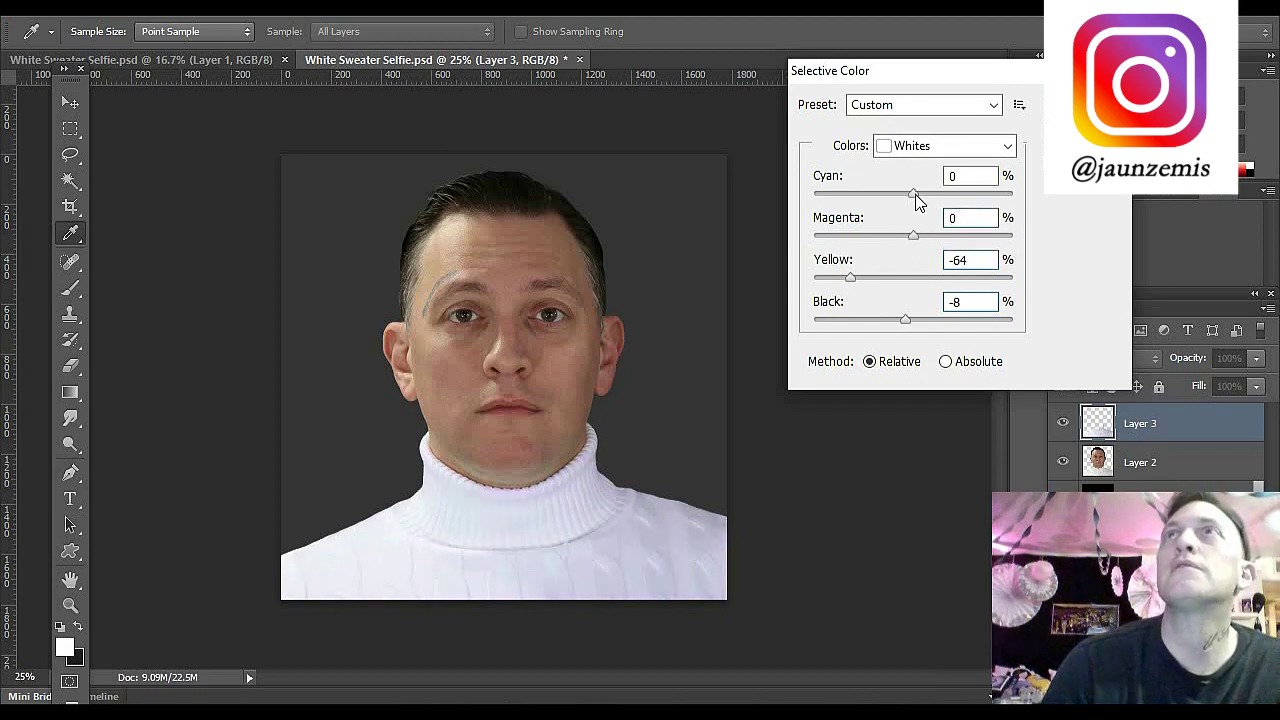
pyautogui.moveTo(915, 194); pyautogui.dragTo(894, 194)
pyautogui.moveTo(826, 216); pyautogui.dragTo(818, 219)
pyautogui.write('0')
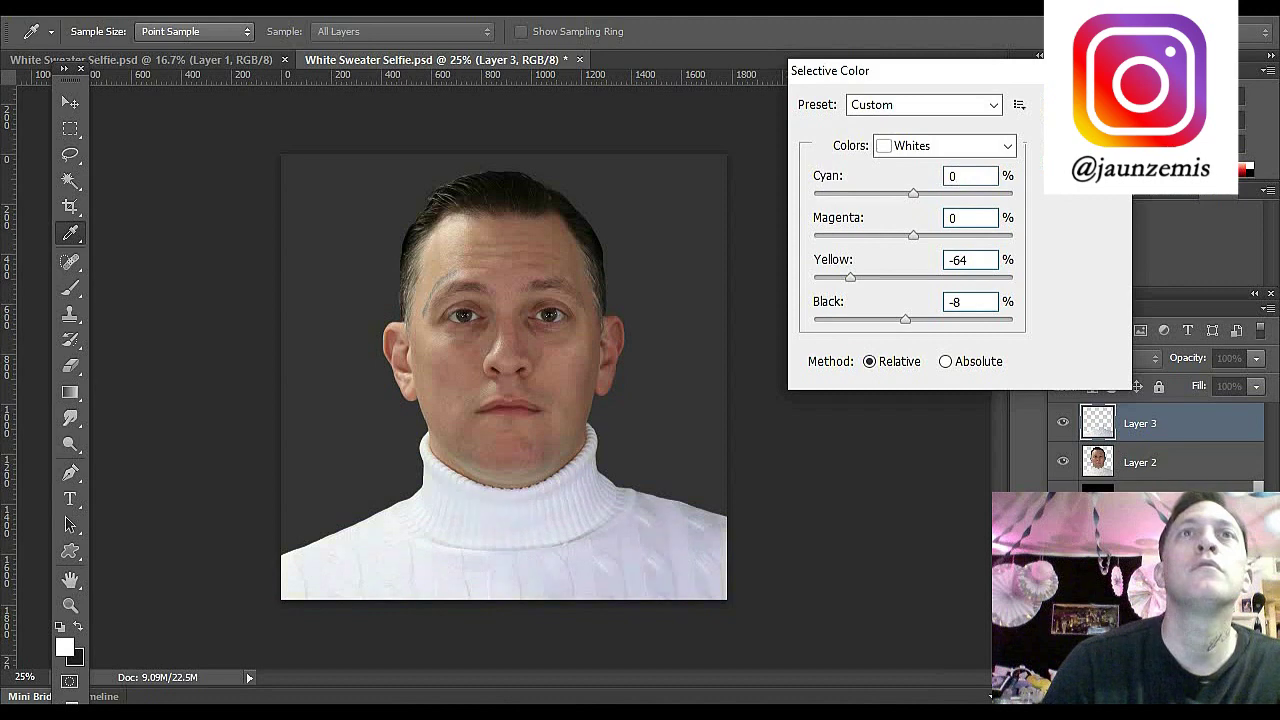
# Step: Try lowering the Black amount in the Blacks range and reset it to 0%
pyautogui.click(1005, 147)
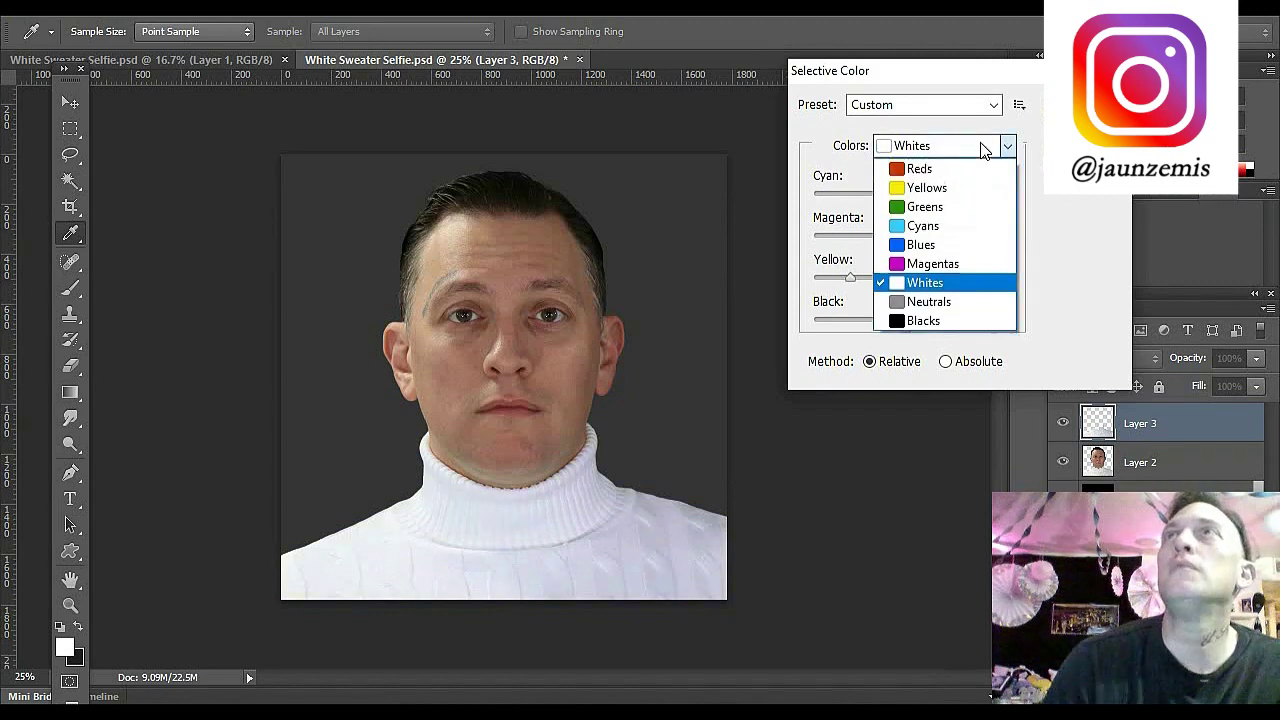
pyautogui.click(951, 324)
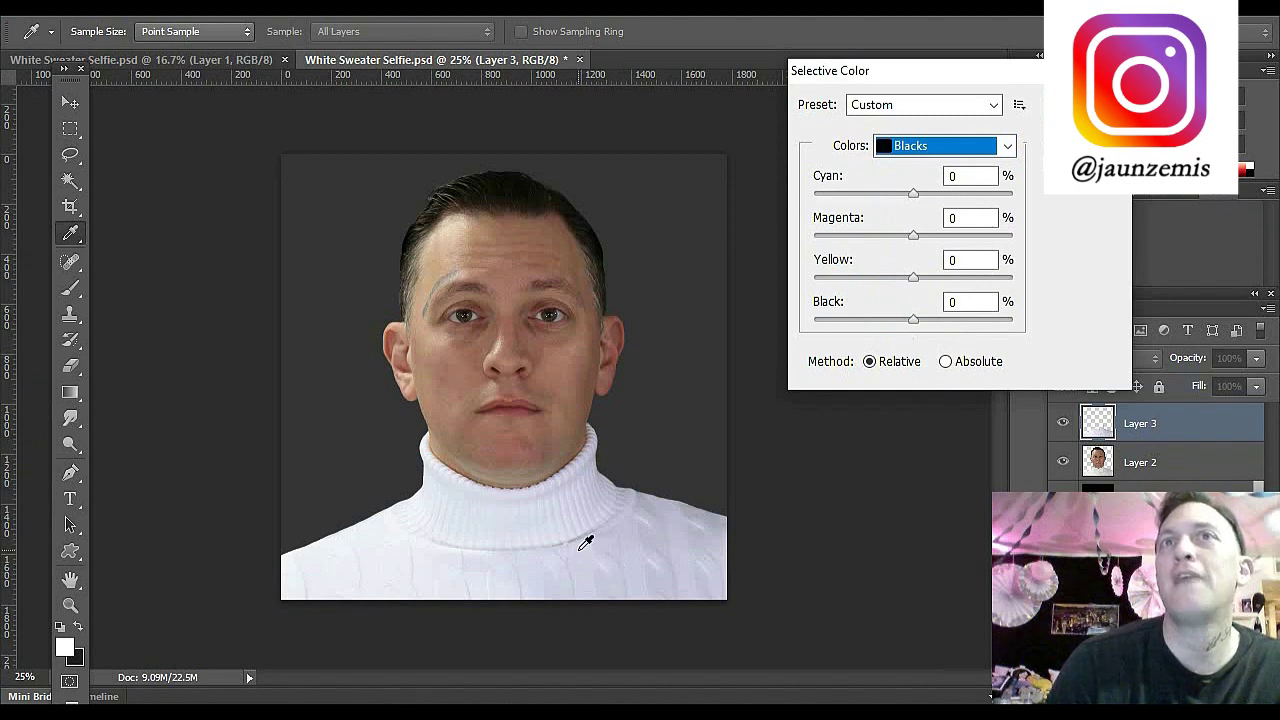
pyautogui.moveTo(914, 322); pyautogui.dragTo(810, 390)
pyautogui.write('0')
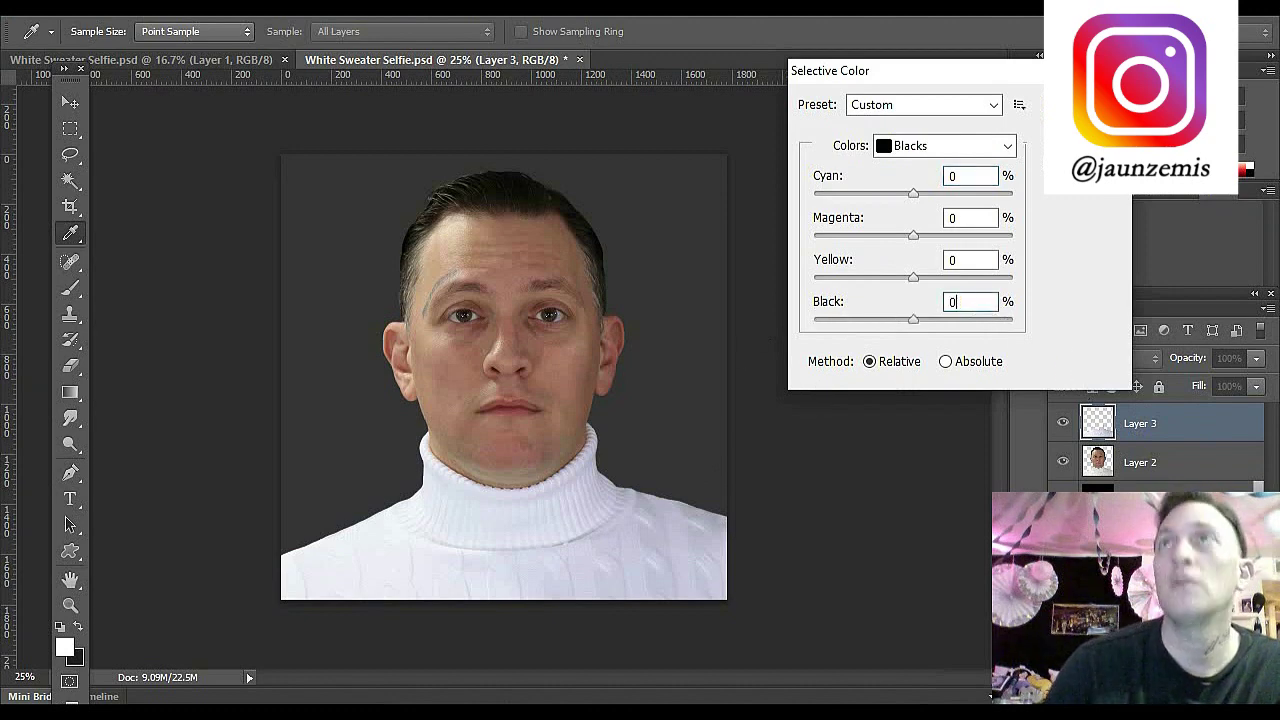
# Step: Try Black at -100% and a raised Yellow amount in the Neutrals range, resetting both to 0%
pyautogui.click(930, 148)
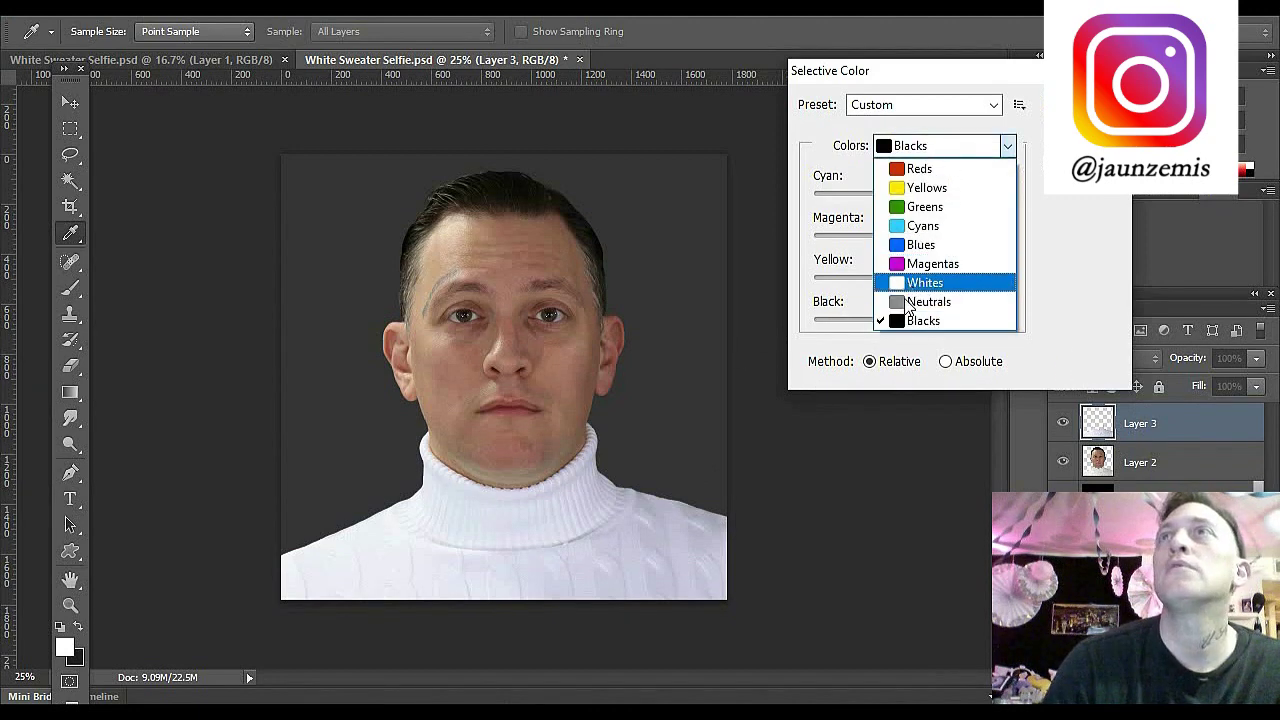
pyautogui.click(918, 300)
pyautogui.moveTo(911, 320); pyautogui.dragTo(758, 370)
pyautogui.write('0')
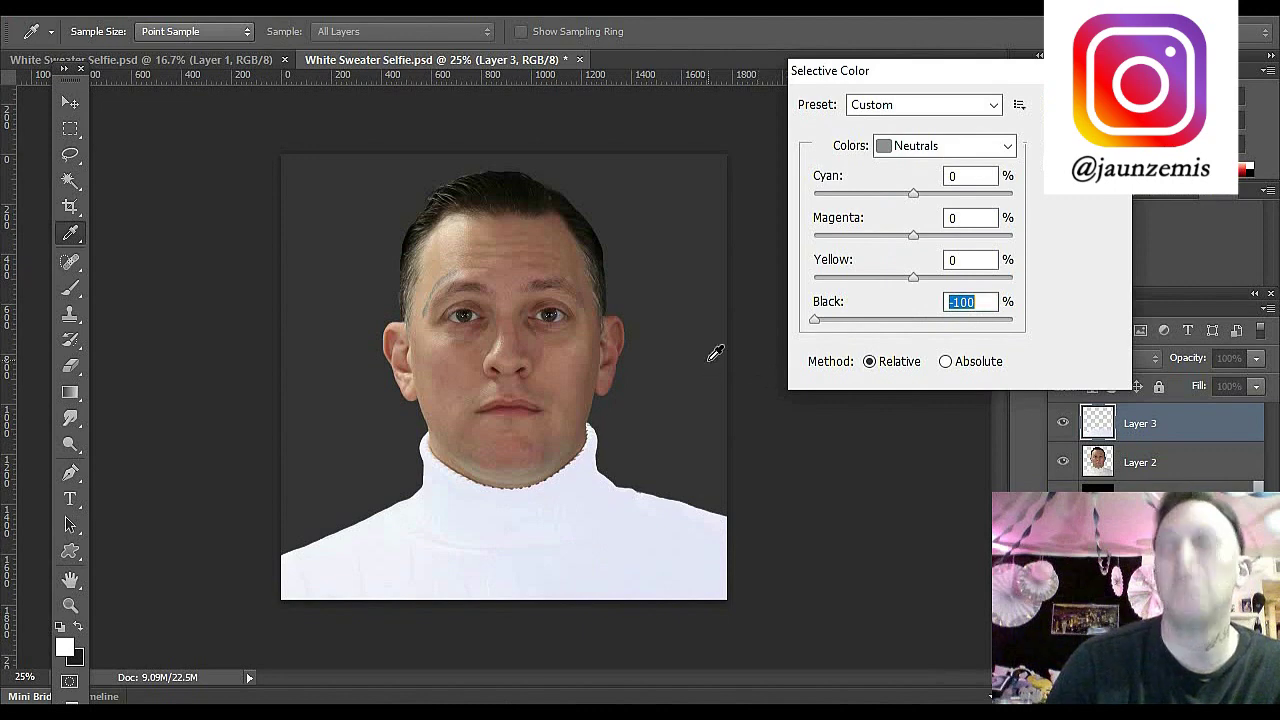
pyautogui.moveTo(914, 288); pyautogui.dragTo(1148, 287)
pyautogui.write('0')
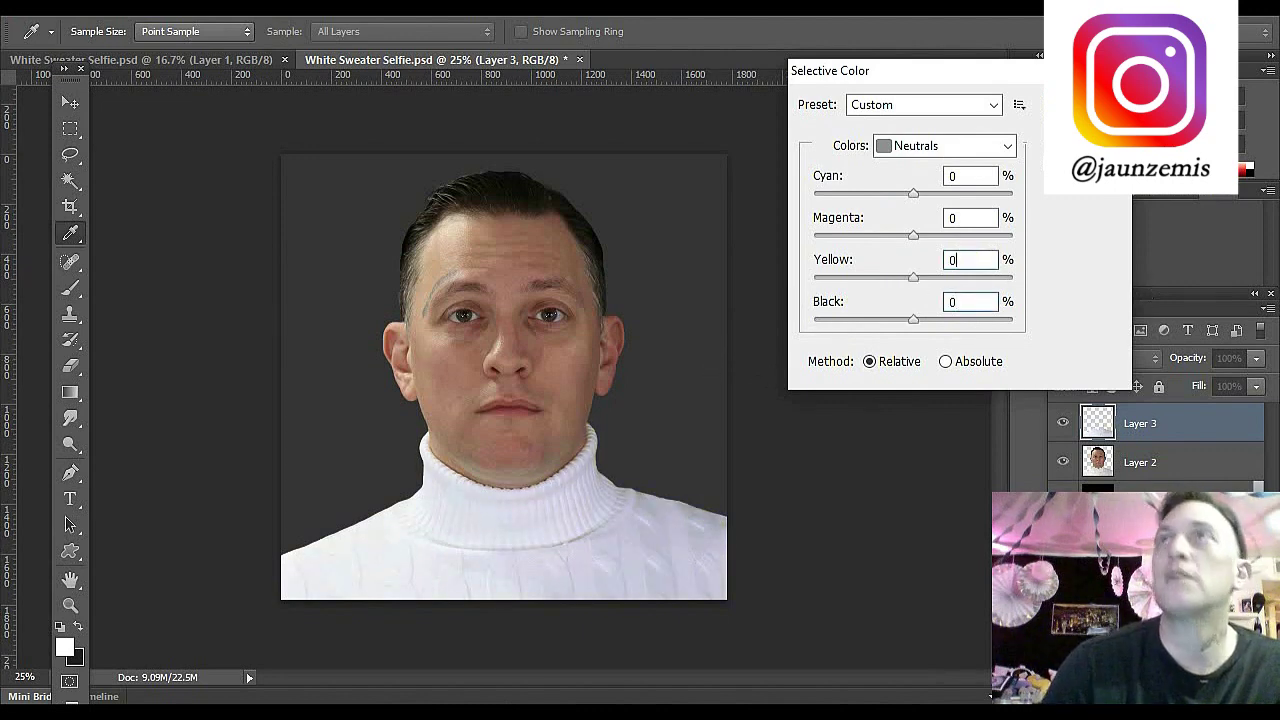
# Step: Try Yellow at -100% in the Yellows range, reset it to 0%, and return to the Whites range
pyautogui.click(1003, 147)
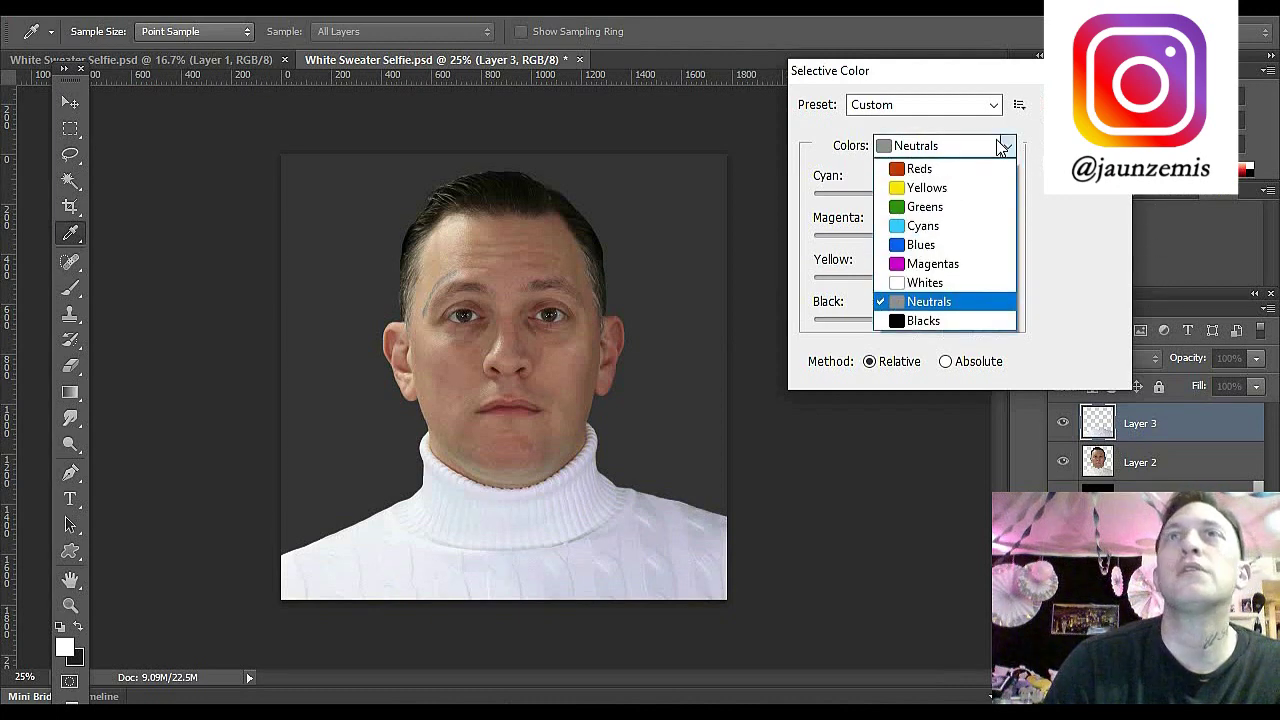
pyautogui.click(958, 189)
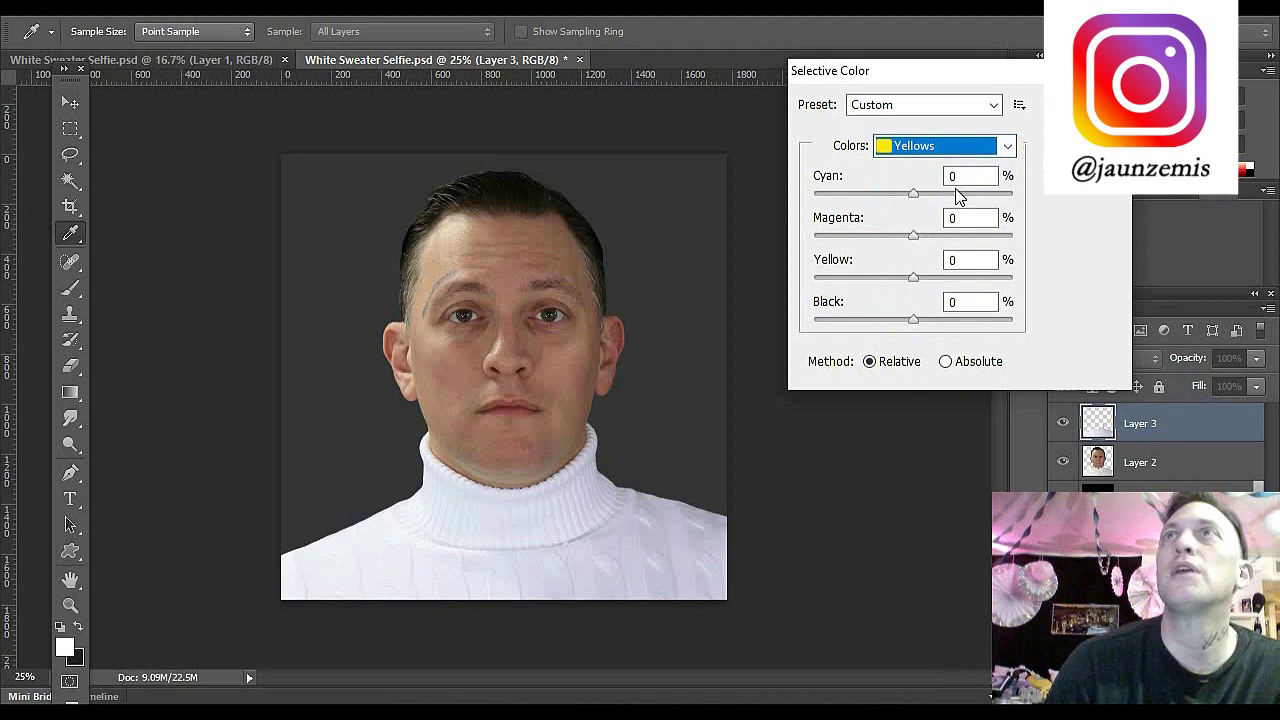
pyautogui.moveTo(913, 278); pyautogui.dragTo(815, 285)
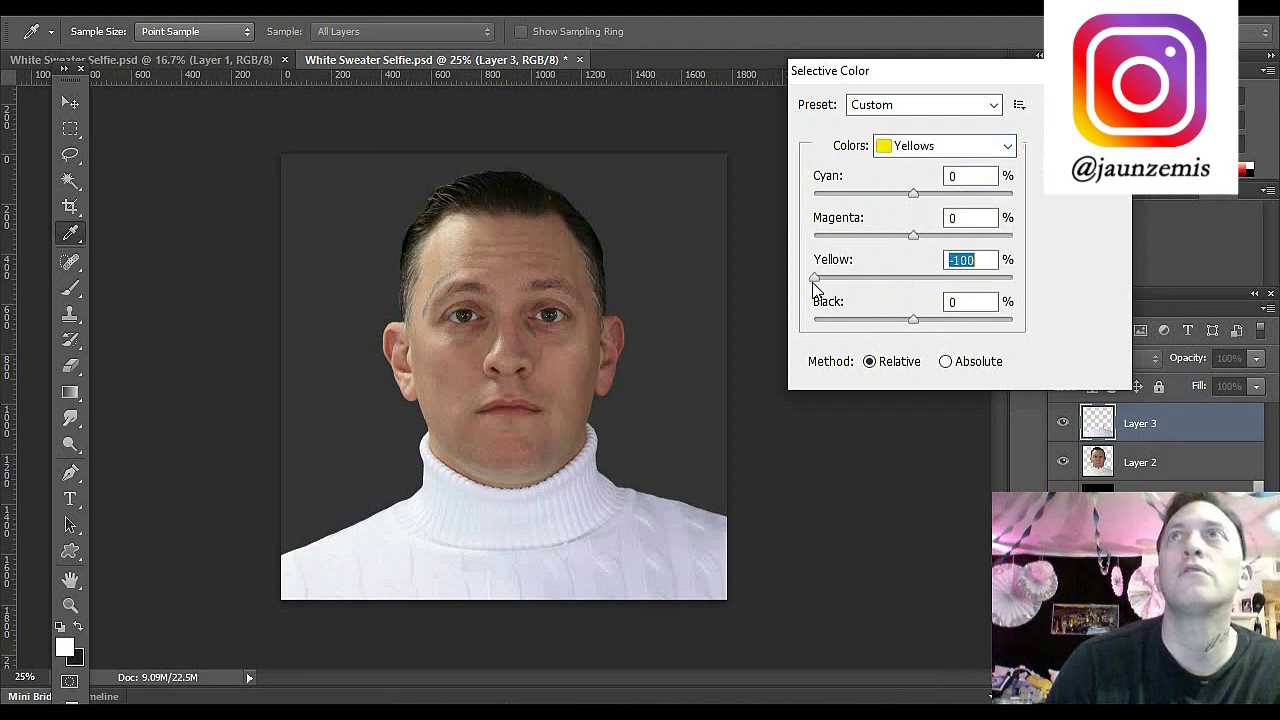
pyautogui.write('0')
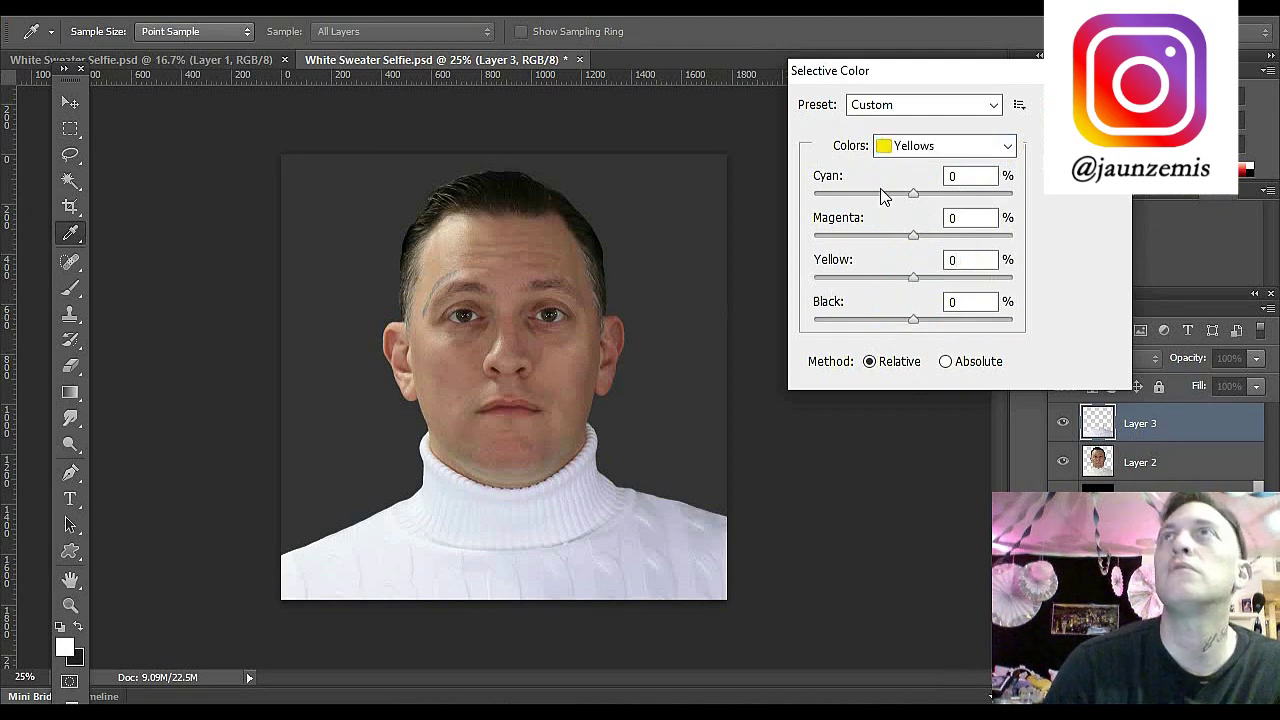
pyautogui.click(921, 153)
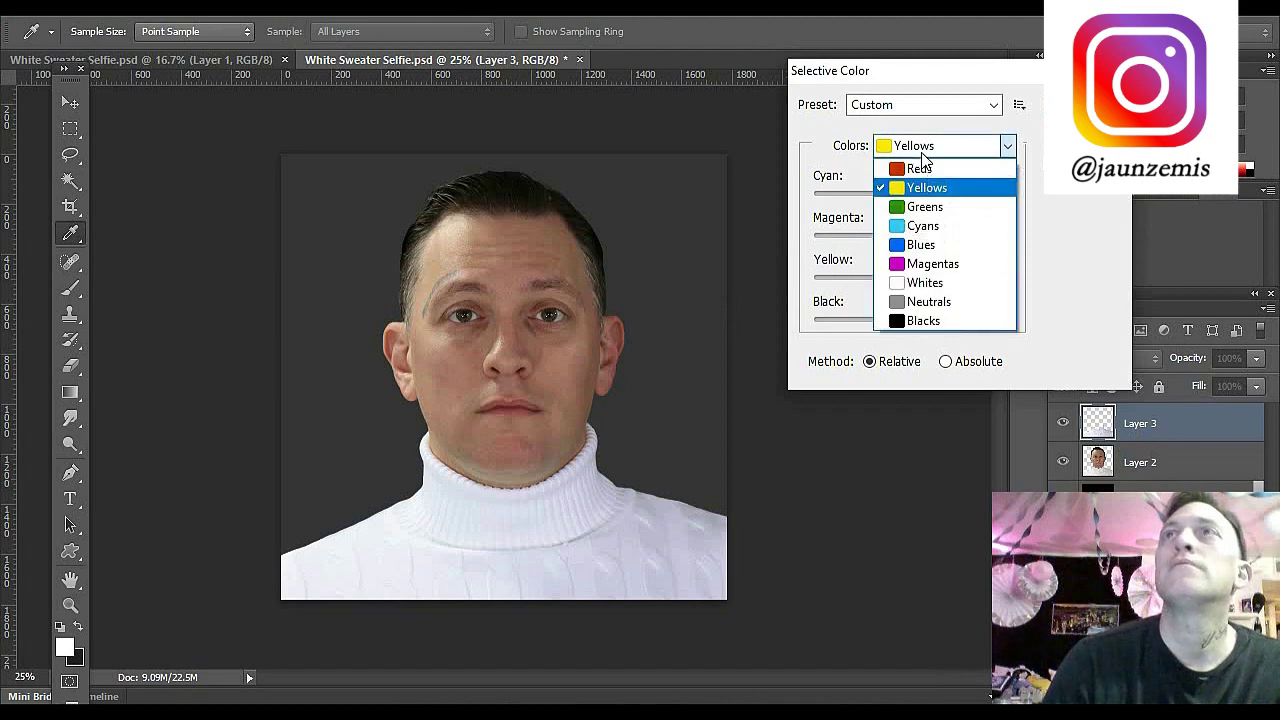
pyautogui.click(940, 283)
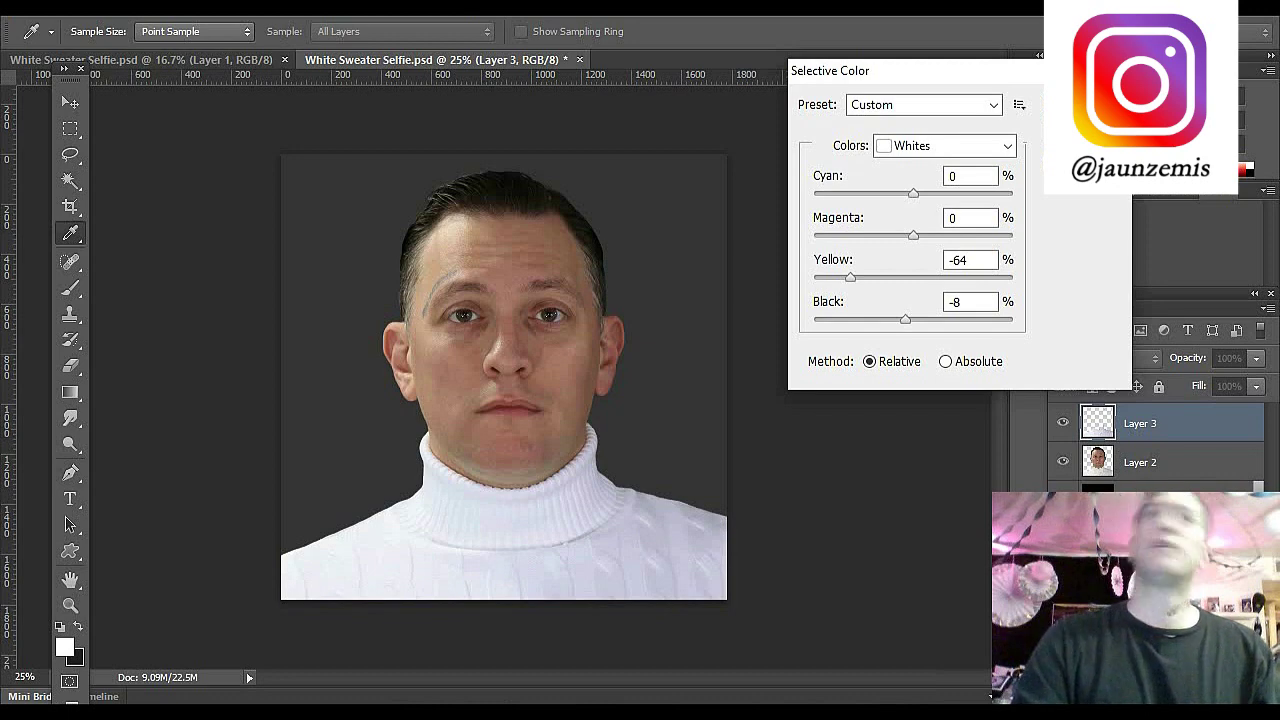
# Step: Apply the Selective Color adjustment to the sweater layer and set the Spot Healing Brush size to 6 for detail work
pyautogui.press('Return')
pyautogui.press('z')
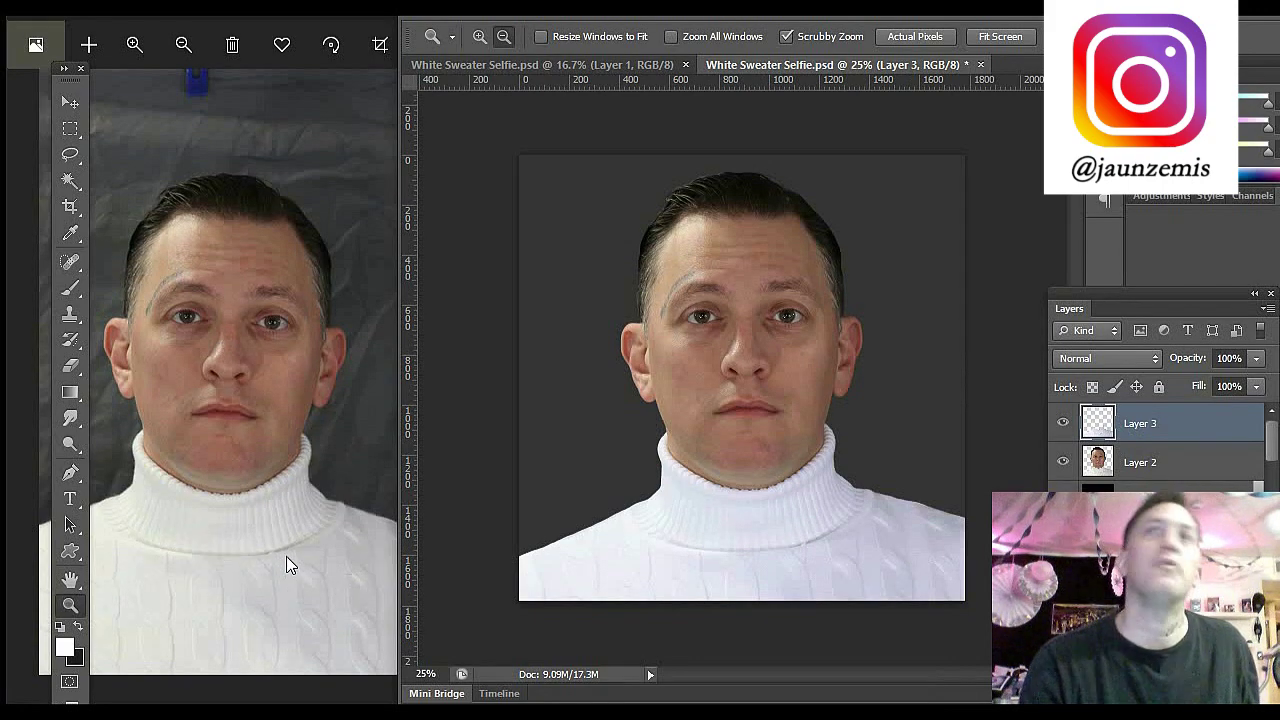
pyautogui.click(580, 563)
pyautogui.click(580, 557)
pyautogui.press('j')
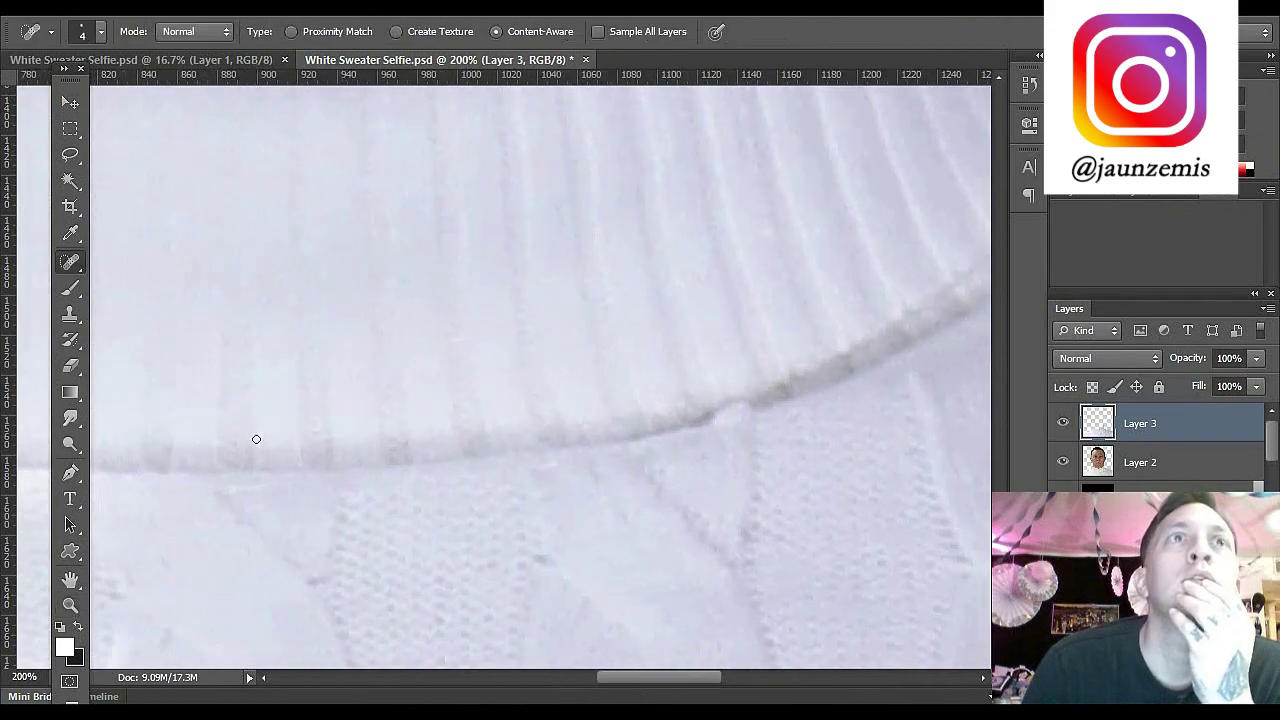
pyautogui.click(86, 33)
pyautogui.moveTo(150, 66); pyautogui.dragTo(156, 68)
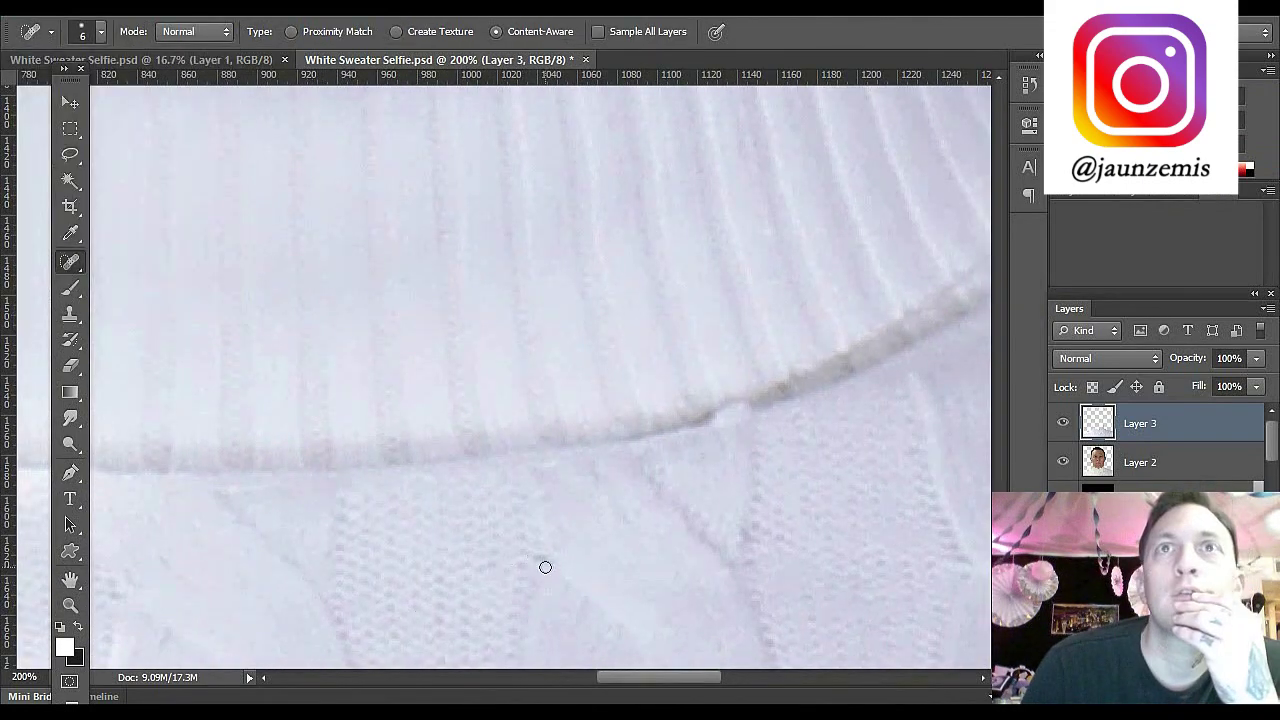
# Step: Heal the small dark blemish on the sweater's shoulder beside the collar with the Spot Healing Brush
pyautogui.moveTo(656, 682); pyautogui.dragTo(720, 683)
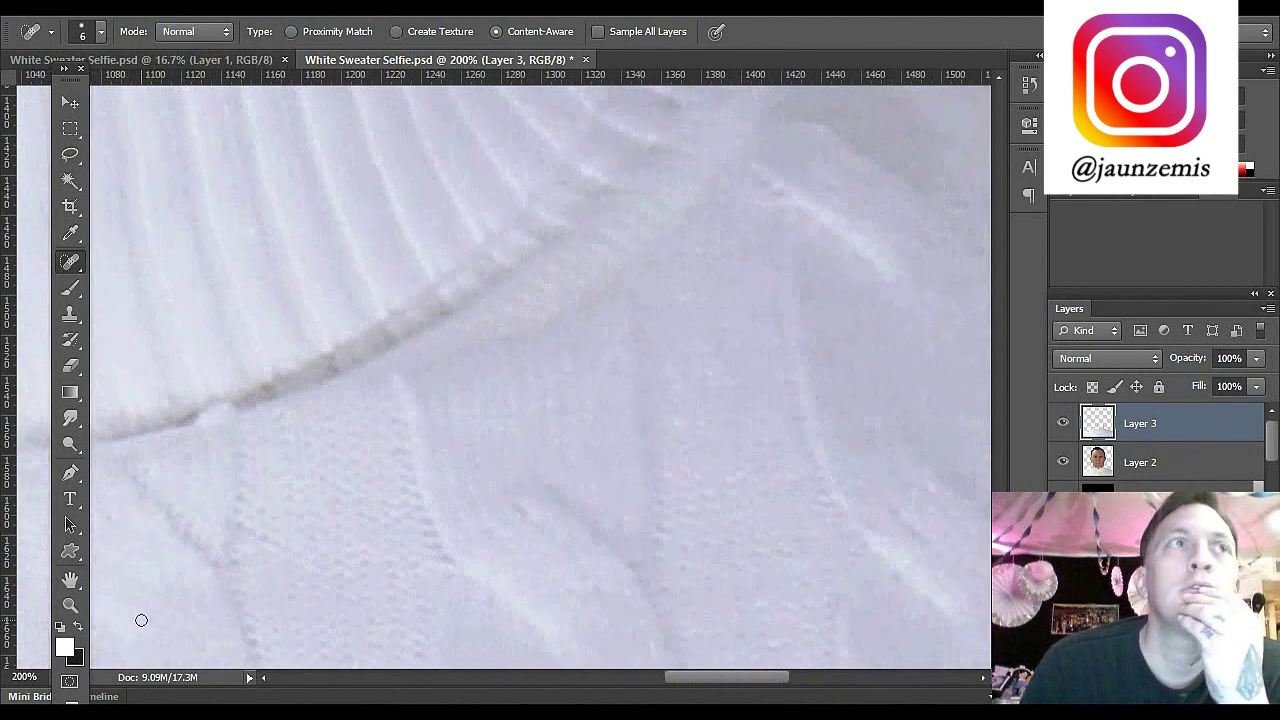
pyautogui.doubleClick(68, 603)
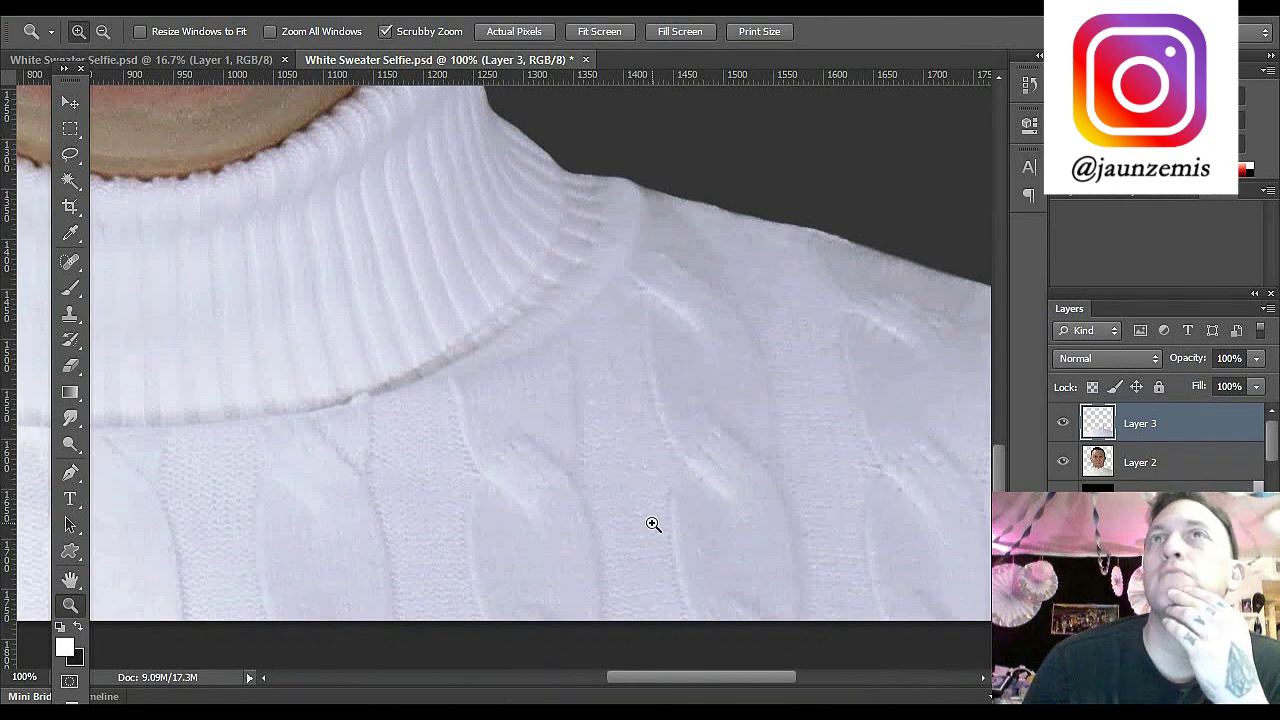
pyautogui.moveTo(723, 680); pyautogui.dragTo(566, 697)
pyautogui.click(449, 395)
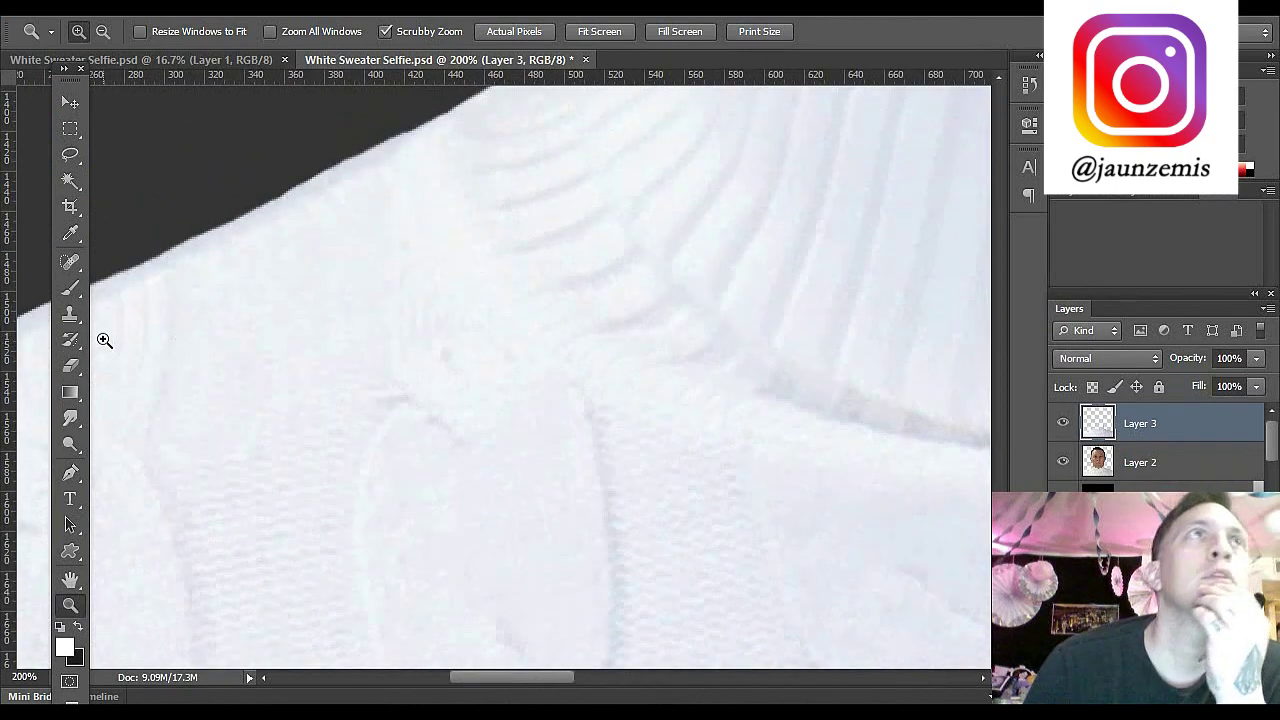
pyautogui.click(72, 264)
pyautogui.moveTo(443, 349); pyautogui.dragTo(456, 370)
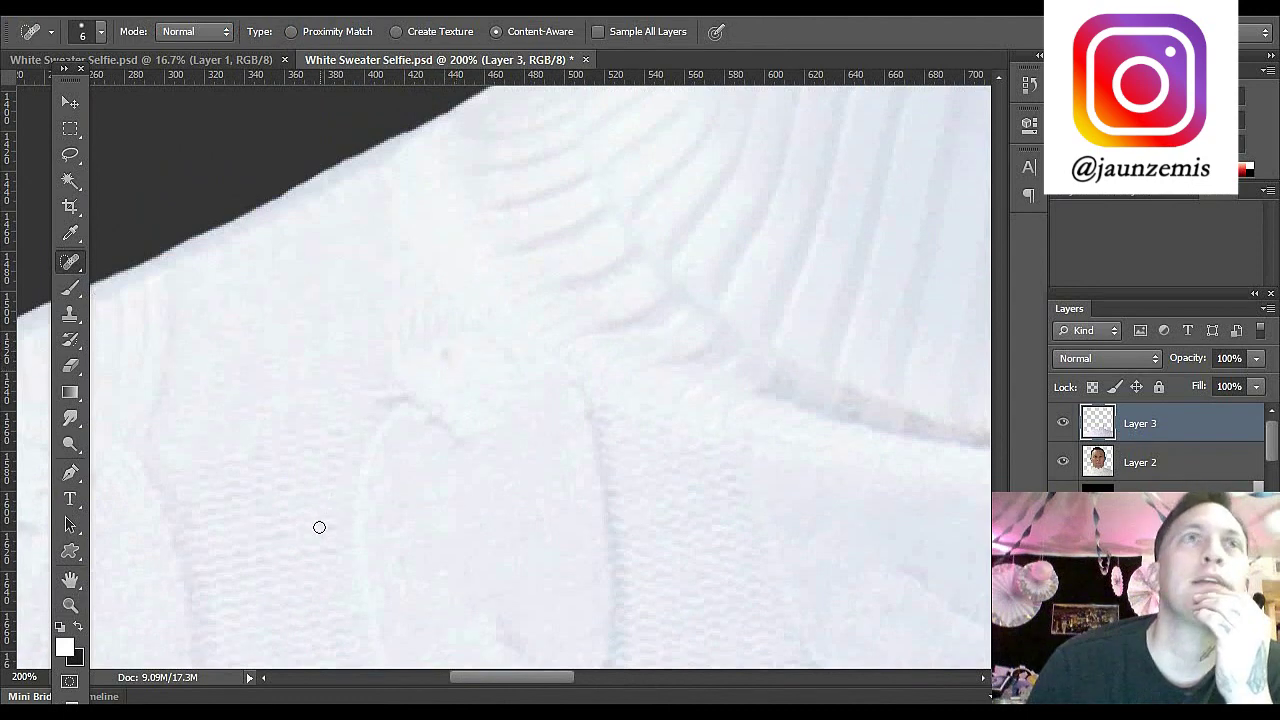
pyautogui.moveTo(543, 686); pyautogui.dragTo(502, 690)
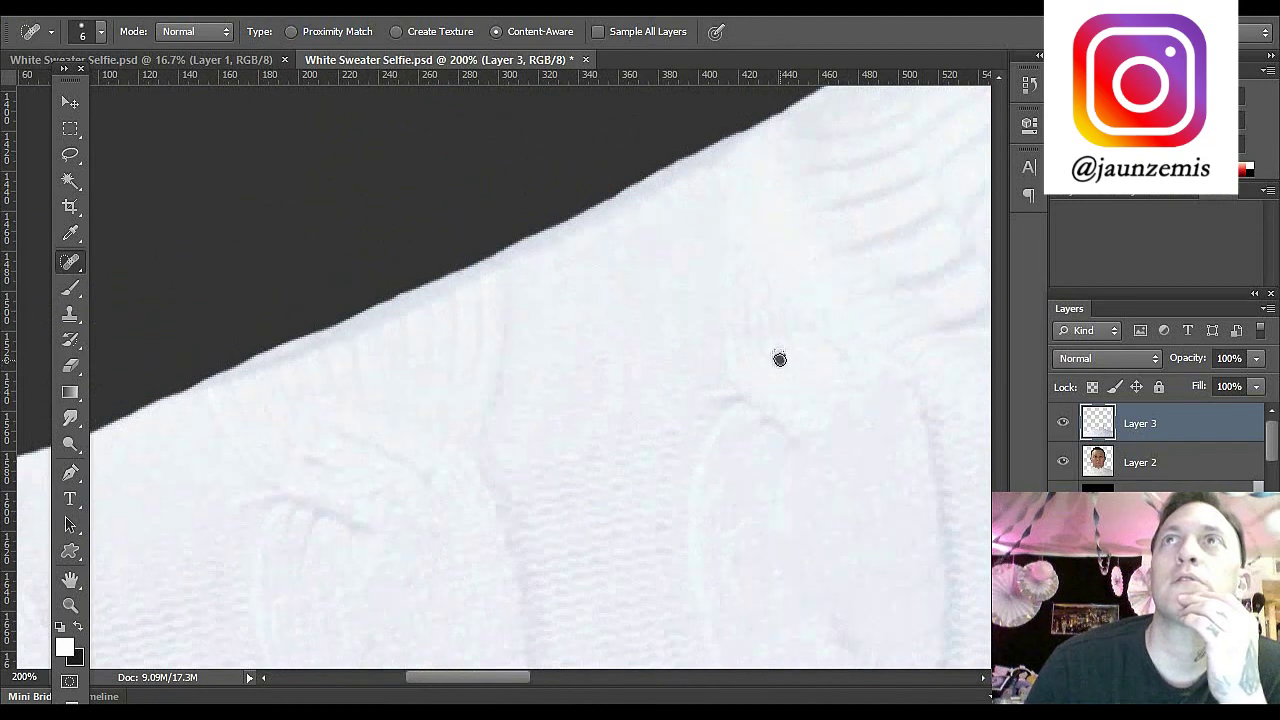
# Step: Examine the sweater's shoulders, turtleneck collar and cutout edges up close for remaining flaws
pyautogui.doubleClick(70, 604)
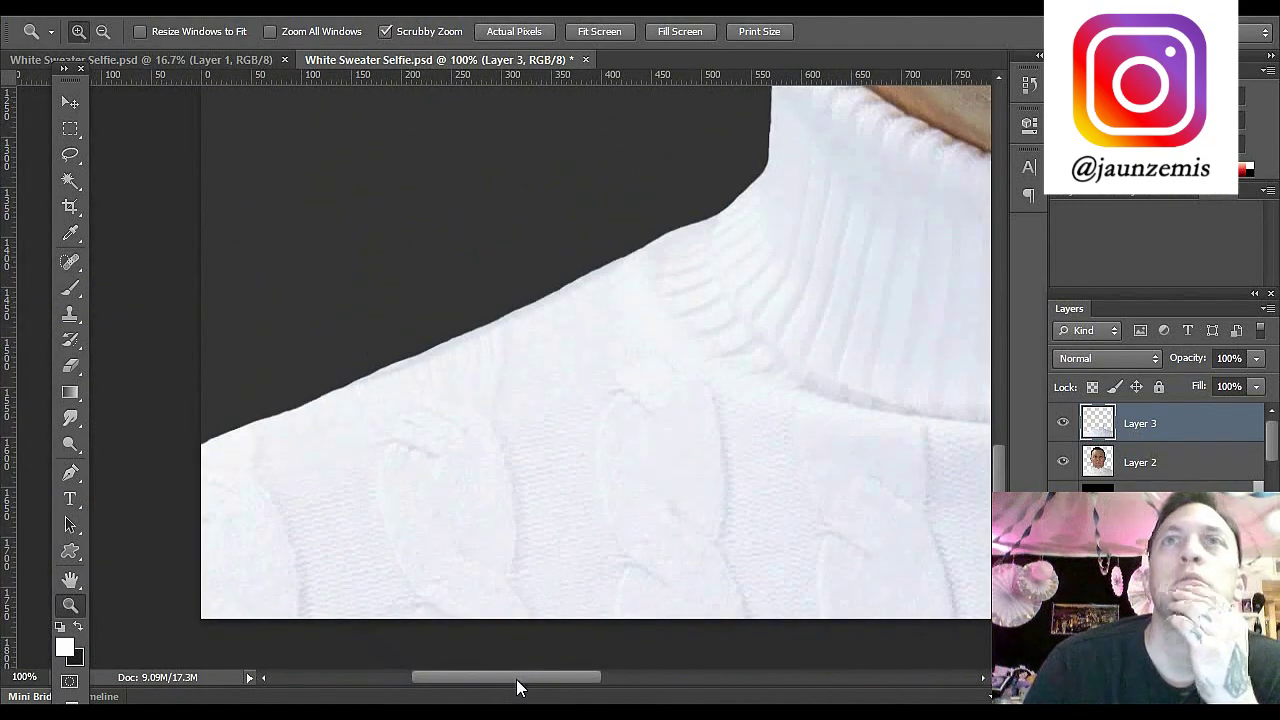
pyautogui.moveTo(518, 686); pyautogui.dragTo(612, 686)
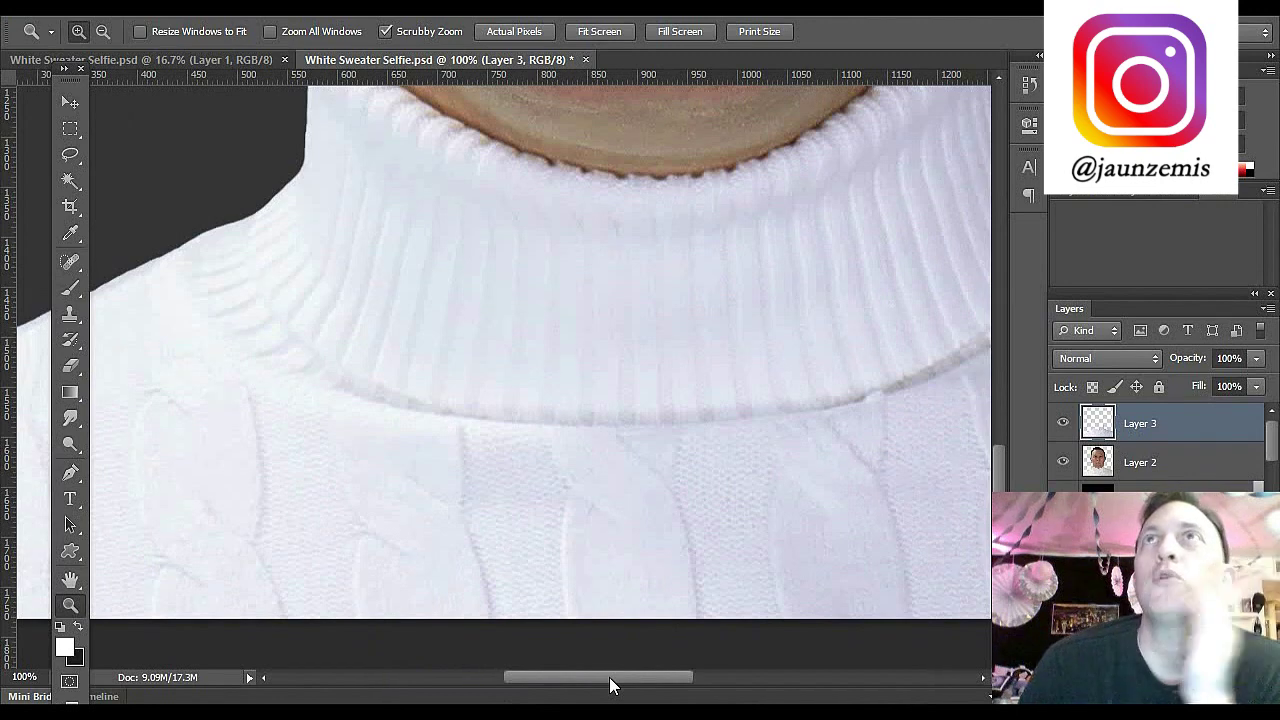
pyautogui.moveTo(609, 677)
pyautogui.mouseDown()
pyautogui.moveTo(722, 661)
pyautogui.moveTo(606, 660)
pyautogui.mouseUp()
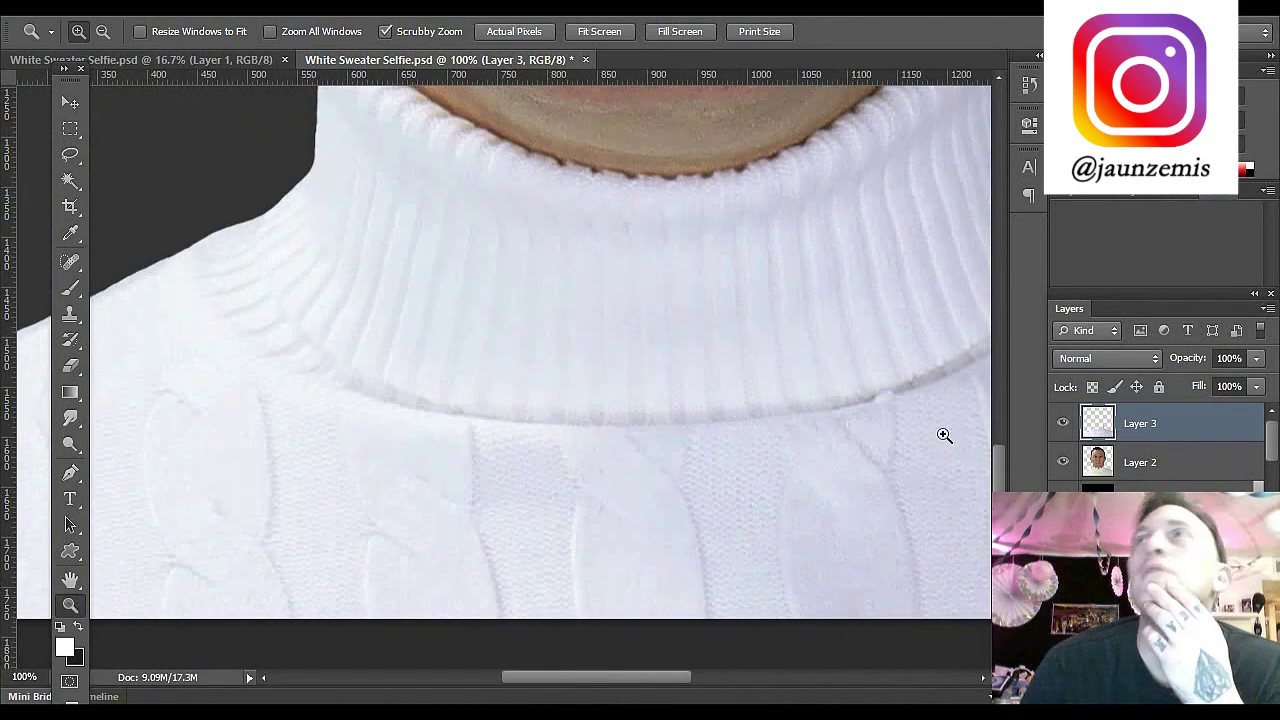
pyautogui.moveTo(999, 475); pyautogui.dragTo(990, 440)
pyautogui.moveTo(614, 692); pyautogui.dragTo(528, 690)
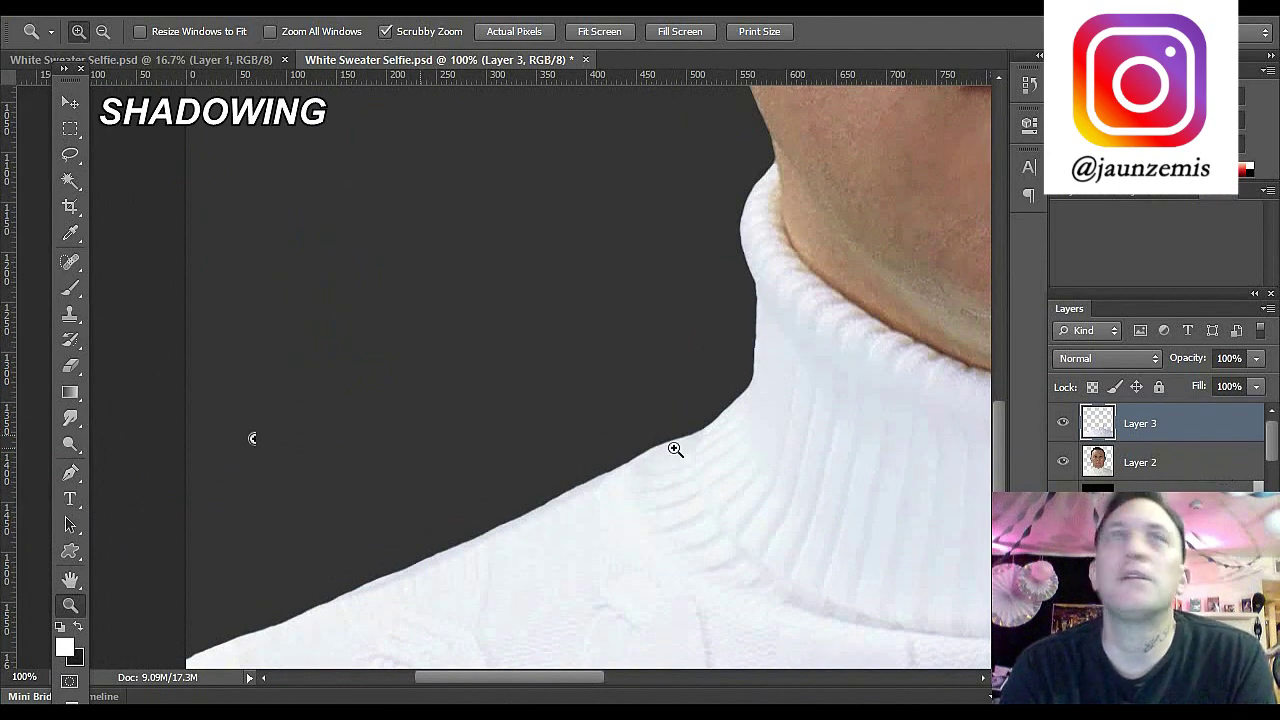
pyautogui.click(101, 31)
pyautogui.click(673, 389)
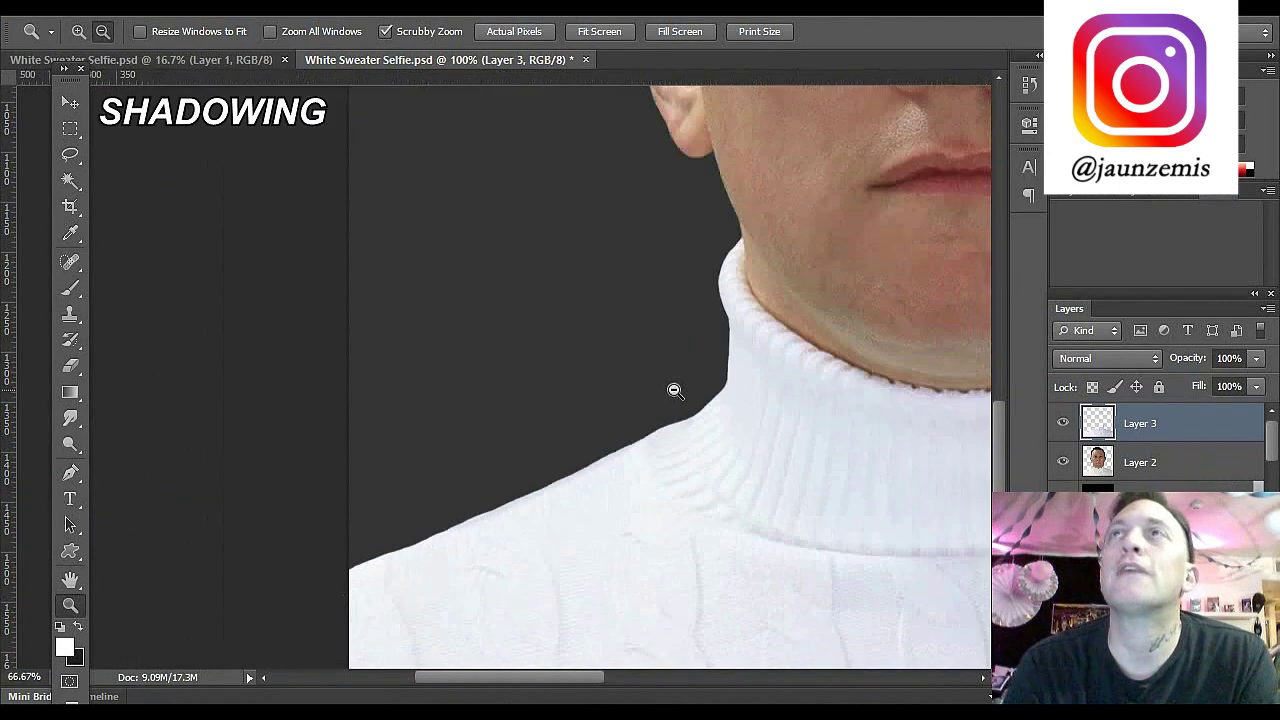
pyautogui.click(673, 389)
pyautogui.click(675, 390)
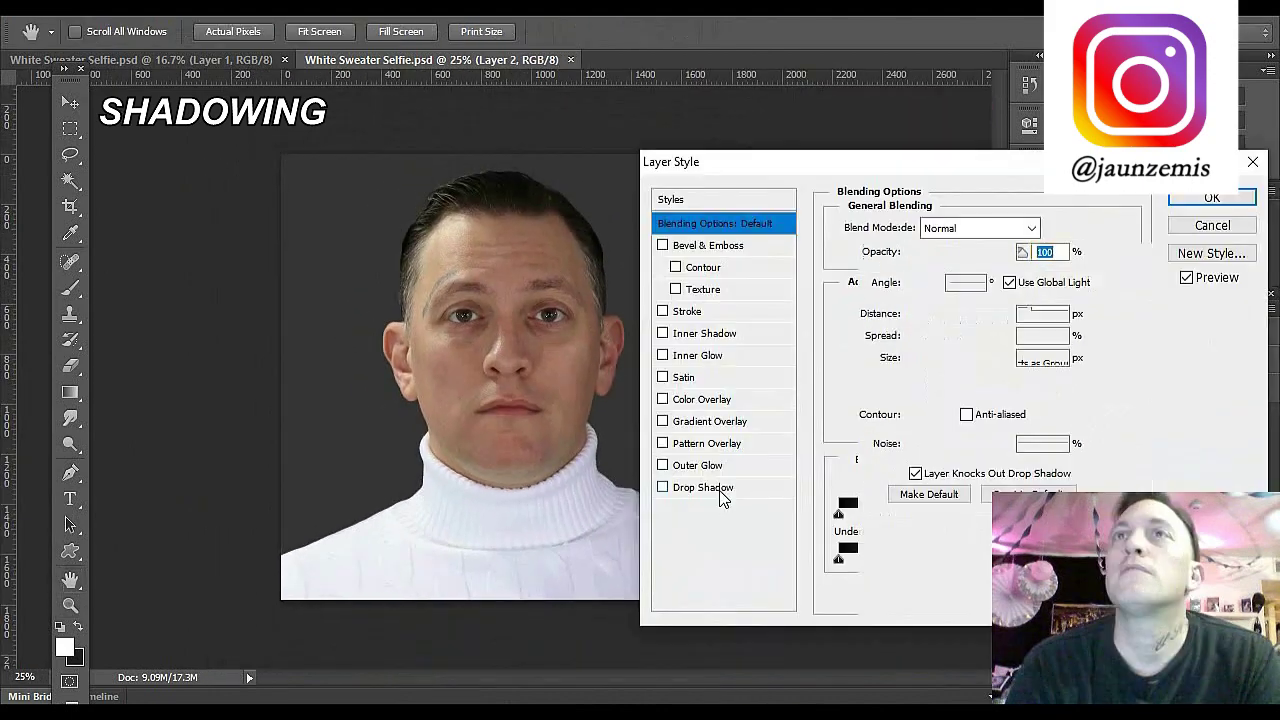
# Step: Enable a Drop Shadow on Layer 2, trying a distance of 4 px and returning it to 1 px
pyautogui.click(718, 490)
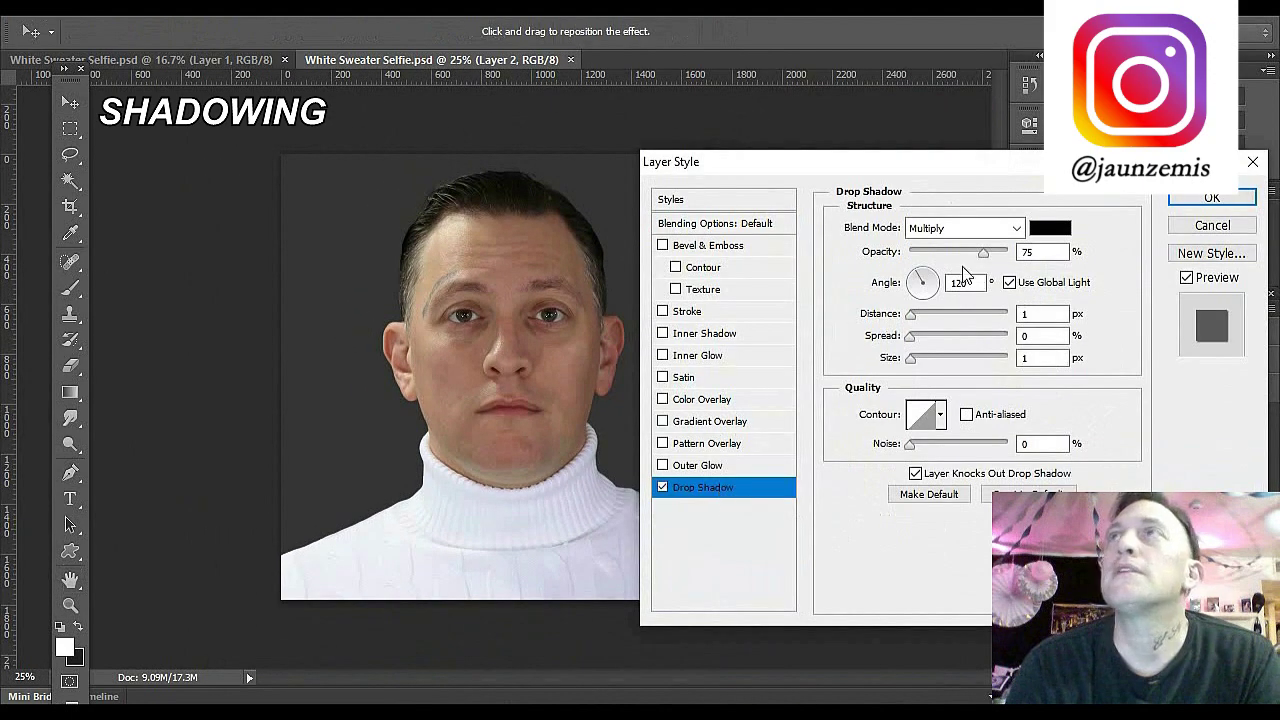
pyautogui.press('Tab')
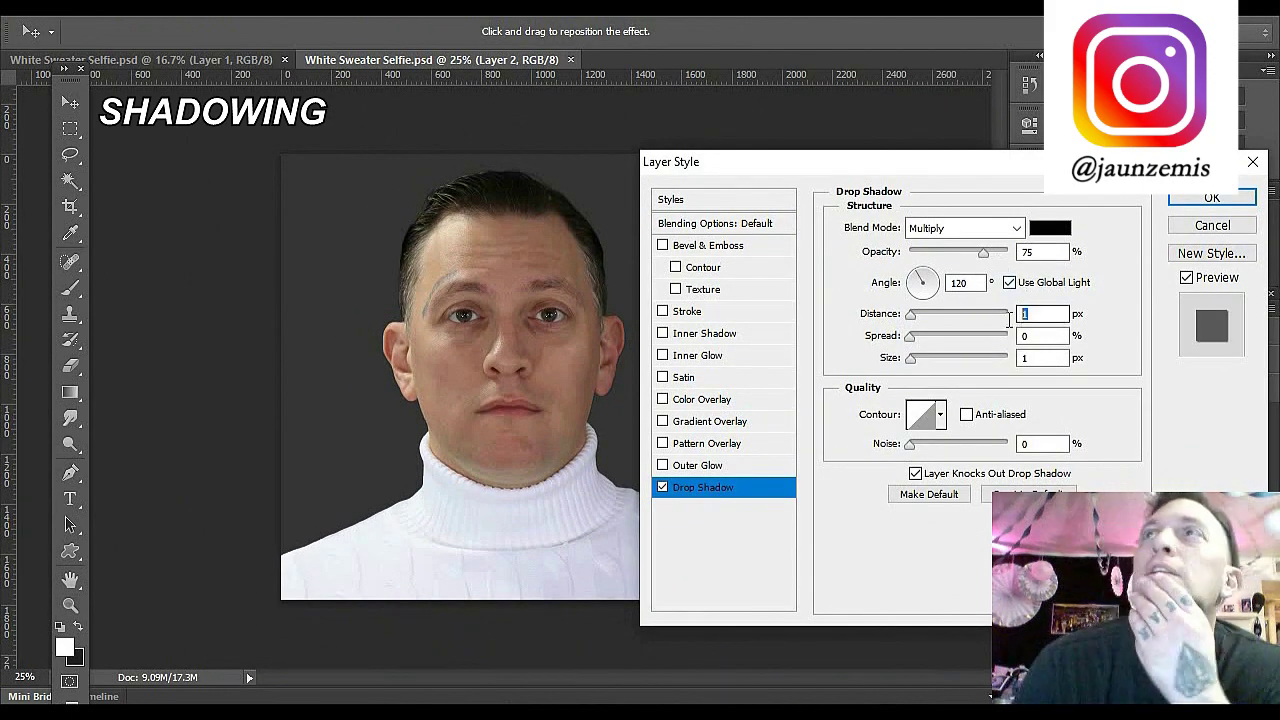
pyautogui.write('4')
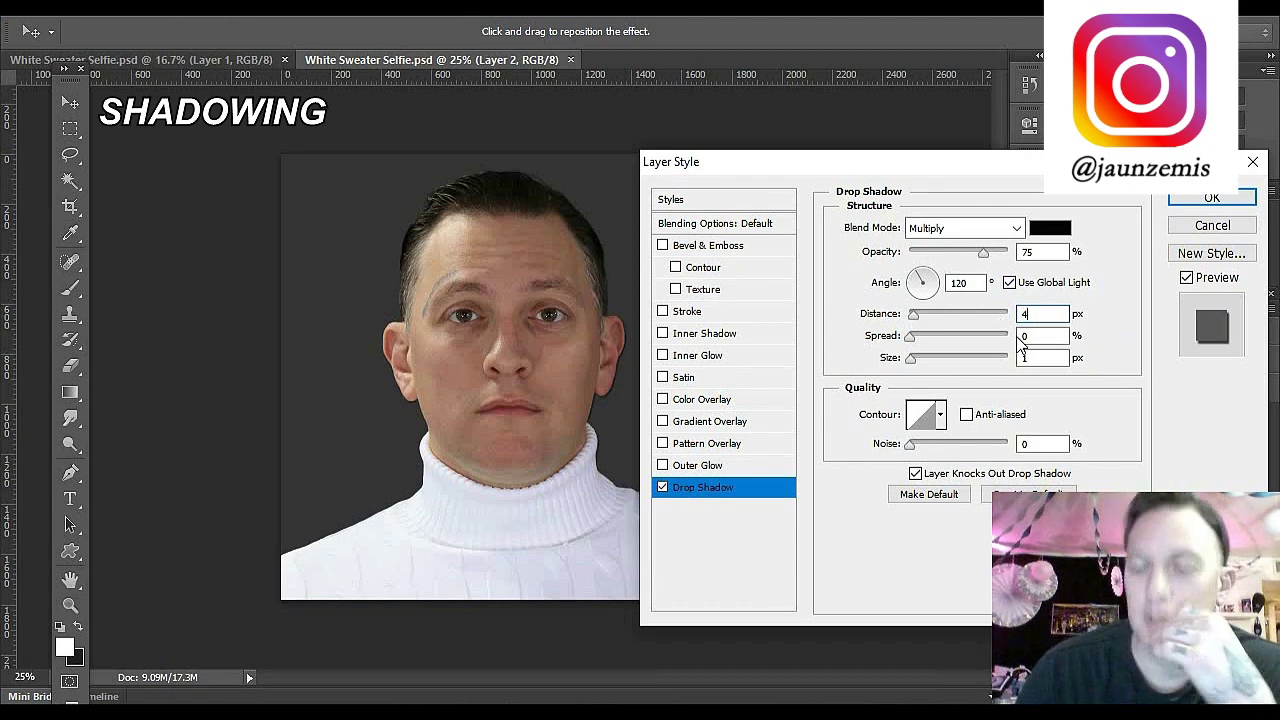
pyautogui.press('Down')
pyautogui.press('Down')
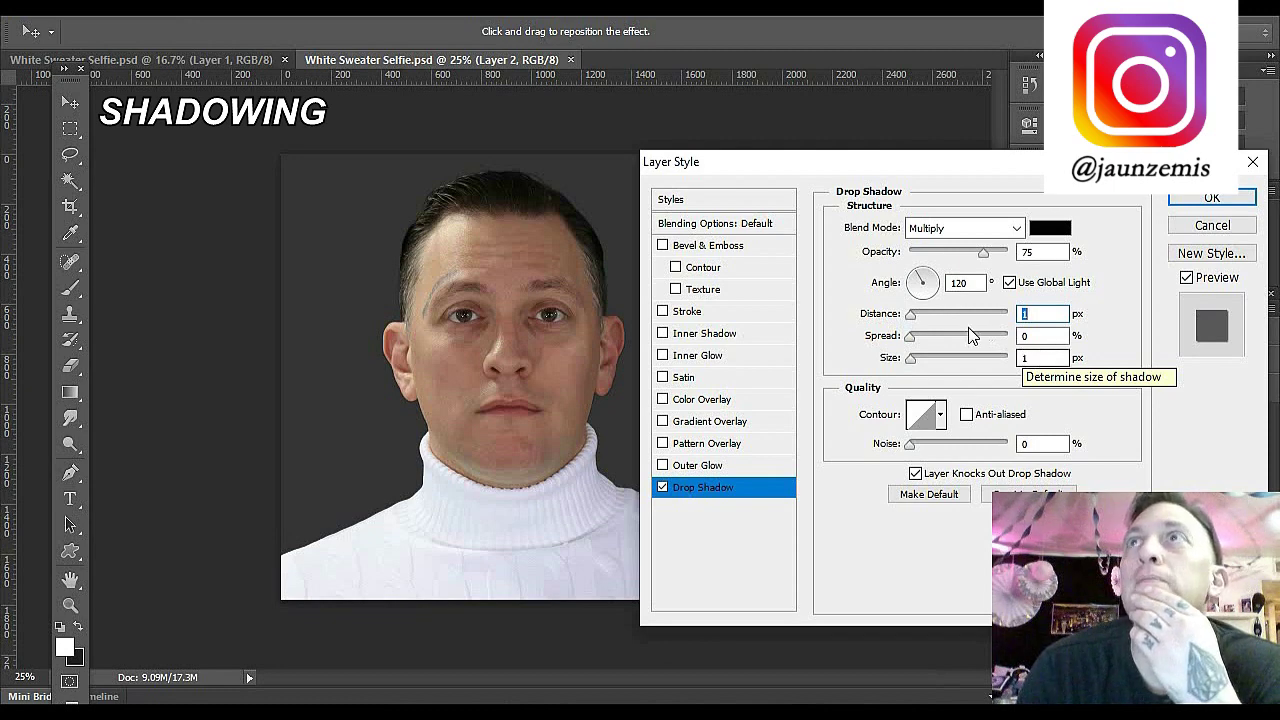
# Step: Try Drop Shadow distances of 31 px and 312 px, reposition the shadow on the canvas, and restore the distance to 1 px
pyautogui.moveTo(932, 314); pyautogui.dragTo(943, 318)
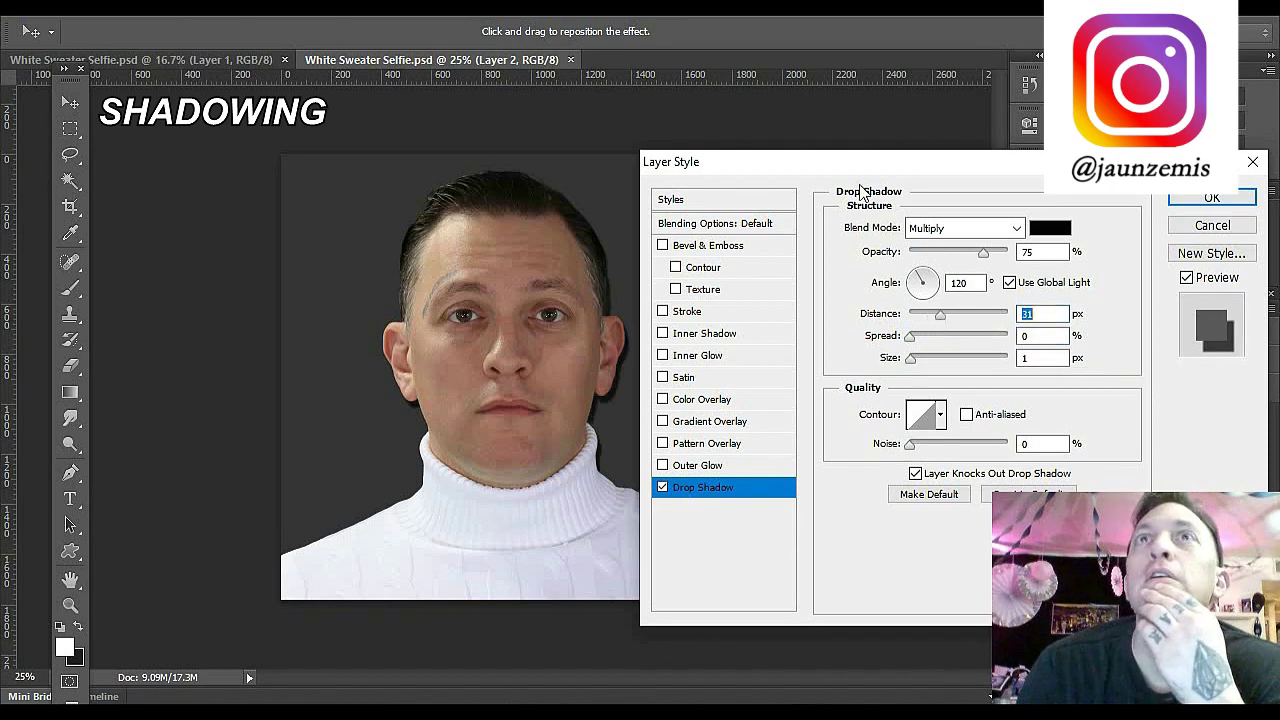
pyautogui.moveTo(831, 168); pyautogui.dragTo(937, 162)
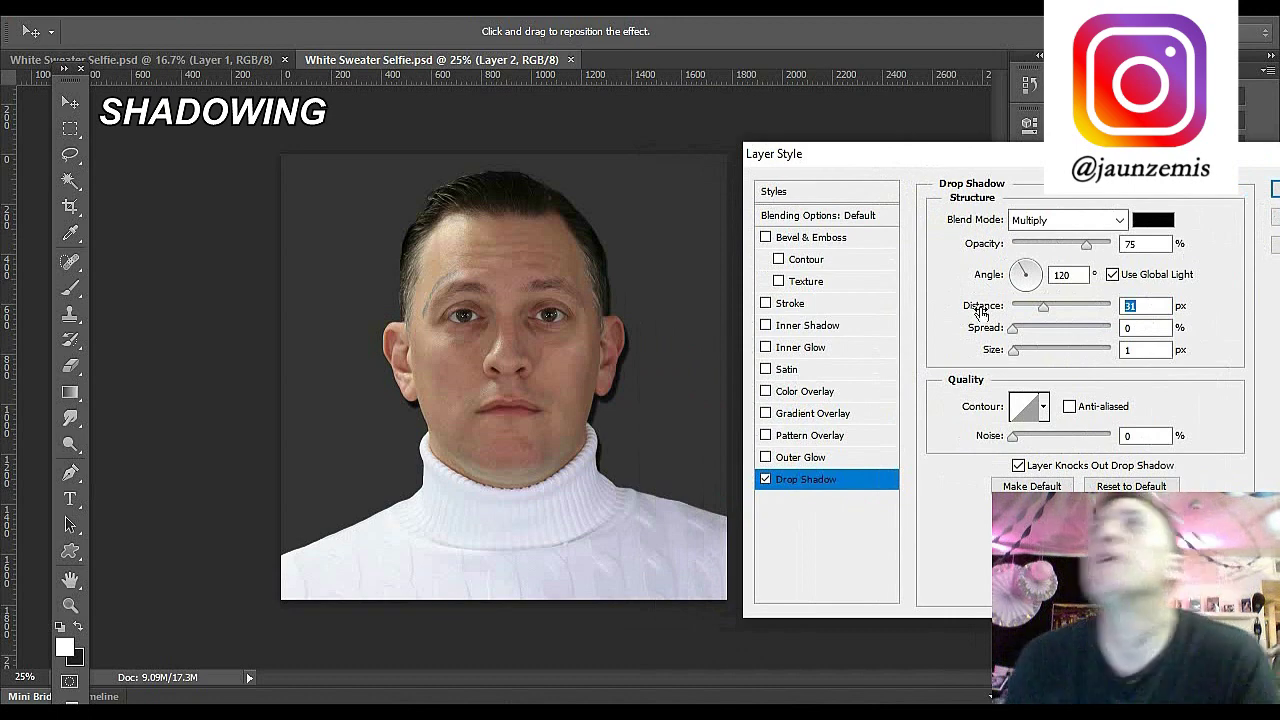
pyautogui.write('1')
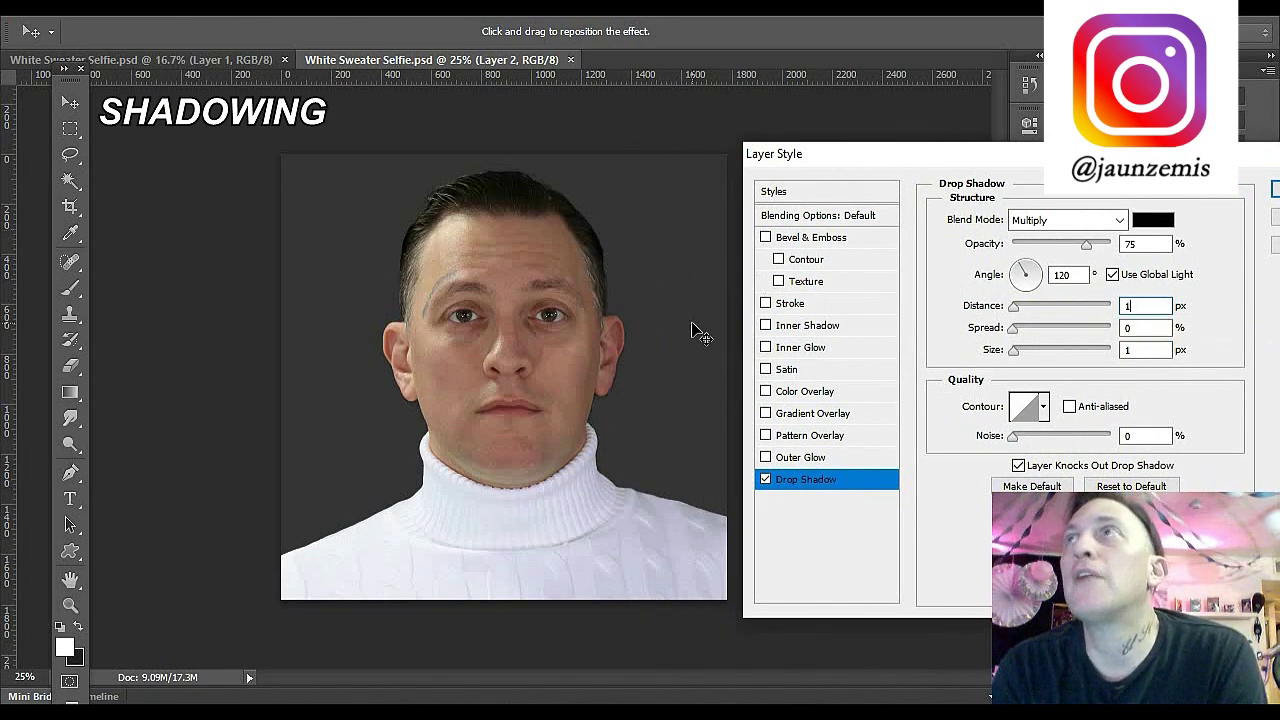
pyautogui.click(1106, 312)
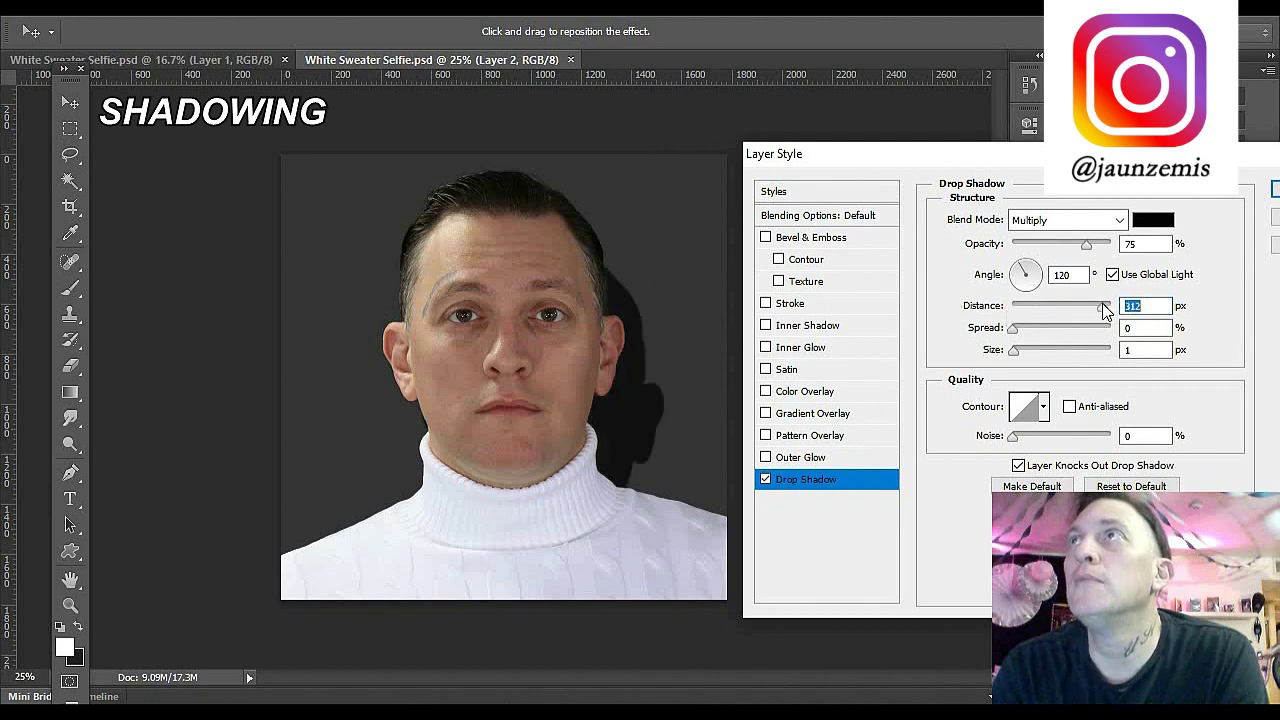
pyautogui.moveTo(654, 400); pyautogui.dragTo(485, 320)
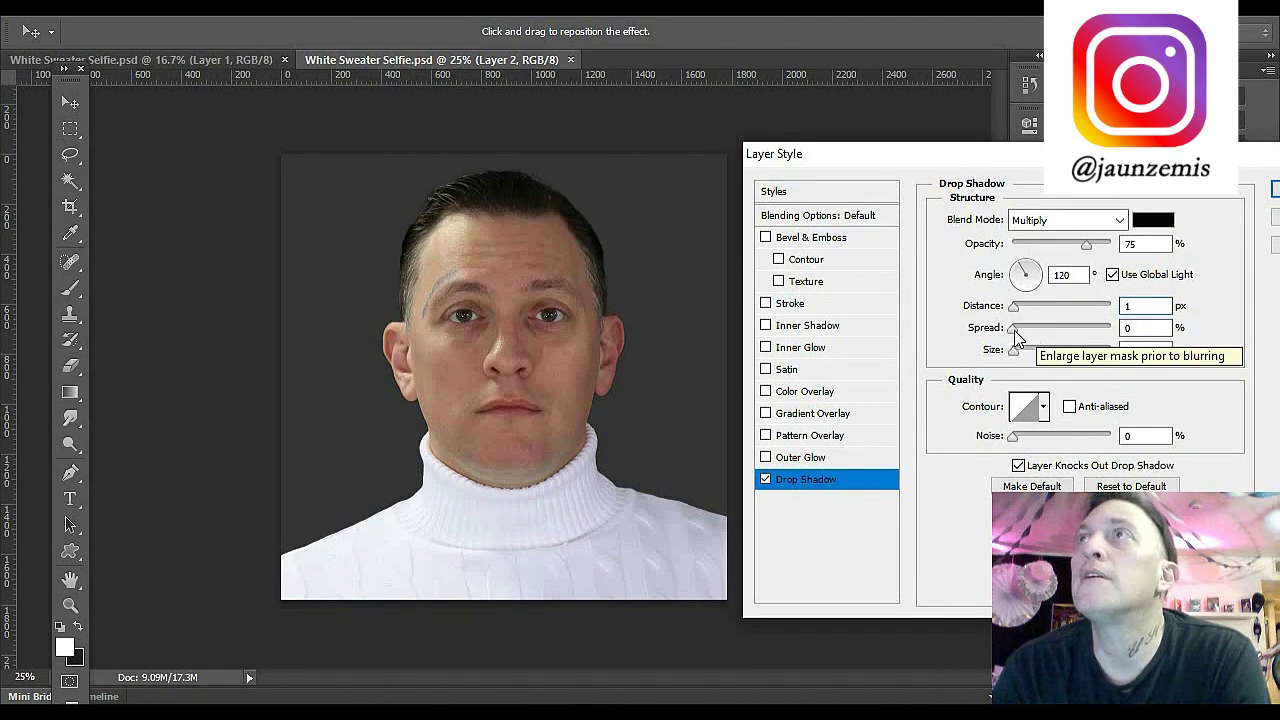
# Step: Set the Drop Shadow's spread to 2% and its size to 6 px
pyautogui.moveTo(1014, 330); pyautogui.dragTo(1024, 360)
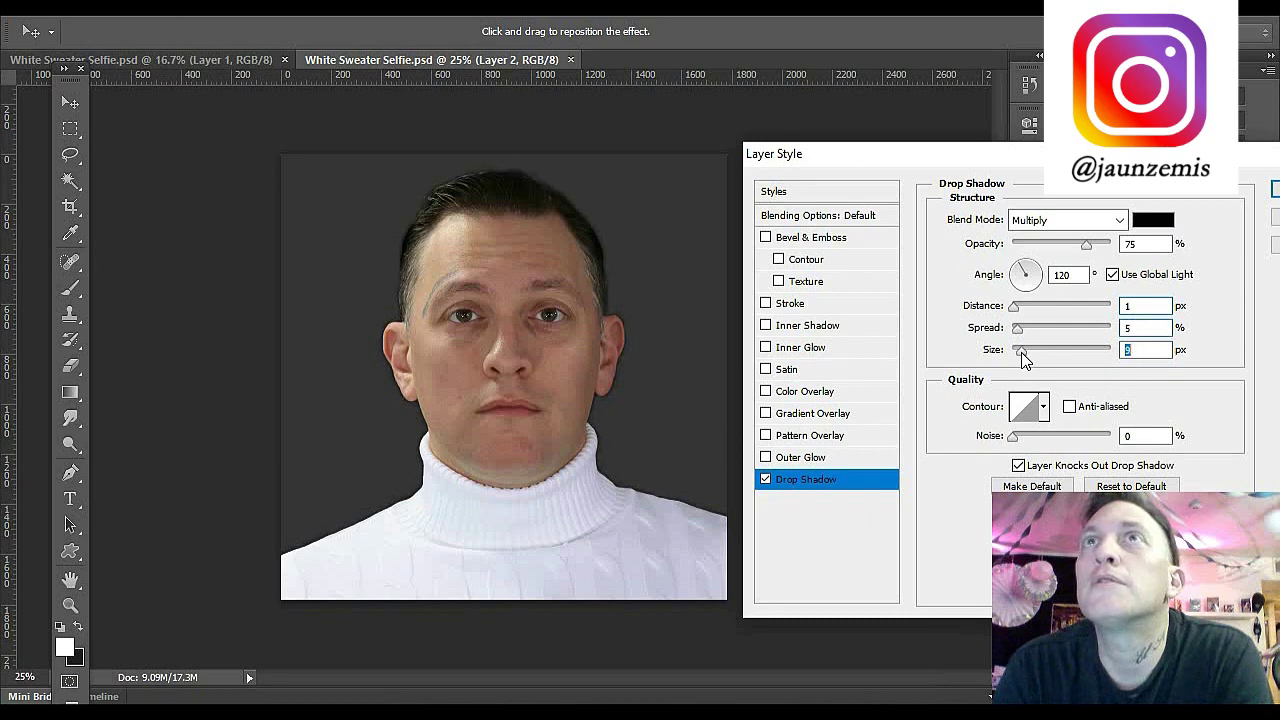
pyautogui.scroll(-3, 1151, 350)
pyautogui.click(1144, 329)
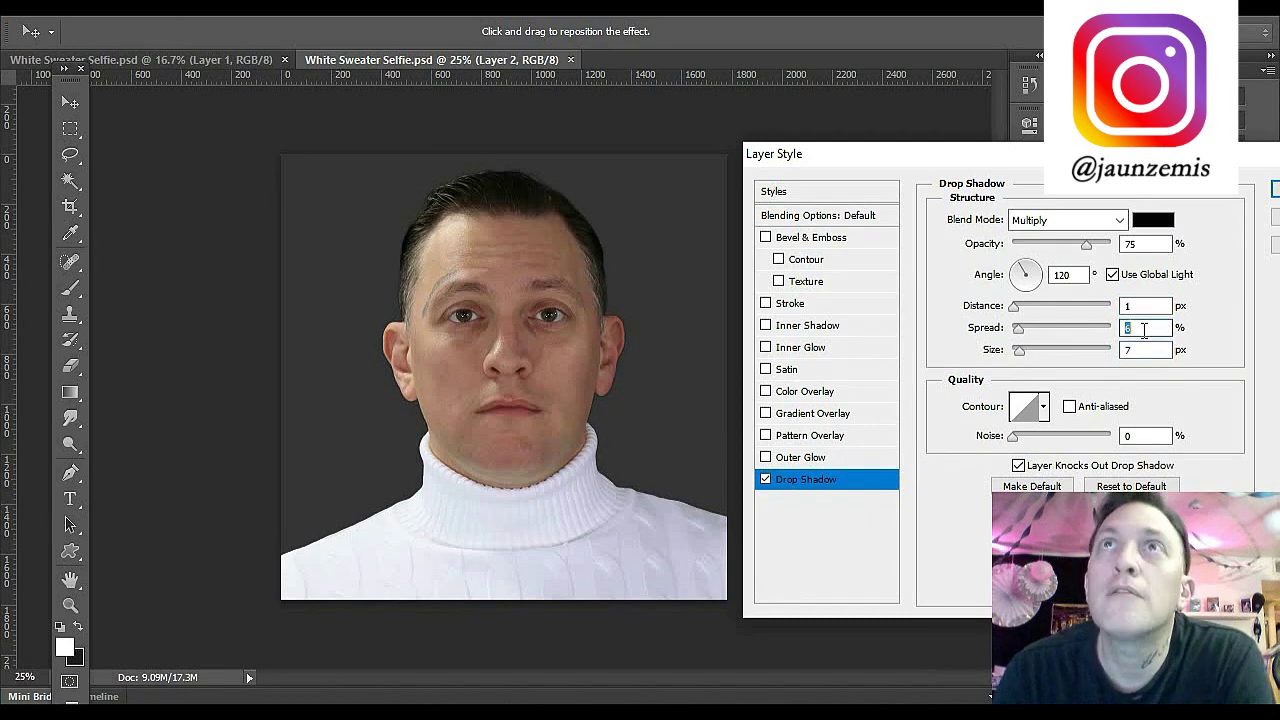
pyautogui.click(1141, 349)
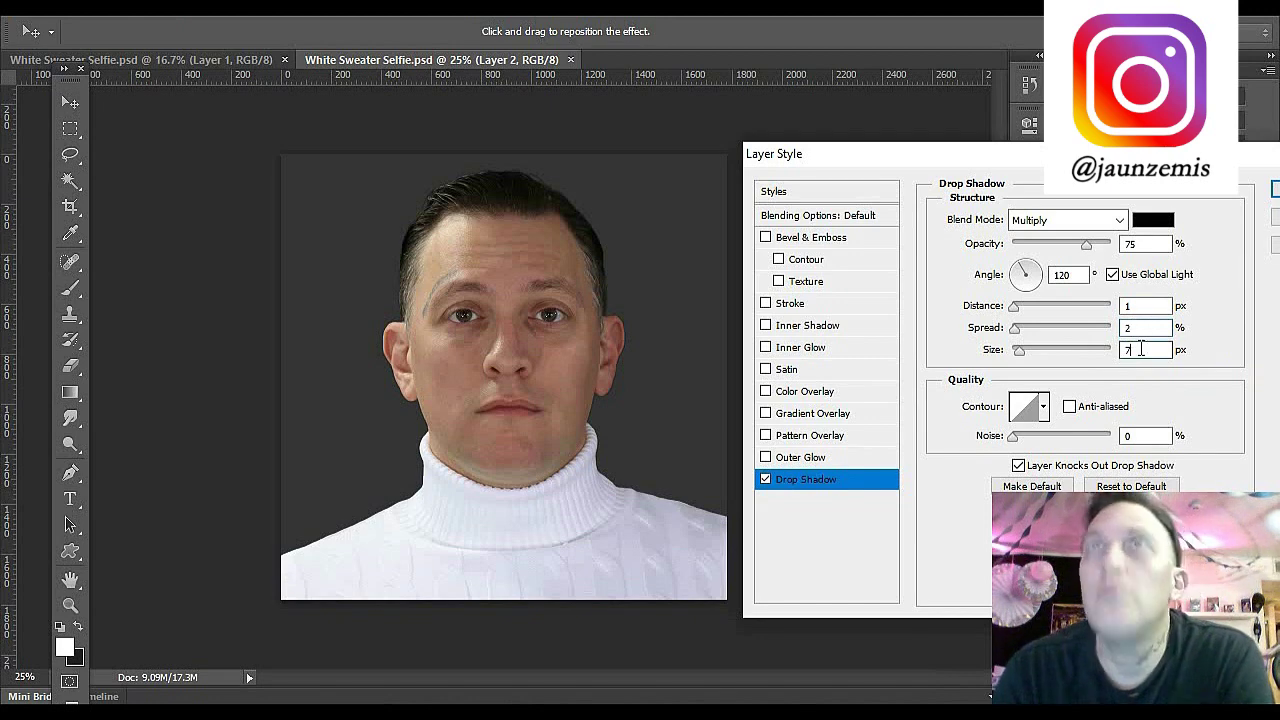
pyautogui.scroll(-1, 1141, 349)
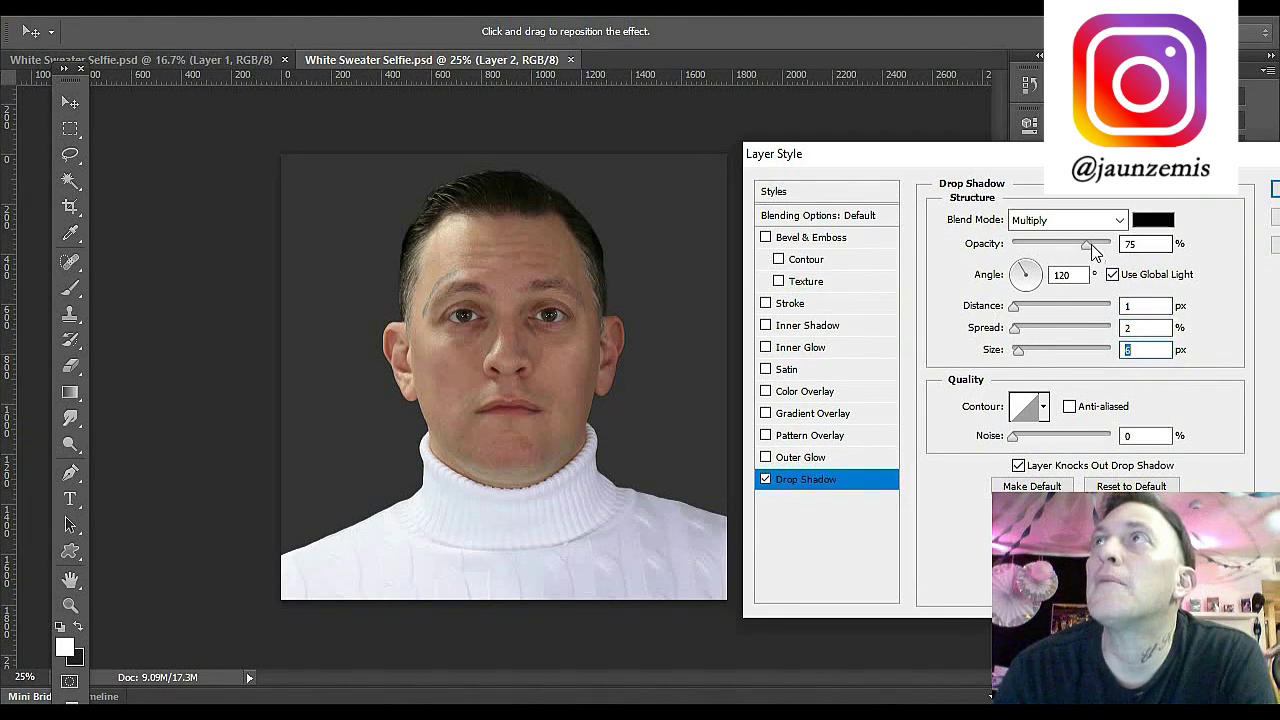
# Step: Set the Drop Shadow's opacity to 30% and its blend mode to Normal, and apply the layer style
pyautogui.moveTo(1089, 250); pyautogui.dragTo(1054, 258)
pyautogui.click(1067, 220)
pyautogui.click(1030, 24)
pyautogui.moveTo(975, 158); pyautogui.dragTo(783, 165)
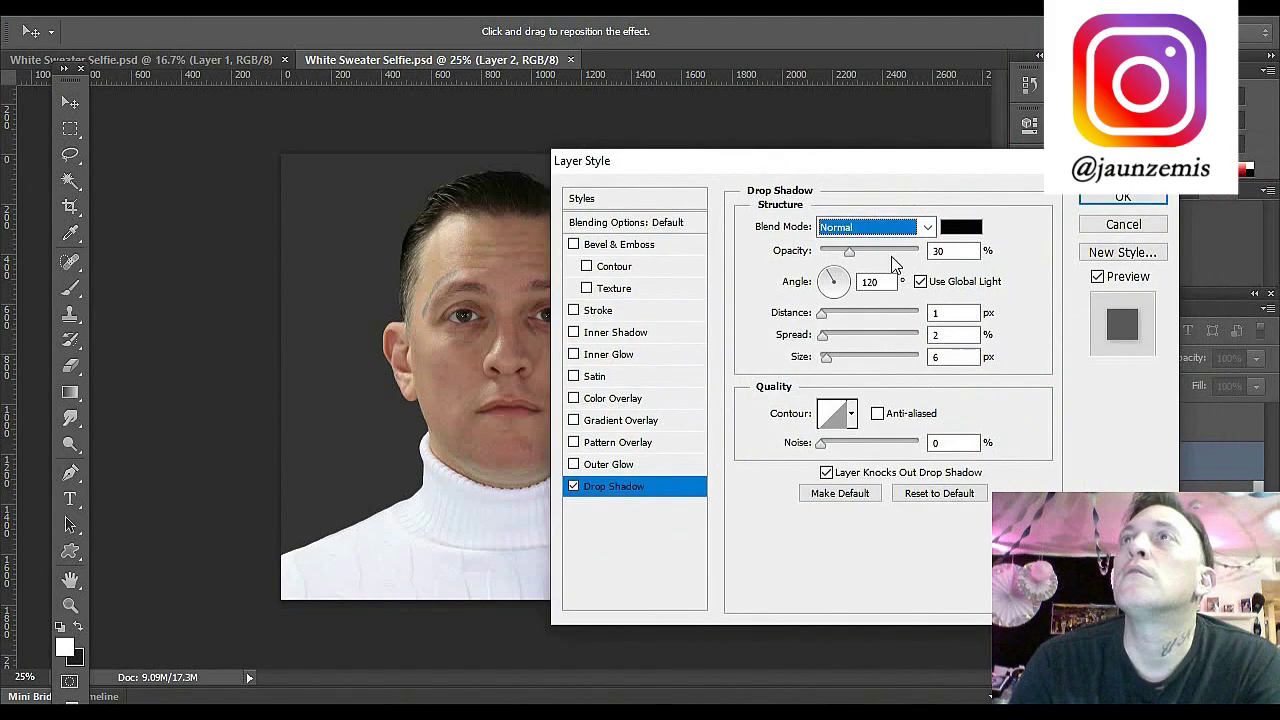
pyautogui.click(1115, 199)
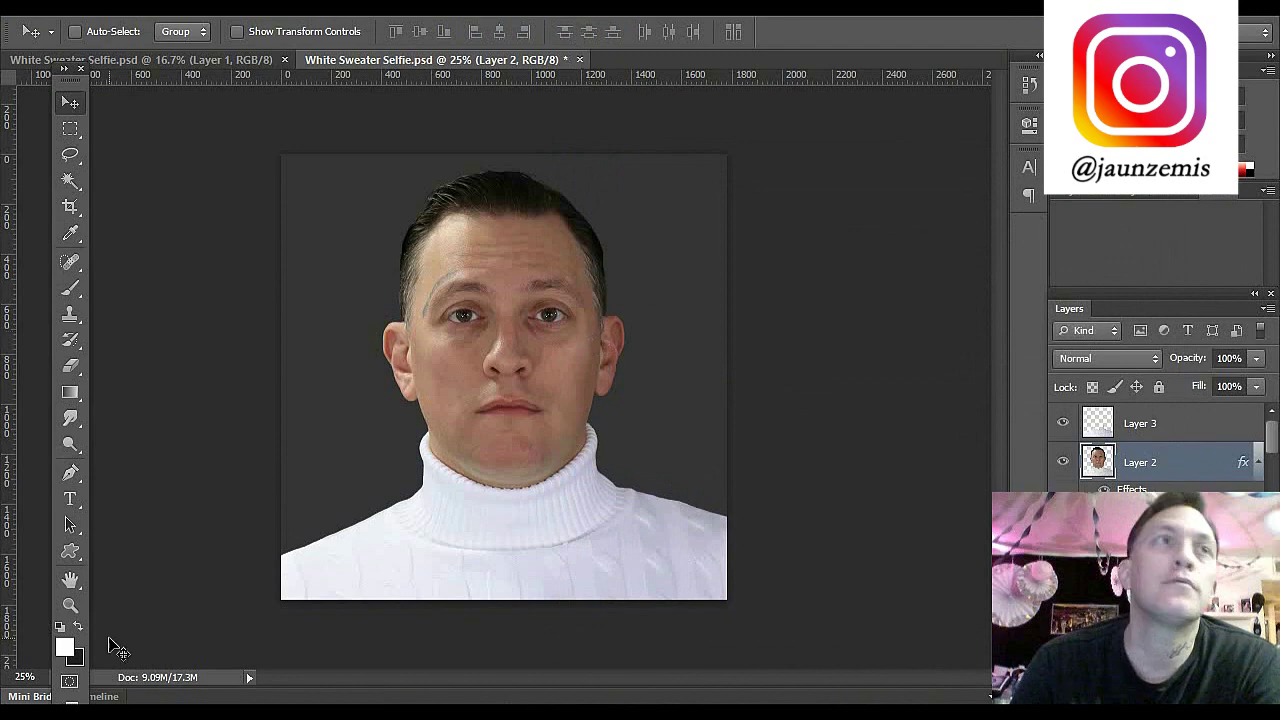
# Step: Examine the drop shadow up close around the collar, jaw, ears and hair edges
pyautogui.click(70, 605)
pyautogui.click(78, 31)
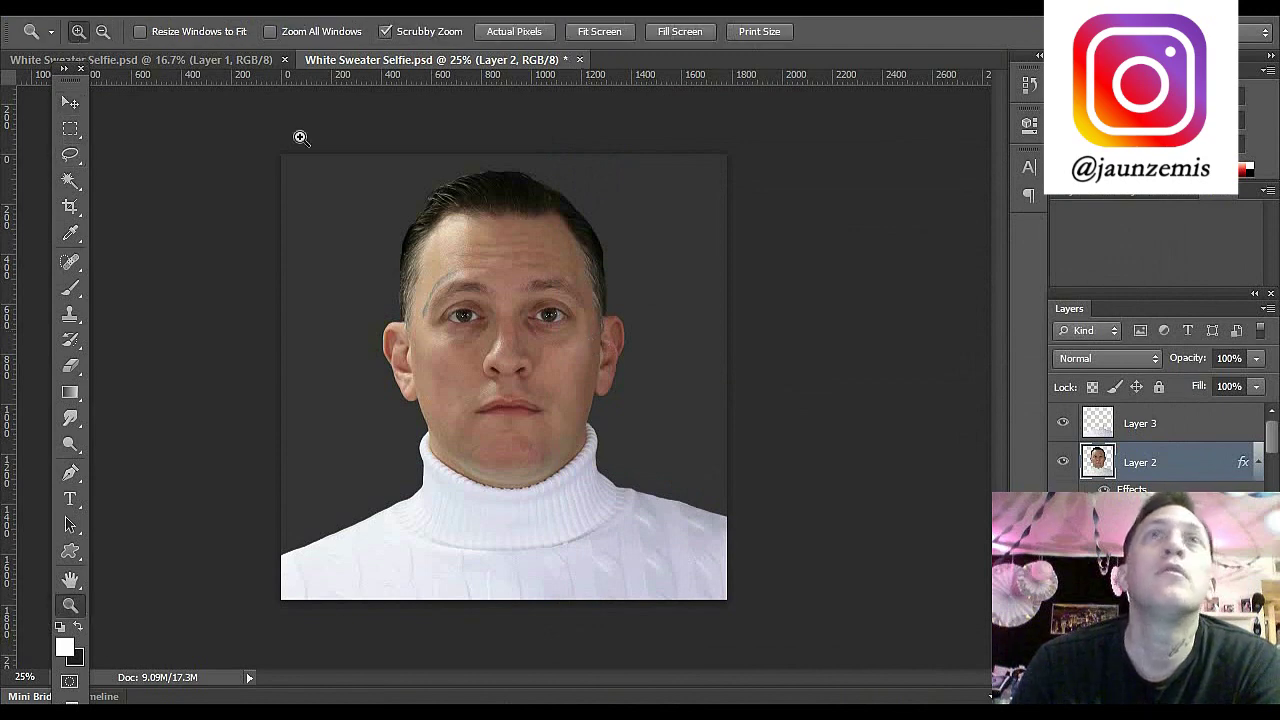
pyautogui.click(586, 341)
pyautogui.click(560, 468)
pyautogui.click(560, 468)
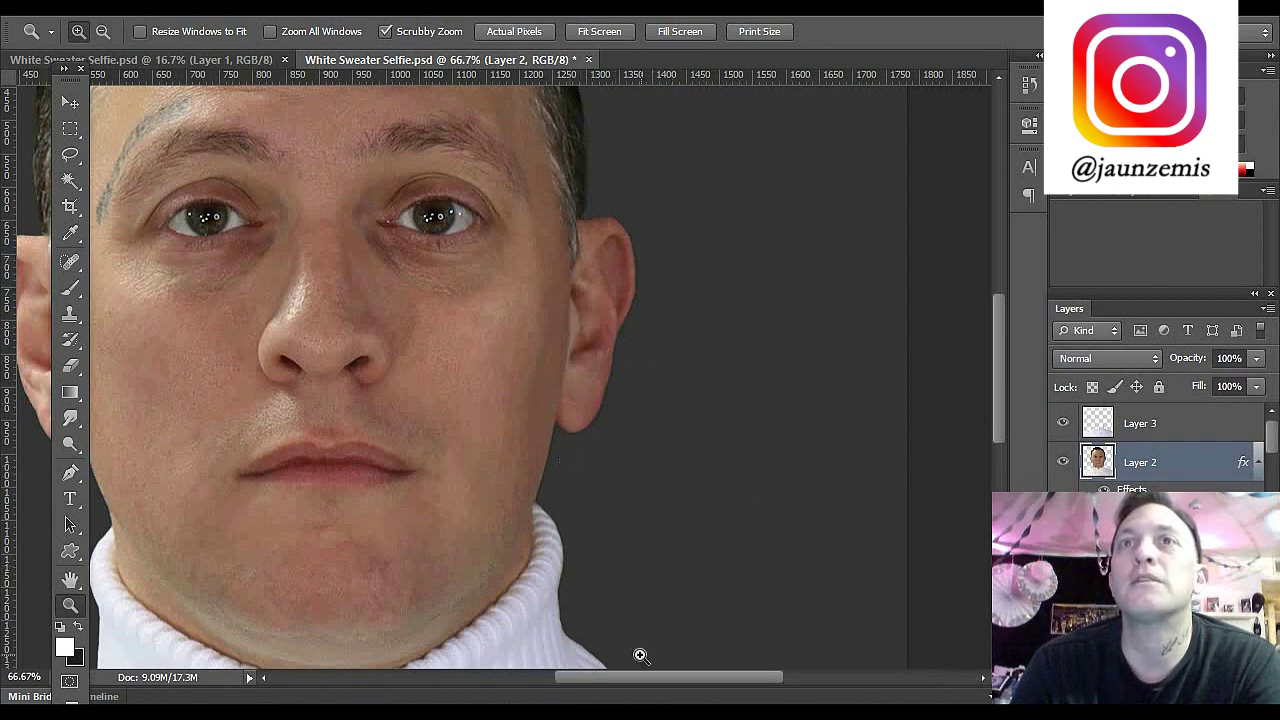
pyautogui.moveTo(622, 688)
pyautogui.mouseDown()
pyautogui.moveTo(518, 693)
pyautogui.moveTo(608, 686)
pyautogui.mouseUp()
pyautogui.moveTo(996, 357); pyautogui.dragTo(1000, 386)
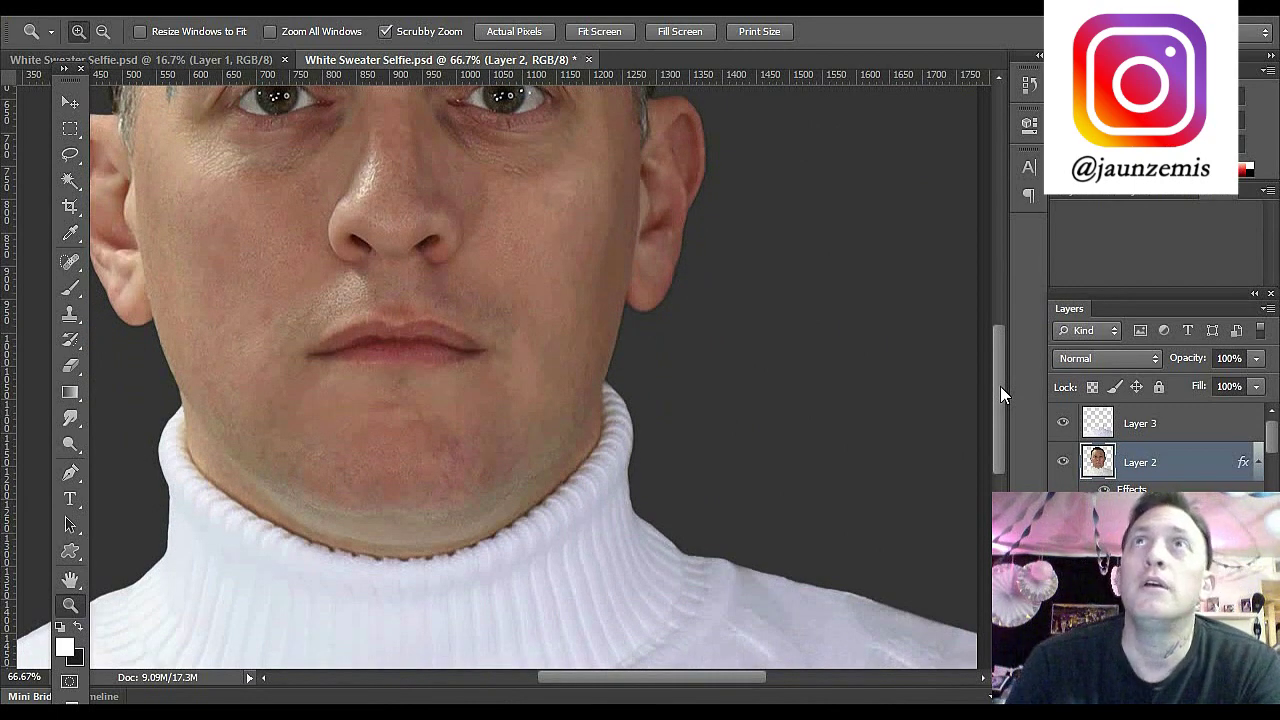
pyautogui.moveTo(1000, 386); pyautogui.dragTo(1000, 407)
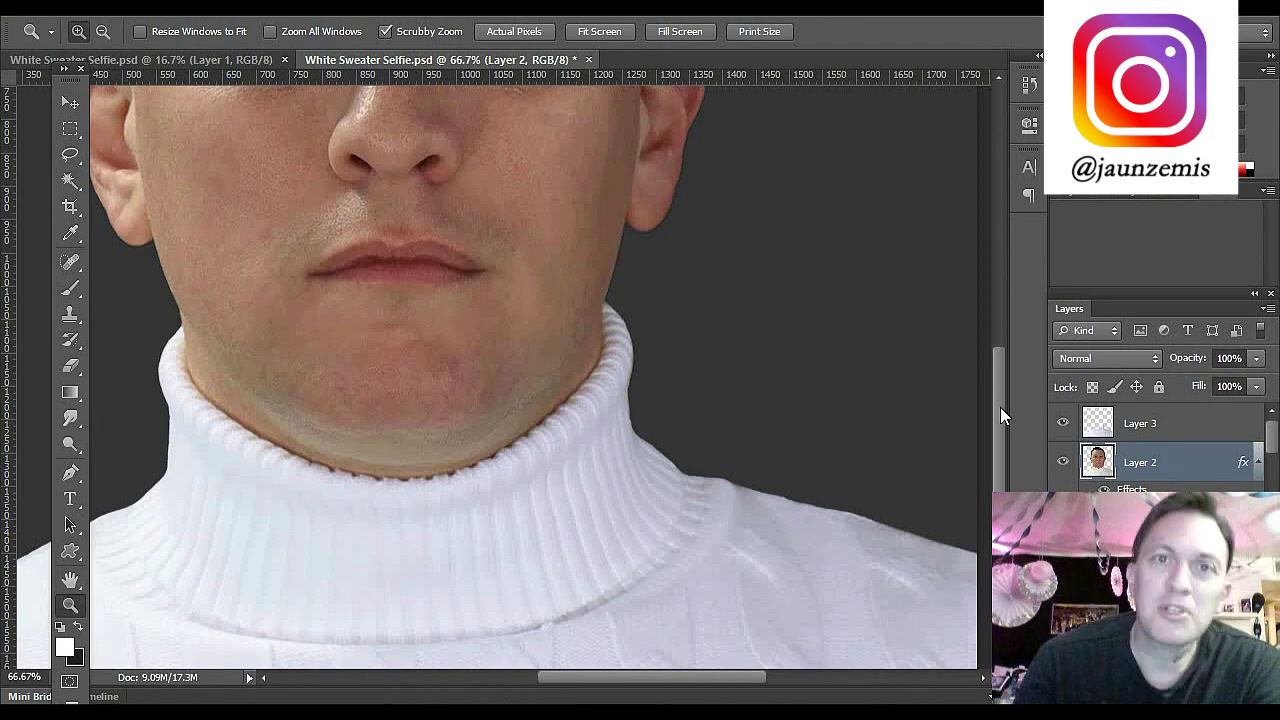
pyautogui.moveTo(1003, 454); pyautogui.dragTo(999, 346)
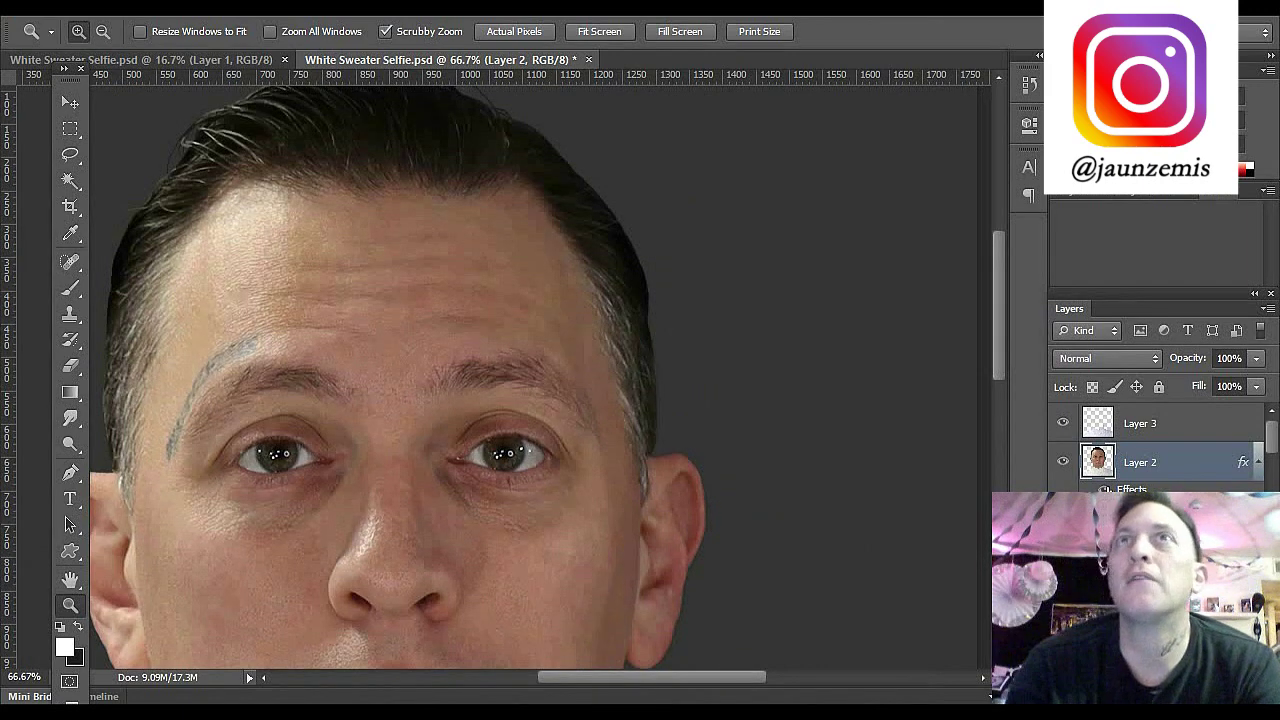
pyautogui.moveTo(996, 301); pyautogui.dragTo(997, 339)
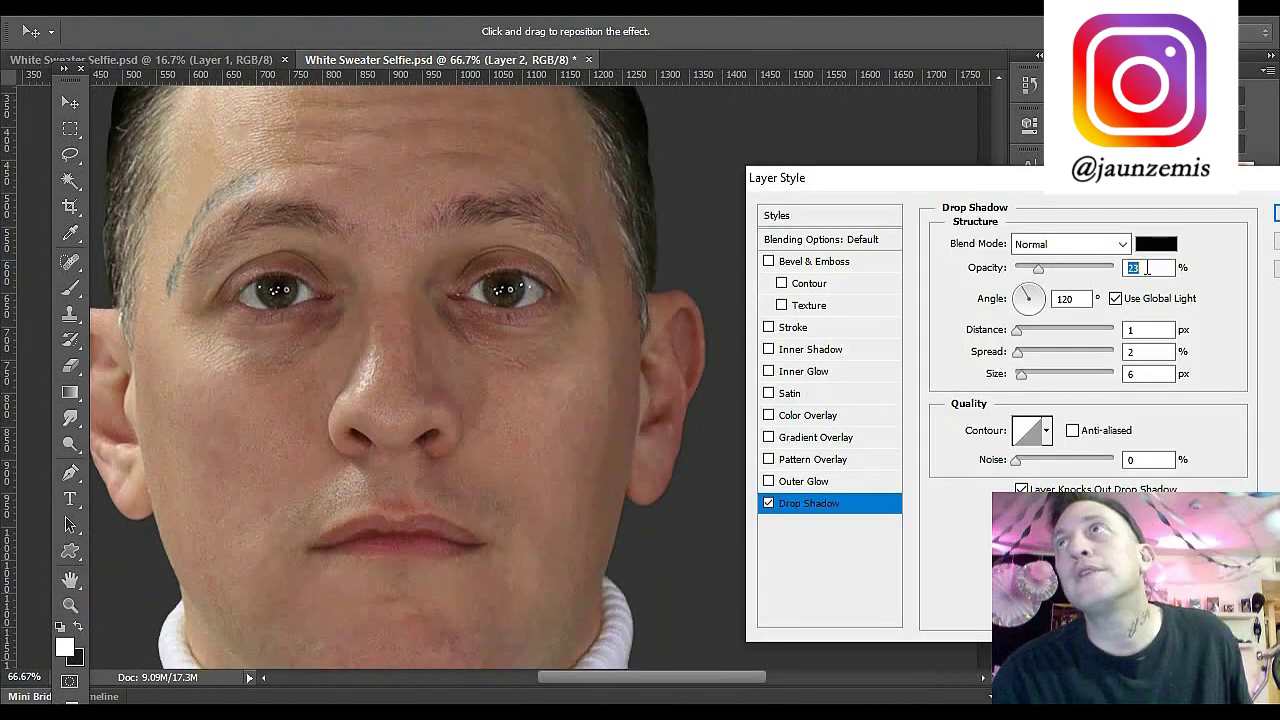
# Step: Set the Drop Shadow's opacity to 28%, apply the layer style, and view the whole portrait
pyautogui.press('Up')
pyautogui.press('Up')
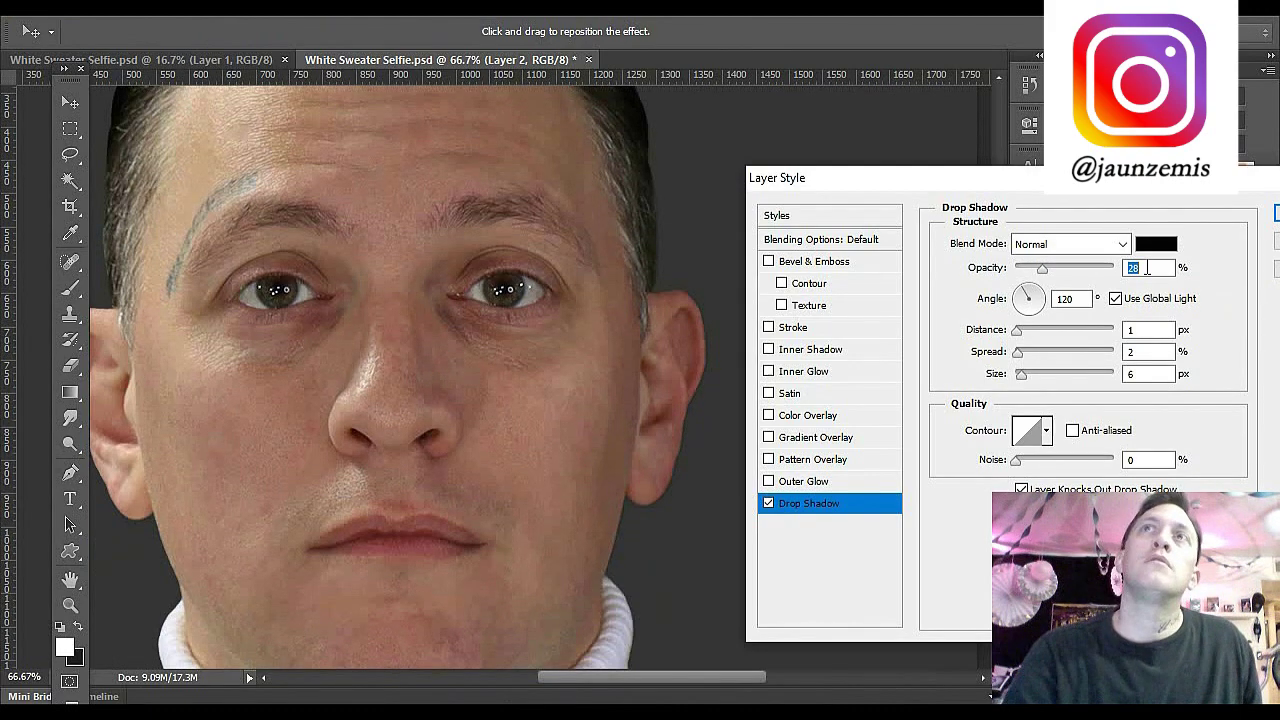
pyautogui.press('Return')
pyautogui.press('z')
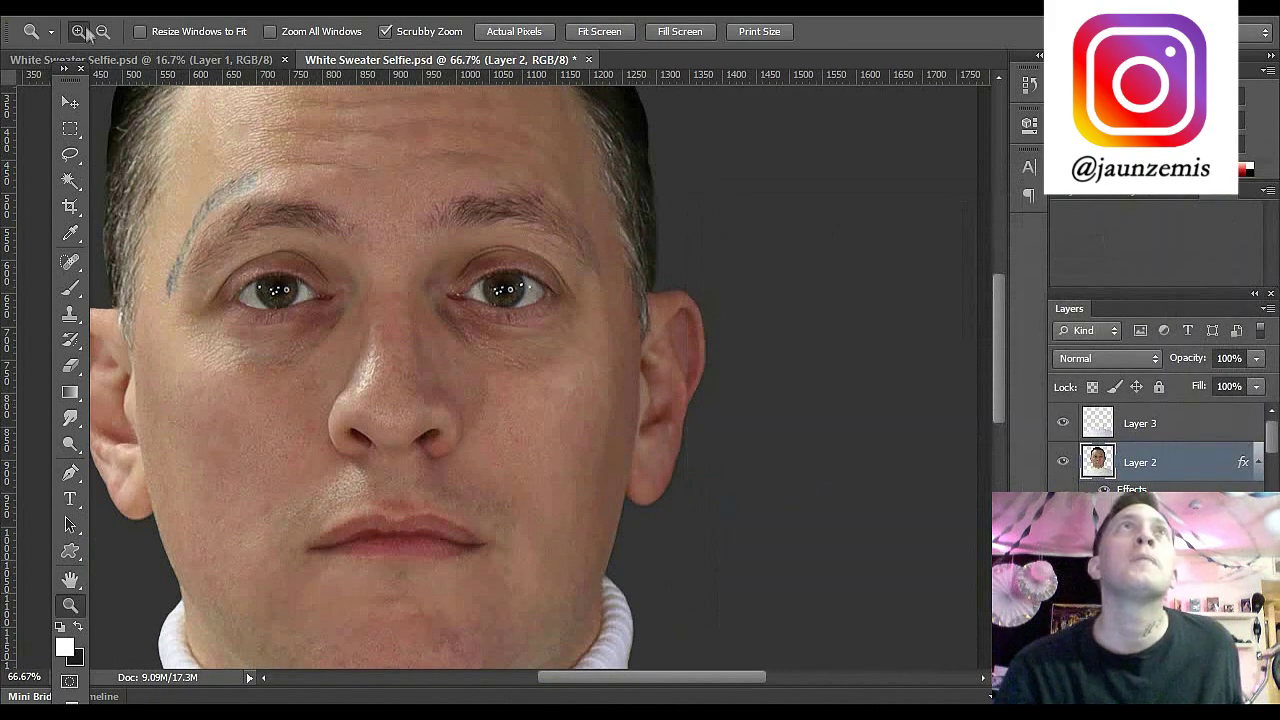
pyautogui.keyDown('alt'); pyautogui.click(345, 330); pyautogui.keyUp('alt')
pyautogui.keyDown('alt'); pyautogui.click(345, 330); pyautogui.keyUp('alt')
pyautogui.keyDown('alt'); pyautogui.click(345, 330); pyautogui.keyUp('alt')
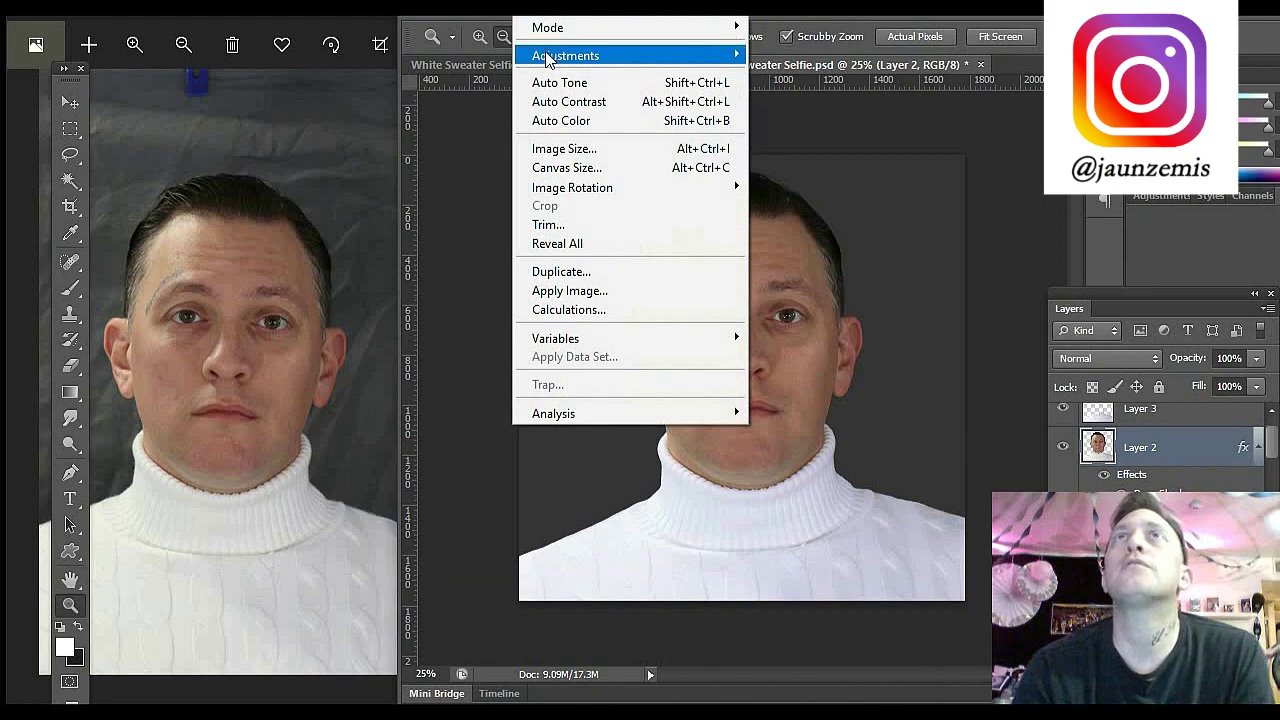
# Step: Try the Levels presets Increase Contrast 3, Lighten Shadows and Increase Contrast 1 on Layer 2
pyautogui.moveTo(548, 60)
pyautogui.click(834, 68)
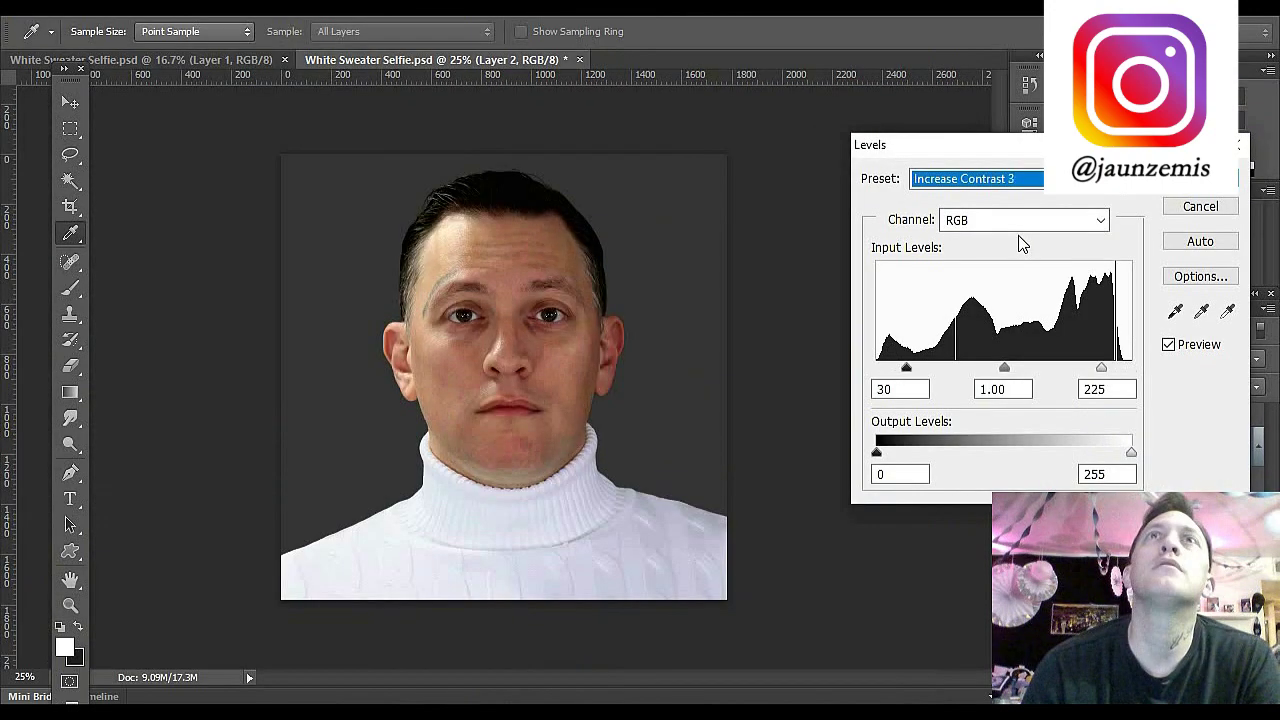
pyautogui.press('Down')
pyautogui.press('Down')
pyautogui.press('Down')
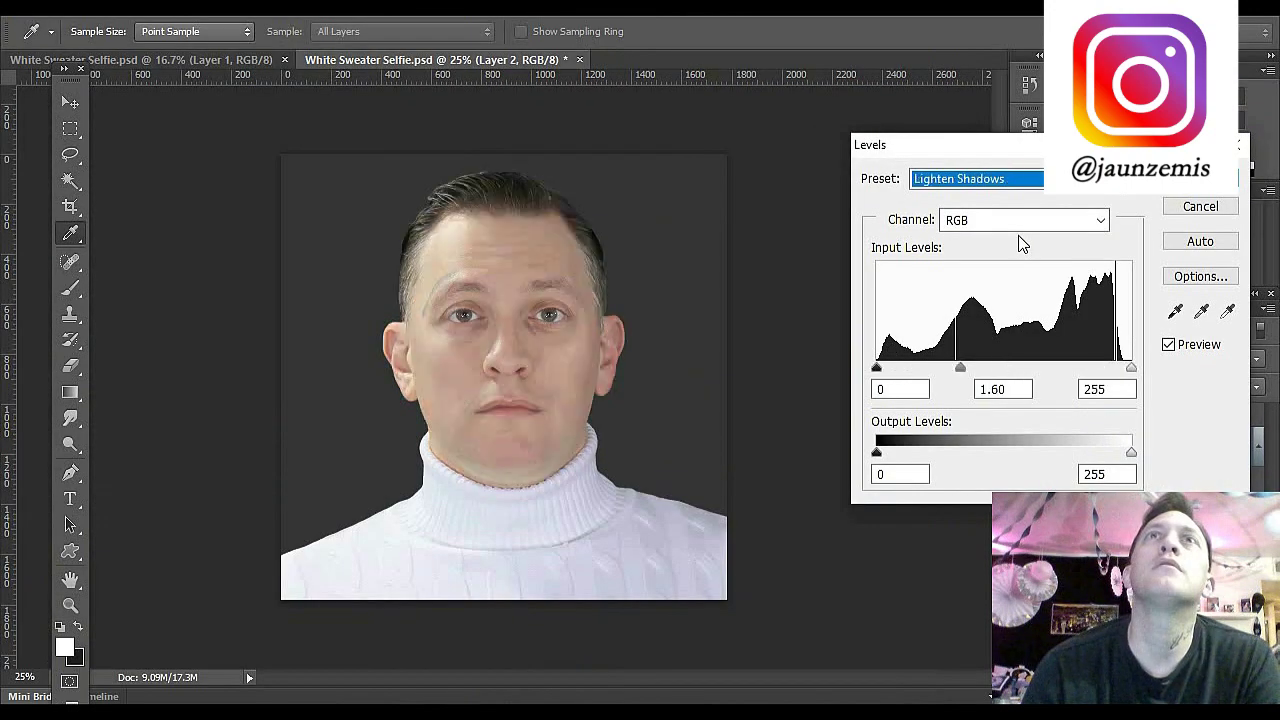
pyautogui.press('Up')
pyautogui.press('Up')
pyautogui.press('Up')
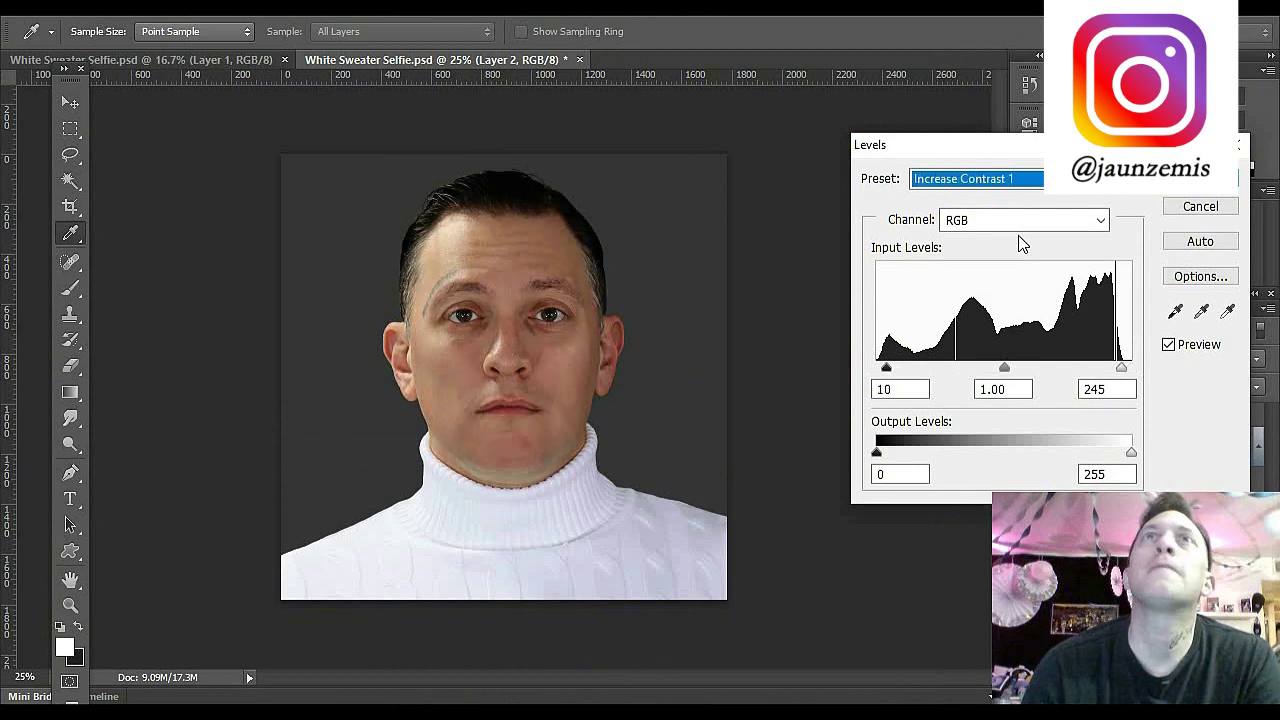
# Step: Try Levels black input values of 5 and 1 on Layer 2, comparing with the original, and cancel the adjustment
pyautogui.click(1168, 346)
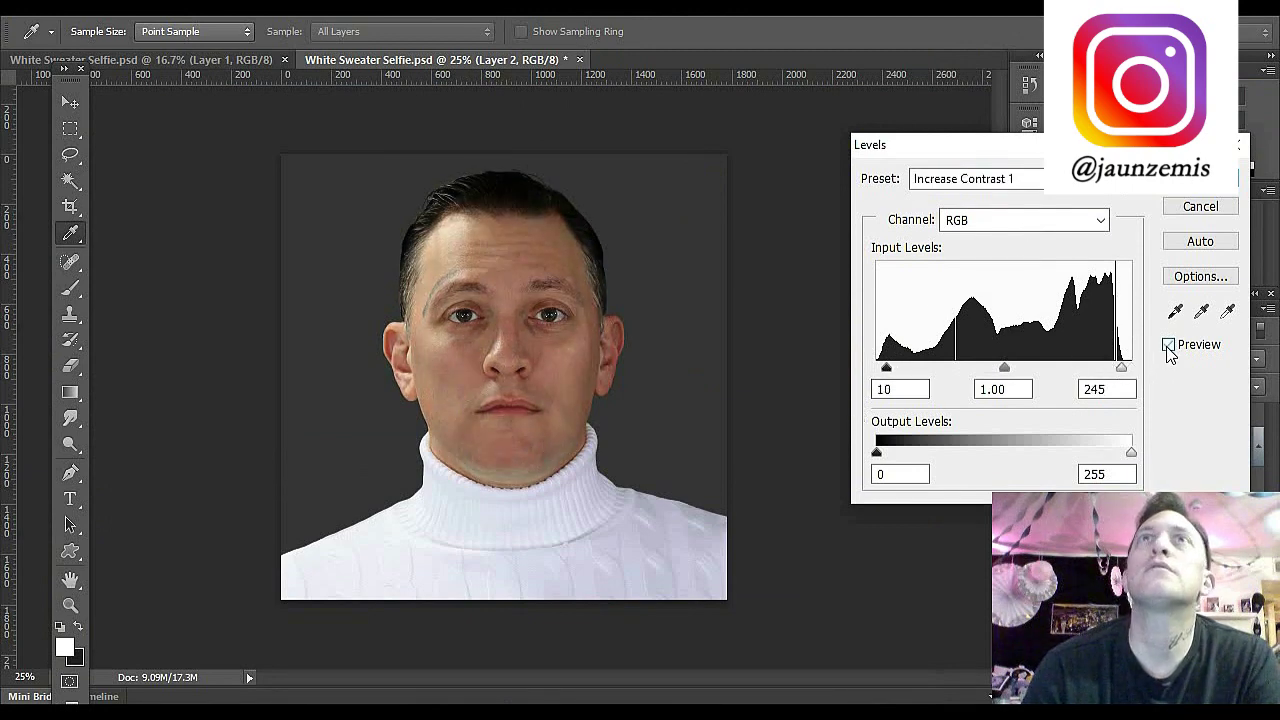
pyautogui.click(1168, 346)
pyautogui.doubleClick(928, 390)
pyautogui.write('5')
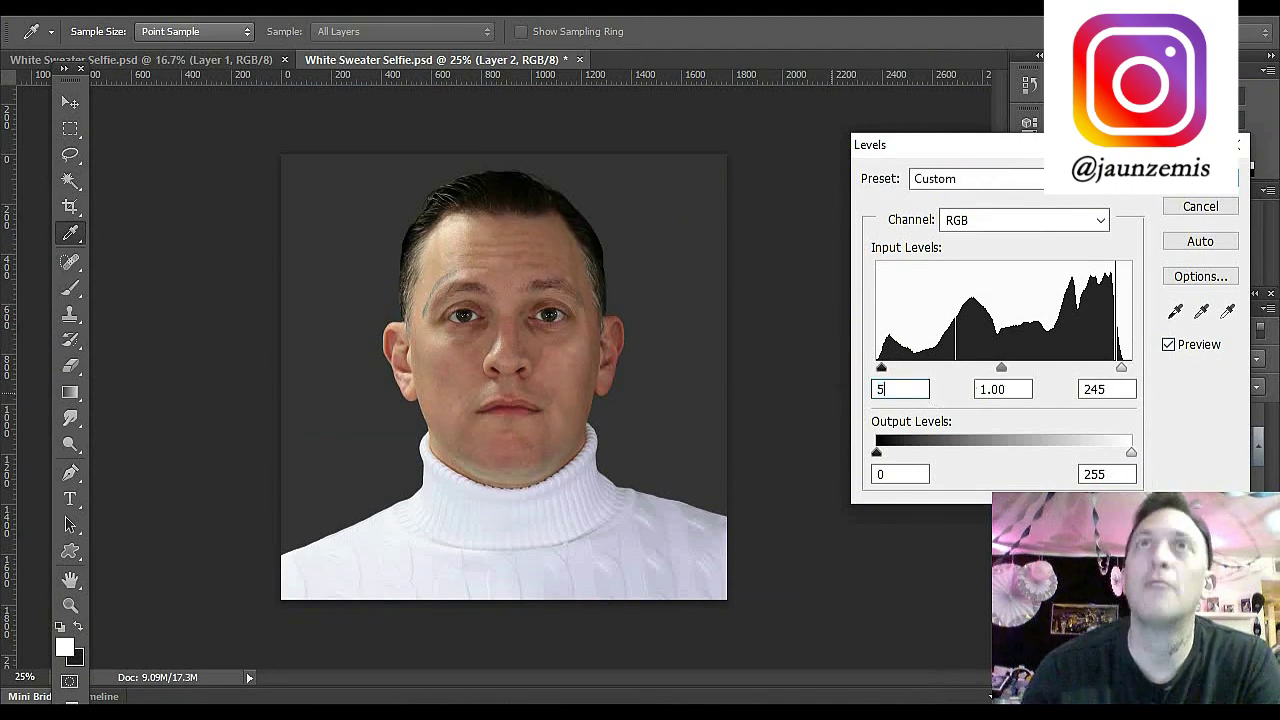
pyautogui.click(1169, 348)
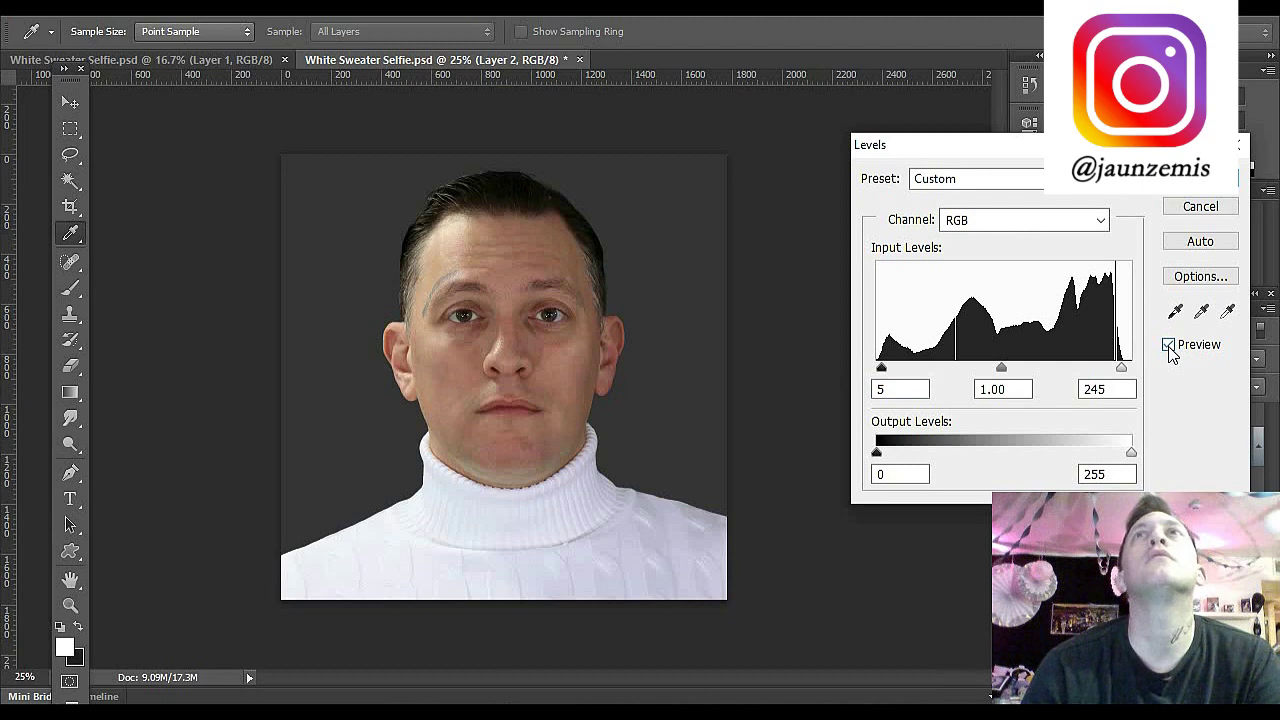
pyautogui.click(911, 390)
pyautogui.press('Down')
pyautogui.press('Down')
pyautogui.press('Down')
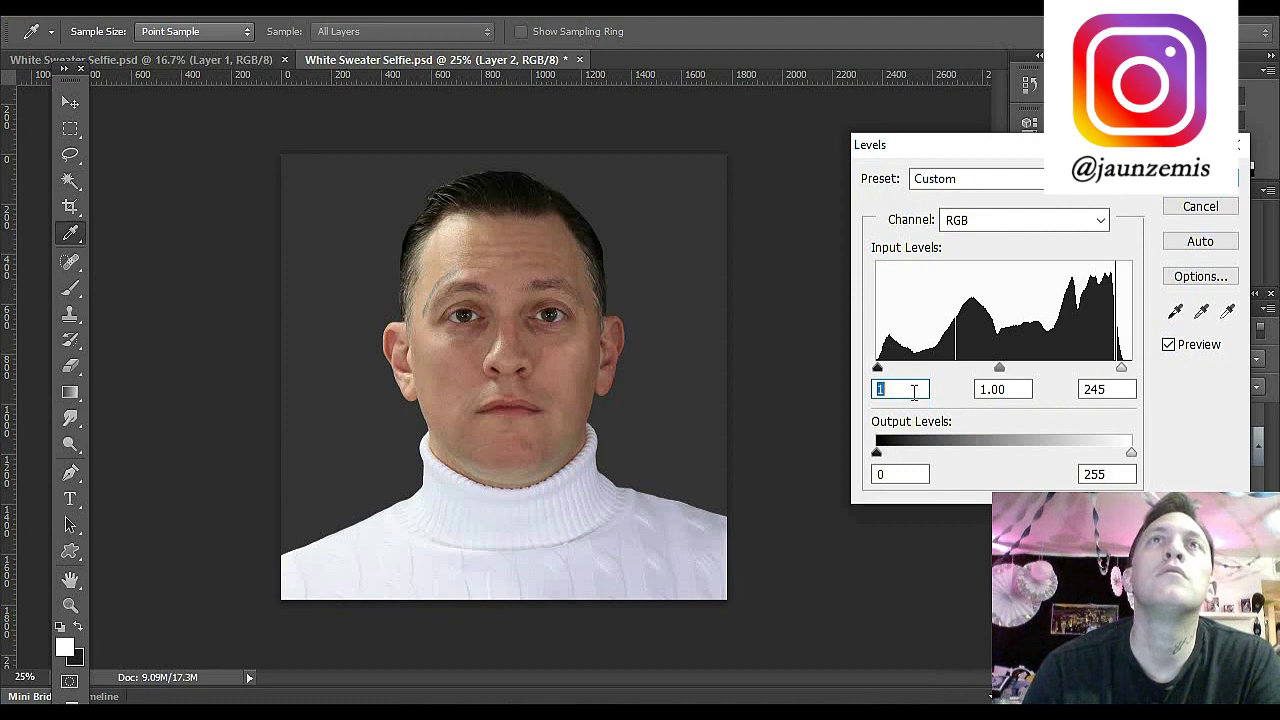
pyautogui.click(1202, 206)
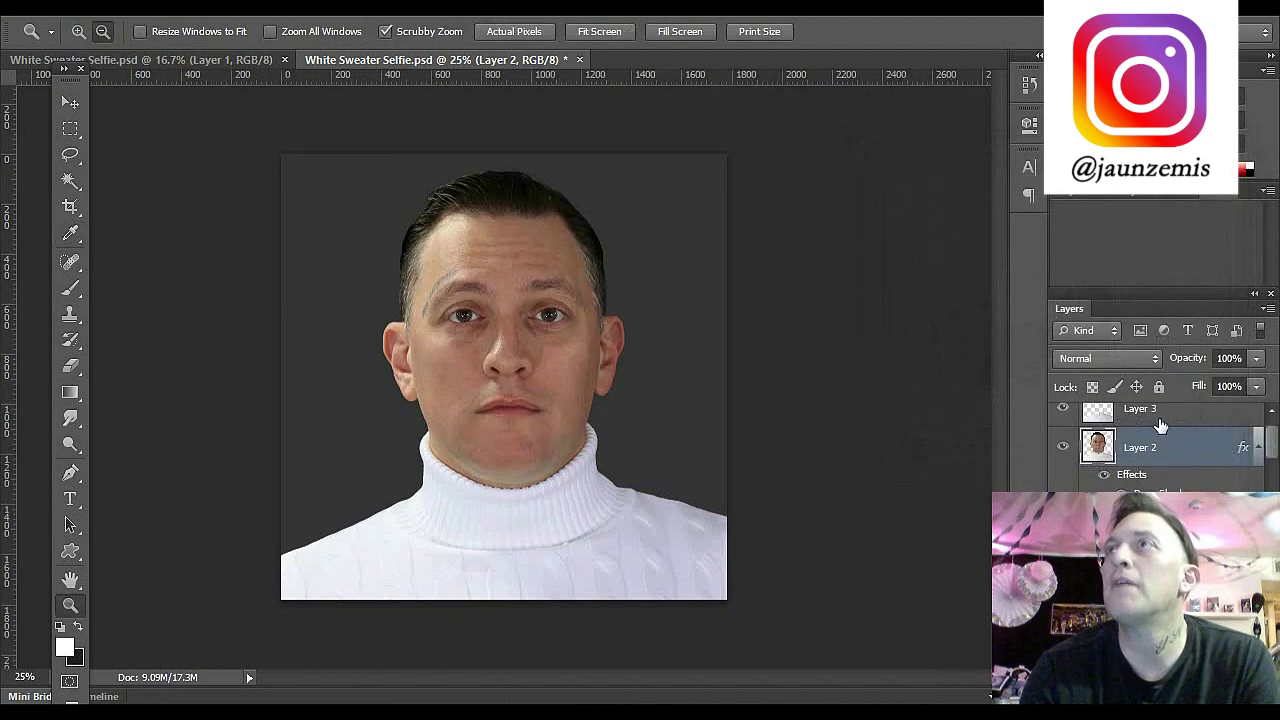
# Step: Turn off the Drop Shadow effect on Layer 2 and apply the layer style
pyautogui.doubleClick(1183, 478)
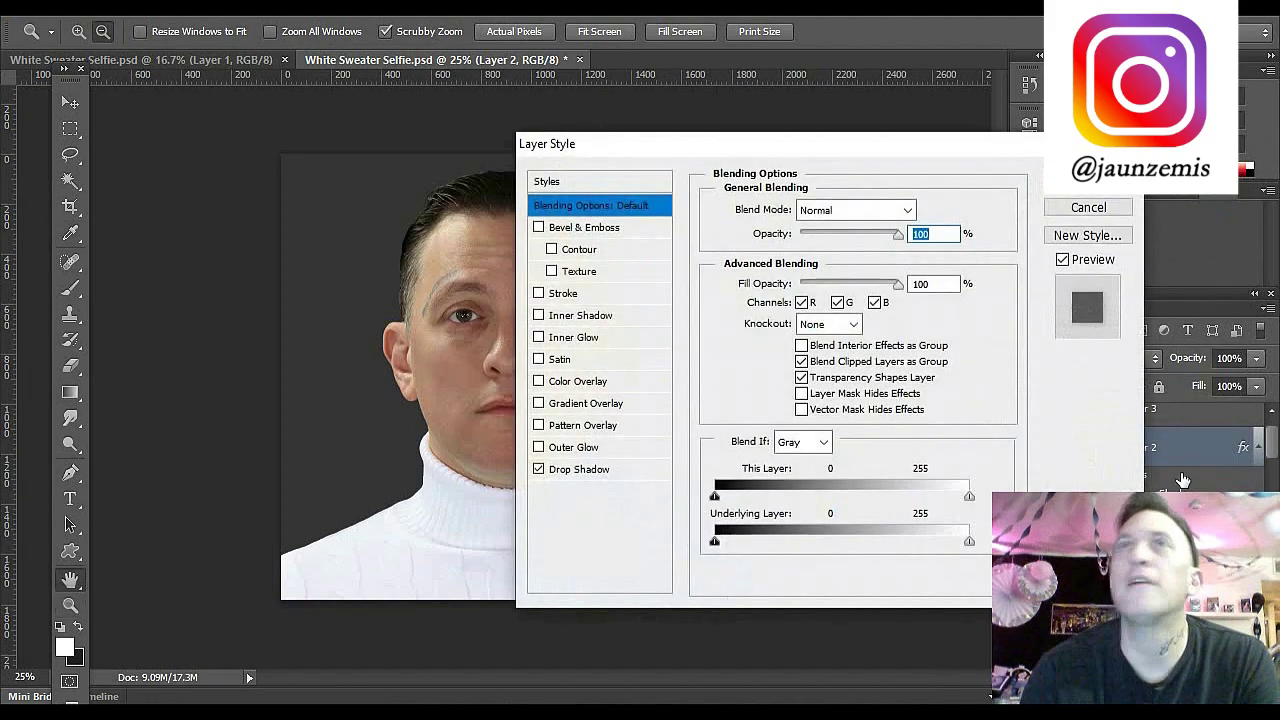
pyautogui.click(596, 472)
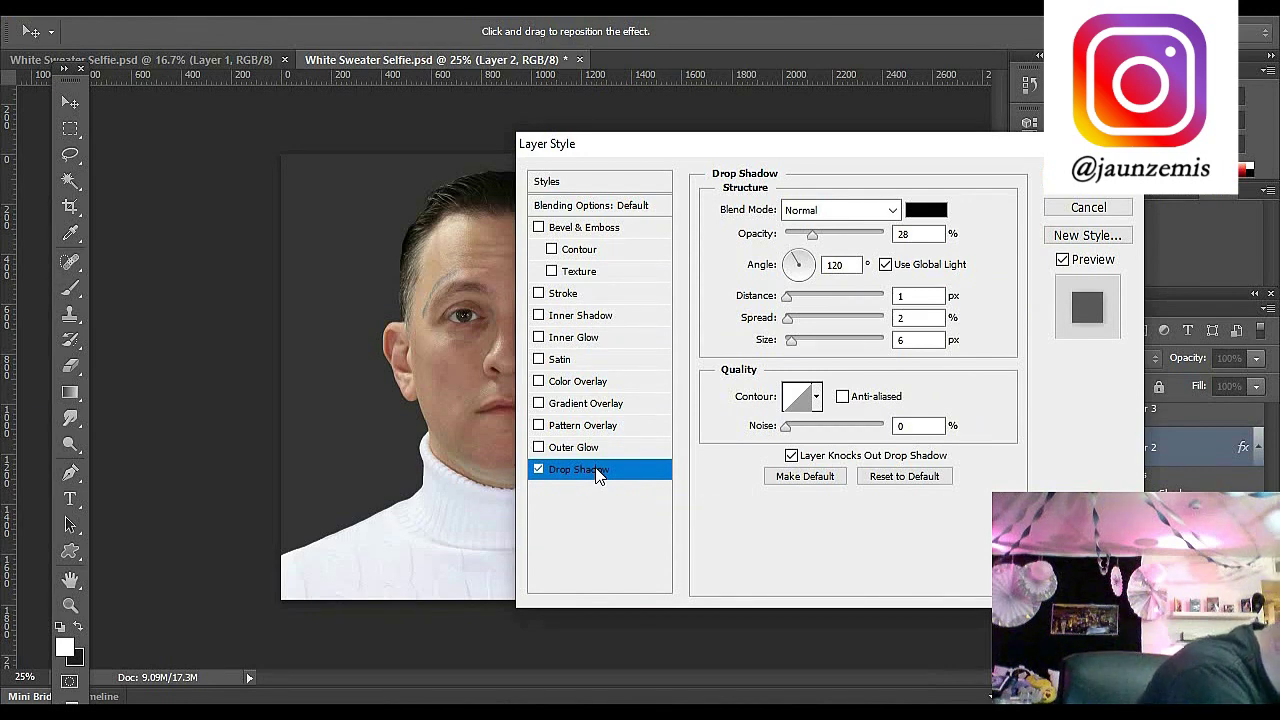
pyautogui.click(953, 174)
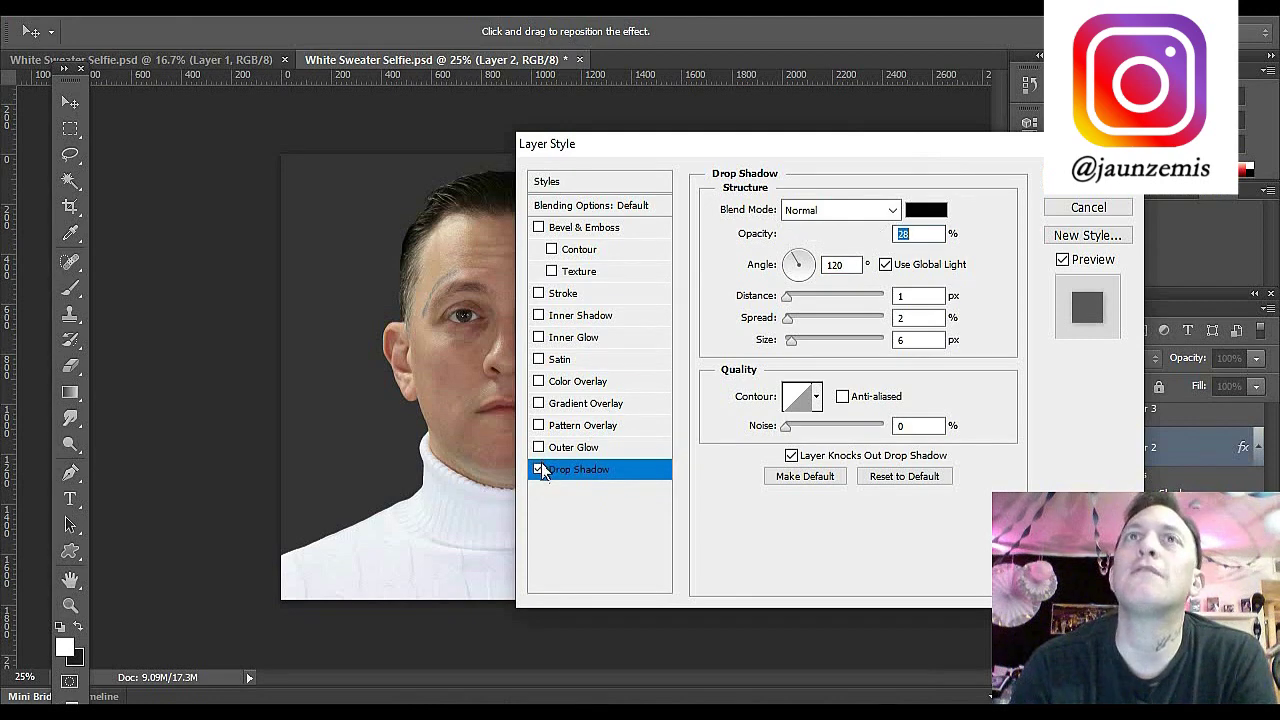
pyautogui.click(539, 470)
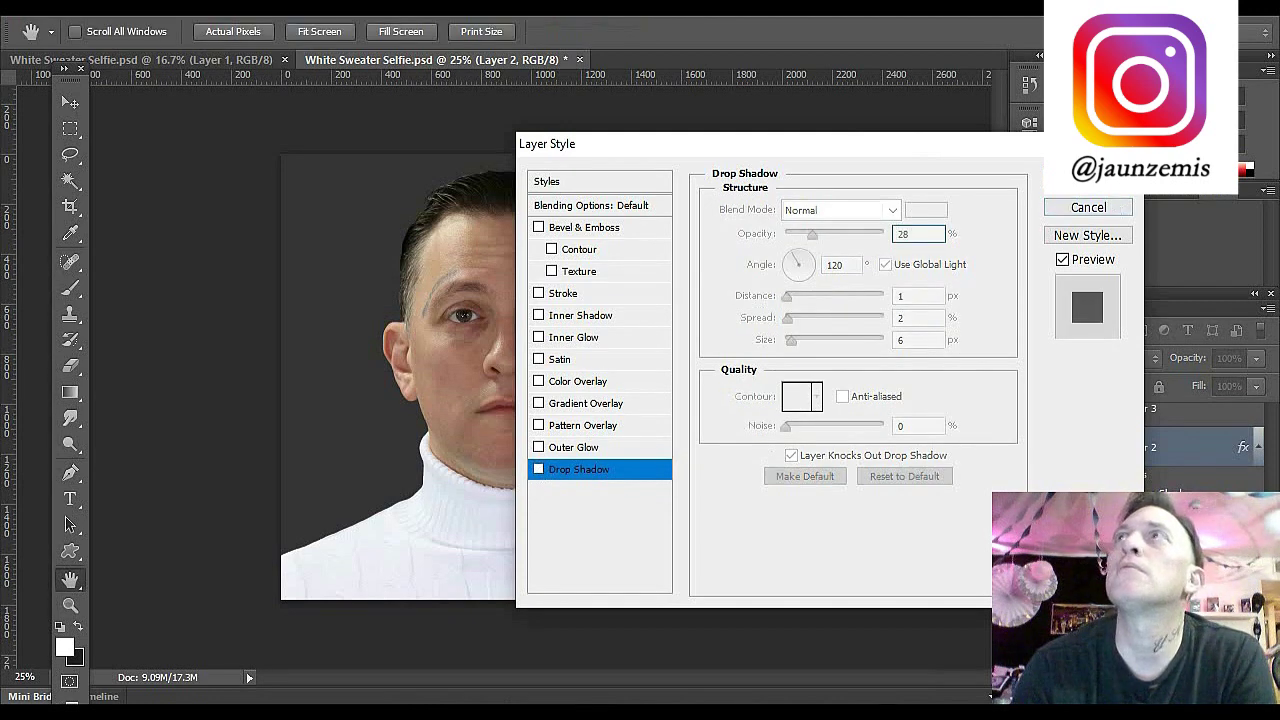
pyautogui.press('Return')
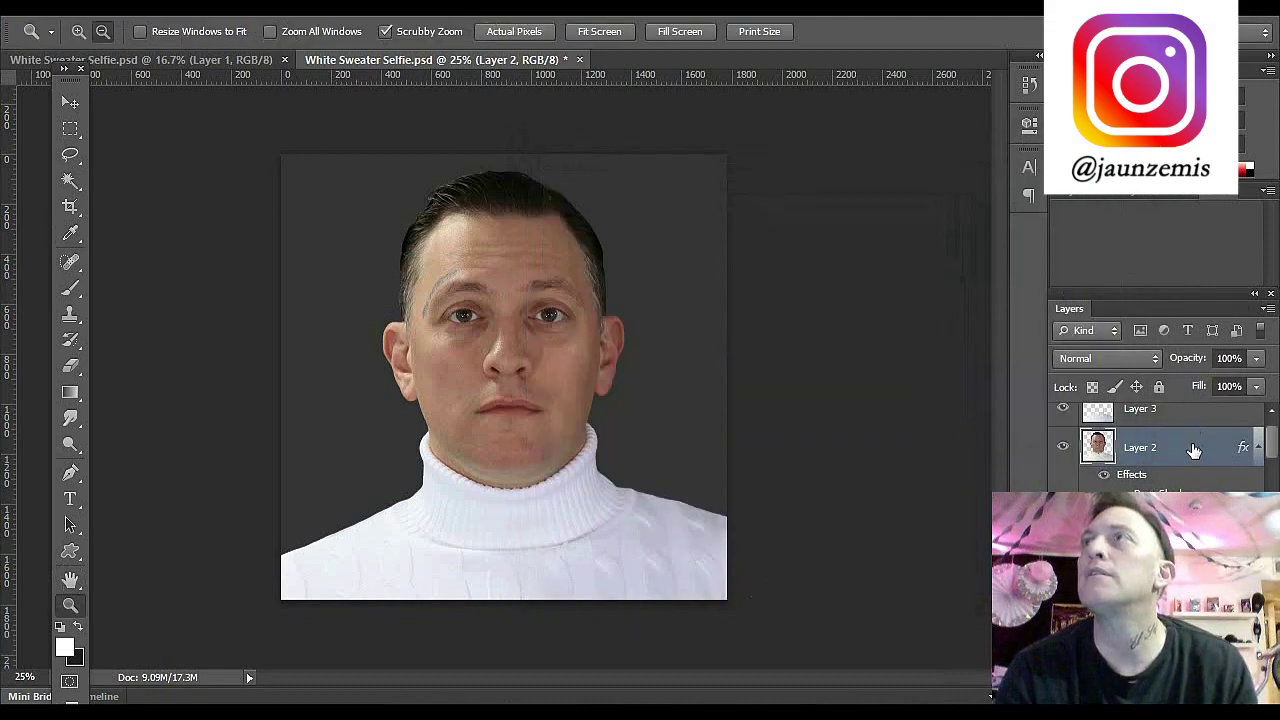
# Step: Merge Layer 2 and Layer 3 into a single layer
pyautogui.keyDown('shift'); pyautogui.click(1190, 418); pyautogui.keyUp('shift')
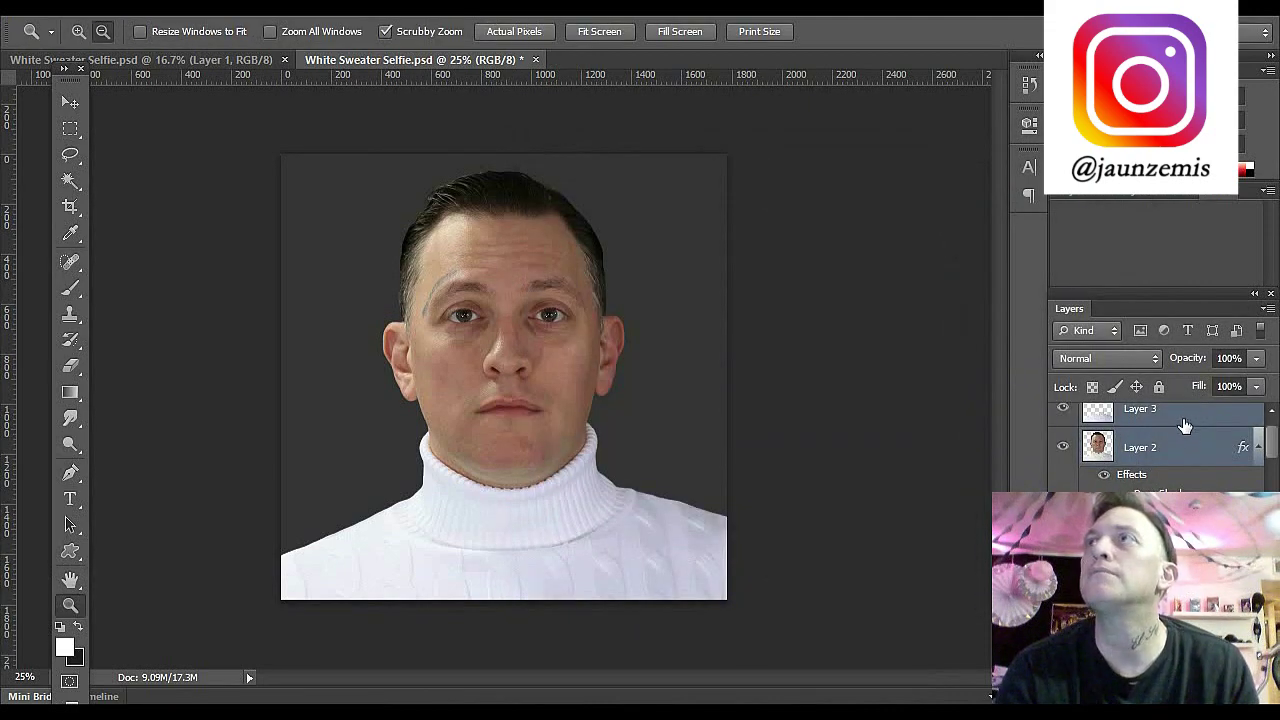
pyautogui.rightClick(1184, 426)
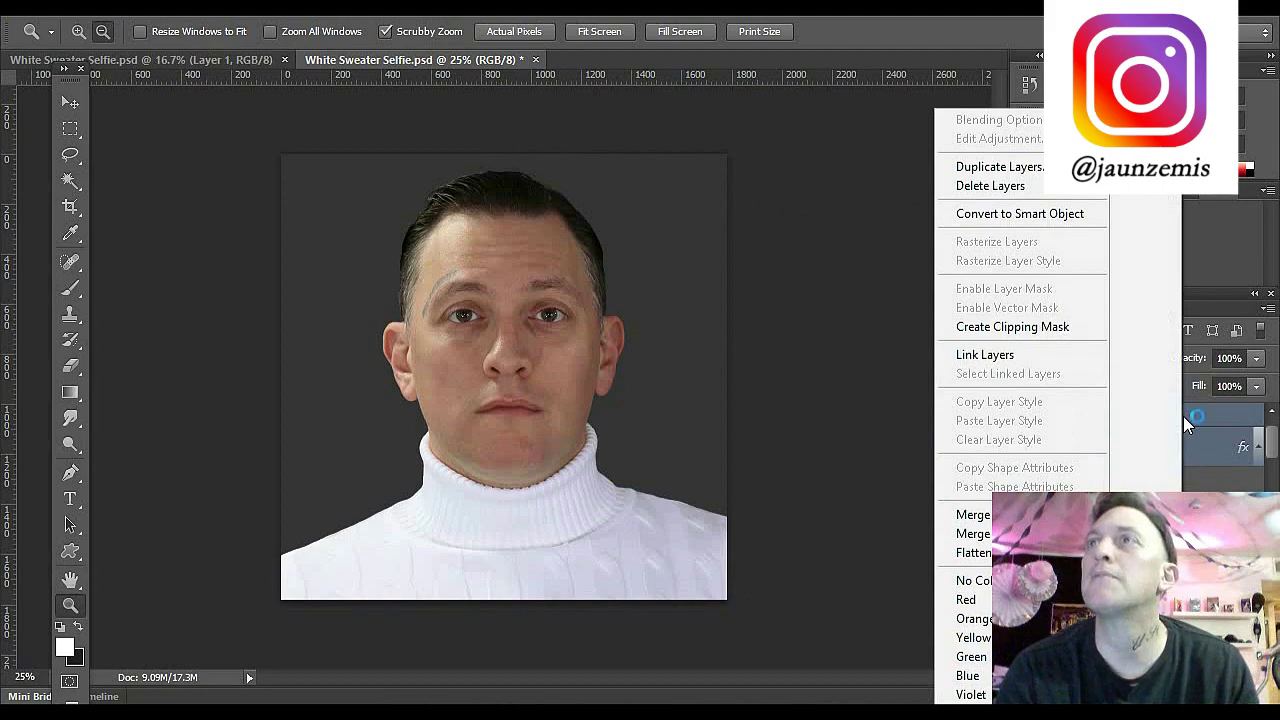
pyautogui.click(973, 514)
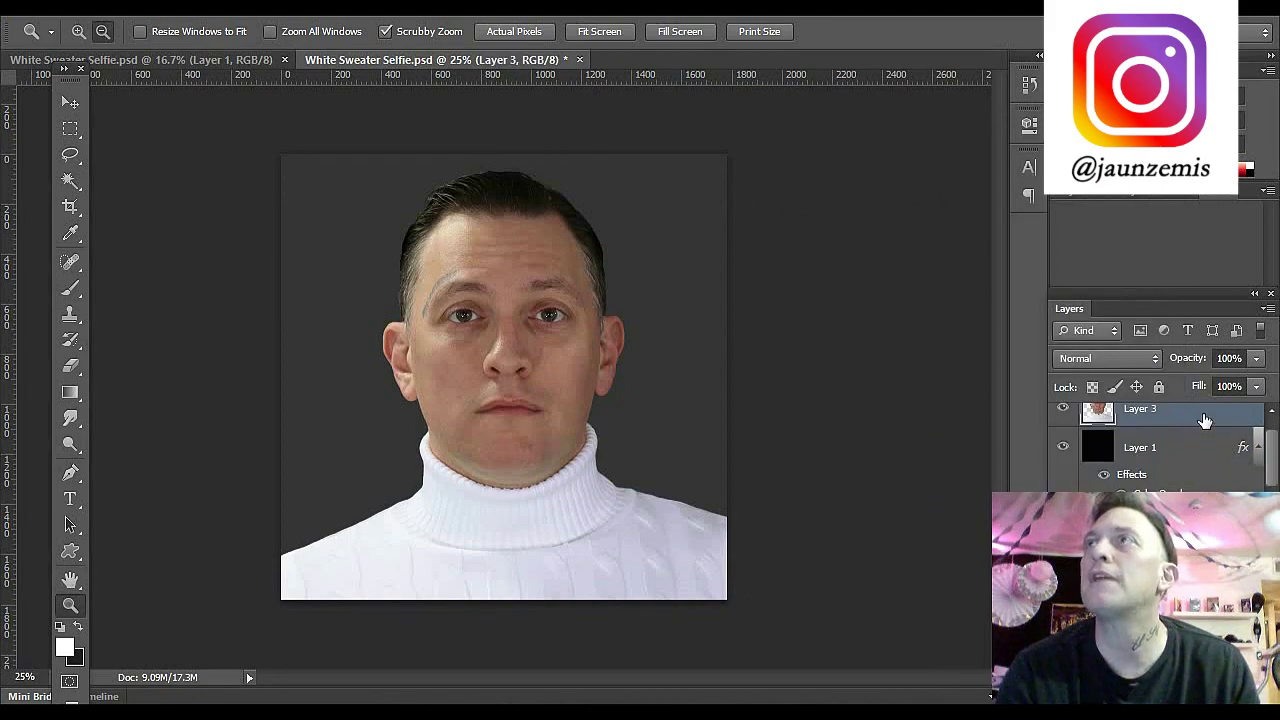
# Step: Add a Drop Shadow to the merged portrait layer with Normal blend mode and 28% opacity
pyautogui.doubleClick(1205, 420)
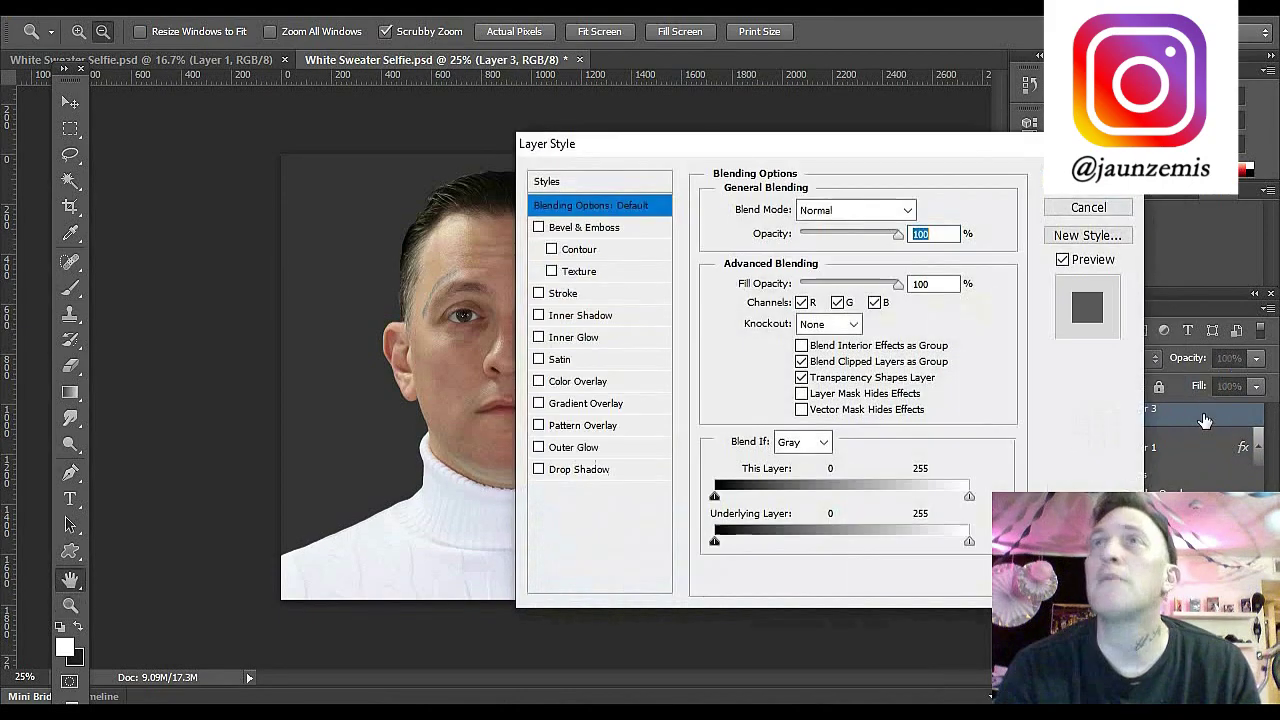
pyautogui.click(577, 477)
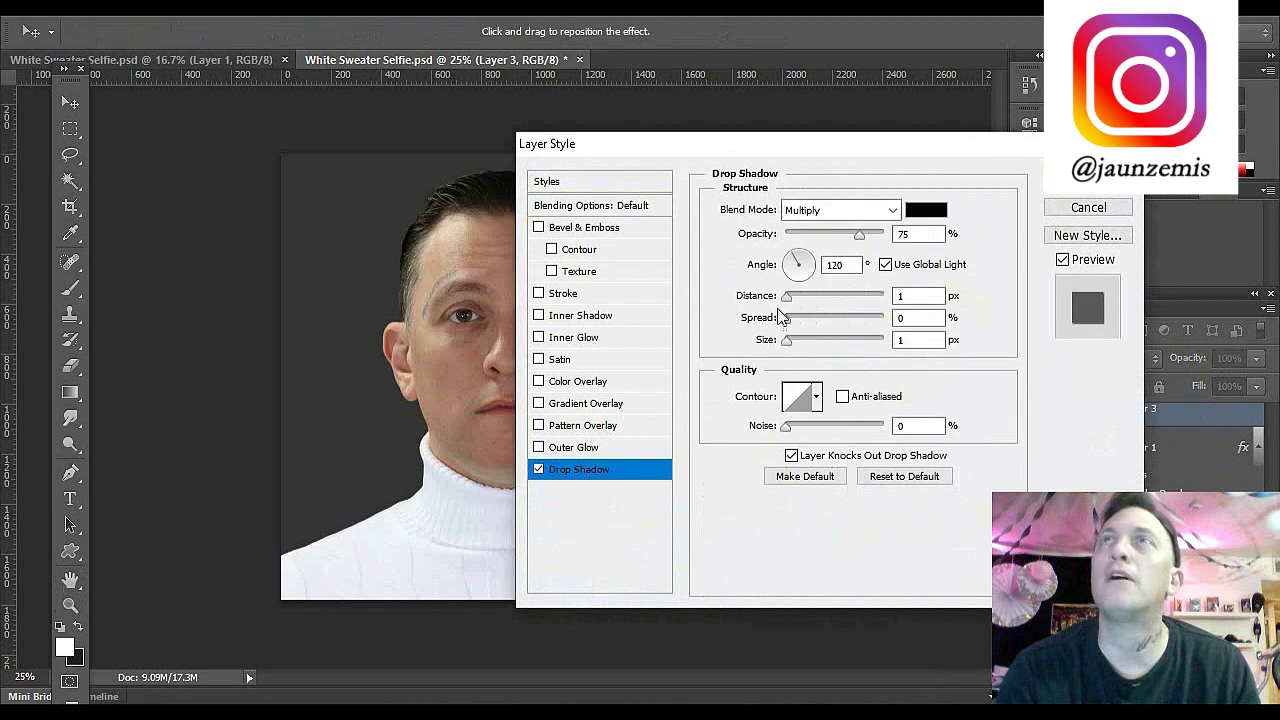
pyautogui.click(884, 222)
pyautogui.click(840, 20)
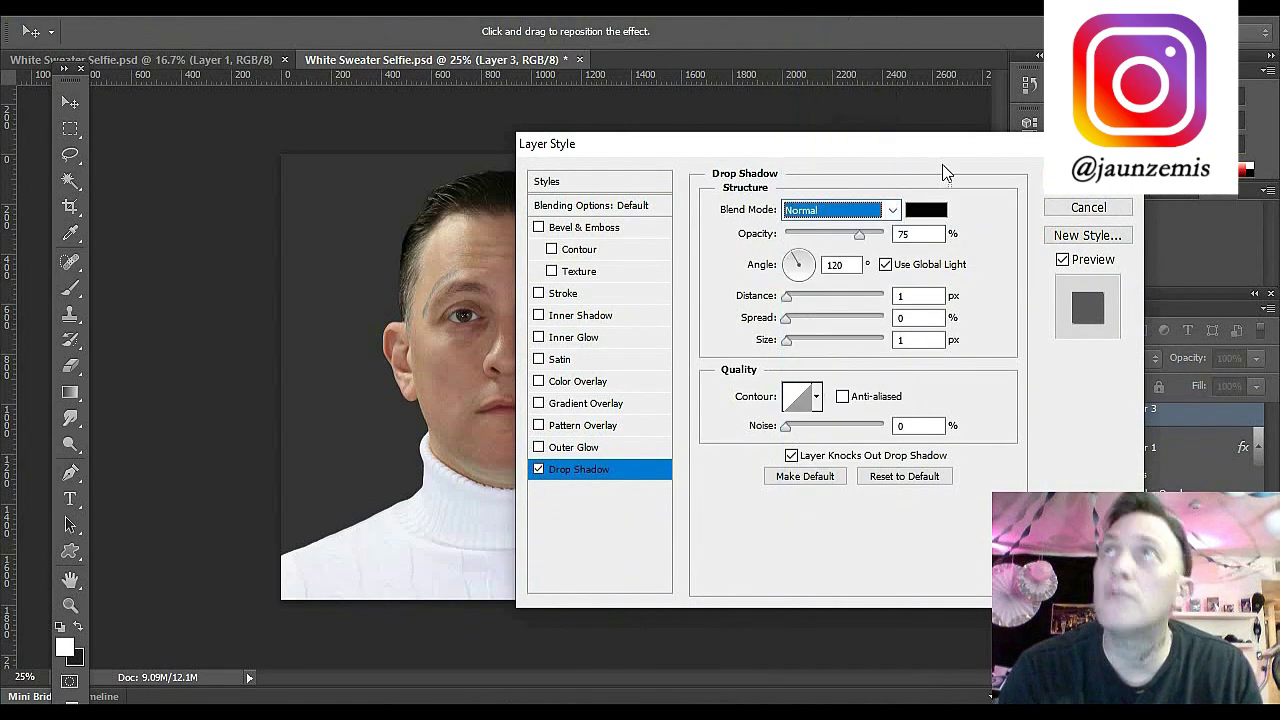
pyautogui.doubleClick(896, 234)
pyautogui.write('28')
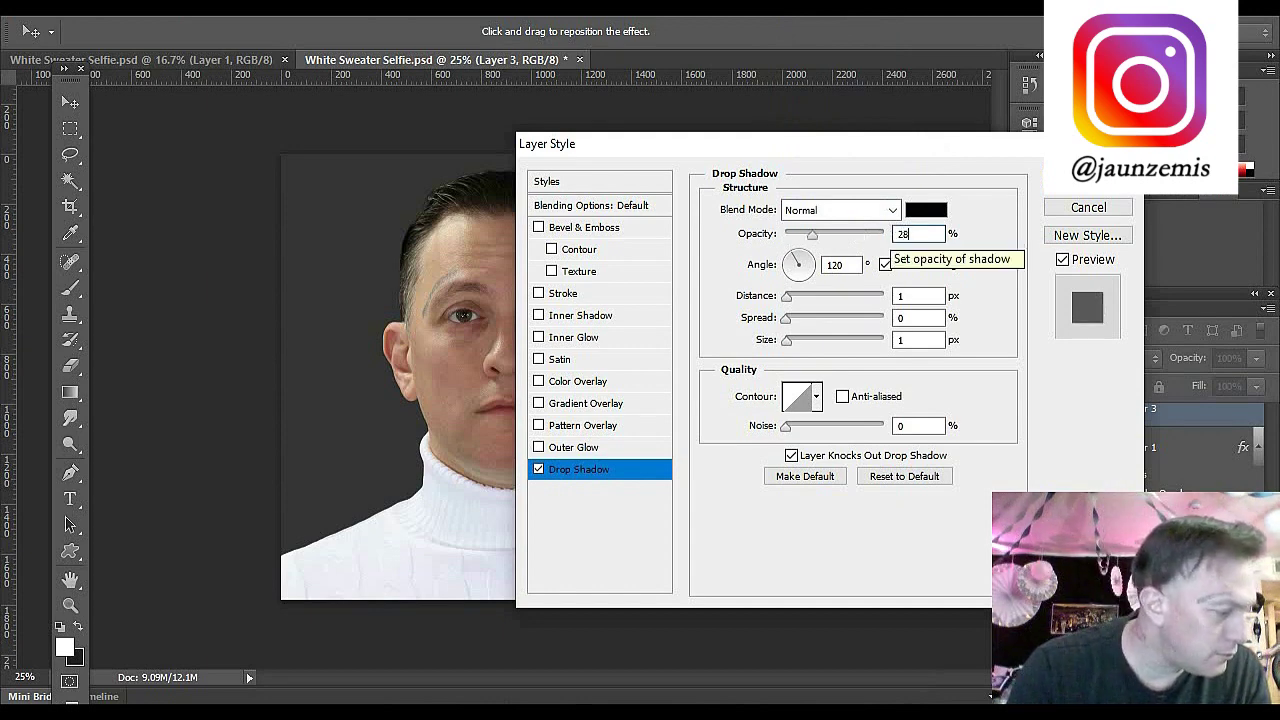
# Step: Set the Drop Shadow's spread to 2% and size to 6 px on the merged layer, and apply the layer style
pyautogui.doubleClick(898, 318)
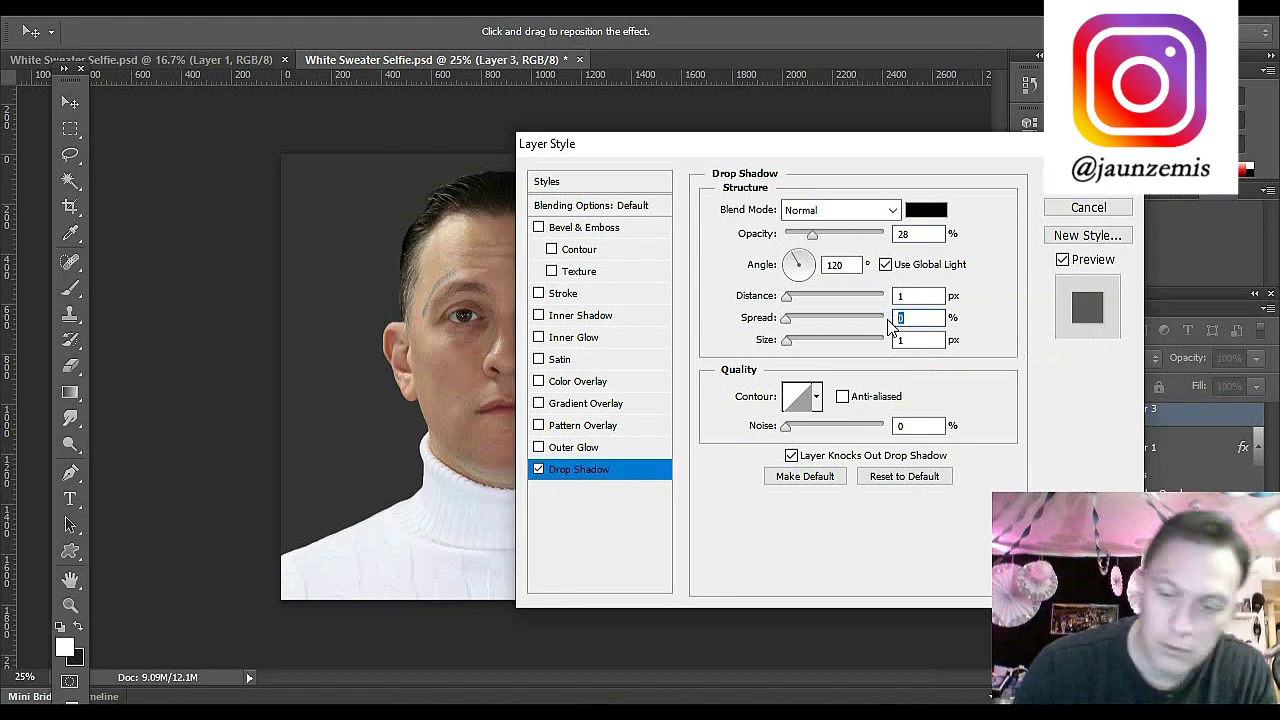
pyautogui.write('2')
pyautogui.press('Tab')
pyautogui.write('6')
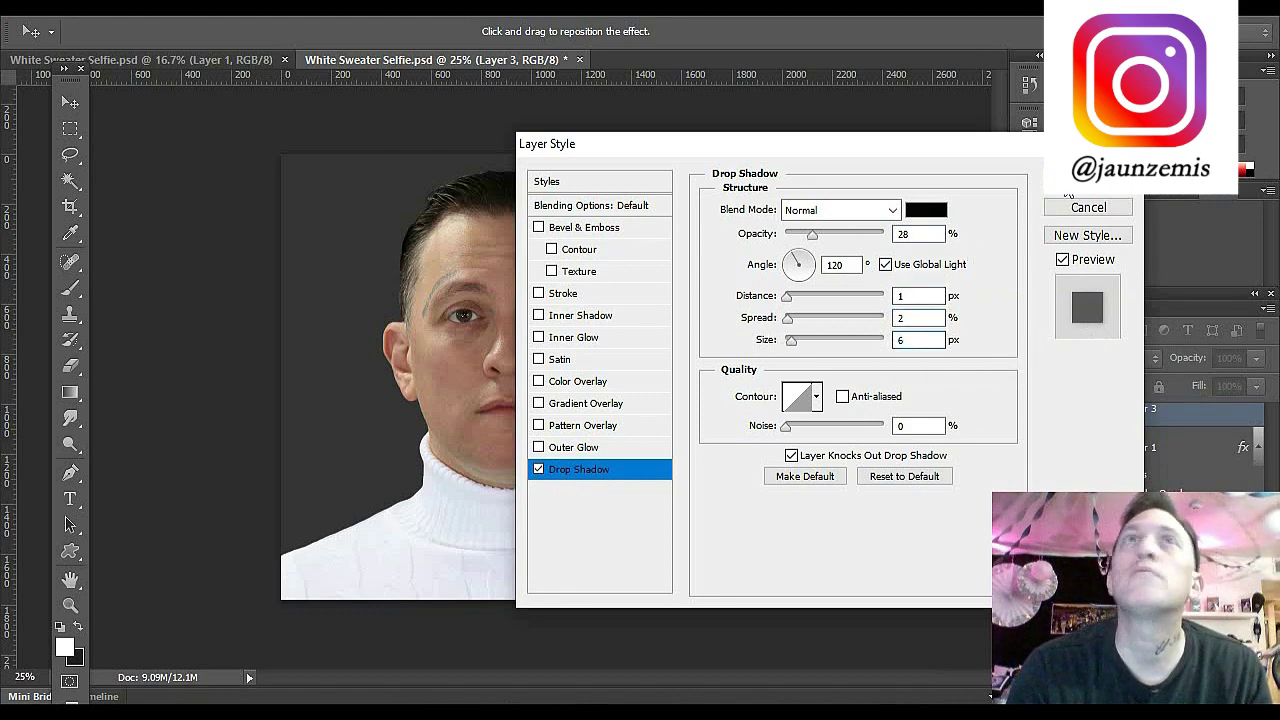
pyautogui.click(1088, 179)
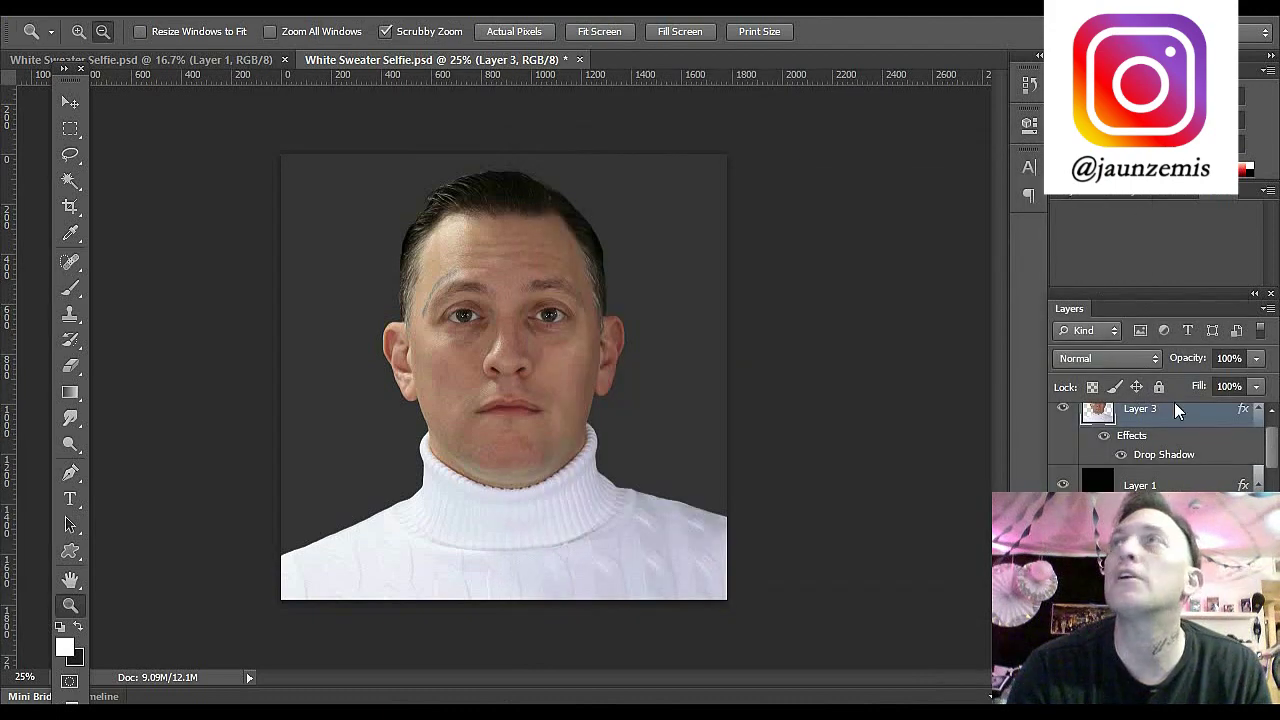
# Step: Adjust Levels on the merged layer using the Increase Contrast 1 preset, with the black input level changed to 2
pyautogui.click(130, 2)
pyautogui.moveTo(228, 62)
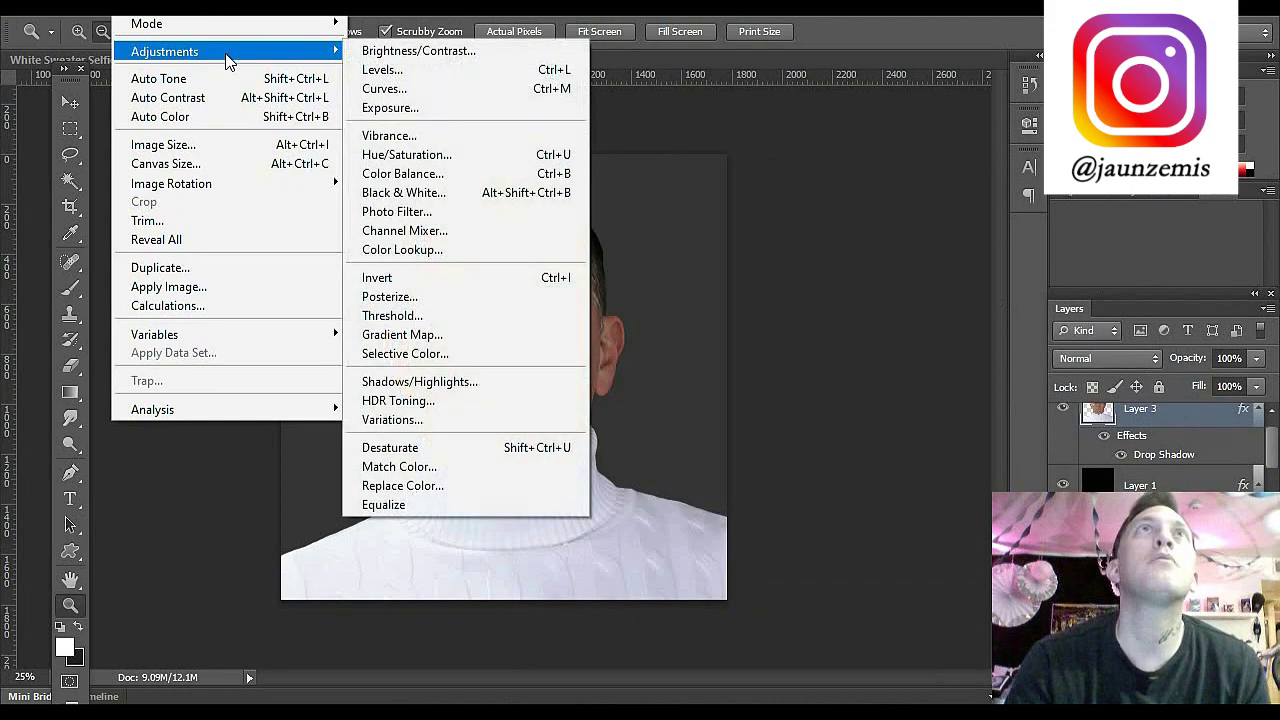
pyautogui.click(385, 70)
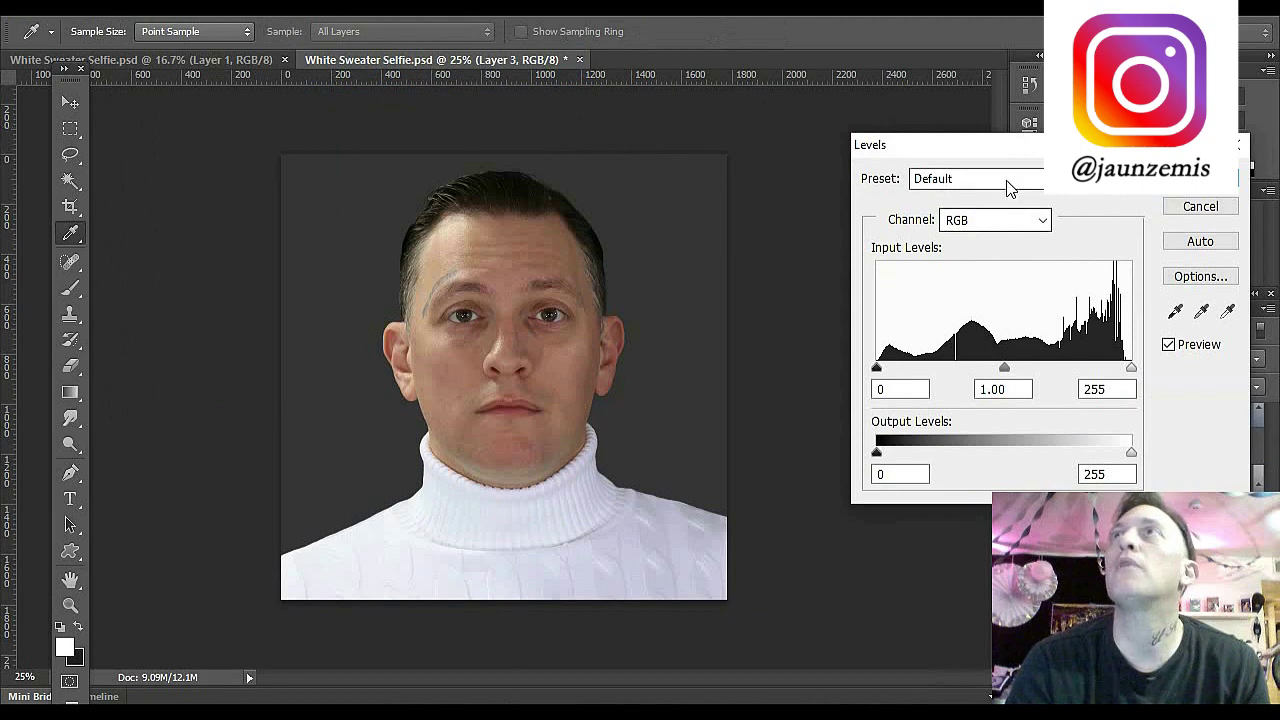
pyautogui.click(1010, 188)
pyautogui.click(977, 258)
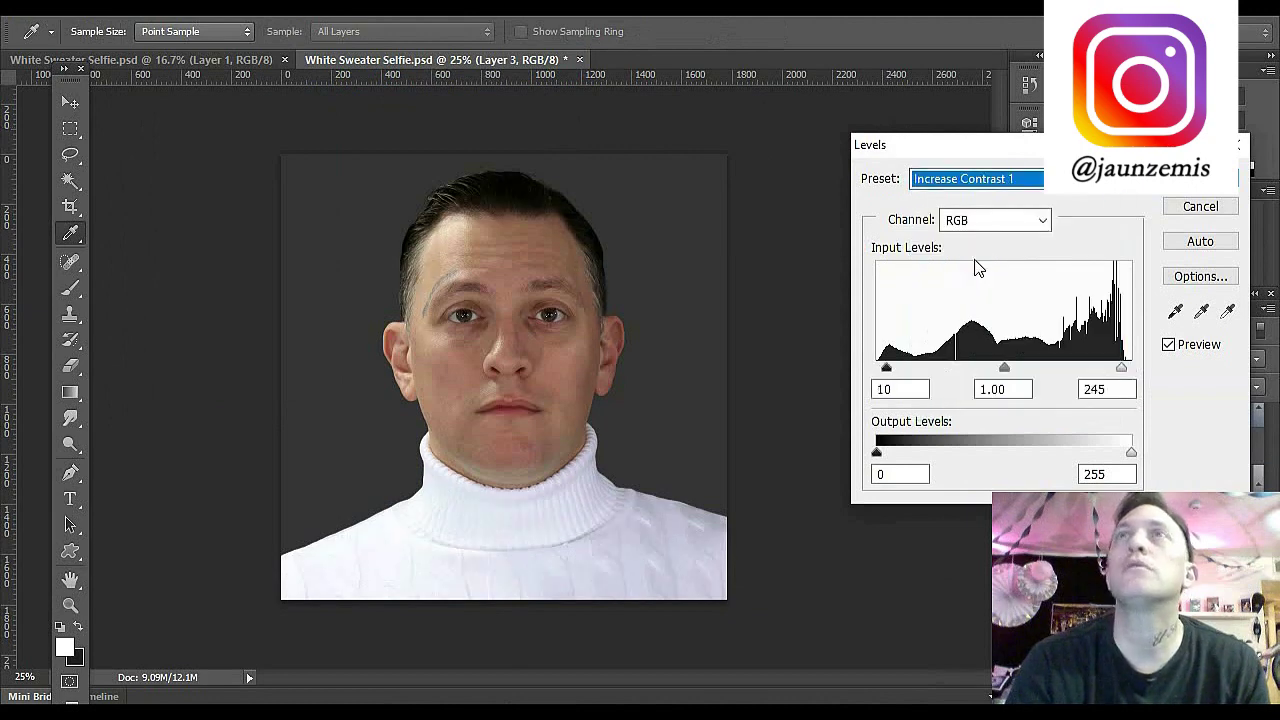
pyautogui.doubleClick(910, 389)
pyautogui.write('5')
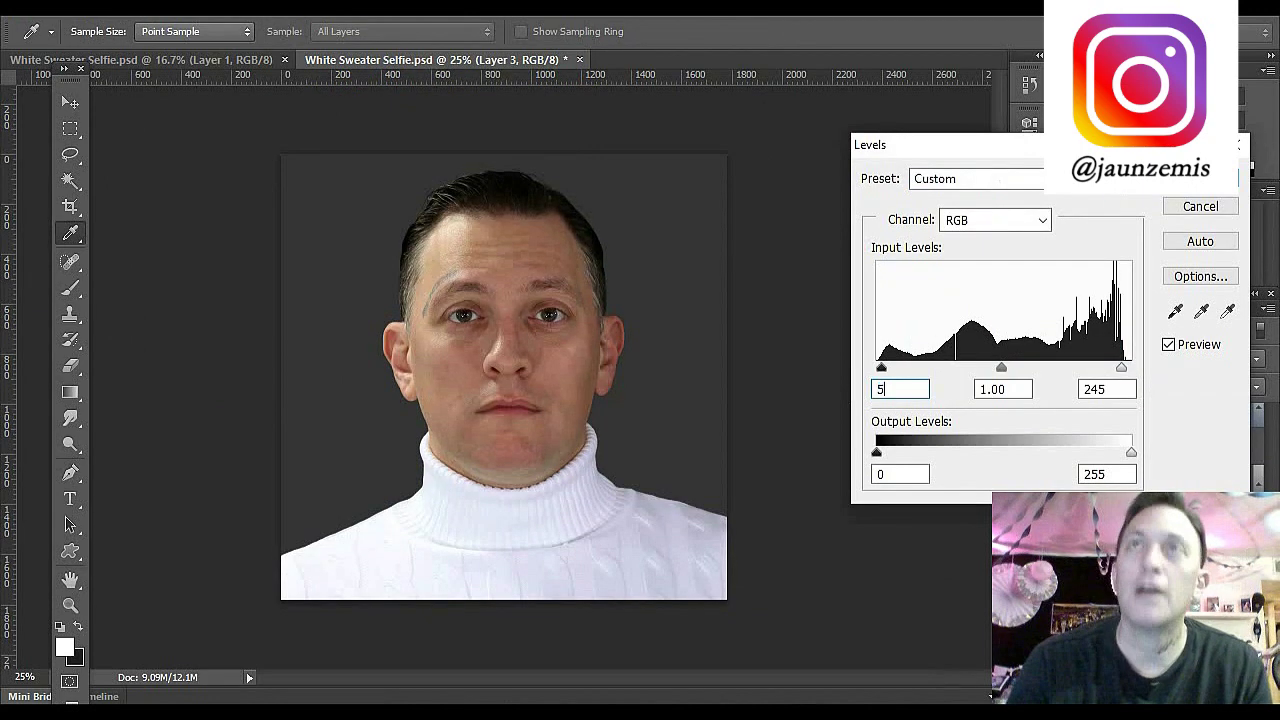
pyautogui.press('Down')
pyautogui.press('Down')
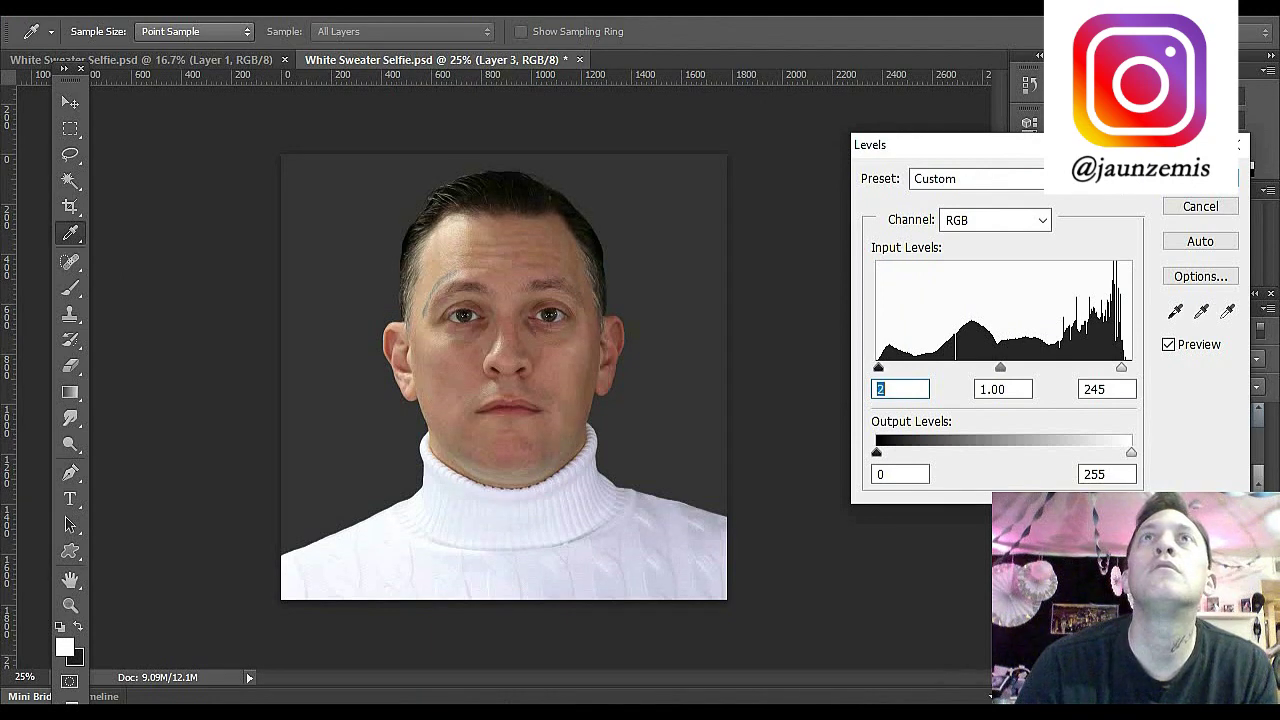
pyautogui.press('Up')
# Step: Compare the portrait with and without the Levels change, and apply the adjustment
pyautogui.click(1169, 345)
pyautogui.click(1169, 345)
pyautogui.click(1169, 345)
pyautogui.click(1169, 345)
pyautogui.click(1169, 345)
pyautogui.click(1169, 345)
pyautogui.click(1169, 345)
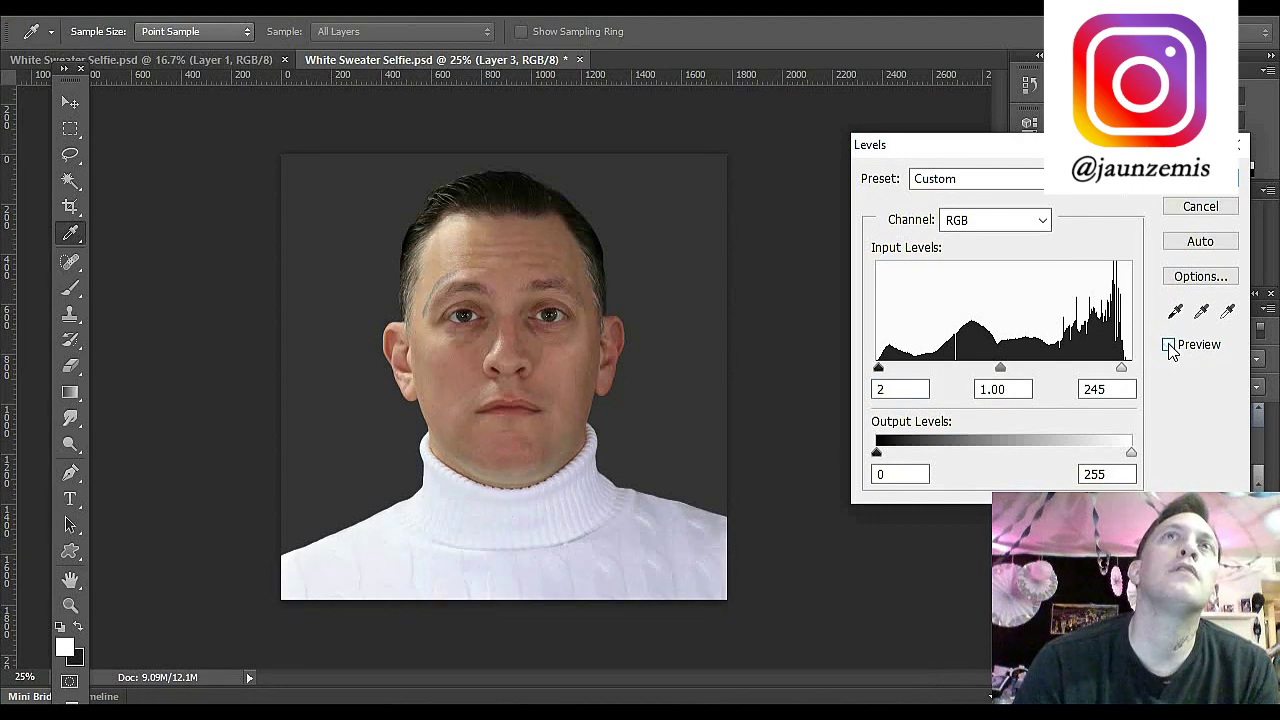
pyautogui.click(1169, 345)
pyautogui.click(912, 393)
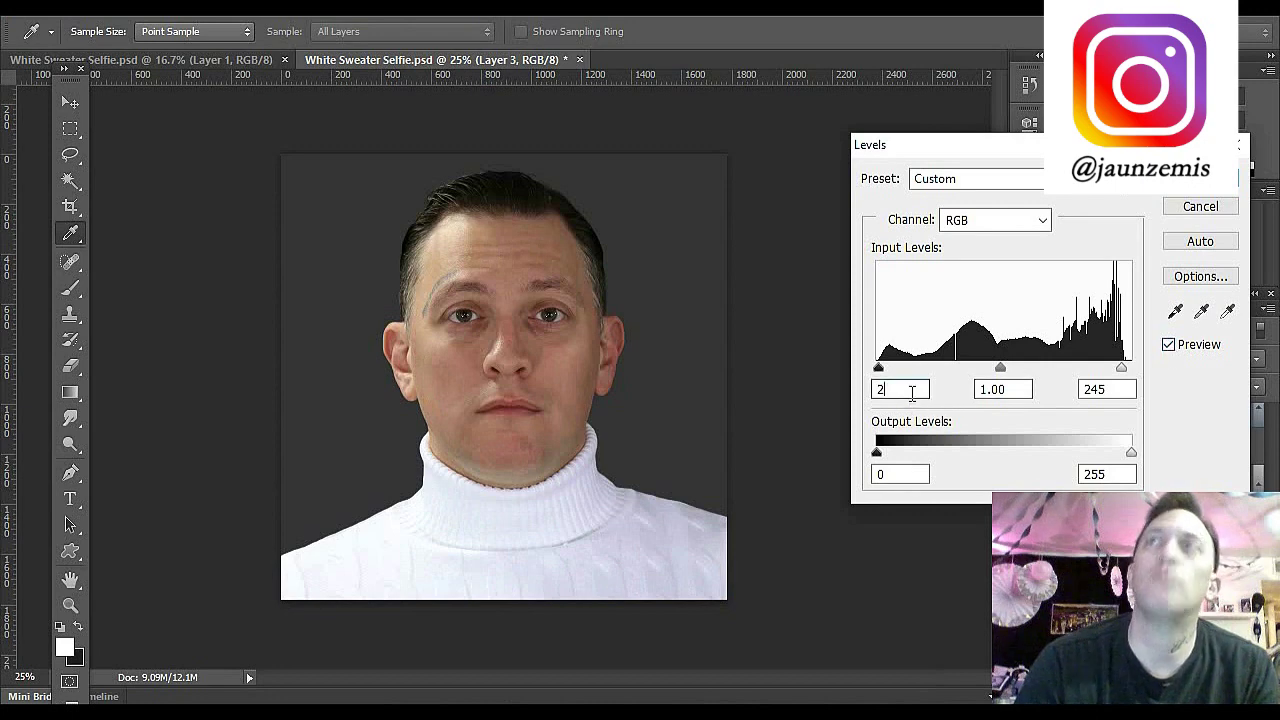
pyautogui.doubleClick(919, 387)
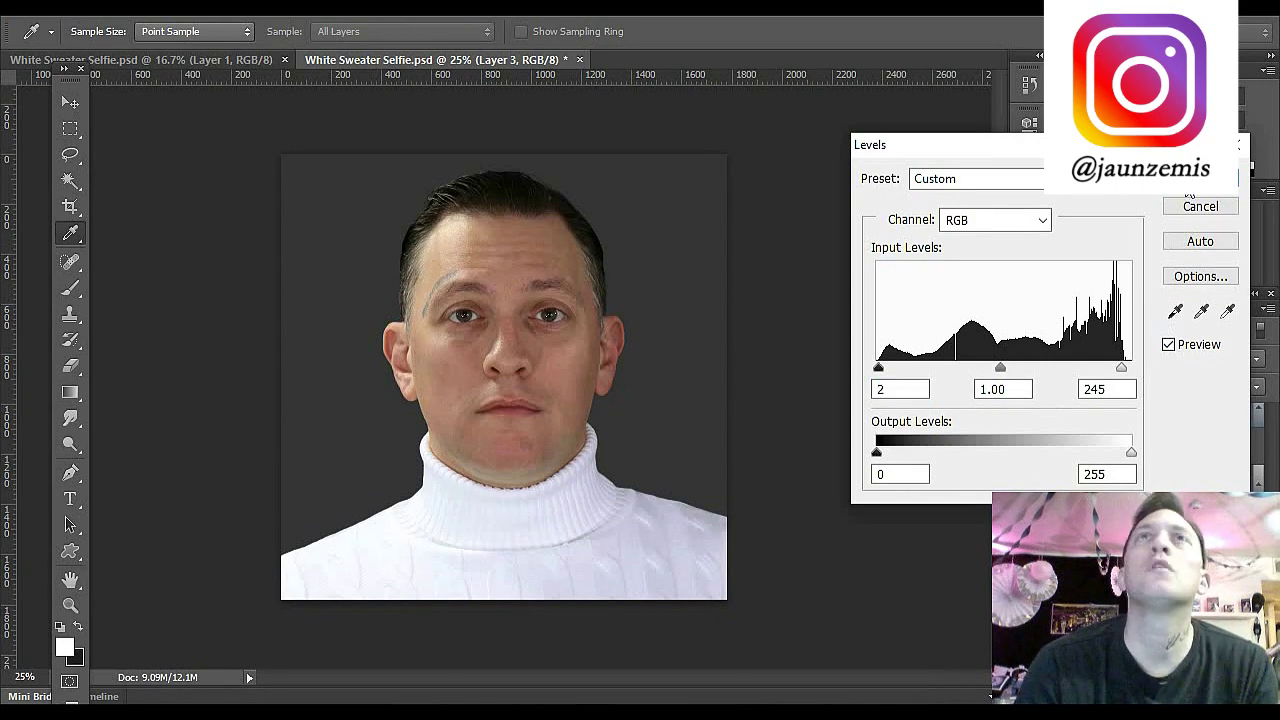
pyautogui.press('Return')
# Step: Adjust the merged portrait layer with Vibrance, setting vibrance to 15 and leaving saturation at 0 after trying 5
pyautogui.press('z')
pyautogui.hotkey('alt', 'i')
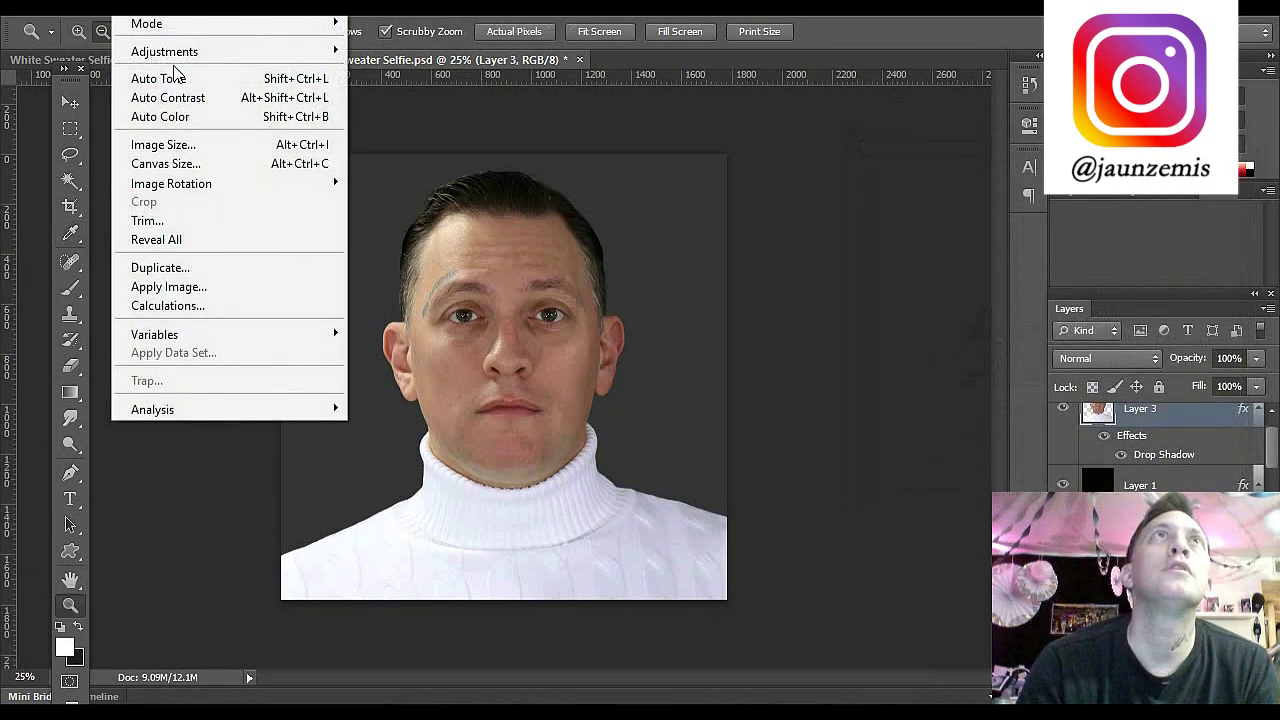
pyautogui.moveTo(172, 52)
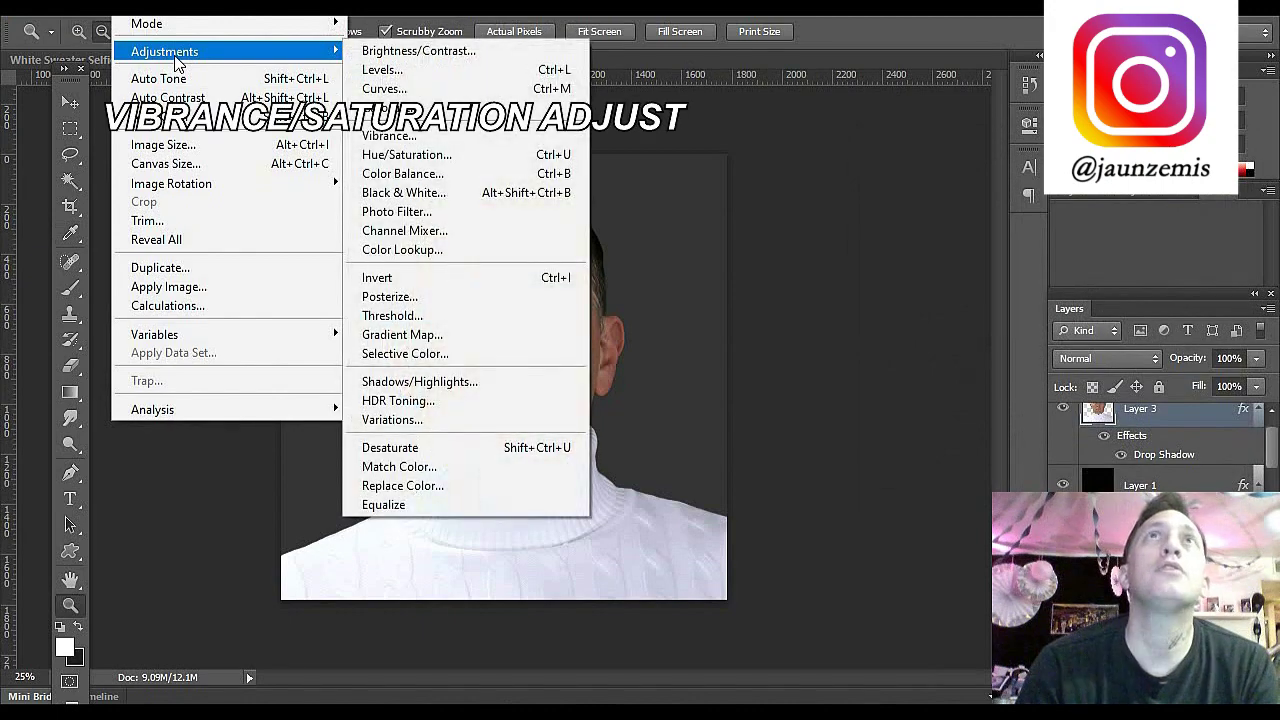
pyautogui.click(429, 136)
pyautogui.write('15')
pyautogui.doubleClick(1022, 303)
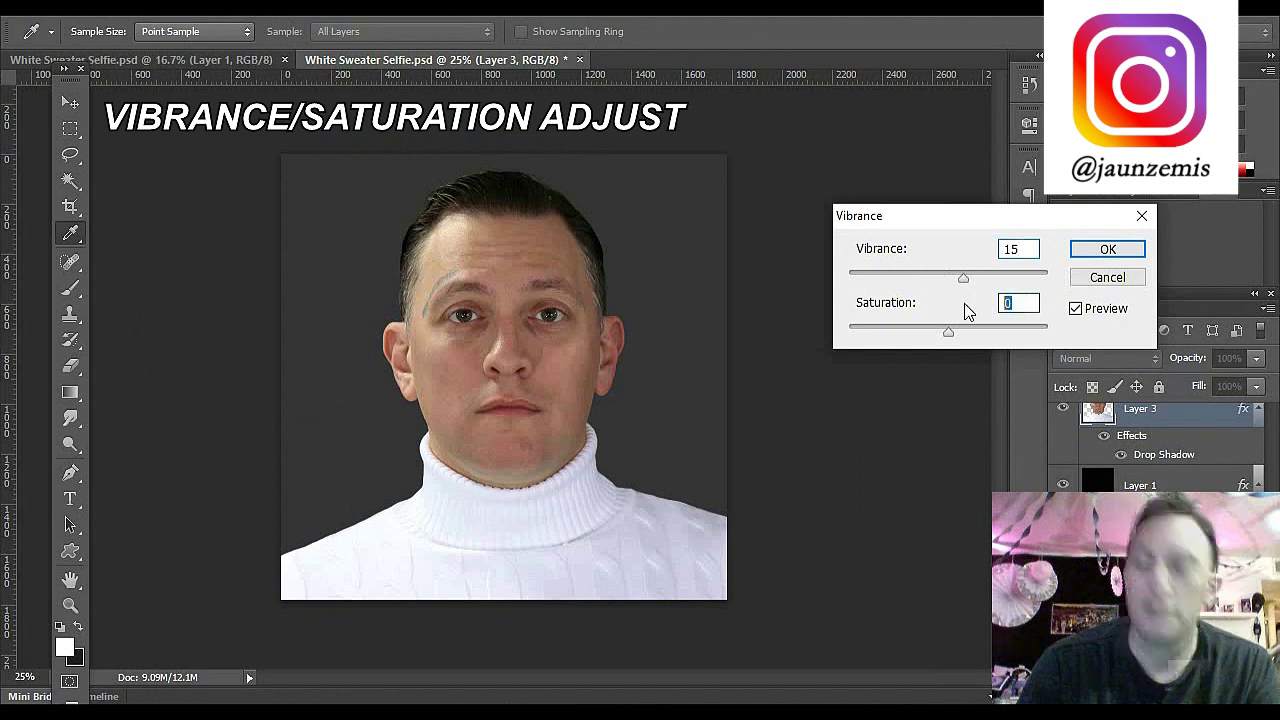
pyautogui.write('5')
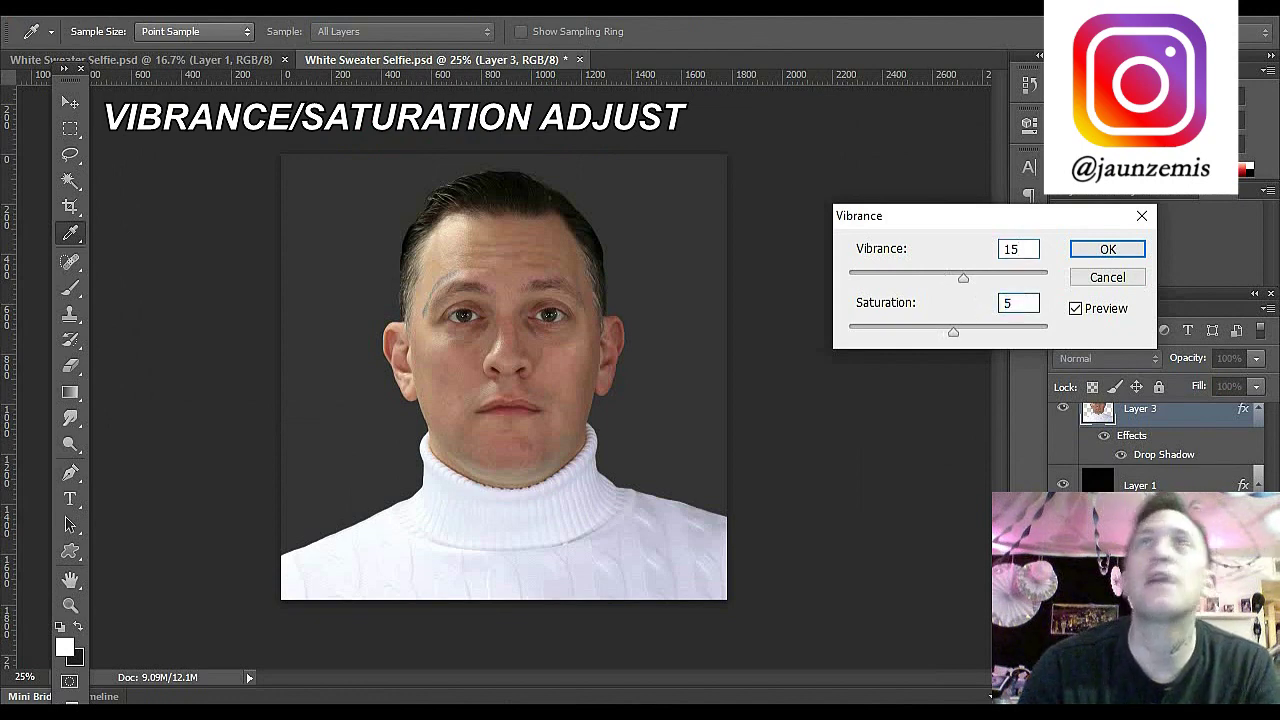
pyautogui.doubleClick(1007, 303)
pyautogui.write('0')
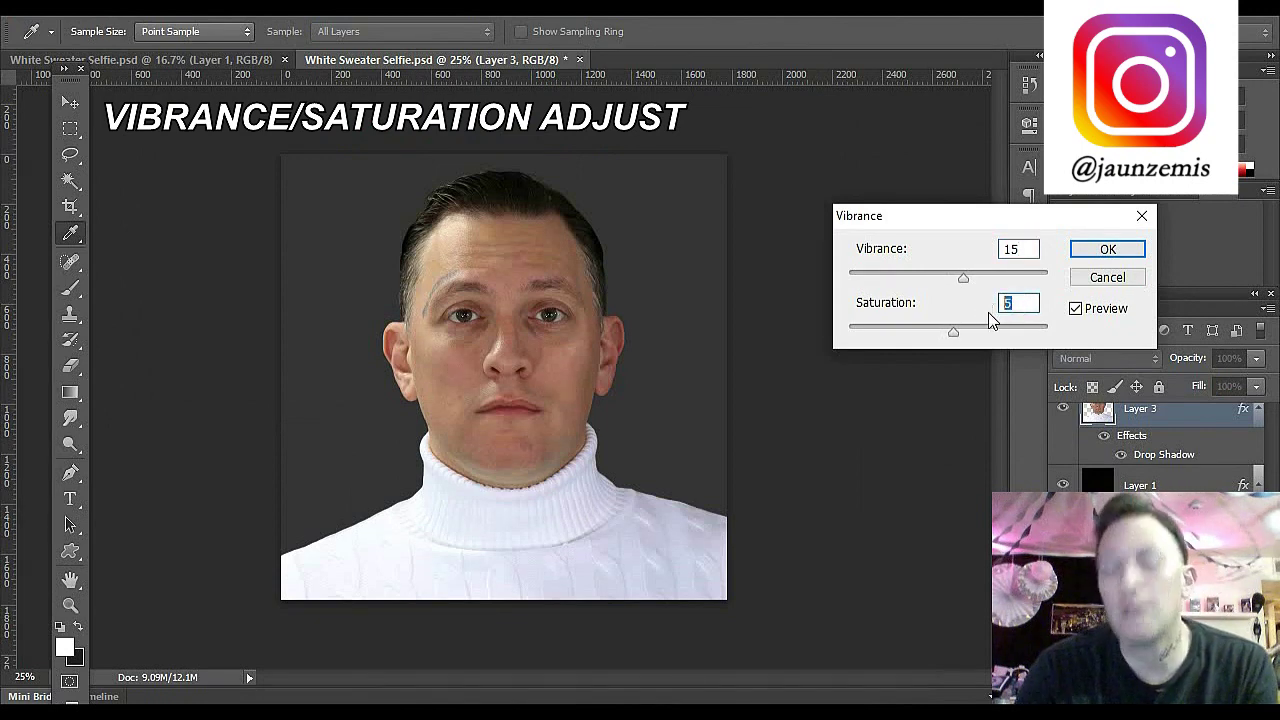
# Step: Compare the portrait with and without the Vibrance change, try a lower vibrance, set it back to 15 and apply the adjustment
pyautogui.click(1076, 310)
pyautogui.click(1076, 310)
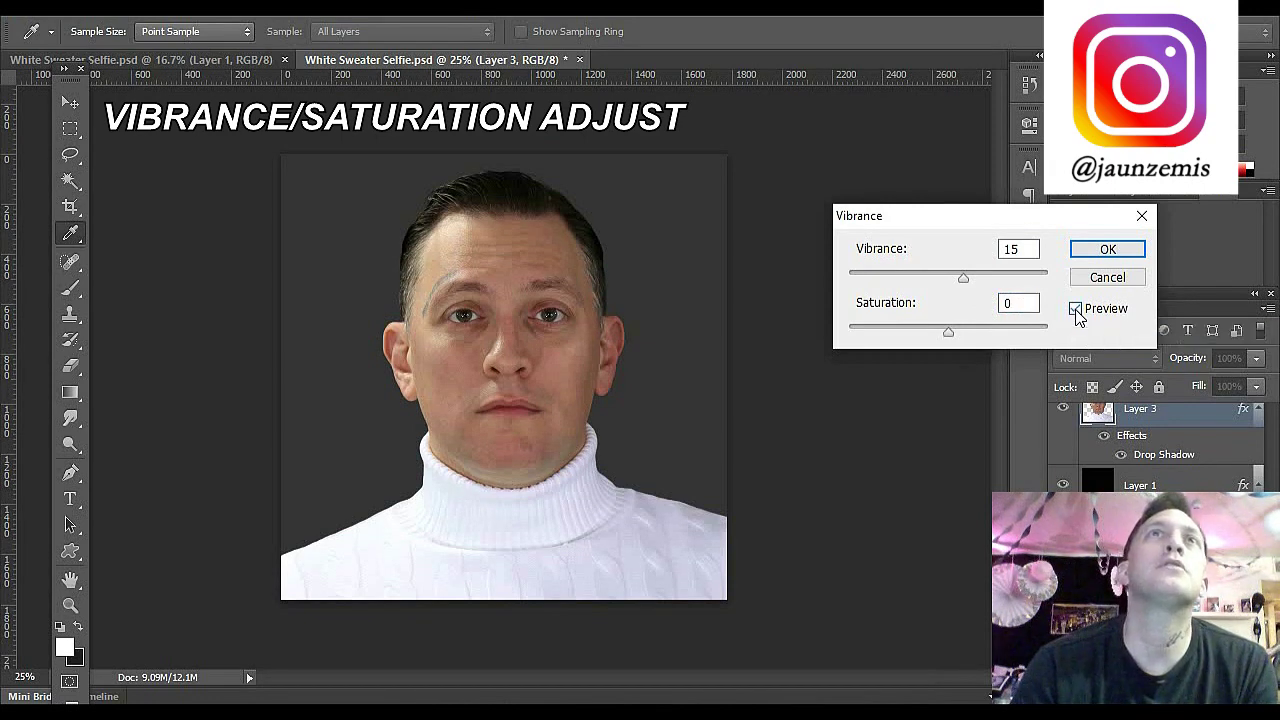
pyautogui.moveTo(964, 279)
pyautogui.mouseDown()
pyautogui.moveTo(1055, 283)
pyautogui.moveTo(795, 291)
pyautogui.moveTo(945, 284)
pyautogui.mouseUp()
pyautogui.write('15')
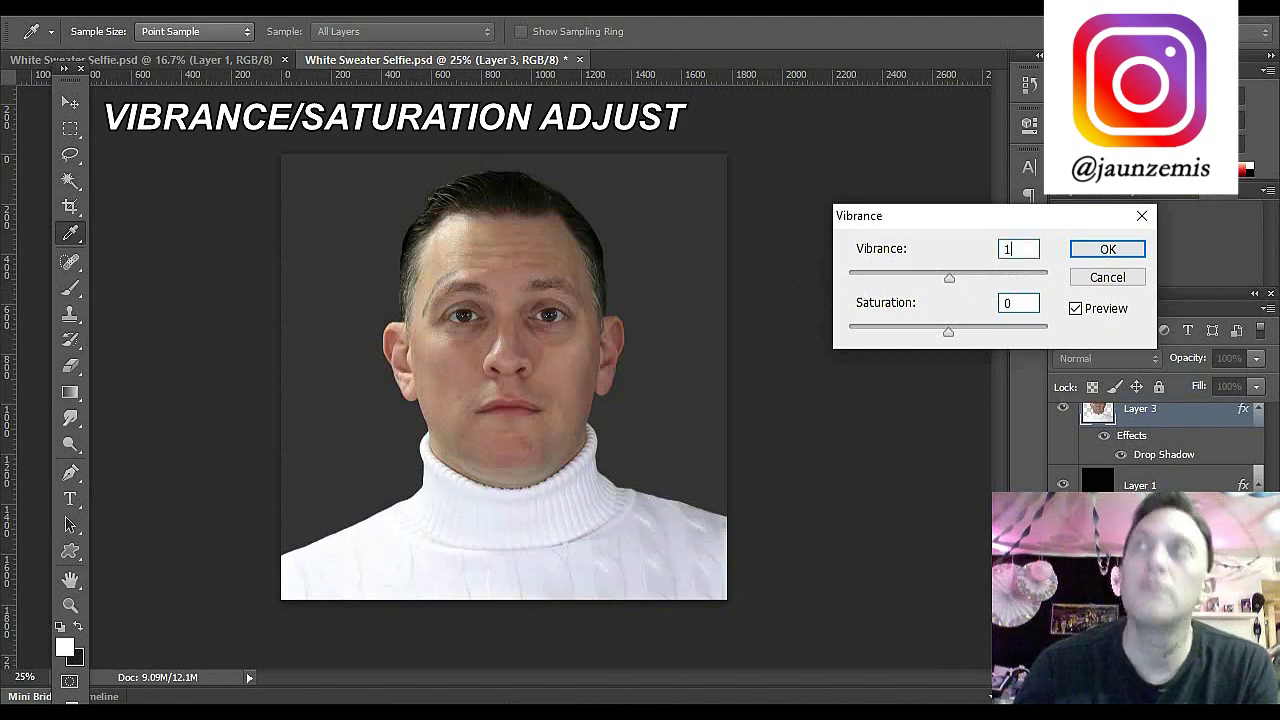
pyautogui.click(1075, 310)
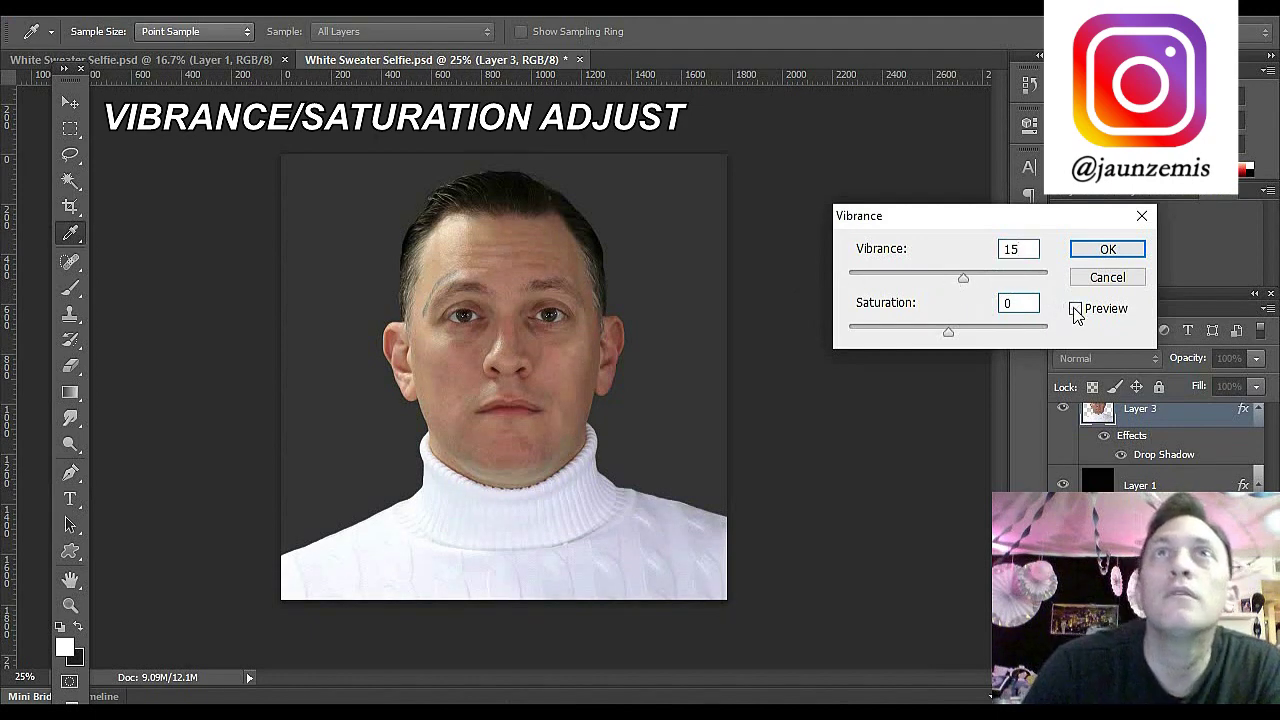
pyautogui.click(1075, 309)
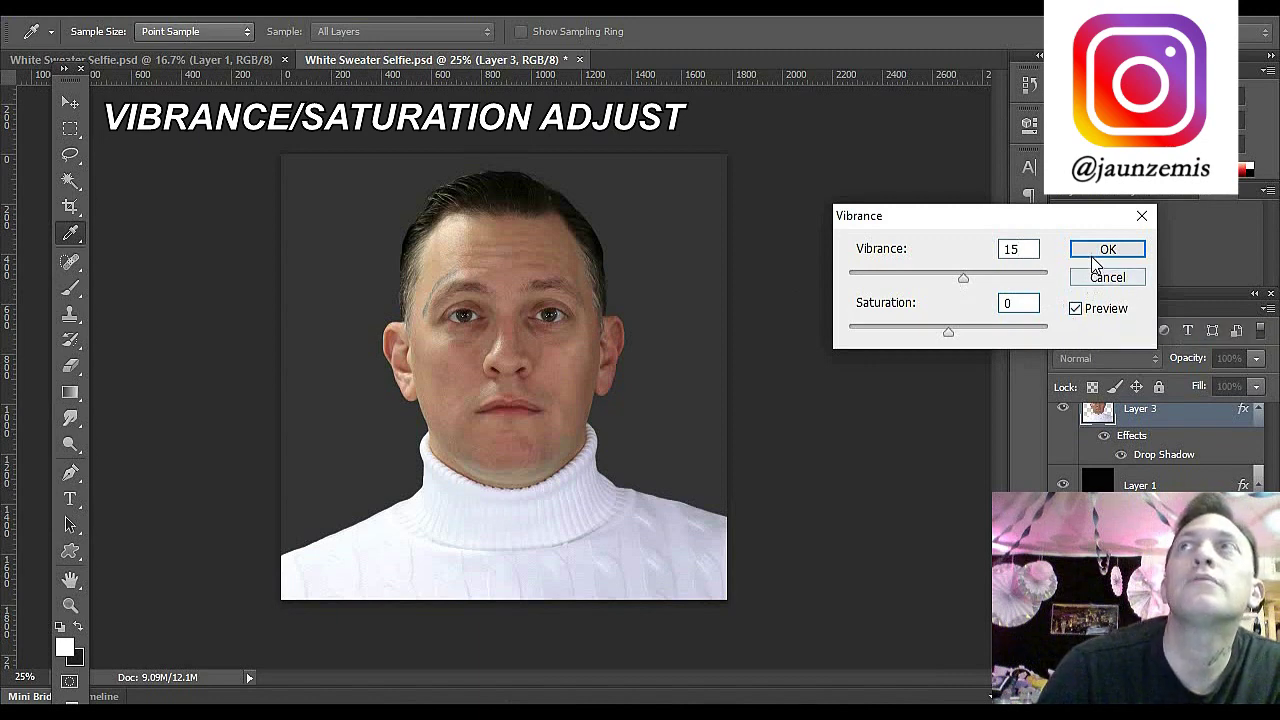
pyautogui.click(1097, 254)
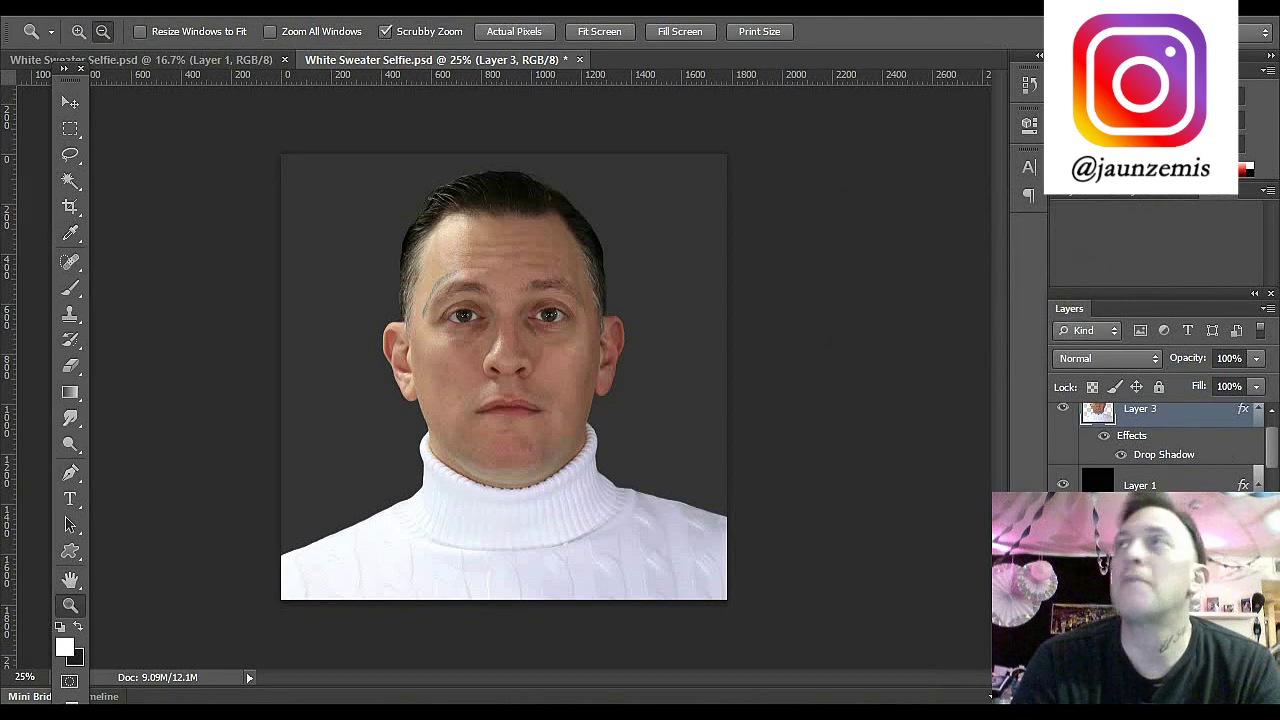
# Step: Add a Color Lookup adjustment layer above the merged portrait layer
pyautogui.moveTo(1069, 308); pyautogui.dragTo(894, 166)
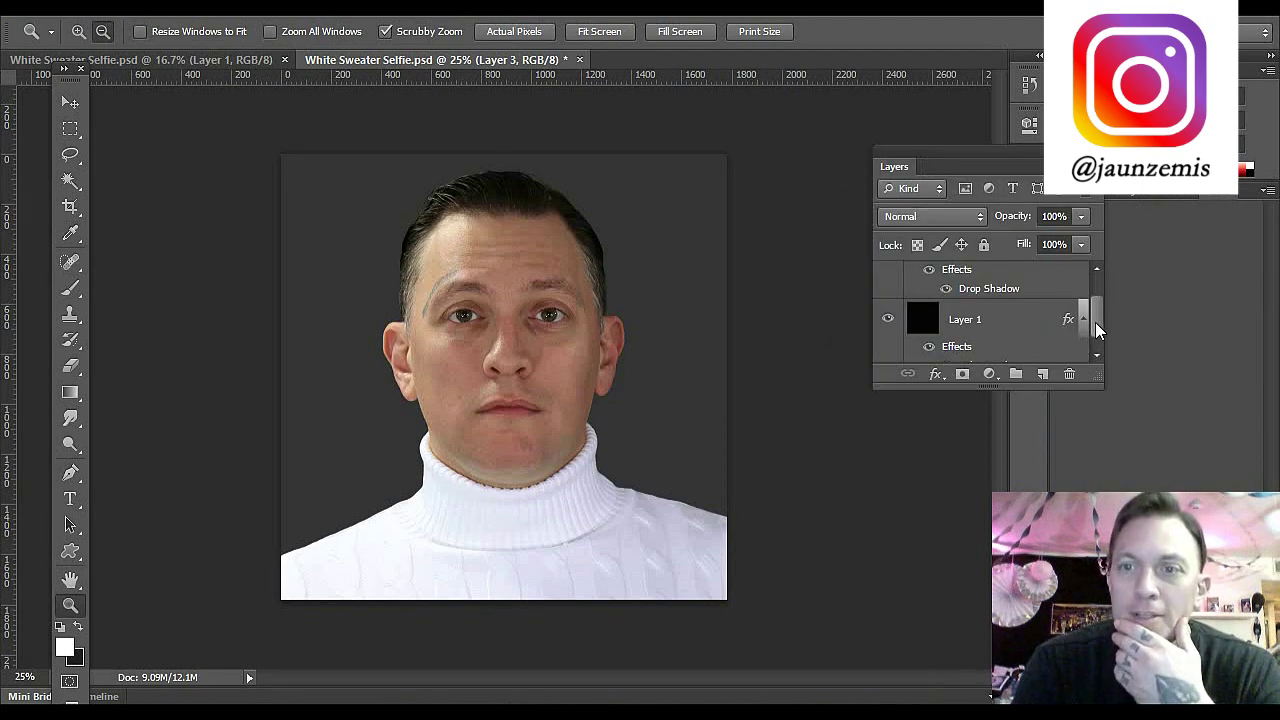
pyautogui.scroll(1, 1099, 277)
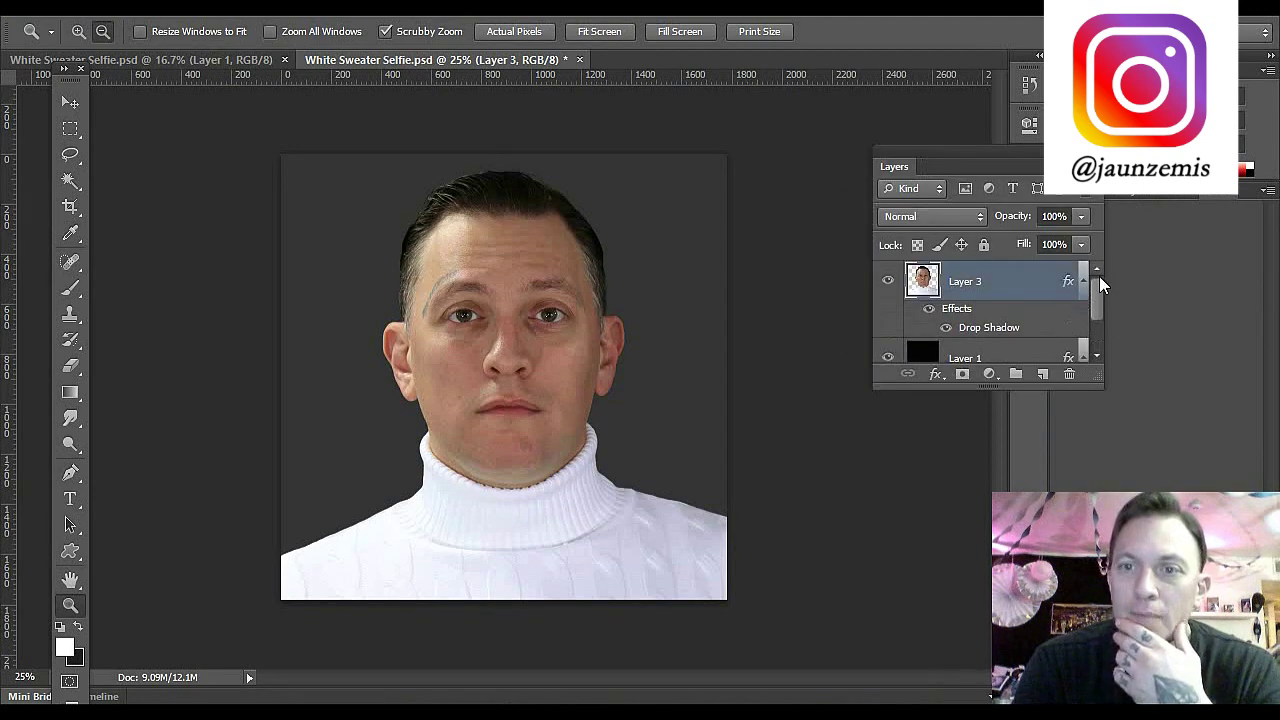
pyautogui.click(993, 378)
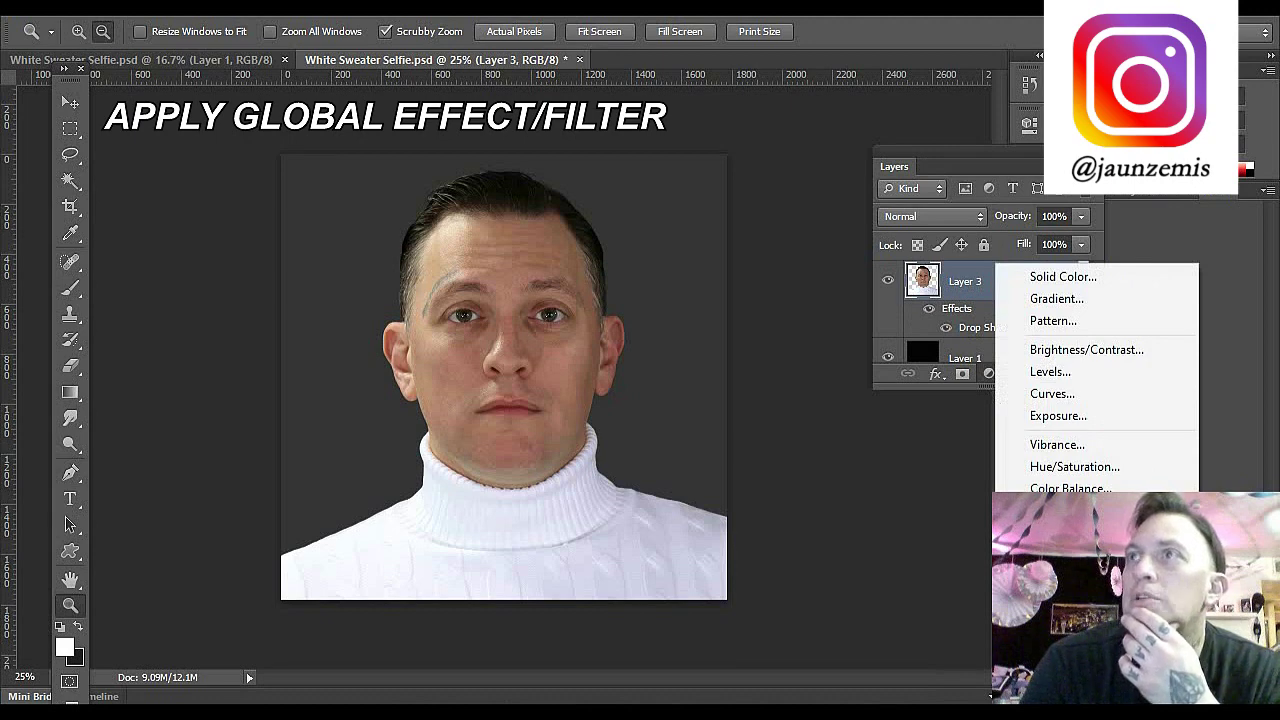
pyautogui.click(1065, 576)
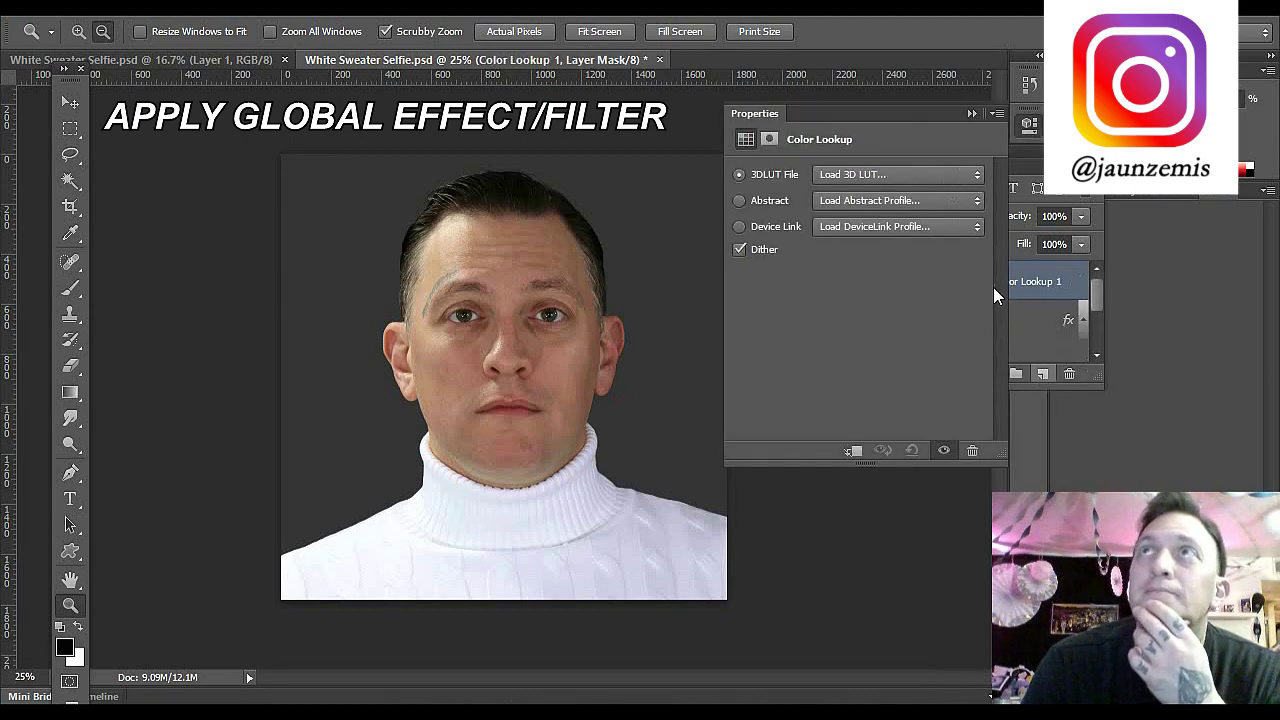
# Step: Try out 3D LUT looks on the Color Lookup layer, going from 2Strip through Bleach Bypass to Crisp_Warm and beyond
pyautogui.click(925, 178)
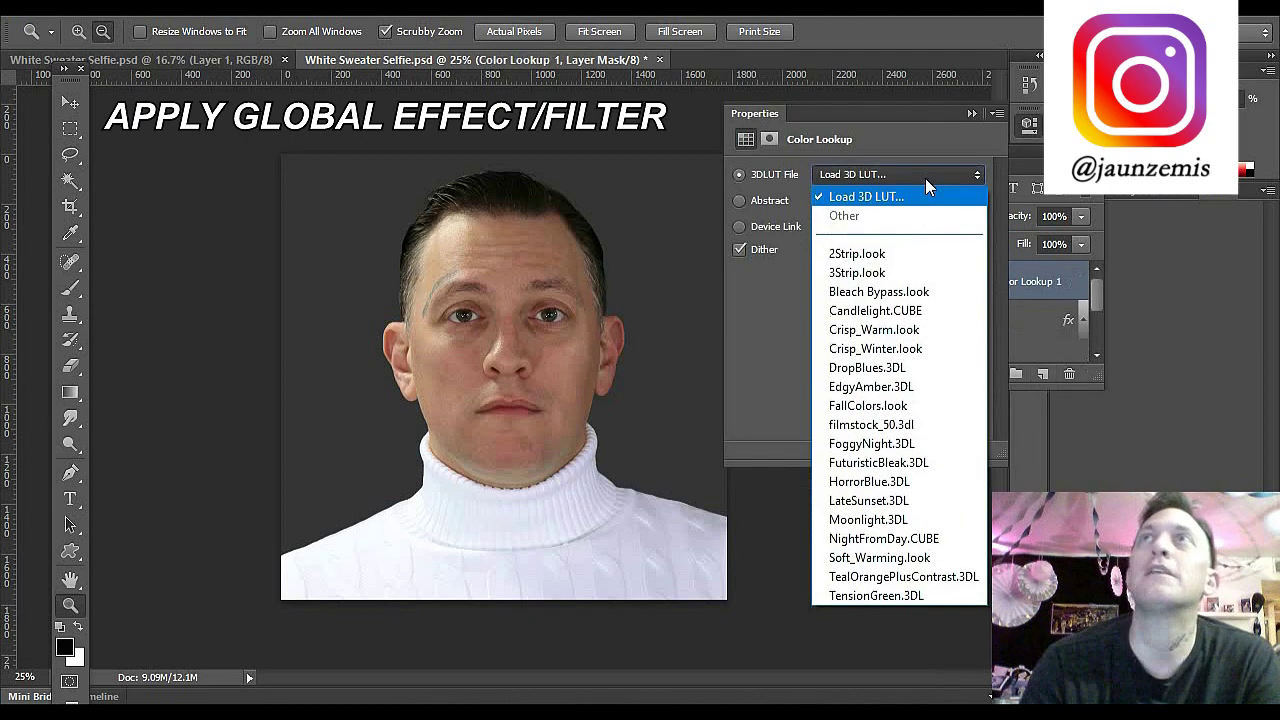
pyautogui.click(880, 256)
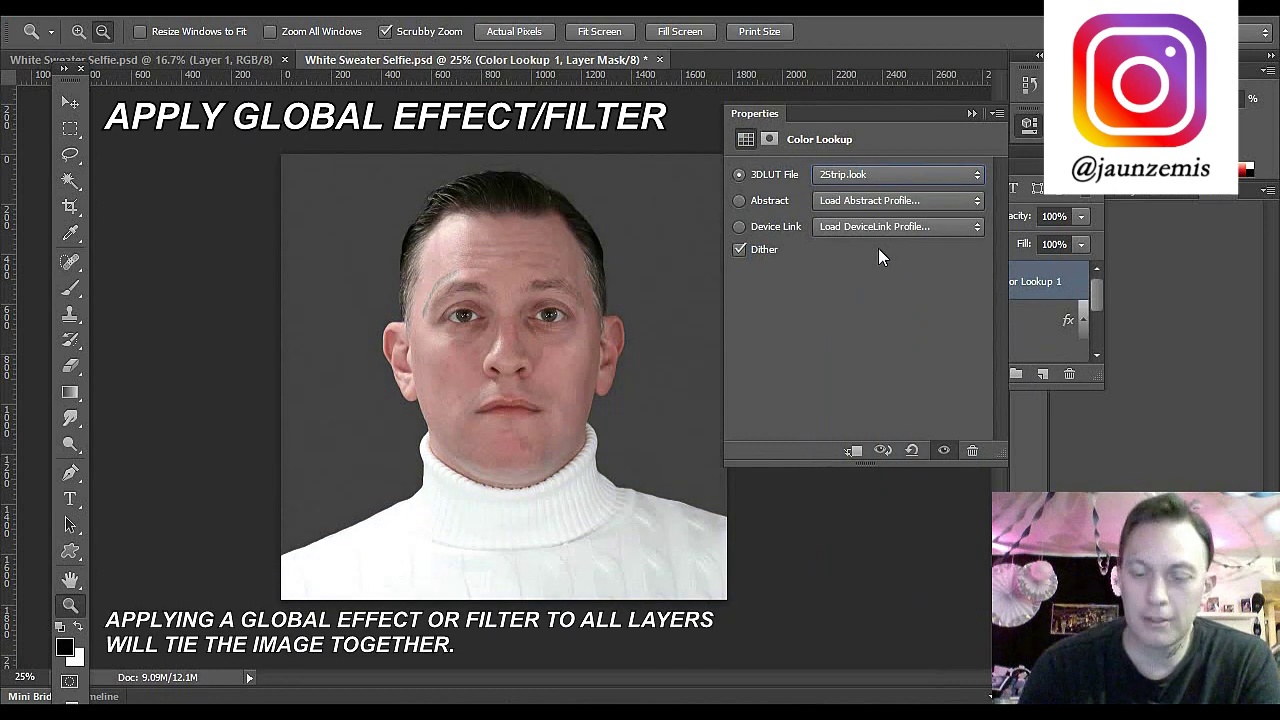
pyautogui.press('Down')
pyautogui.press('Down')
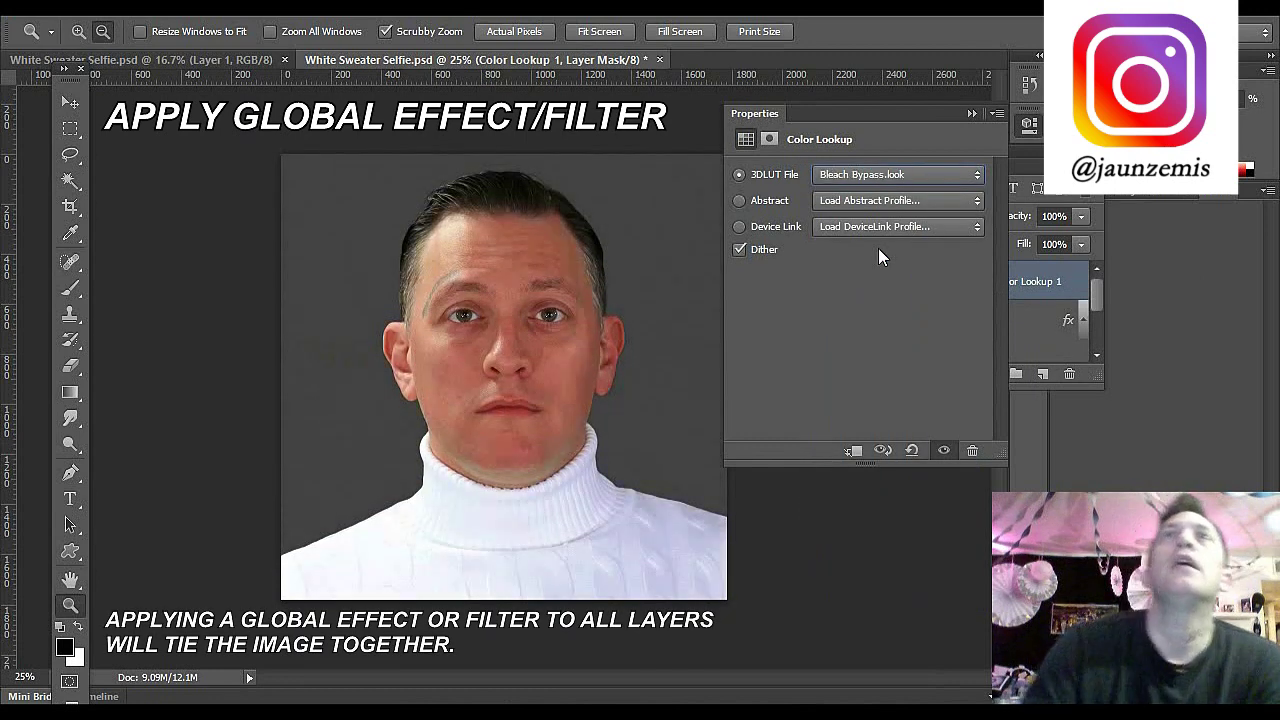
pyautogui.press('Down')
pyautogui.press('Down')
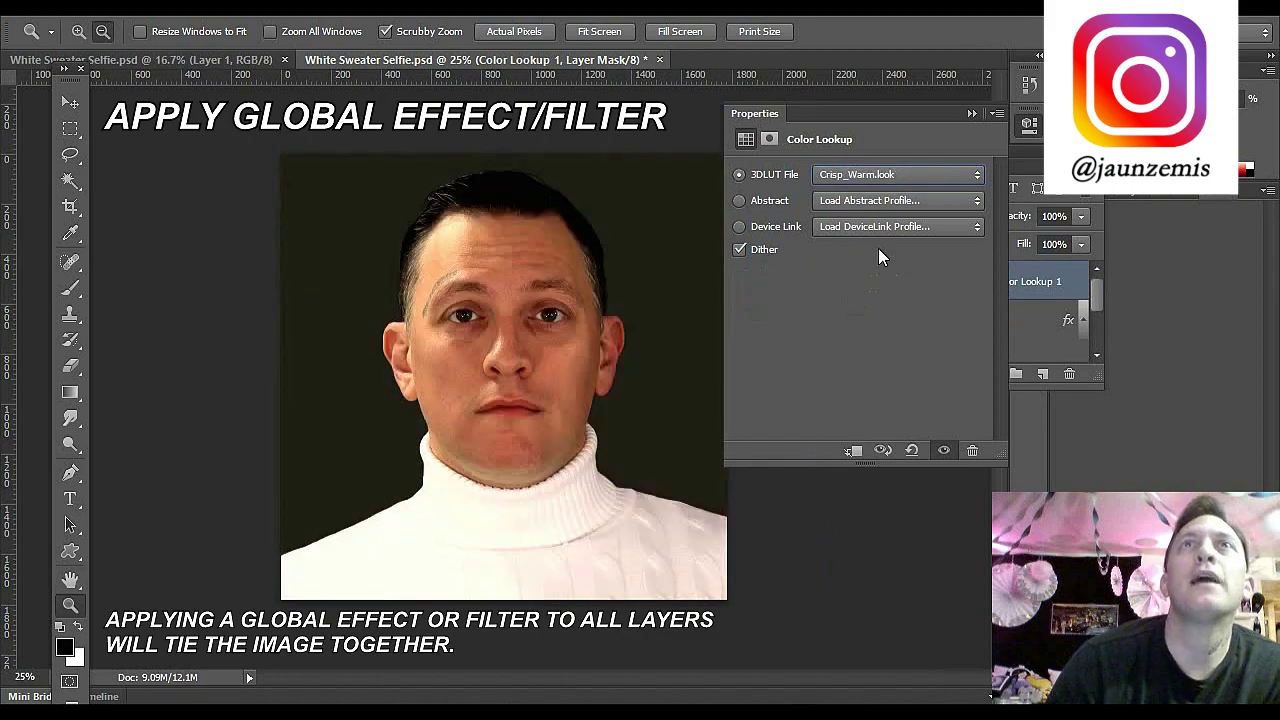
pyautogui.press('Down')
# Step: Give the Color Lookup layer the Sienna-Blue abstract profile at 8% opacity and rename the layer Sienna Blue
pyautogui.press('s')
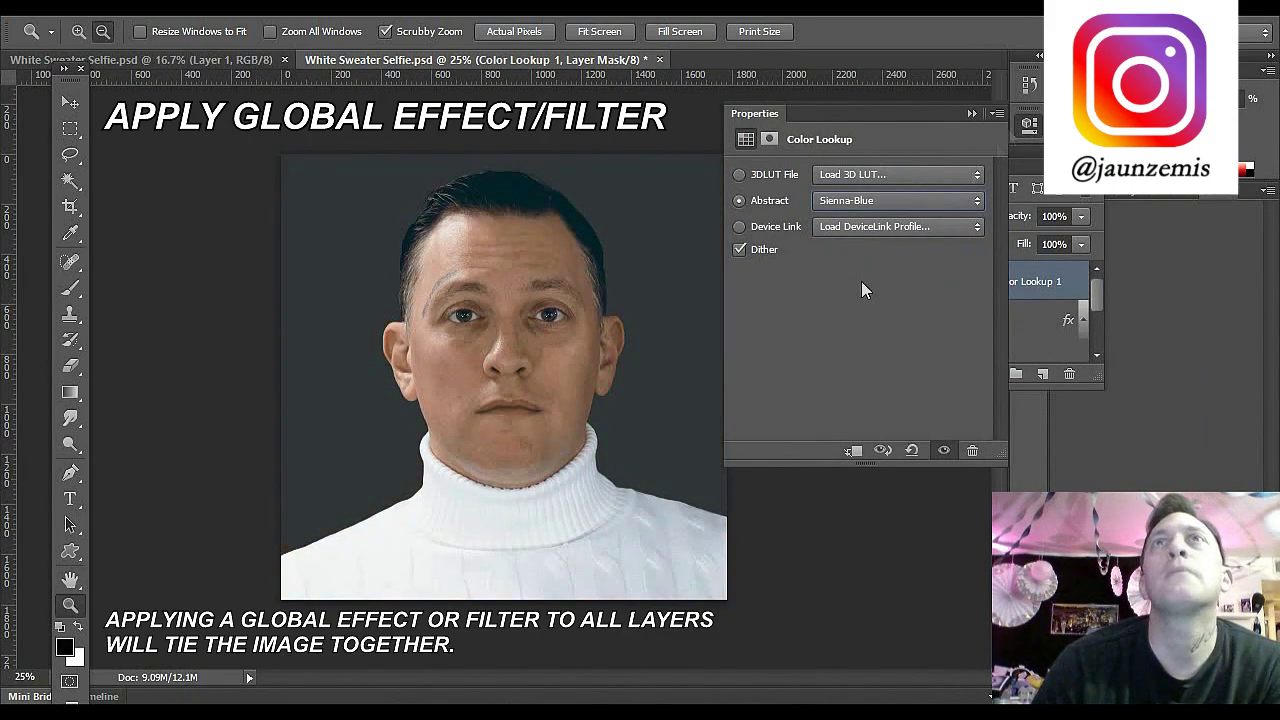
pyautogui.click(895, 226)
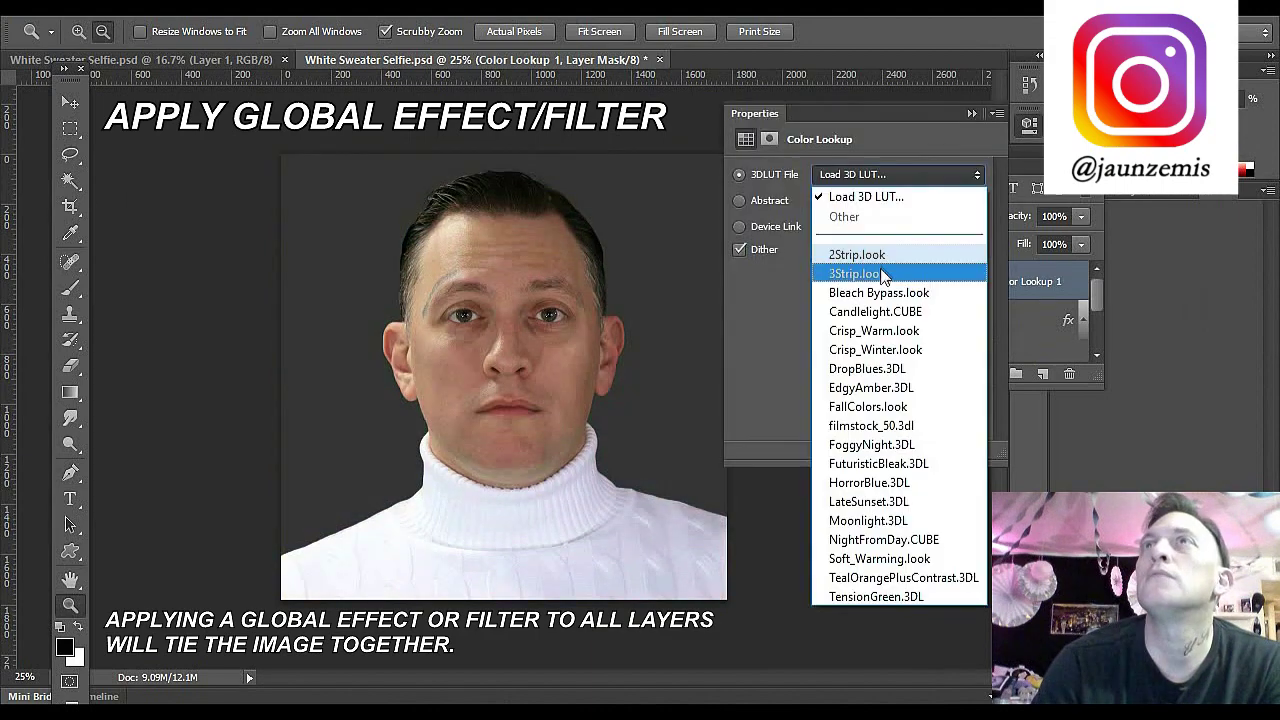
pyautogui.click(891, 345)
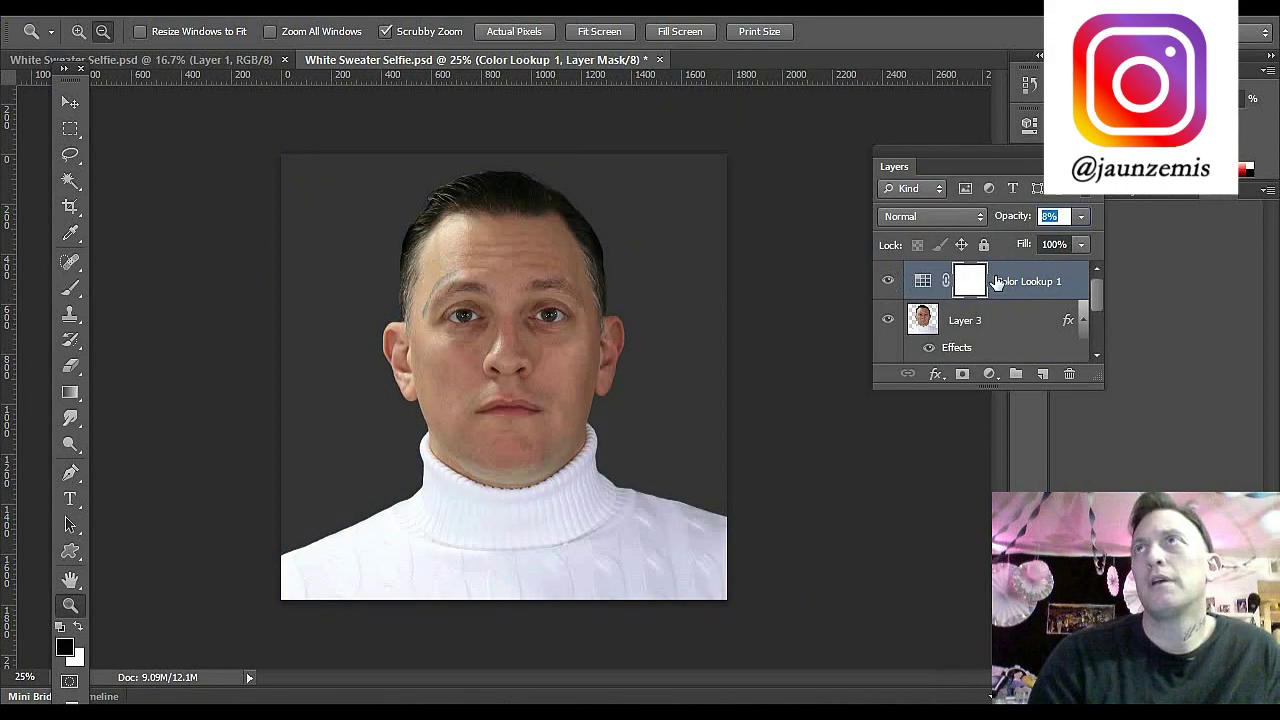
pyautogui.doubleClick(1046, 283)
pyautogui.write('Sienna Blue')
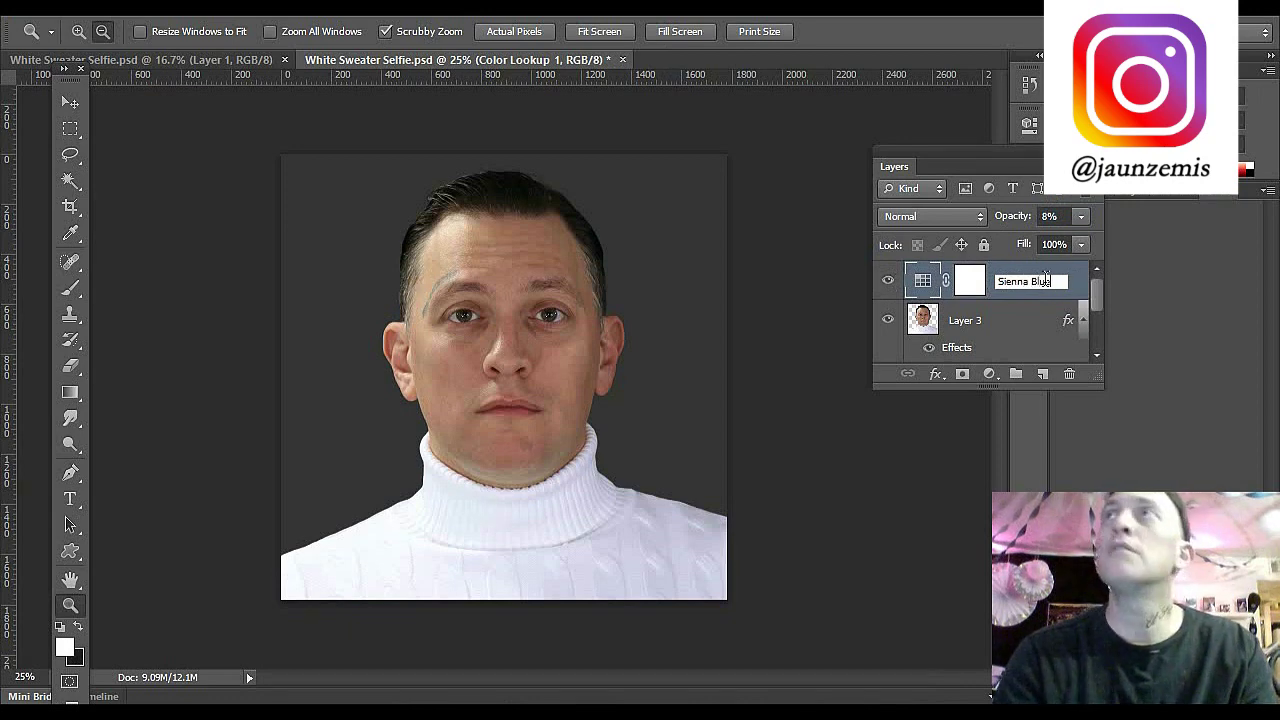
pyautogui.press('Return')
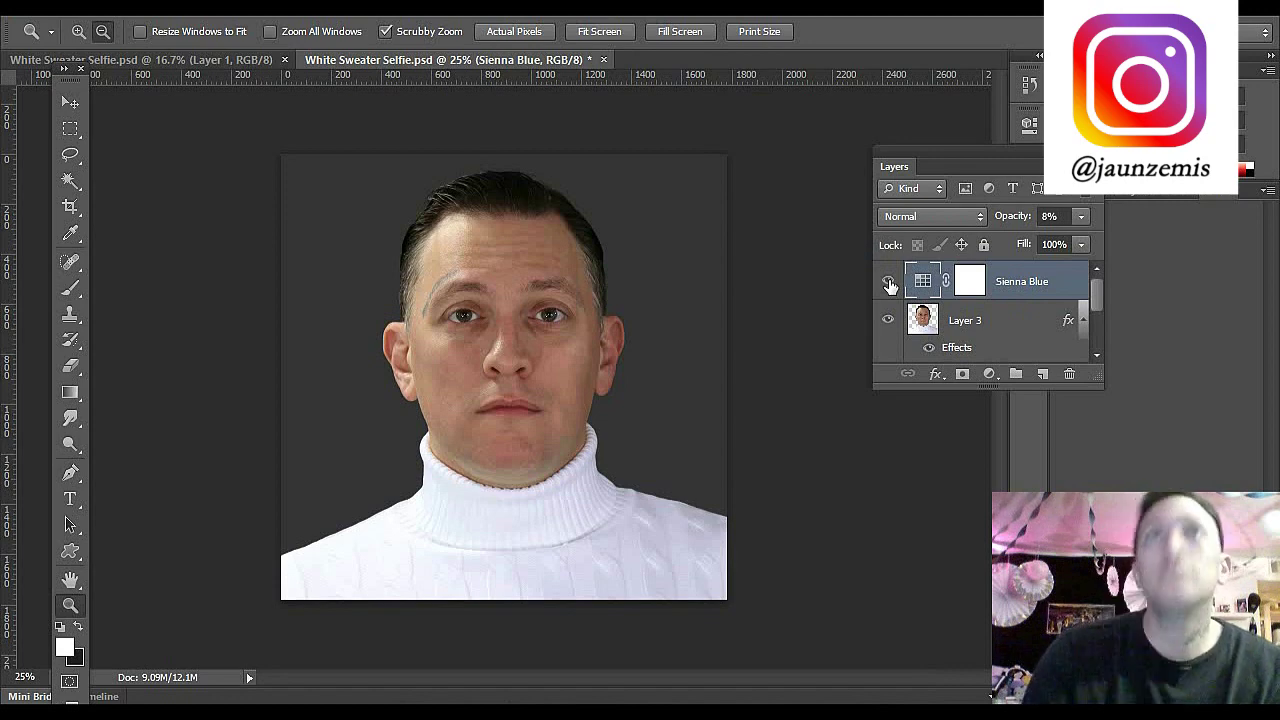
# Step: Adjust the reds of the merged portrait layer with Selective Color, setting cyan to +5%
pyautogui.click(135, 8)
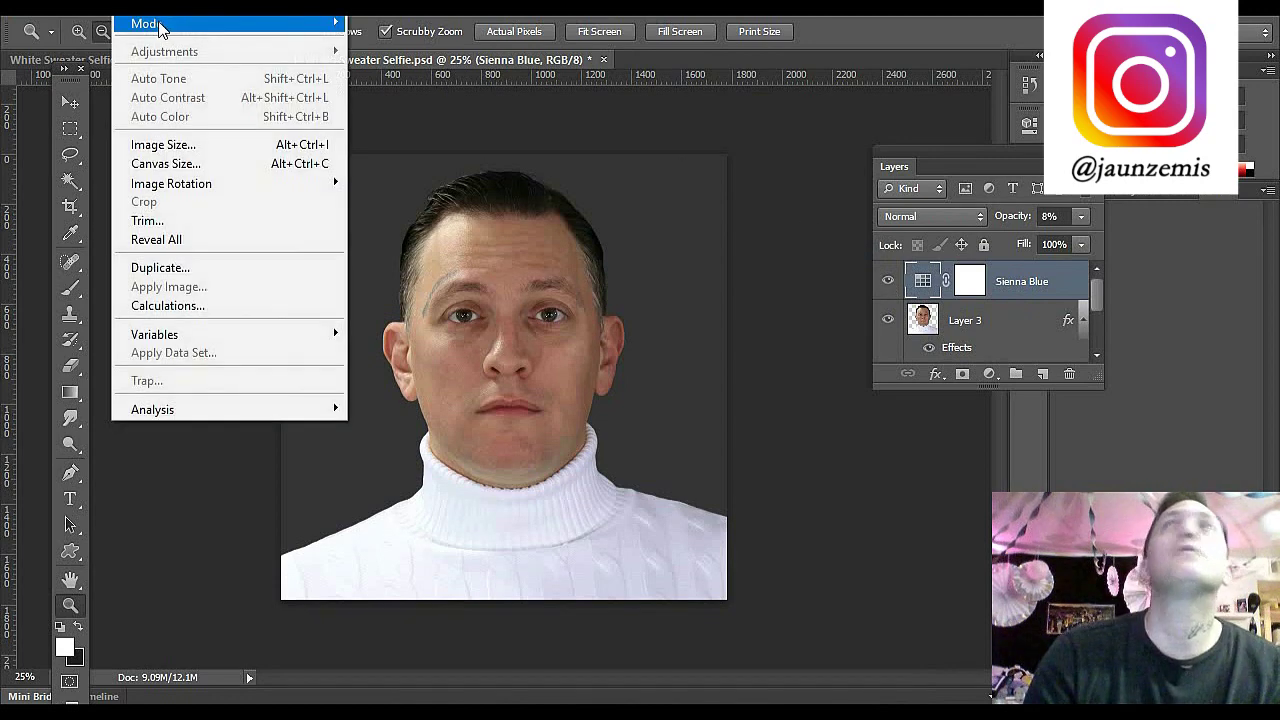
pyautogui.click(1025, 318)
pyautogui.click(1025, 318)
pyautogui.click(135, 8)
pyautogui.moveTo(176, 56)
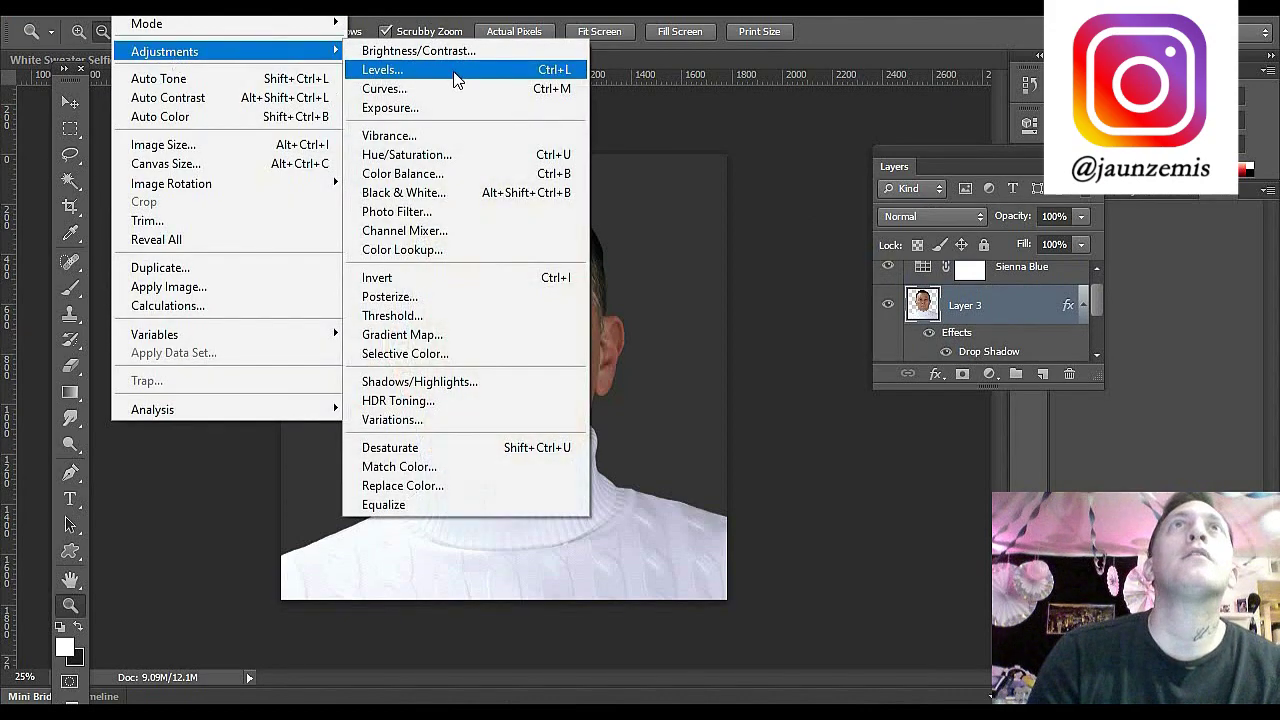
pyautogui.click(420, 354)
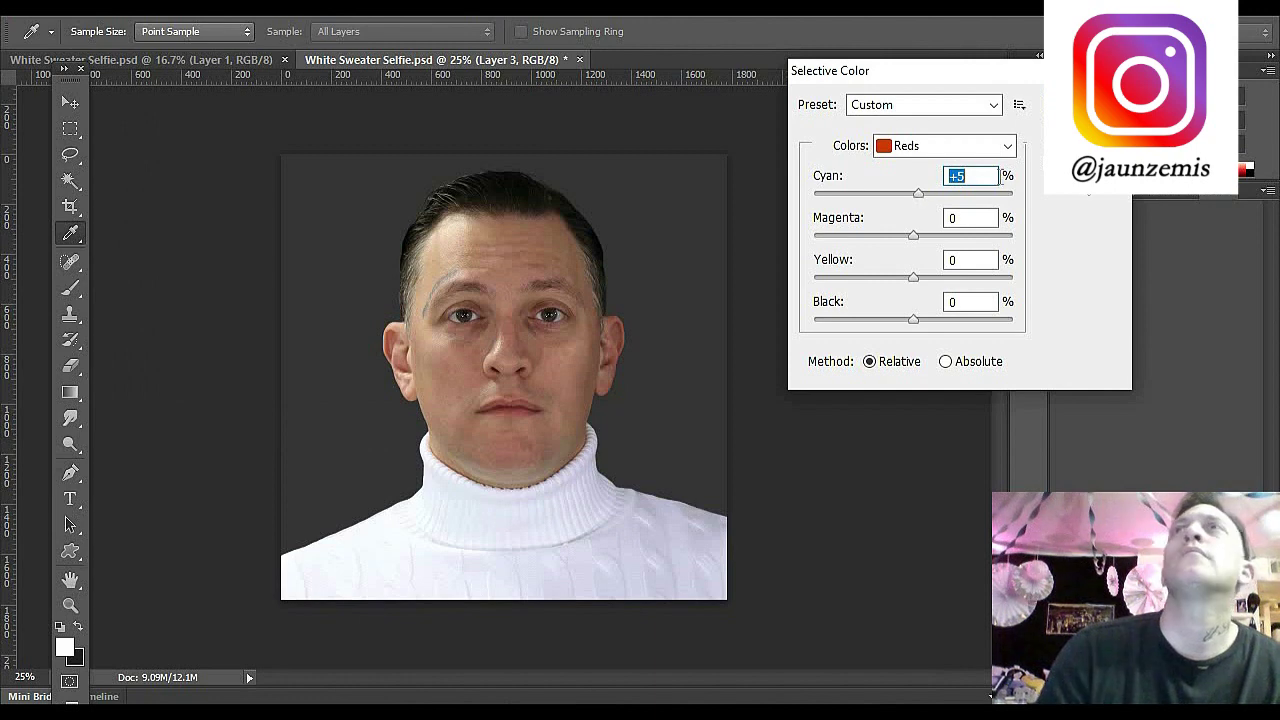
pyautogui.press('Right')
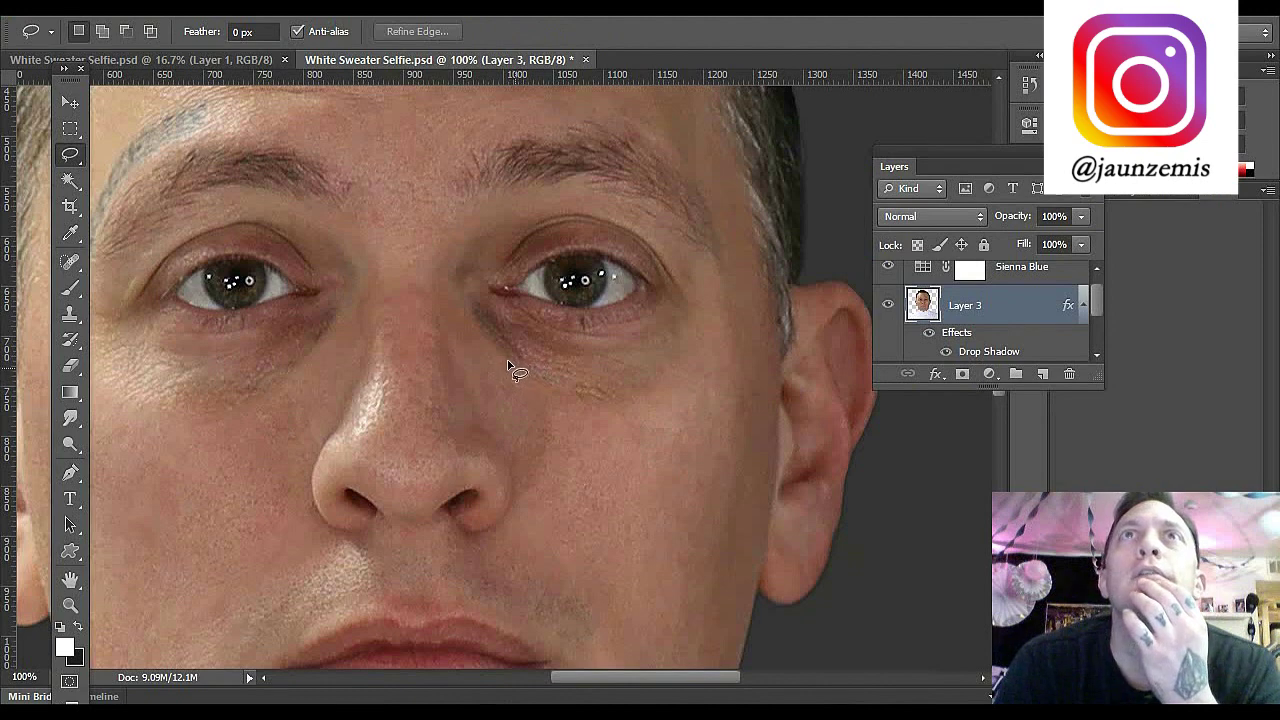
# Step: Lasso the dark patch beneath the inner corner of the eye nearer the visible ear and copy it to a new layer
pyautogui.moveTo(507, 365)
pyautogui.mouseDown()
pyautogui.moveTo(475, 295)
pyautogui.moveTo(528, 323)
pyautogui.moveTo(521, 374)
pyautogui.mouseUp()
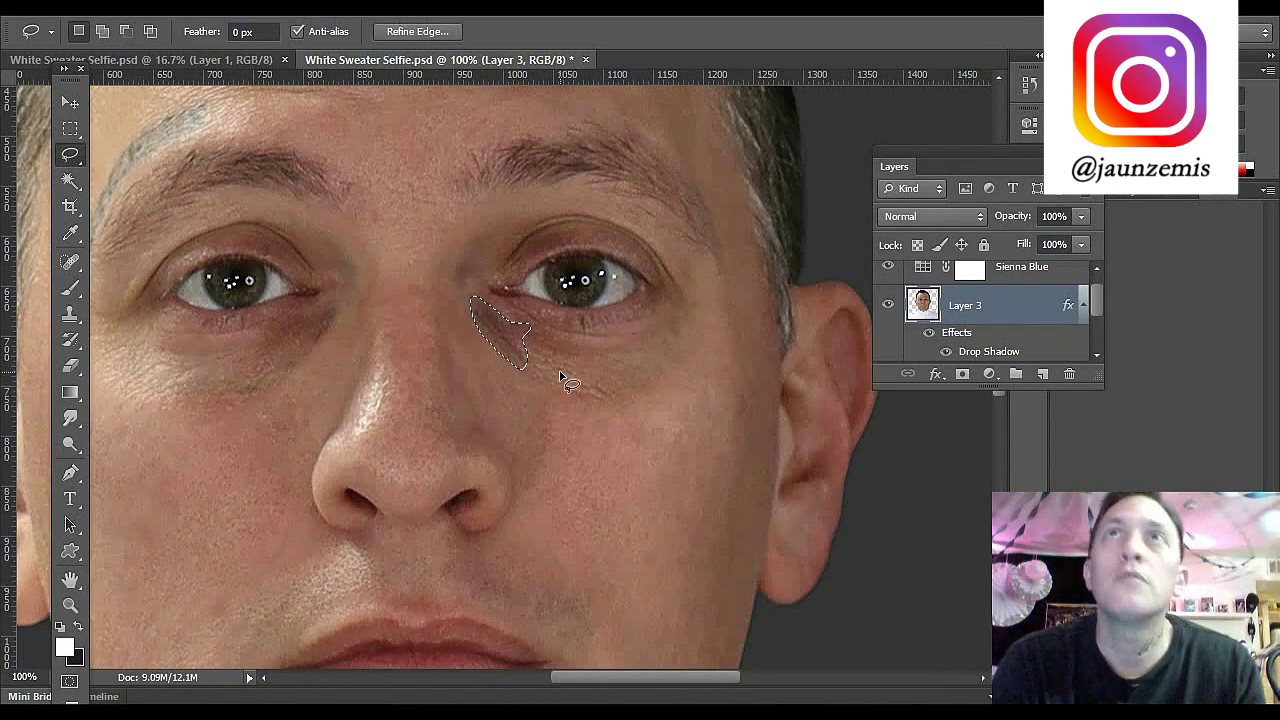
pyautogui.hotkey('ctrl', 'j')
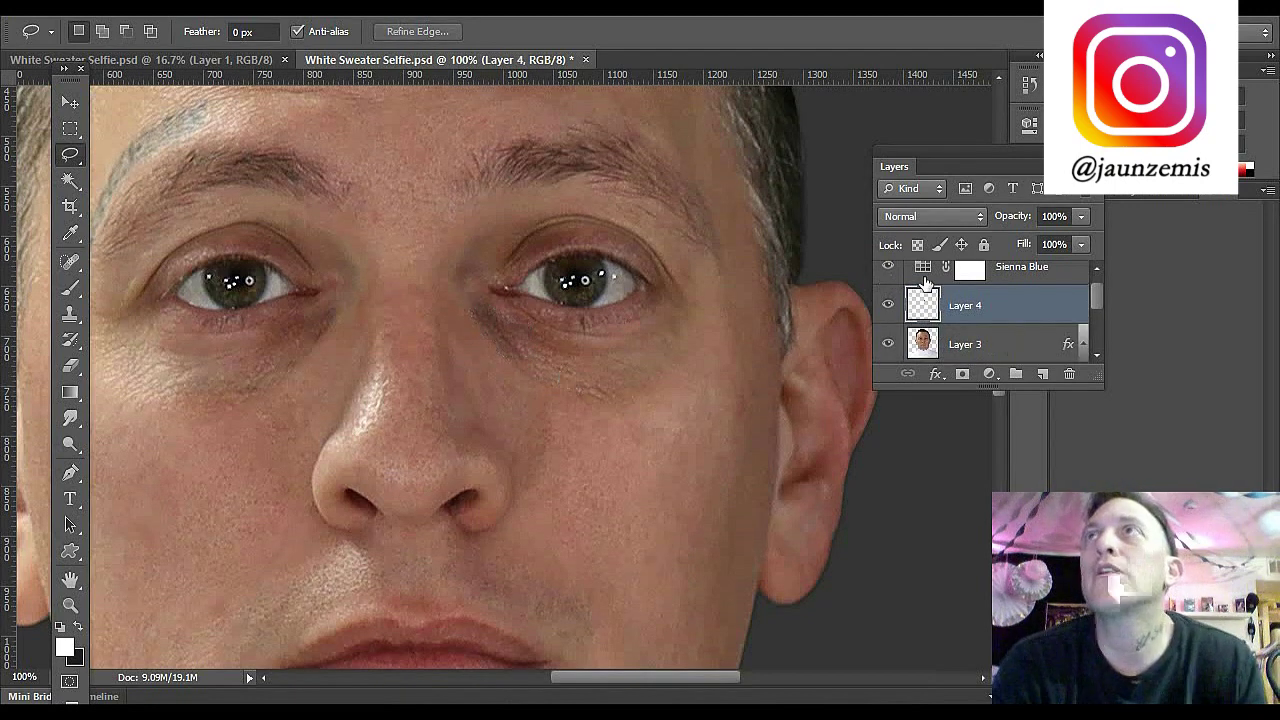
# Step: Lighten the copied under-eye patch with Selective Color by lowering the cyan in its reds and setting black to -16%
pyautogui.click(130, 8)
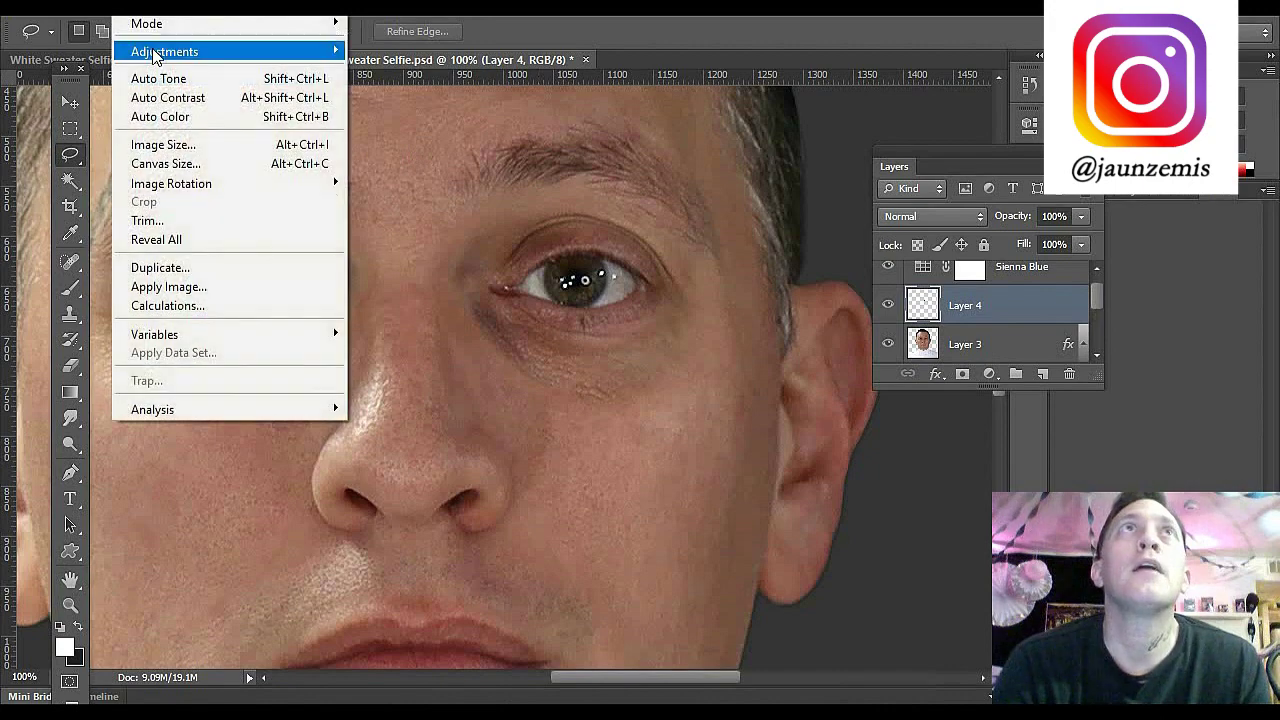
pyautogui.moveTo(155, 55)
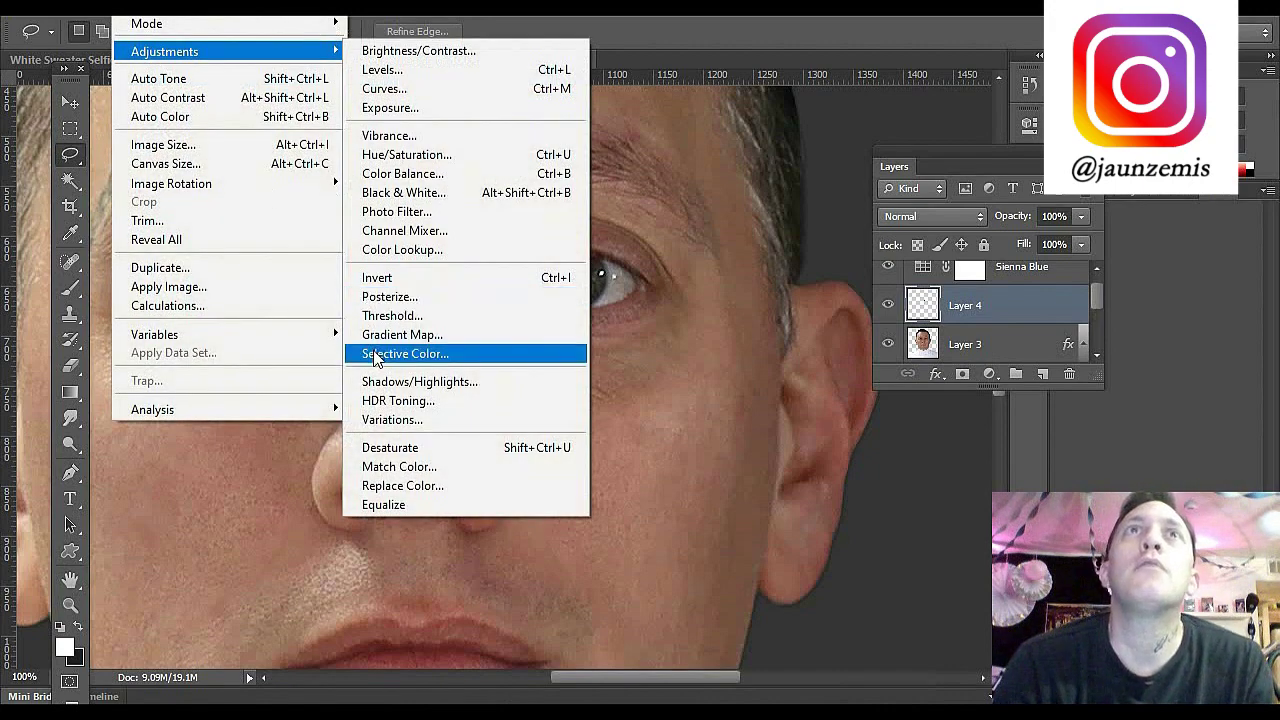
pyautogui.click(377, 355)
pyautogui.moveTo(1013, 231)
pyautogui.mouseDown()
pyautogui.moveTo(948, 242)
pyautogui.moveTo(1053, 245)
pyautogui.moveTo(980, 251)
pyautogui.moveTo(1000, 250)
pyautogui.mouseUp()
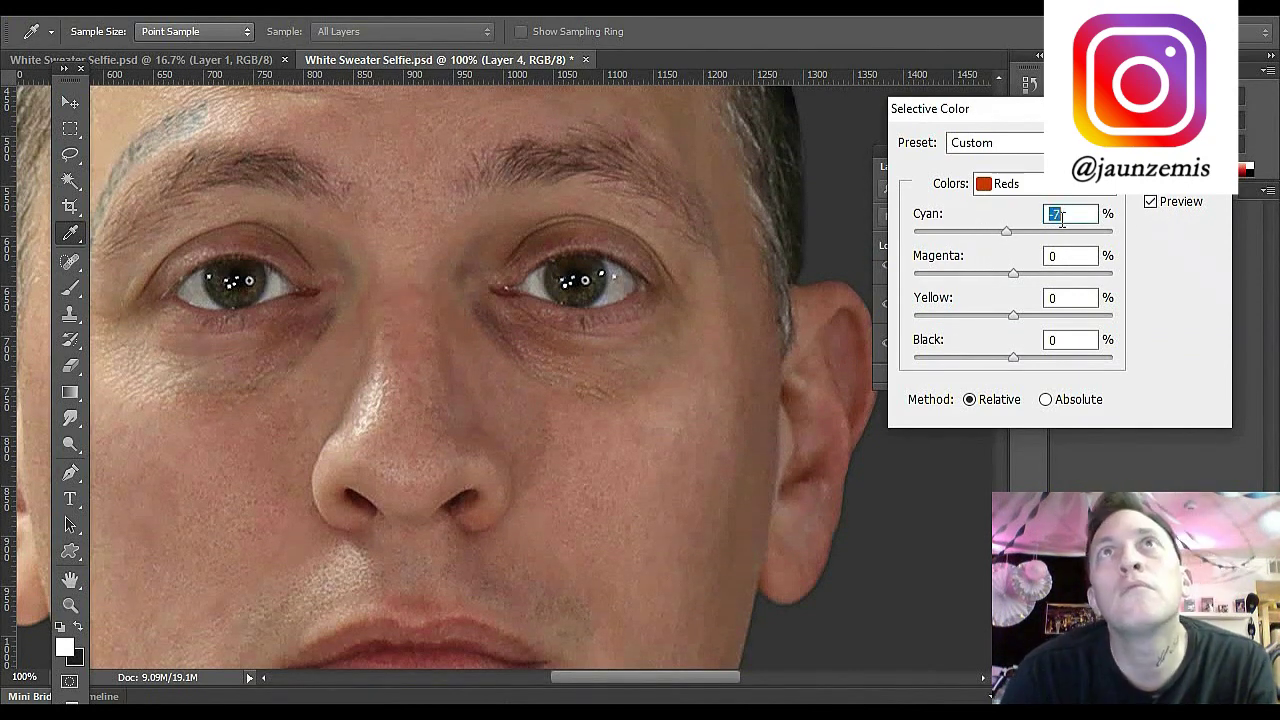
pyautogui.click(1013, 273)
pyautogui.click(1013, 315)
pyautogui.moveTo(1013, 357)
pyautogui.mouseDown()
pyautogui.moveTo(994, 364)
pyautogui.moveTo(1005, 362)
pyautogui.mouseUp()
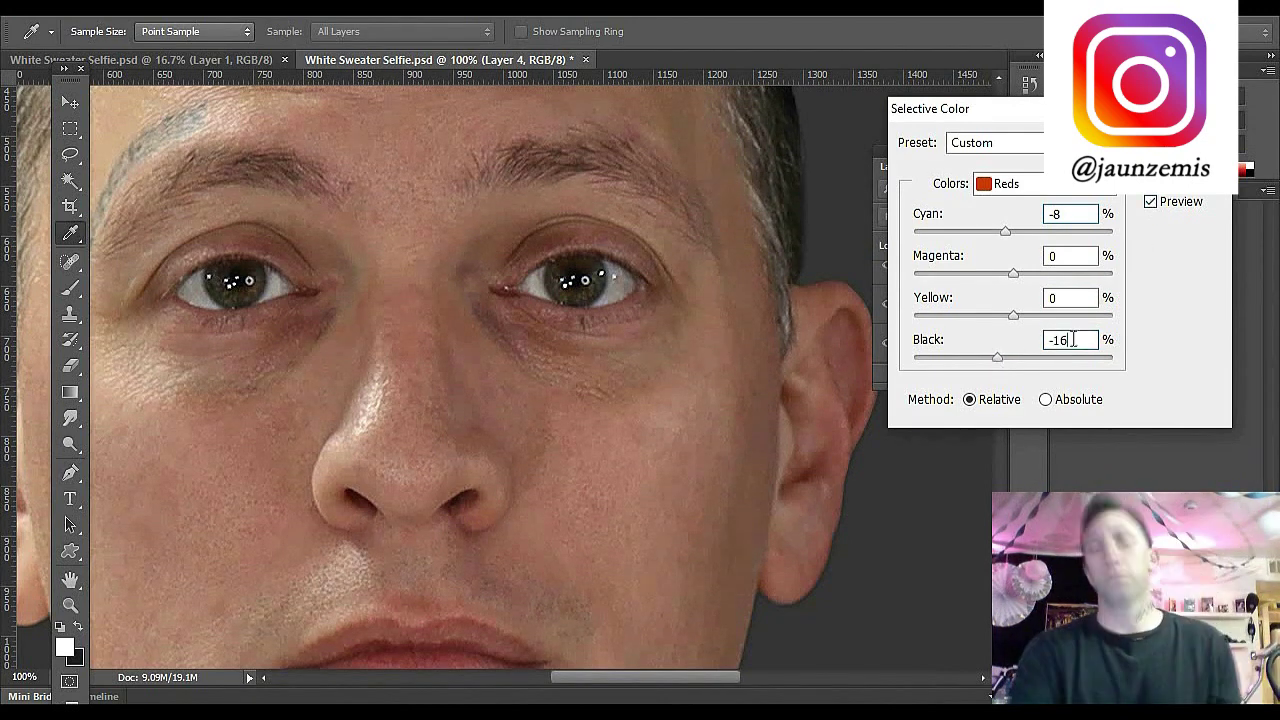
pyautogui.moveTo(1005, 231); pyautogui.dragTo(975, 235)
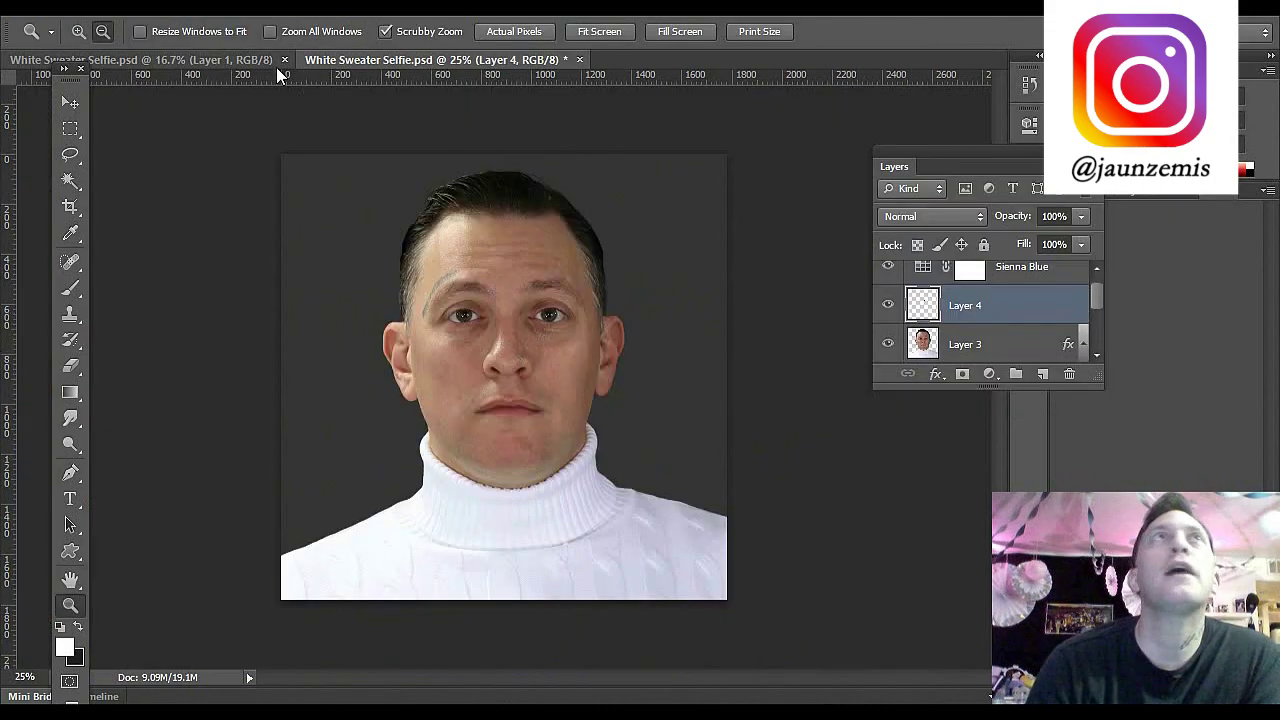
# Step: Compare the portrait before and after the last Selective Color adjustment, and with the copied under-eye patch hidden and shown
pyautogui.click(122, 5)
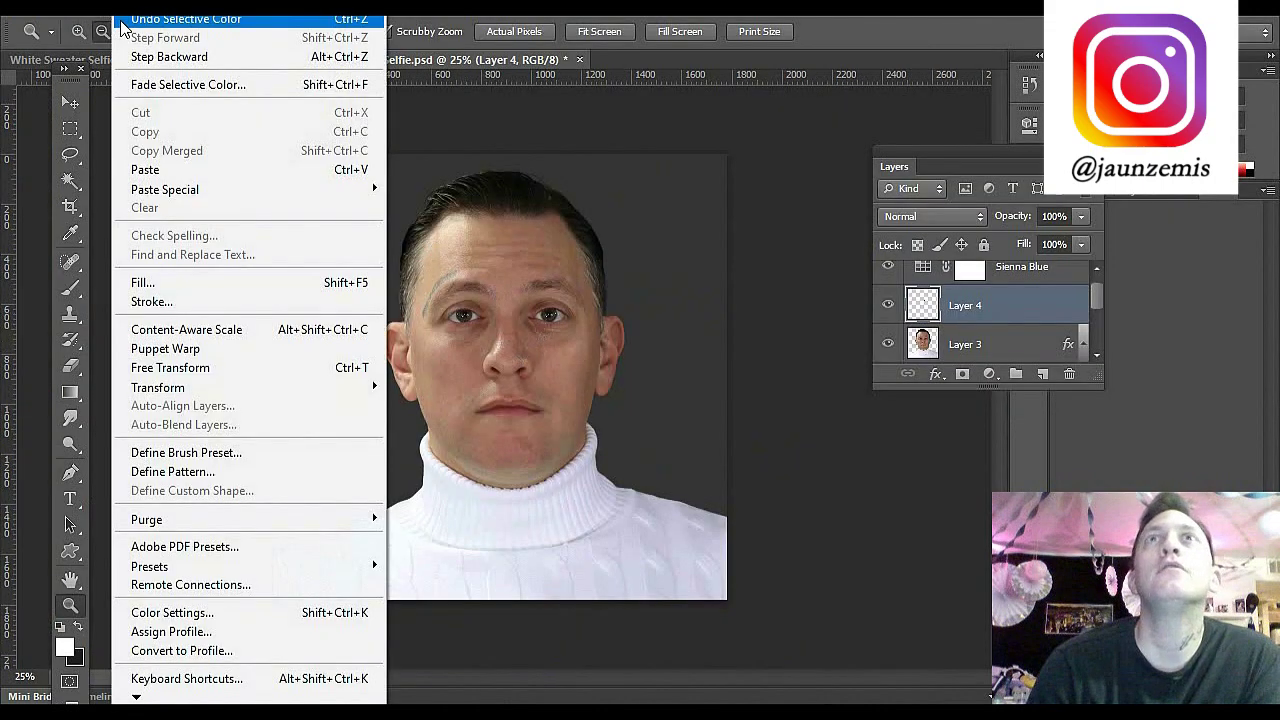
pyautogui.click(121, 21)
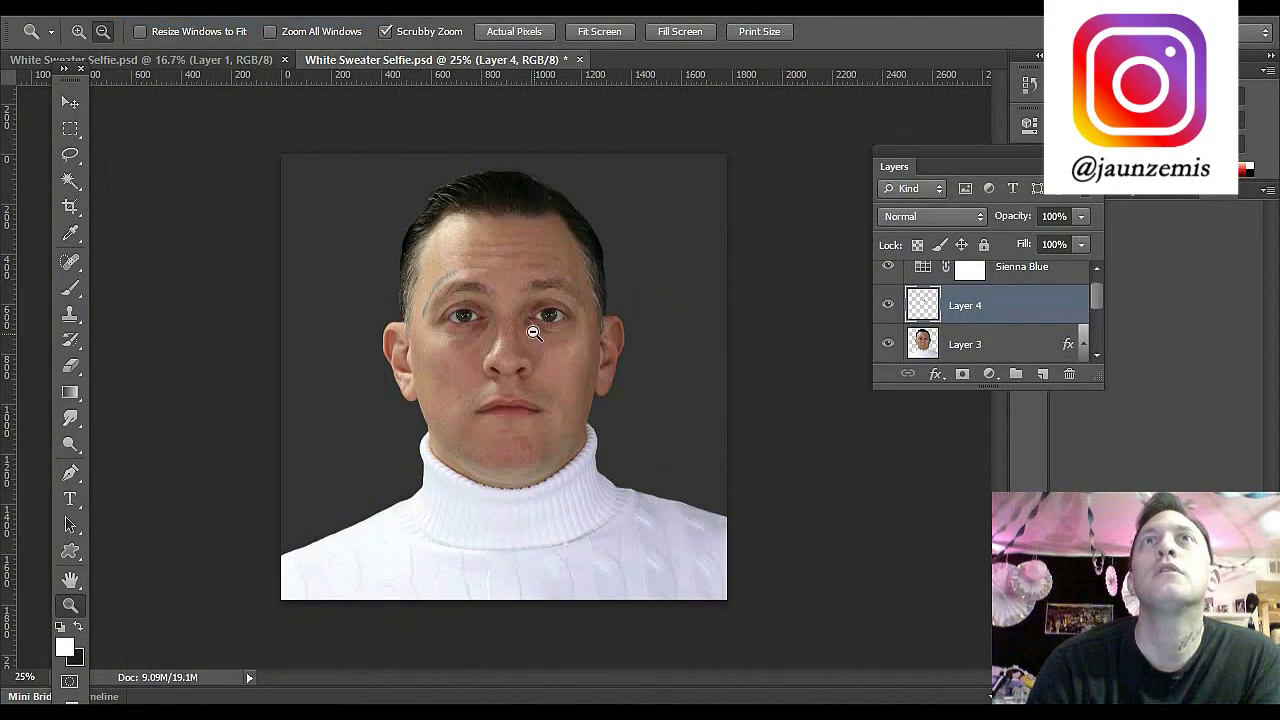
pyautogui.click(122, 5)
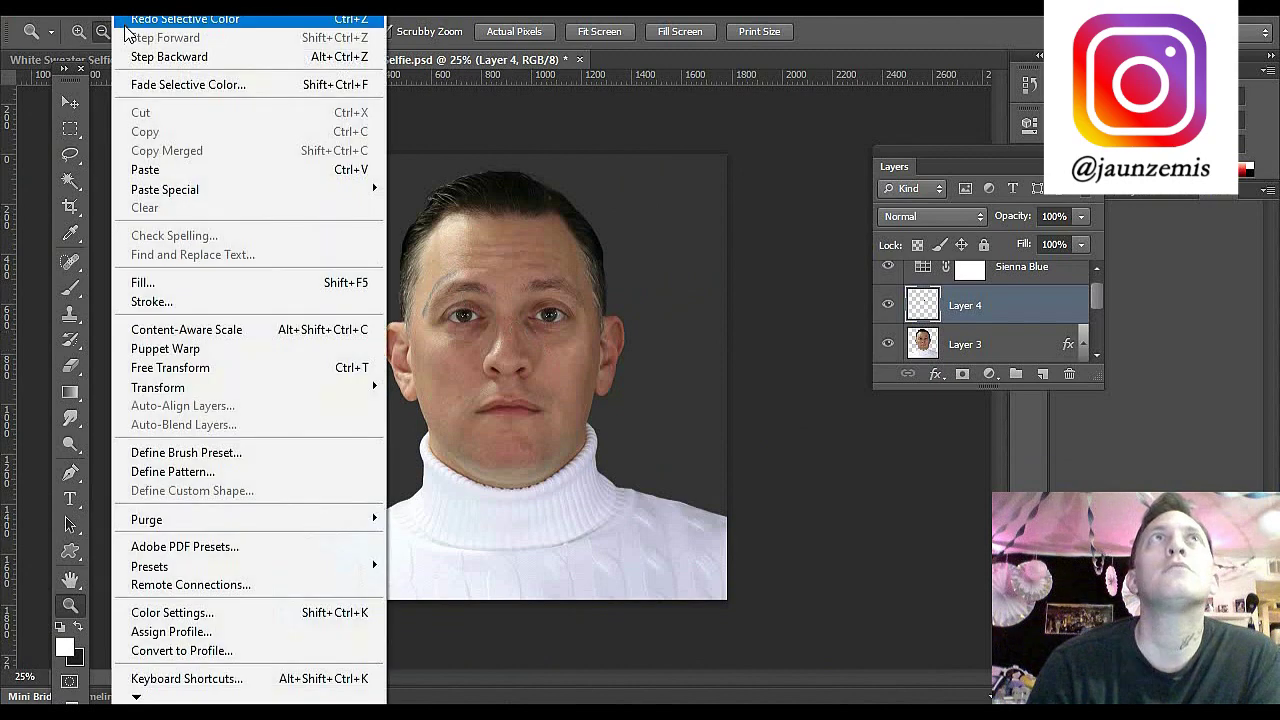
pyautogui.click(135, 56)
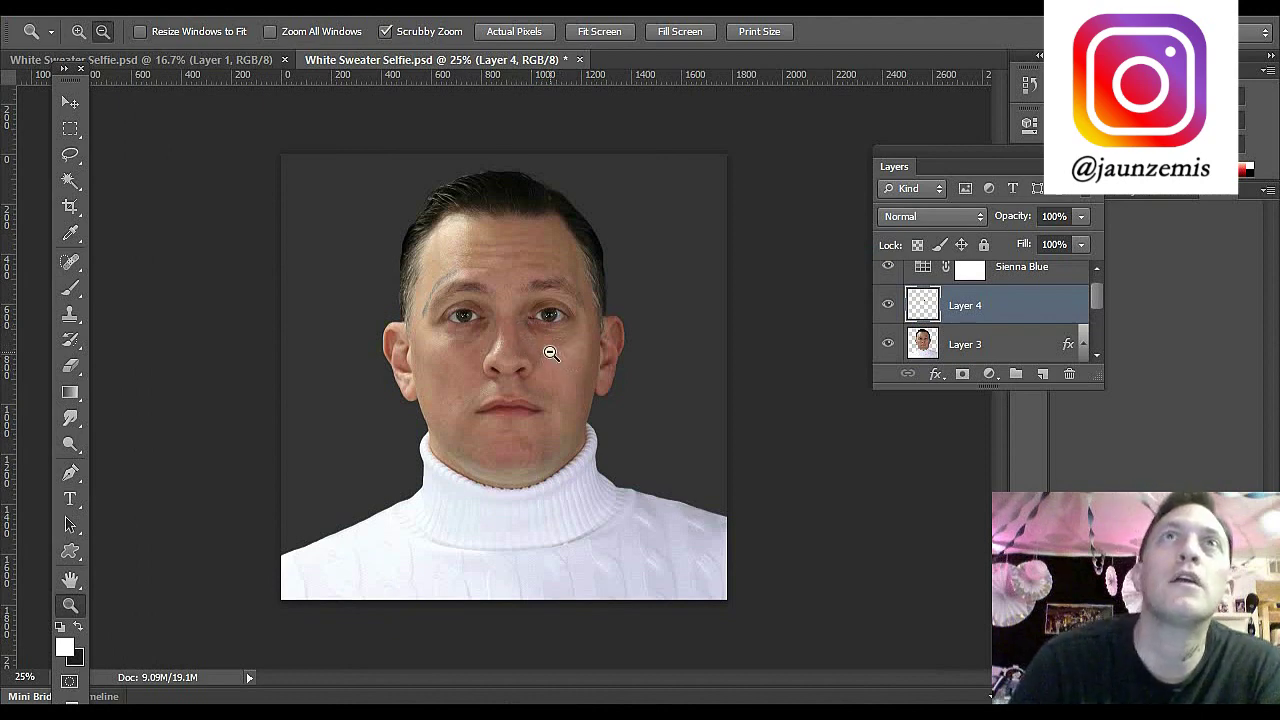
pyautogui.hotkey('ctrl', '1')
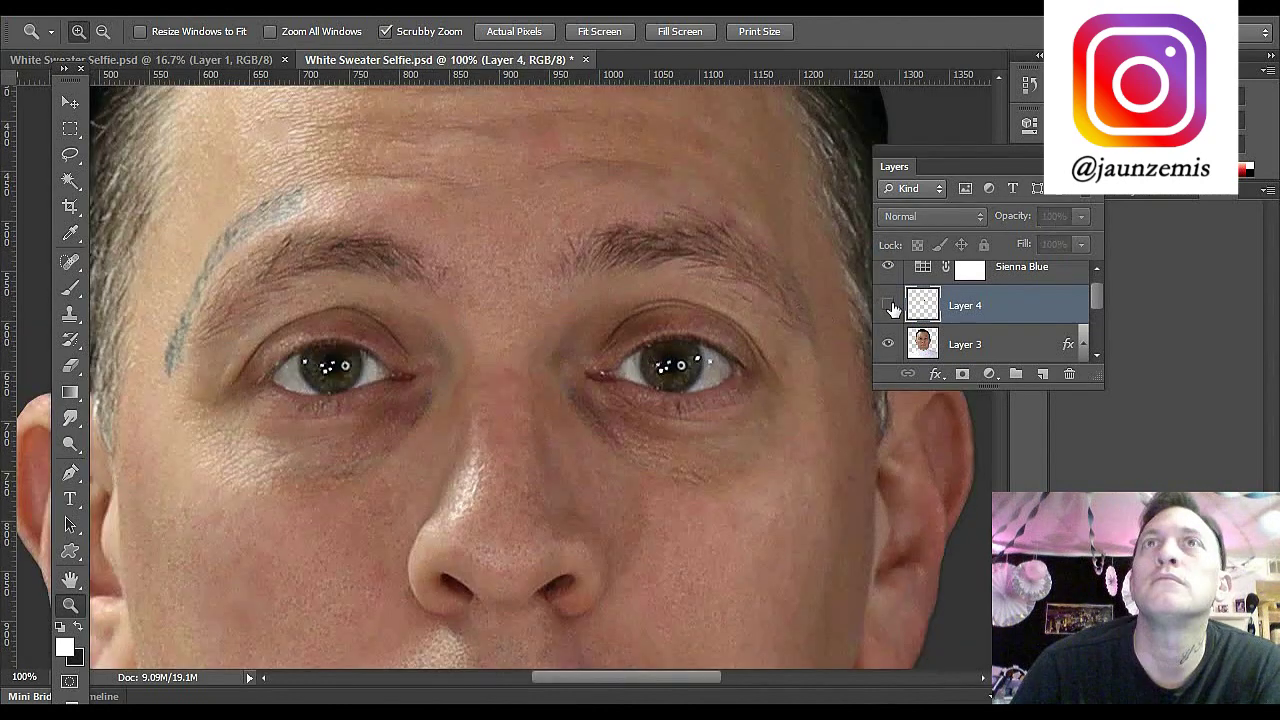
pyautogui.click(889, 306)
pyautogui.click(889, 306)
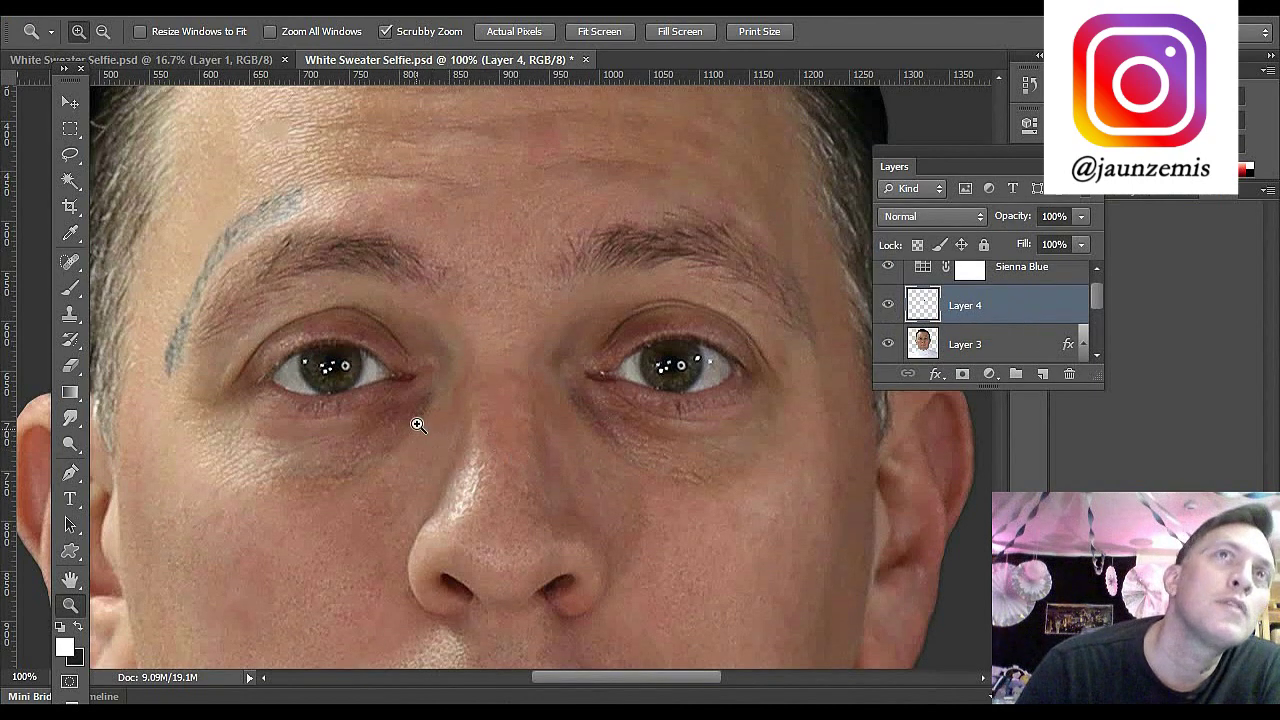
# Step: Touch up the skin around the lightened under-eye patch with the Spot Healing Brush at size 6 in Content-Aware mode
pyautogui.click(117, 127)
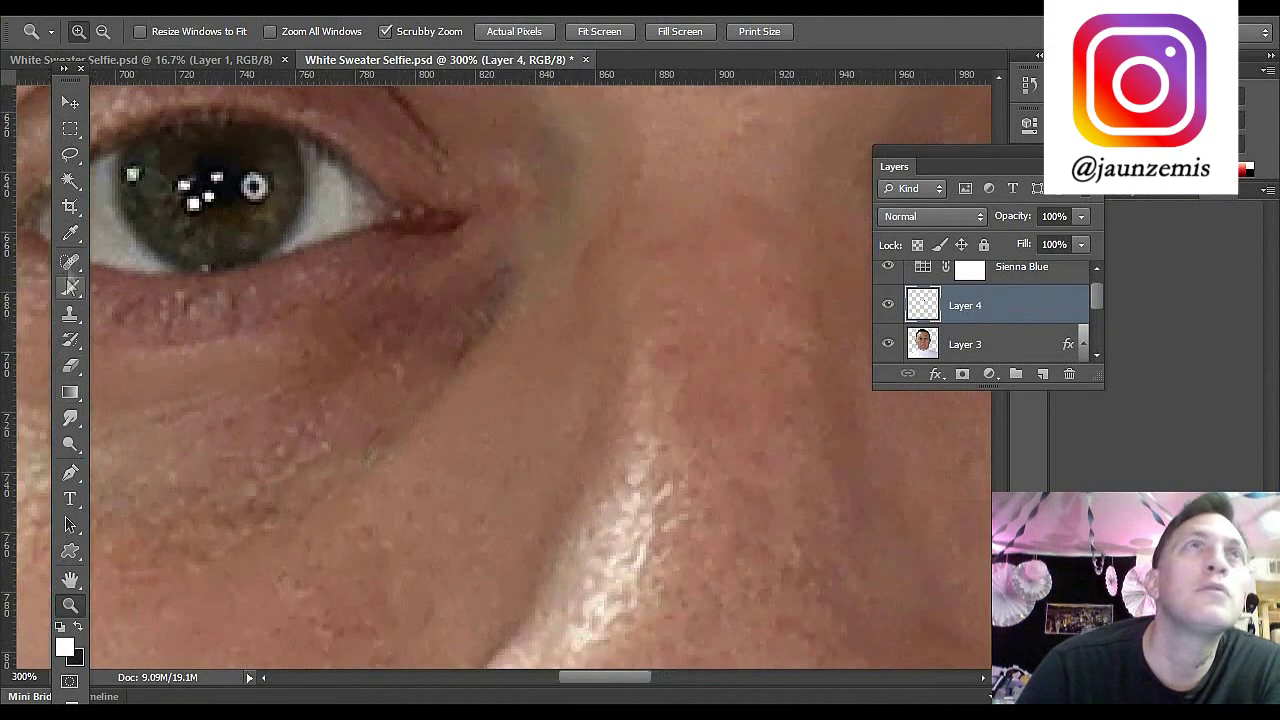
pyautogui.click(965, 344)
pyautogui.hotkey('ctrl', '1')
pyautogui.click(713, 437)
pyautogui.hotkey('alt', ']')
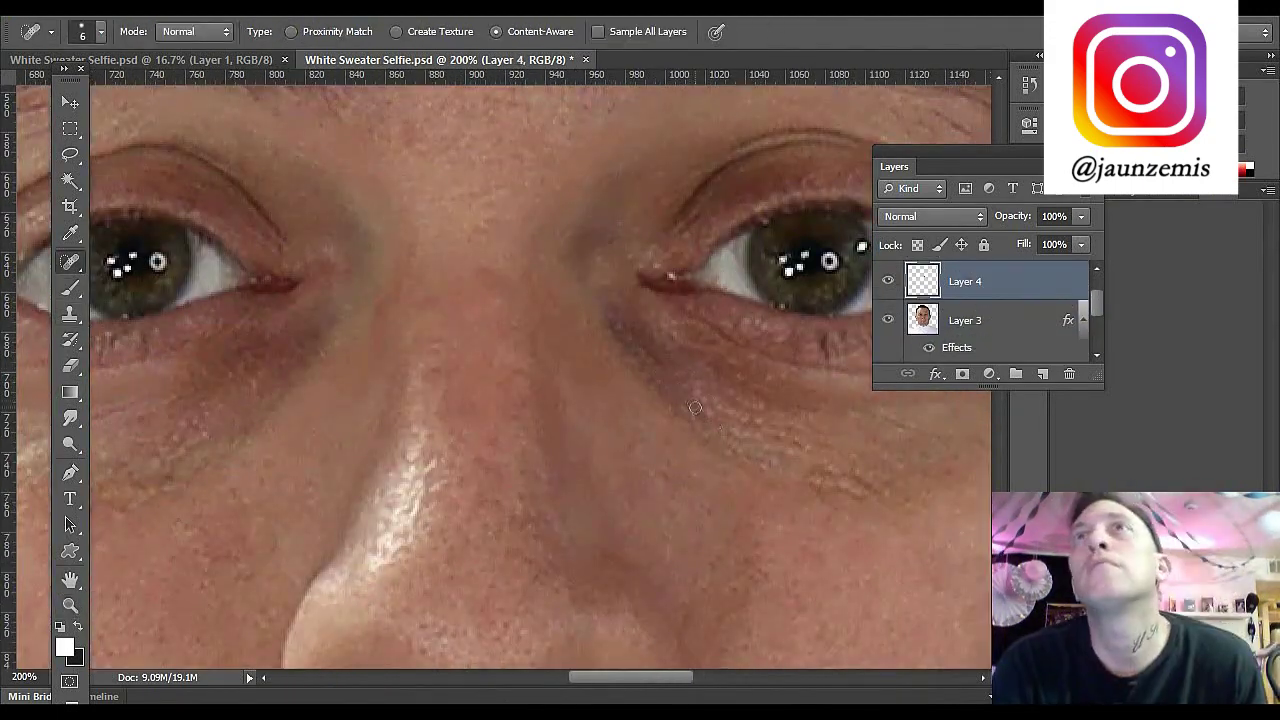
# Step: Merge the under-eye patch with the portrait layer and give the result a drop shadow with 1 px distance and 1 px size
pyautogui.hotkey('ctrl', '1')
pyautogui.hotkey('ctrl', 'e')
pyautogui.doubleClick(1047, 328)
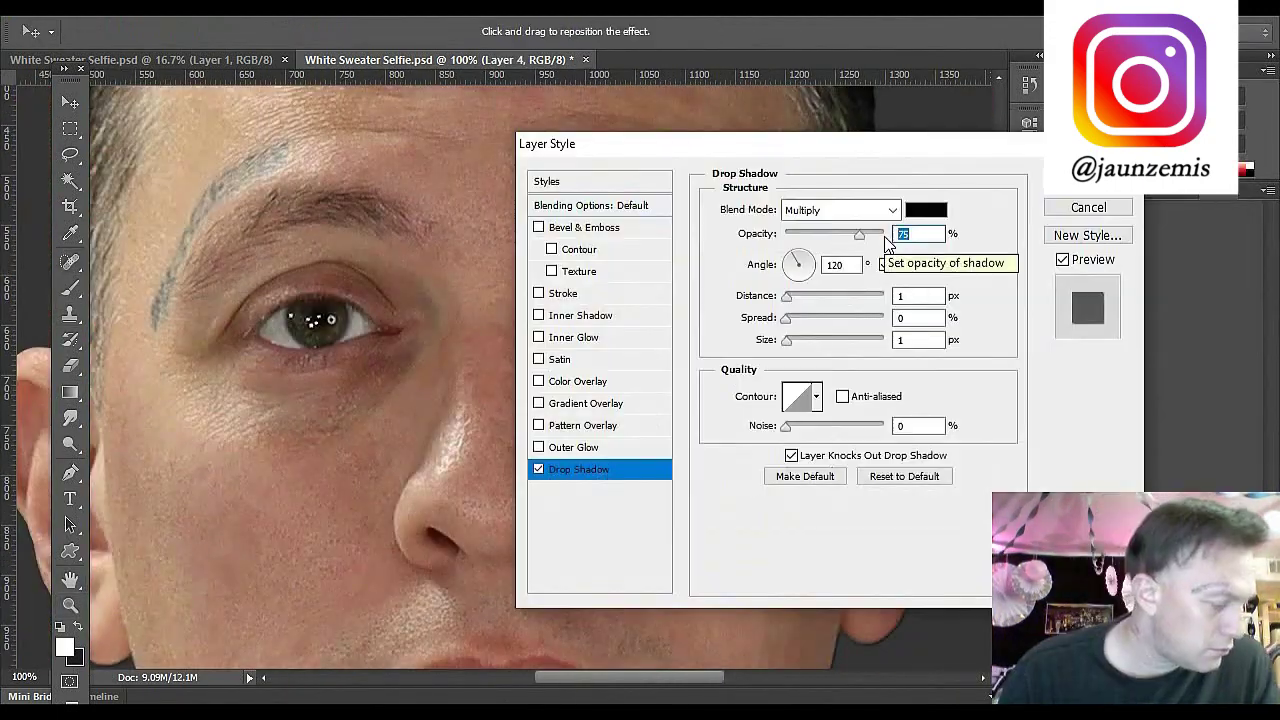
pyautogui.press('Return')
# Step: Examine the merged under-eye area up close and compare the whole retouched portrait with the original photo side by side
pyautogui.click(762, 297)
pyautogui.keyDown('alt'); pyautogui.click(314, 371); pyautogui.keyUp('alt')
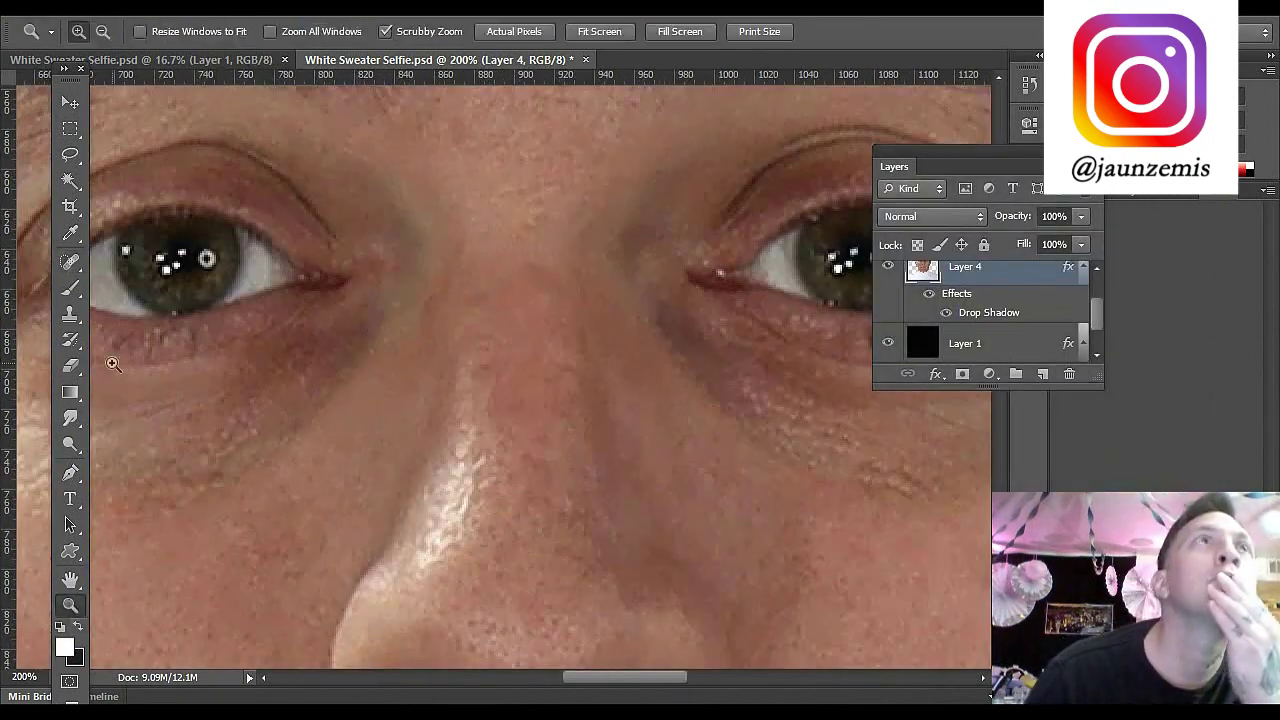
pyautogui.keyDown('alt'); pyautogui.click(453, 387); pyautogui.keyUp('alt')
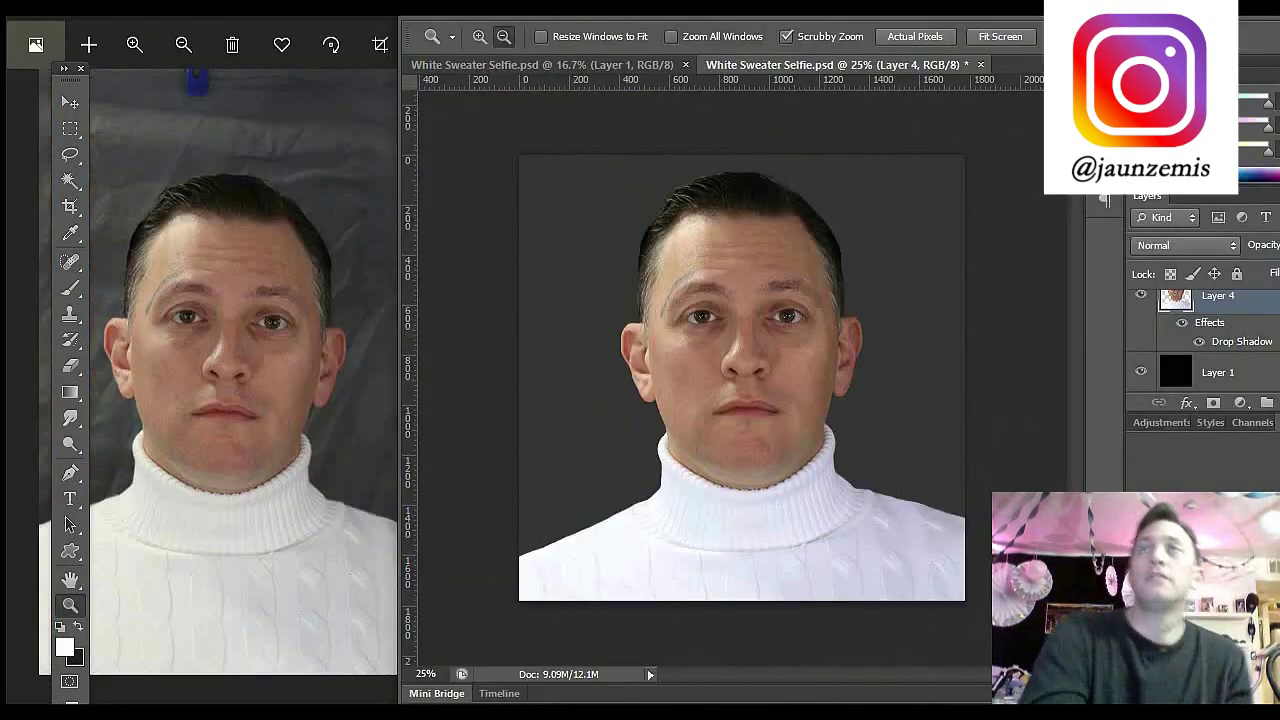